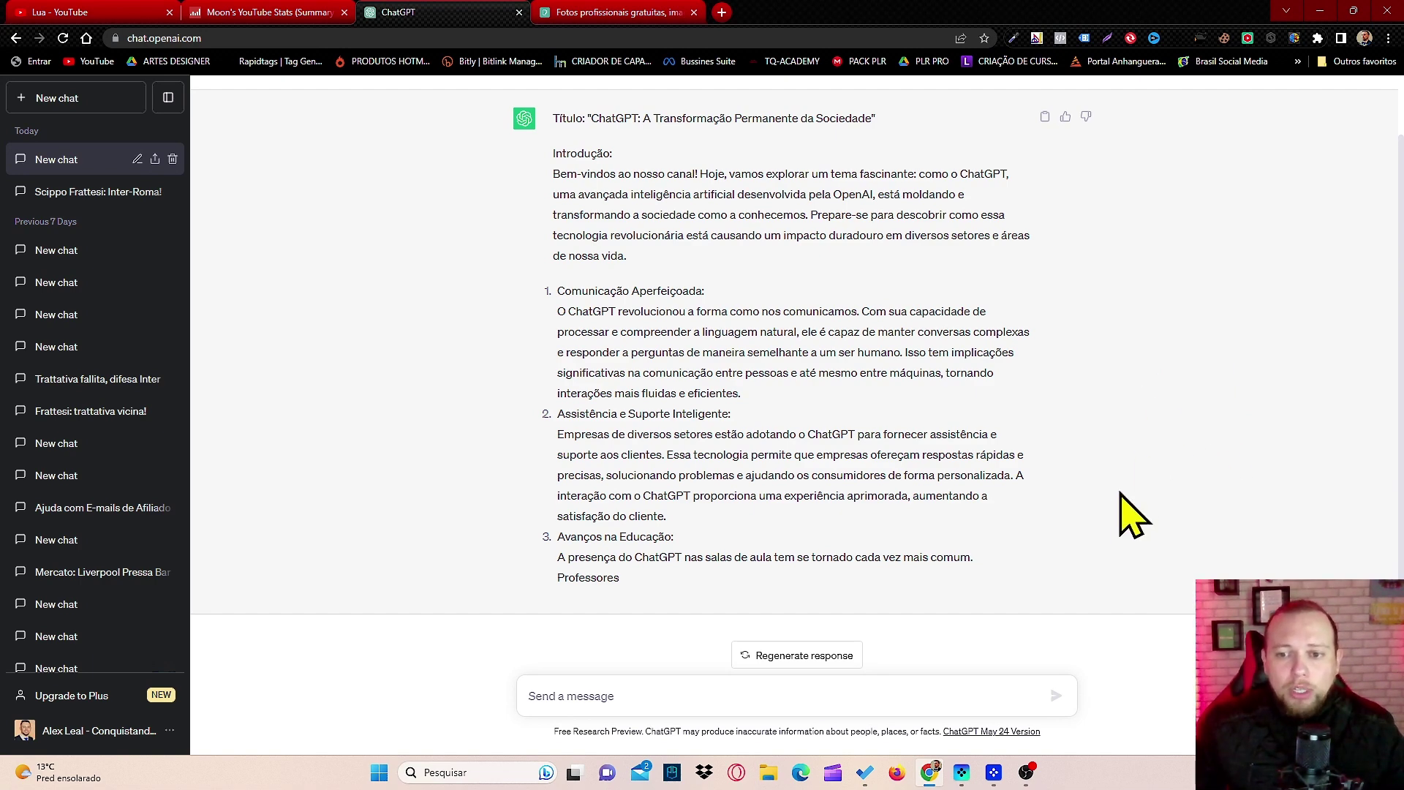
Switch to Movavi Video Suite, look over the video tools in its program launcher, and close the launcher
left_click(993, 781)
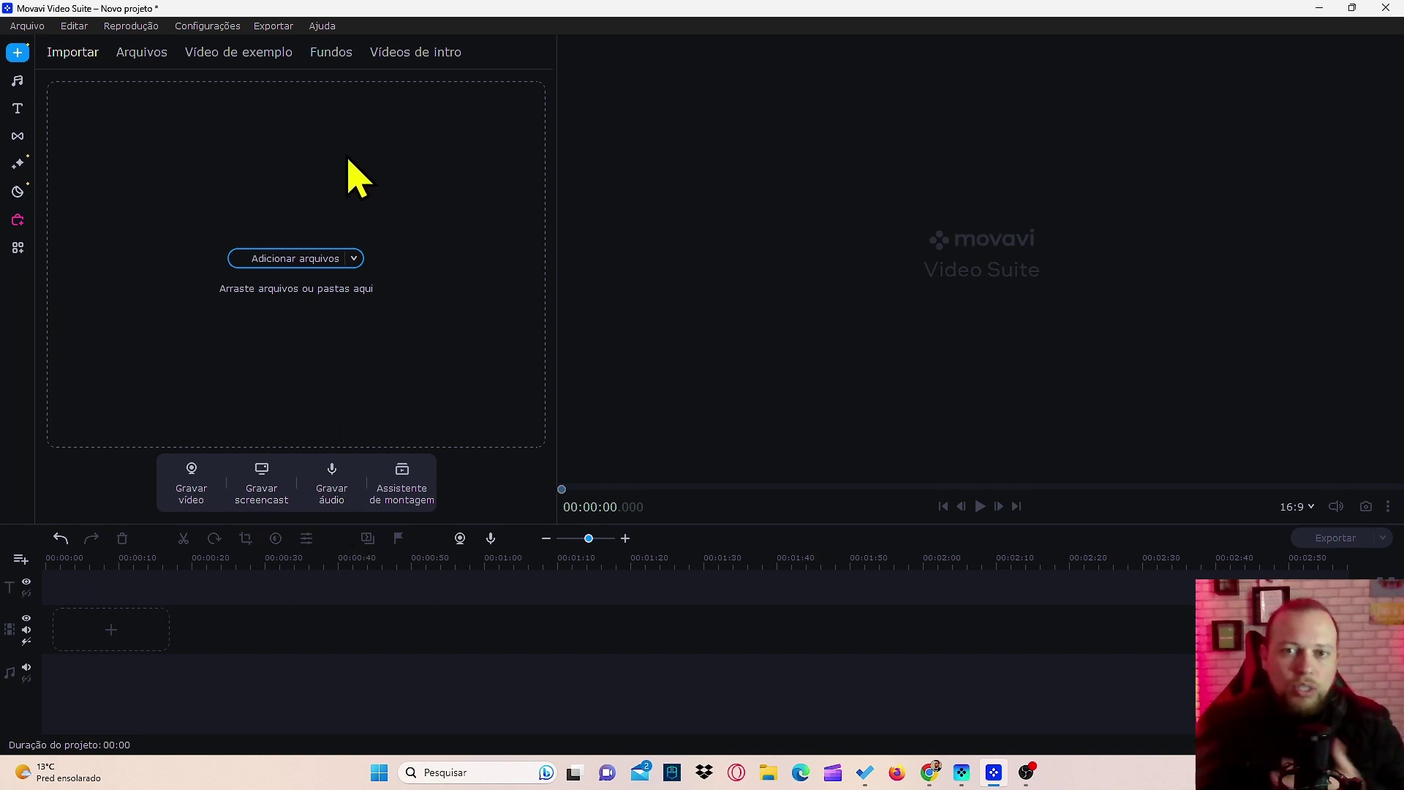
left_click(961, 774)
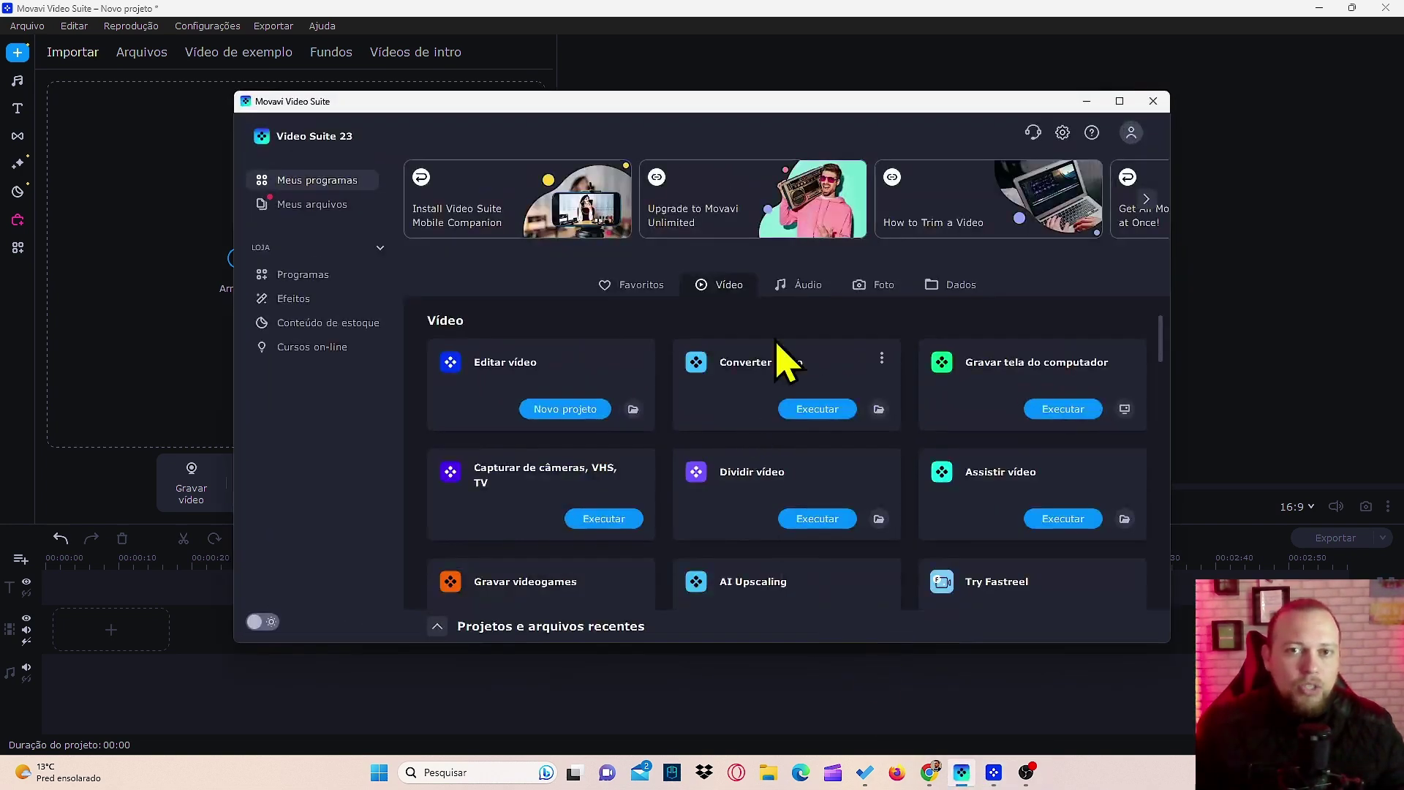
left_click(1121, 102)
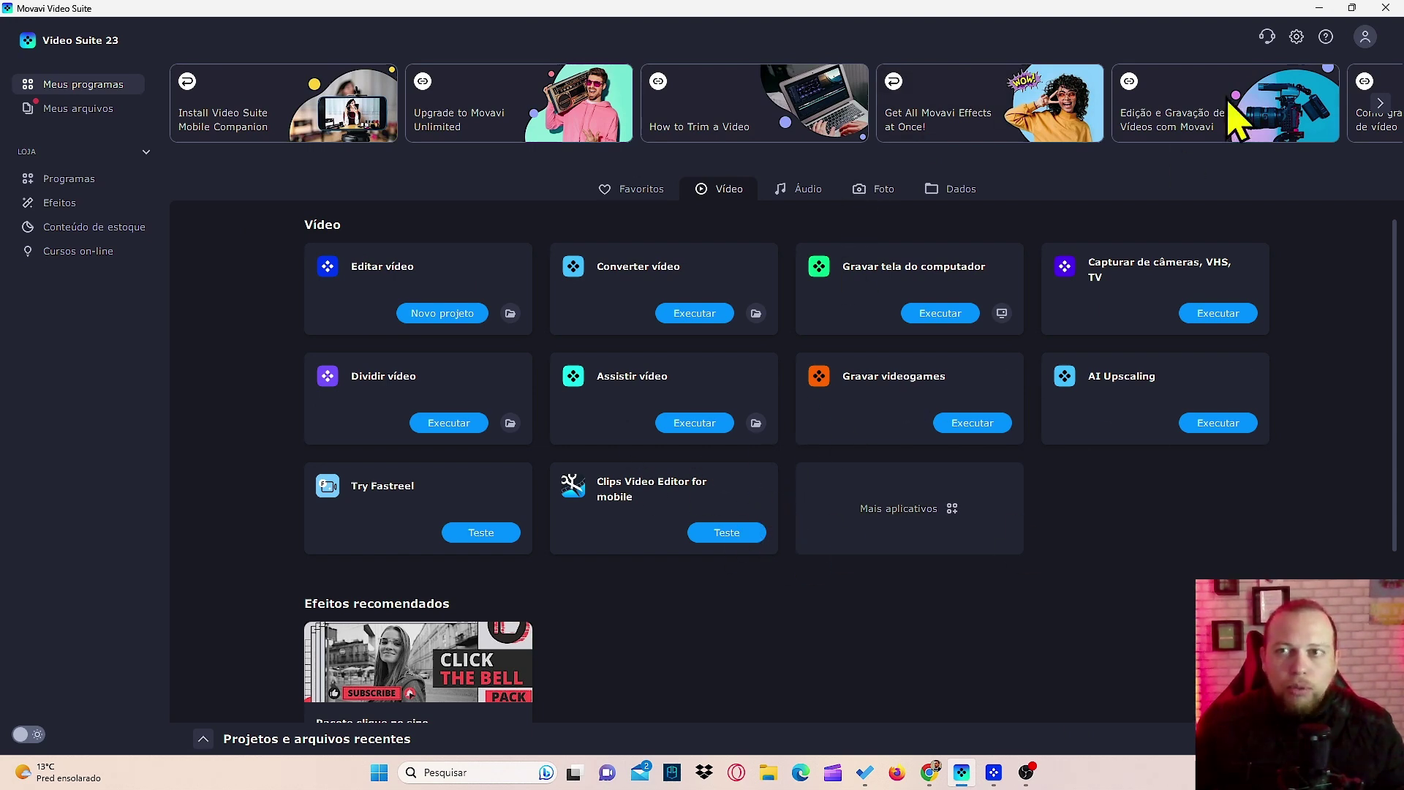
left_click(1386, 8)
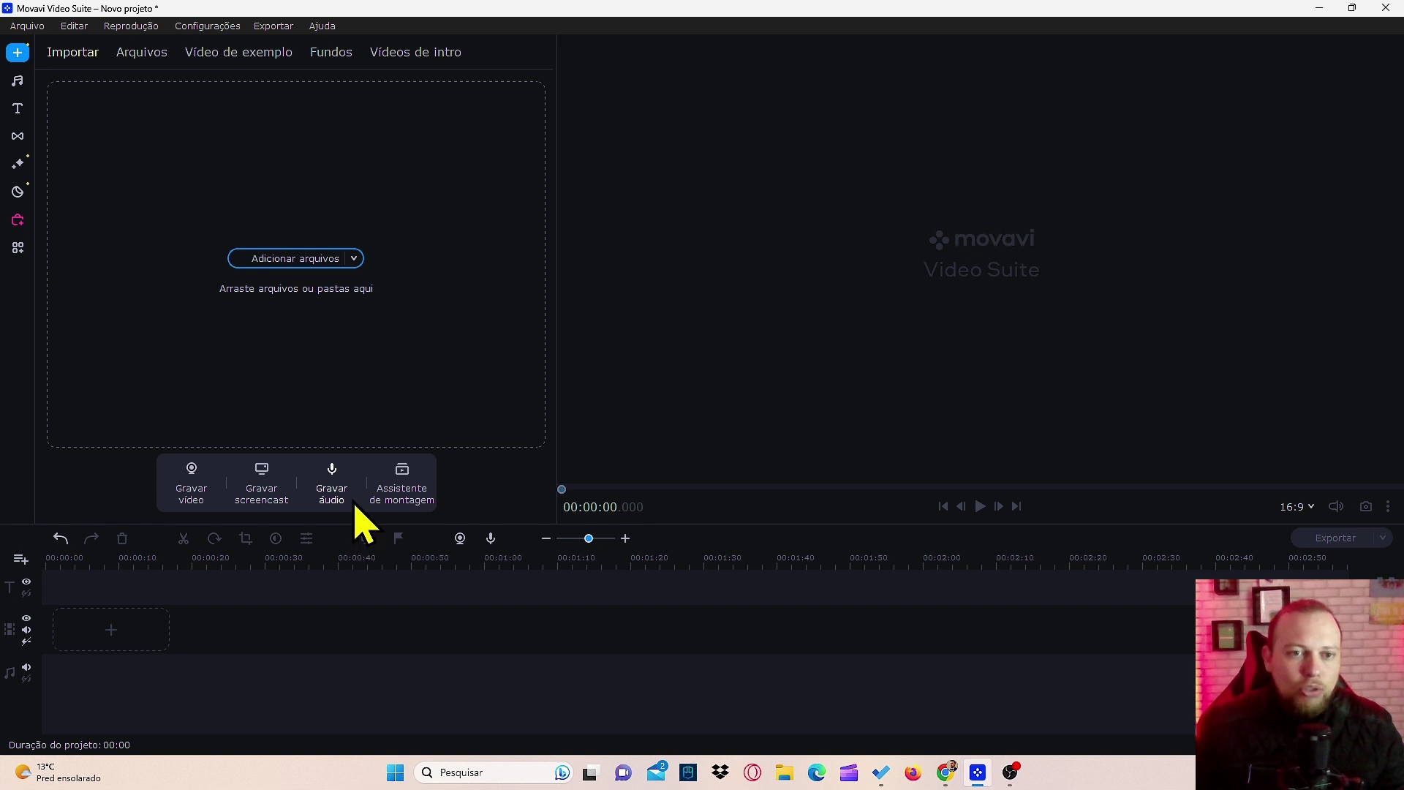
Record a voice-over of the ChatGPT script in Movavi with the USB microphone, reading it from the browser, and stop the recording
left_click(335, 491)
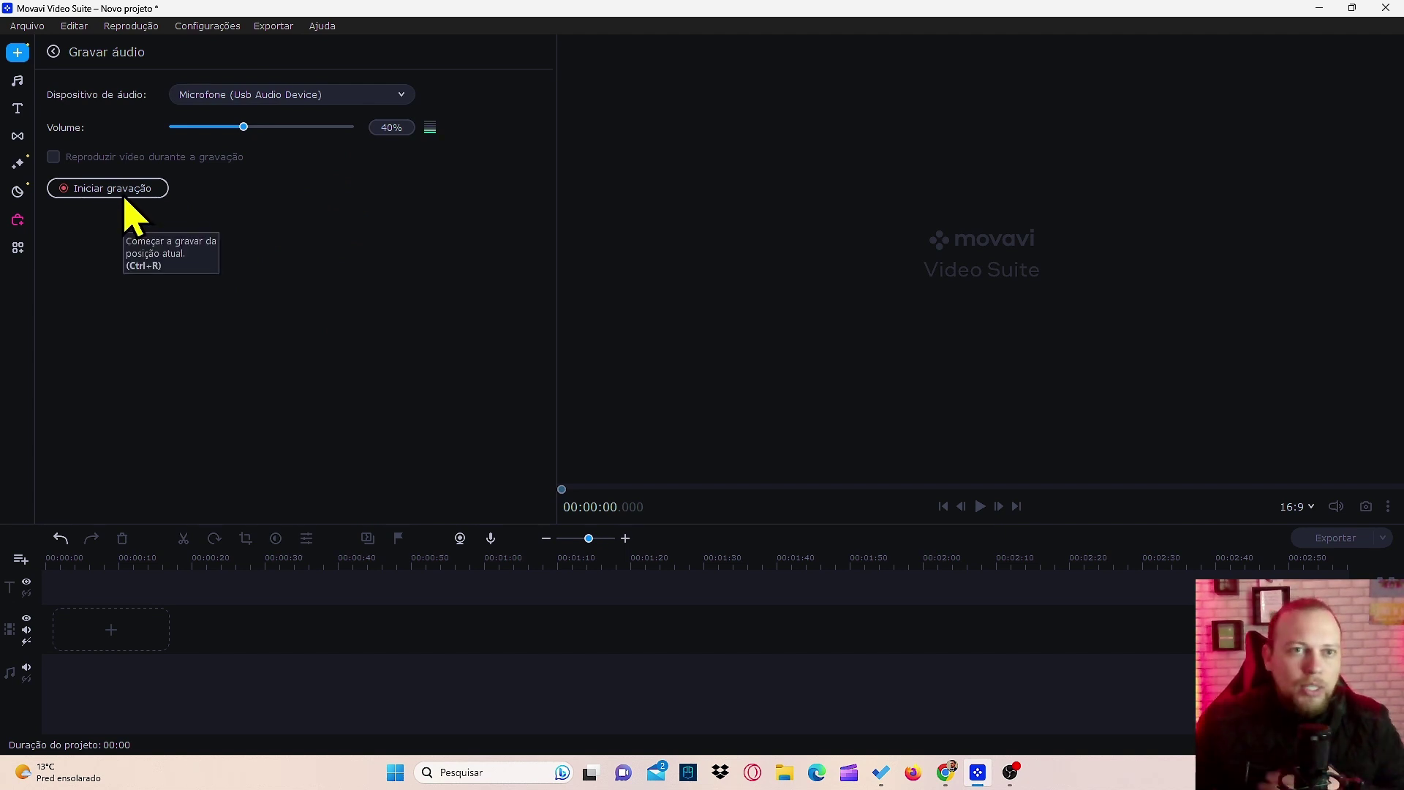
left_click(946, 773)
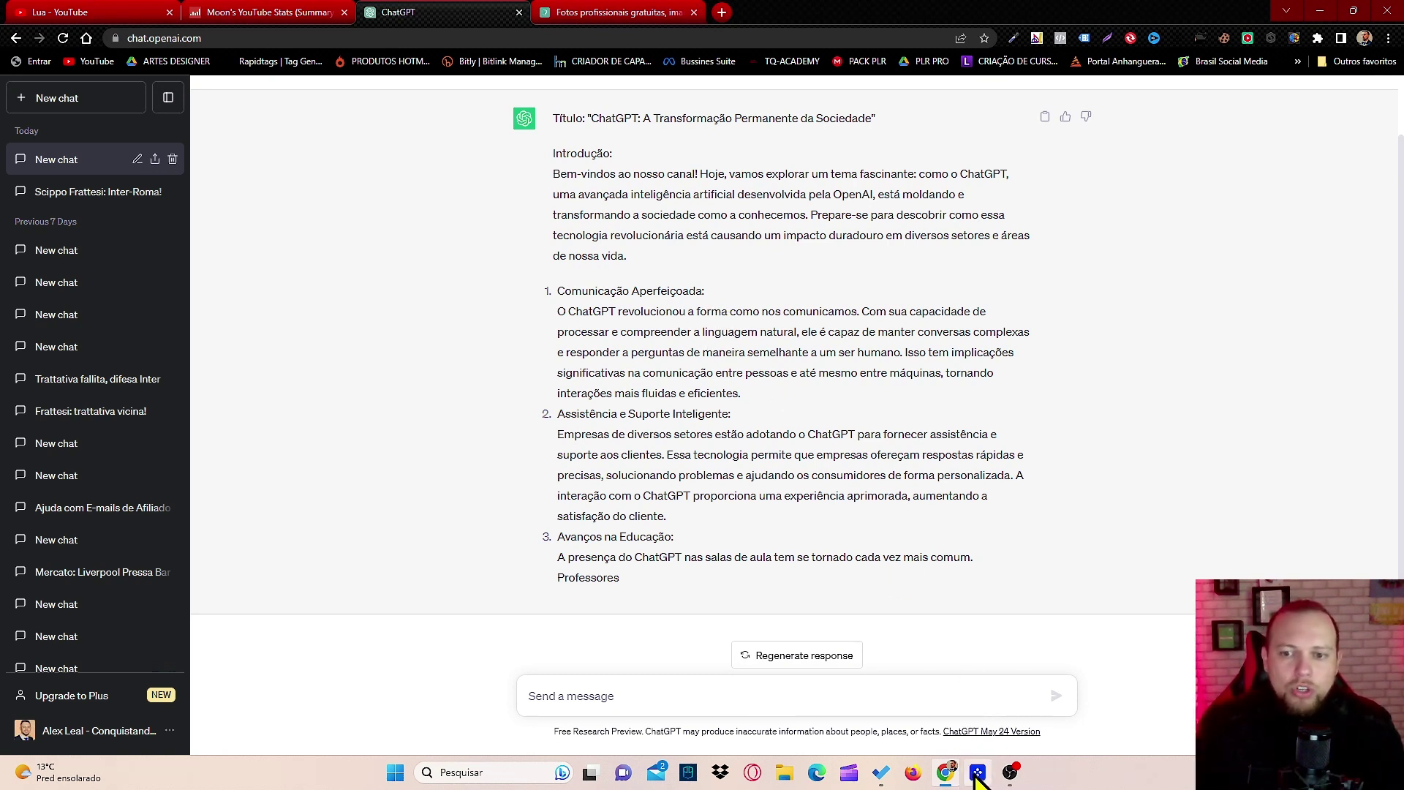
mouse_move(978, 780)
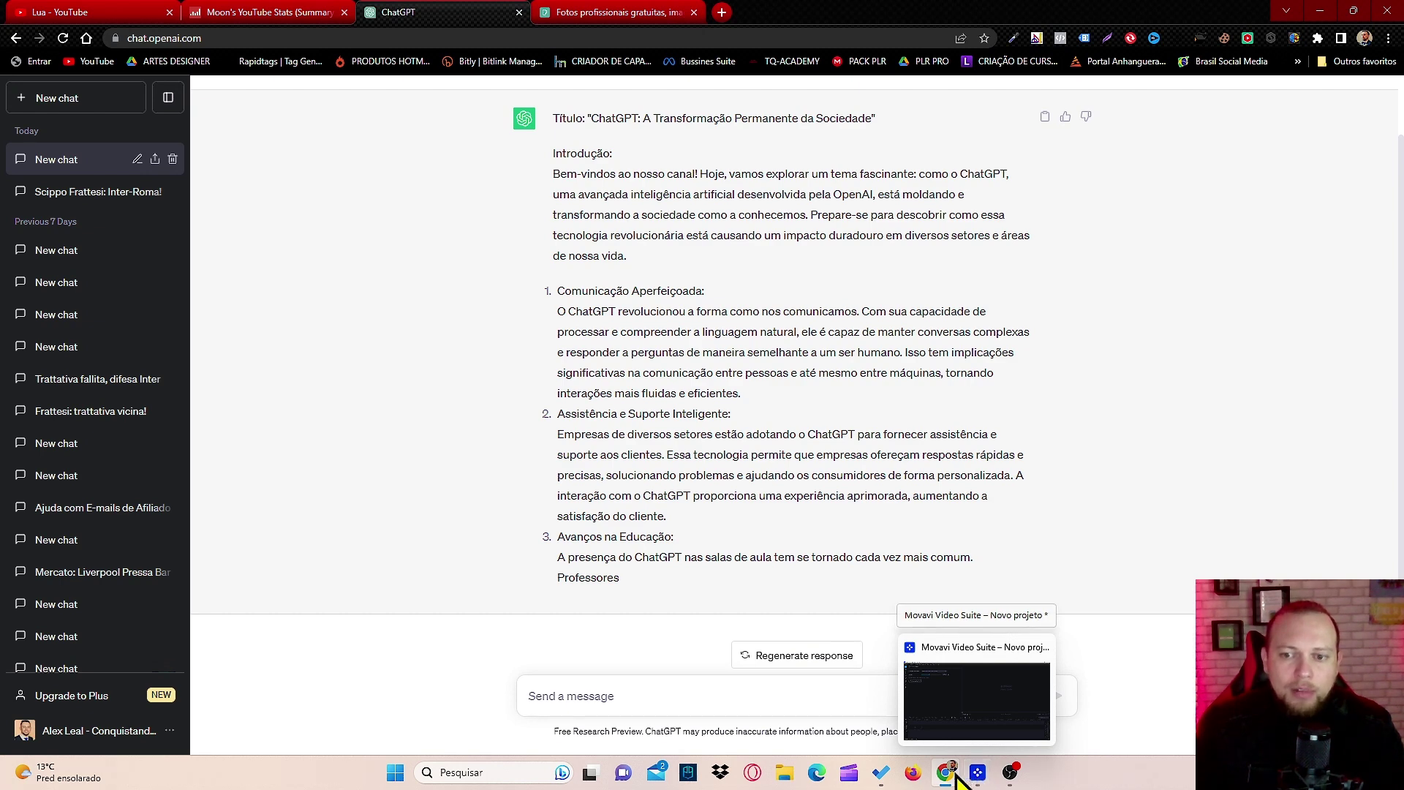
left_click(978, 772)
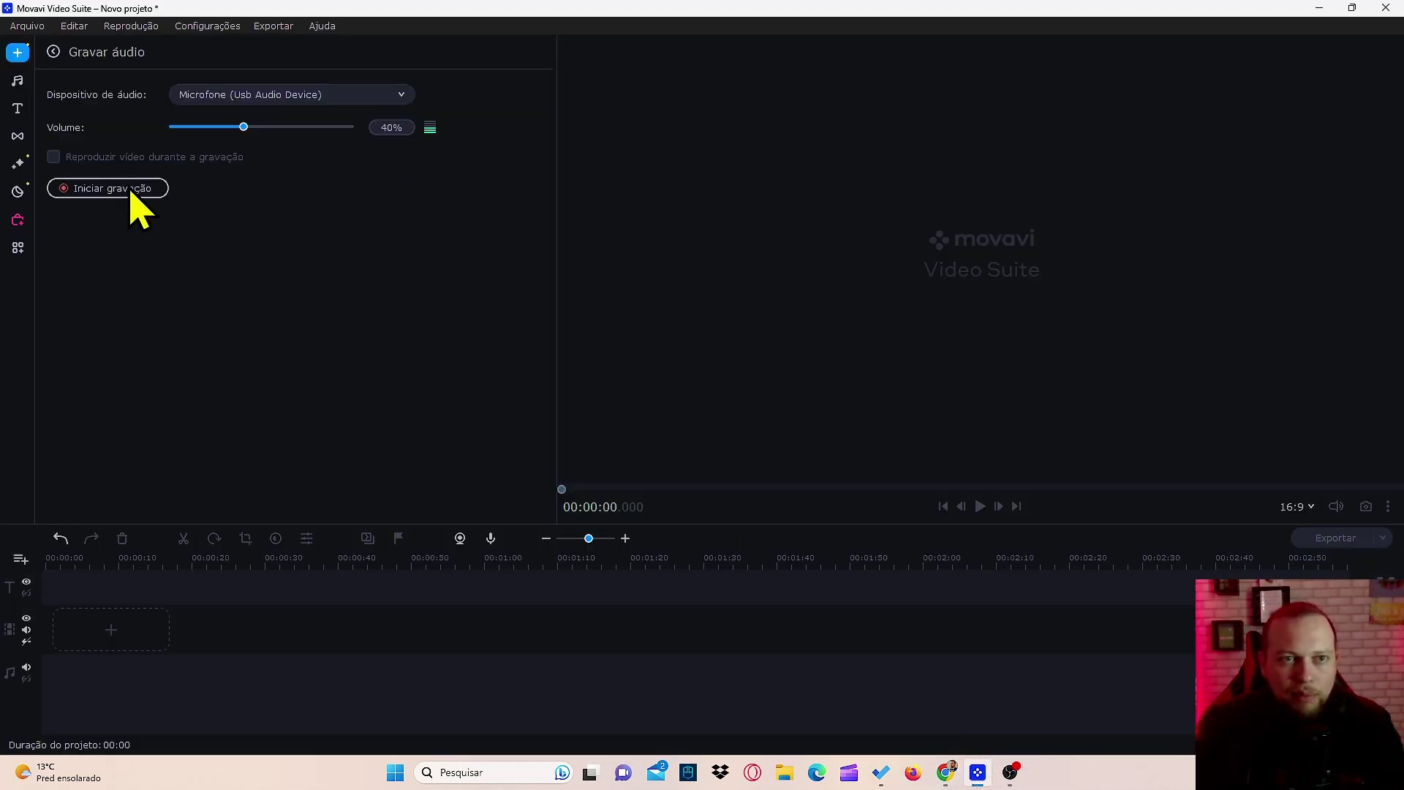
left_click(946, 772)
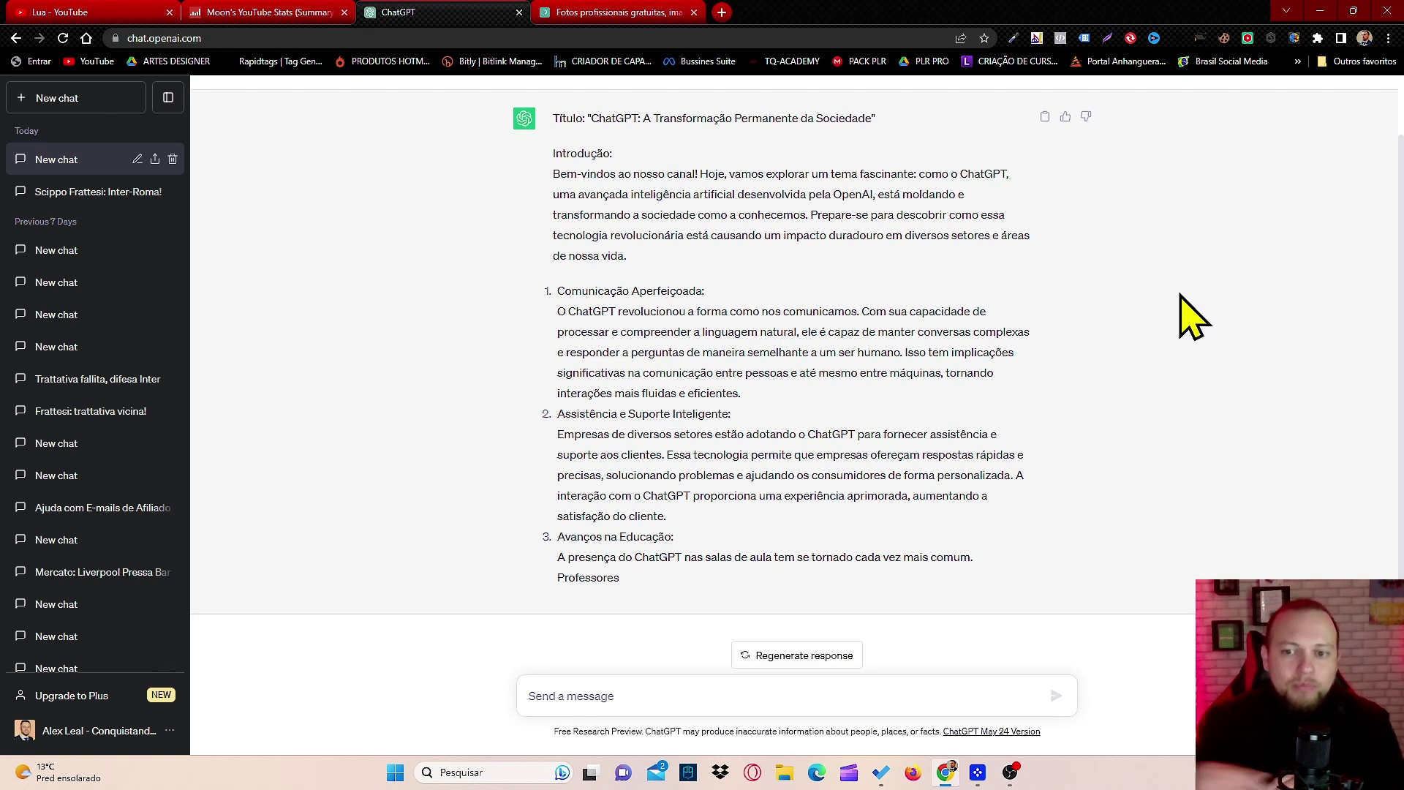
mouse_move(1021, 779)
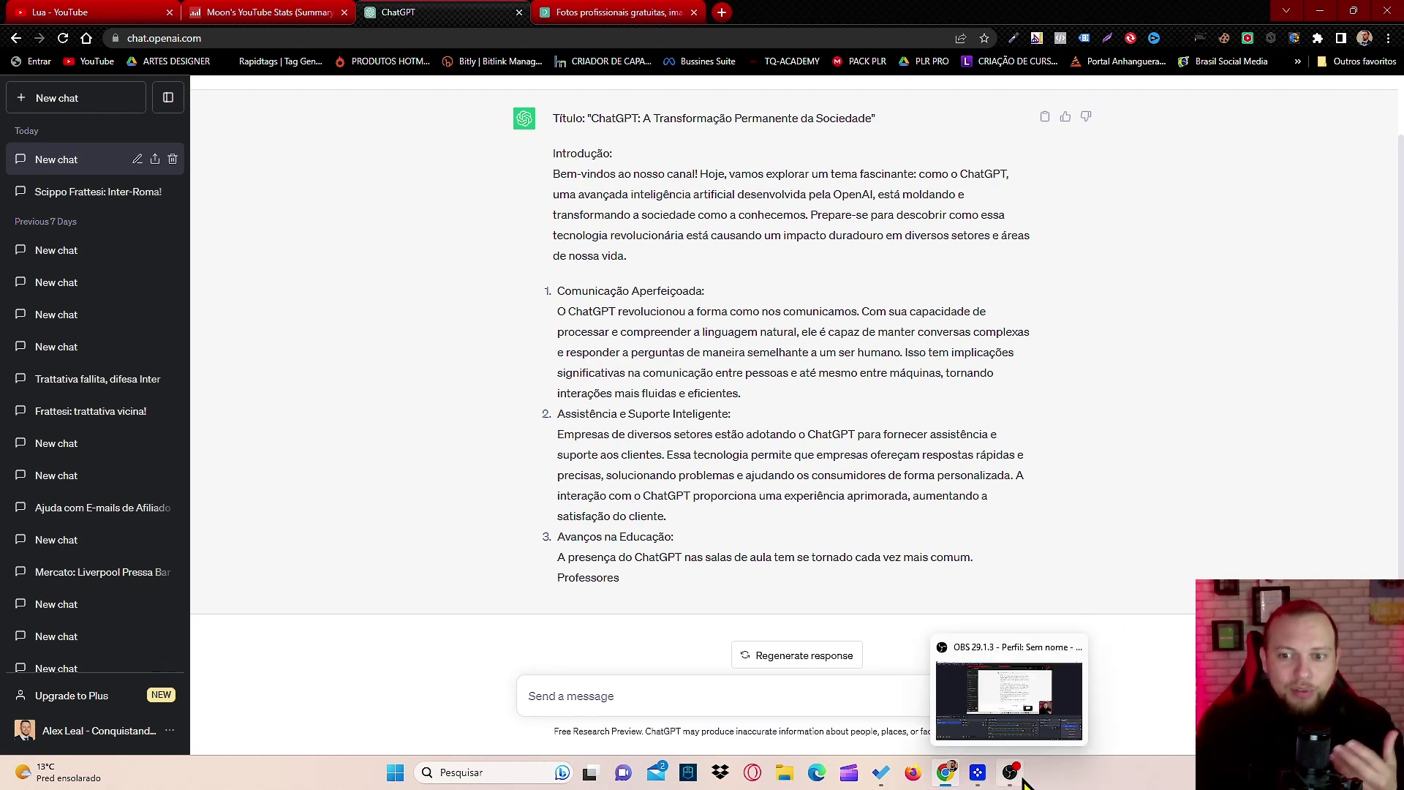
left_click(979, 774)
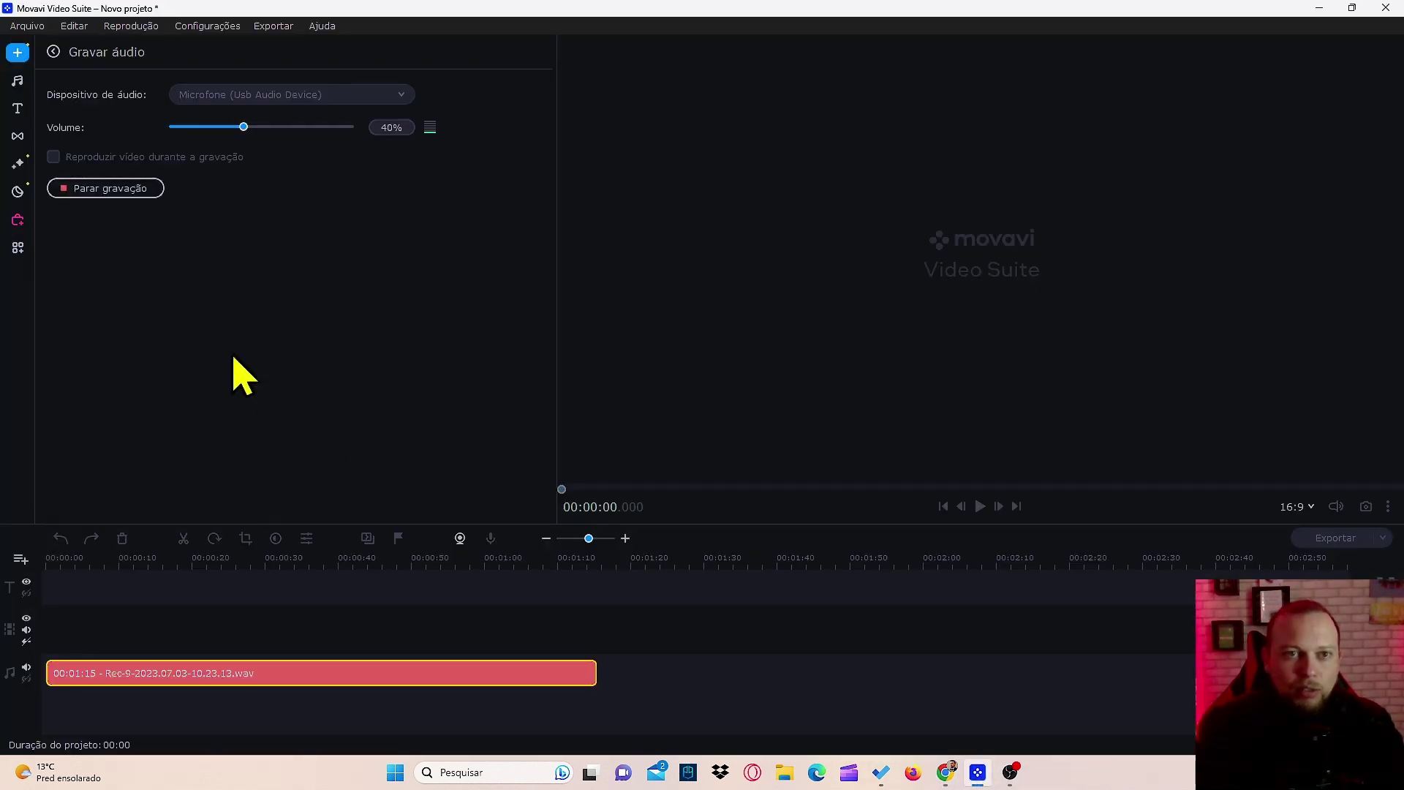
left_click(110, 189)
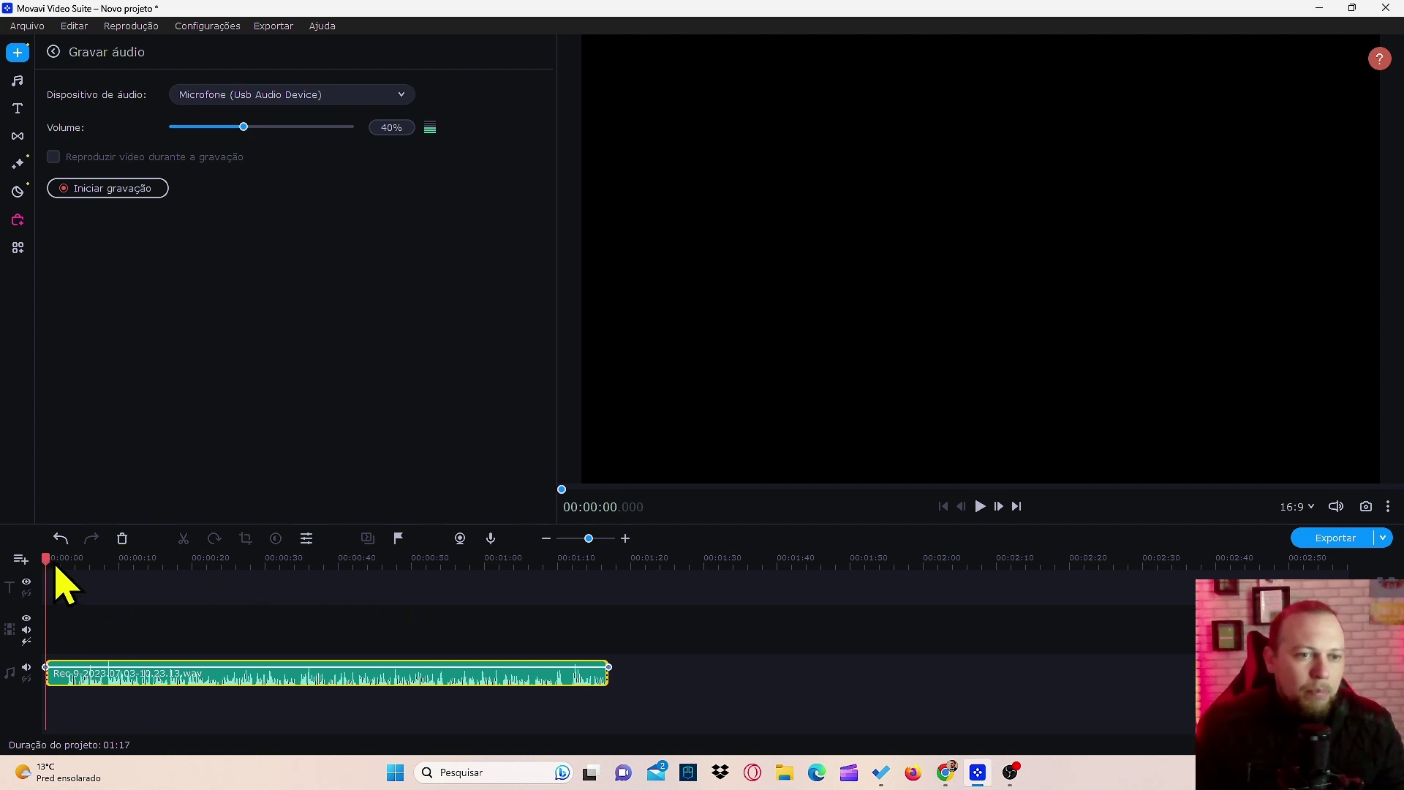
Preview the beginning of the recorded audio clip and trim its first 3 seconds
left_click_drag(45, 560, 66, 558)
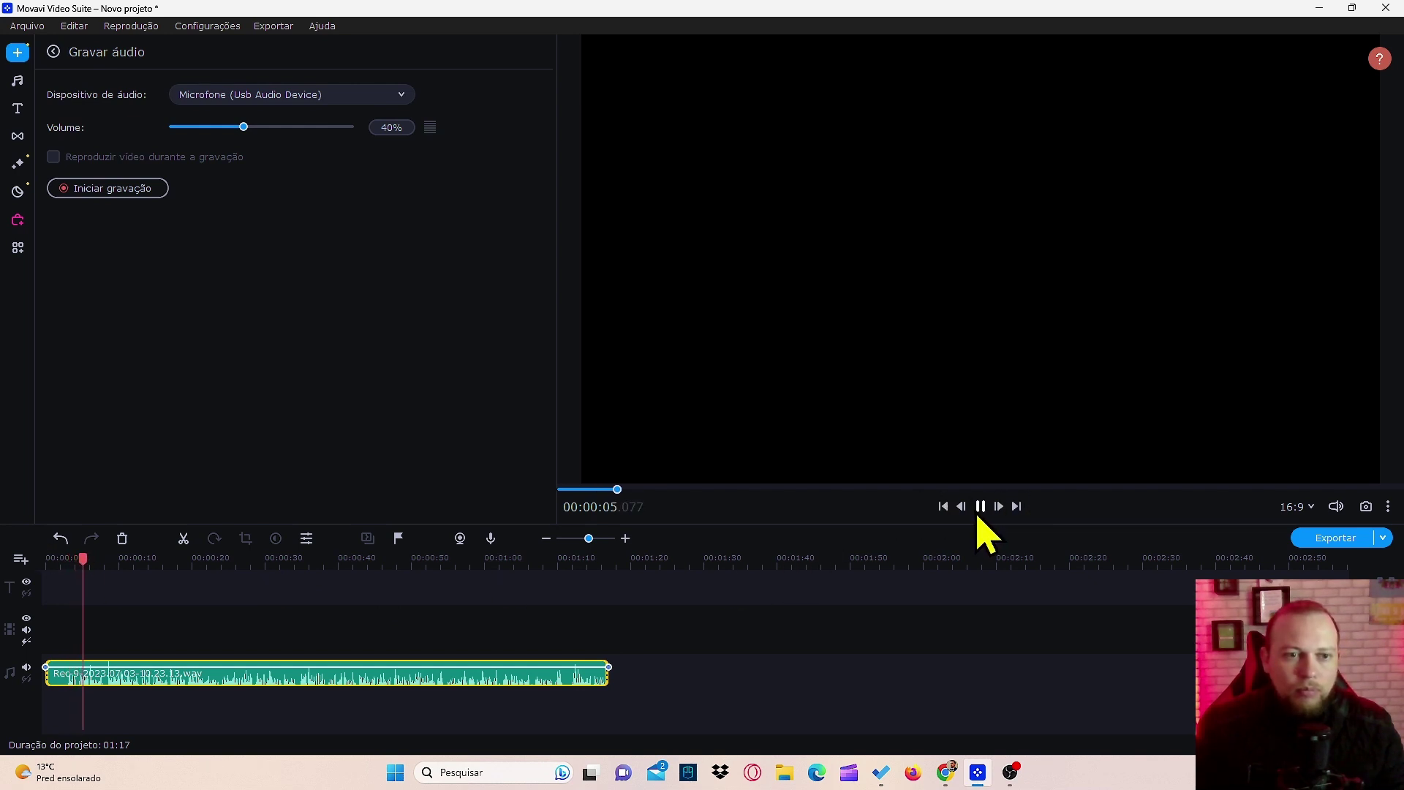
left_click(980, 510)
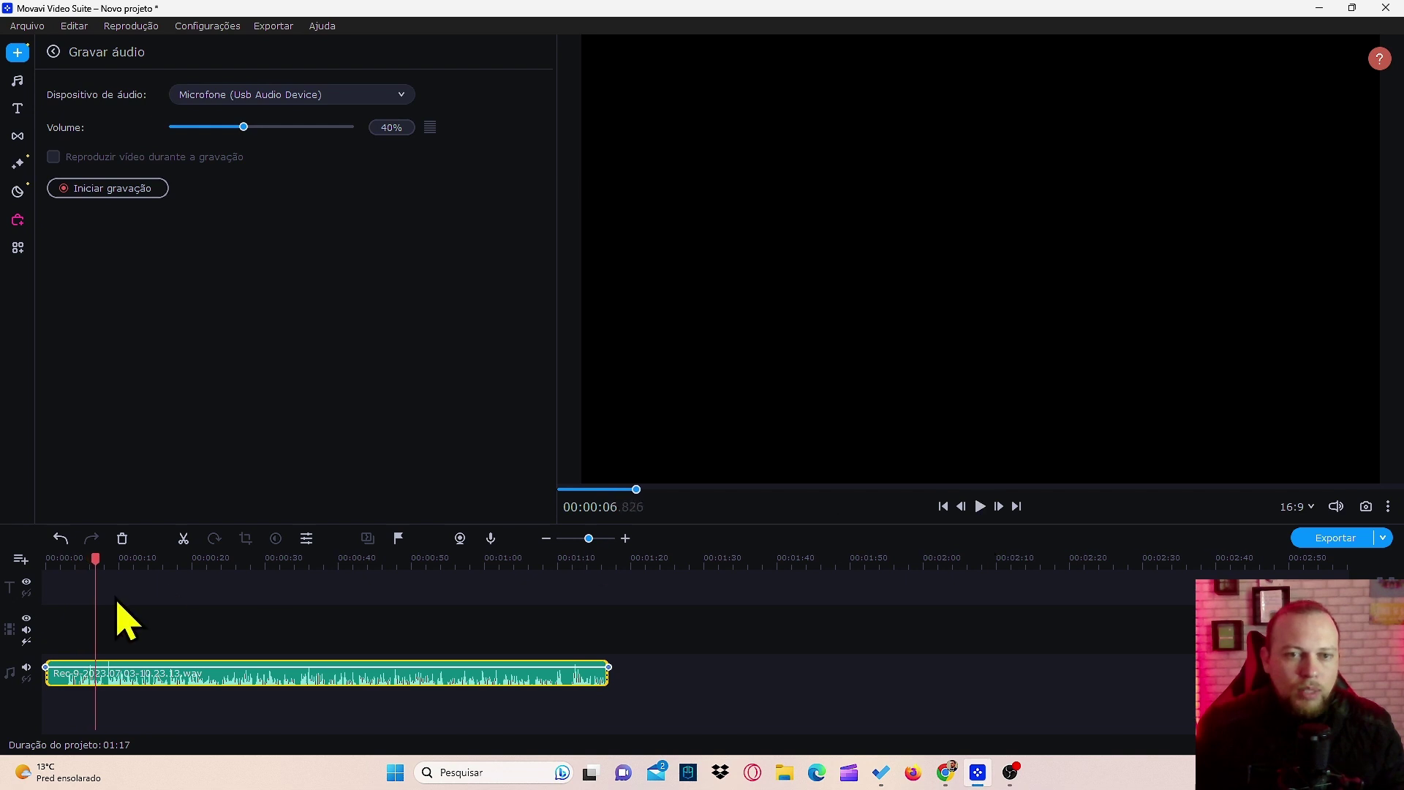
left_click_drag(98, 563, 67, 566)
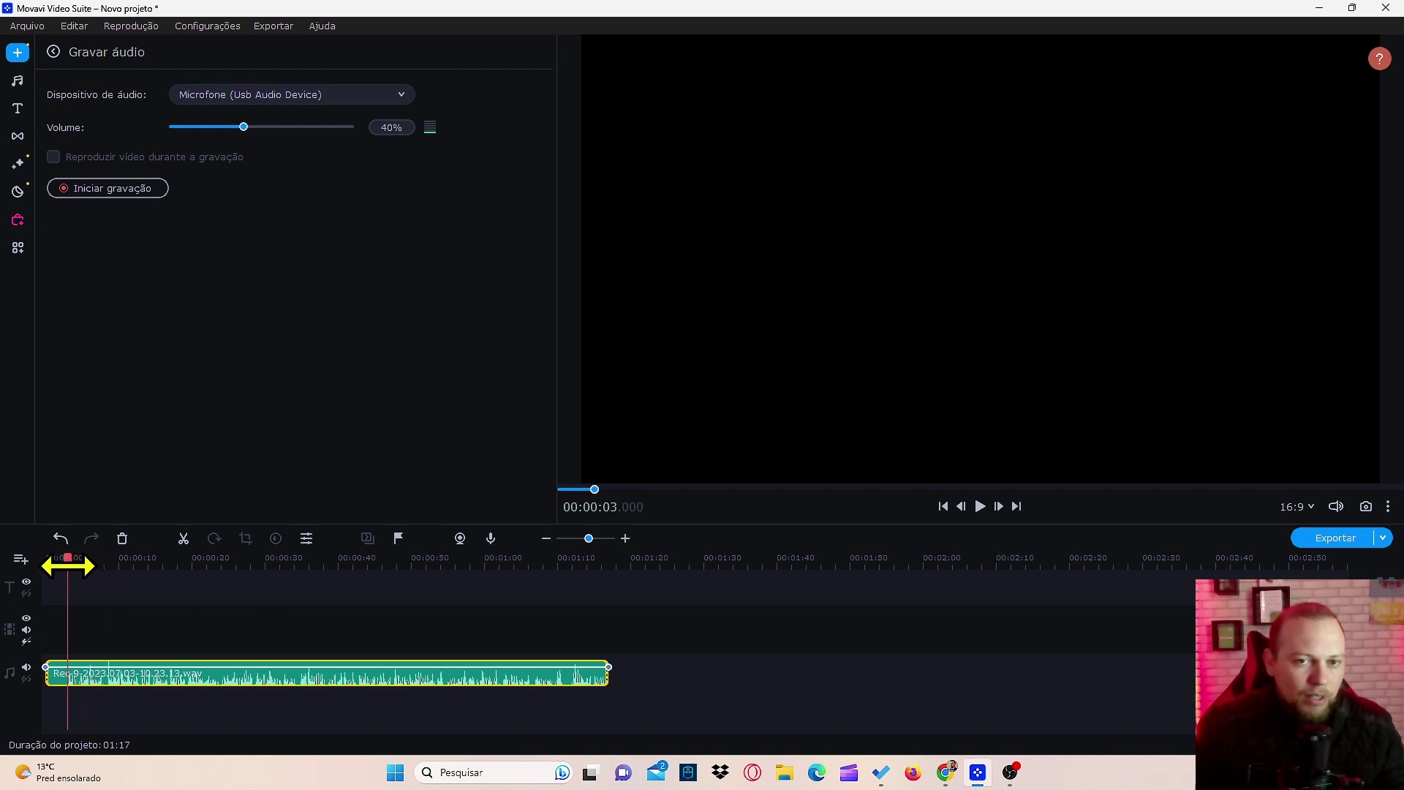
left_click_drag(47, 673, 79, 696)
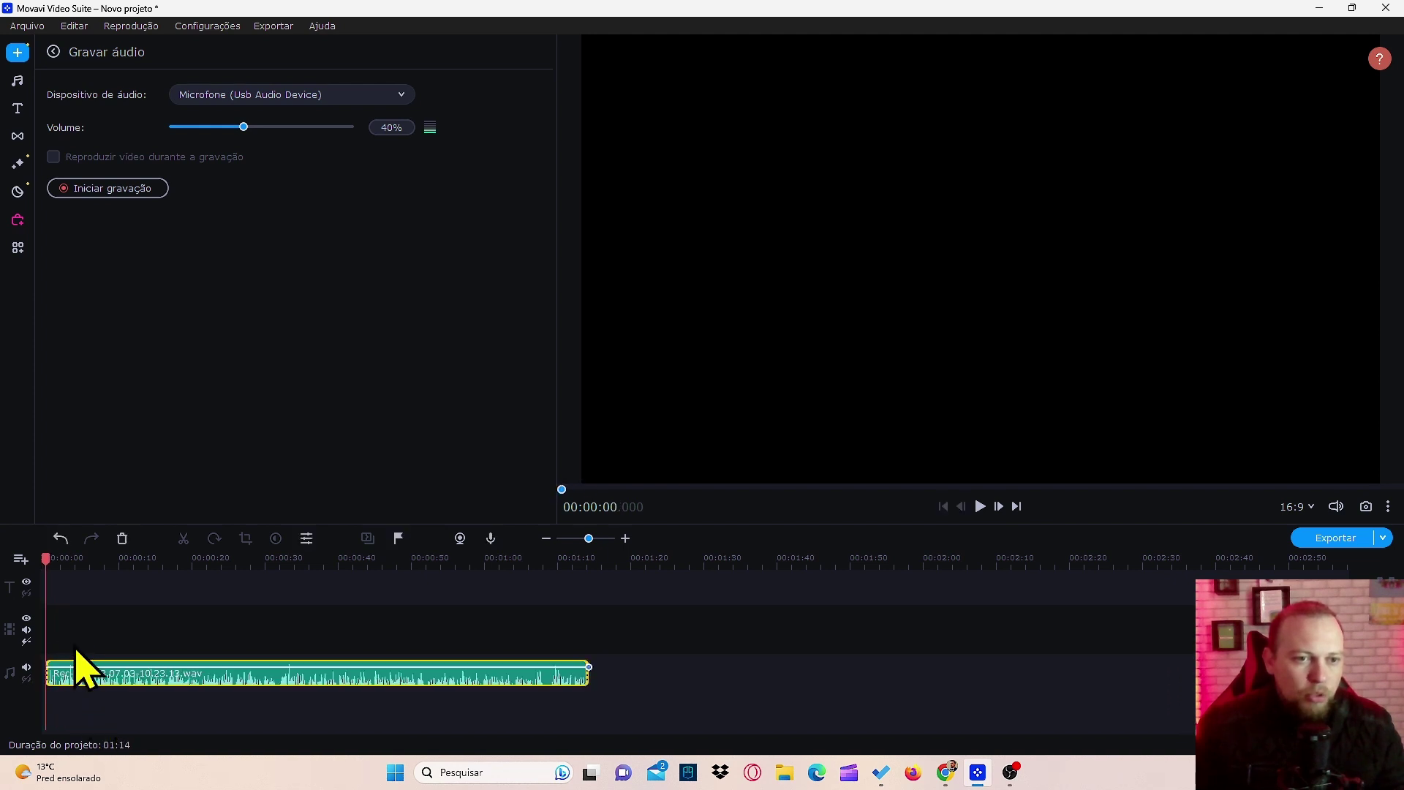
Split the audio clip at 00:01:08.100, delete the leftover end piece, and return the playhead to the start
left_click_drag(50, 558, 526, 560)
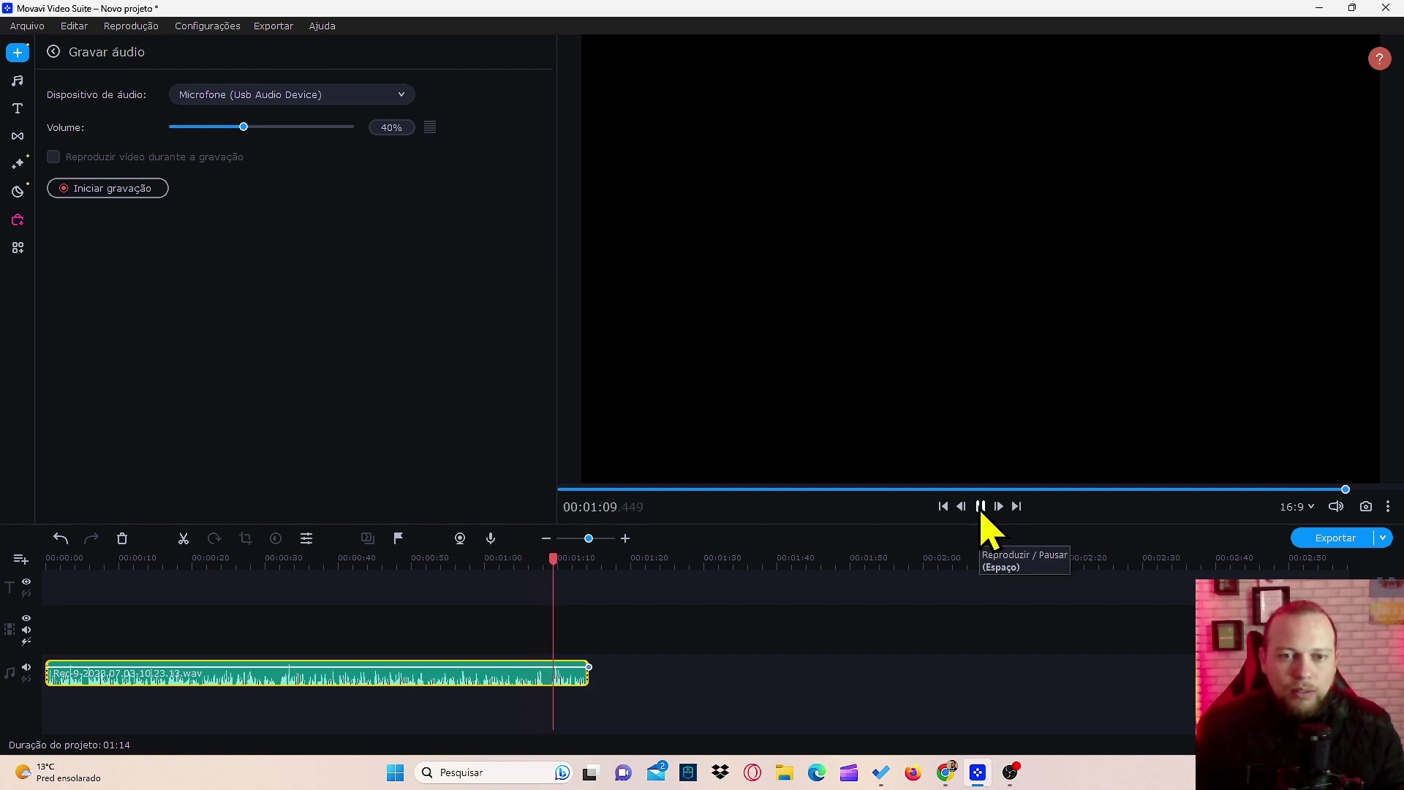
left_click(981, 508)
left_click_drag(557, 563, 542, 562)
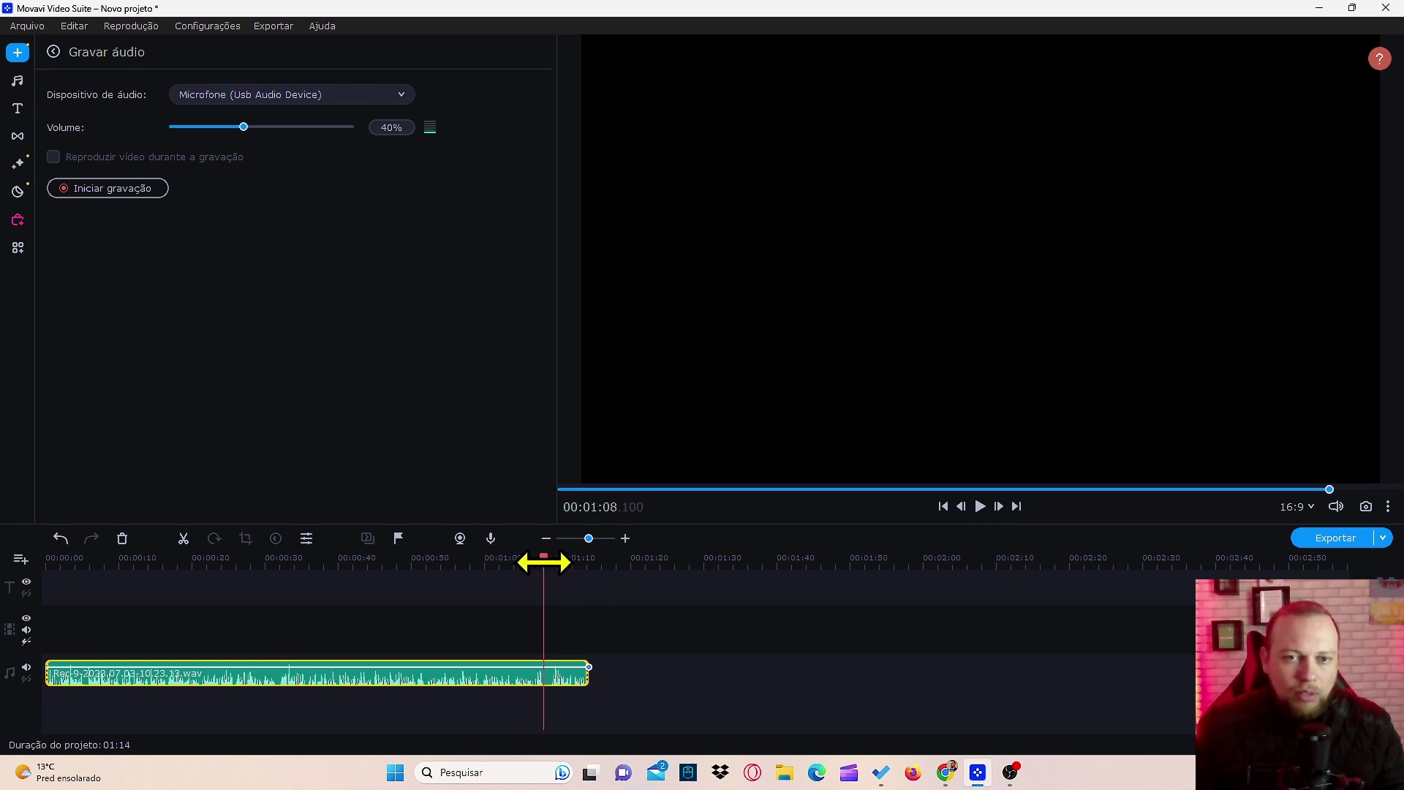
left_click(189, 546)
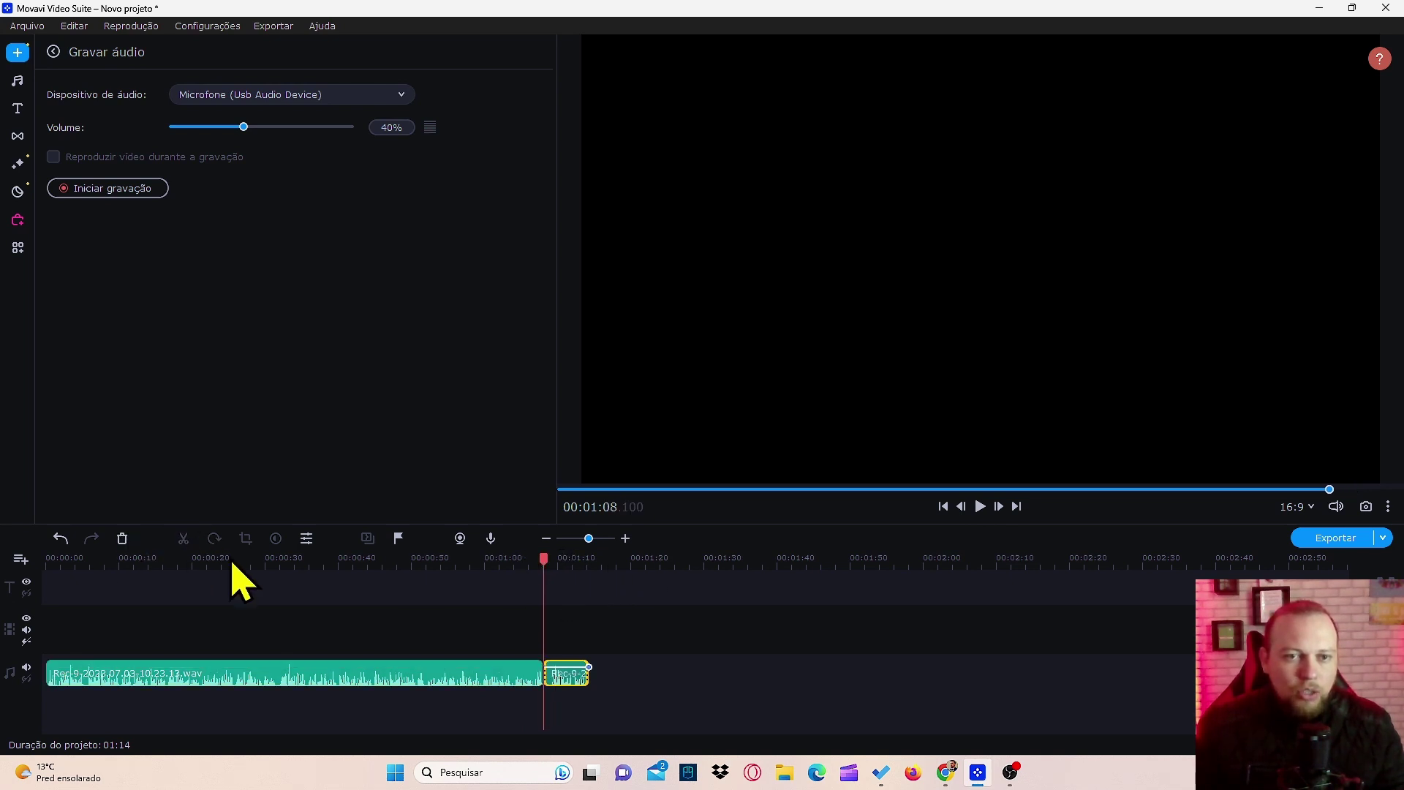
left_click(566, 679)
right_click(566, 683)
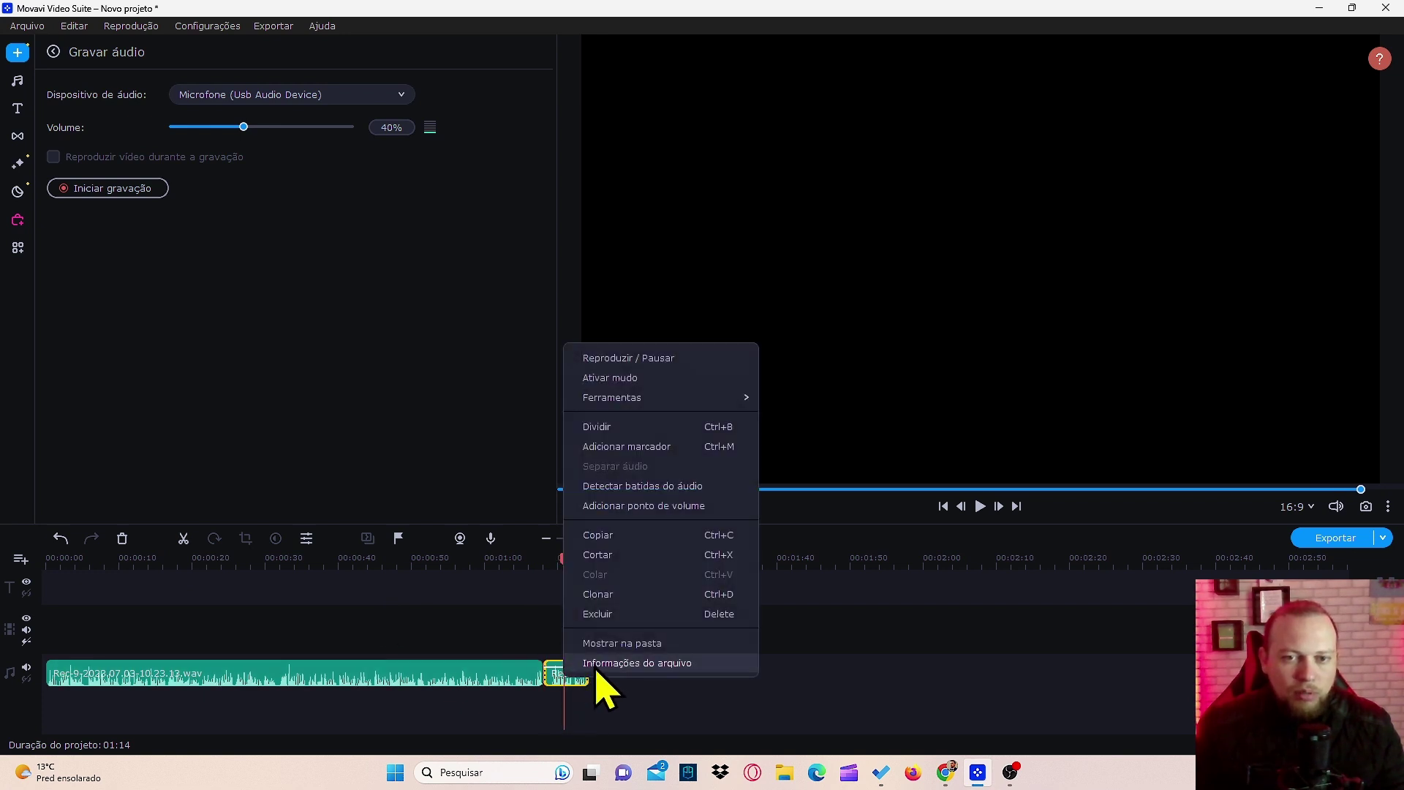
left_click(605, 618)
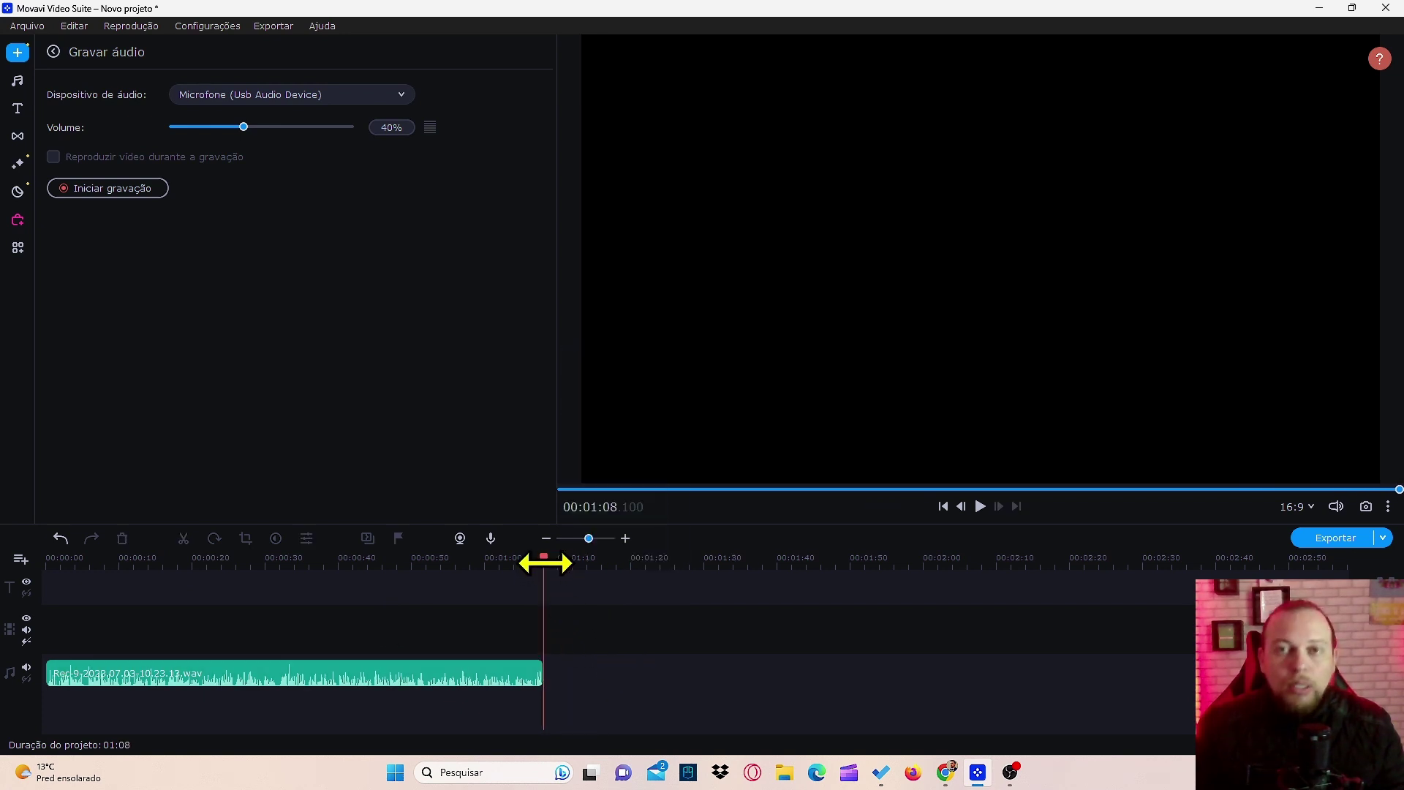
left_click_drag(545, 562, 31, 585)
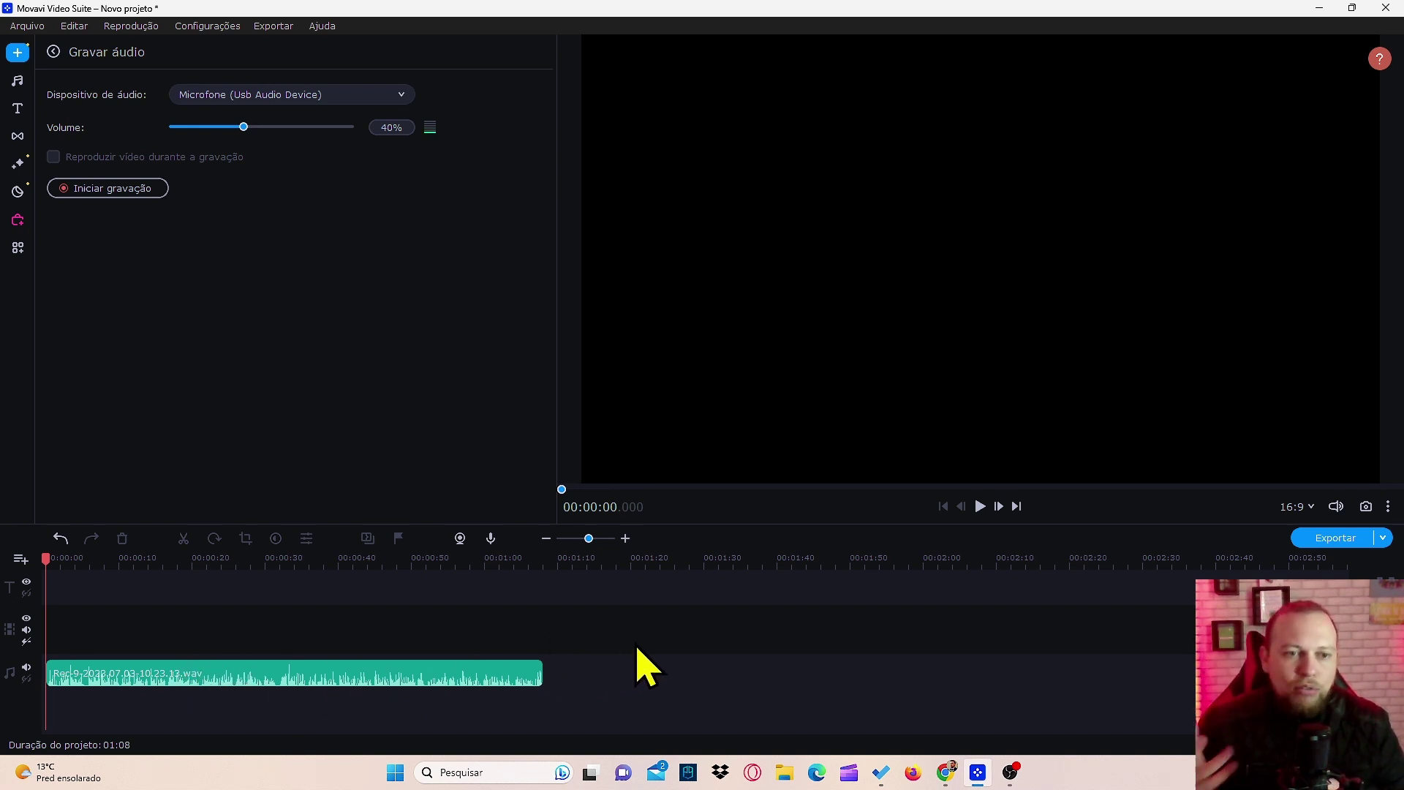
Switch to Pexels in the browser and search its free photos for "chatgpt"
left_click(948, 781)
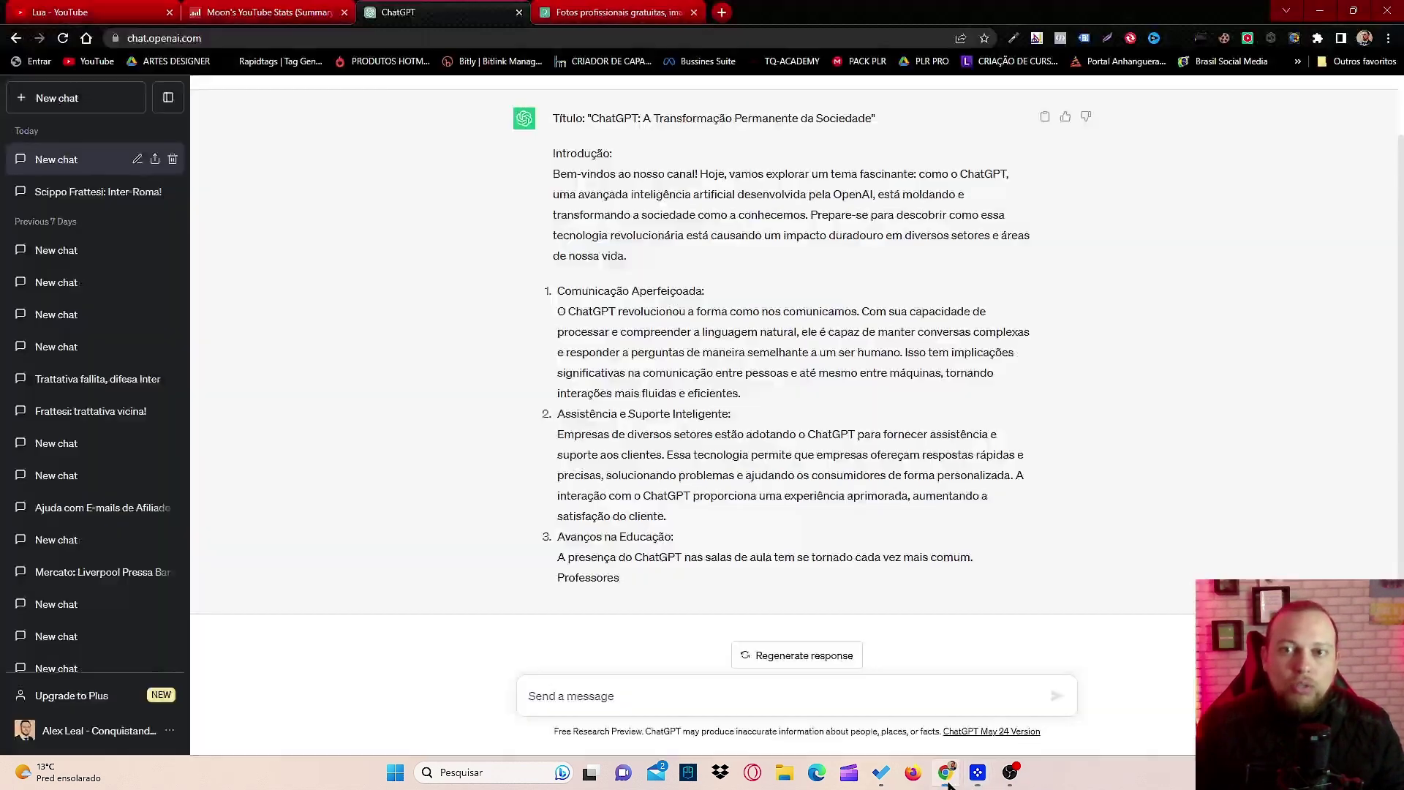
left_click(607, 10)
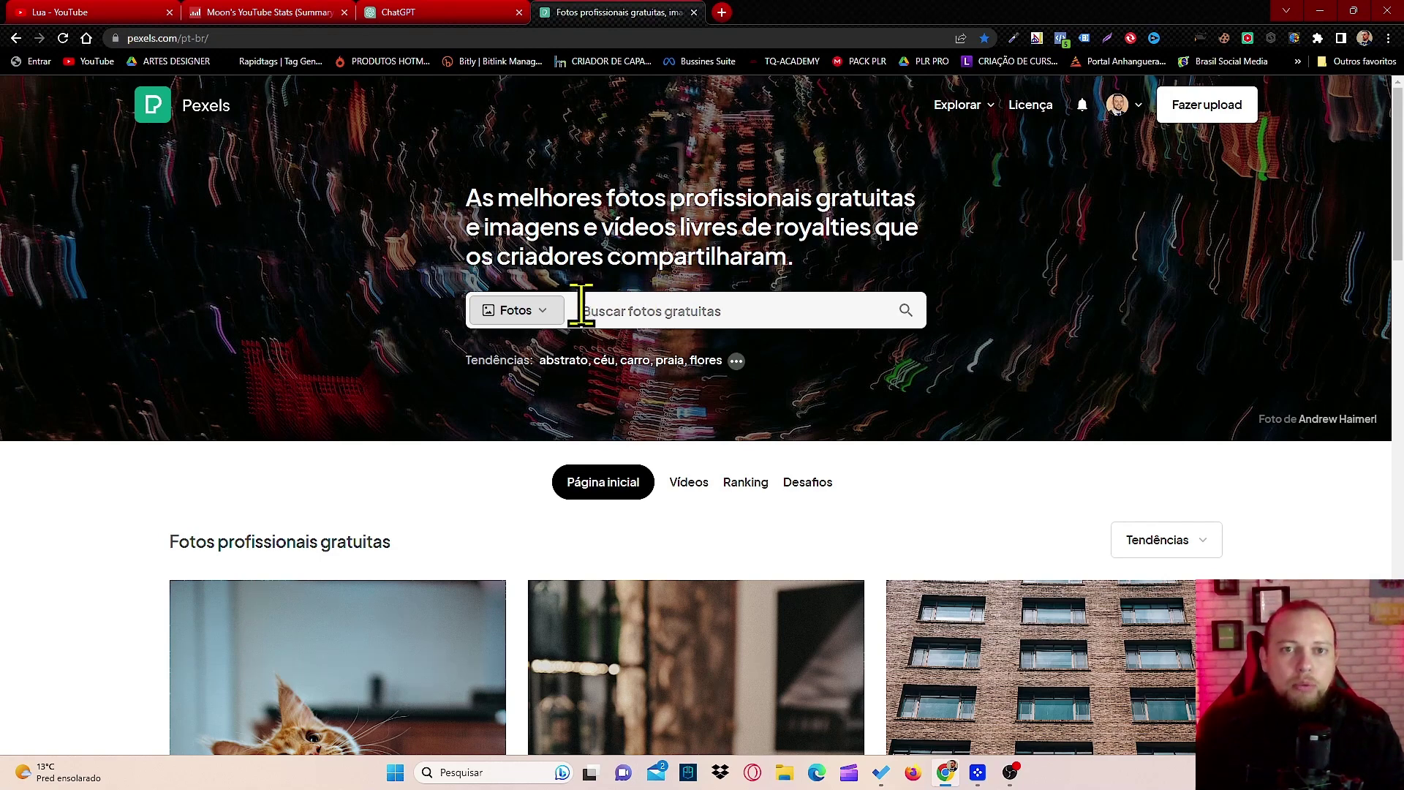
left_click(549, 313)
left_click(620, 307)
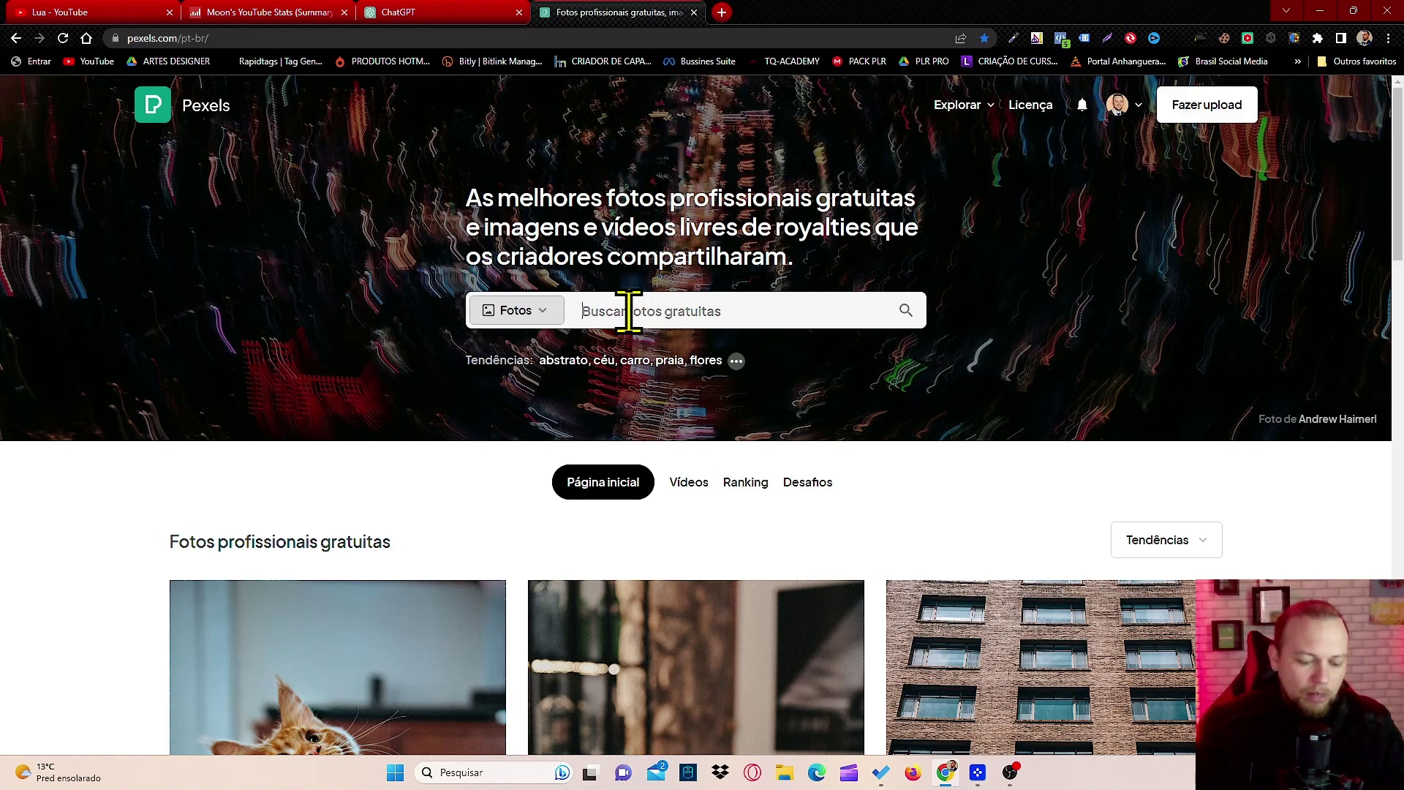
left_click(629, 311)
type("chat")
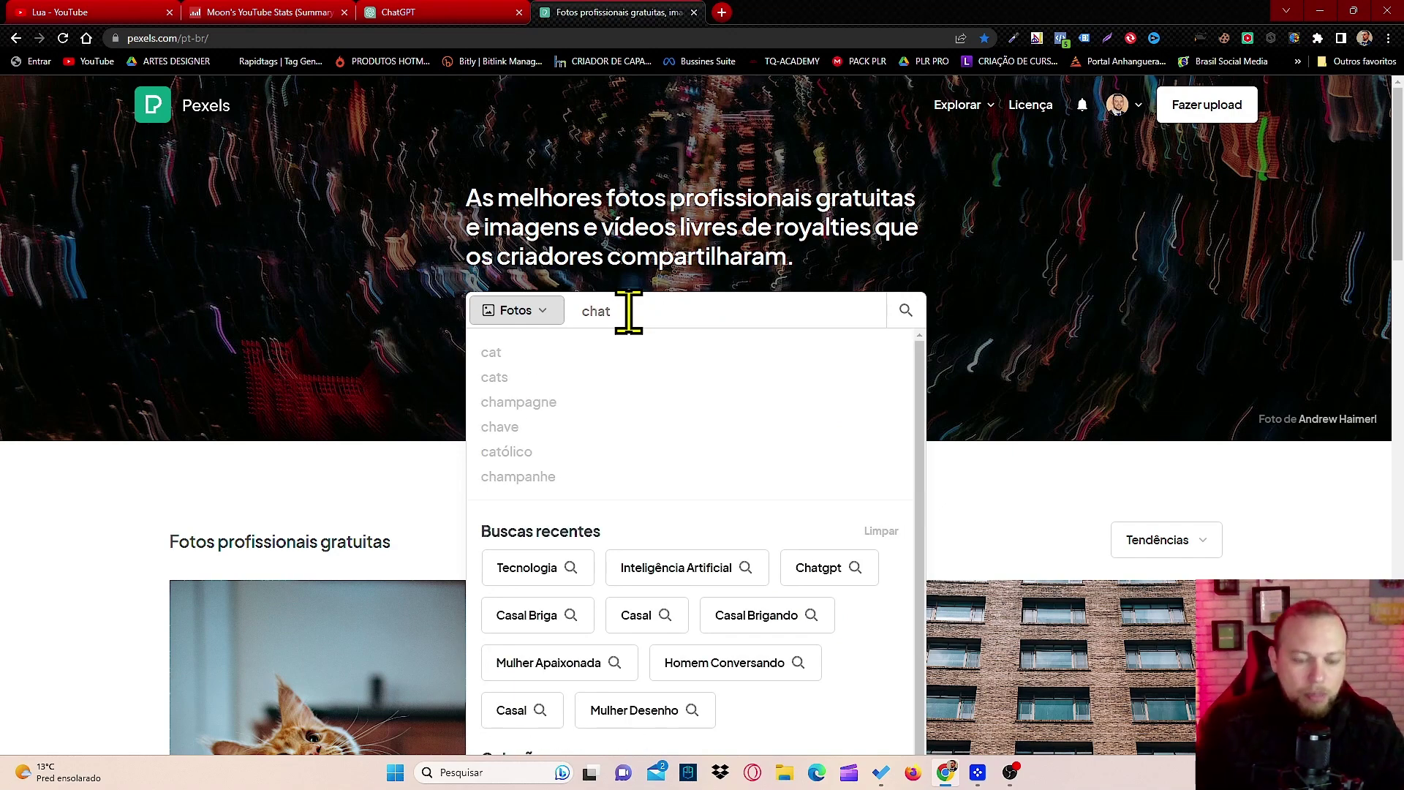
type("gpt")
key("Return")
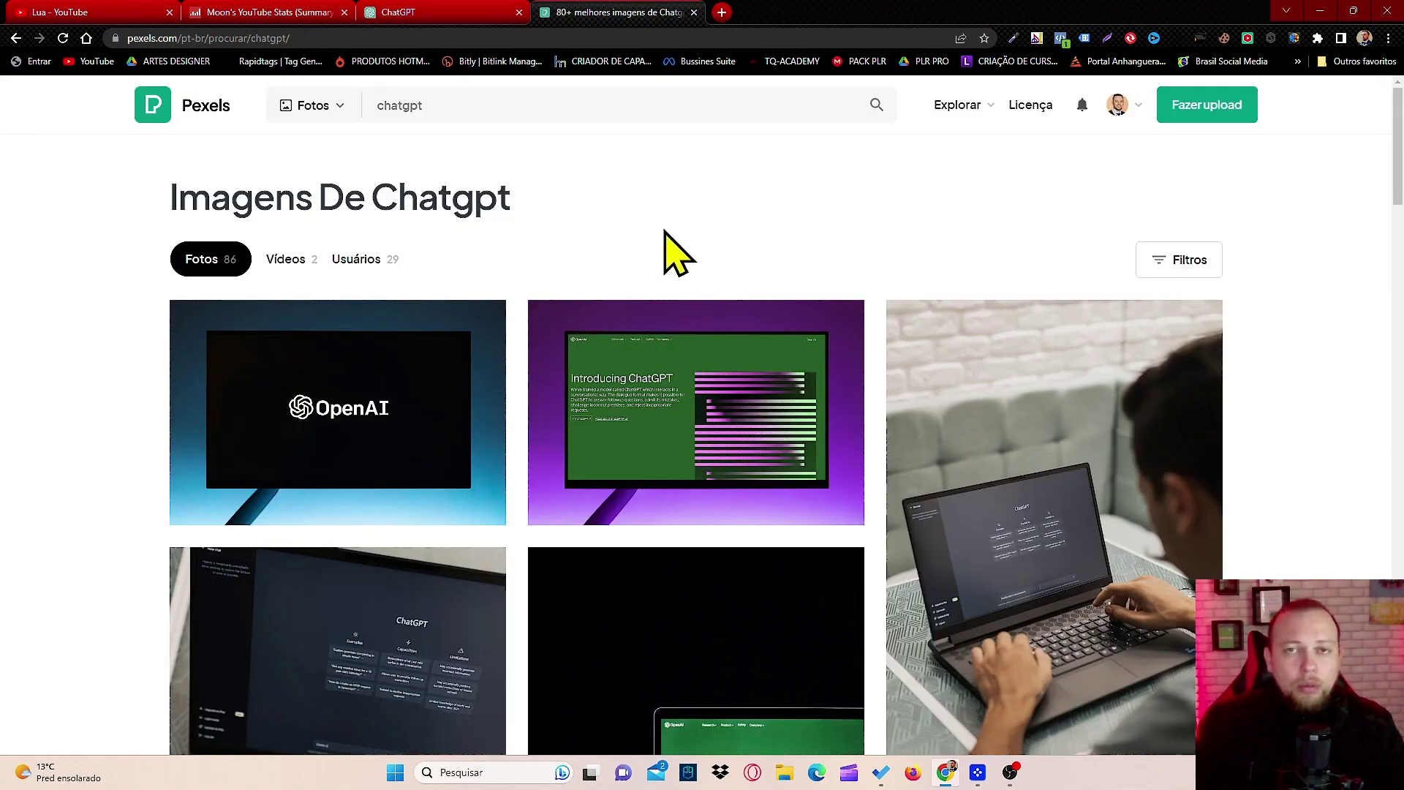
Download the photo of the green "Introducing ChatGPT" screen on a purple background in Grande size, 1920×1280, and return to the photo results
scroll(676, 340, "down", 1)
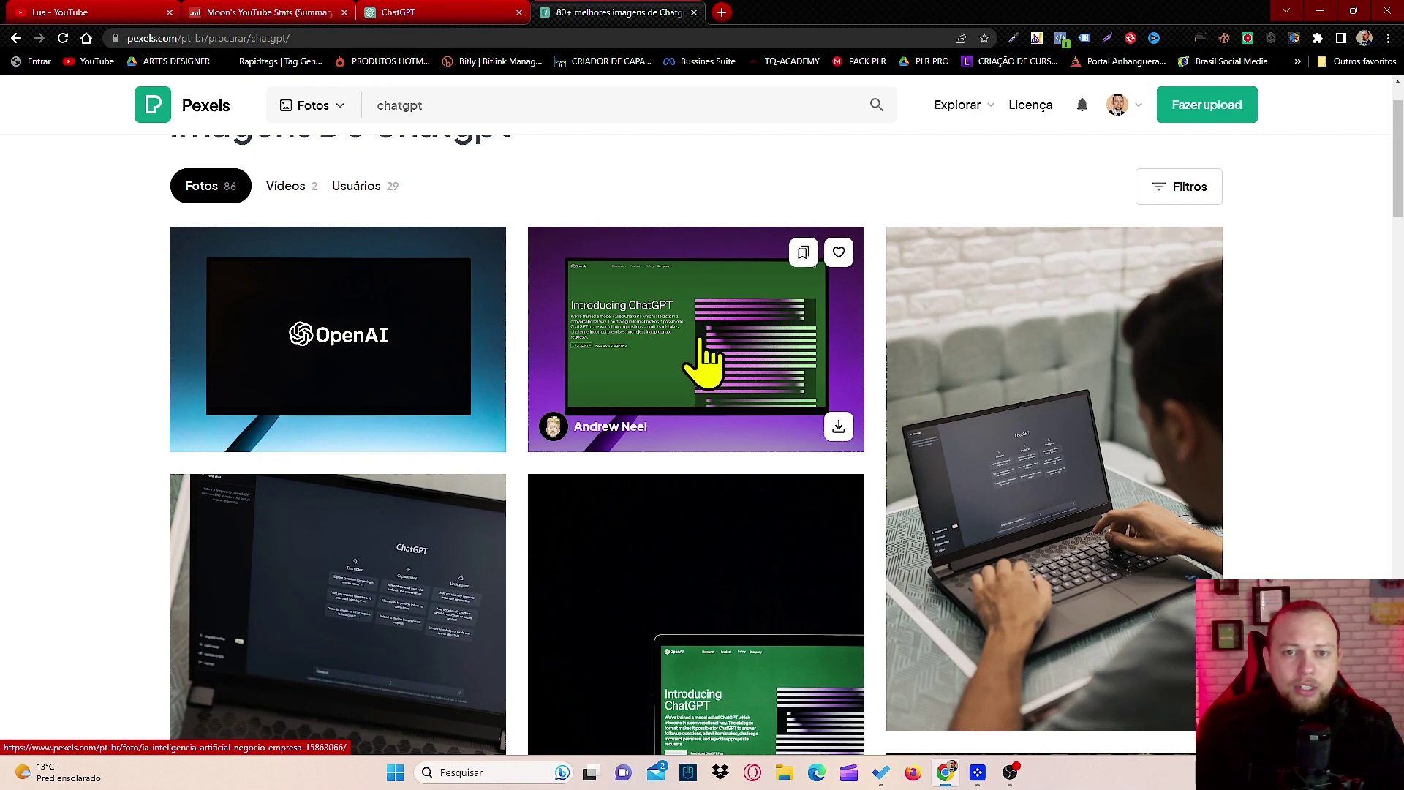
left_click(717, 343)
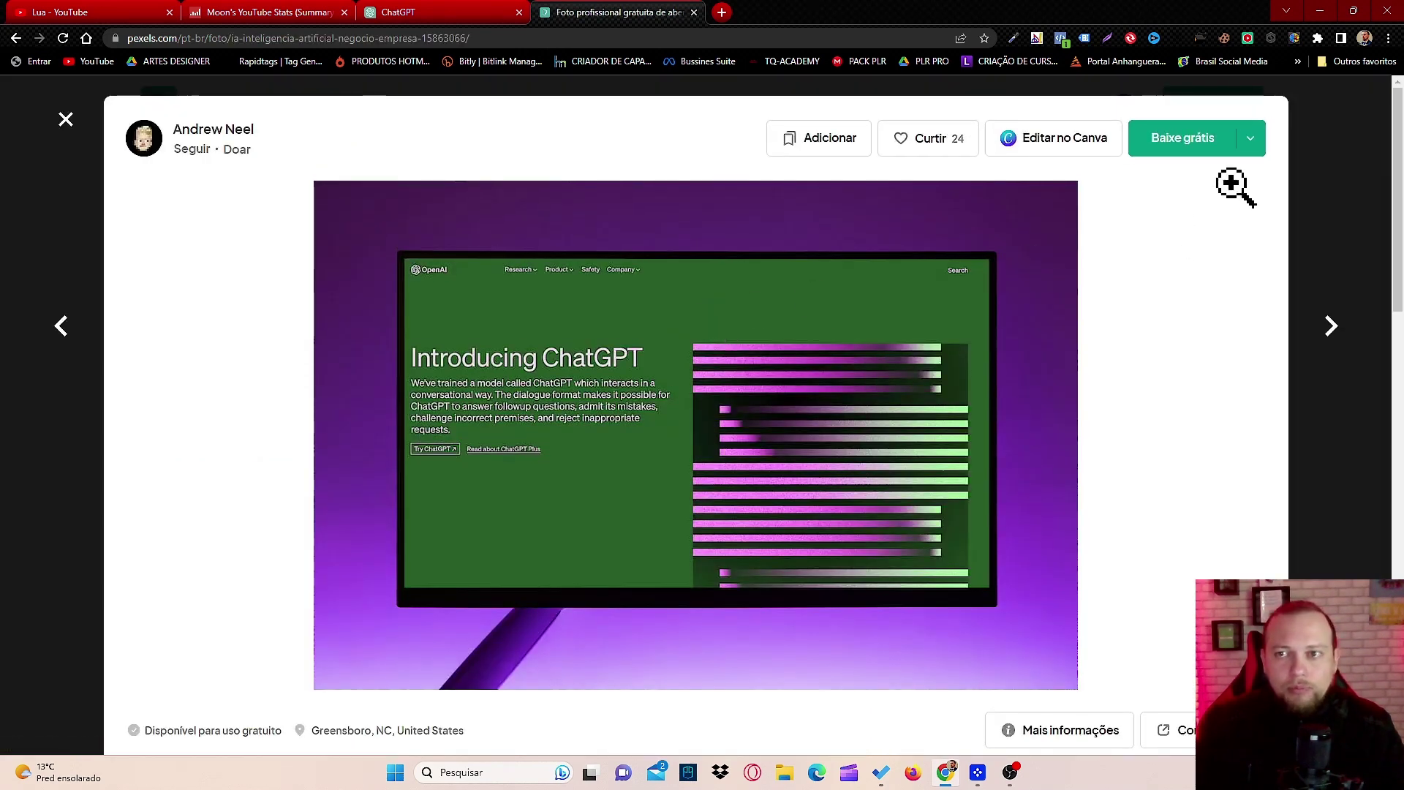
left_click(1251, 139)
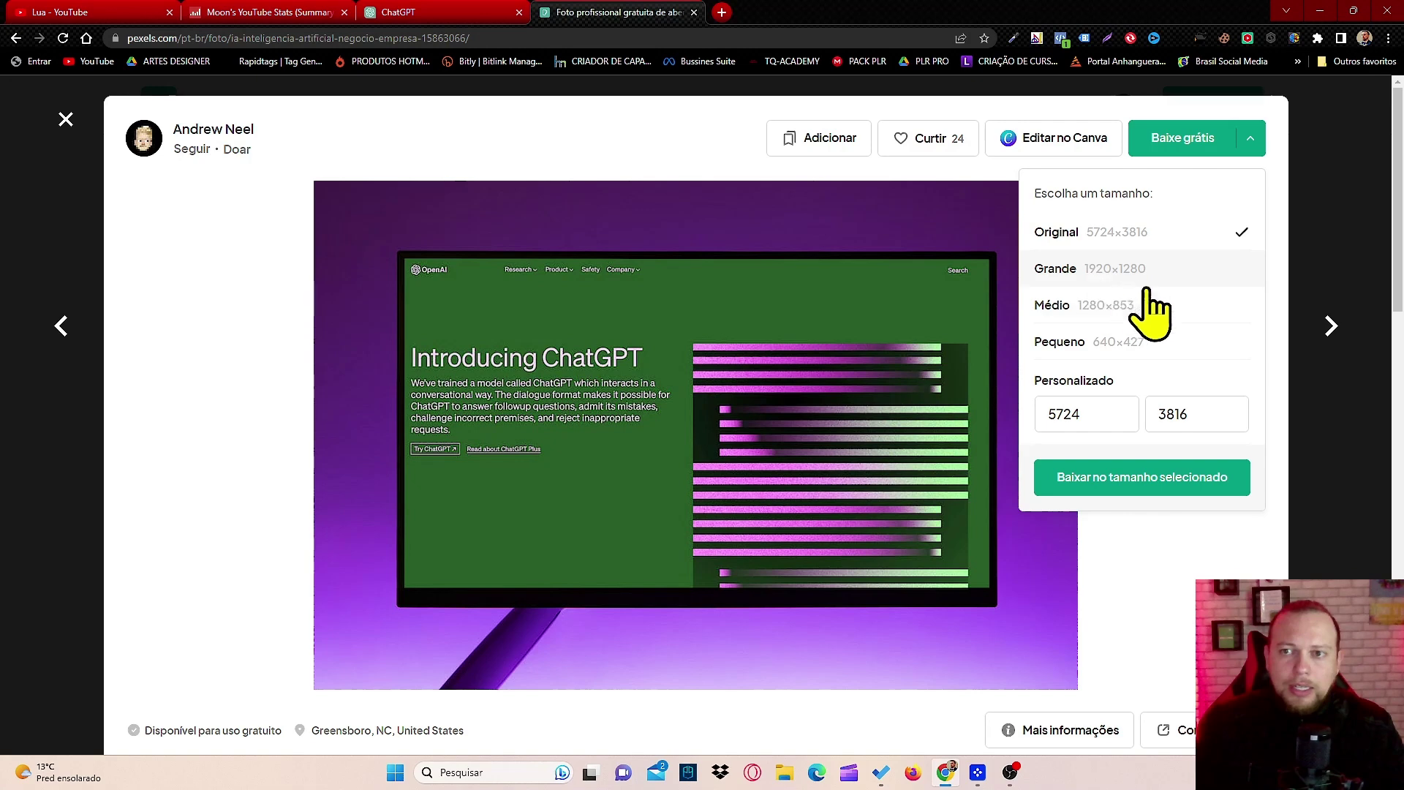
left_click(1104, 278)
left_click(1161, 483)
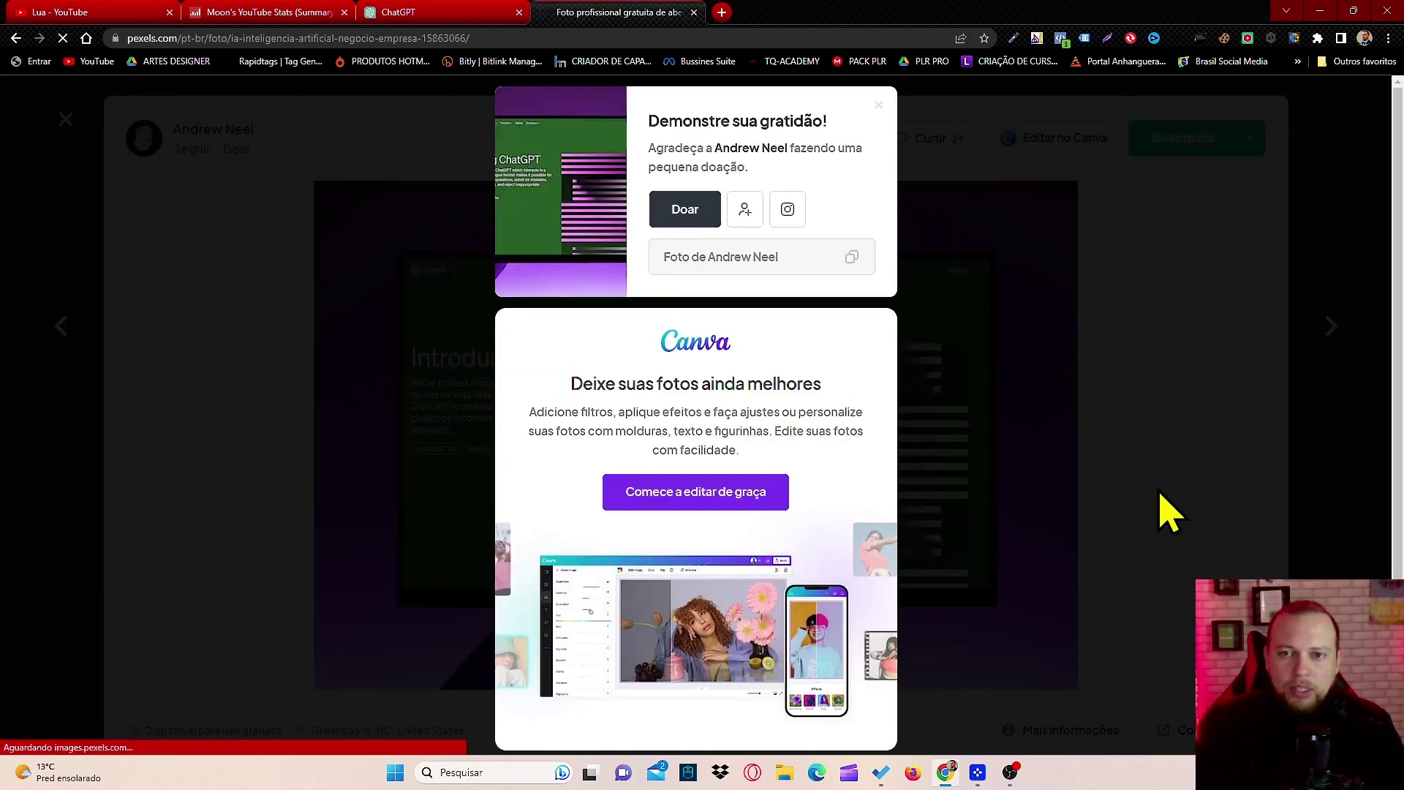
left_click(1323, 344)
left_click(1332, 234)
Download the photo of a man typing on a ChatGPT laptop beside glasses in Grande size, 1920×1280, and return to the photo results
scroll(753, 361, "down", 5)
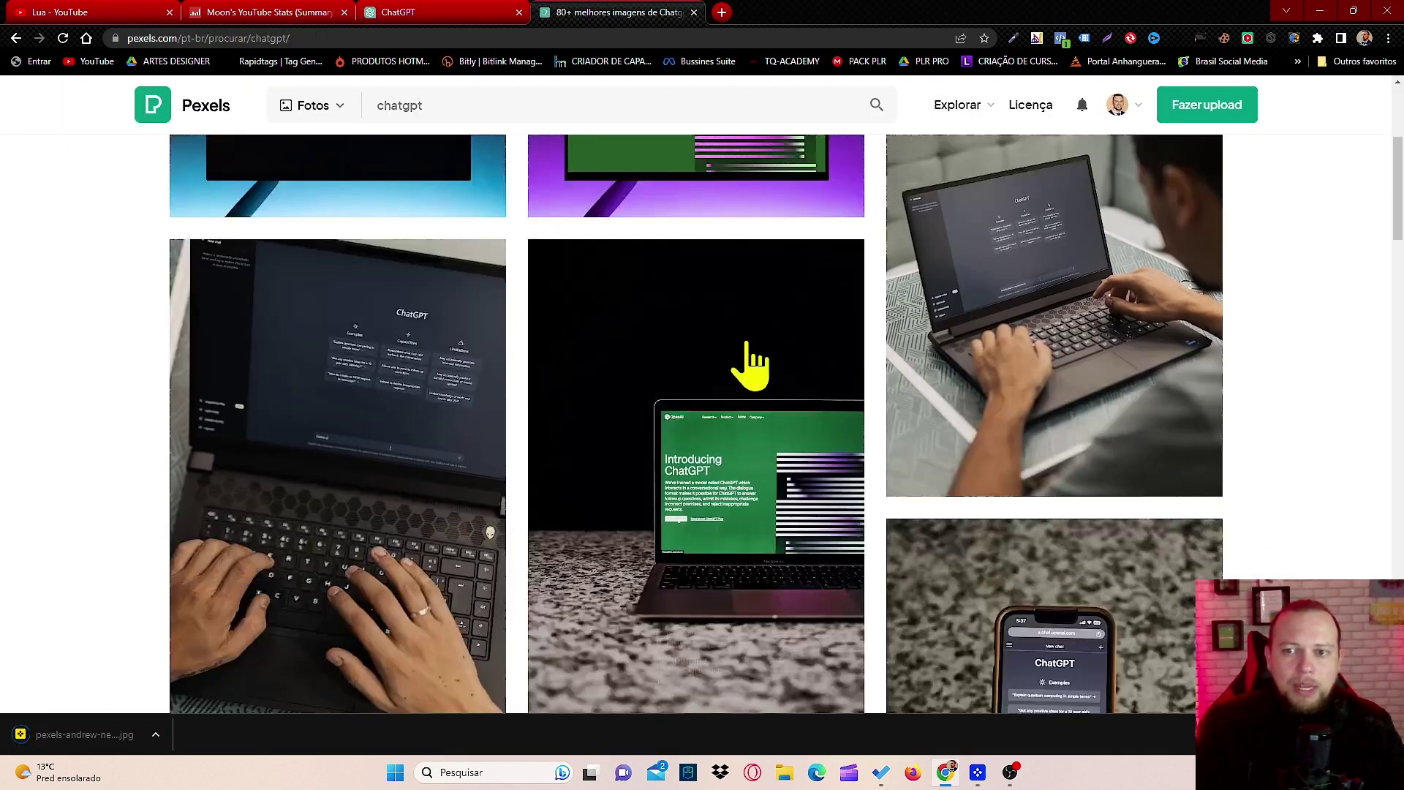
scroll(615, 358, "down", 4)
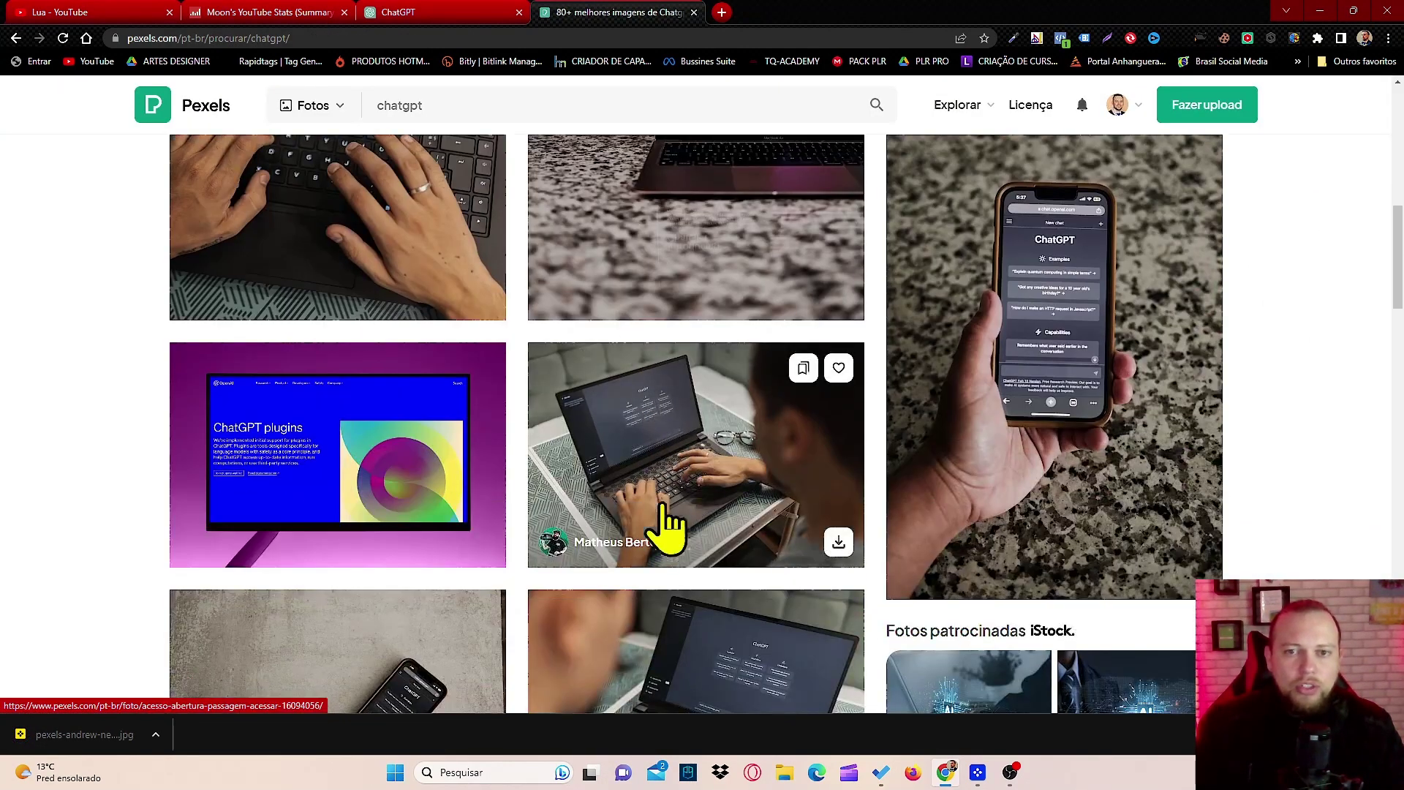
left_click(722, 454)
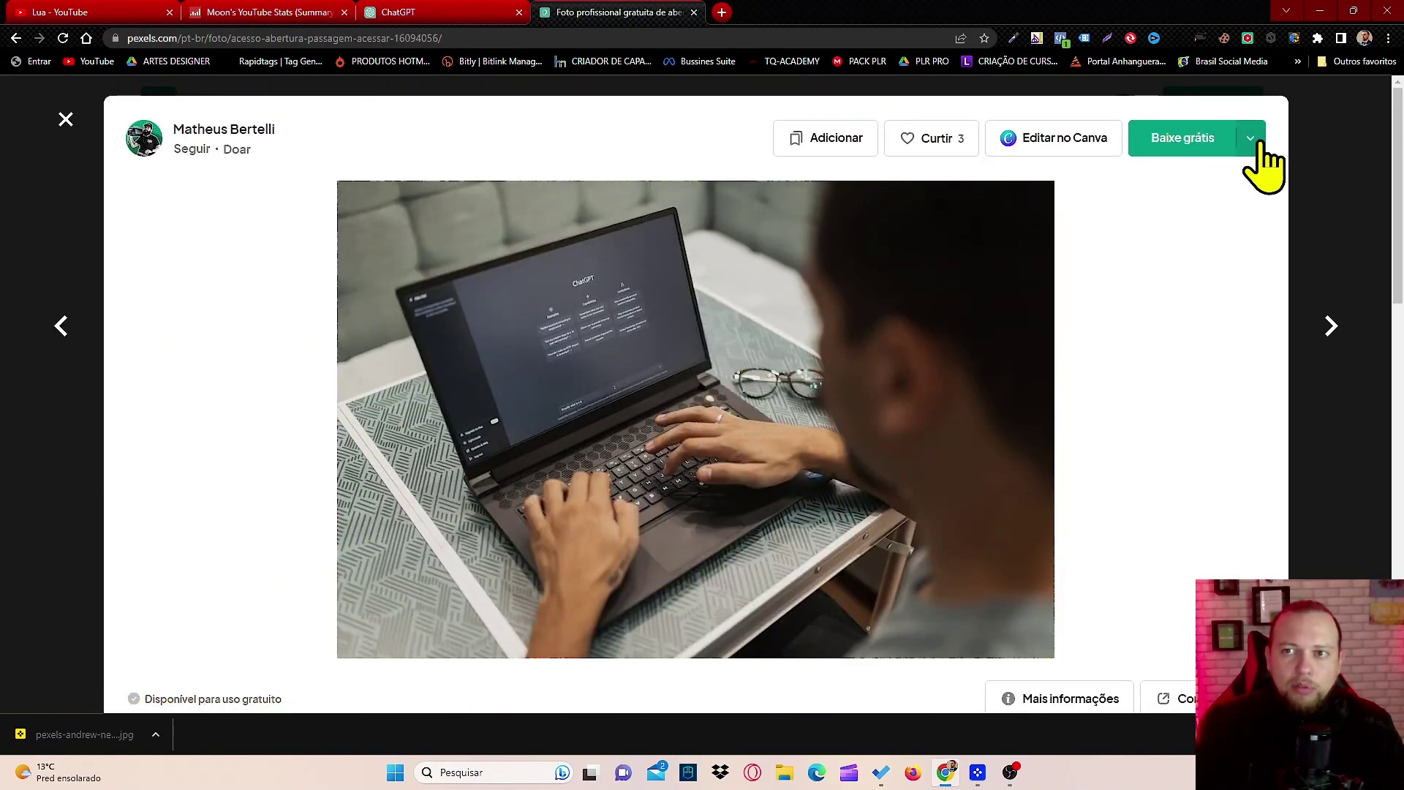
left_click(1250, 140)
left_click(1050, 278)
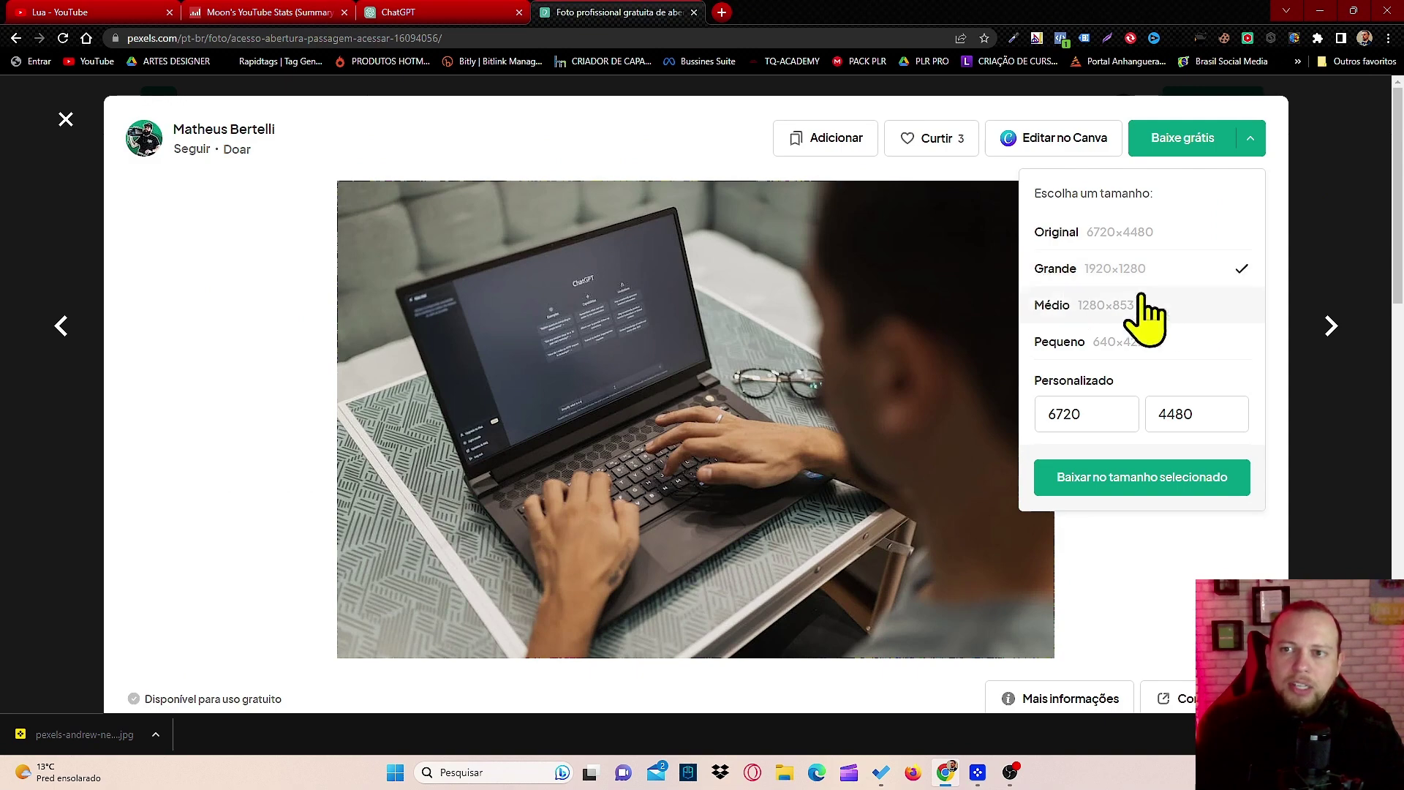
left_click(1145, 482)
left_click(1287, 314)
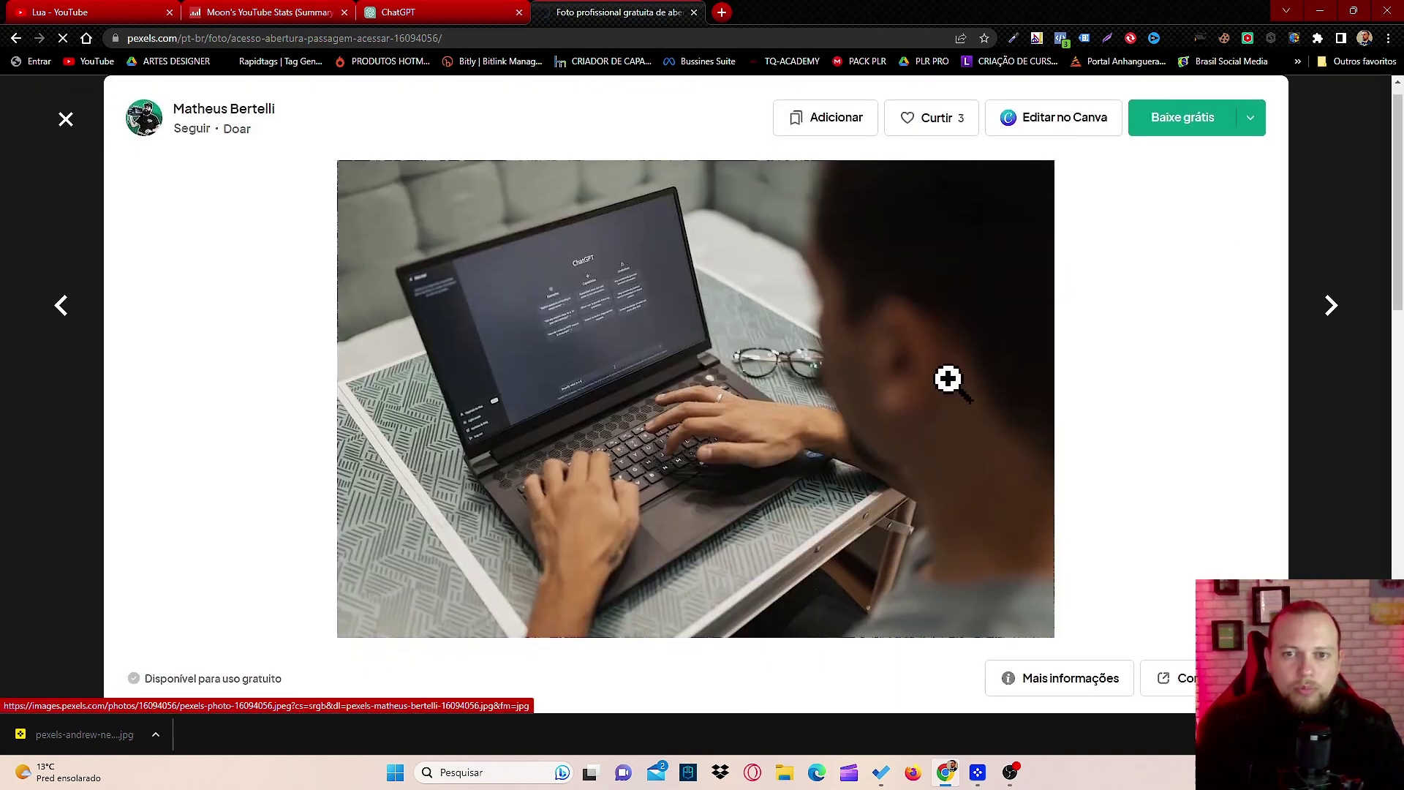
scroll(1170, 329, "down", 2)
left_click(1295, 314)
Download the photo of eyeglasses beside a phone showing ChatGPT in Grande size, 1920×1280, and close the photo page
scroll(539, 313, "down", 10)
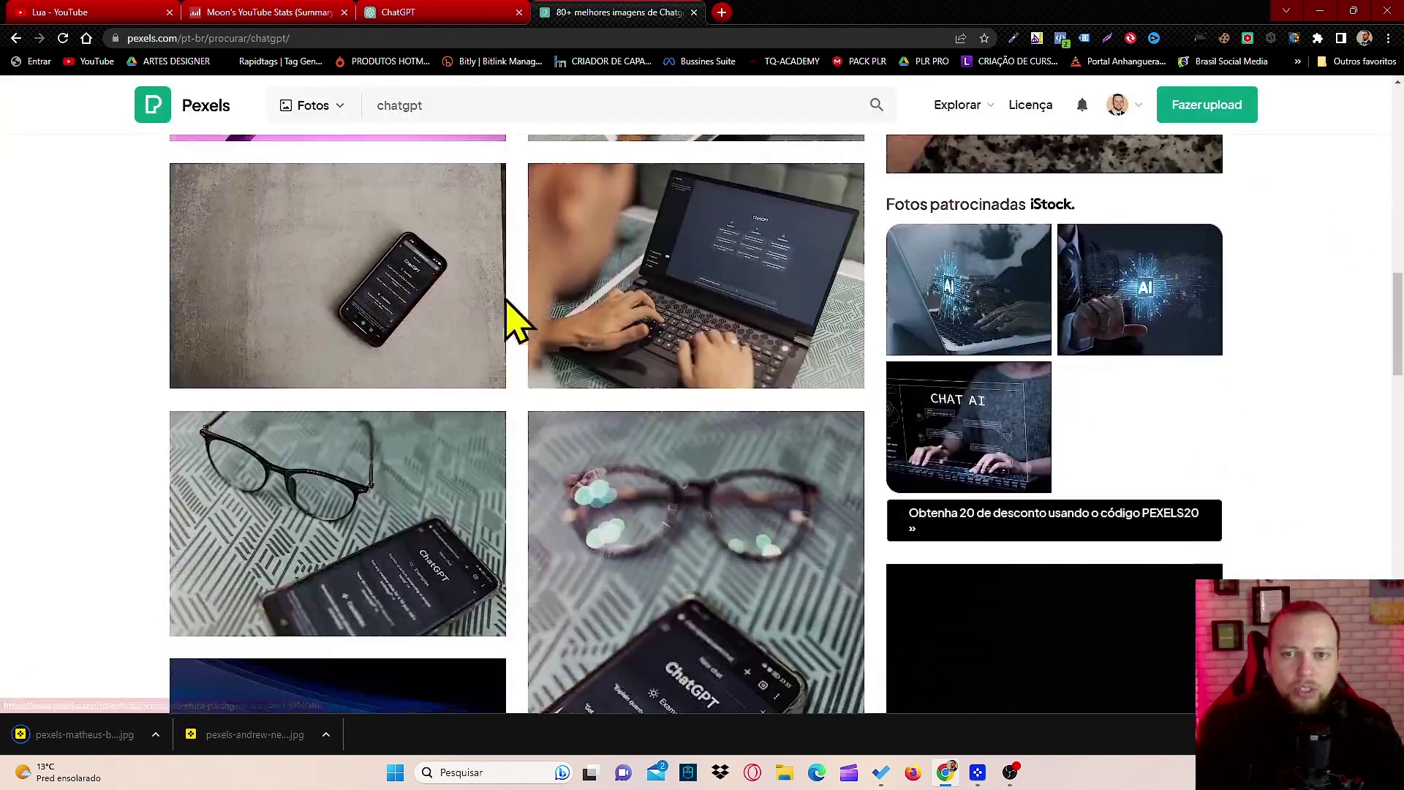
scroll(351, 303, "up", 1)
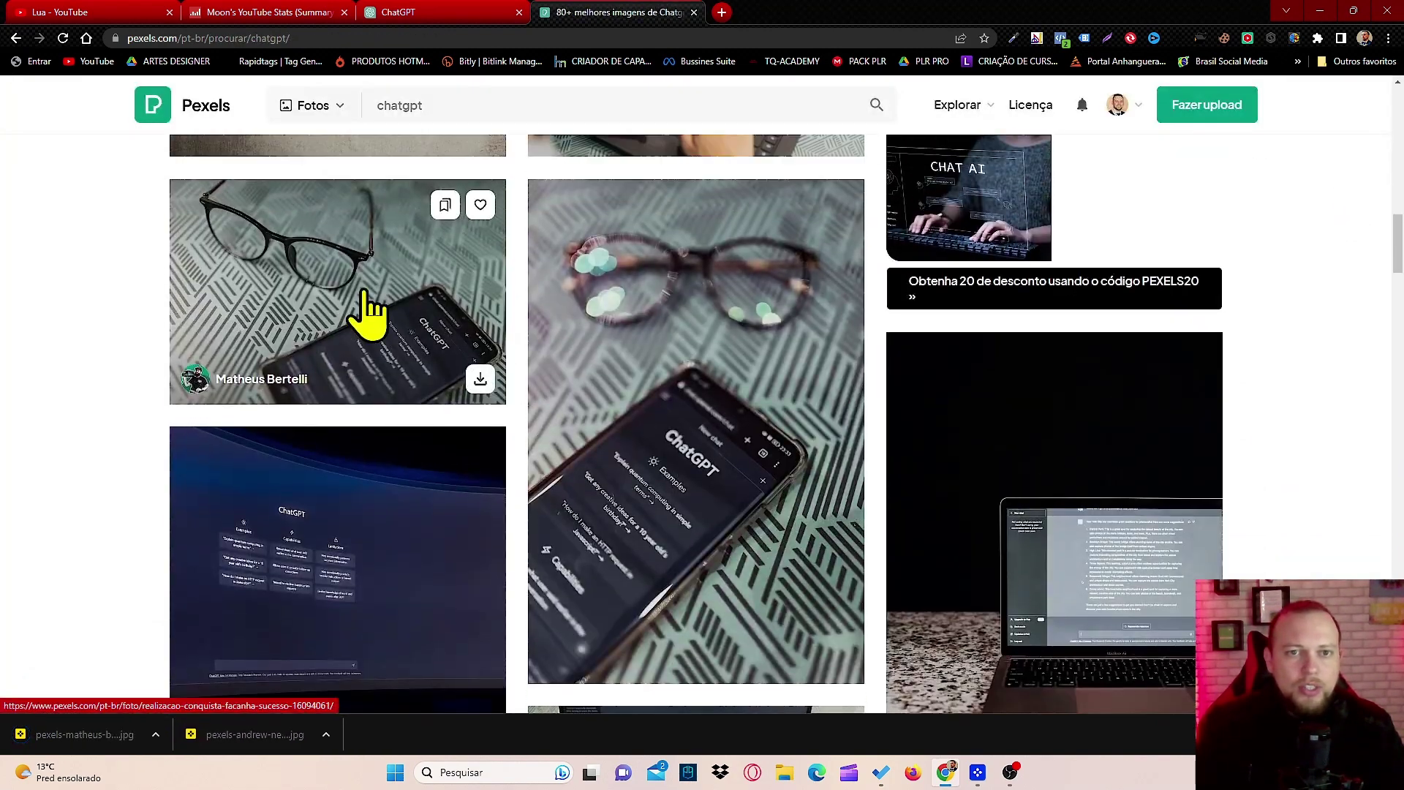
left_click(371, 310)
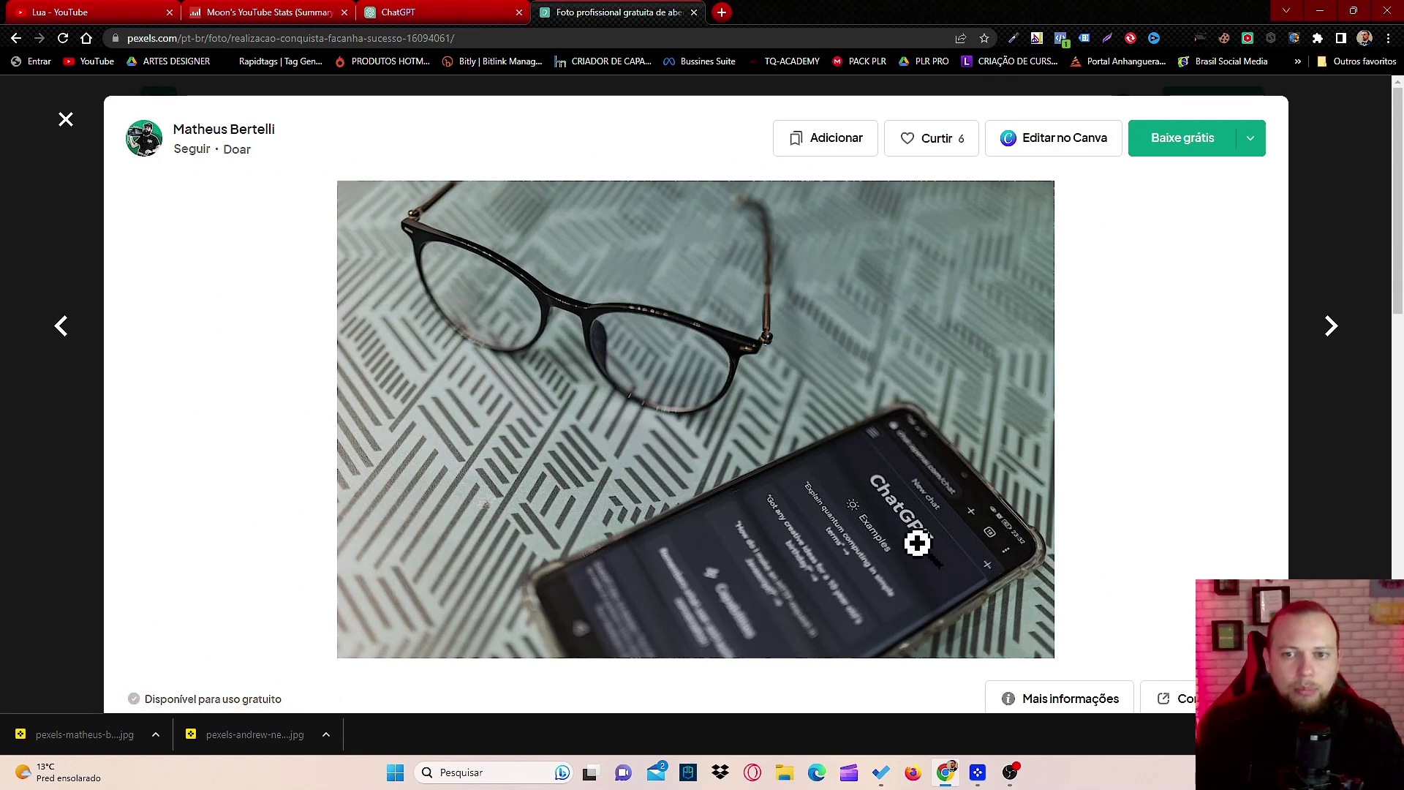
left_click(1252, 141)
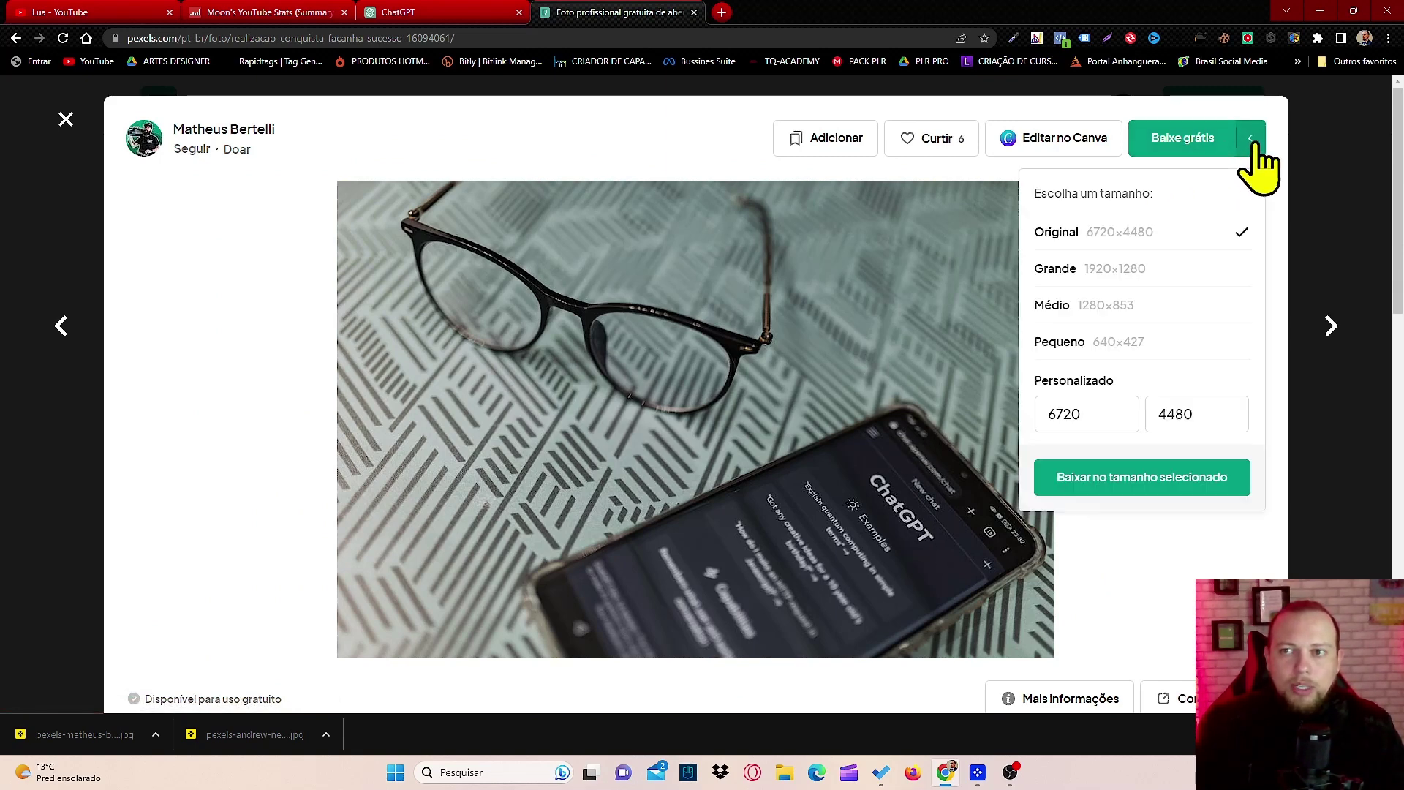
left_click(1124, 272)
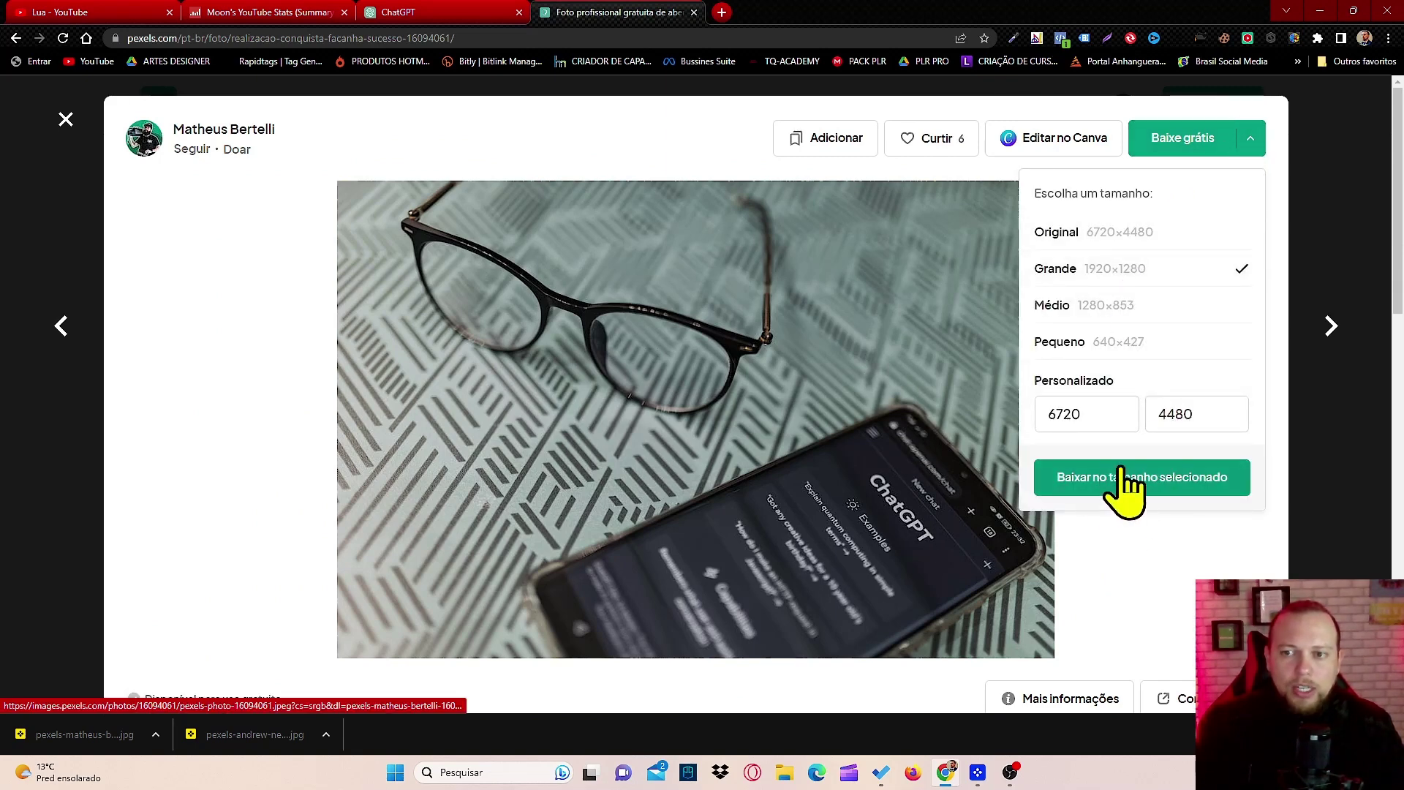
left_click(1153, 496)
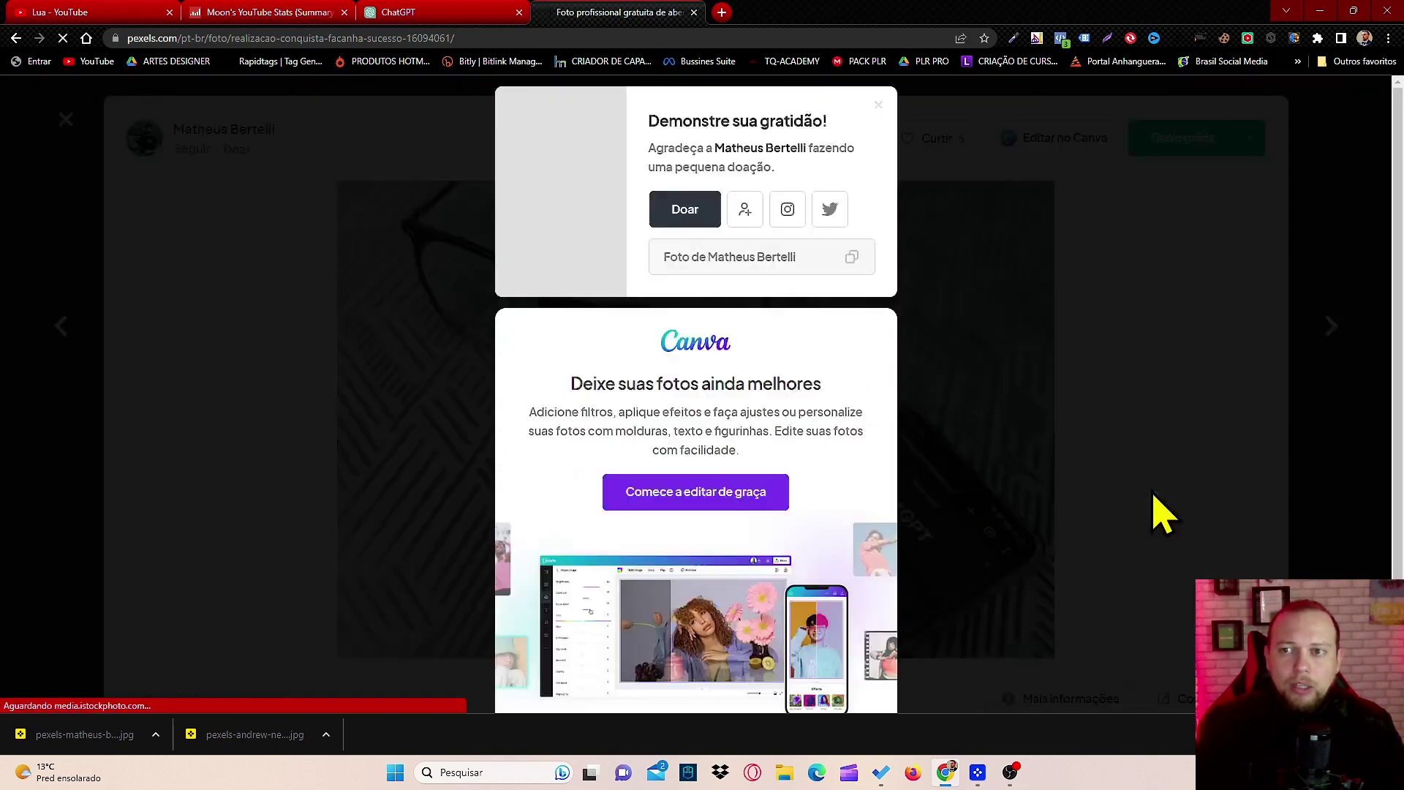
left_click(1354, 217)
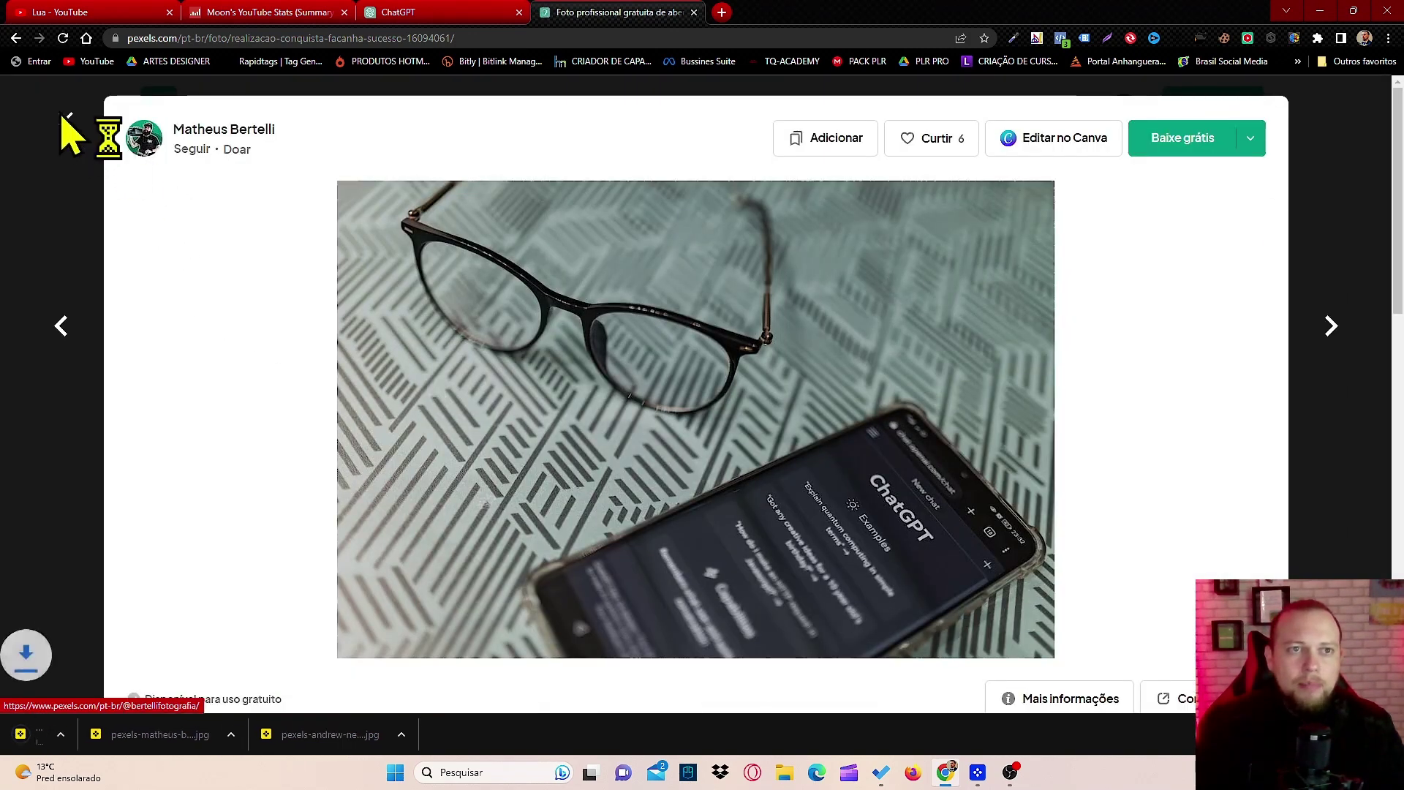
left_click(66, 119)
Switch the "chatgpt" search from photos to videos and run it again
scroll(439, 365, "up", 4)
scroll(417, 337, "up", 10)
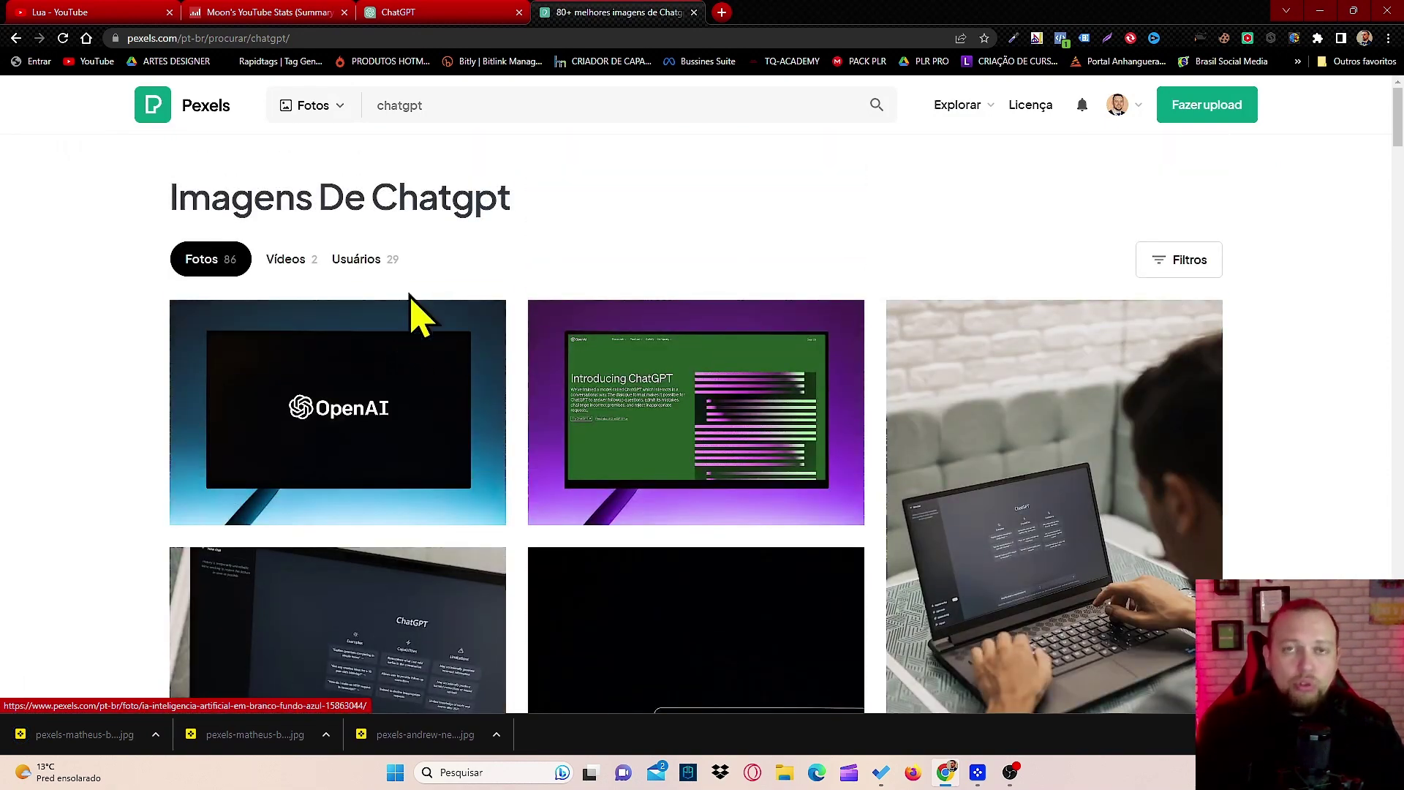
left_click(339, 110)
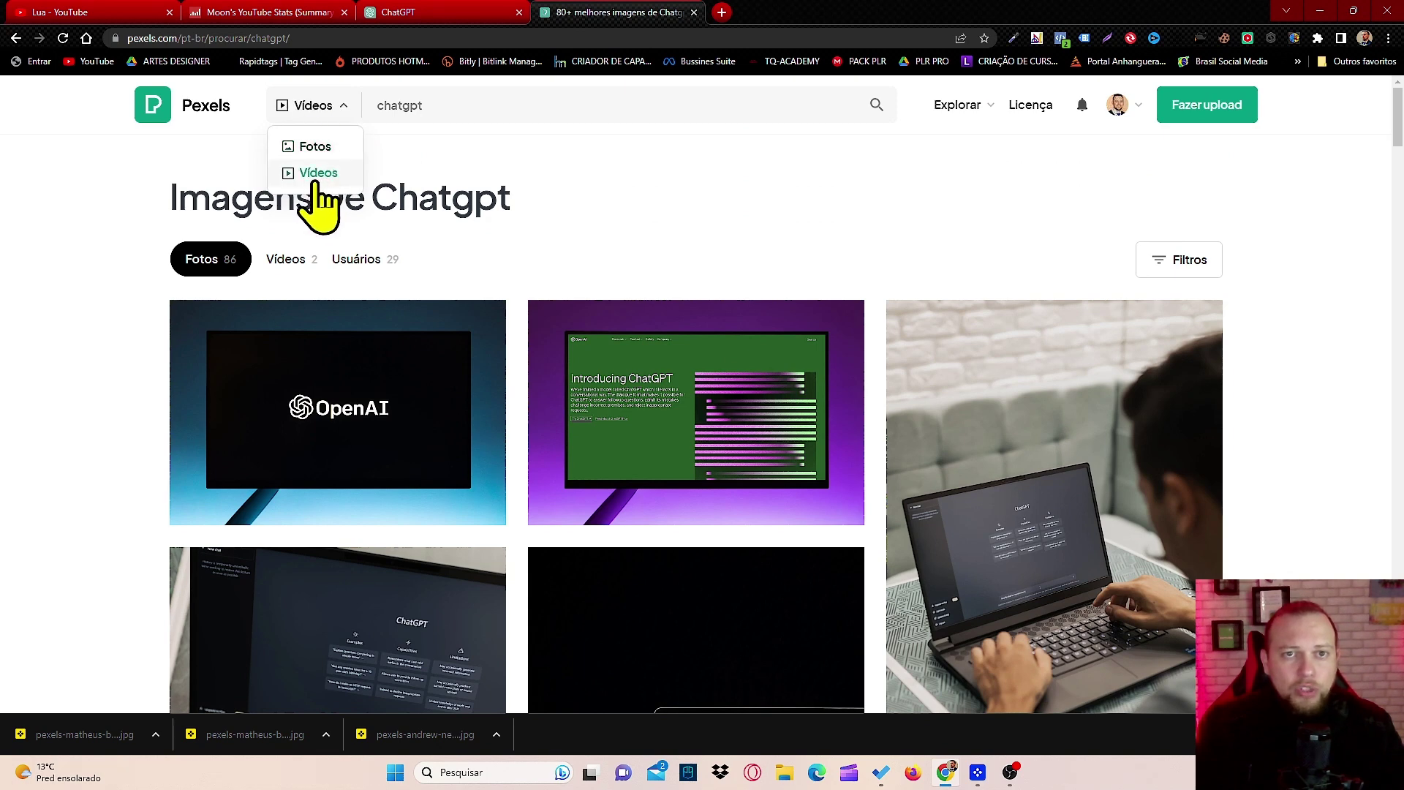
left_click(876, 106)
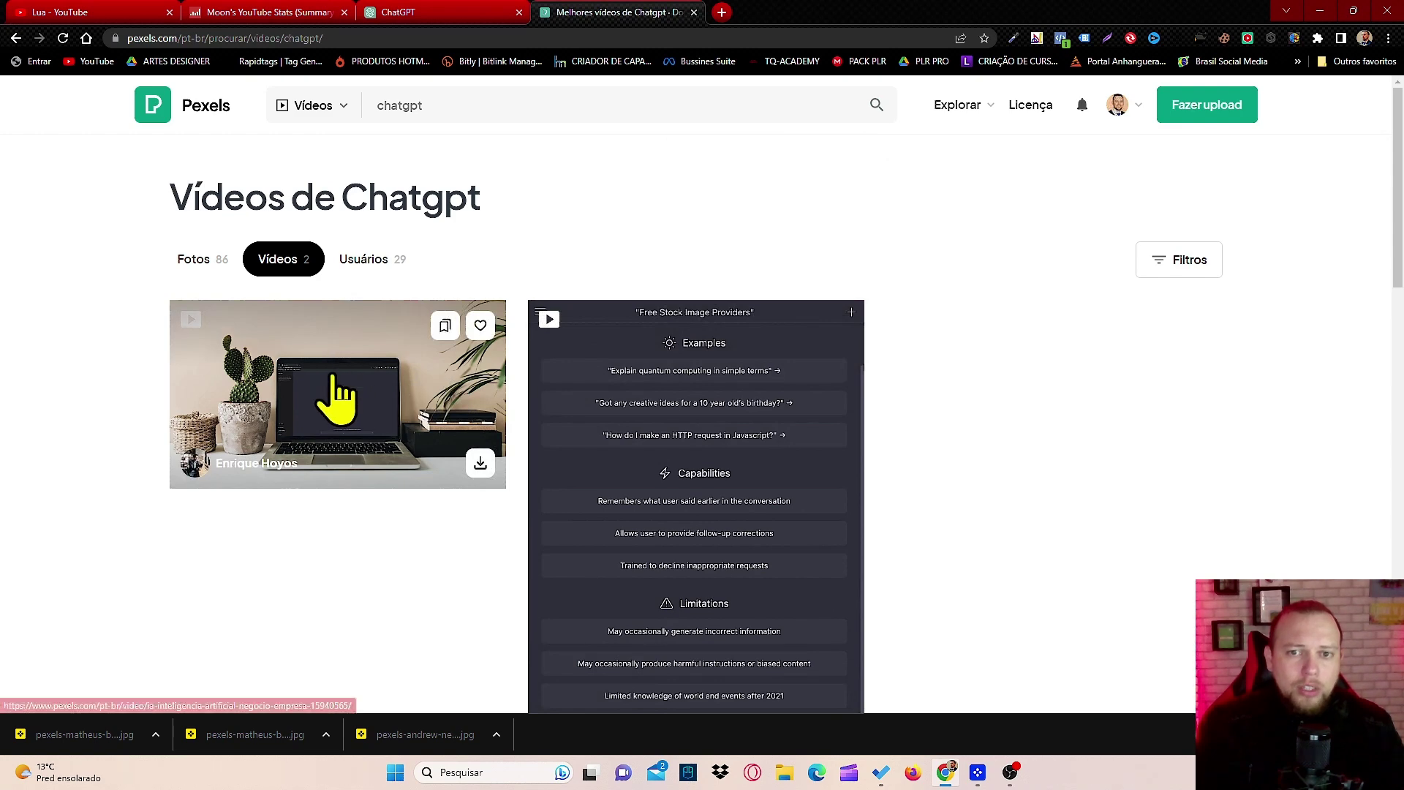
Download the video of the laptop beside a cactus in HD size, 1280×720, look through the similar videos, and return to the video results
scroll(768, 400, "down", 2)
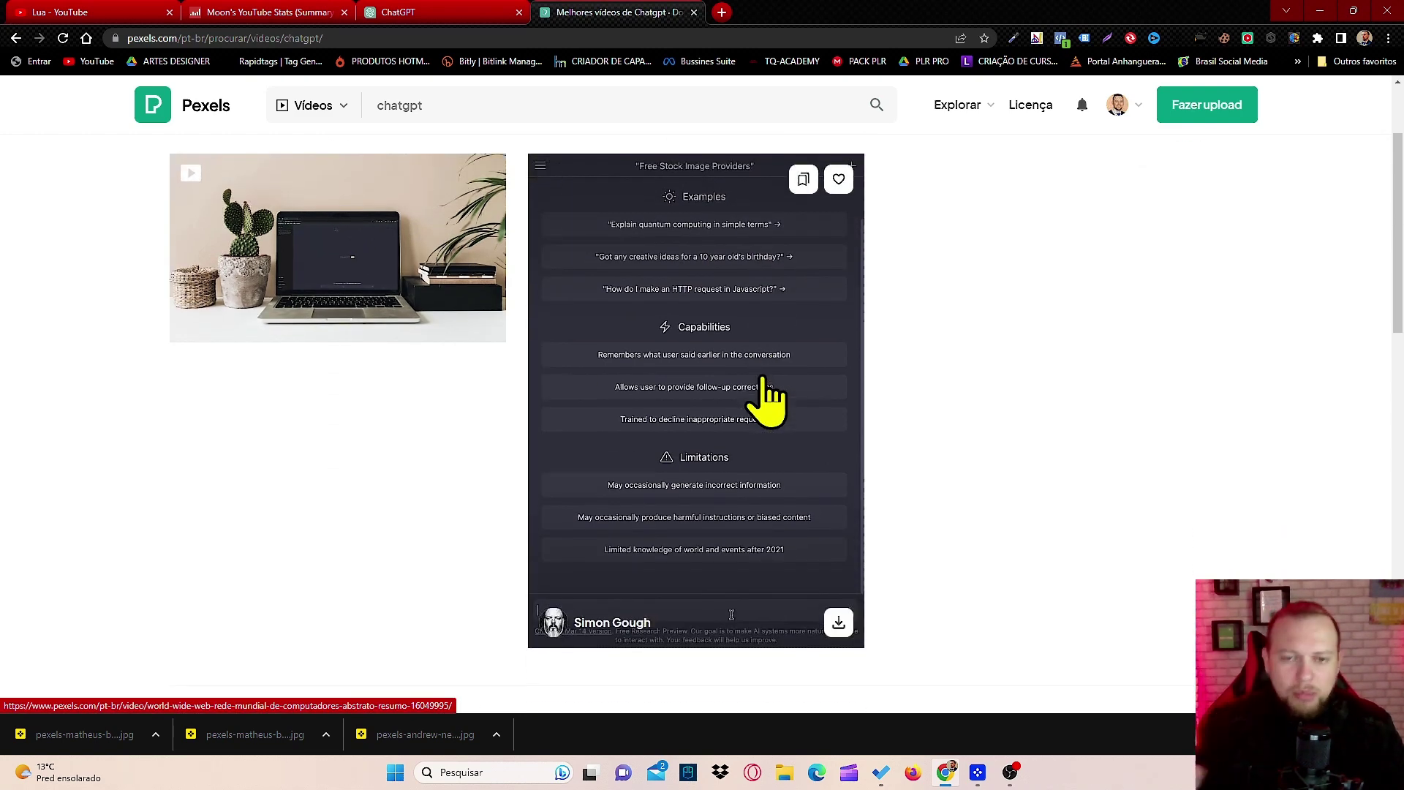
scroll(687, 380, "up", 2)
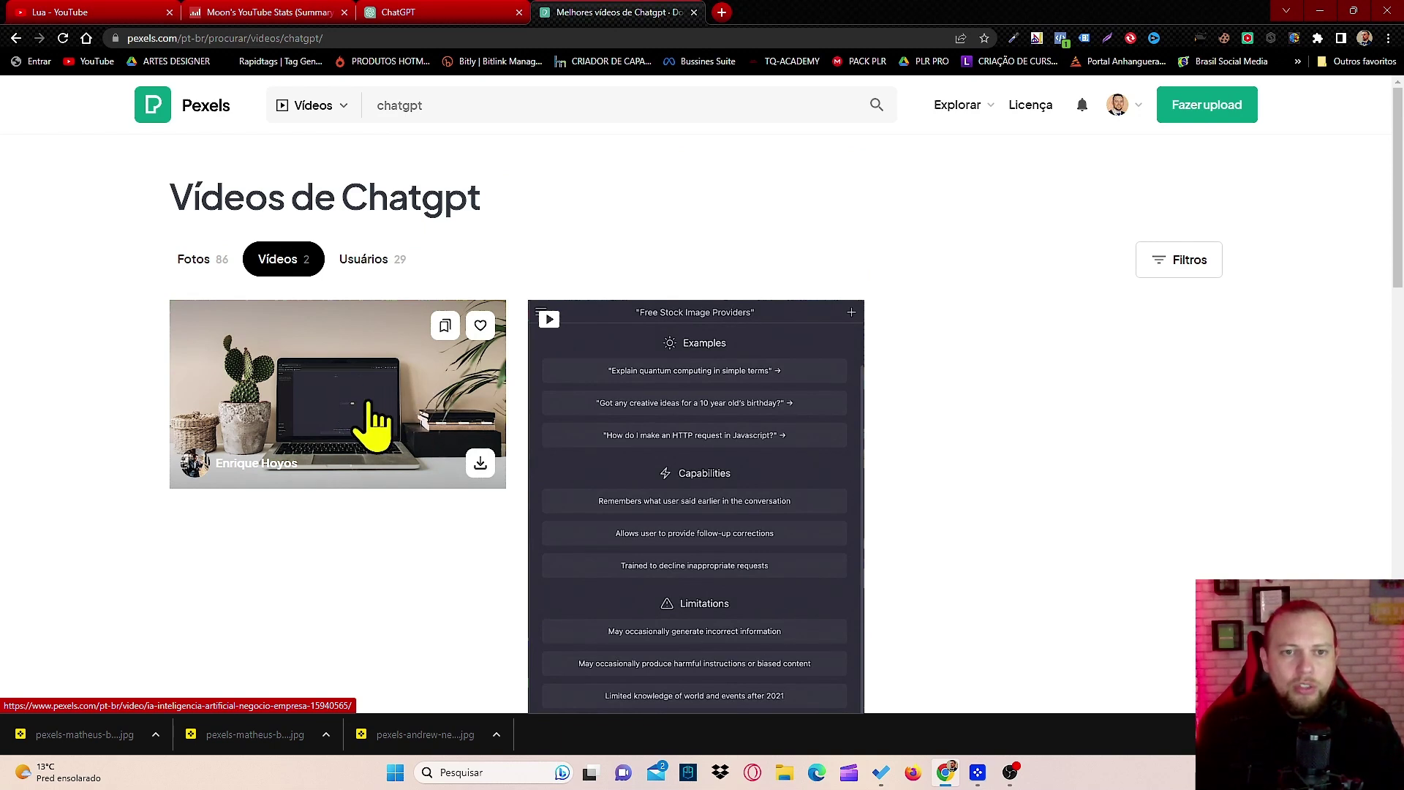
left_click(360, 389)
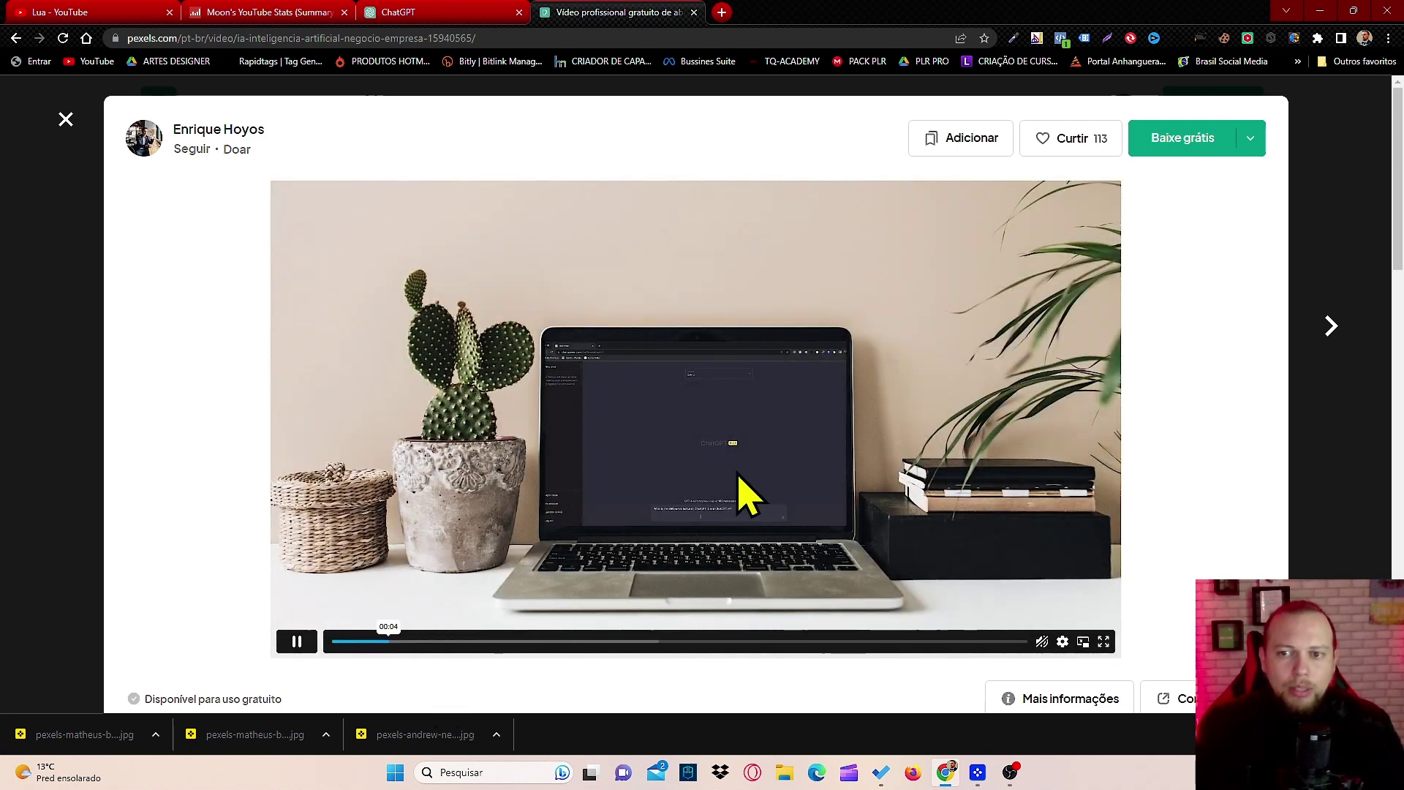
left_click(1250, 139)
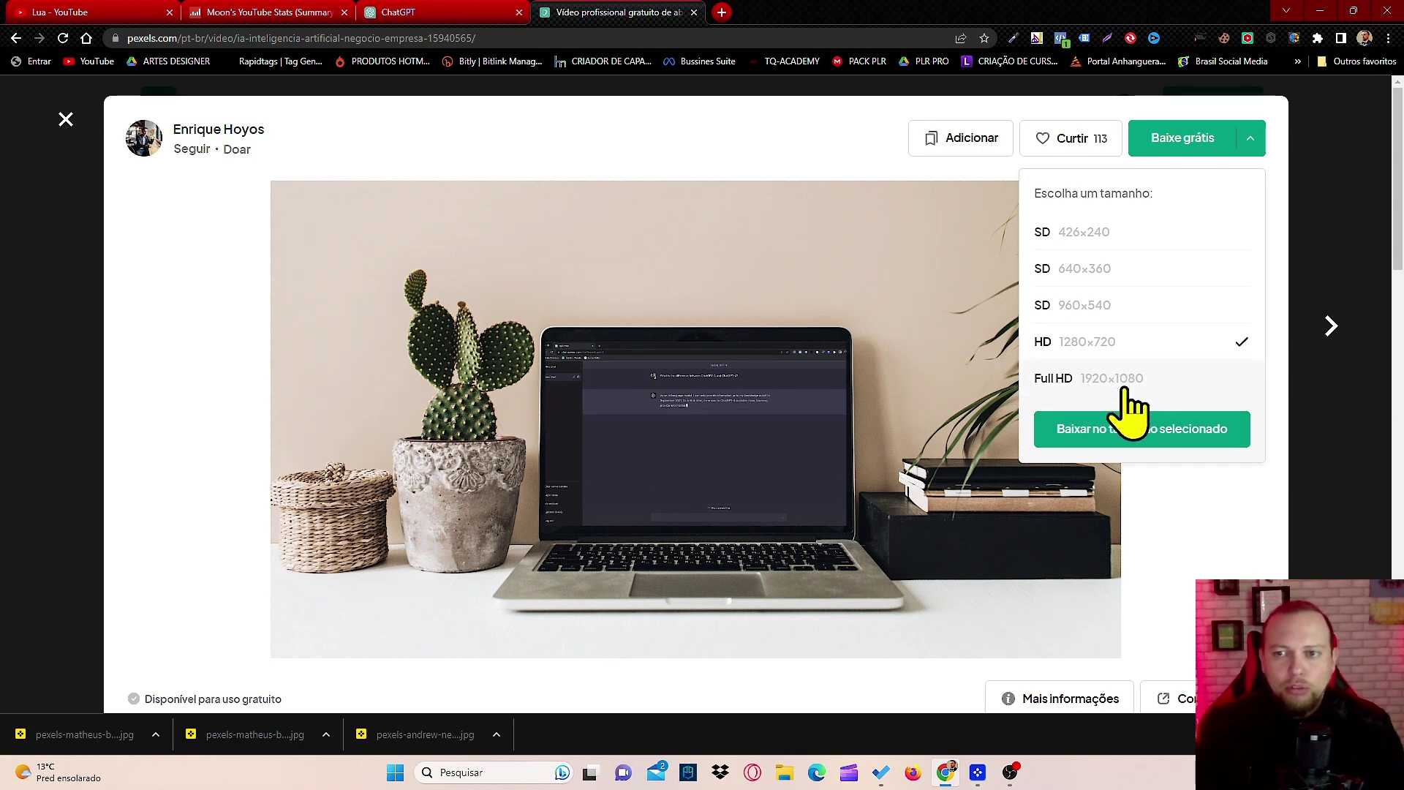
left_click(1143, 438)
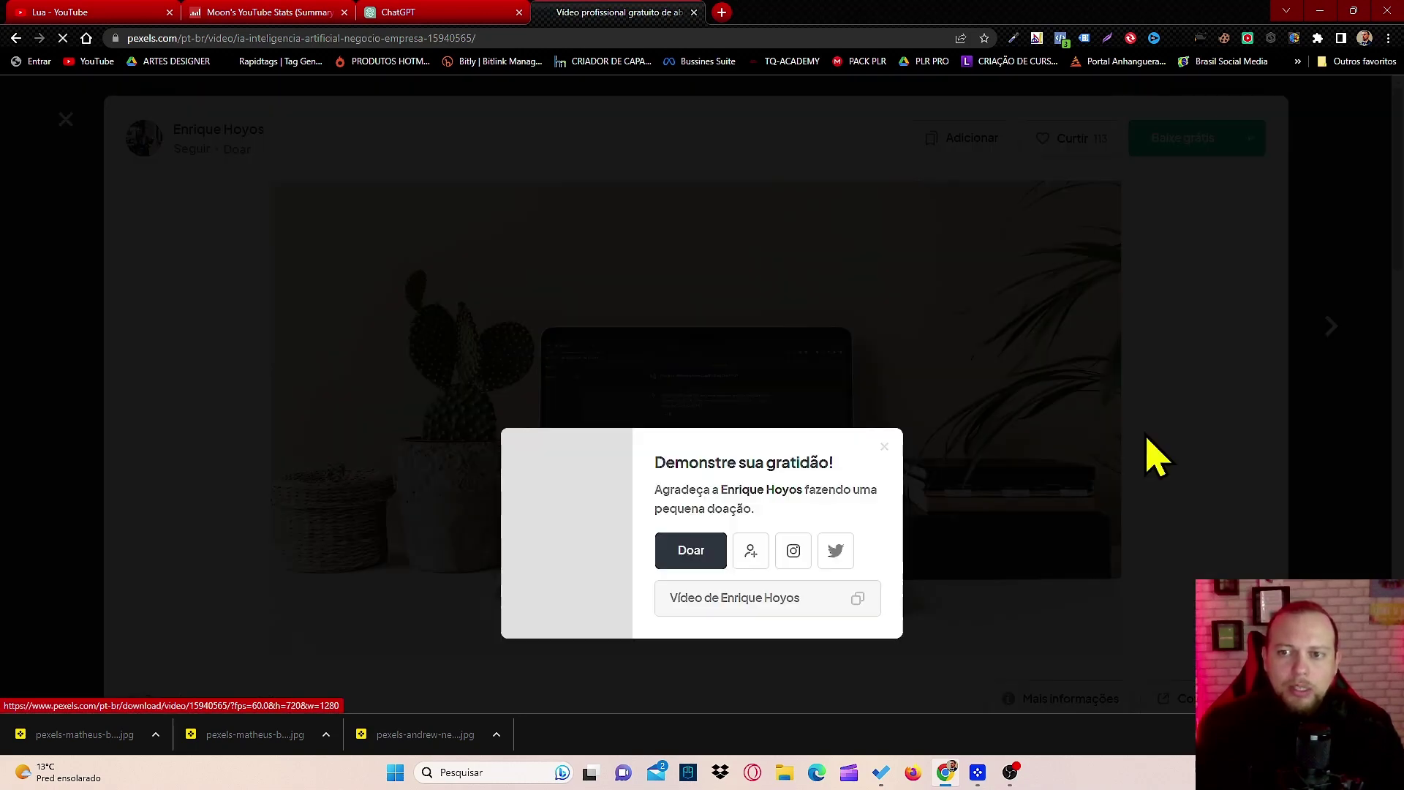
left_click(1375, 194)
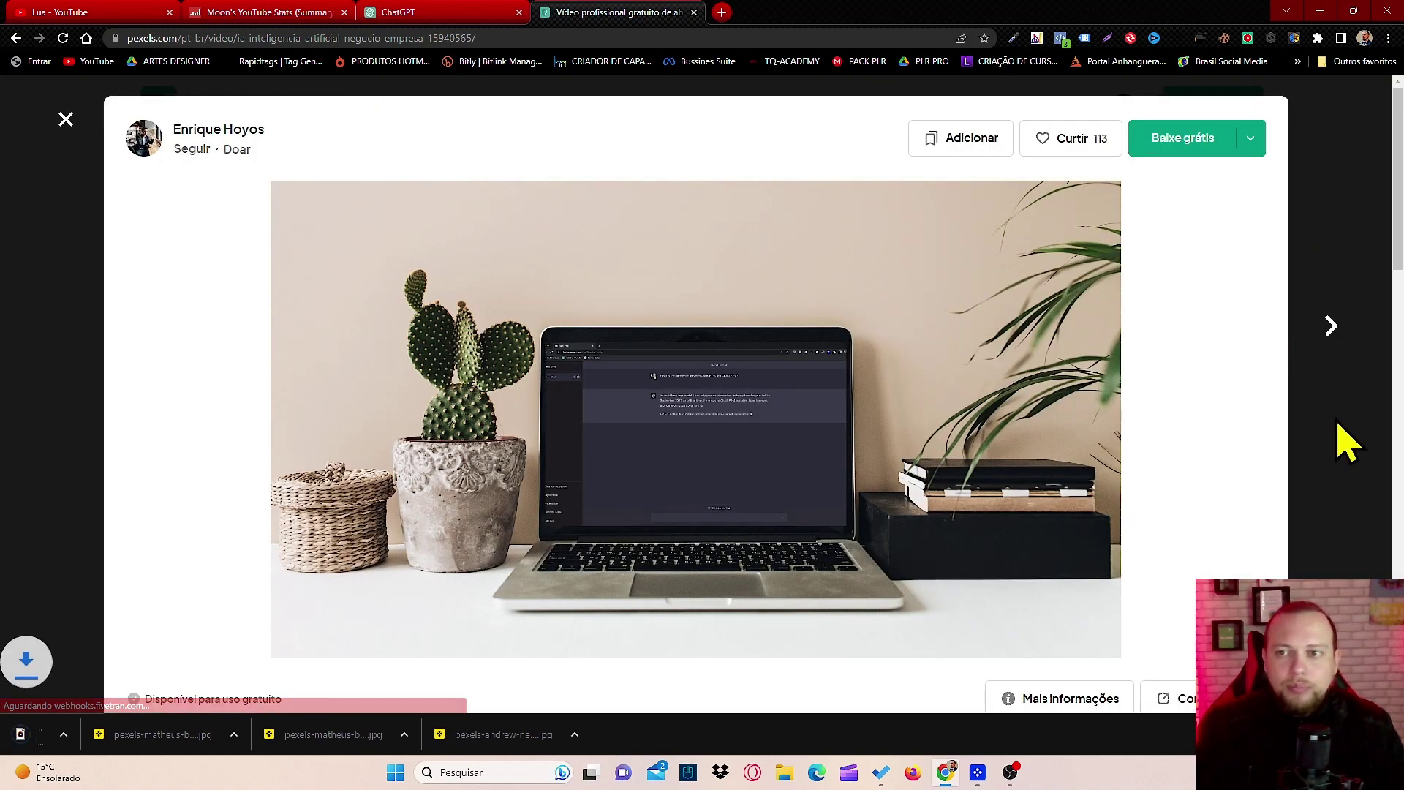
scroll(1320, 448, "down", 7)
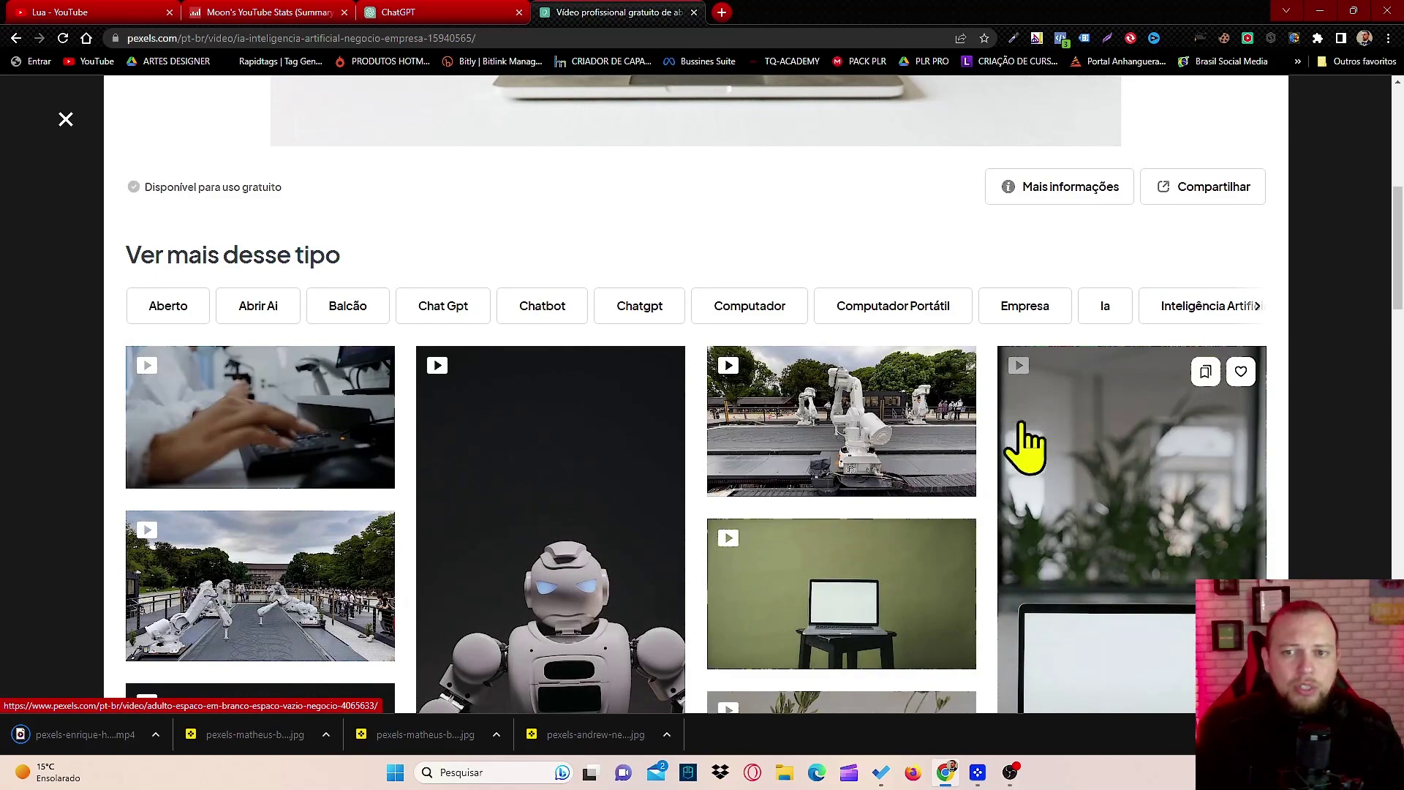
scroll(512, 460, "down", 3)
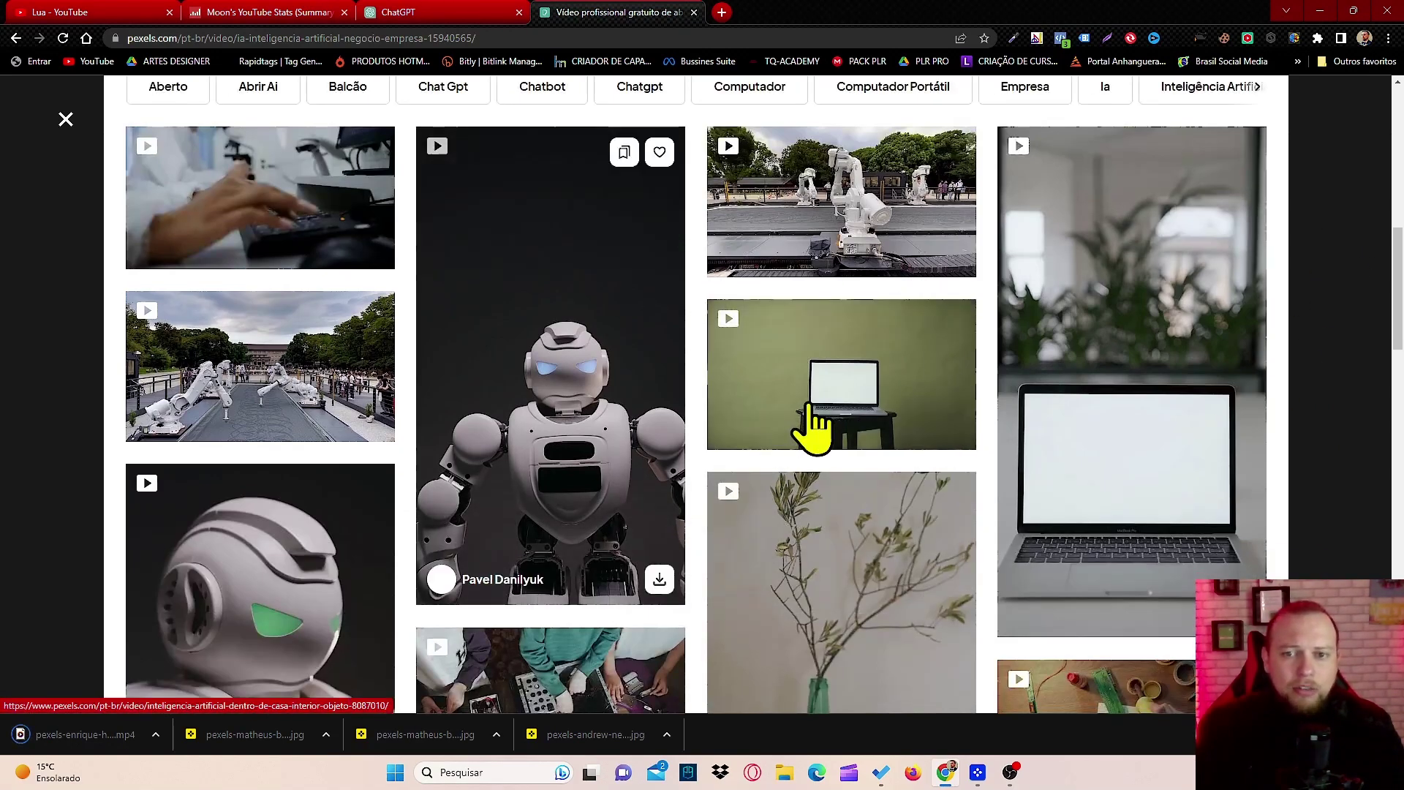
scroll(841, 403, "down", 4)
left_click(1324, 163)
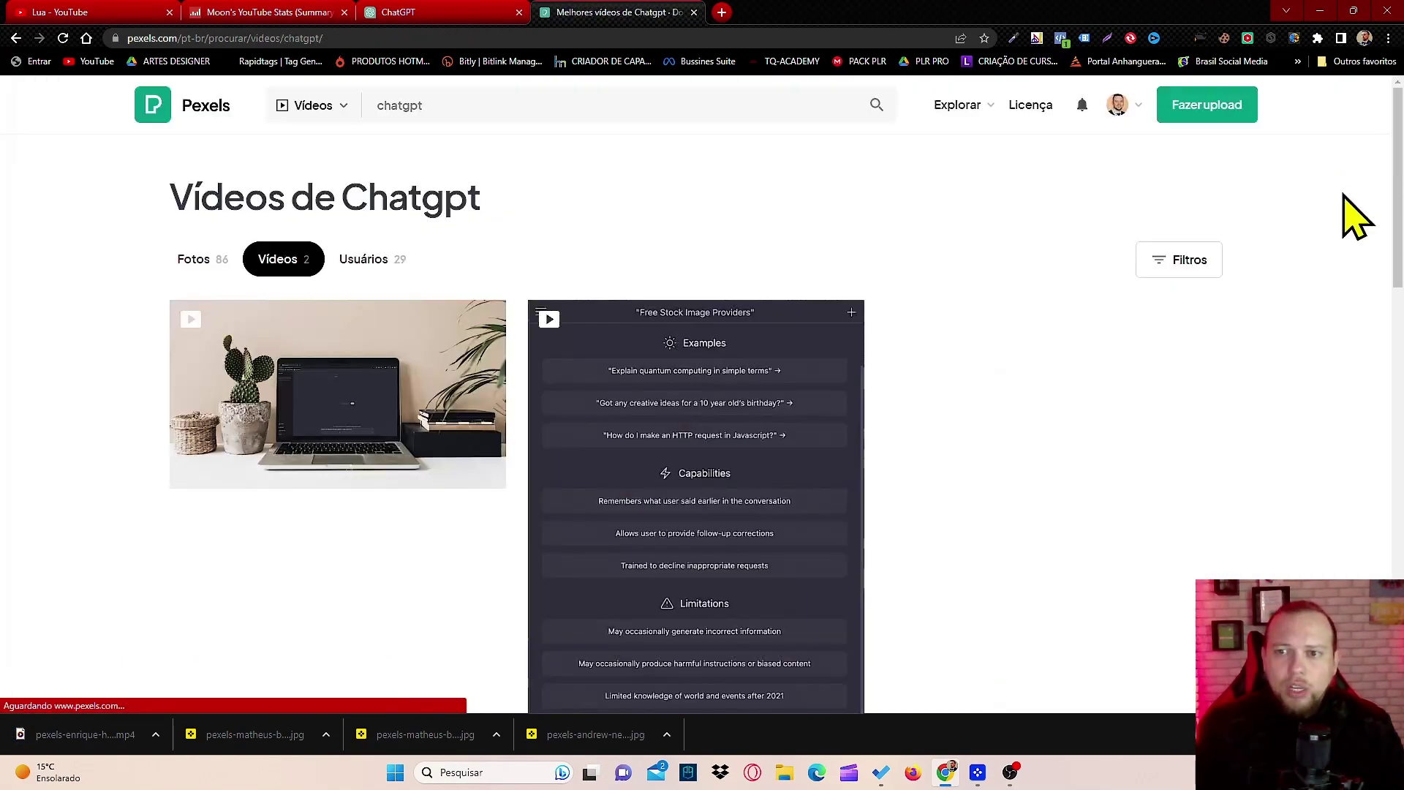
Replace the search term with "tecnologia" and search the free videos for it
left_click(459, 103)
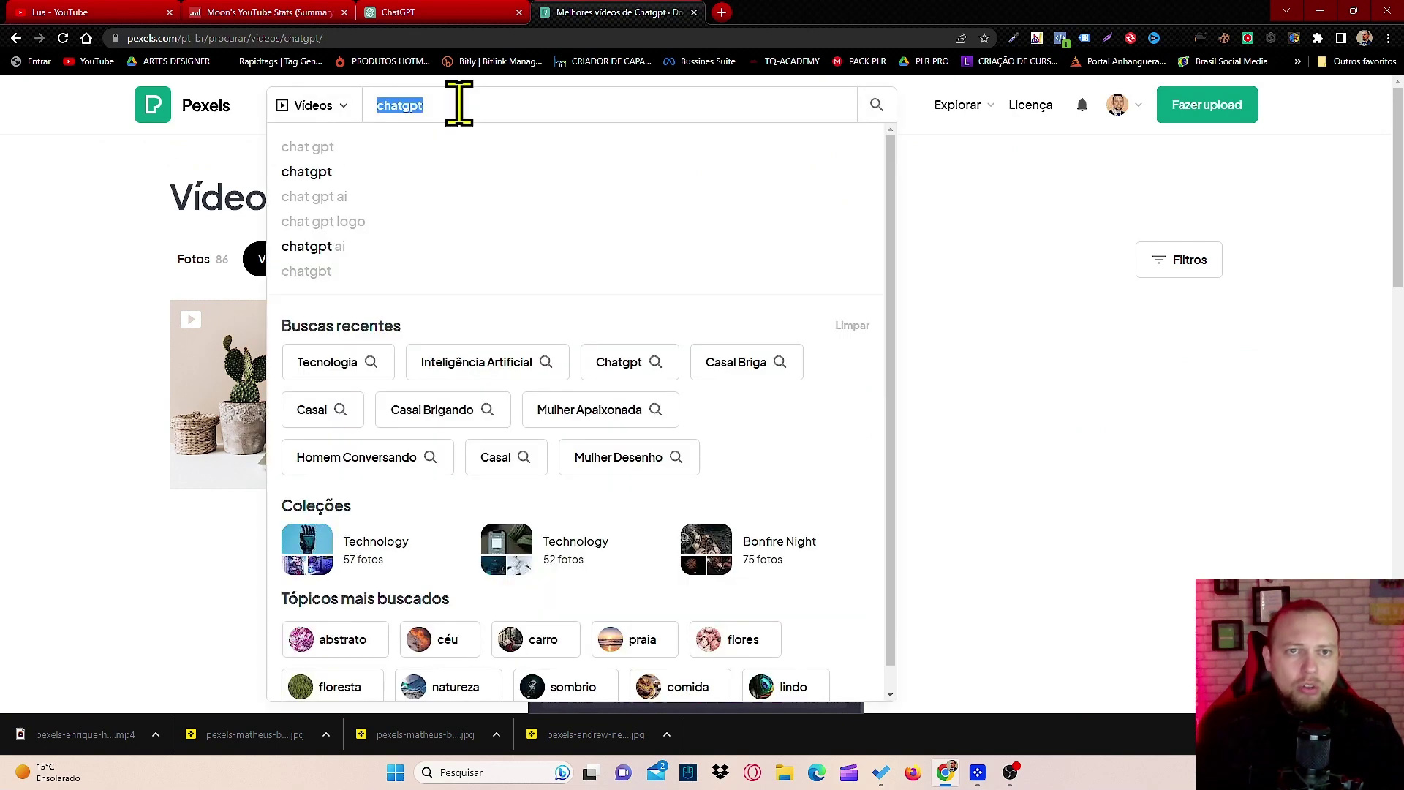
type("inteli")
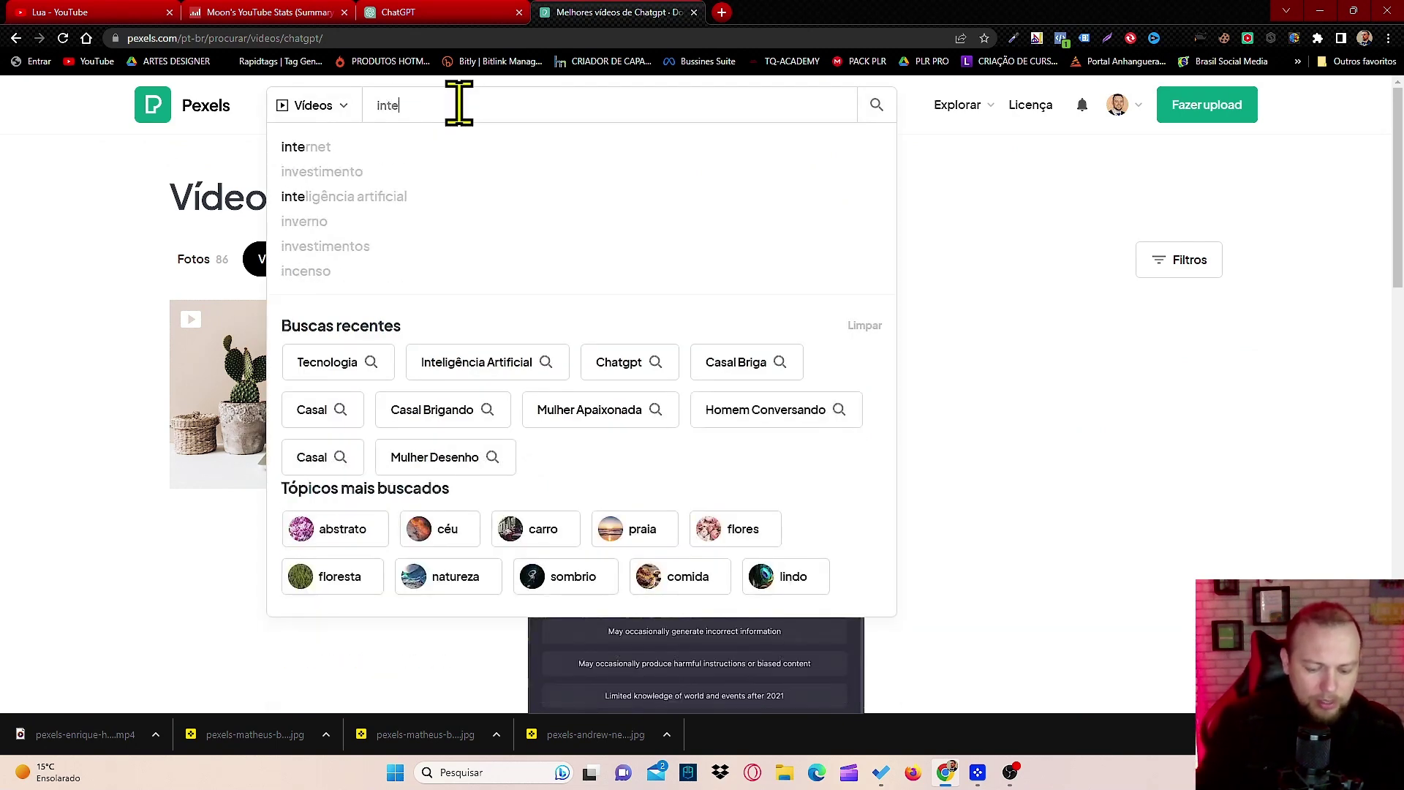
key("BackSpace")
key("BackSpace")
key("BackSpace")
key("BackSpace")
key("BackSpace")
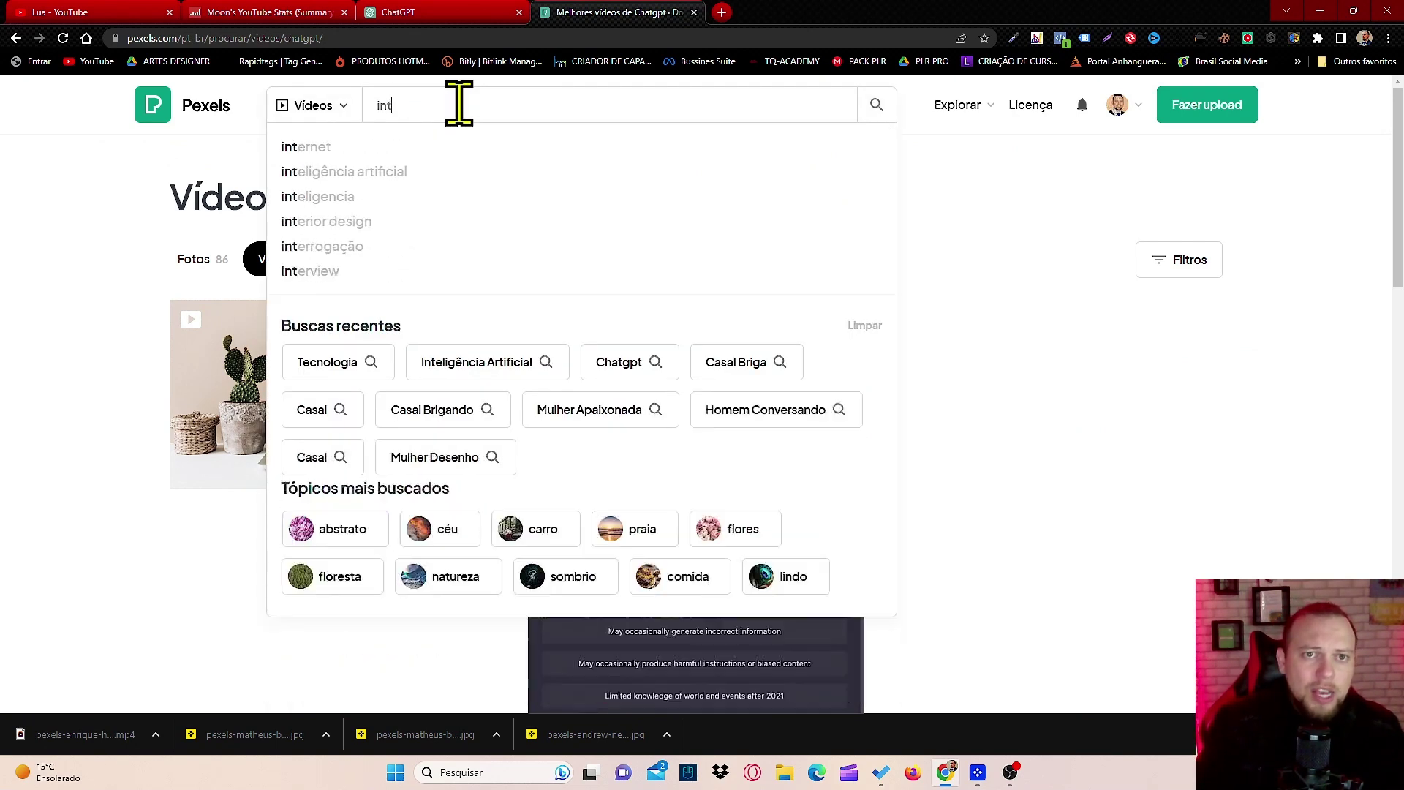
key("BackSpace")
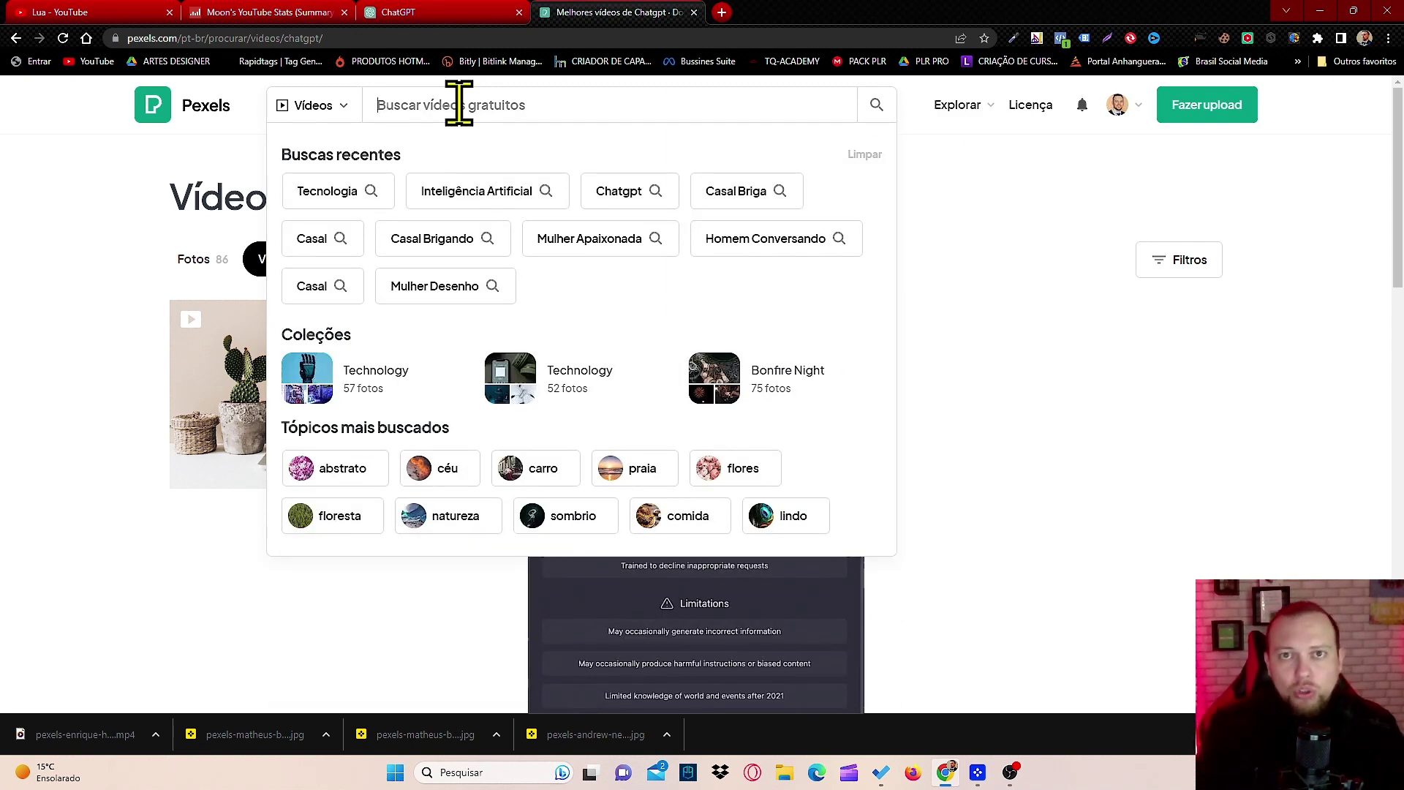
type("tecno")
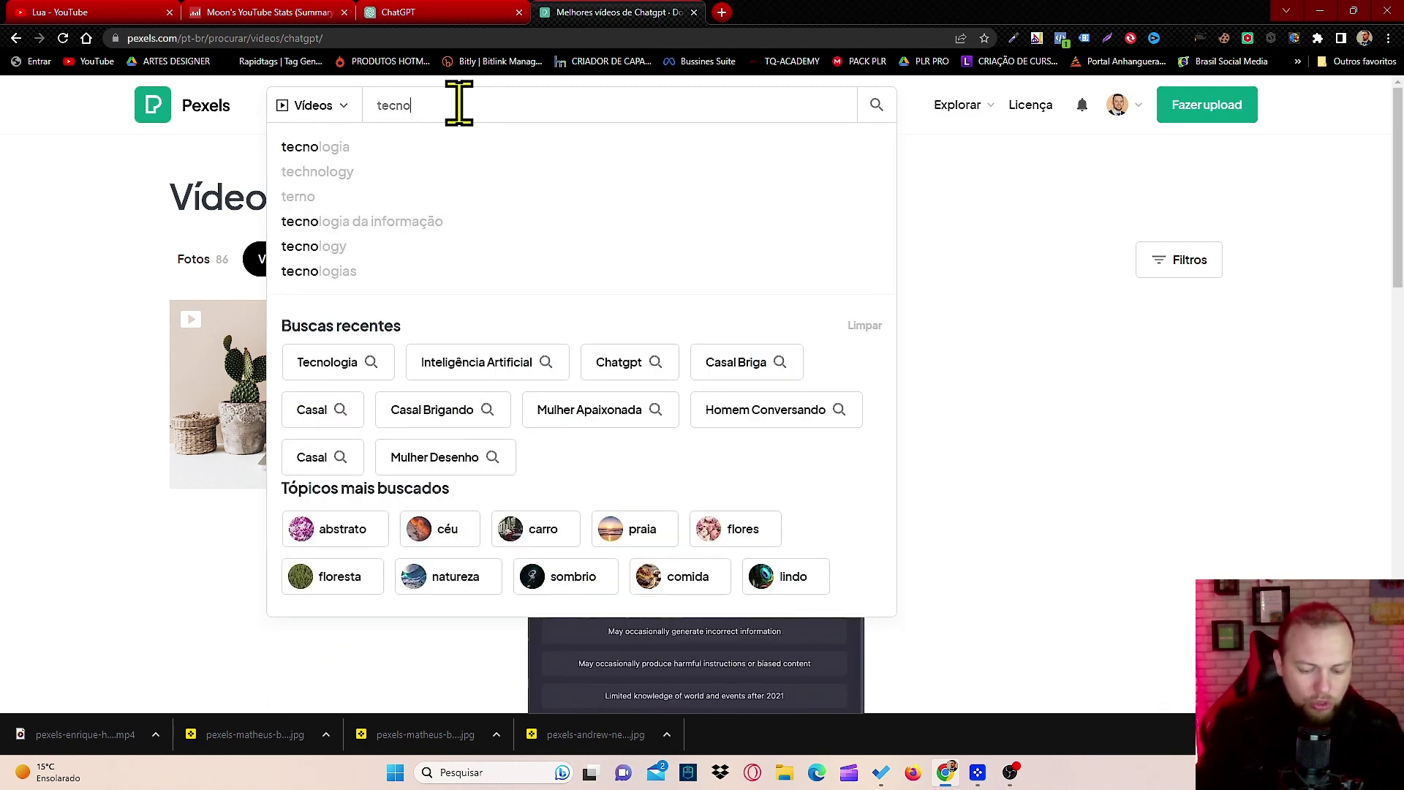
type("logia")
key("Return")
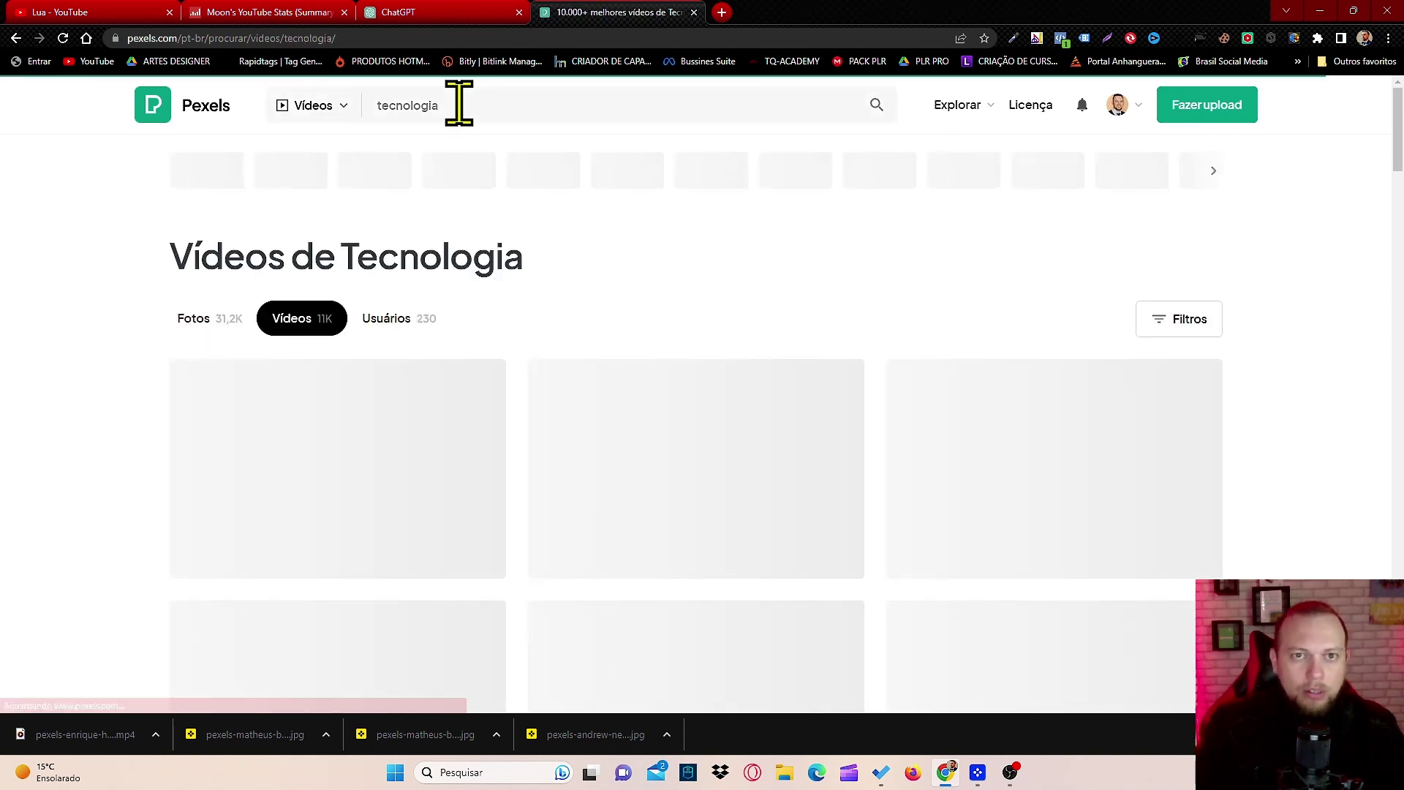
Download the video of code on a computer monitor in HD size, 1280×720, and return to the "tecnologia" video results
scroll(804, 380, "down", 1)
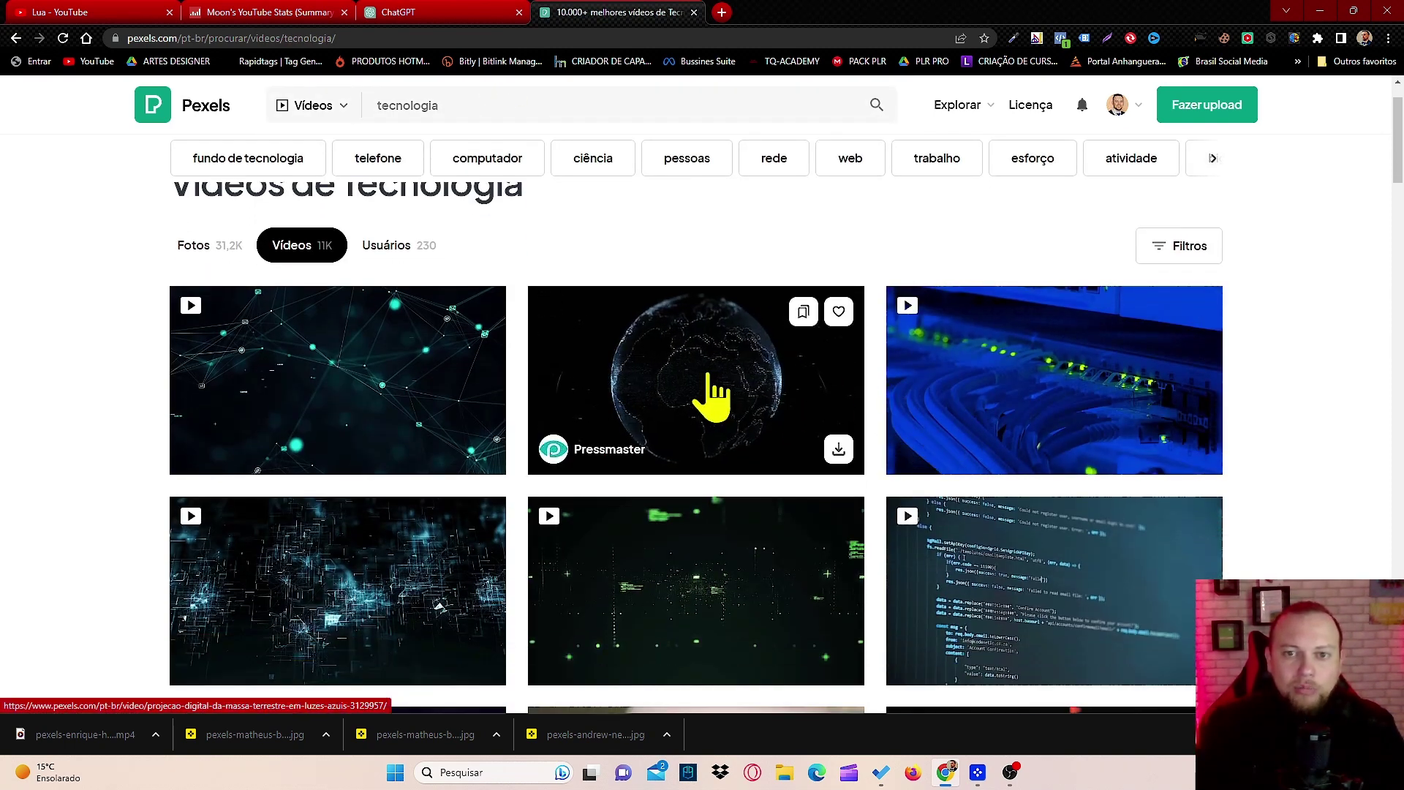
scroll(709, 396, "down", 2)
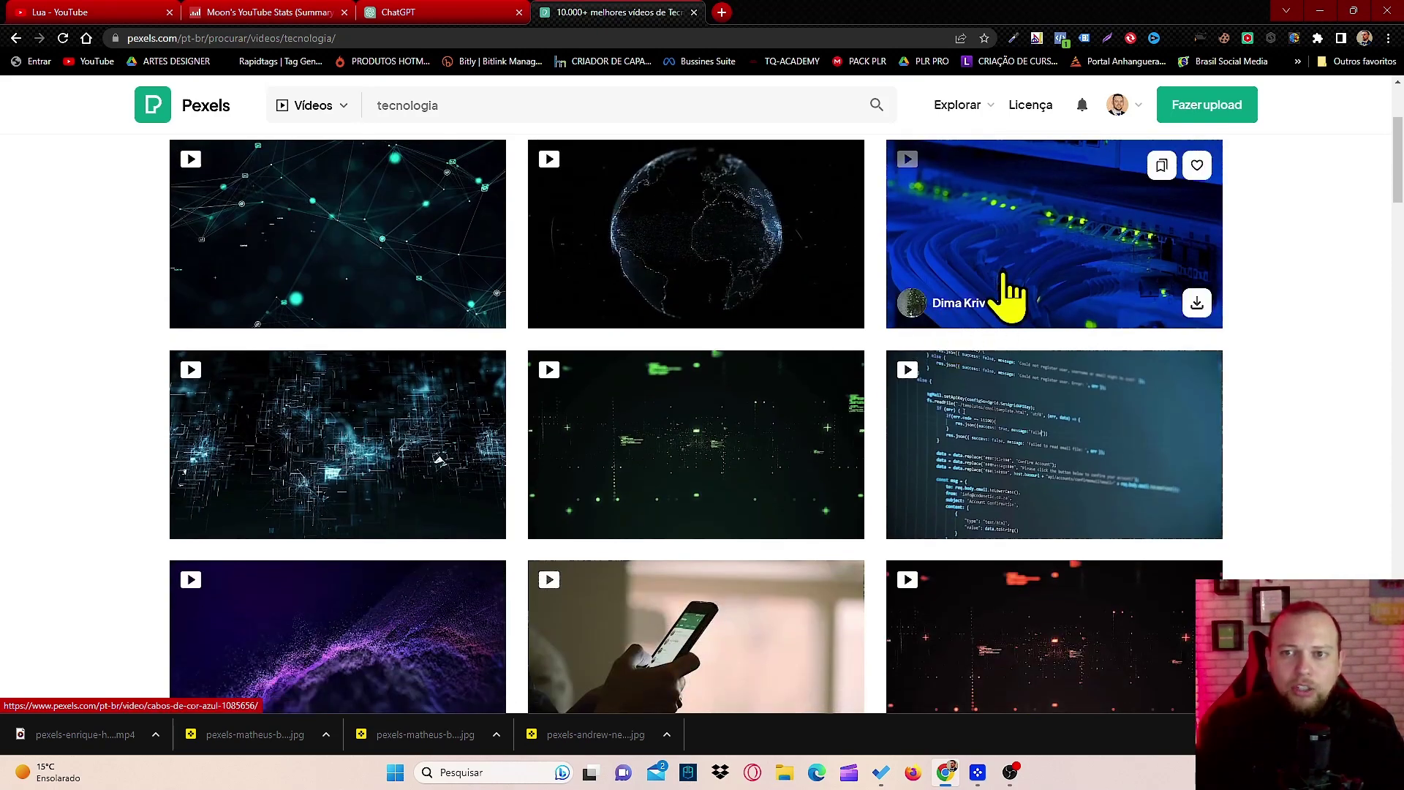
scroll(1016, 293, "up", 1)
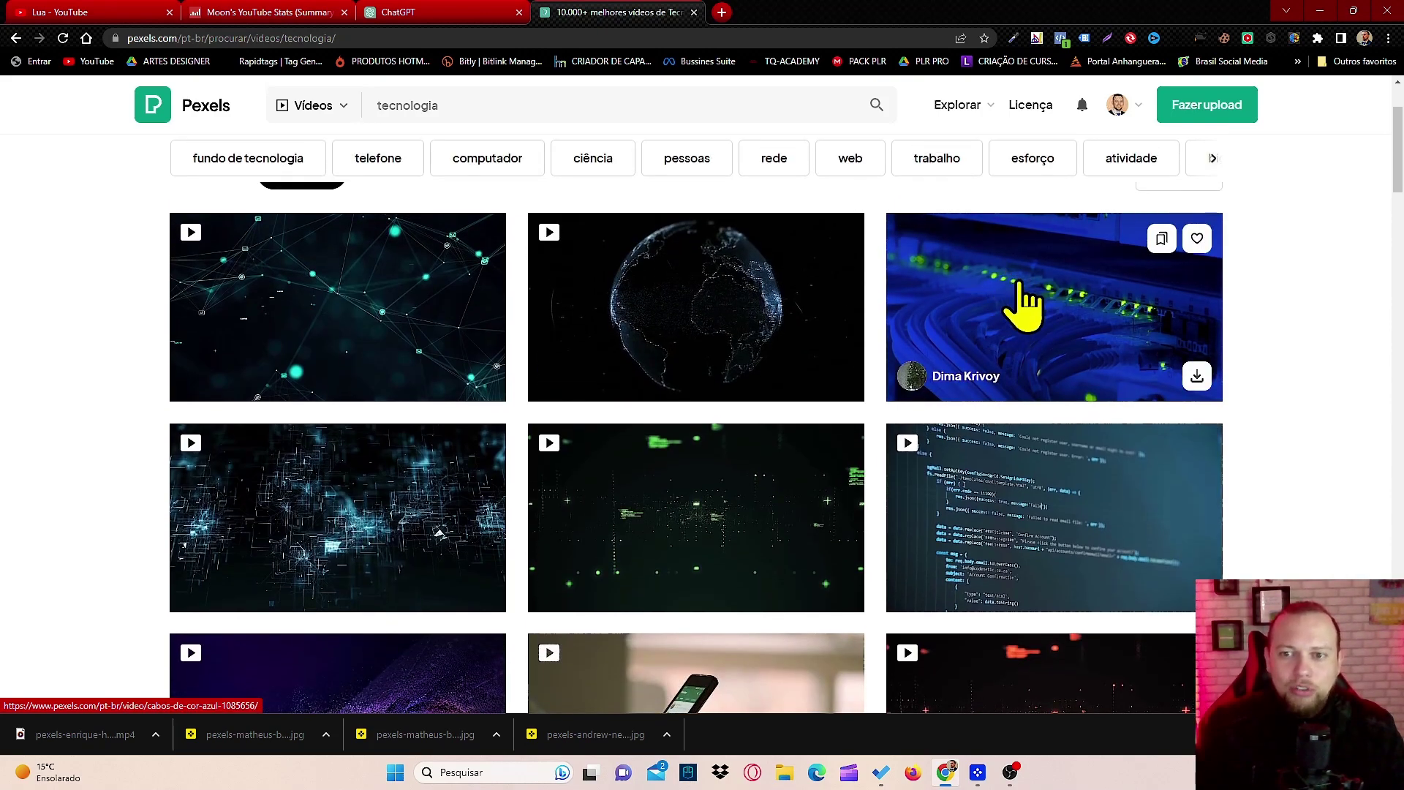
scroll(1034, 495, "down", 1)
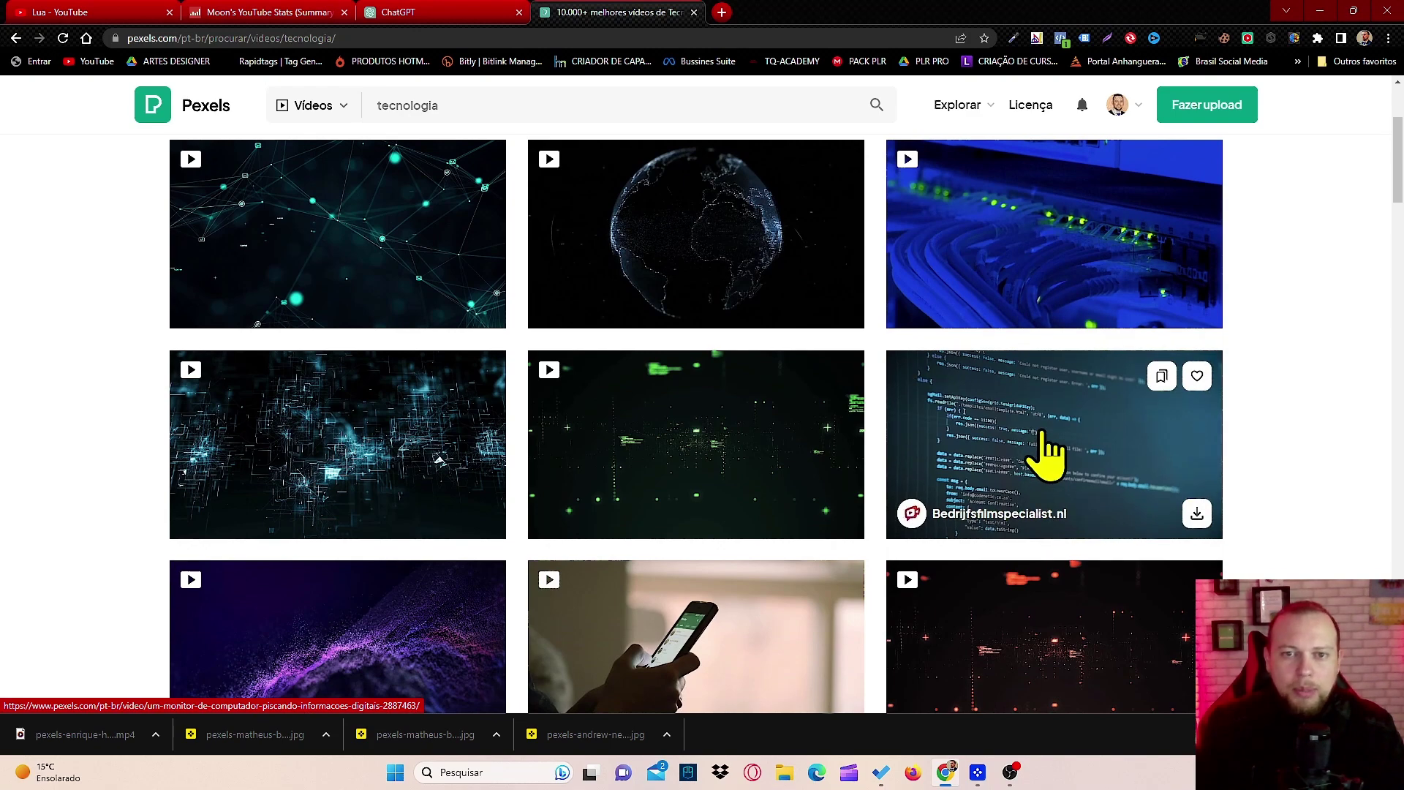
left_click(1046, 439)
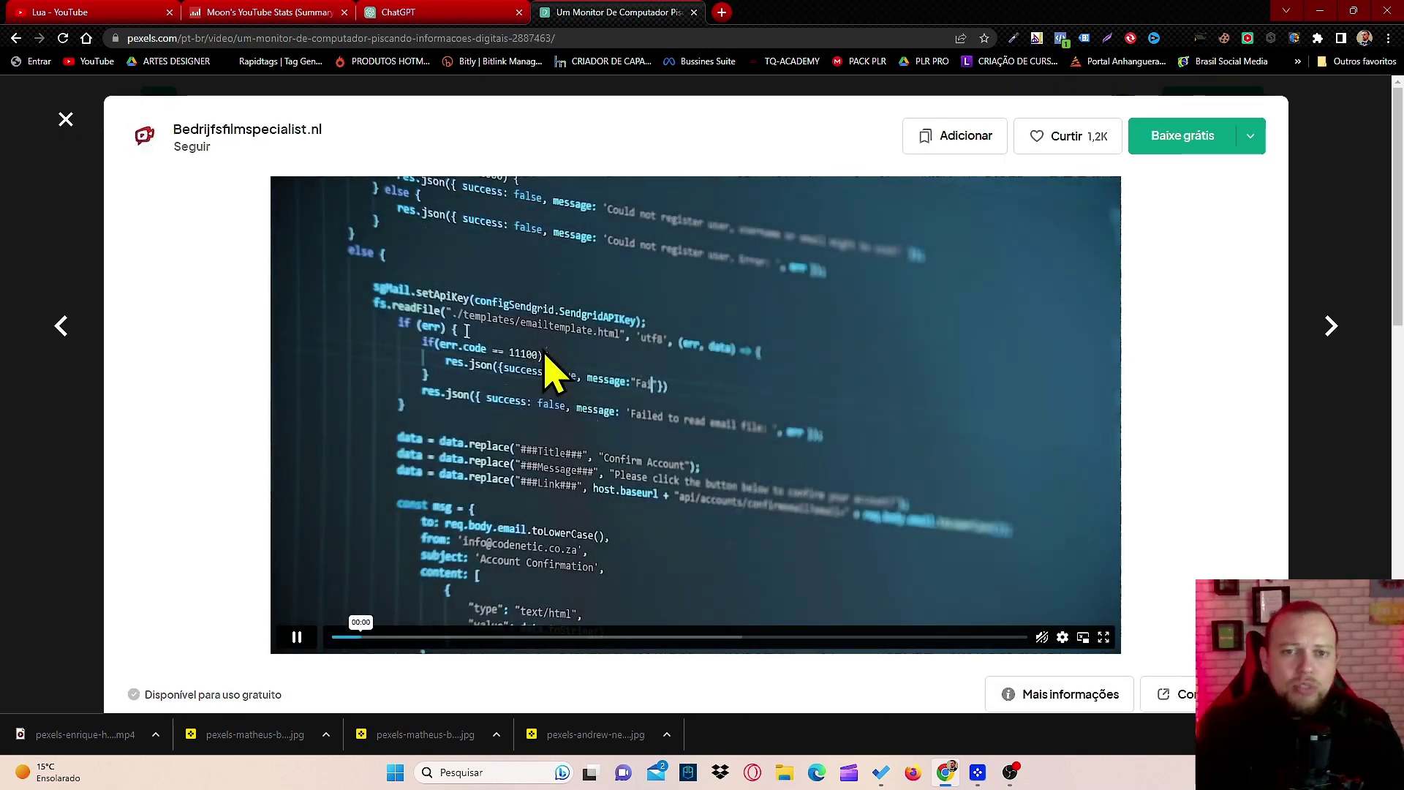
left_click(1251, 139)
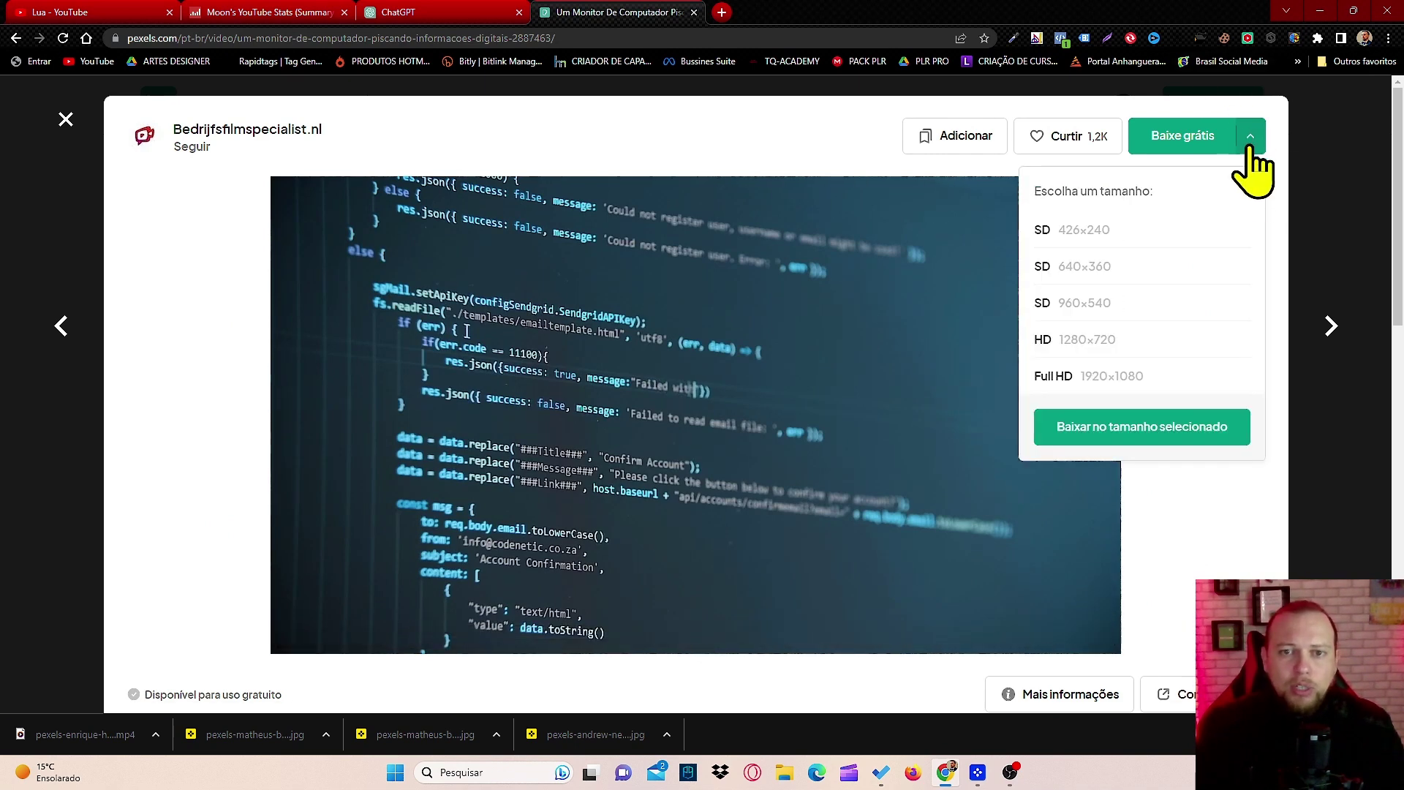
left_click(1088, 340)
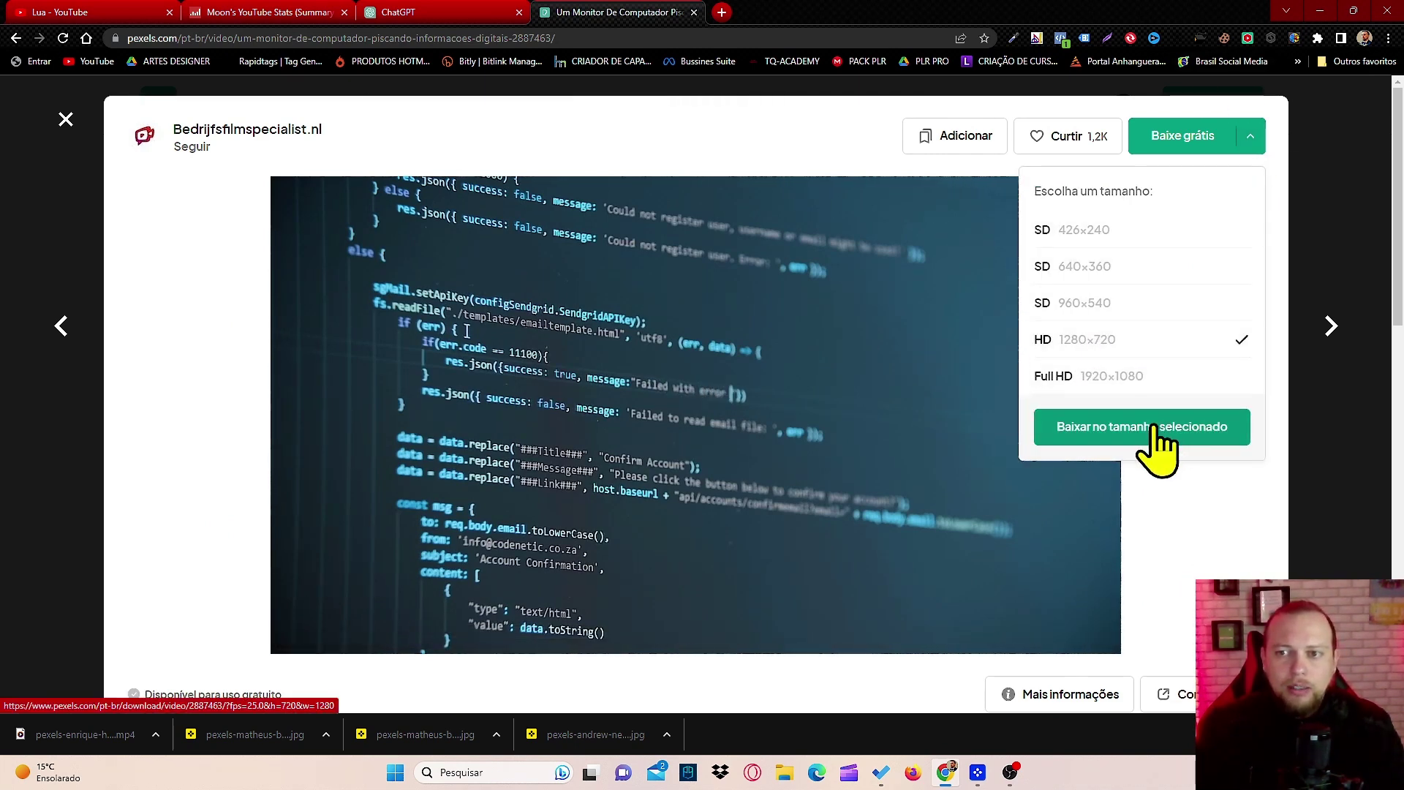
left_click(1151, 428)
left_click(1341, 204)
left_click(1341, 204)
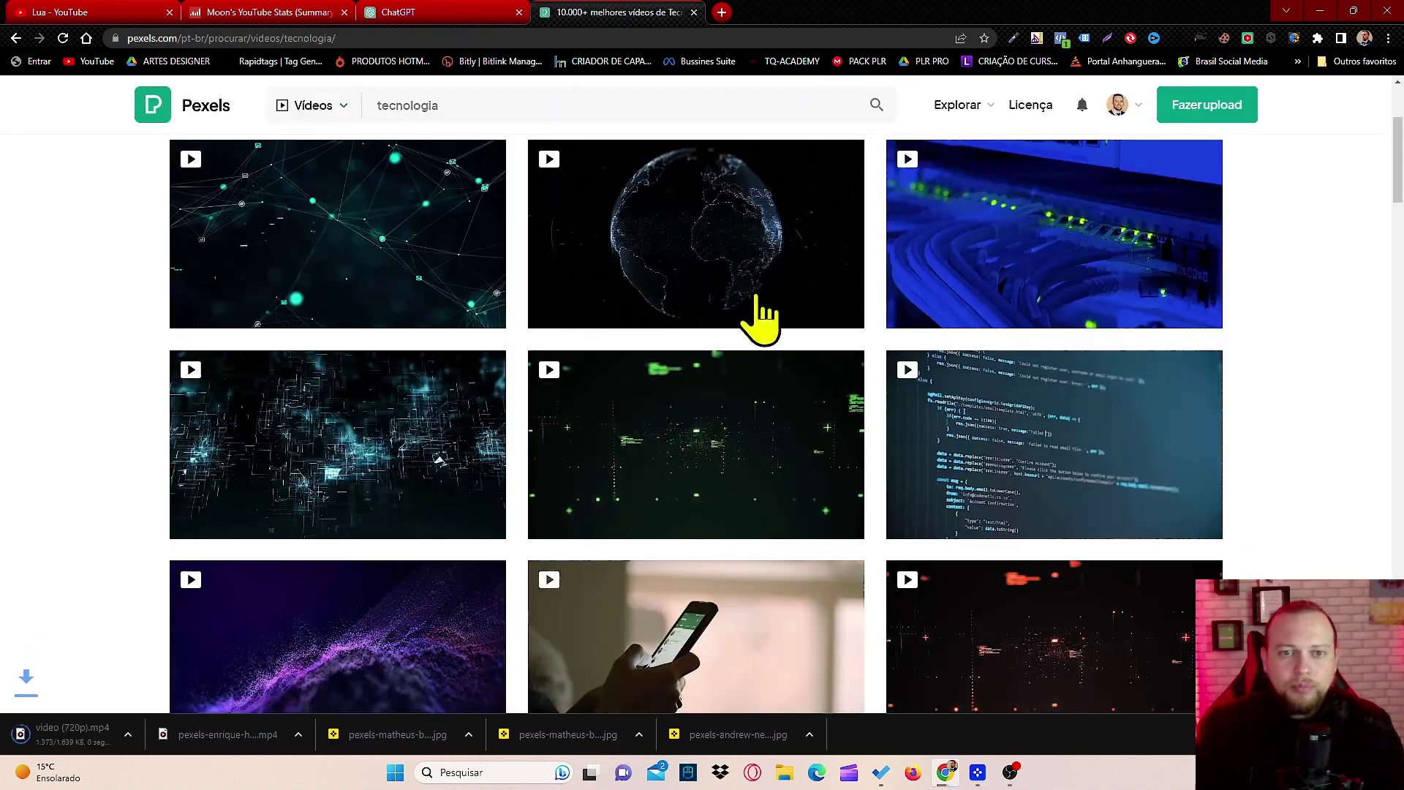
Look further through the technology videos, preview the clip of hands on a backlit keyboard, and return to the results
scroll(497, 365, "down", 8)
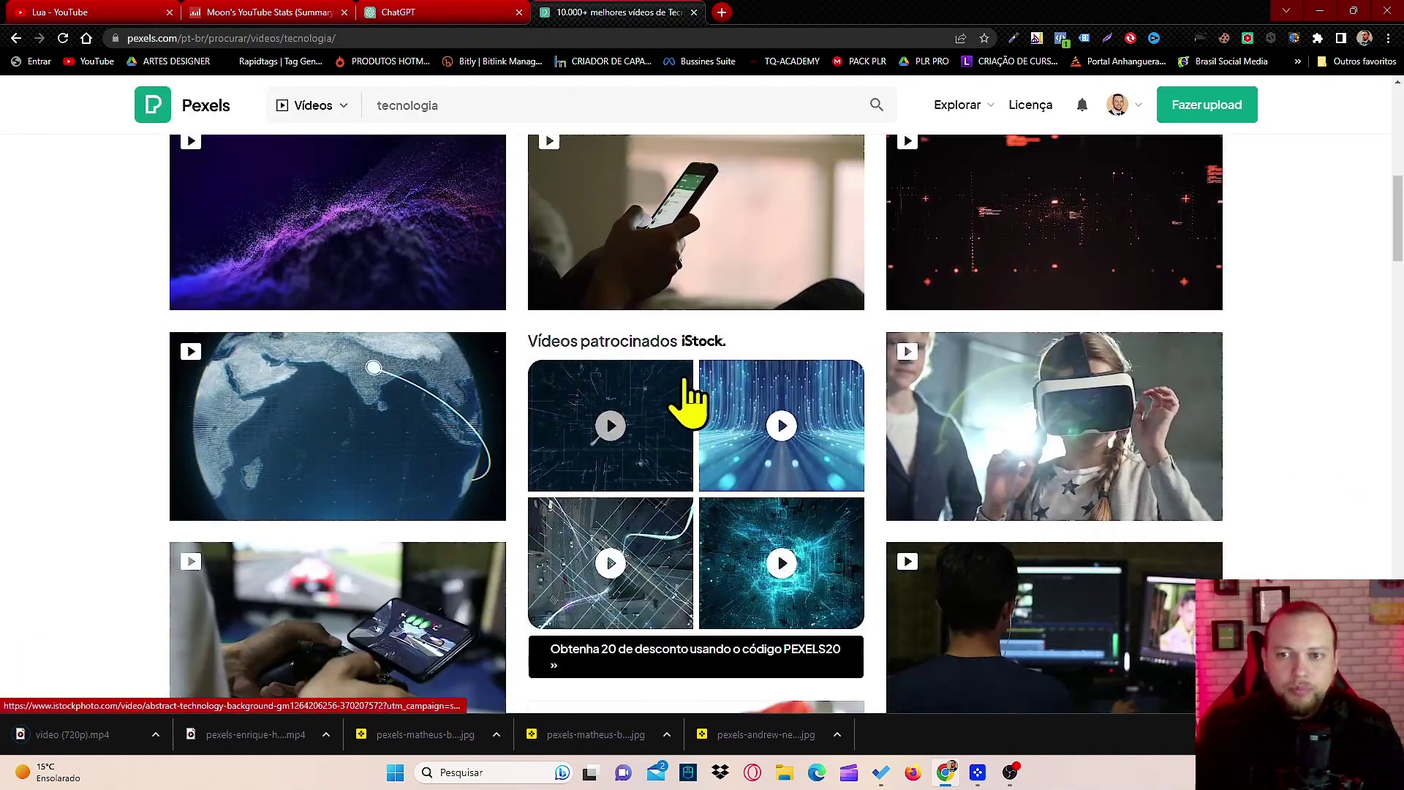
scroll(684, 394, "down", 3)
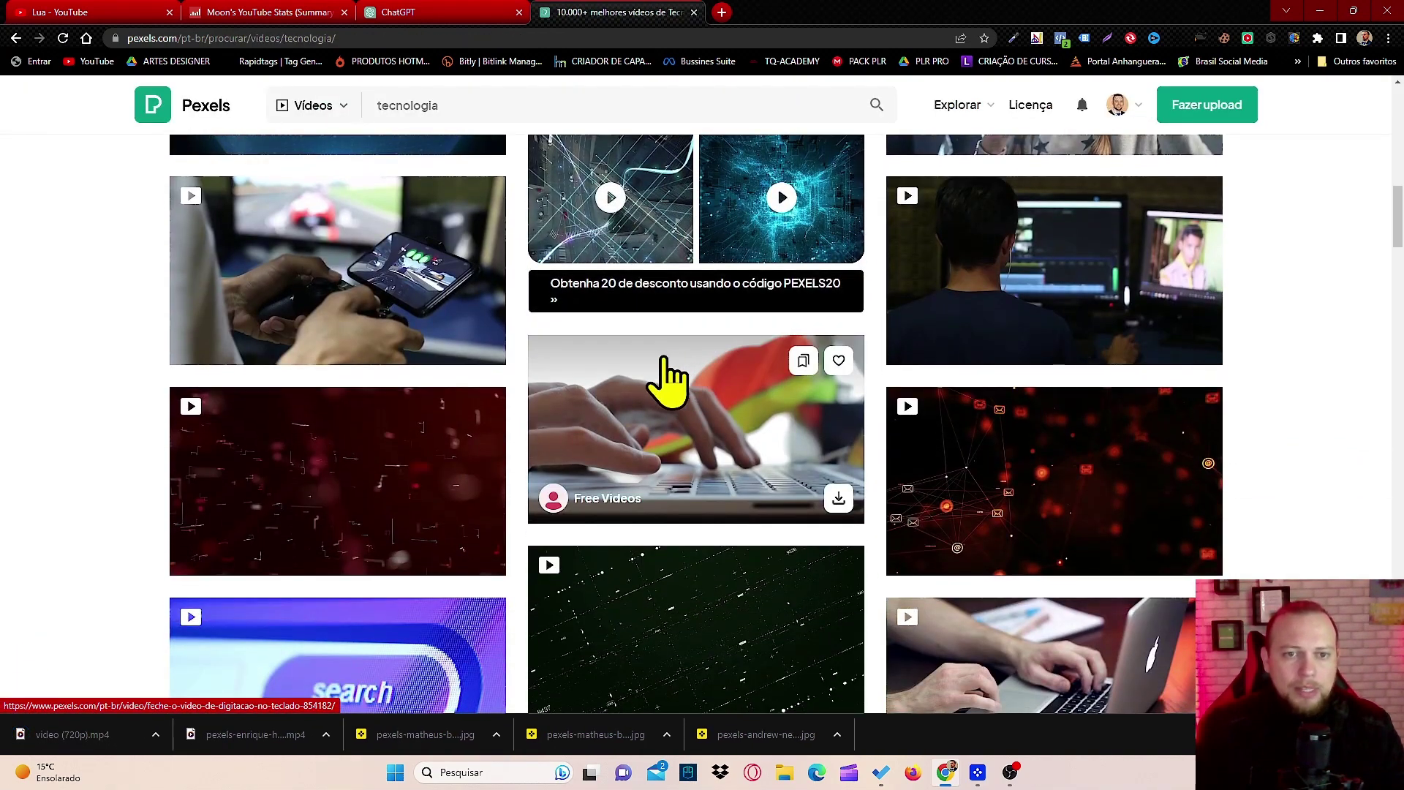
scroll(664, 376, "down", 3)
scroll(761, 401, "down", 3)
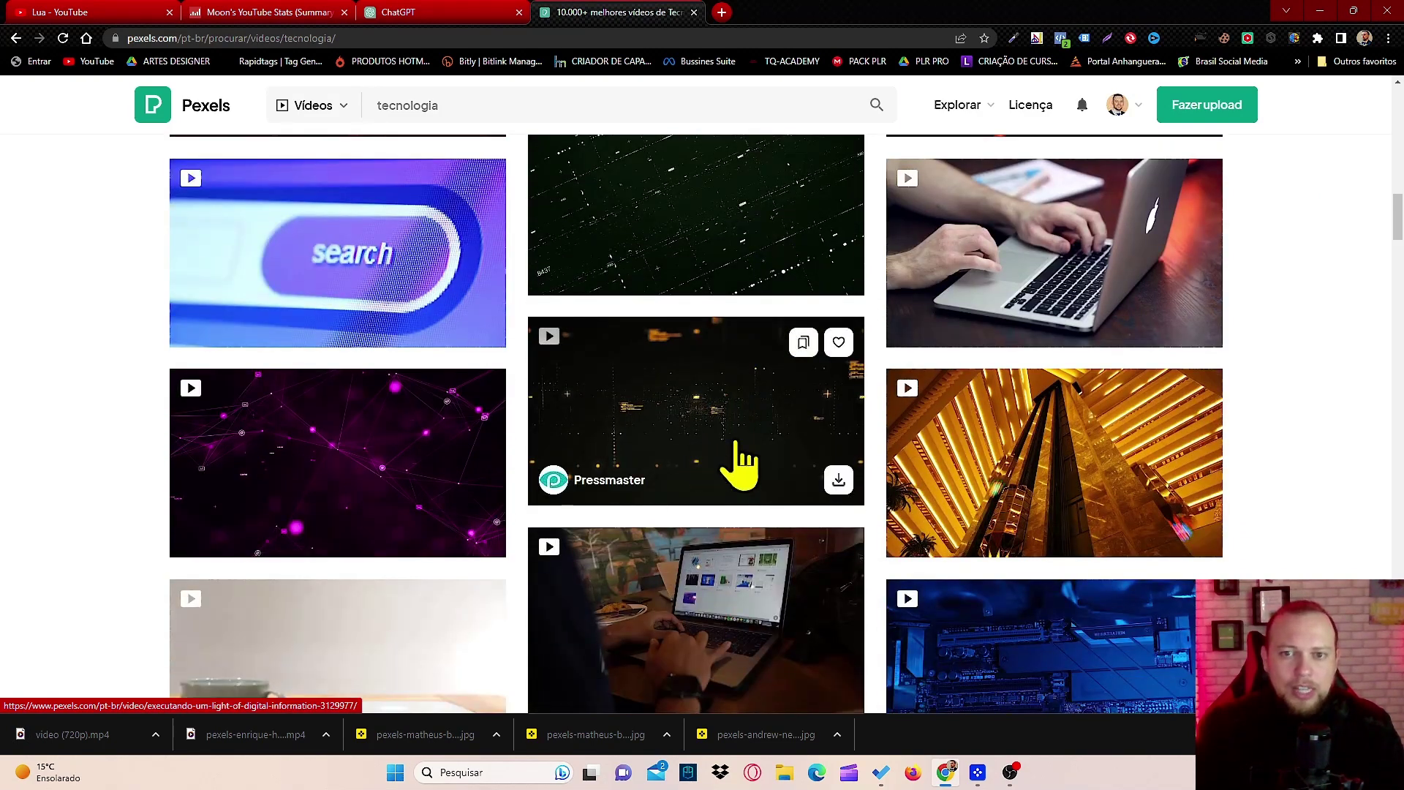
scroll(742, 457, "down", 3)
scroll(746, 446, "down", 3)
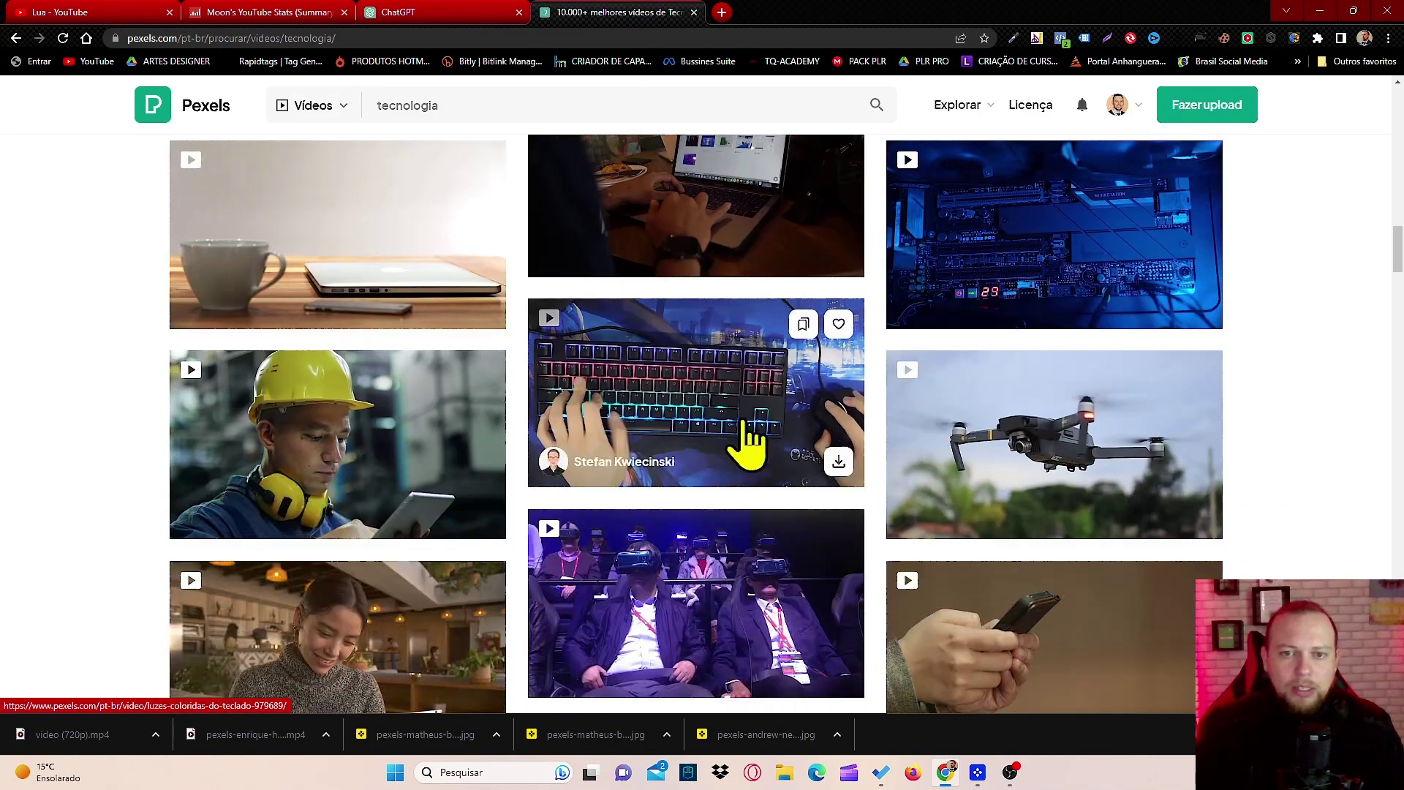
left_click(703, 398)
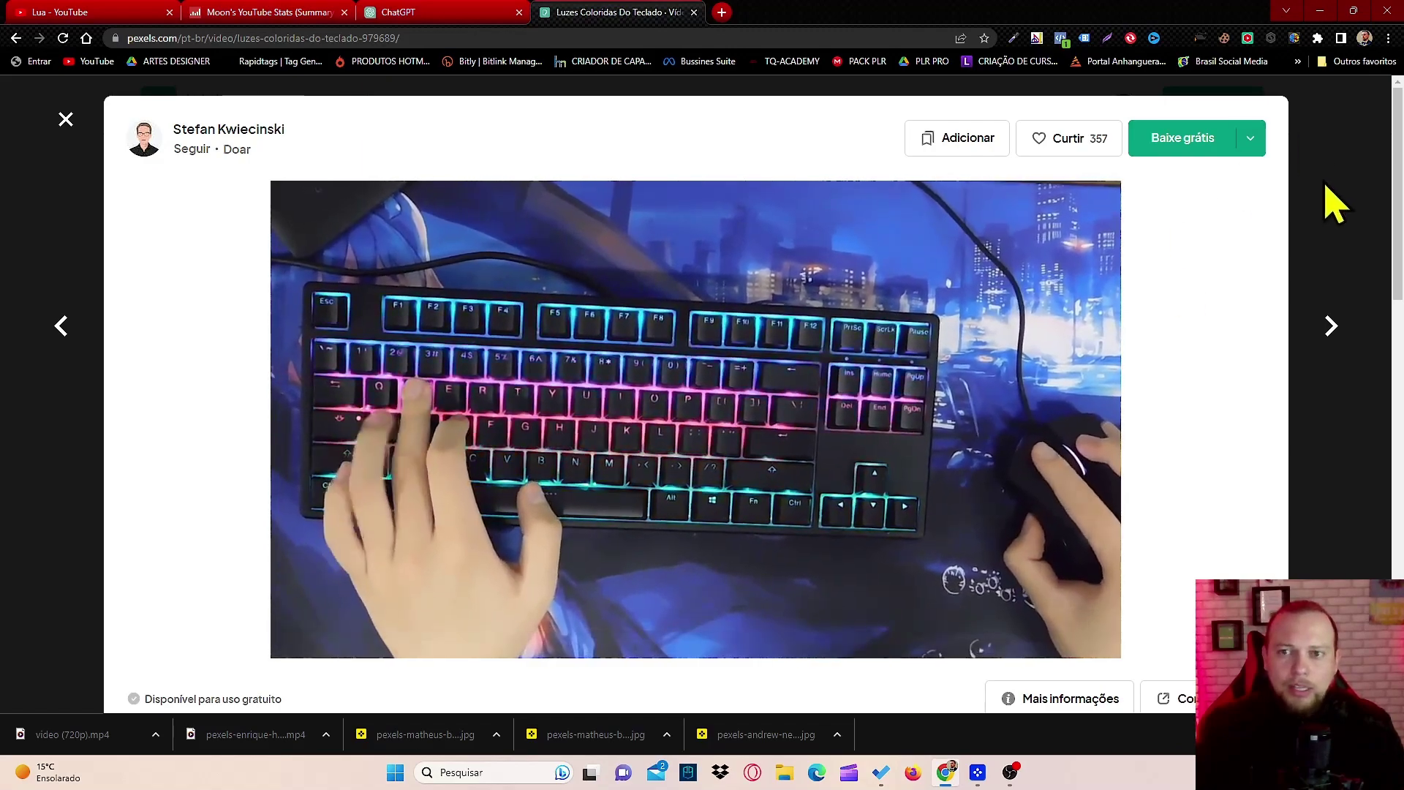
left_click(1350, 223)
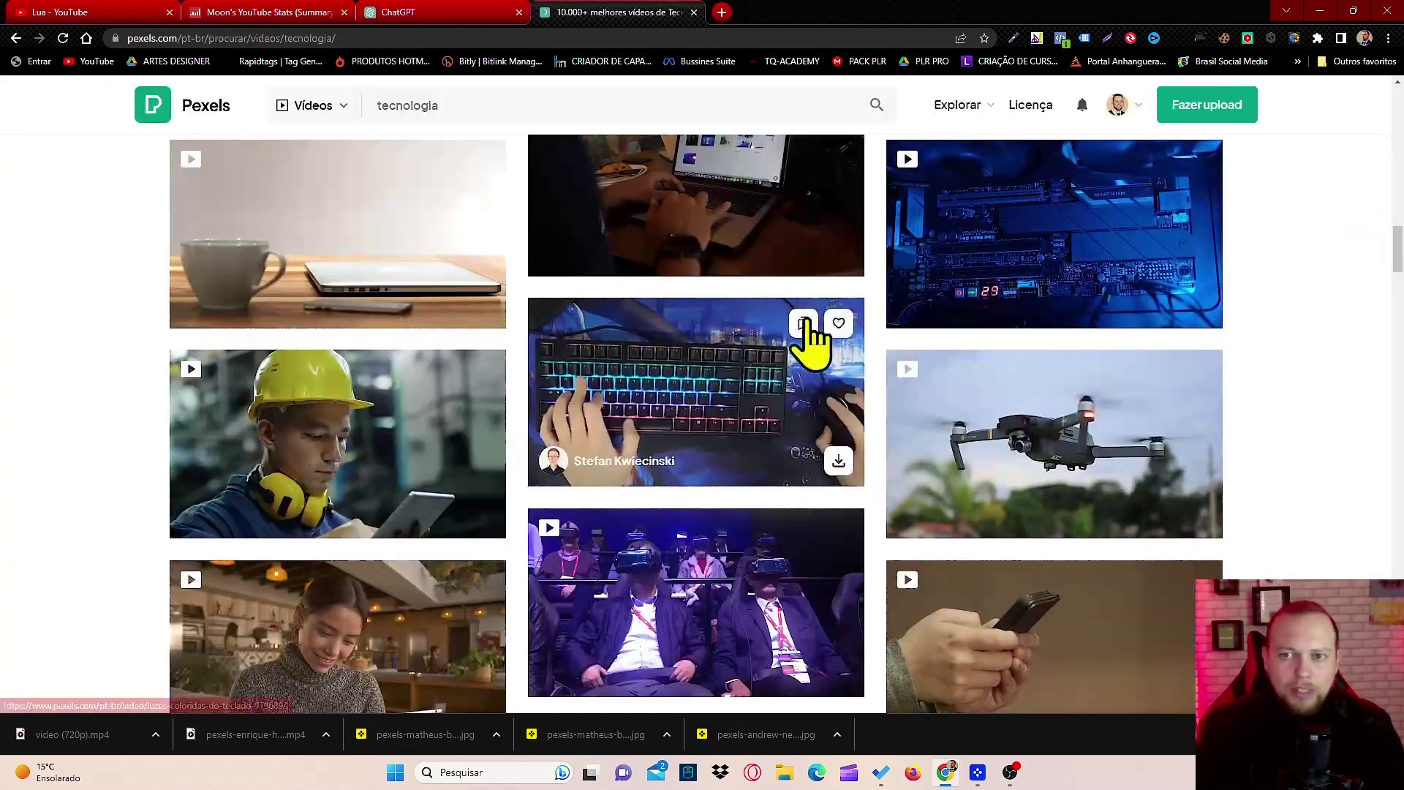
Browse the remaining "tecnologia" videos for clips that fit the narration and go back to the start of the results
scroll(614, 373, "down", 4)
scroll(731, 322, "down", 3)
scroll(727, 370, "up", 3)
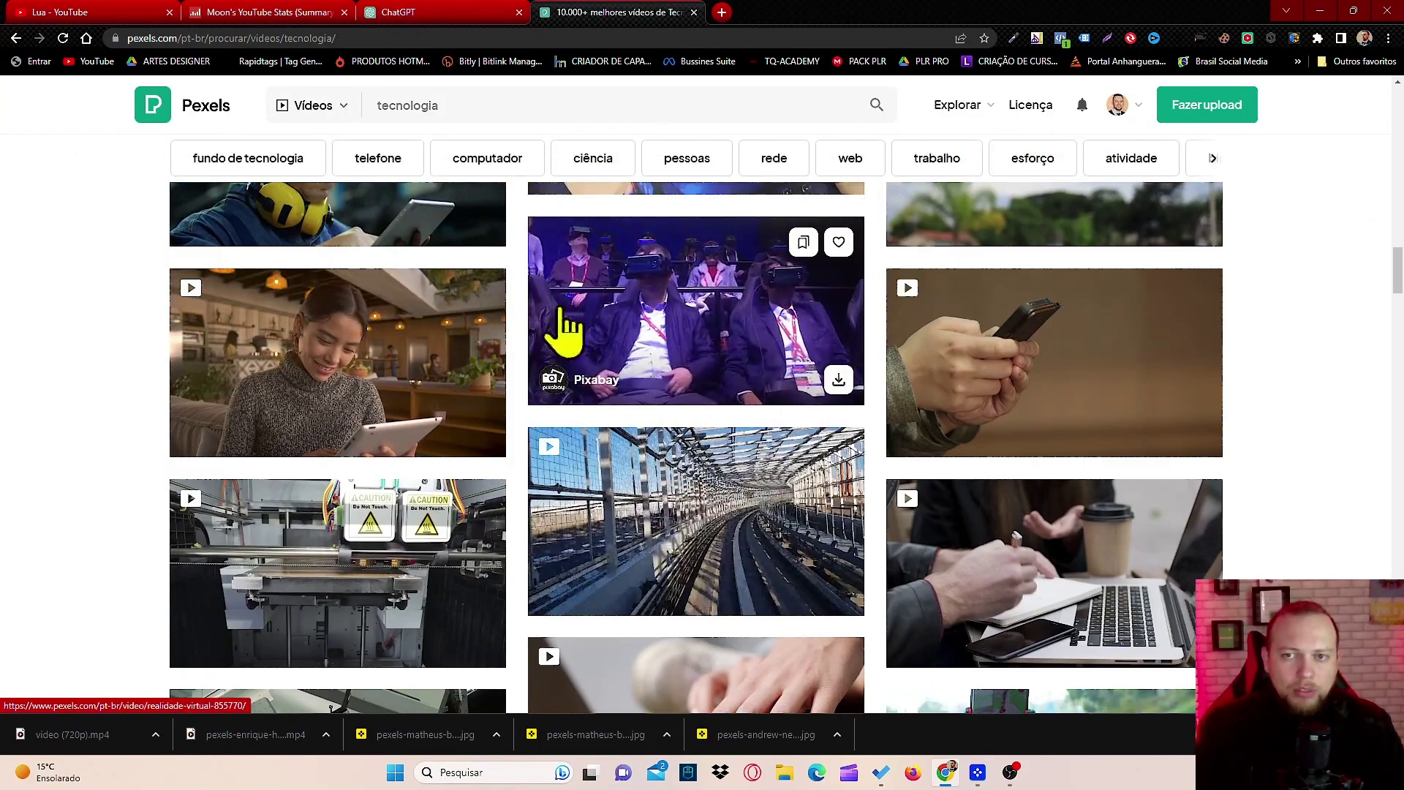
scroll(651, 417, "down", 7)
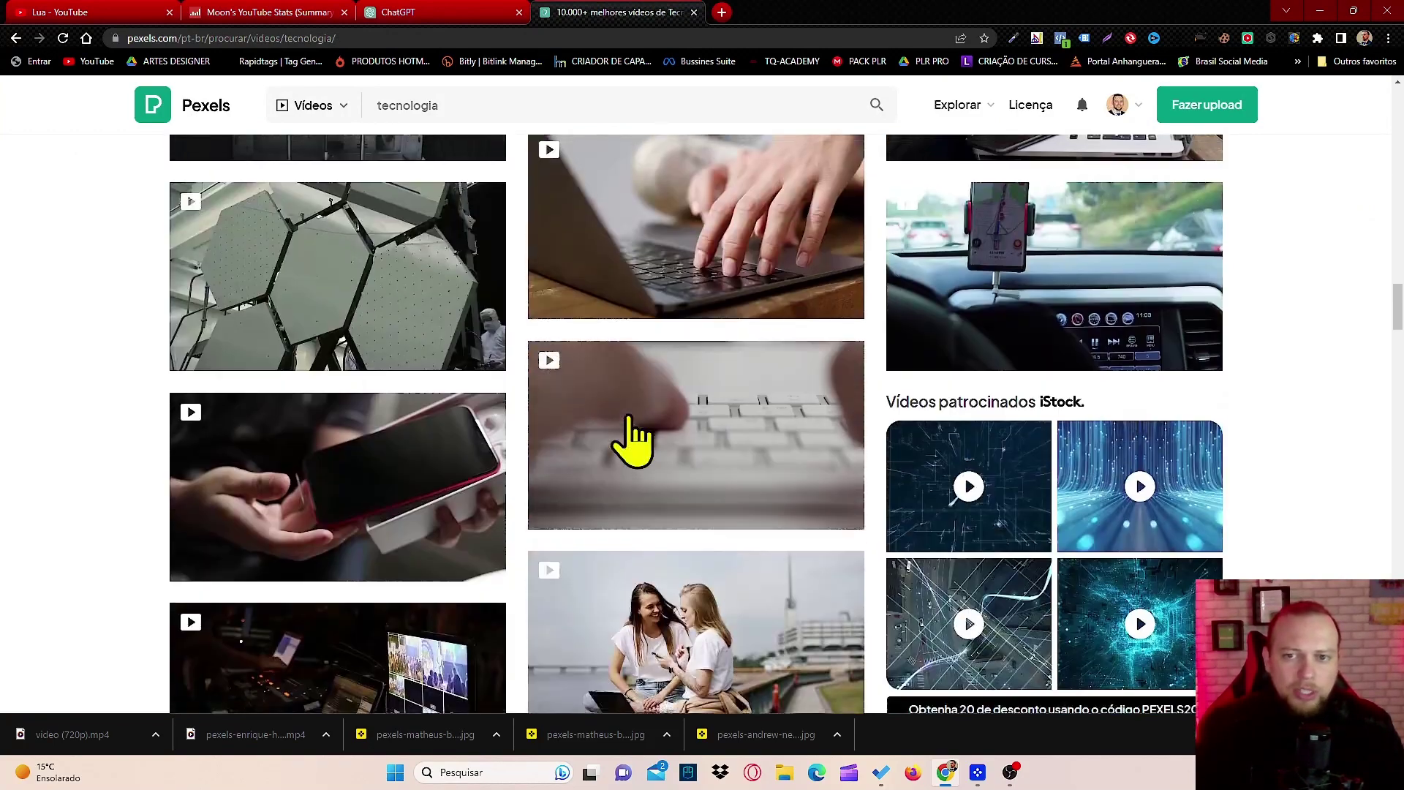
scroll(665, 446, "up", 15)
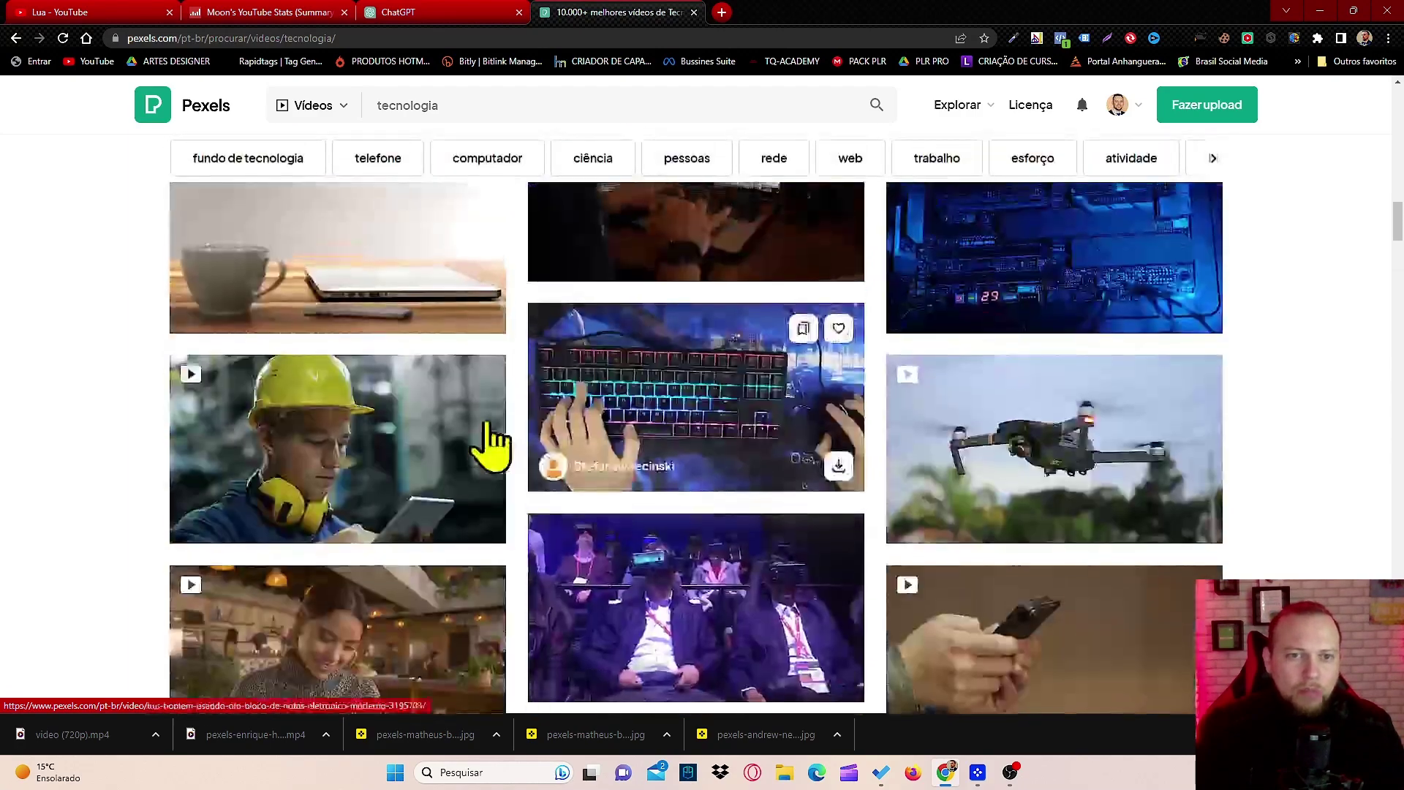
scroll(479, 457, "up", 5)
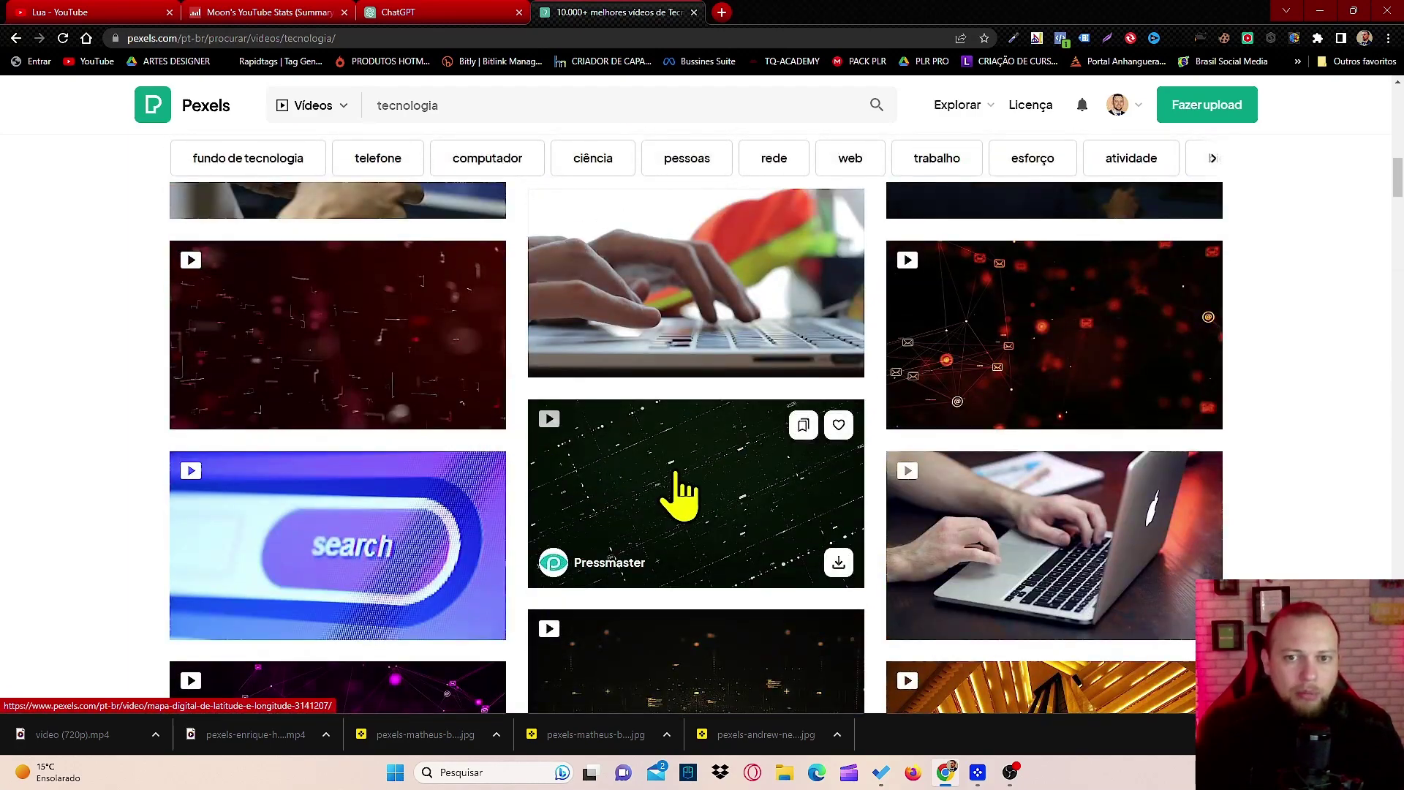
scroll(680, 497, "up", 3)
scroll(358, 384, "up", 7)
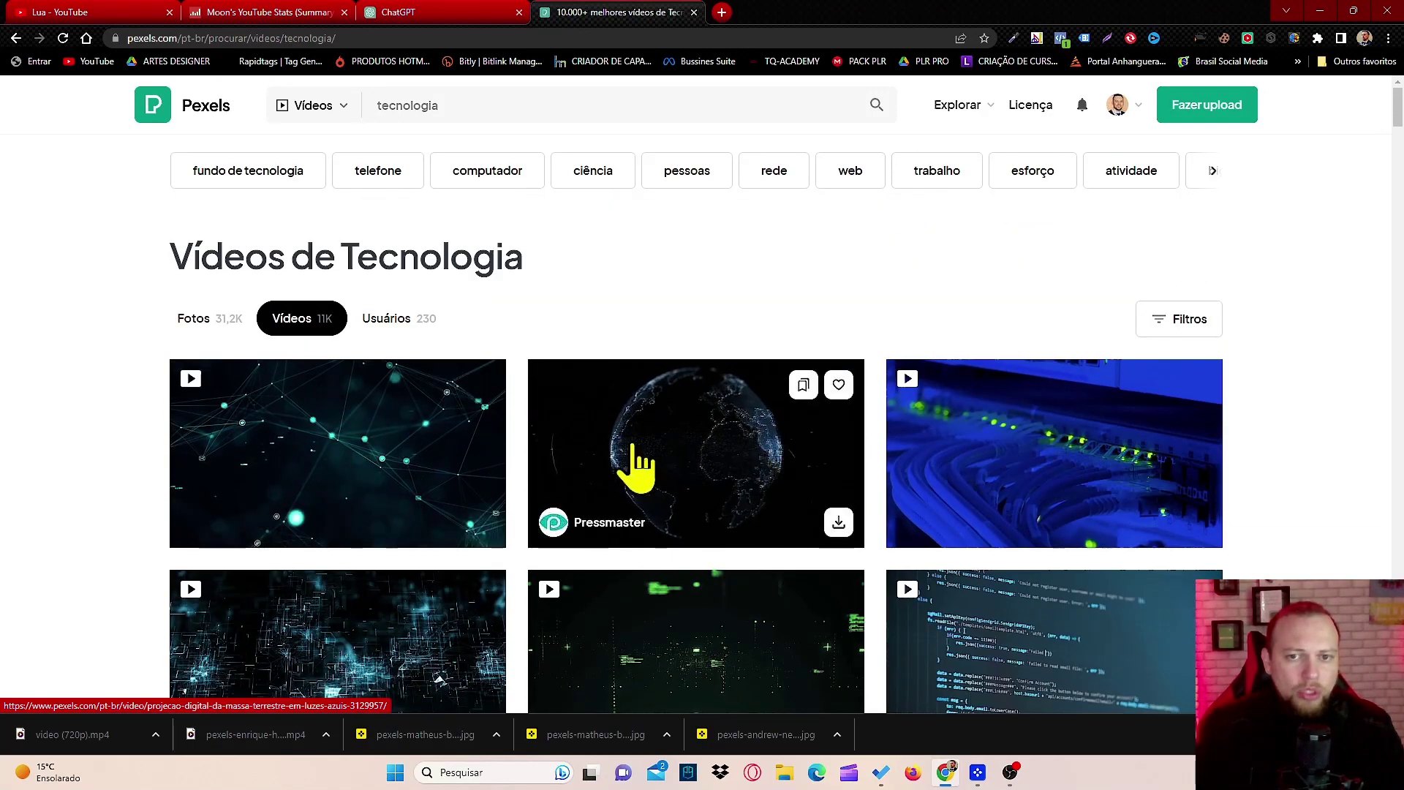
Download the video of green digital data on a black background in HD size, 1280×720, and close its page
scroll(697, 373, "down", 4)
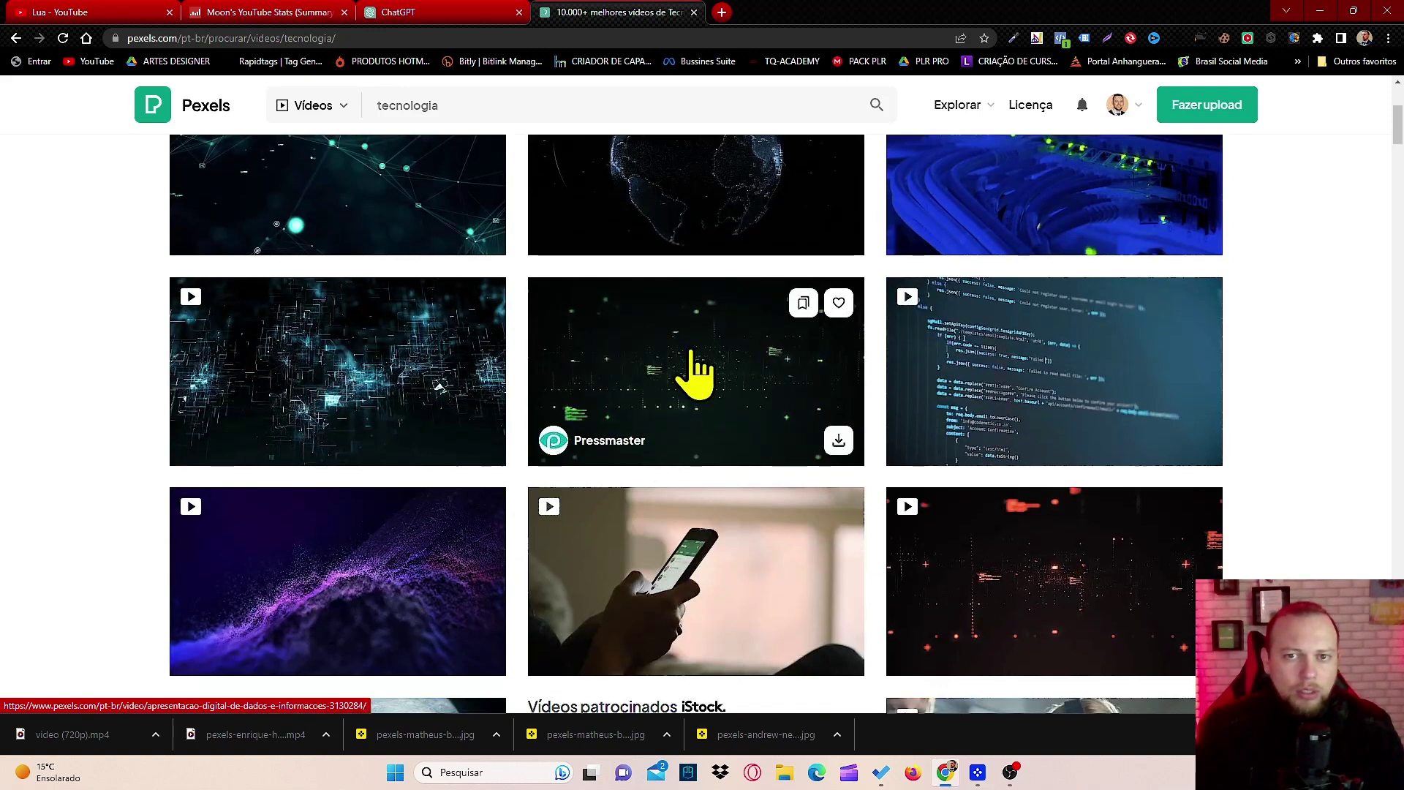
left_click(708, 377)
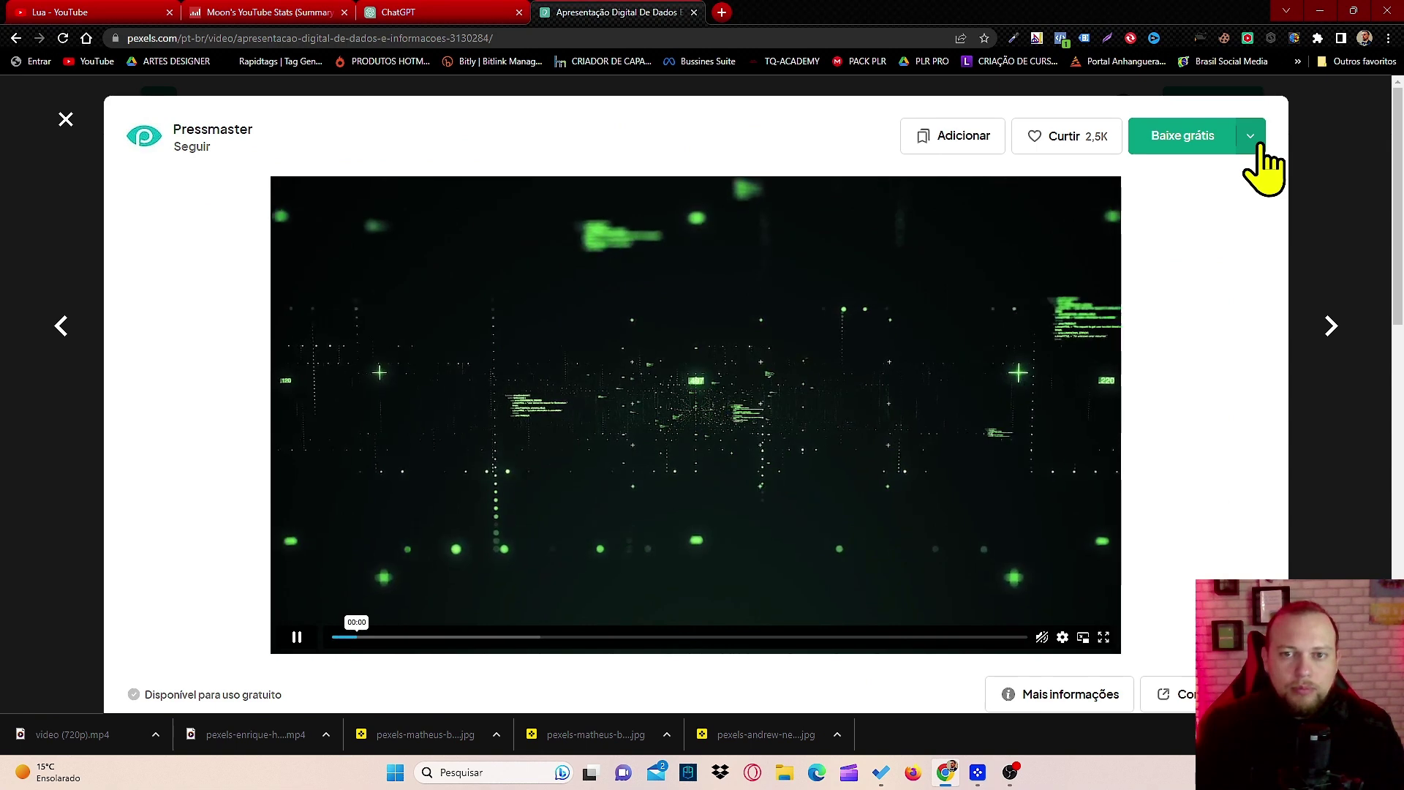
left_click(1258, 143)
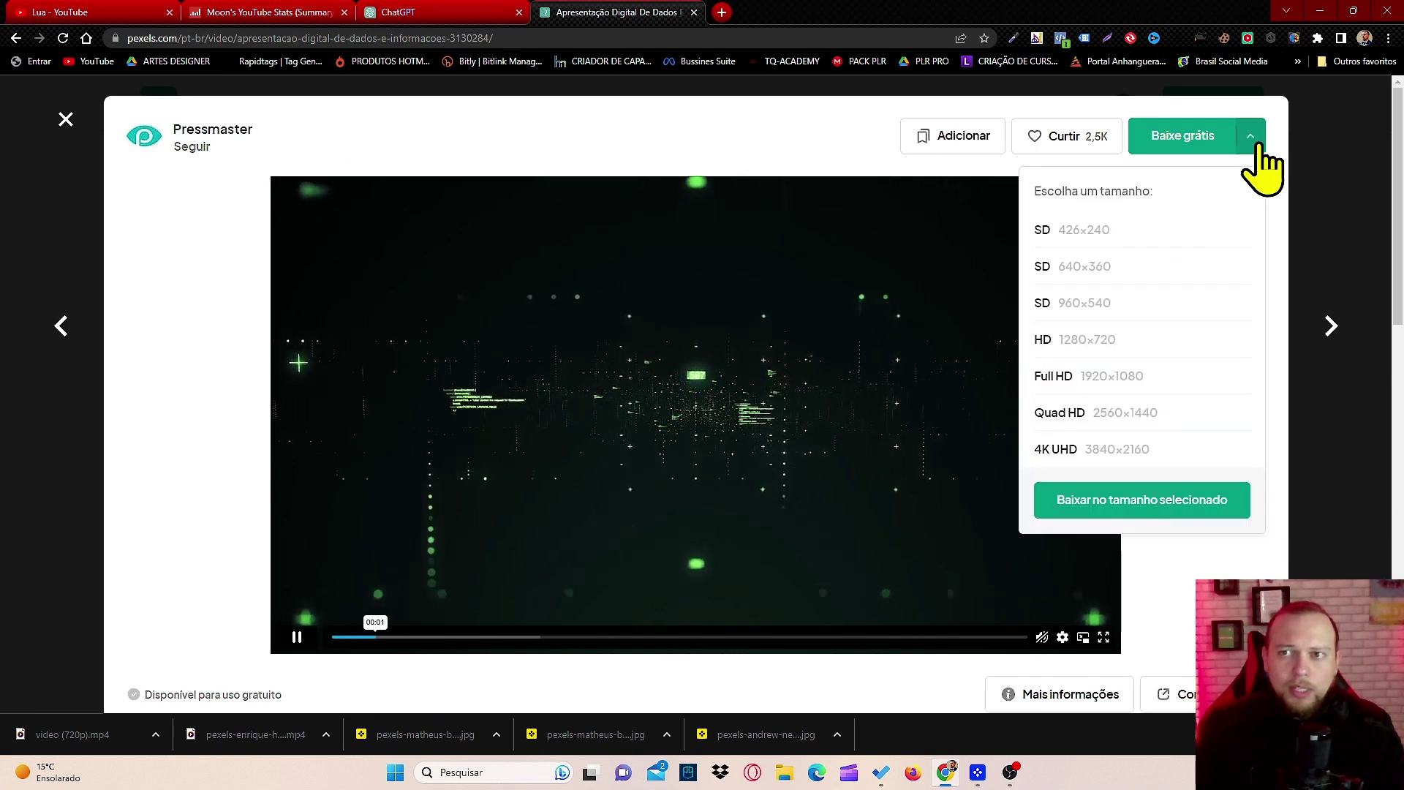
left_click(1097, 343)
left_click(1124, 512)
left_click(1347, 241)
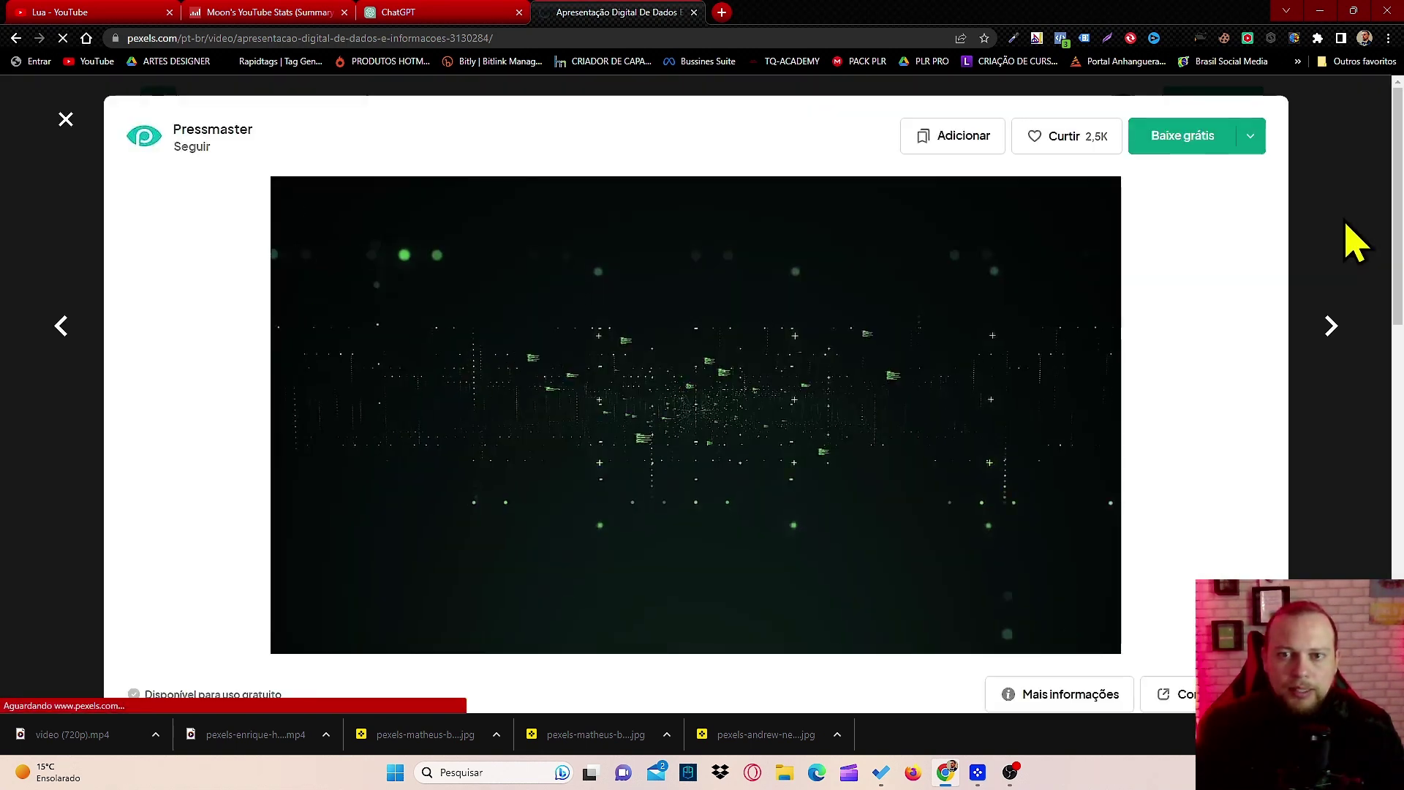
left_click(1348, 241)
Download the video of a person typing on an Apple MacBook in HD size, 1280×720
scroll(817, 259, "down", 4)
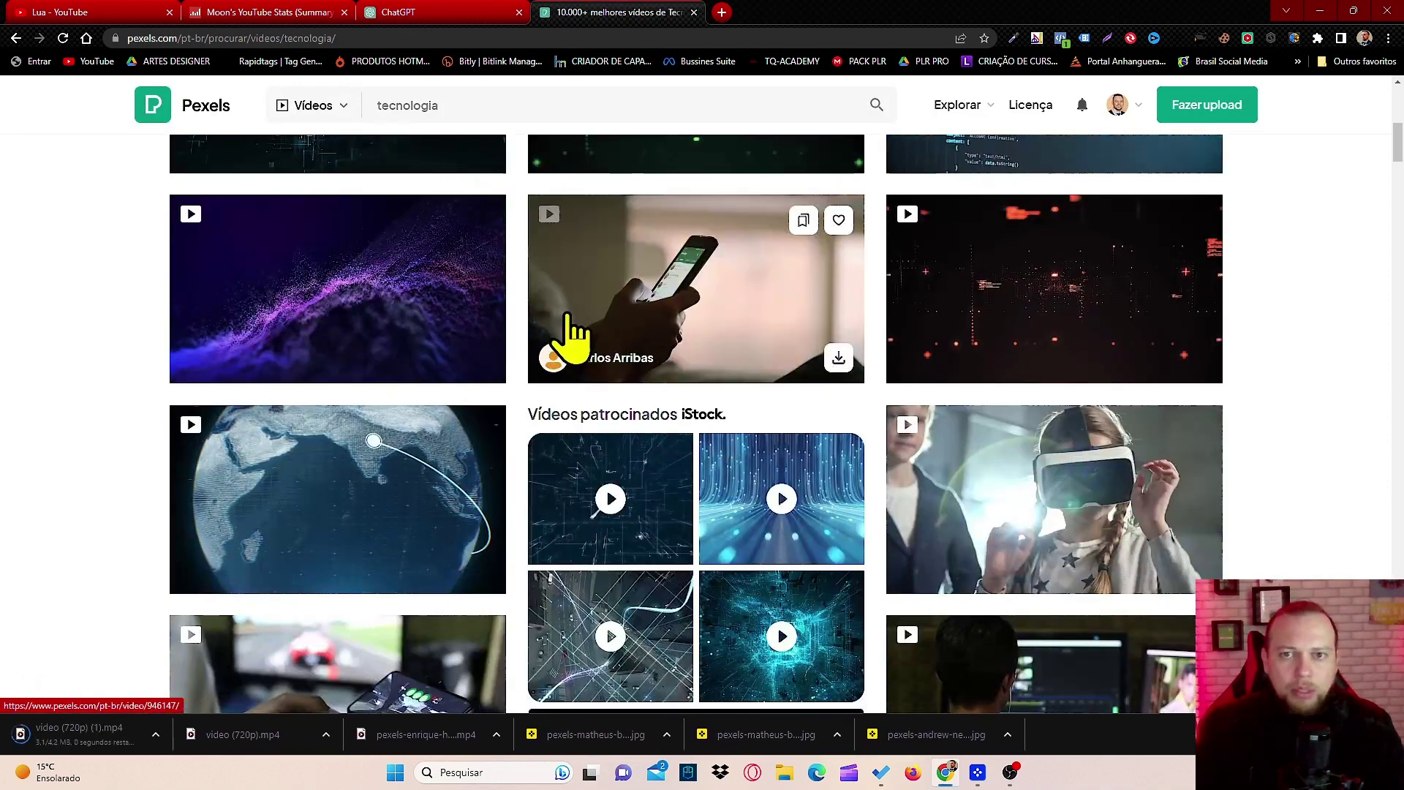
scroll(620, 369, "down", 8)
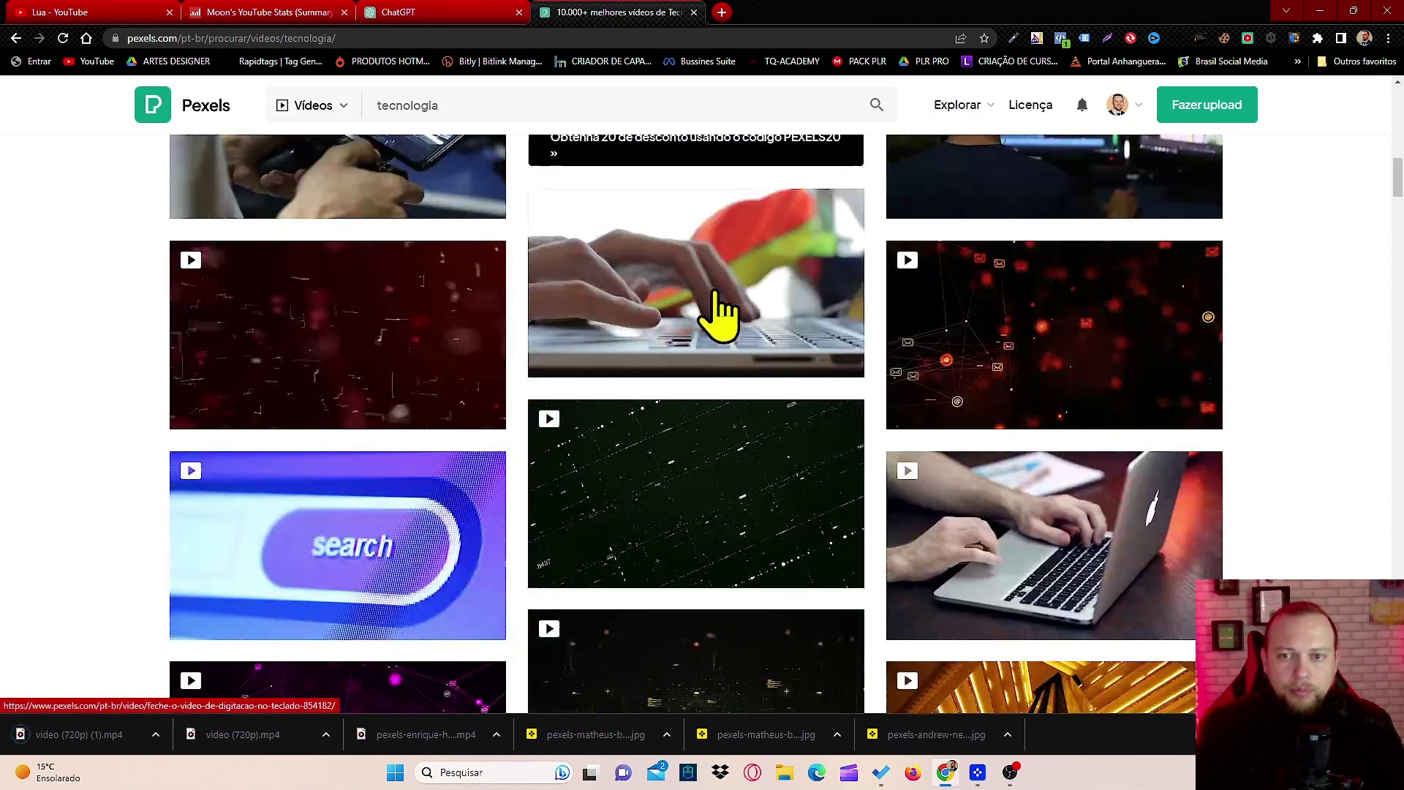
left_click(1054, 564)
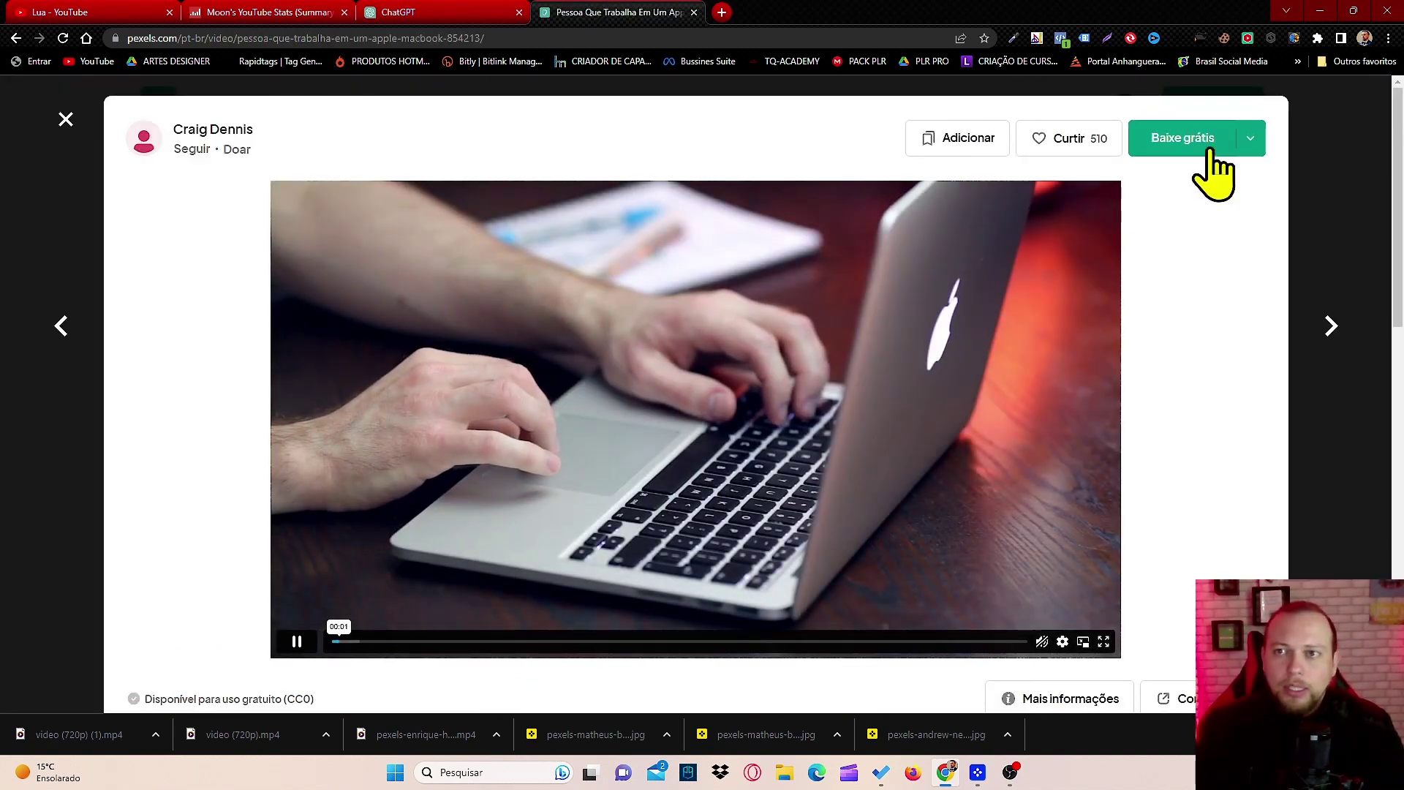
left_click(1252, 139)
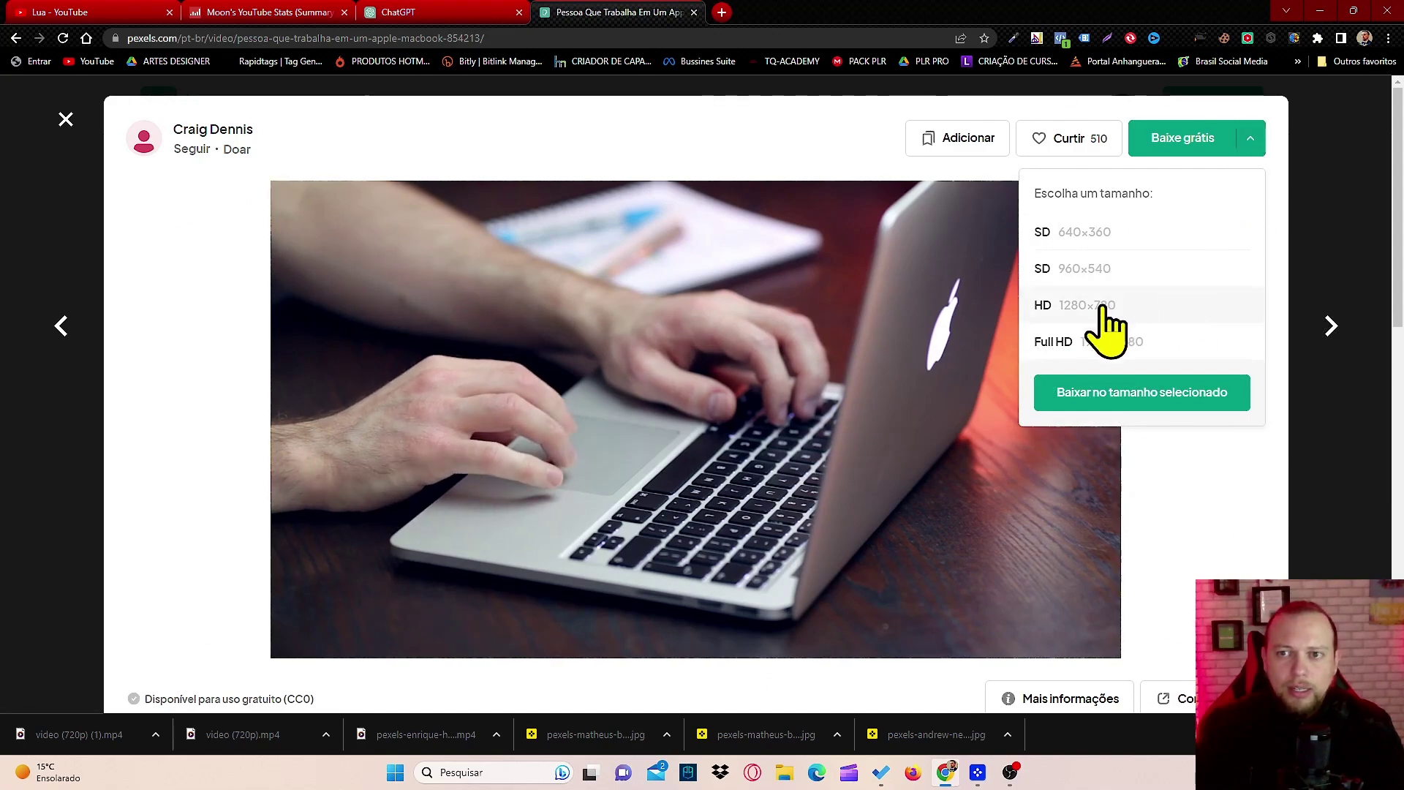
left_click(1132, 401)
left_click(1379, 234)
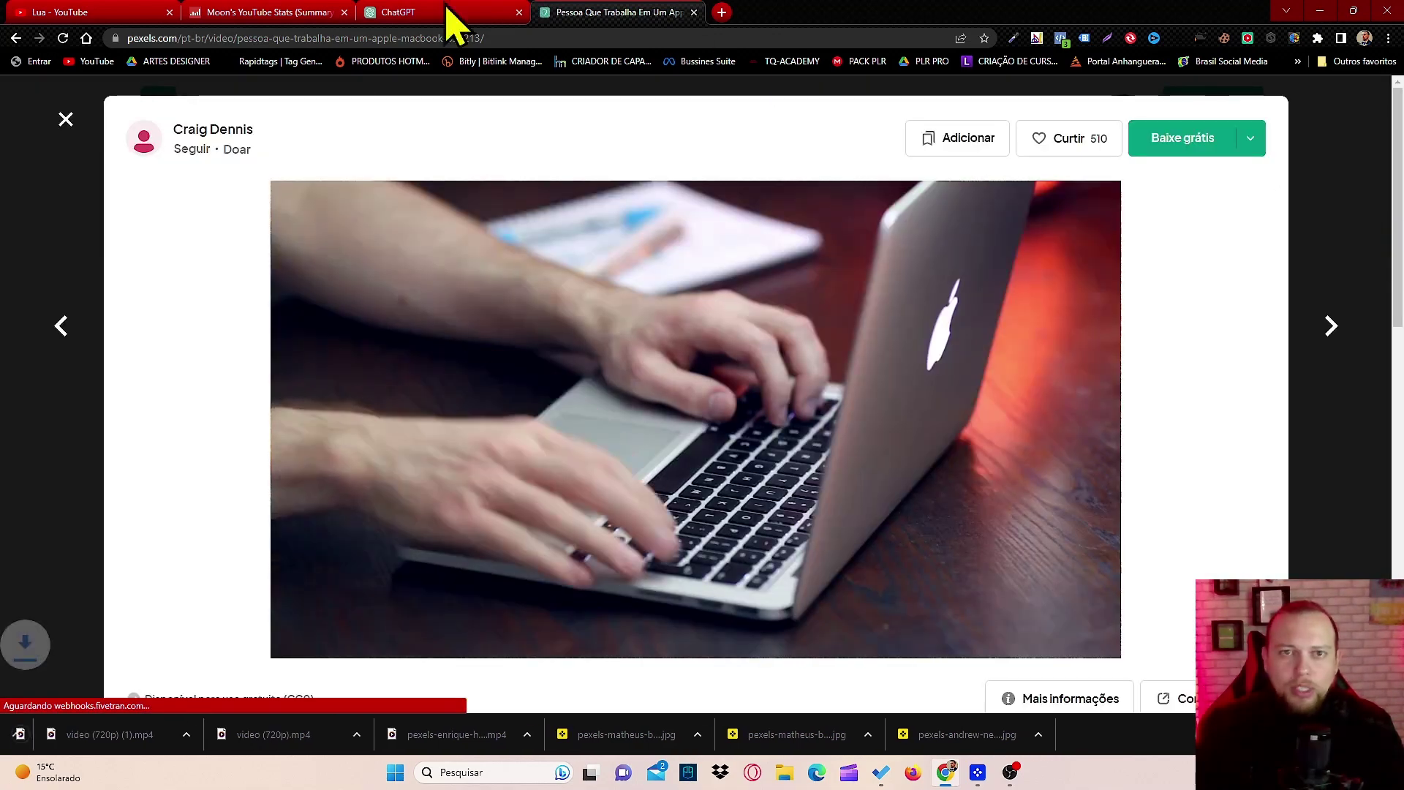
Review the video script in ChatGPT, switch back to Pexels, and close the MacBook video page
left_click(429, 20)
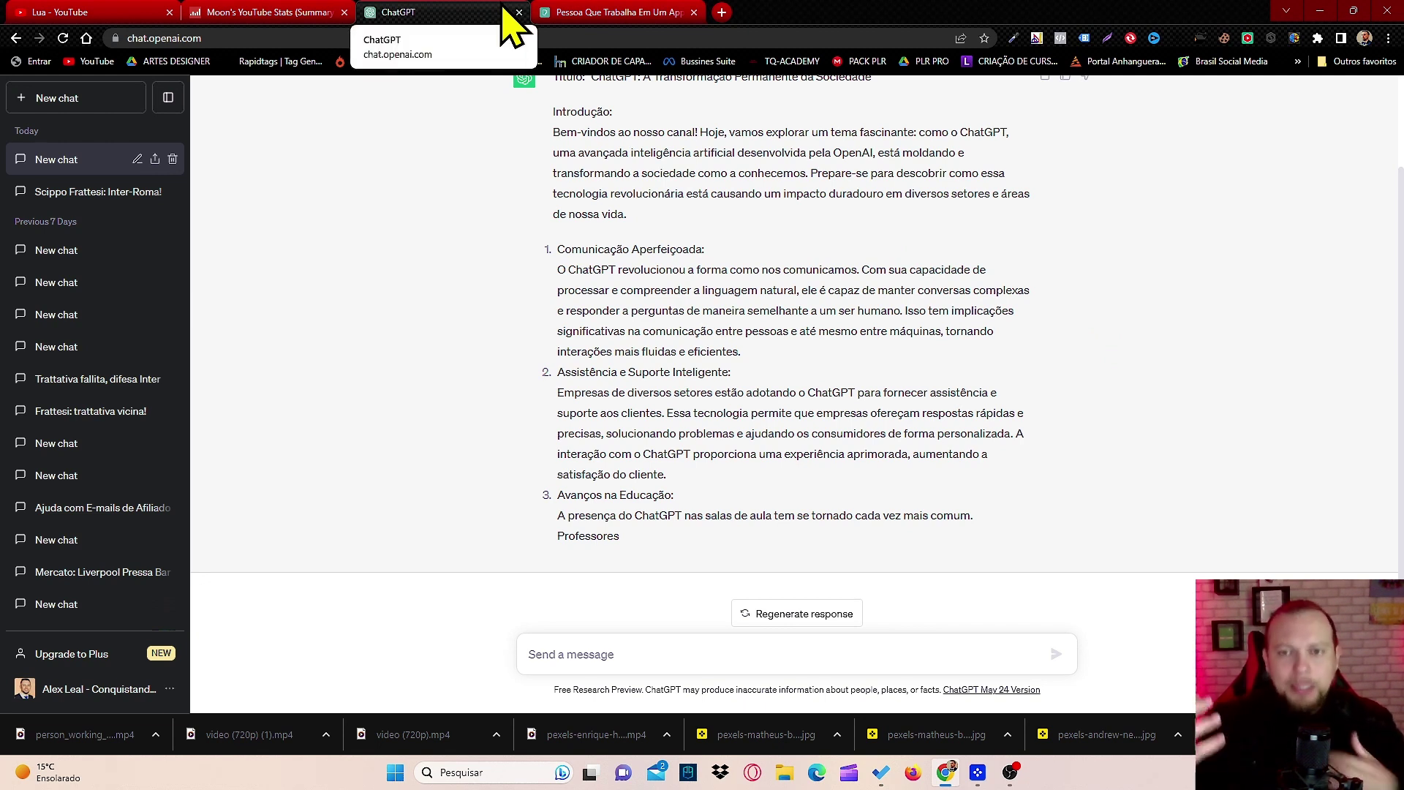
left_click(567, 15)
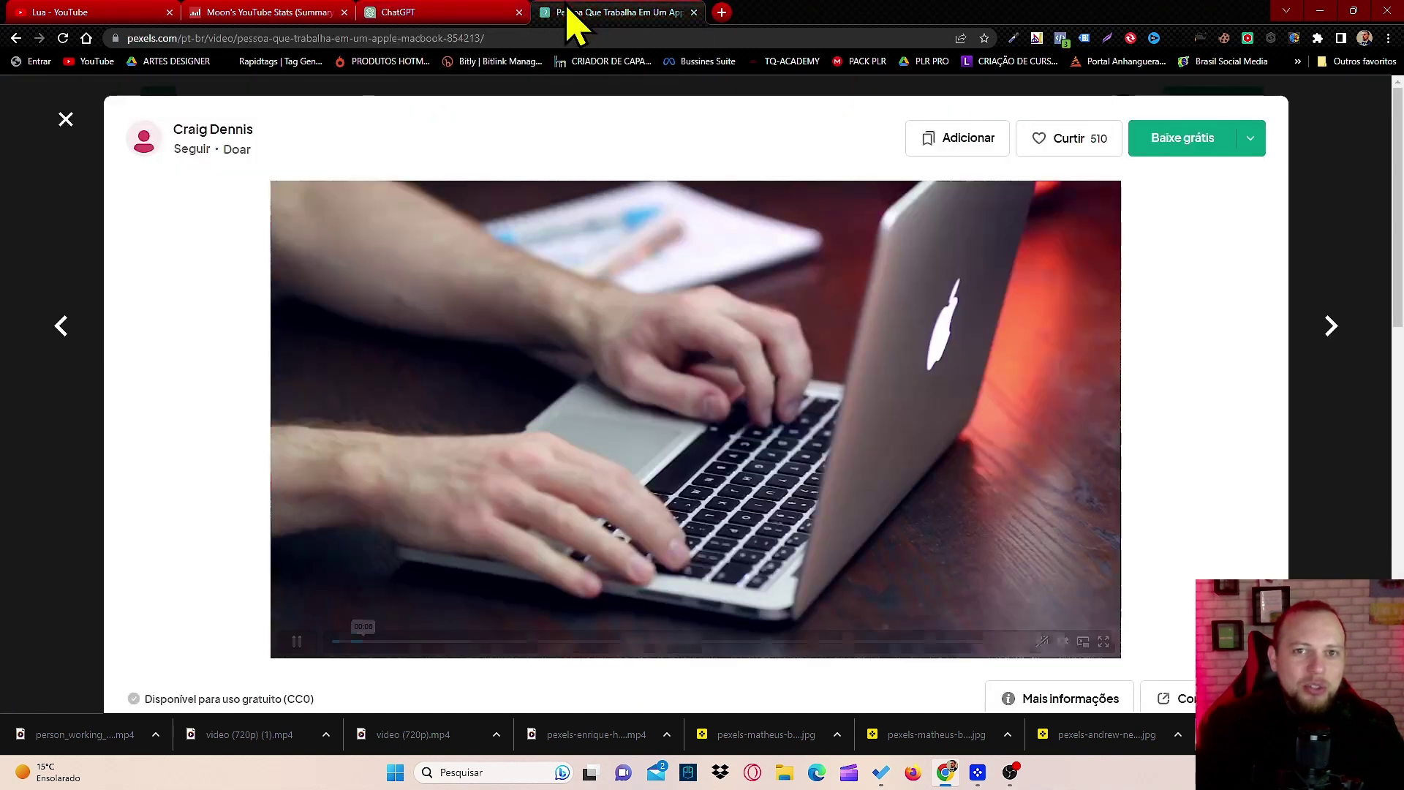
left_click(1369, 146)
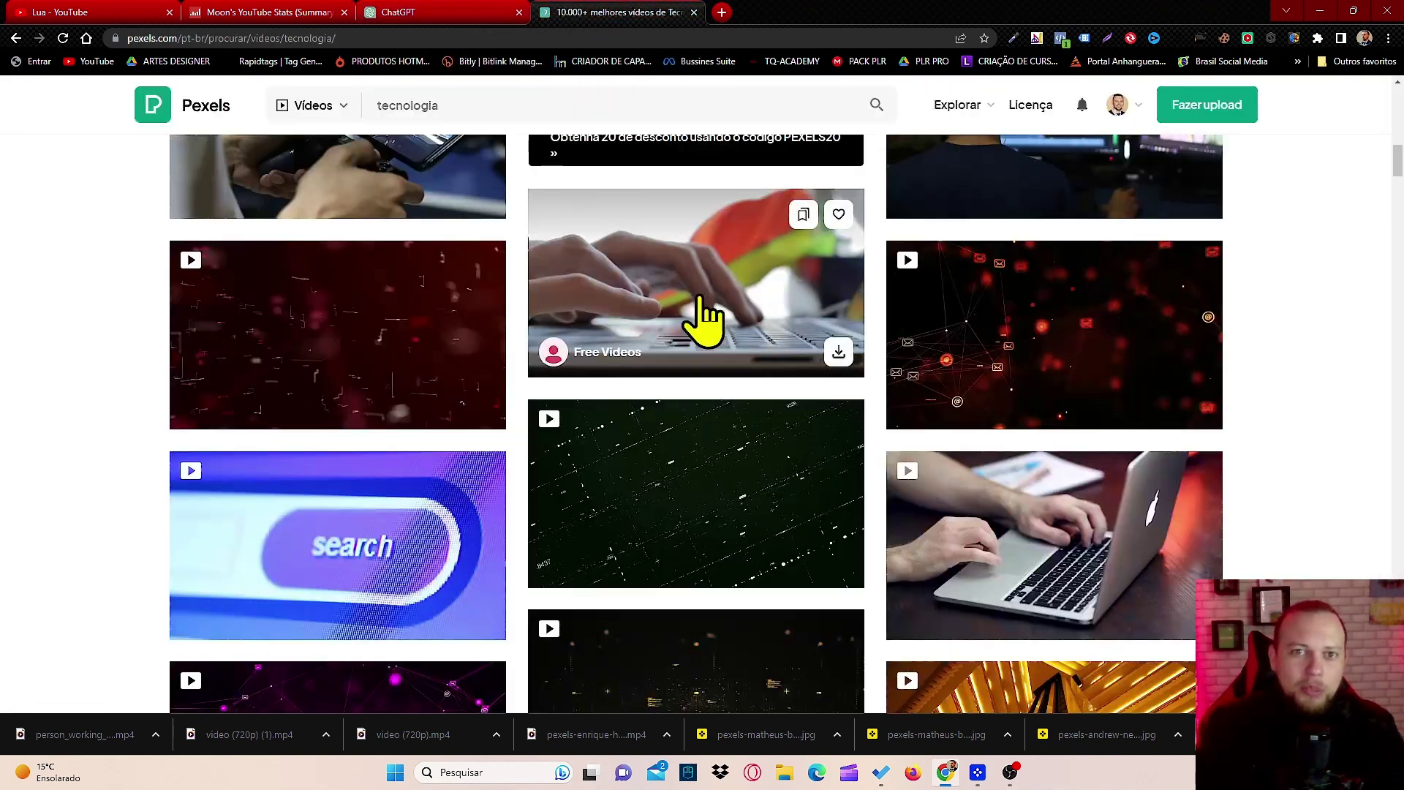
Replace the search term with the suggestion "inteligência artificial" and search the free videos for it
scroll(586, 288, "up", 10)
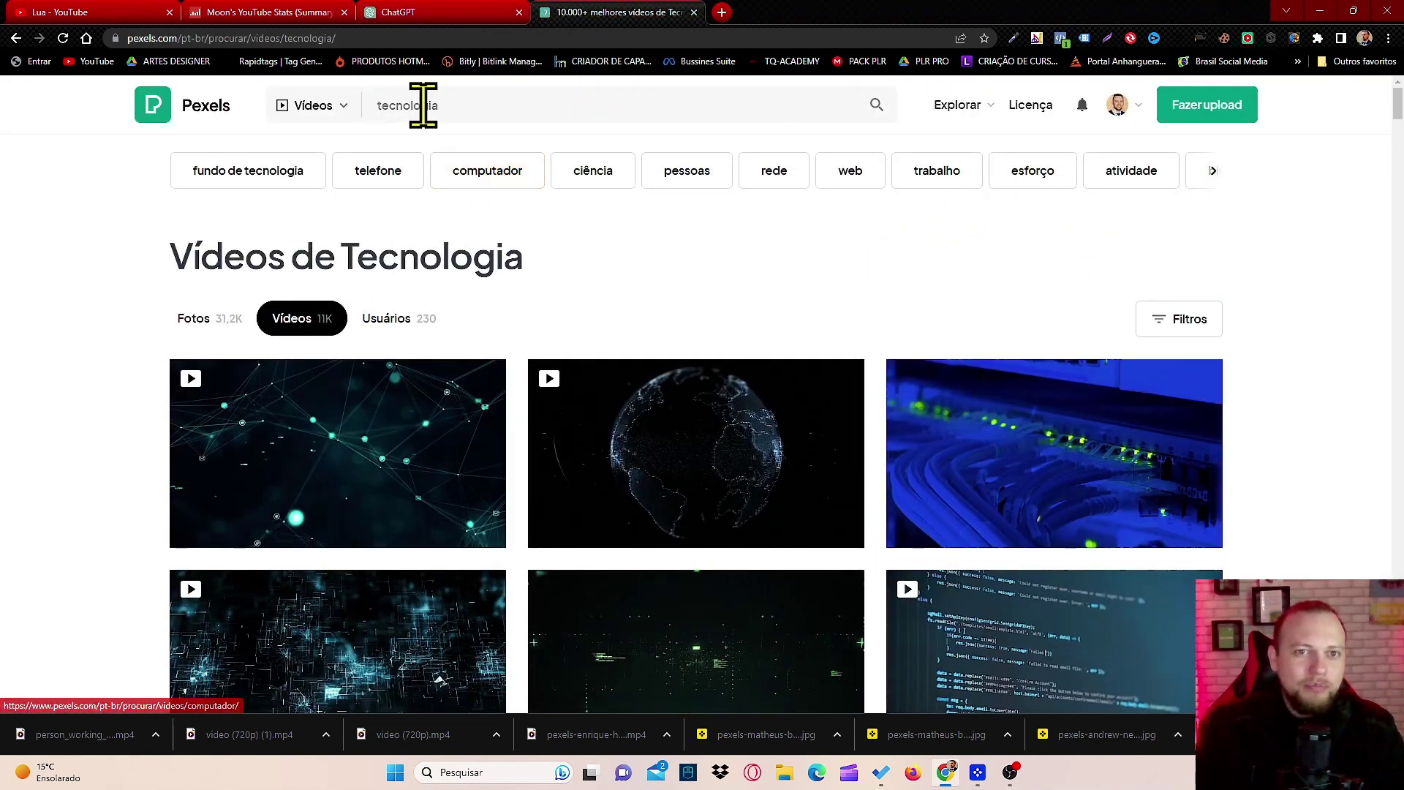
left_click(470, 106)
type("intel")
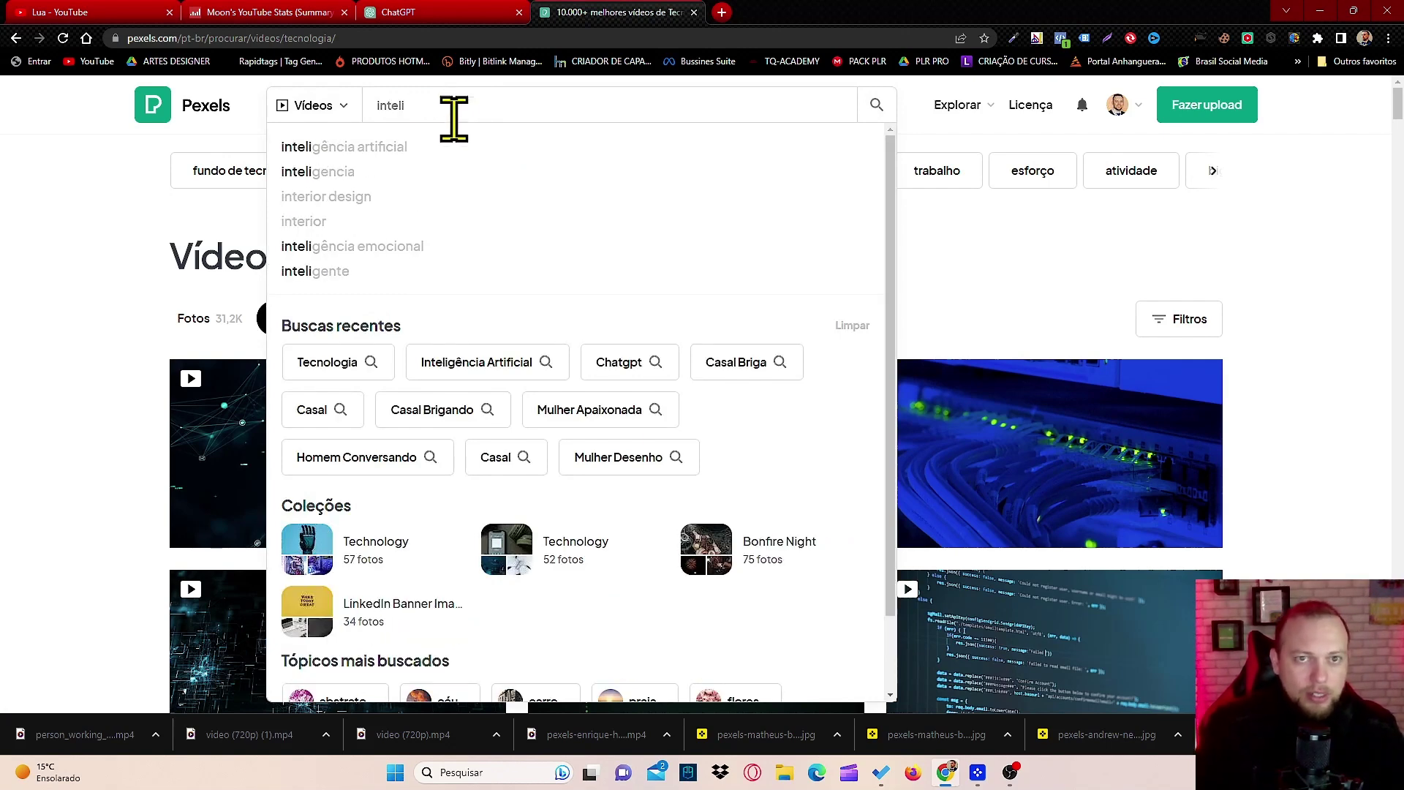
type("i")
left_click(435, 146)
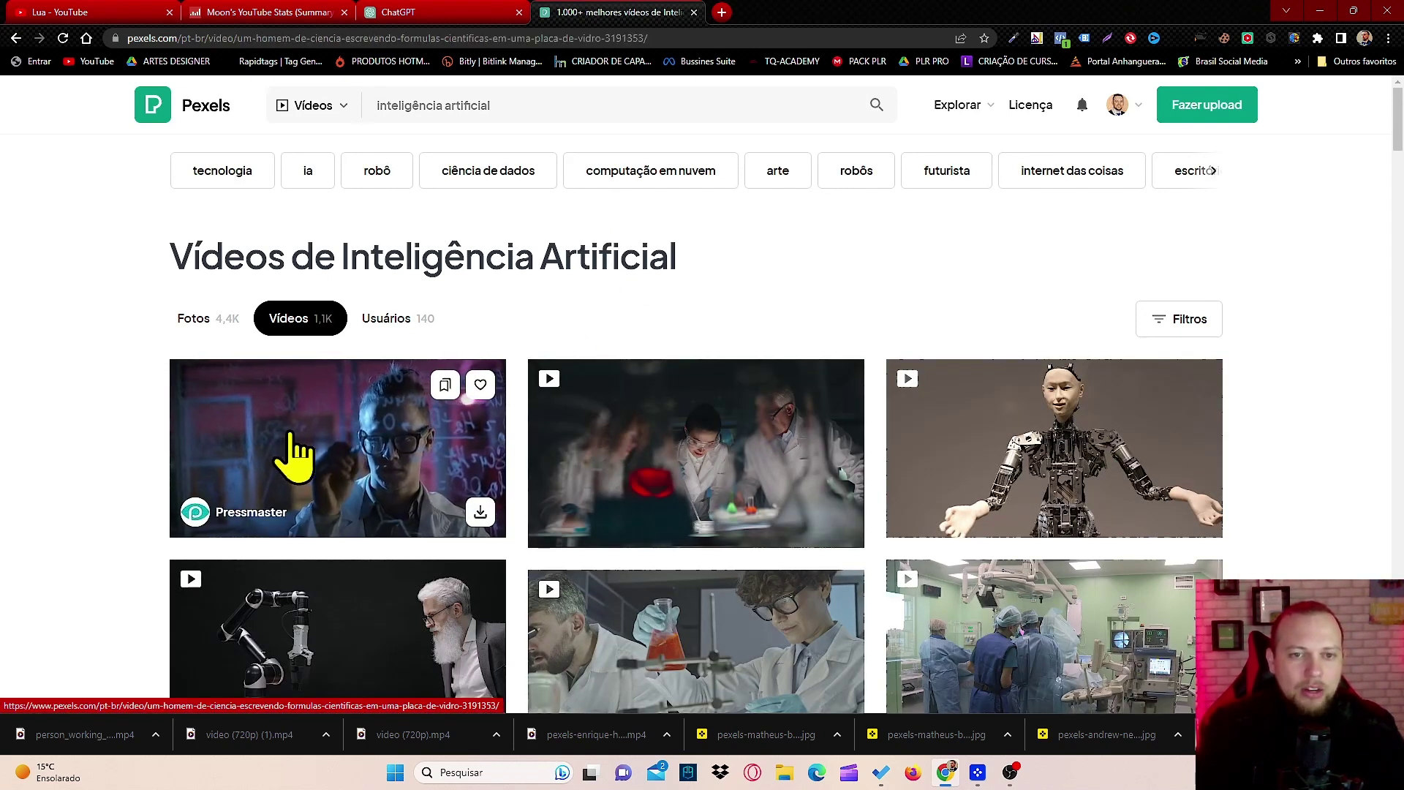
Download the video of the scientist writing formulas on a glass board in HD size, 1366×720, and close its page
left_click(293, 446)
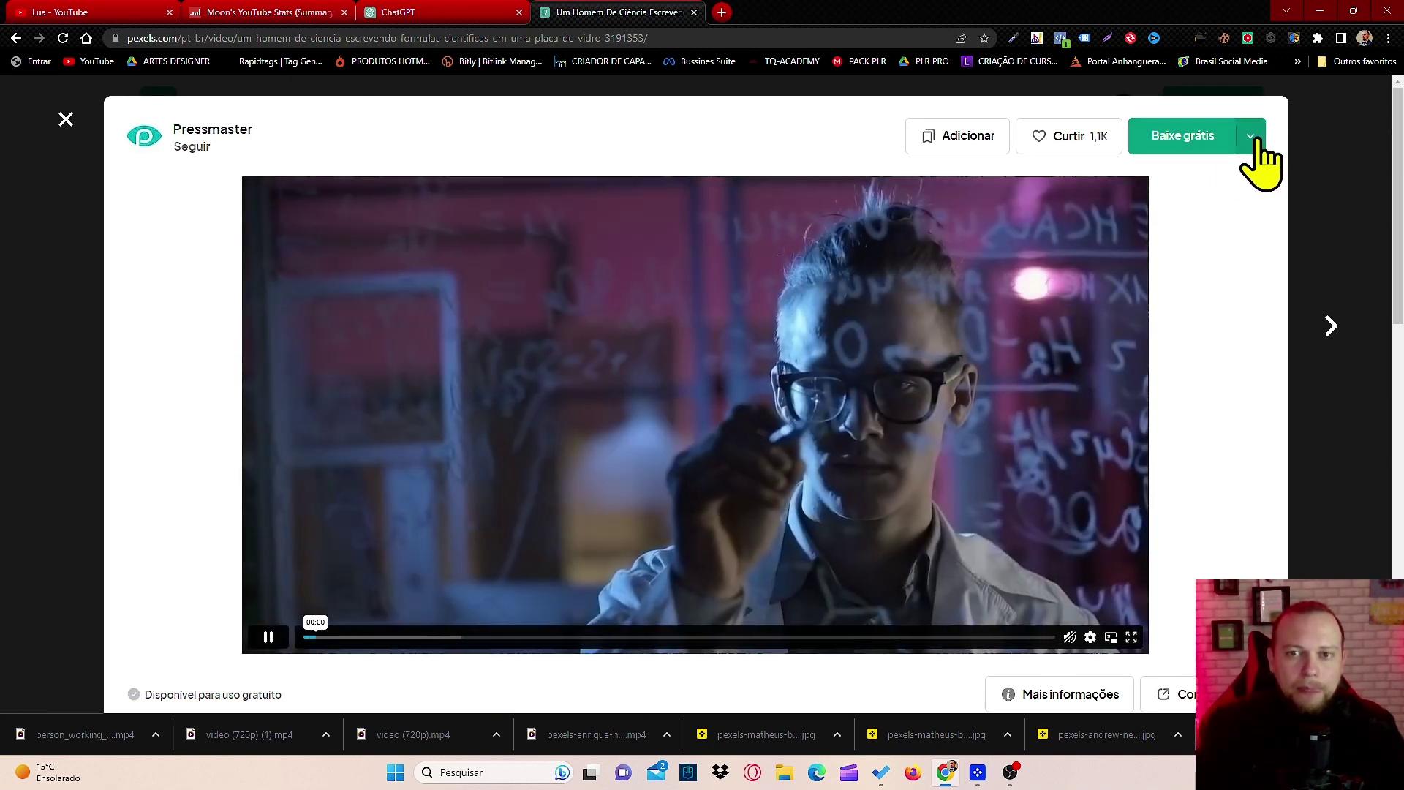
left_click(1252, 136)
left_click(1090, 348)
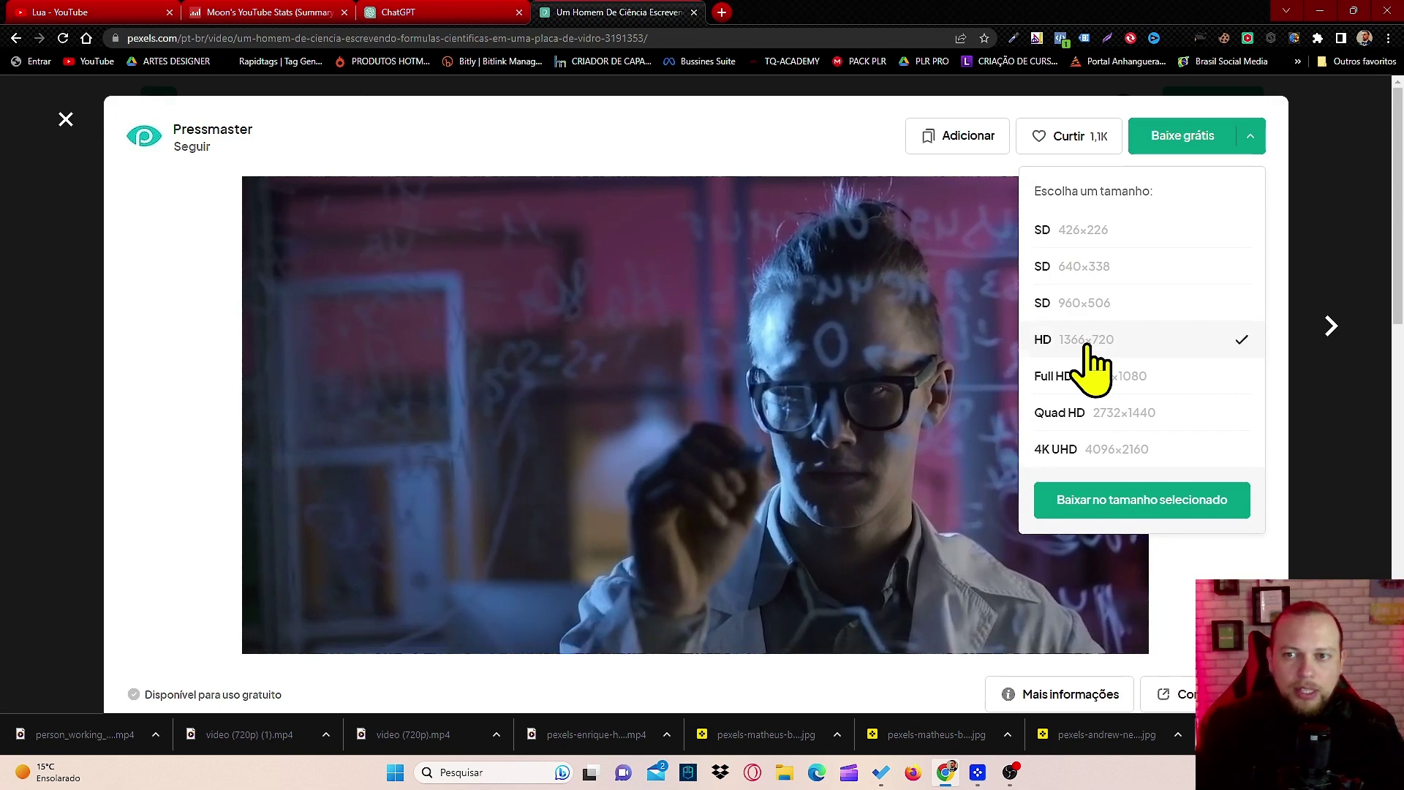
left_click(1106, 505)
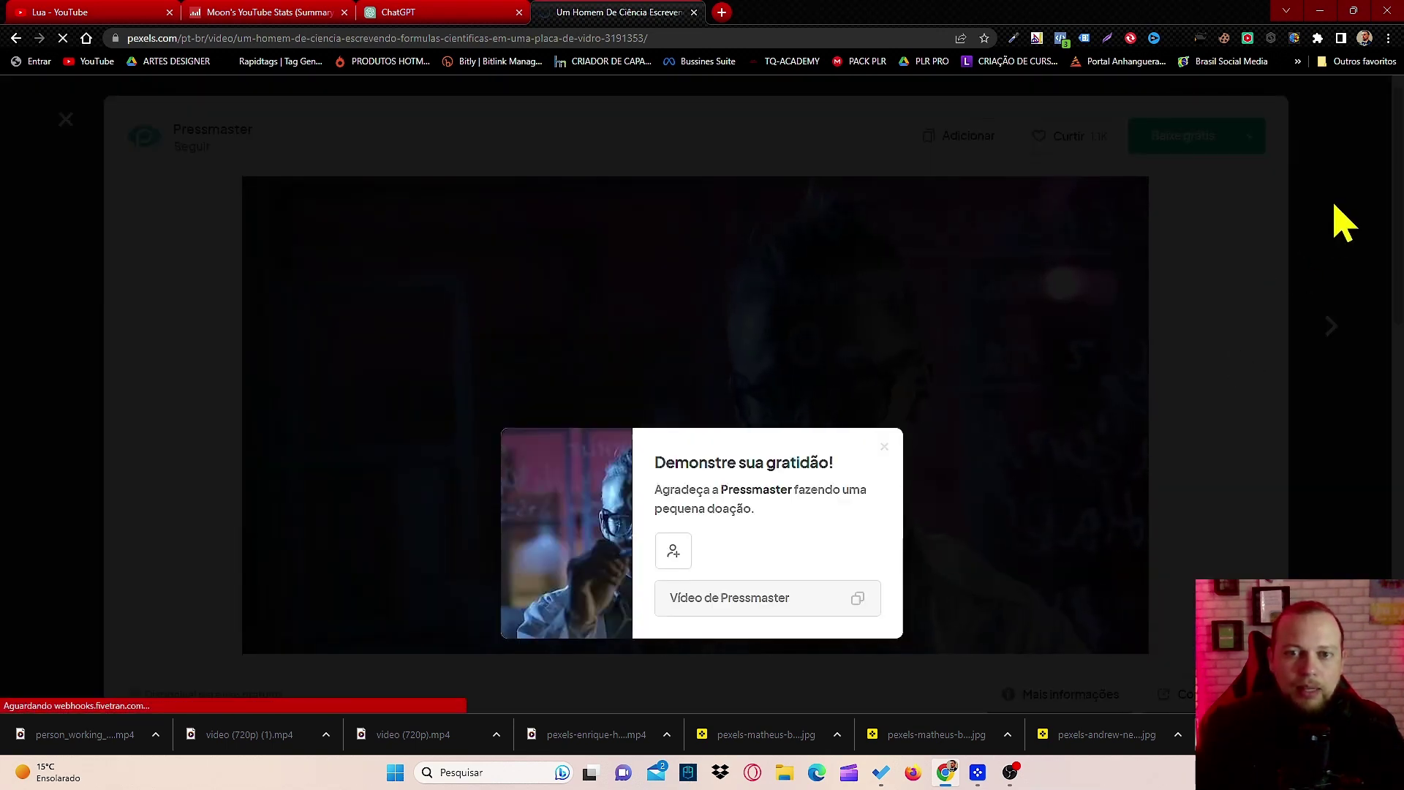
left_click(1342, 223)
left_click(1341, 223)
Download the video of a child whispering to a green-lit robot in HD size, 1280×720, and close its page
scroll(636, 439, "down", 2)
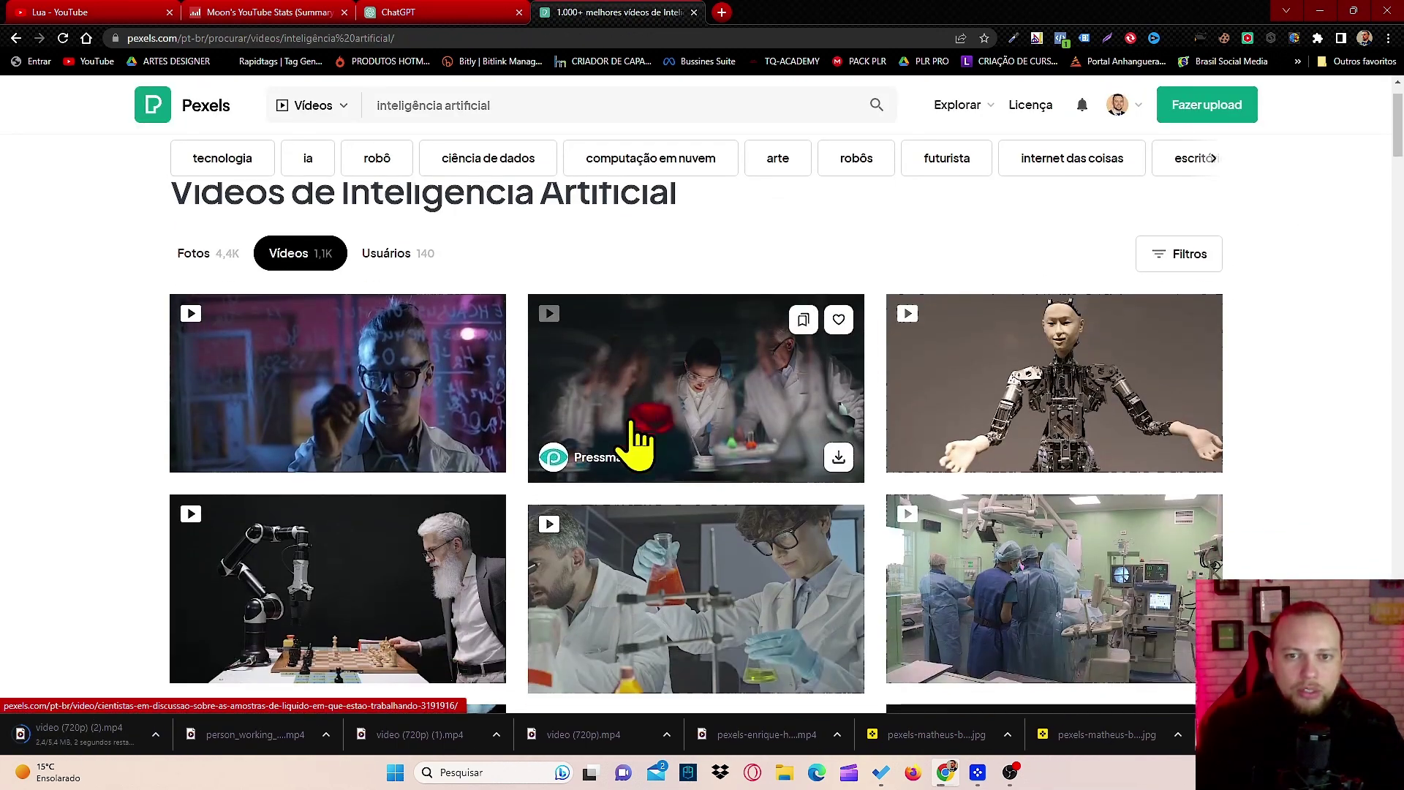
scroll(643, 427, "down", 3)
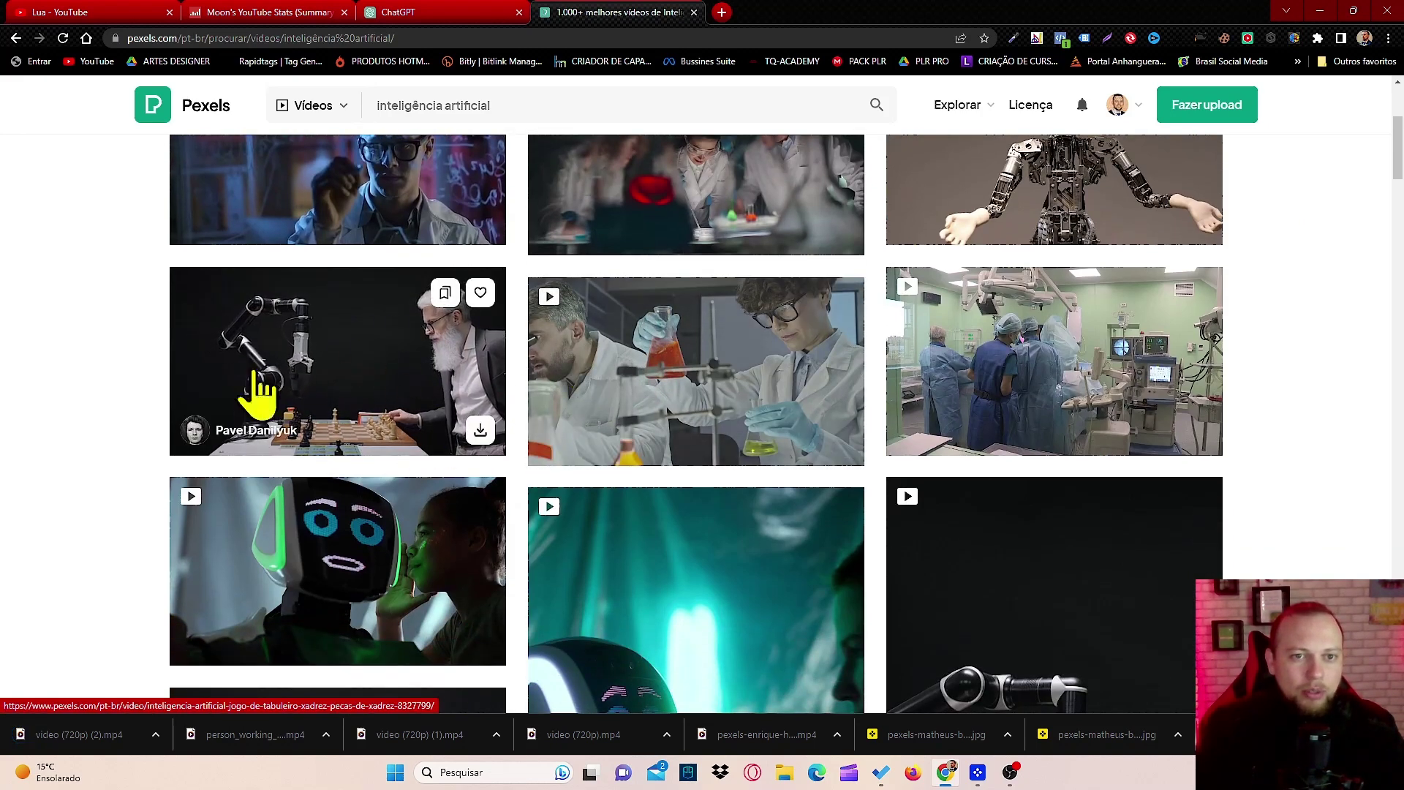
scroll(720, 333, "down", 2)
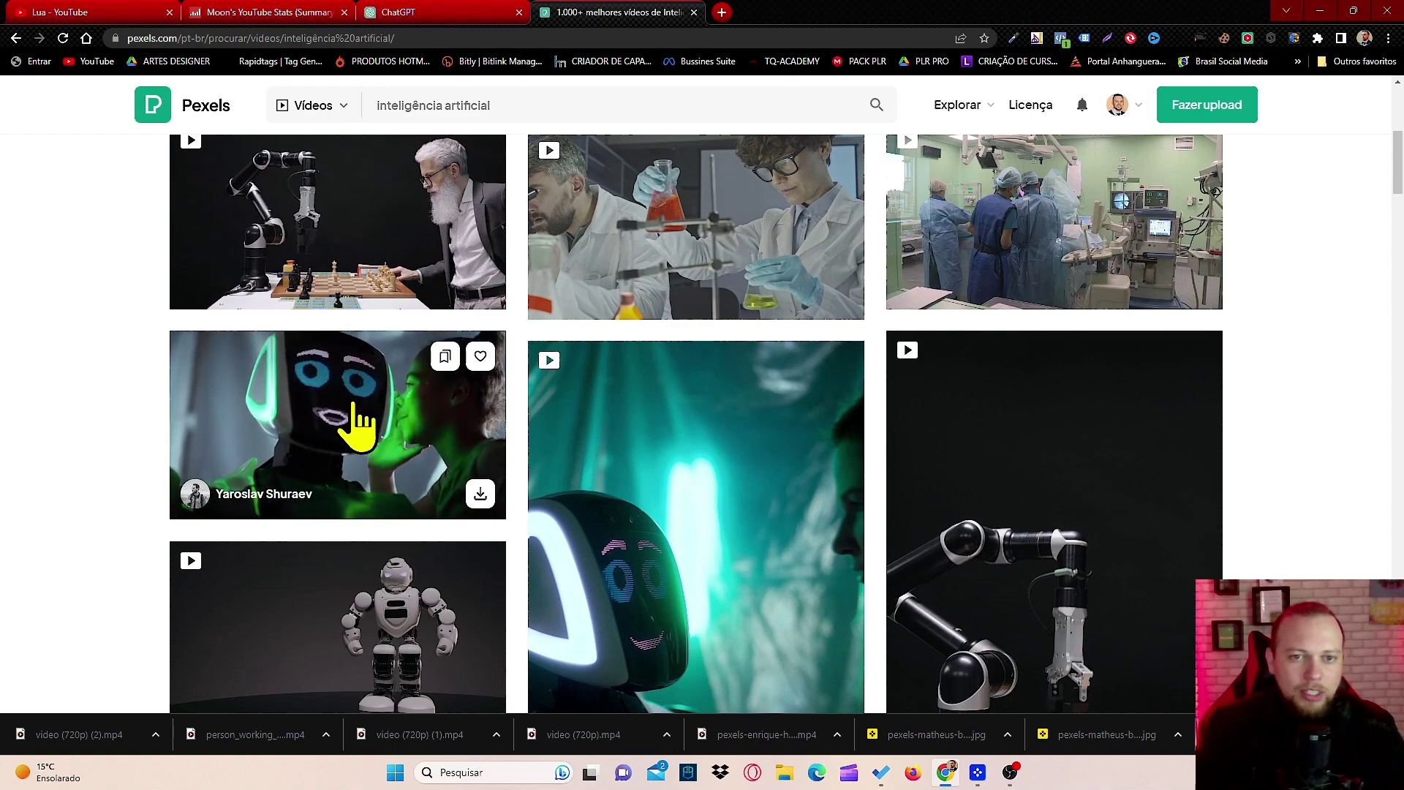
left_click(359, 427)
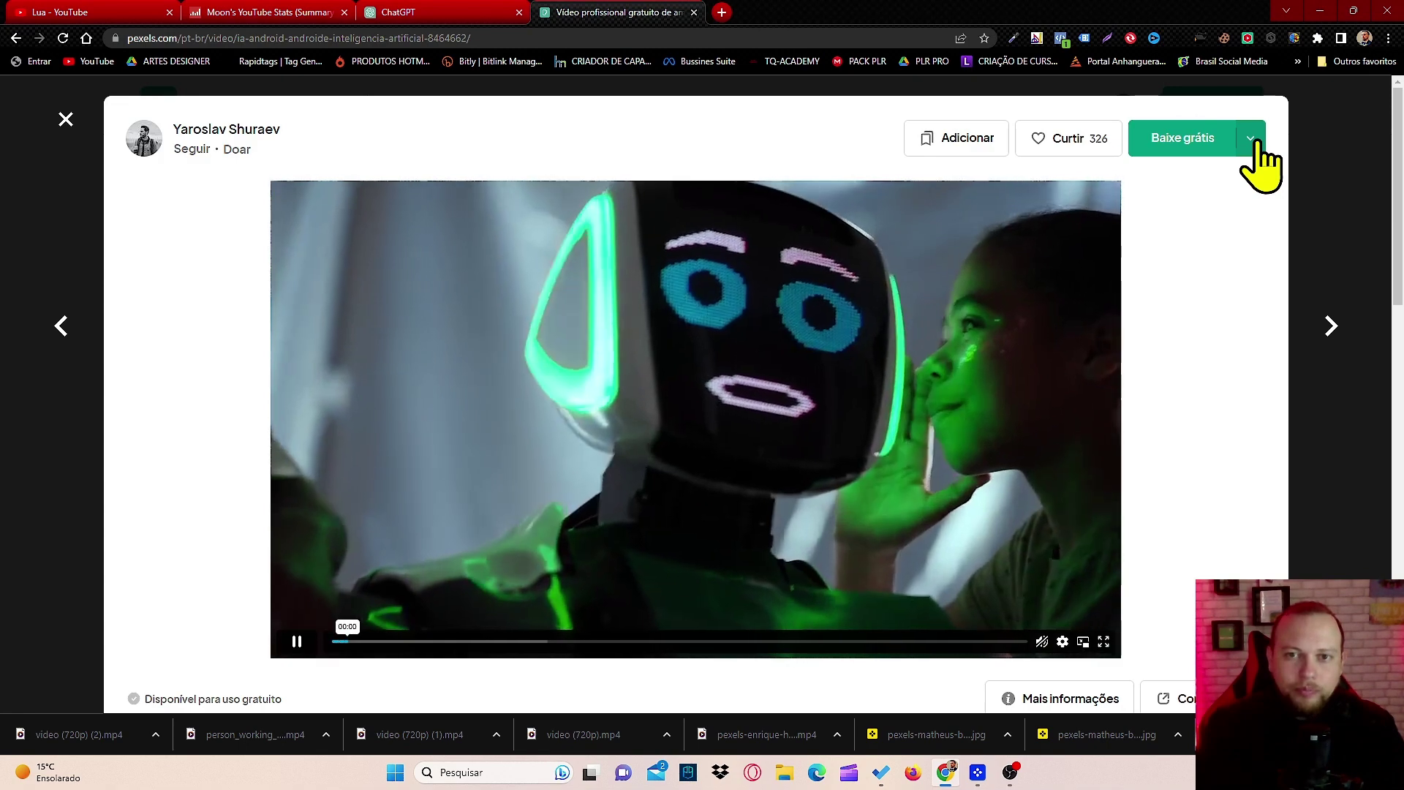
left_click(1251, 140)
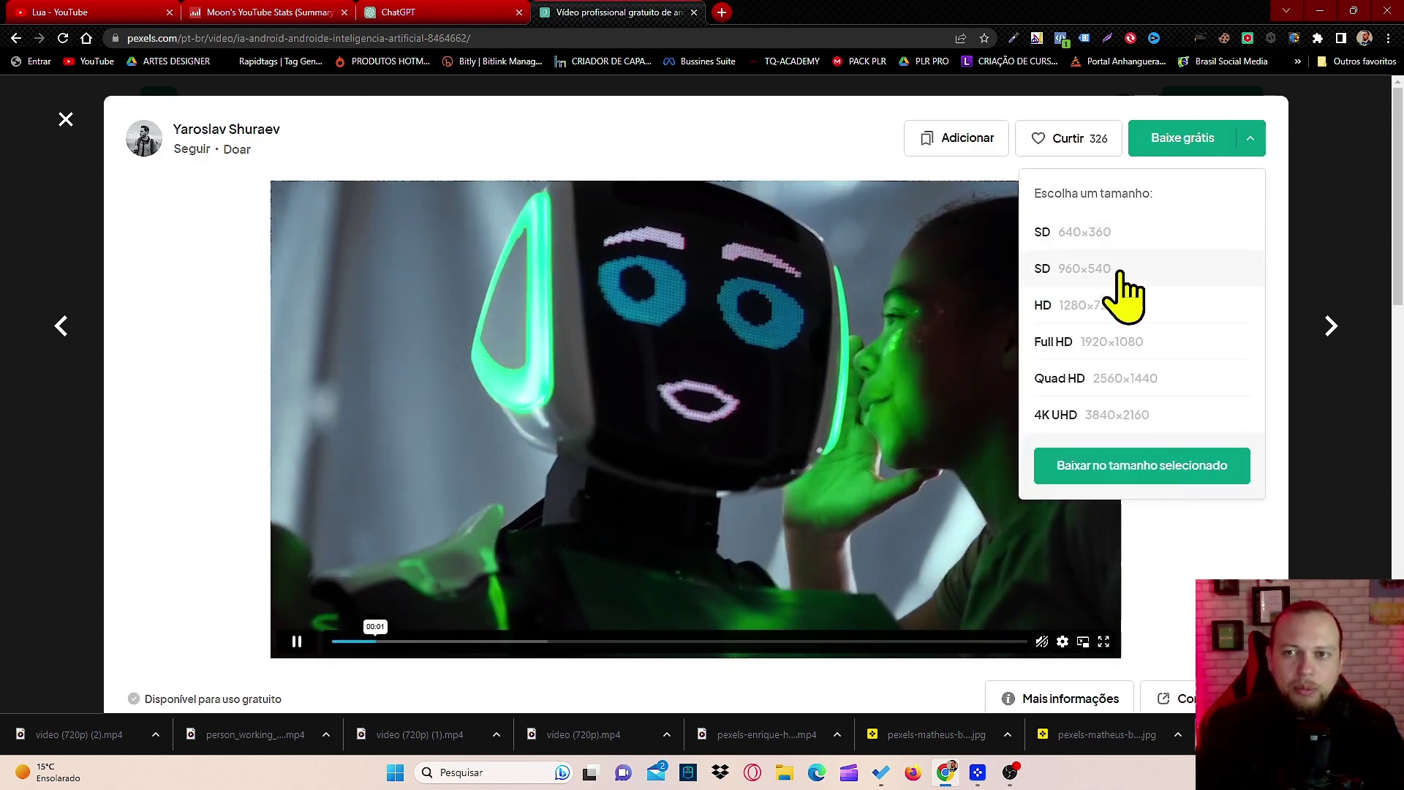
left_click(1102, 311)
left_click(1123, 469)
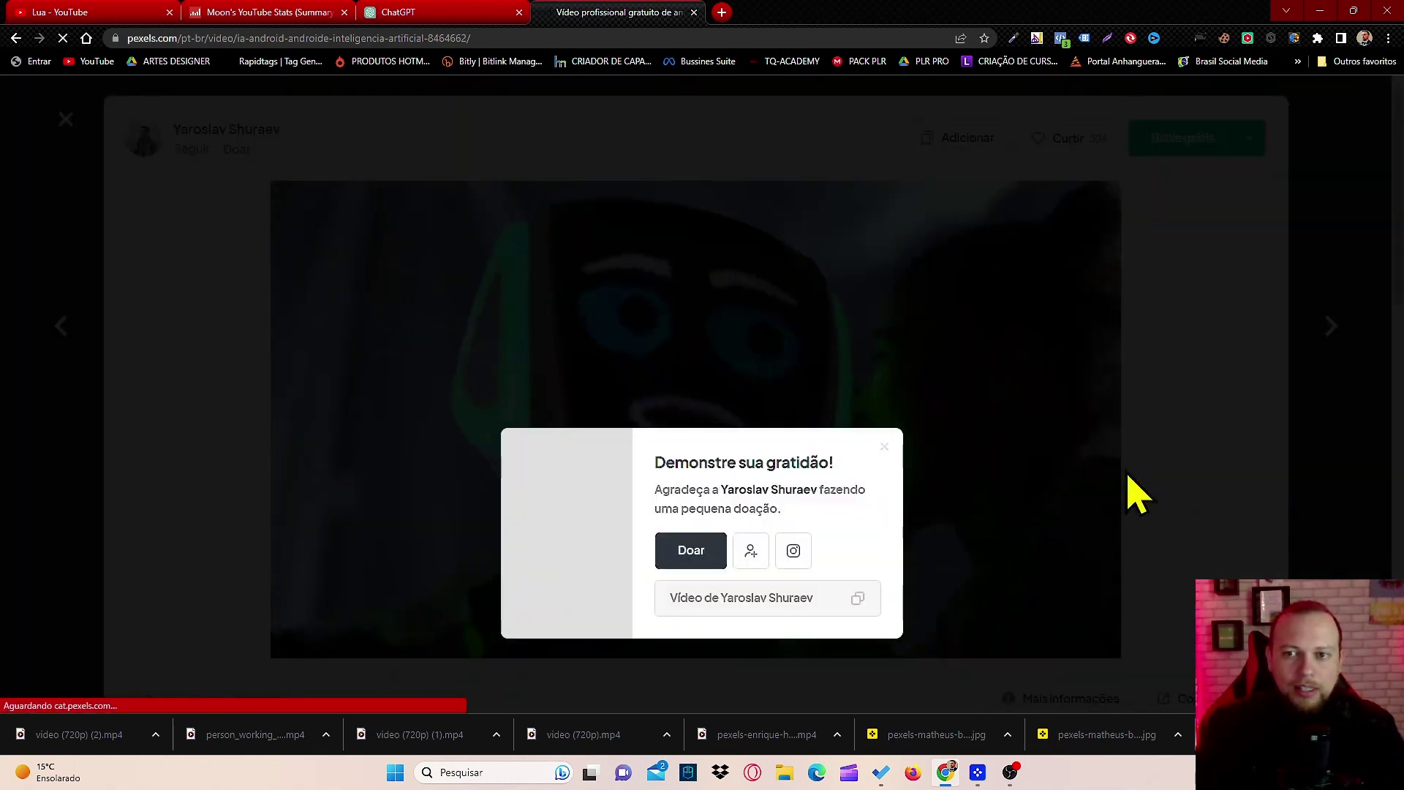
left_click(1362, 229)
left_click(1364, 220)
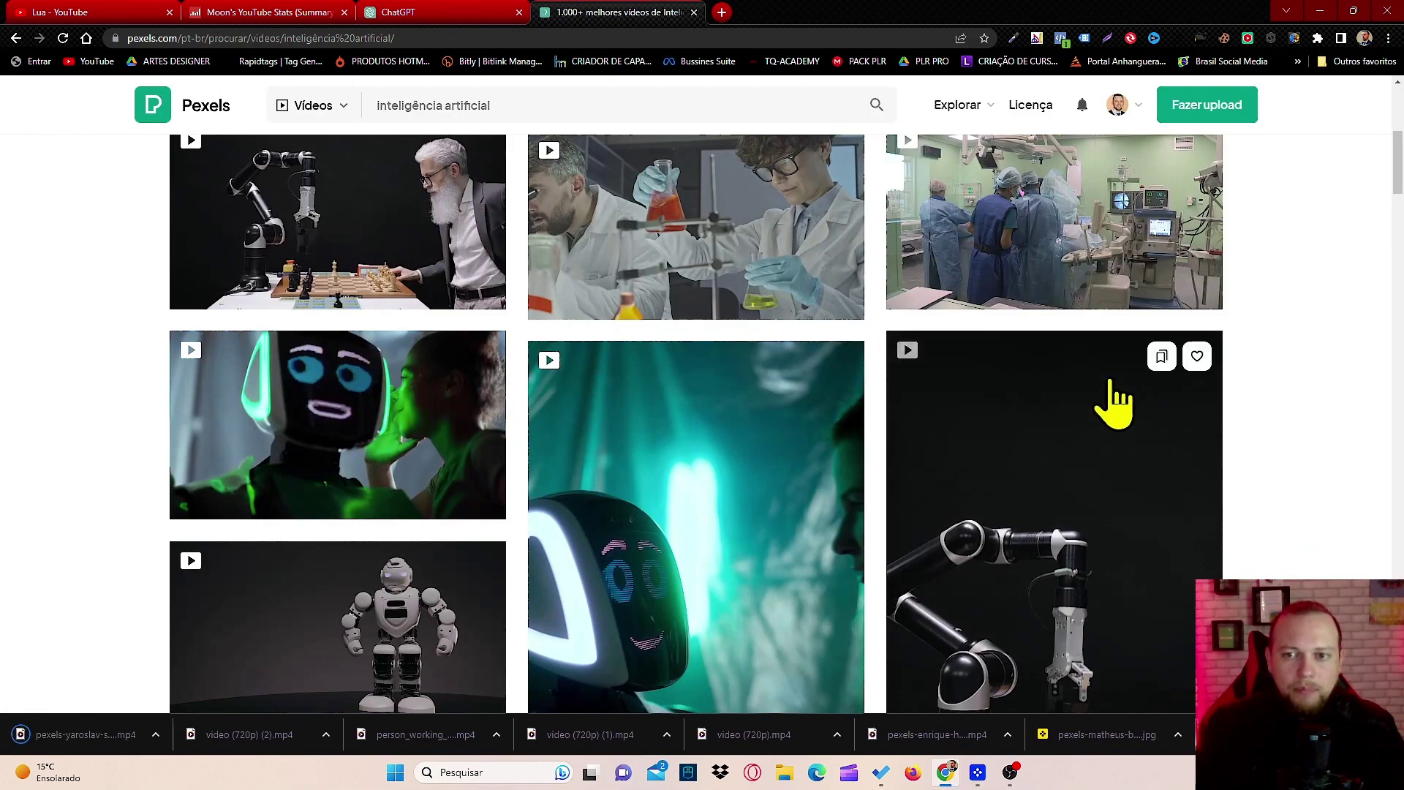
Download the video of the white and blue robot against green lights in HD size, 1280×720, and close its page
scroll(689, 377, "down", 2)
scroll(689, 376, "down", 12)
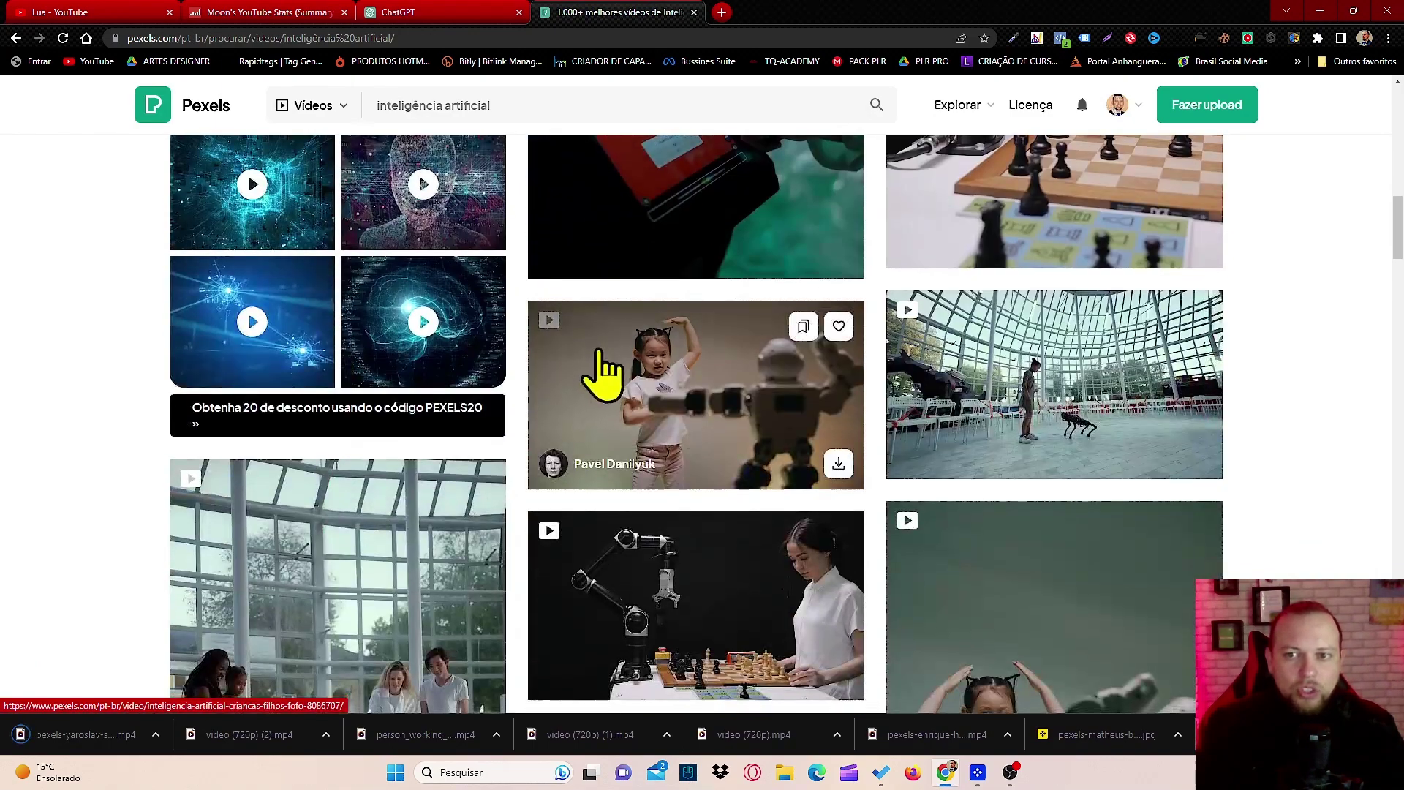
scroll(604, 366, "down", 7)
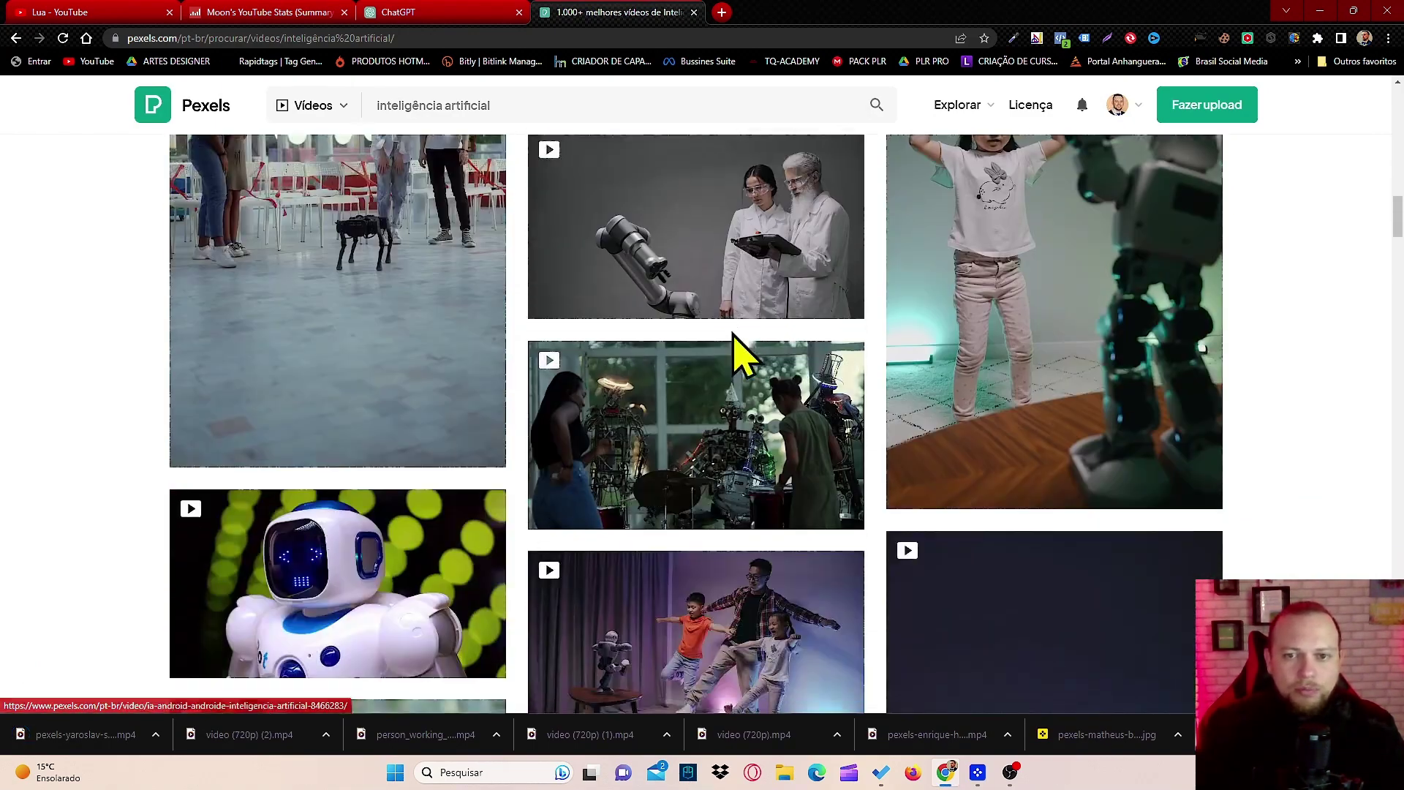
scroll(431, 311, "down", 1)
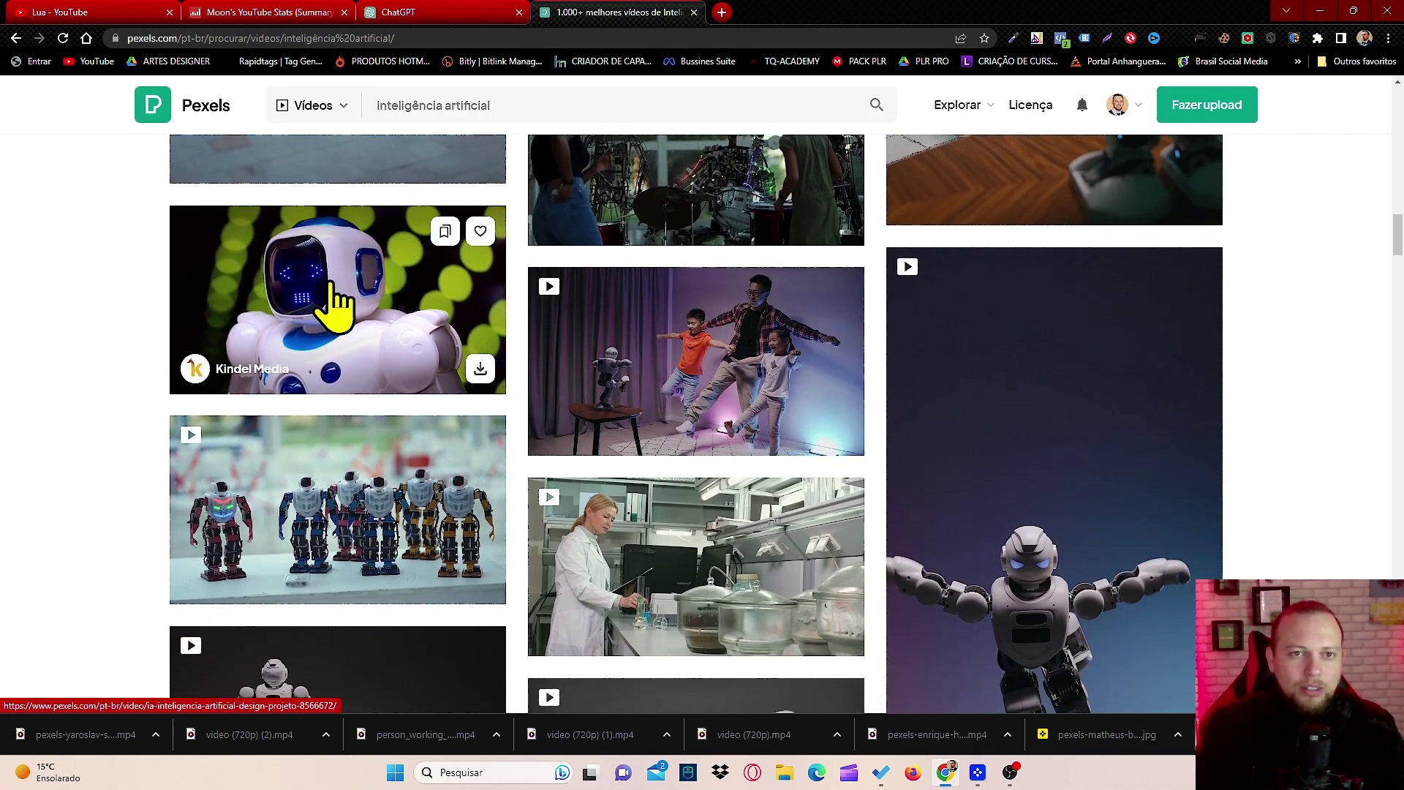
left_click(359, 300)
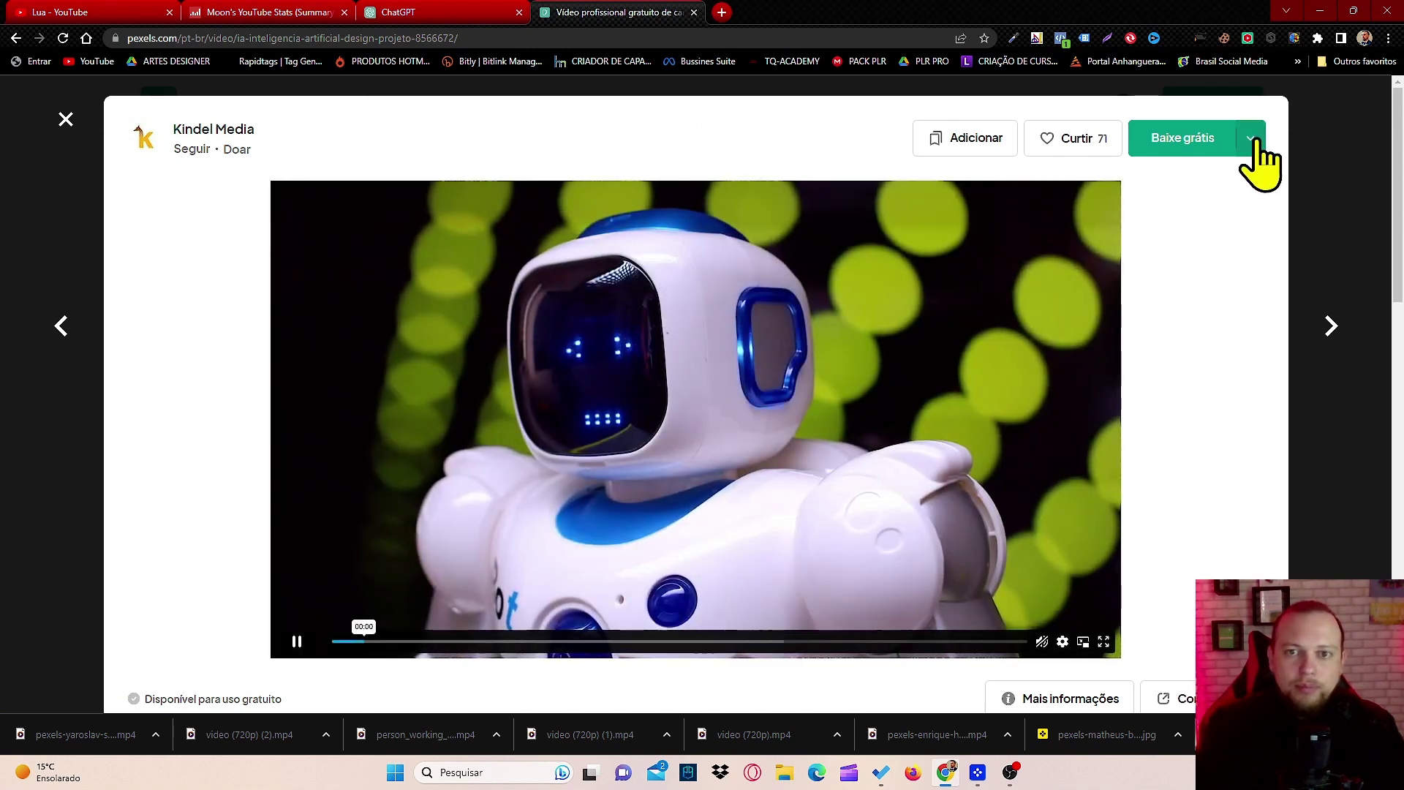
left_click(1252, 139)
left_click(1097, 305)
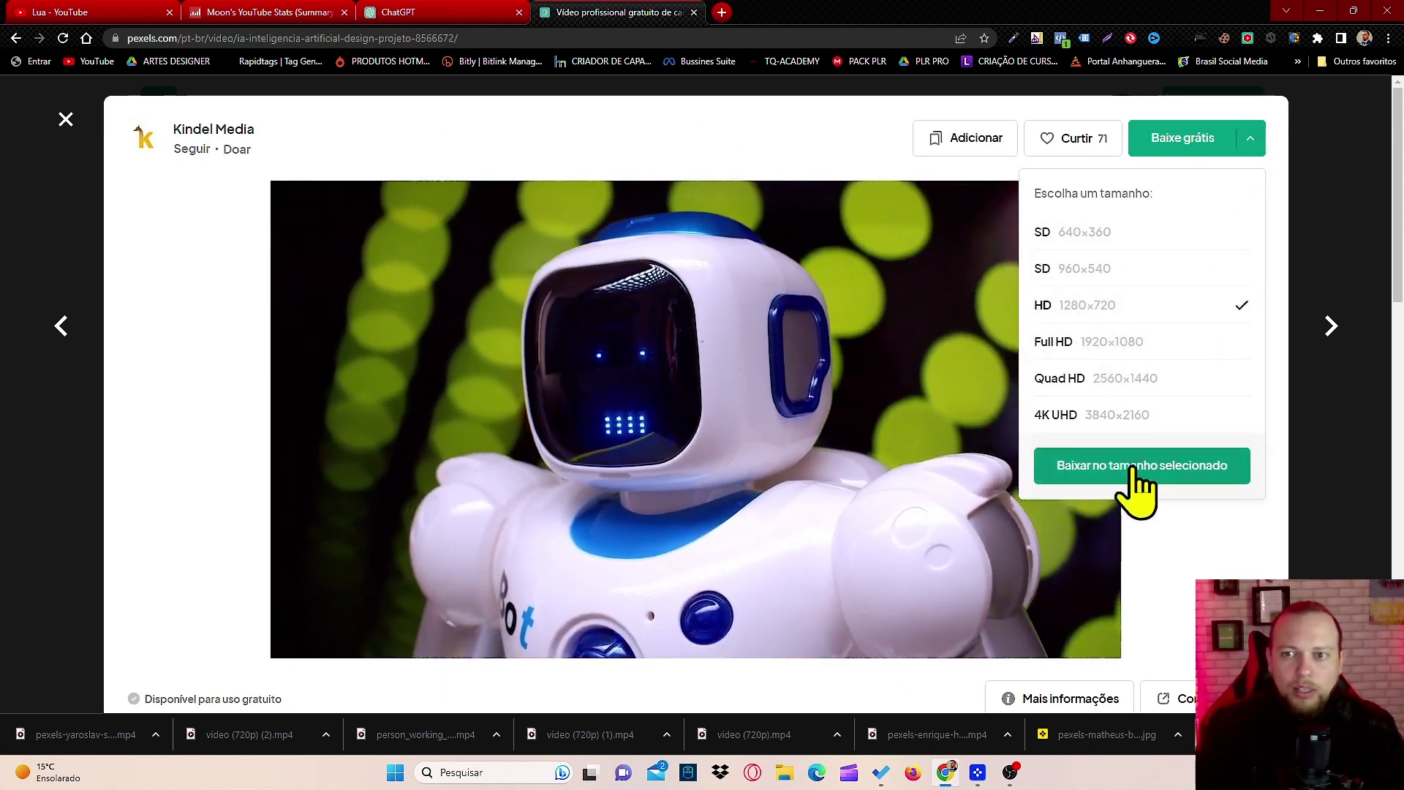
left_click(1138, 468)
left_click(1353, 263)
scroll(1192, 321, "down", 4)
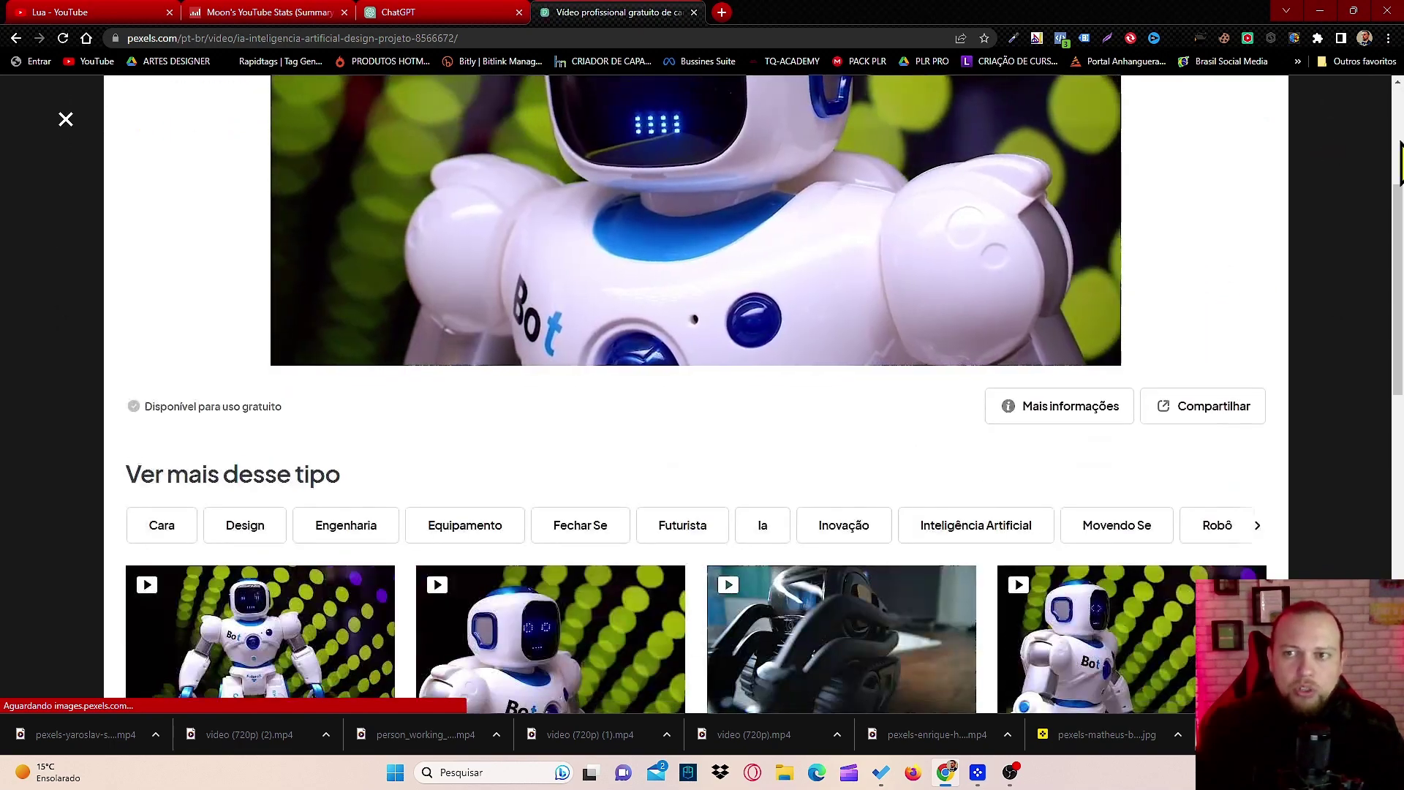
left_click(1338, 188)
Look through the remaining "inteligência artificial" video results for more clips that suit the script
scroll(449, 376, "down", 8)
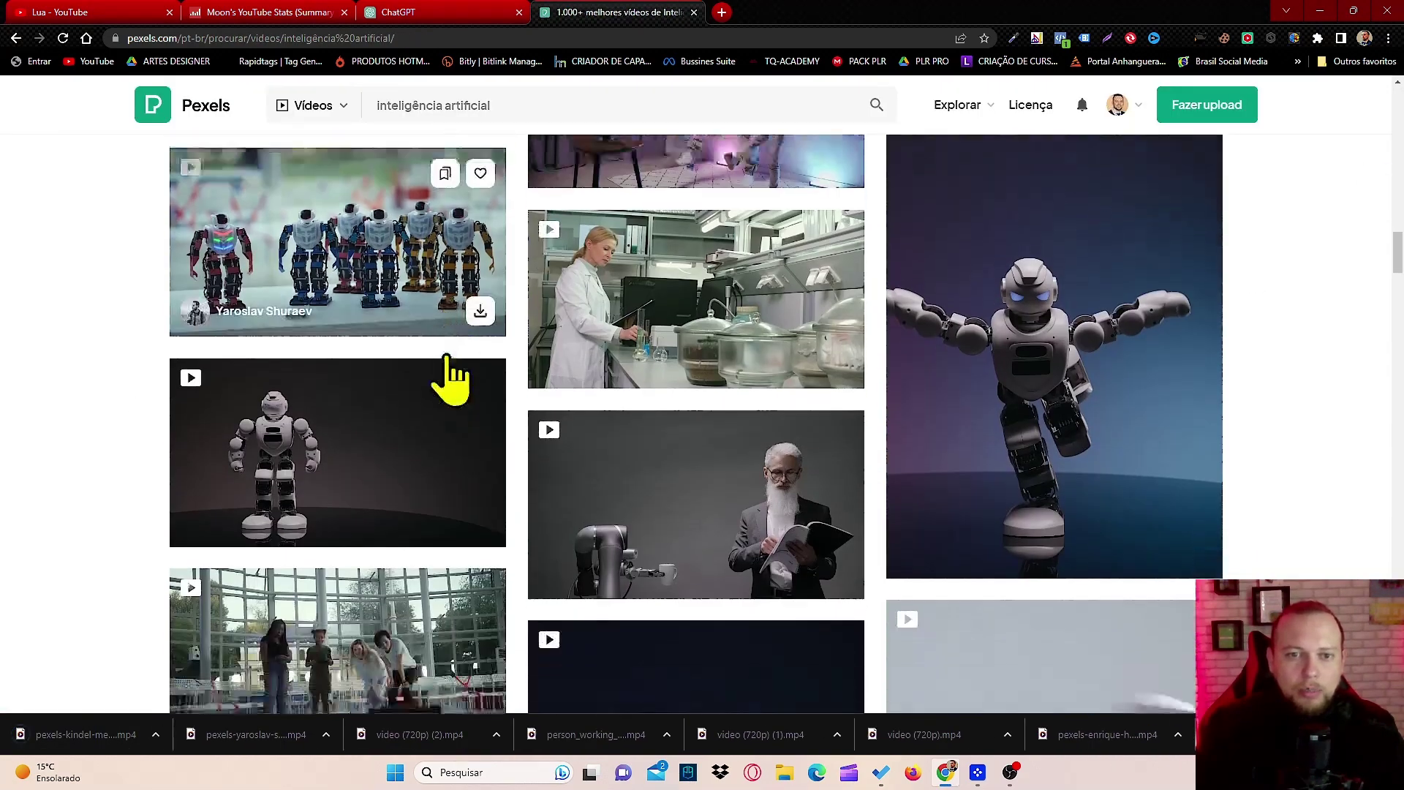
scroll(454, 376, "down", 7)
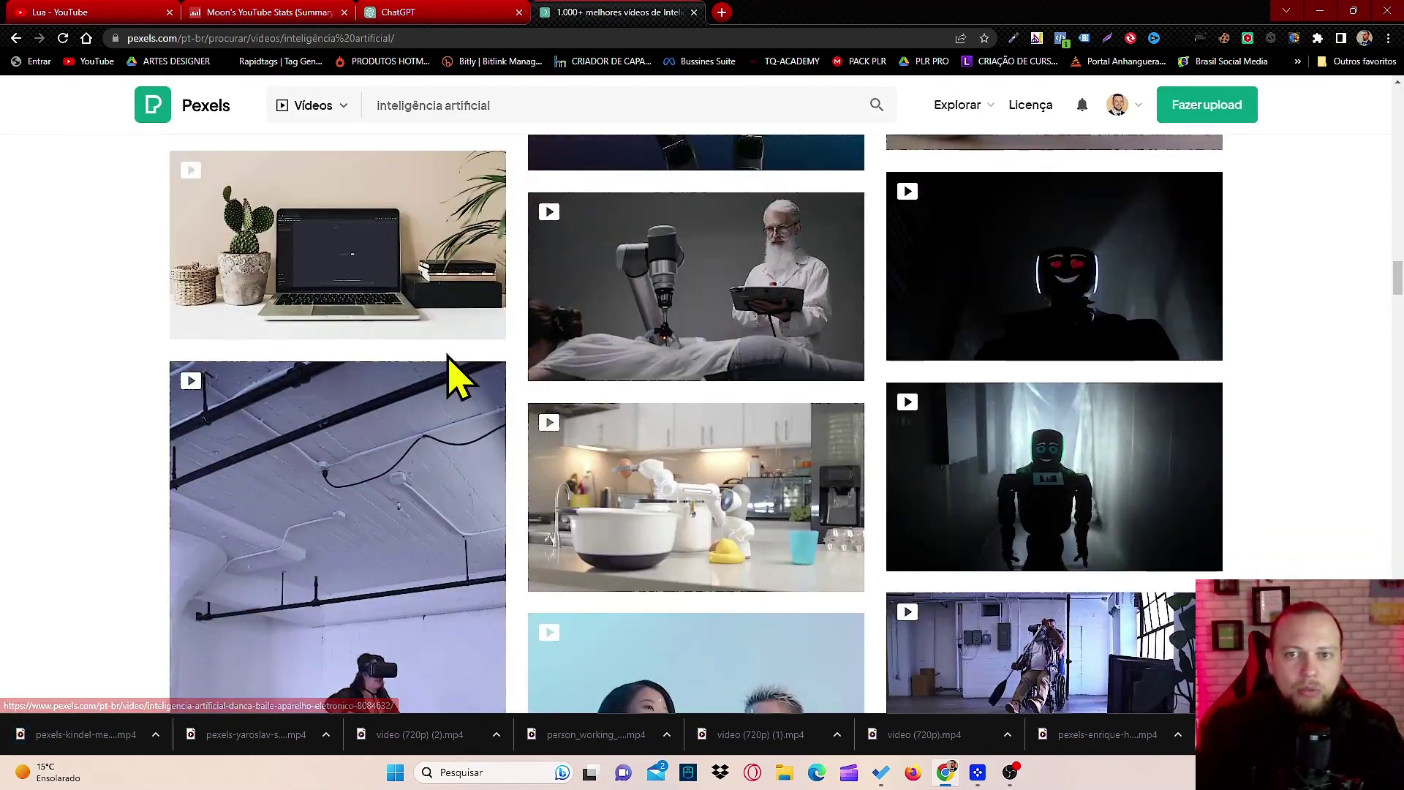
mouse_move(494, 281)
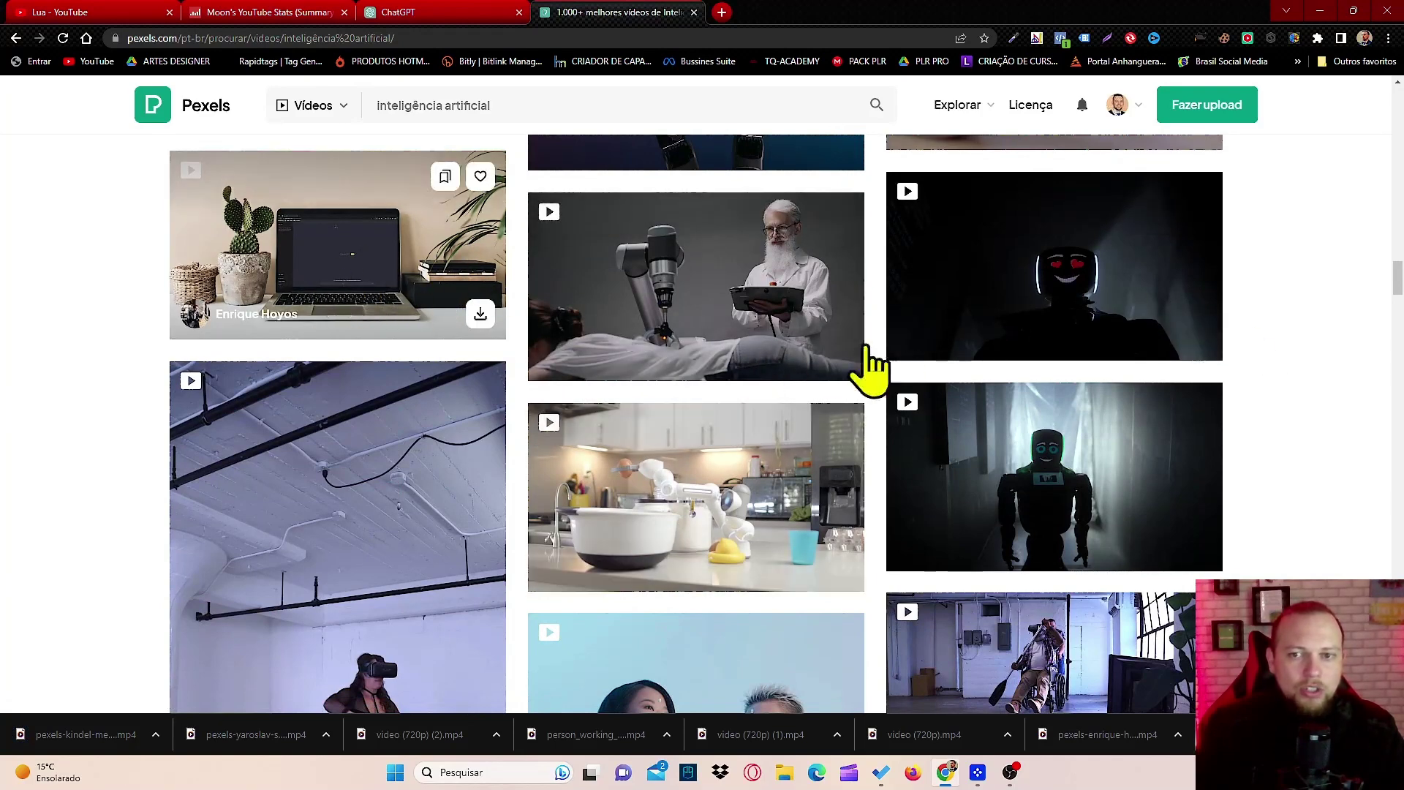
scroll(870, 369, "down", 6)
scroll(978, 370, "up", 6)
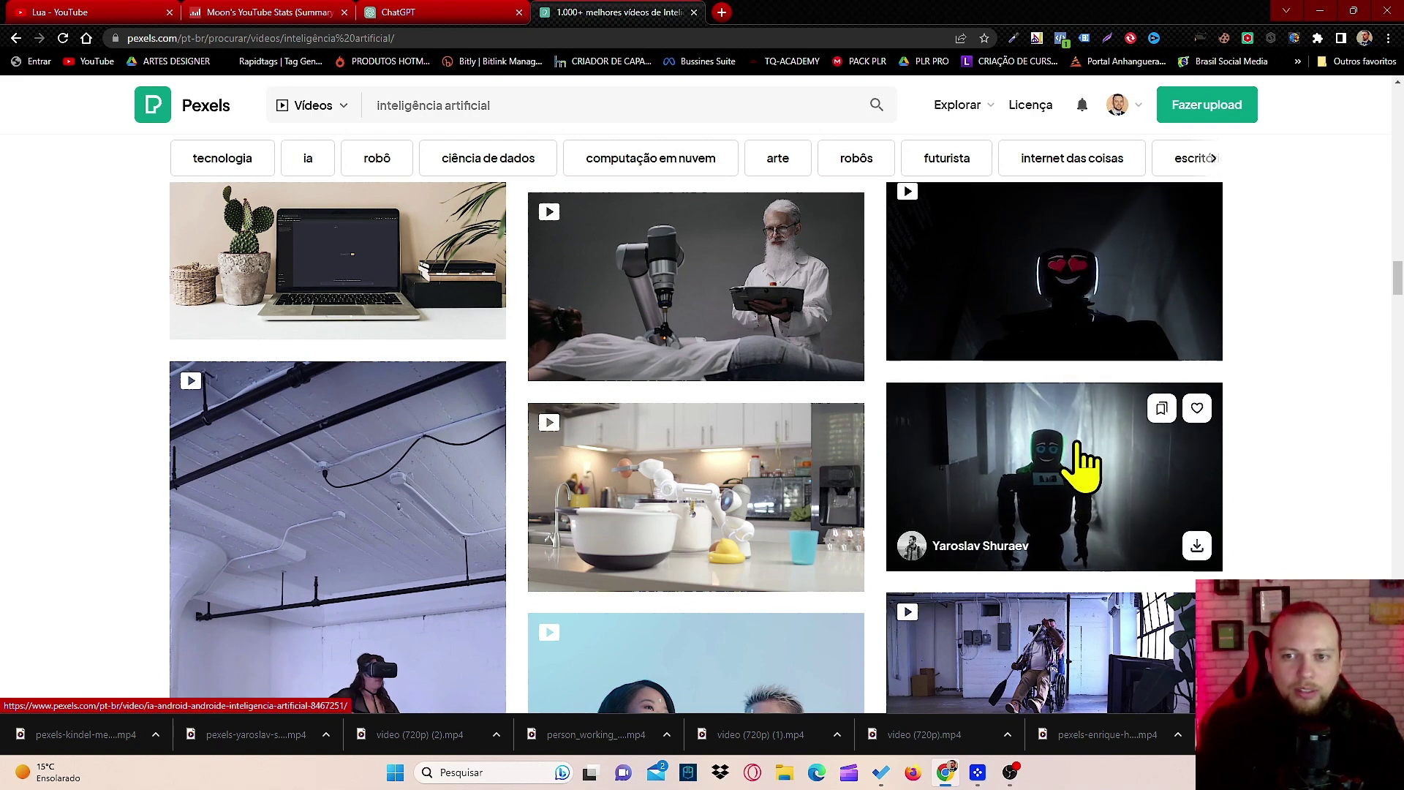
scroll(1083, 461, "down", 9)
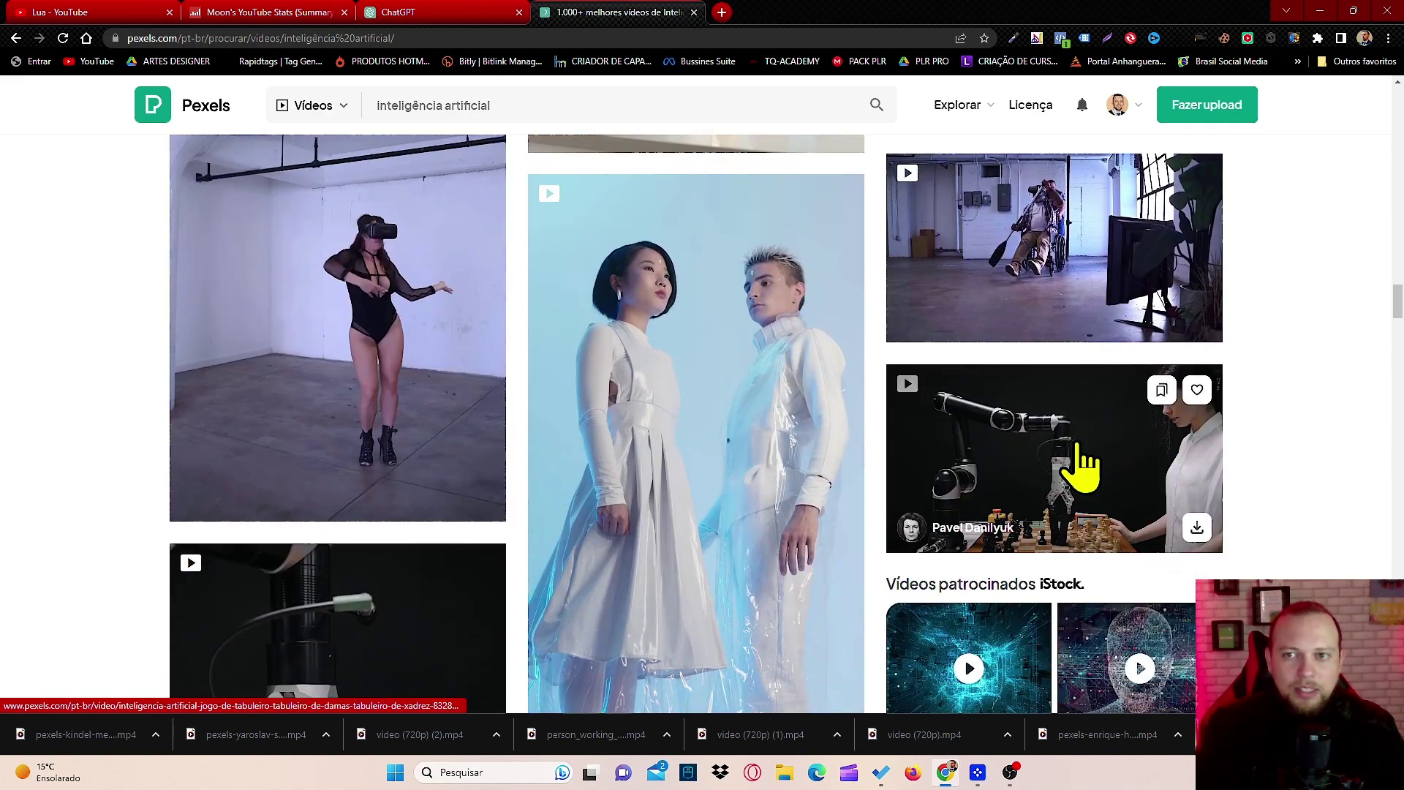
scroll(1083, 465, "down", 7)
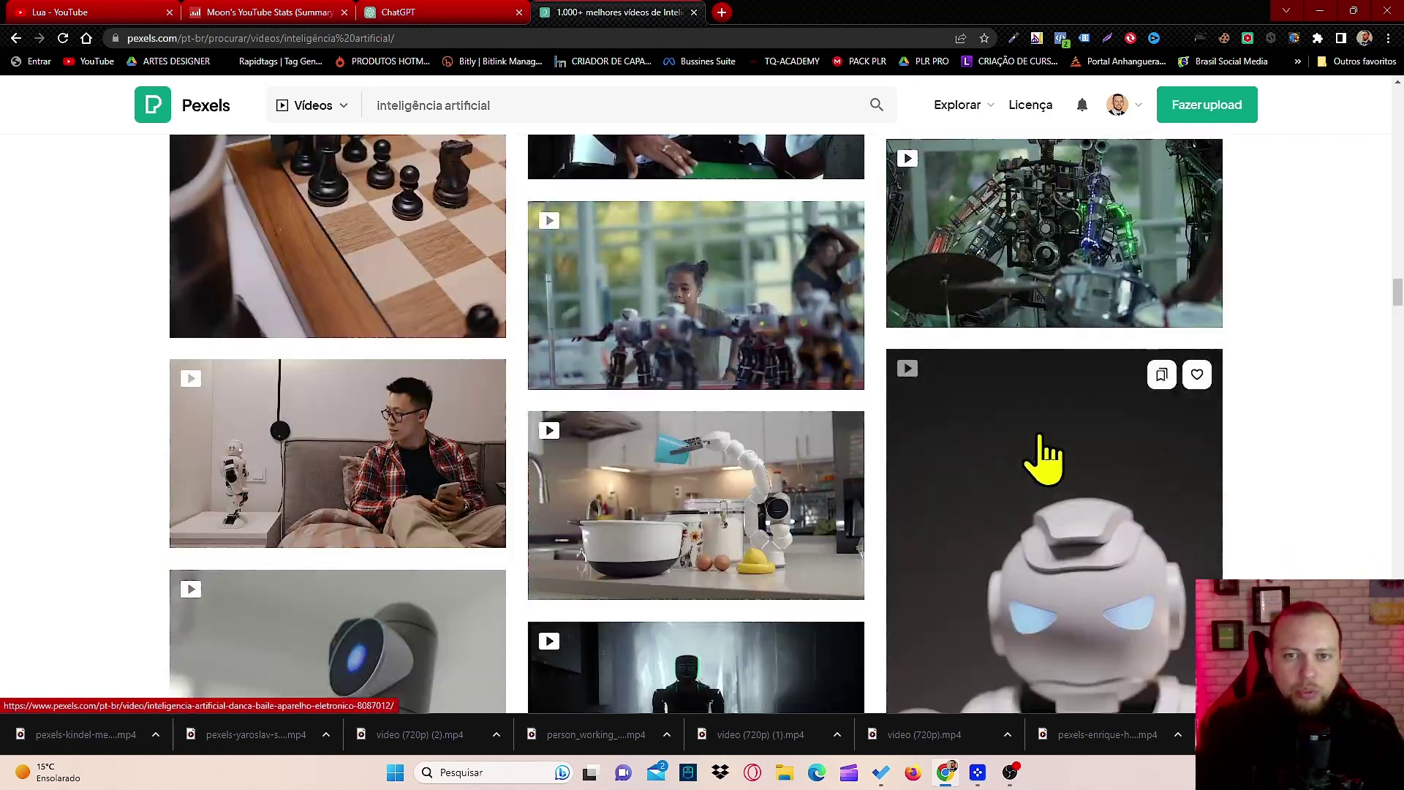
scroll(1040, 438, "down", 2)
scroll(613, 395, "down", 12)
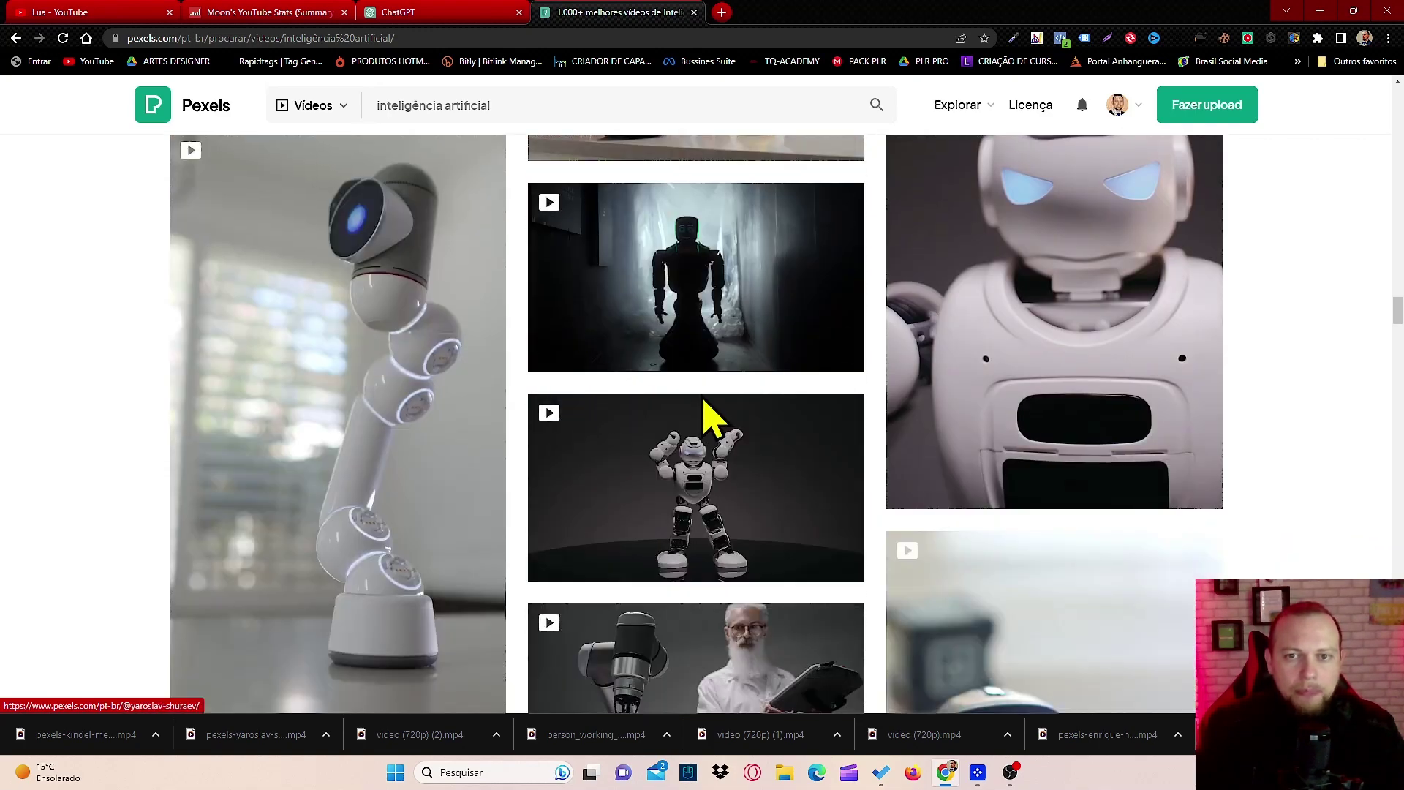
scroll(704, 419, "down", 4)
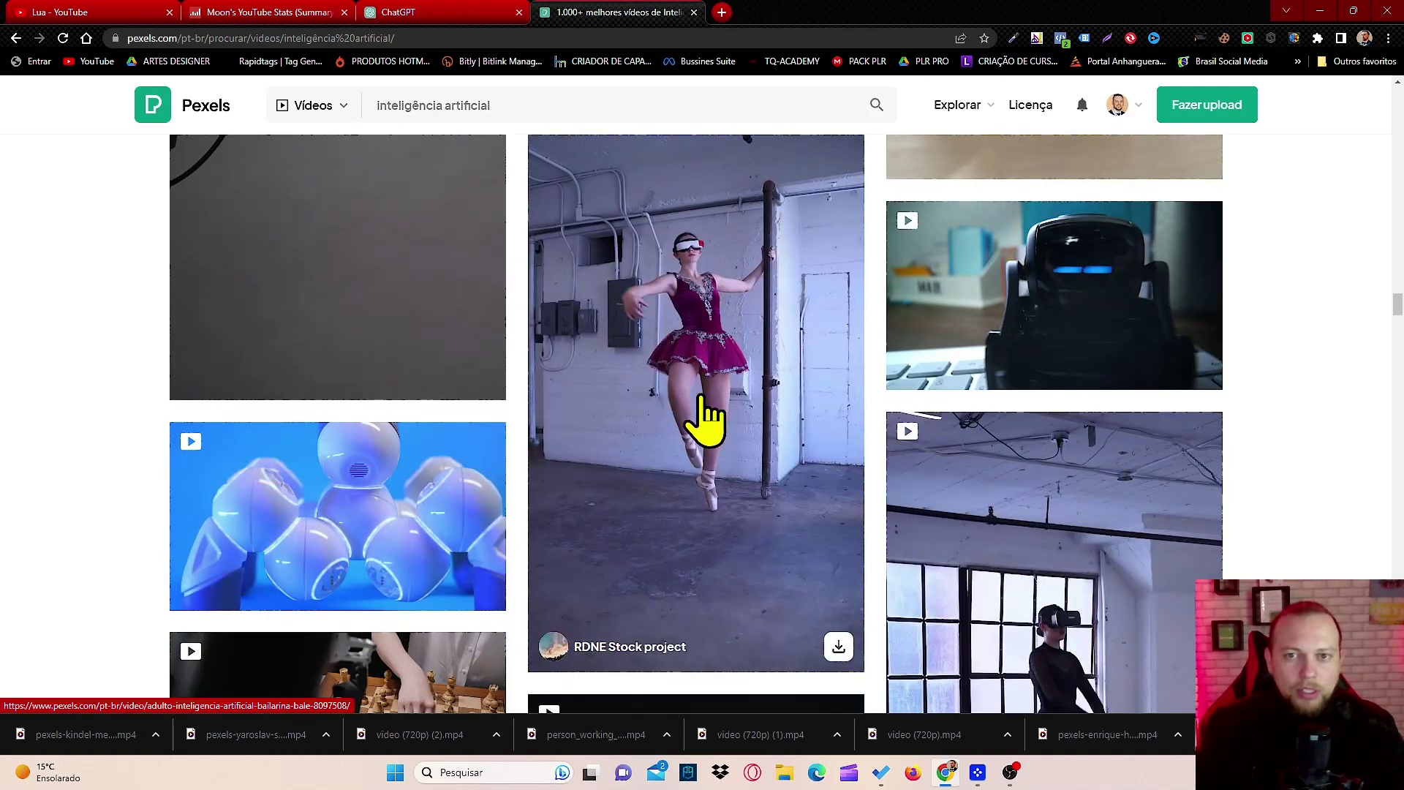
scroll(705, 421, "down", 4)
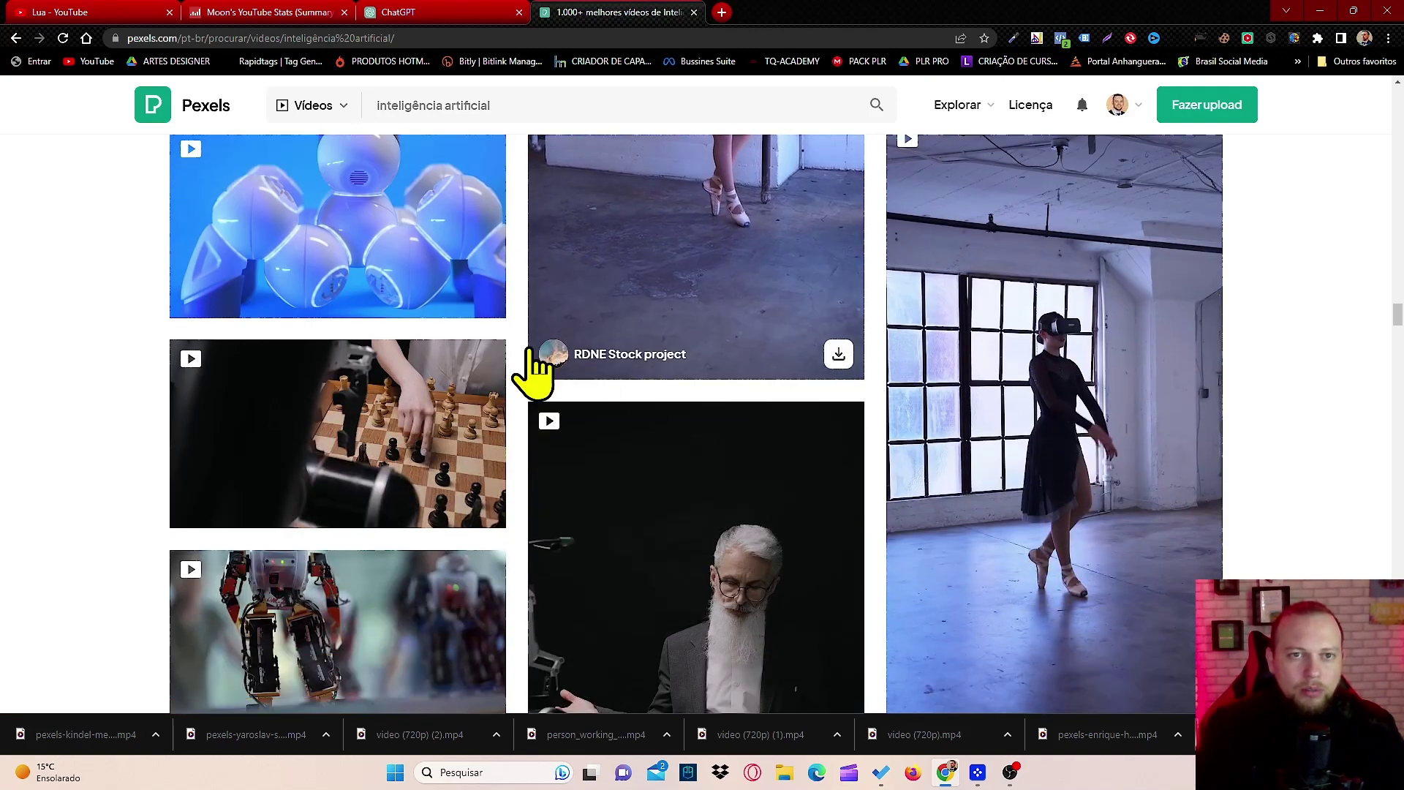
scroll(423, 336, "down", 10)
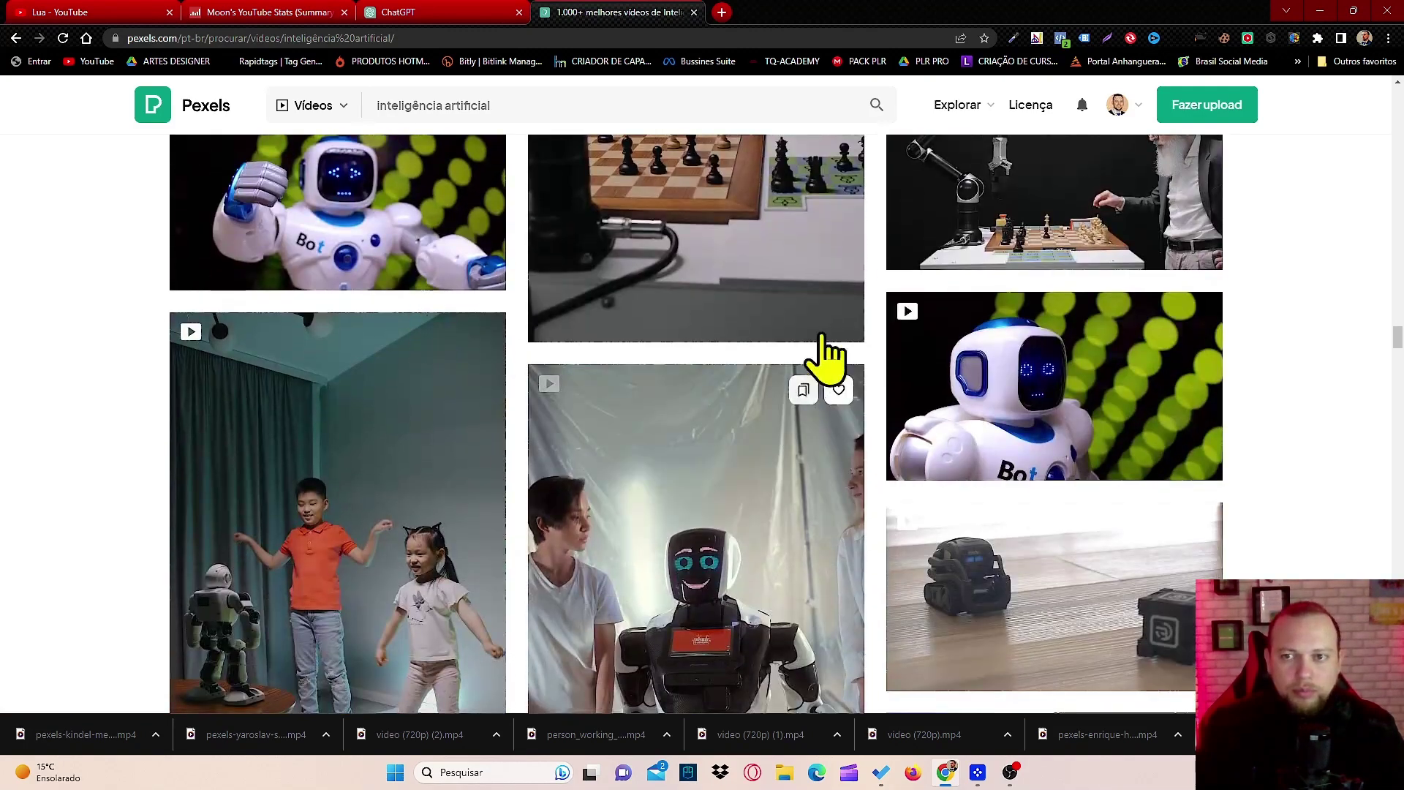
scroll(727, 360, "down", 3)
scroll(668, 305, "down", 8)
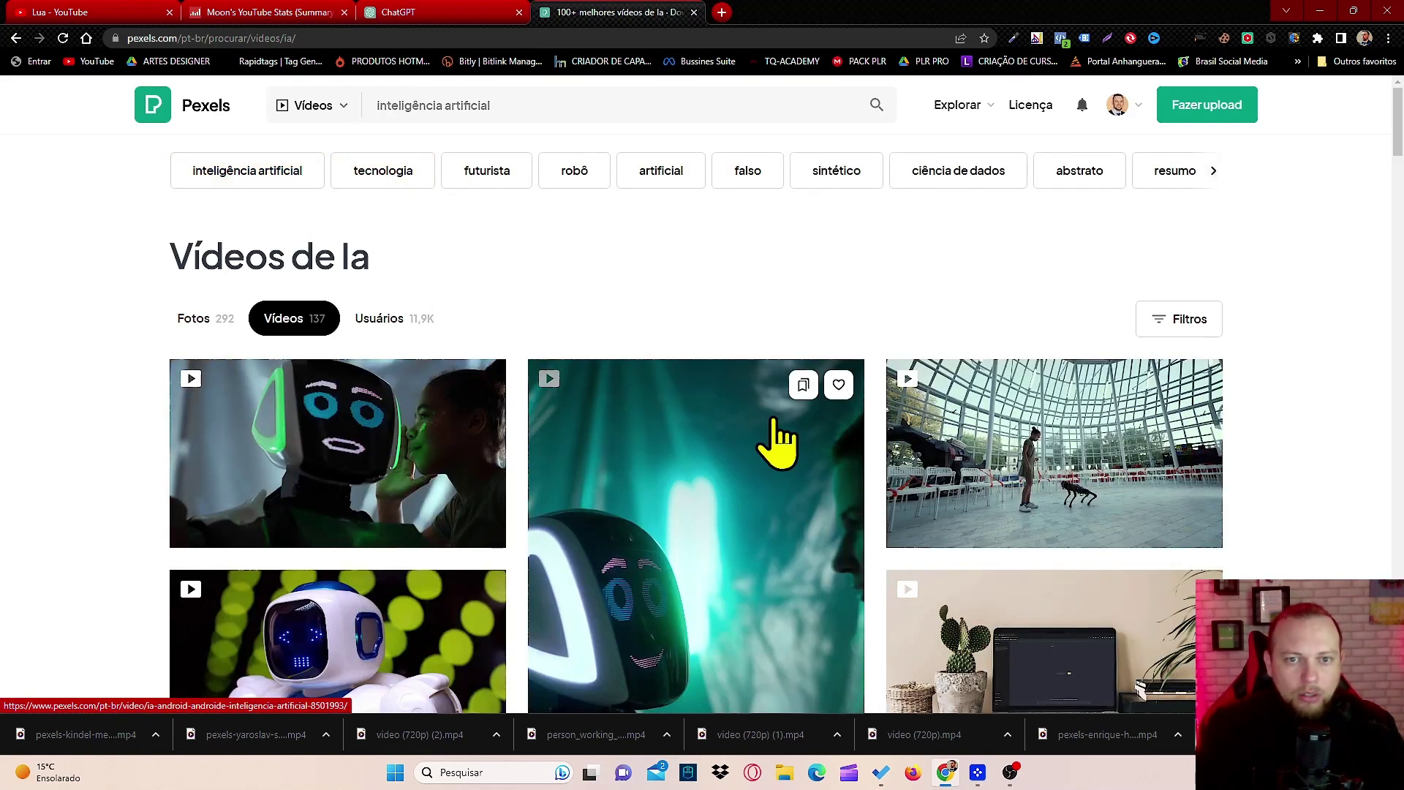
Look through the free videos for the related term "ia" for further usable clips
scroll(714, 439, "down", 12)
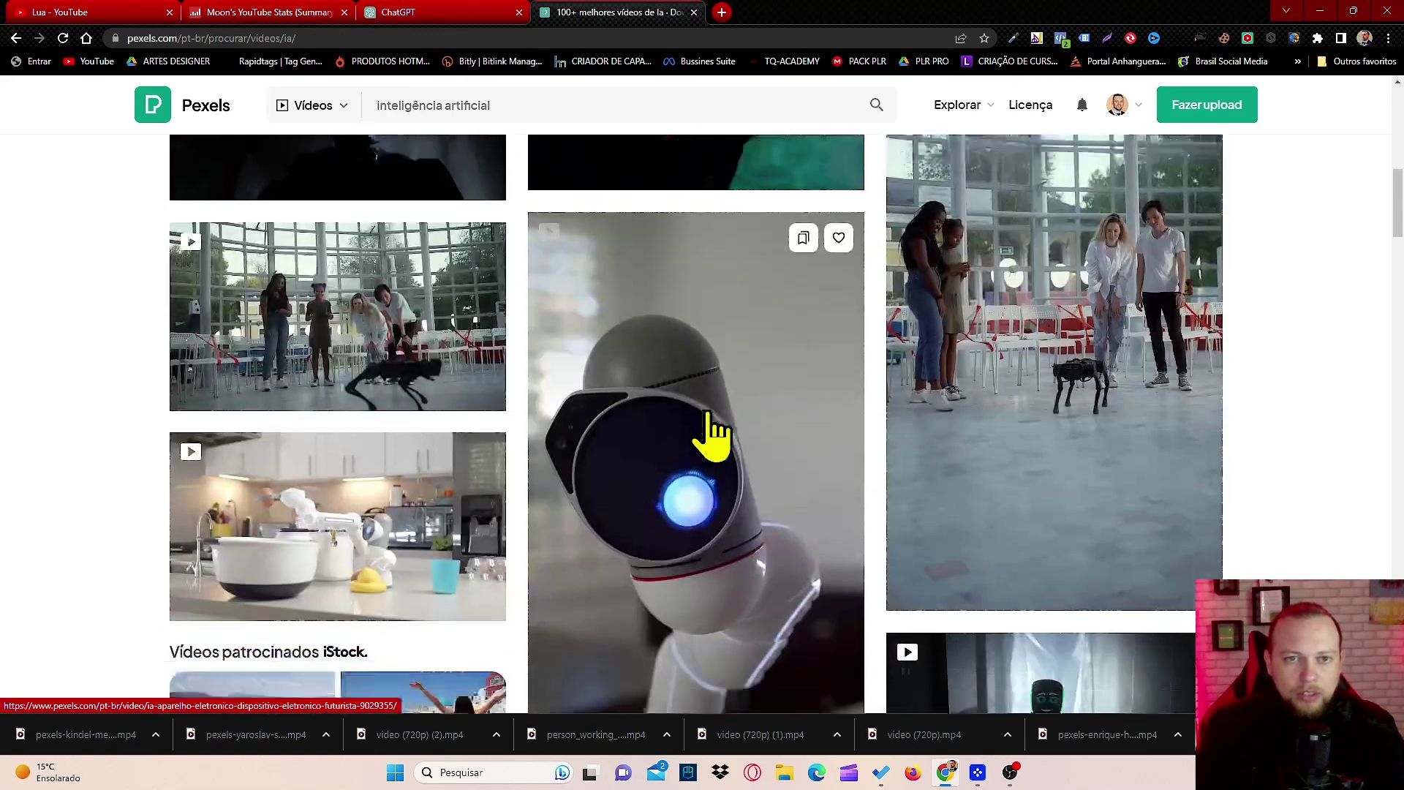
scroll(714, 439, "down", 18)
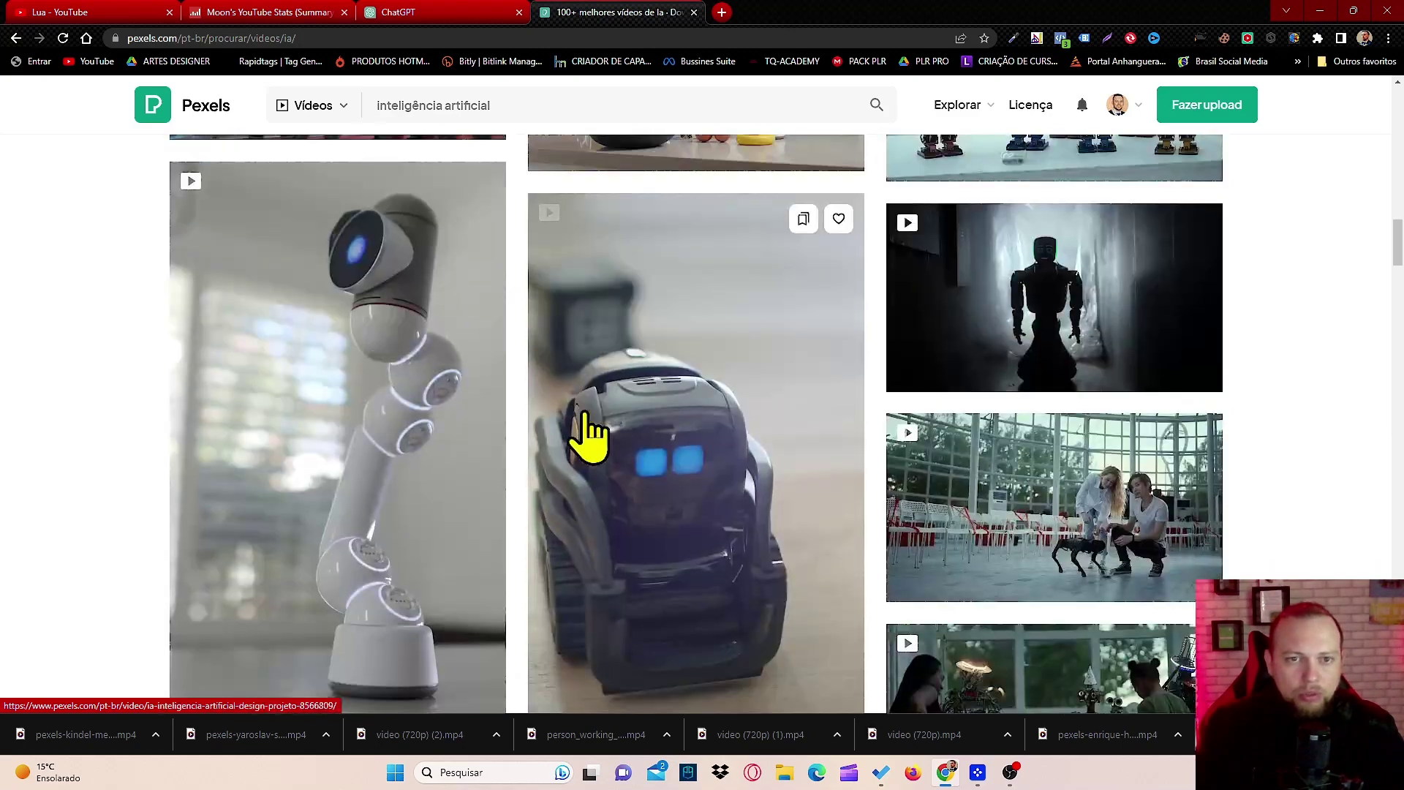
scroll(941, 493, "down", 5)
scroll(940, 492, "up", 15)
scroll(928, 492, "down", 5)
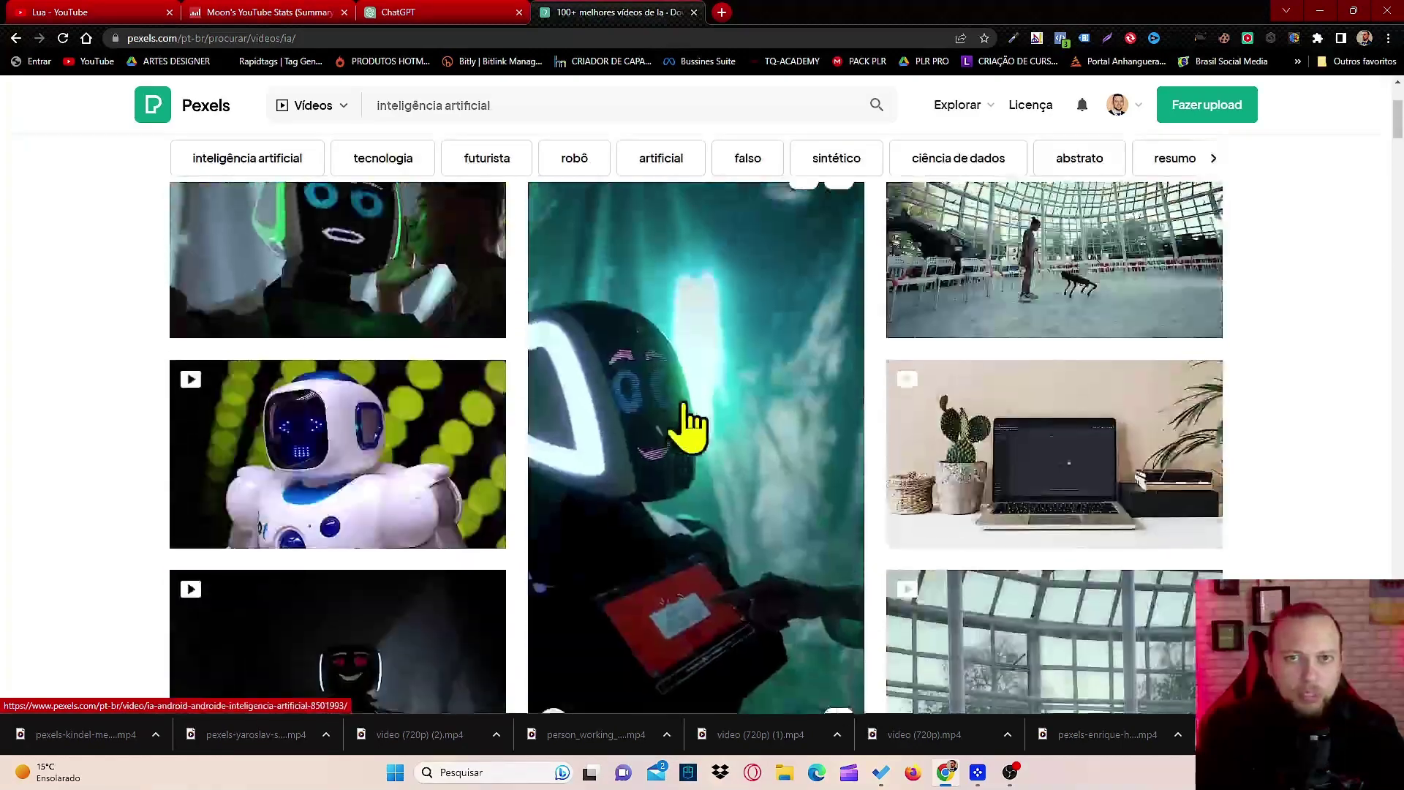
scroll(687, 424, "up", 3)
Look through the free videos for the related term "futurista" for a clip that suits the script
left_click(505, 198)
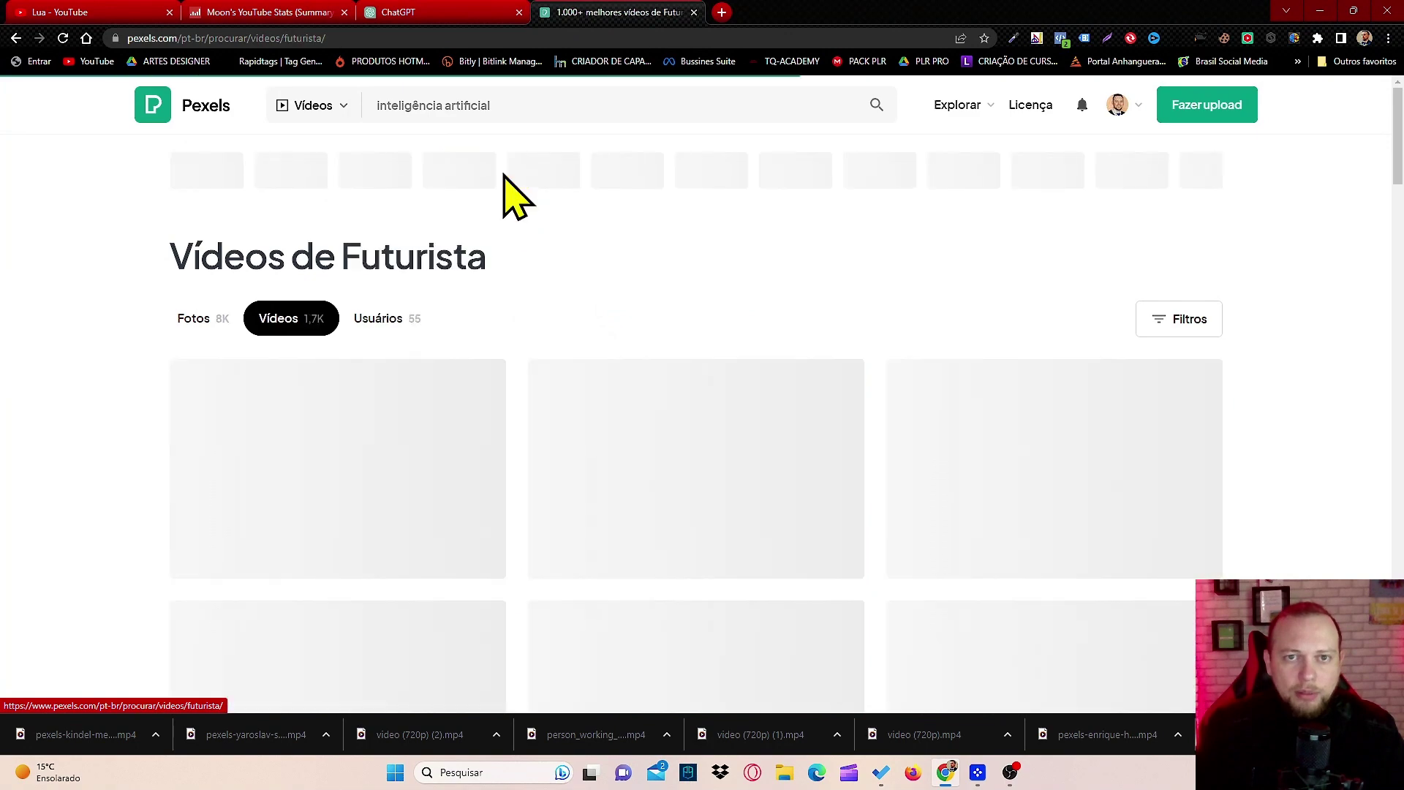
scroll(618, 370, "down", 4)
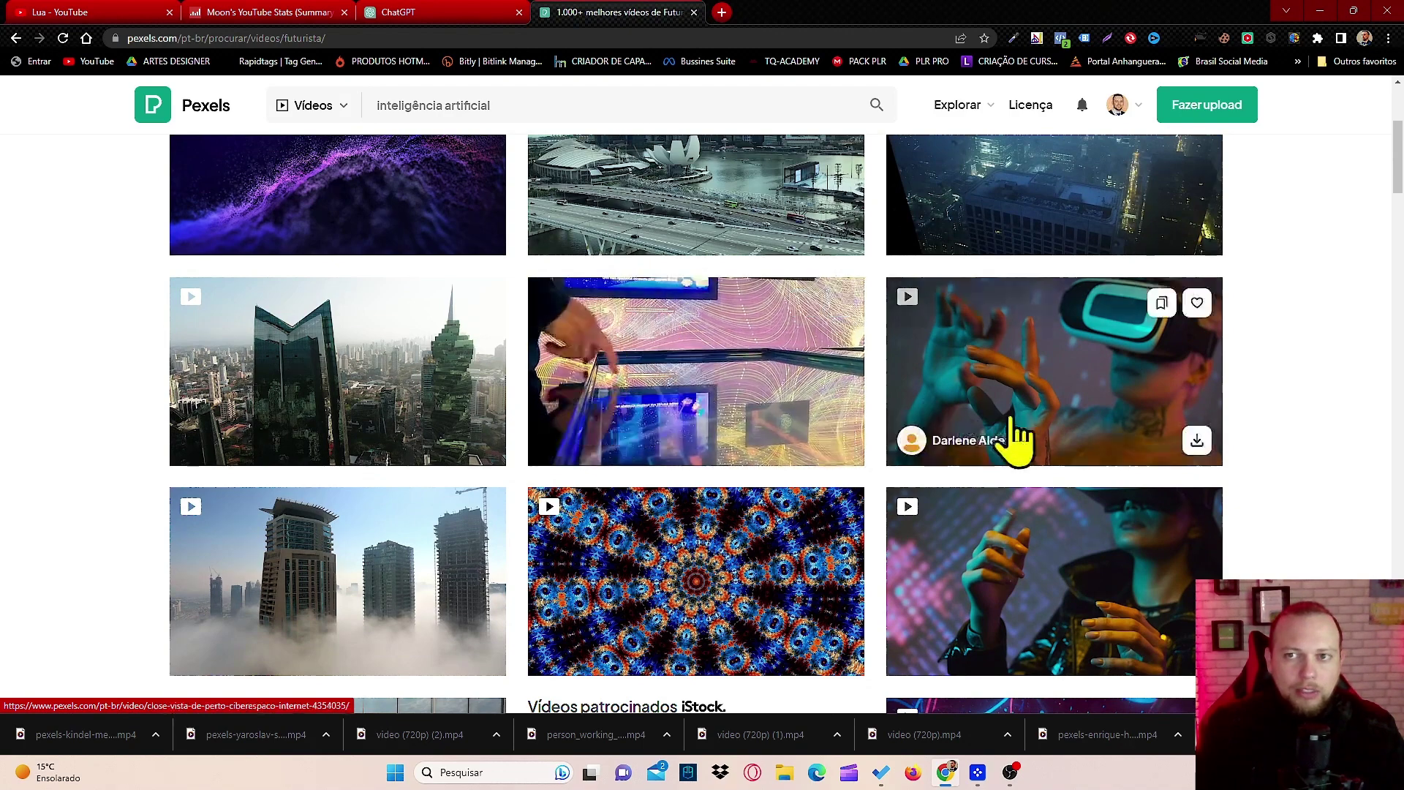
scroll(1017, 439, "up", 3)
scroll(1087, 570, "down", 2)
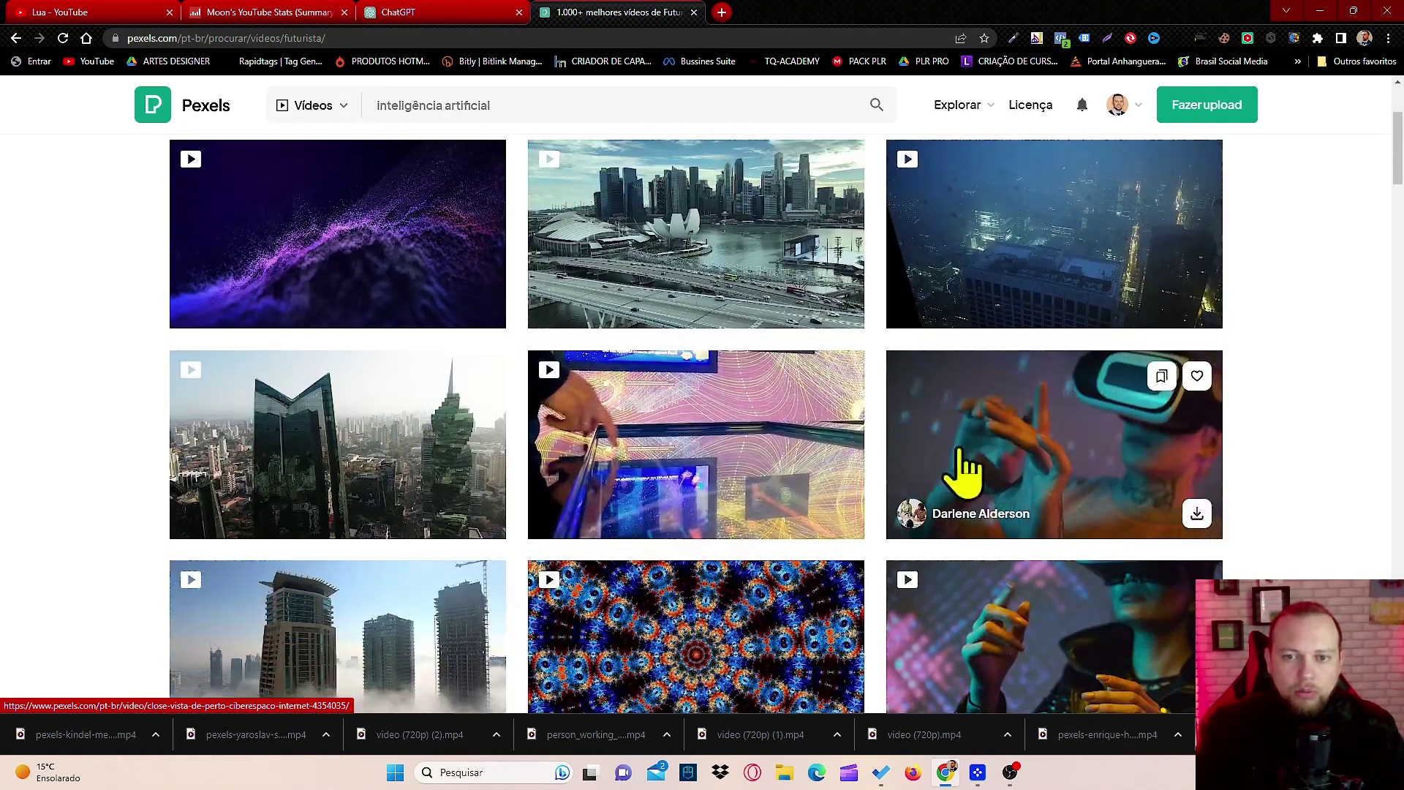
scroll(964, 471, "down", 1)
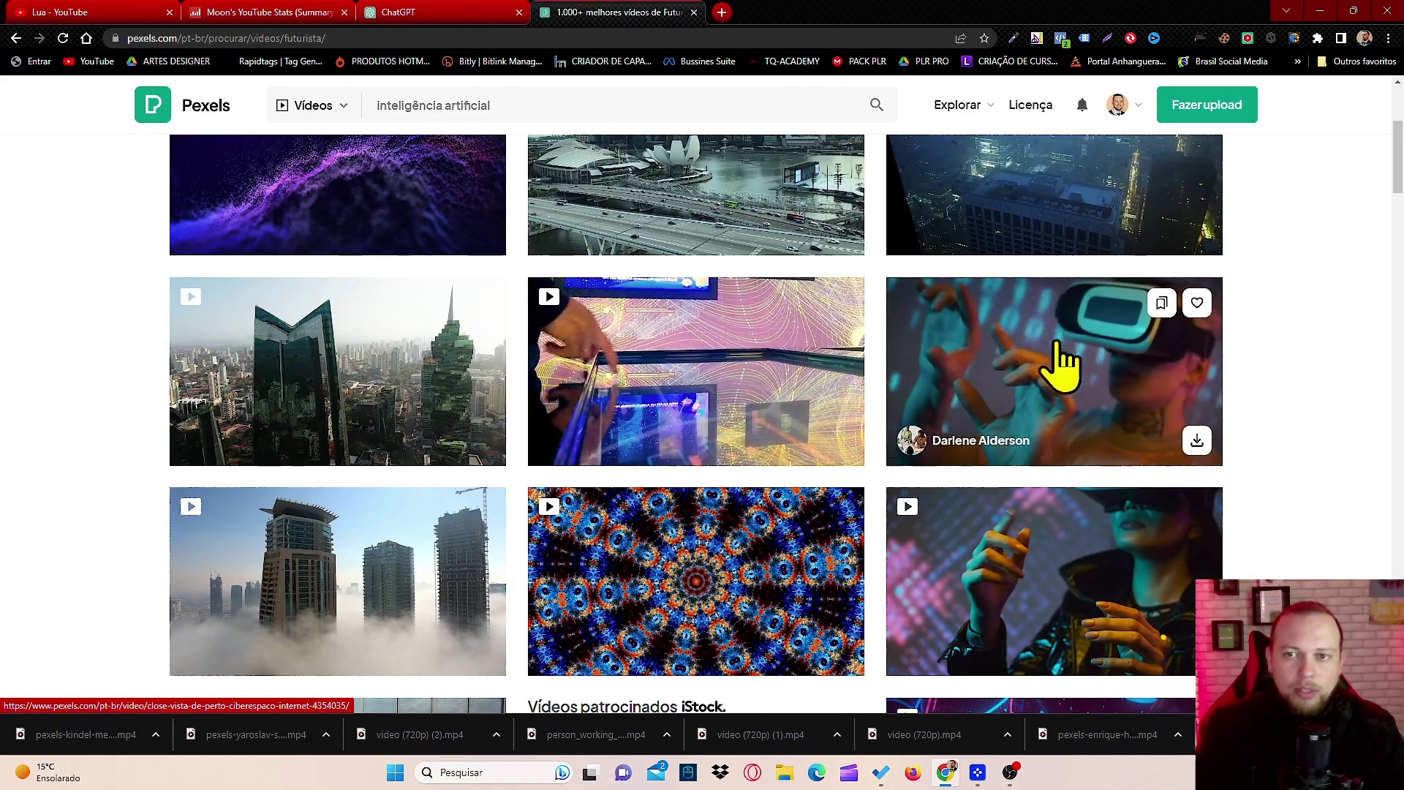
scroll(984, 365, "down", 6)
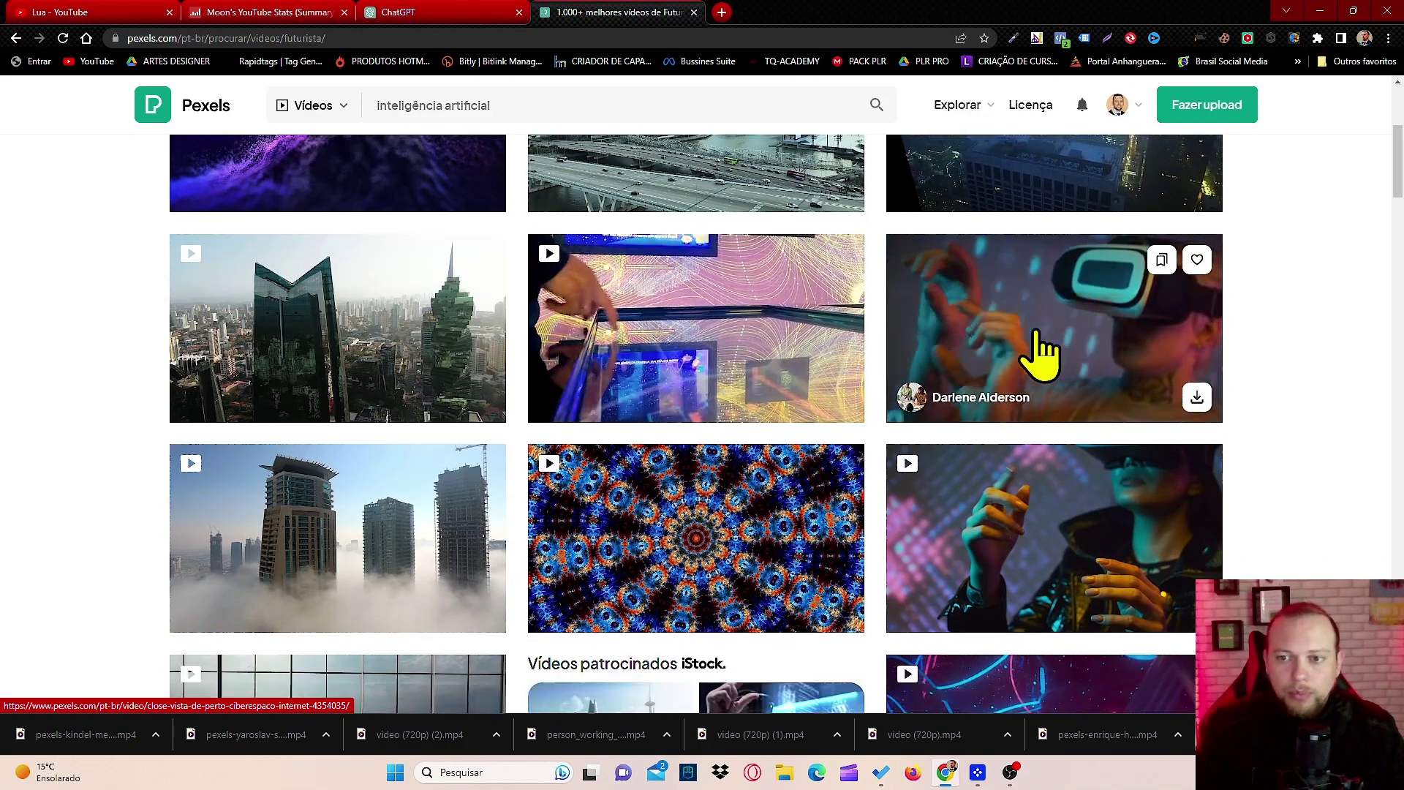
scroll(781, 388, "up", 6)
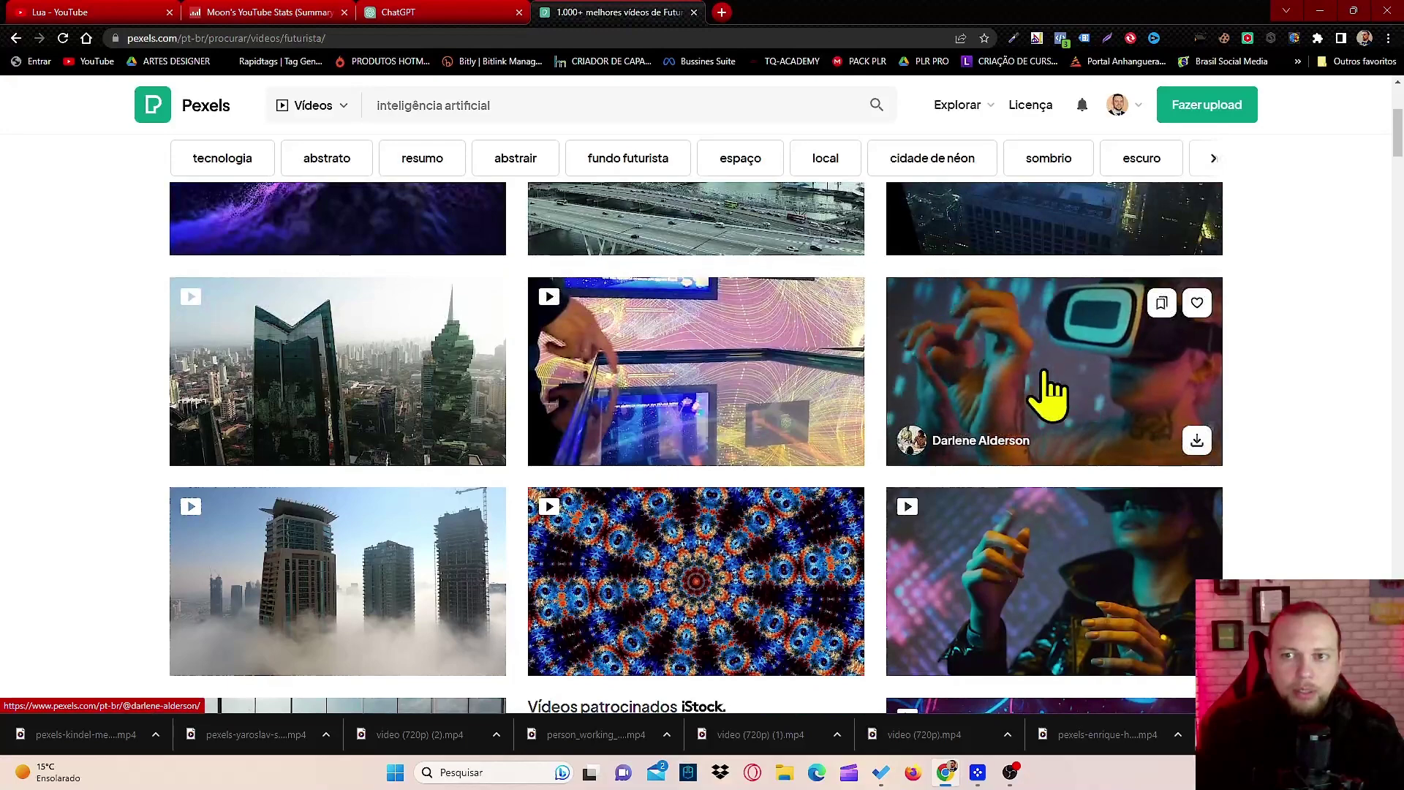
Download the video of the person gesturing in a VR headset in HD size, 1280×720, and close its page
left_click(1053, 395)
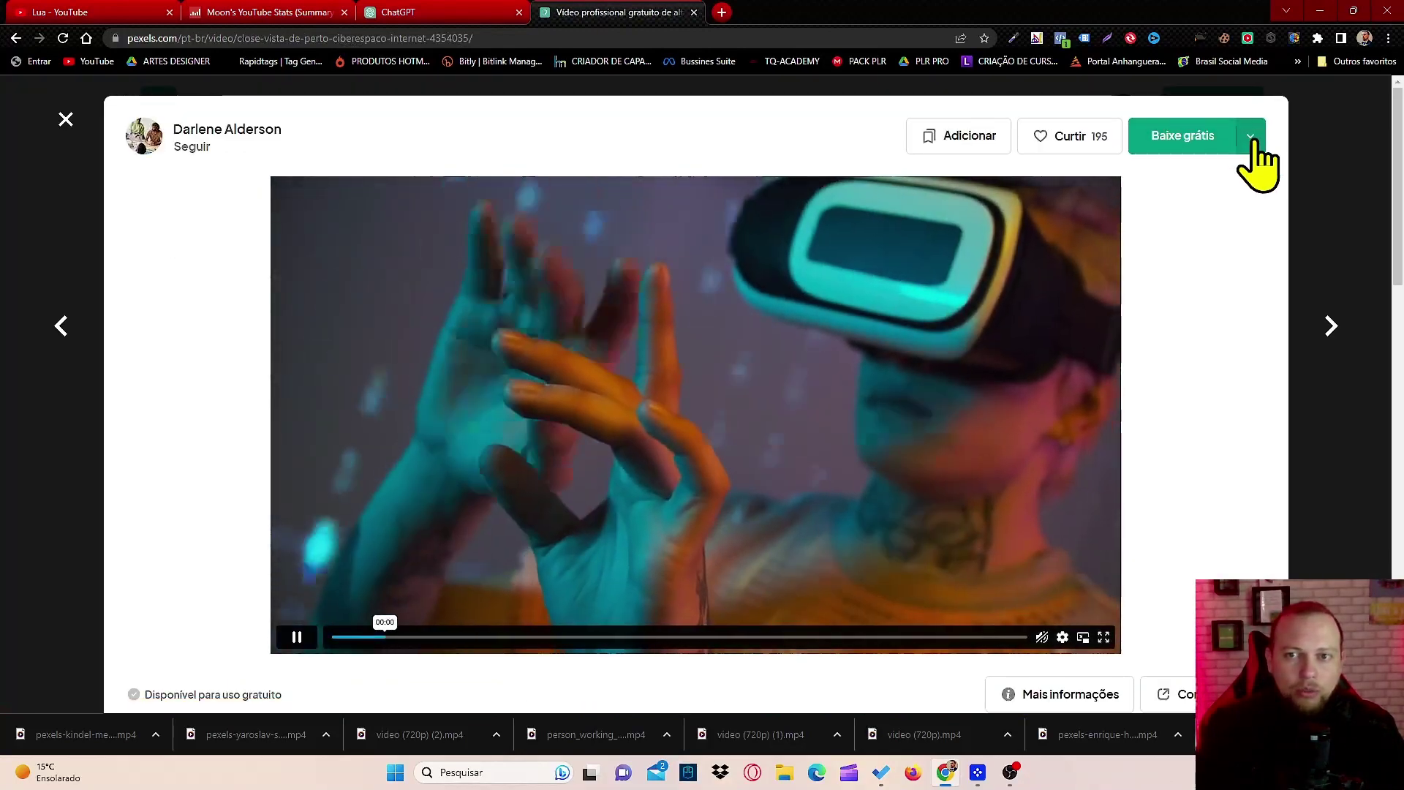
left_click(1251, 138)
left_click(1089, 344)
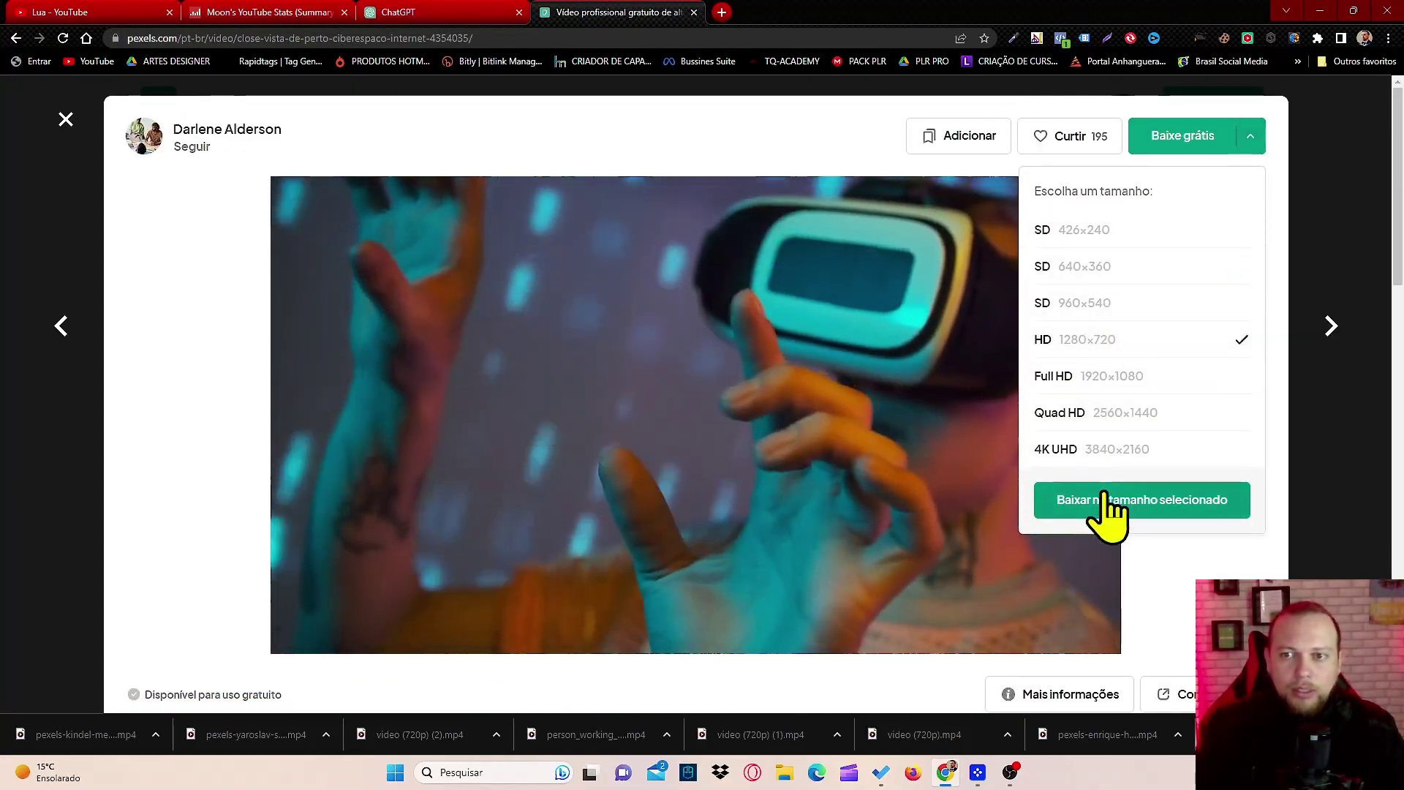
left_click(1110, 510)
left_click(1350, 203)
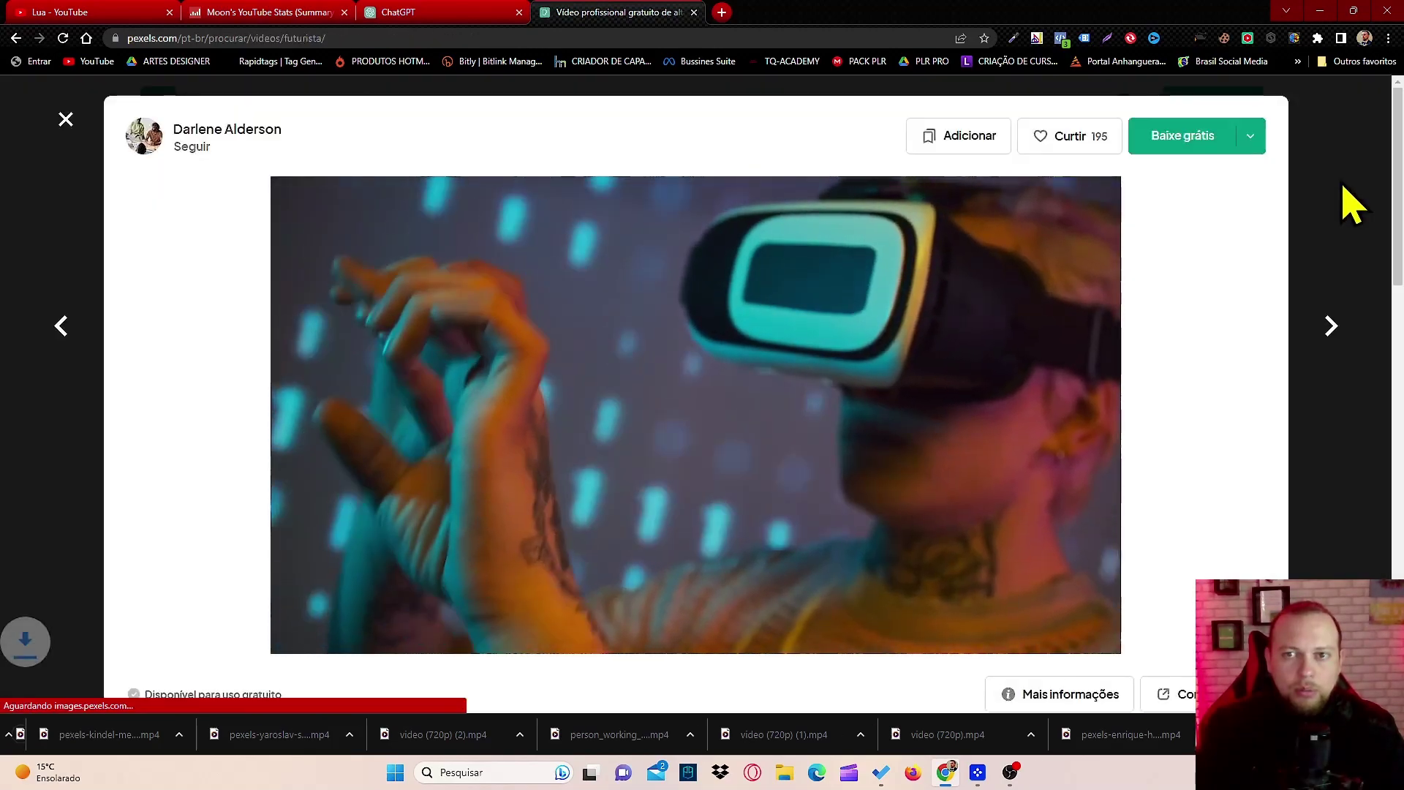
left_click(1350, 203)
Download the "futurista" video of high-rise buildings rising out of fog in HD size, 1280×720
scroll(439, 424, "down", 2)
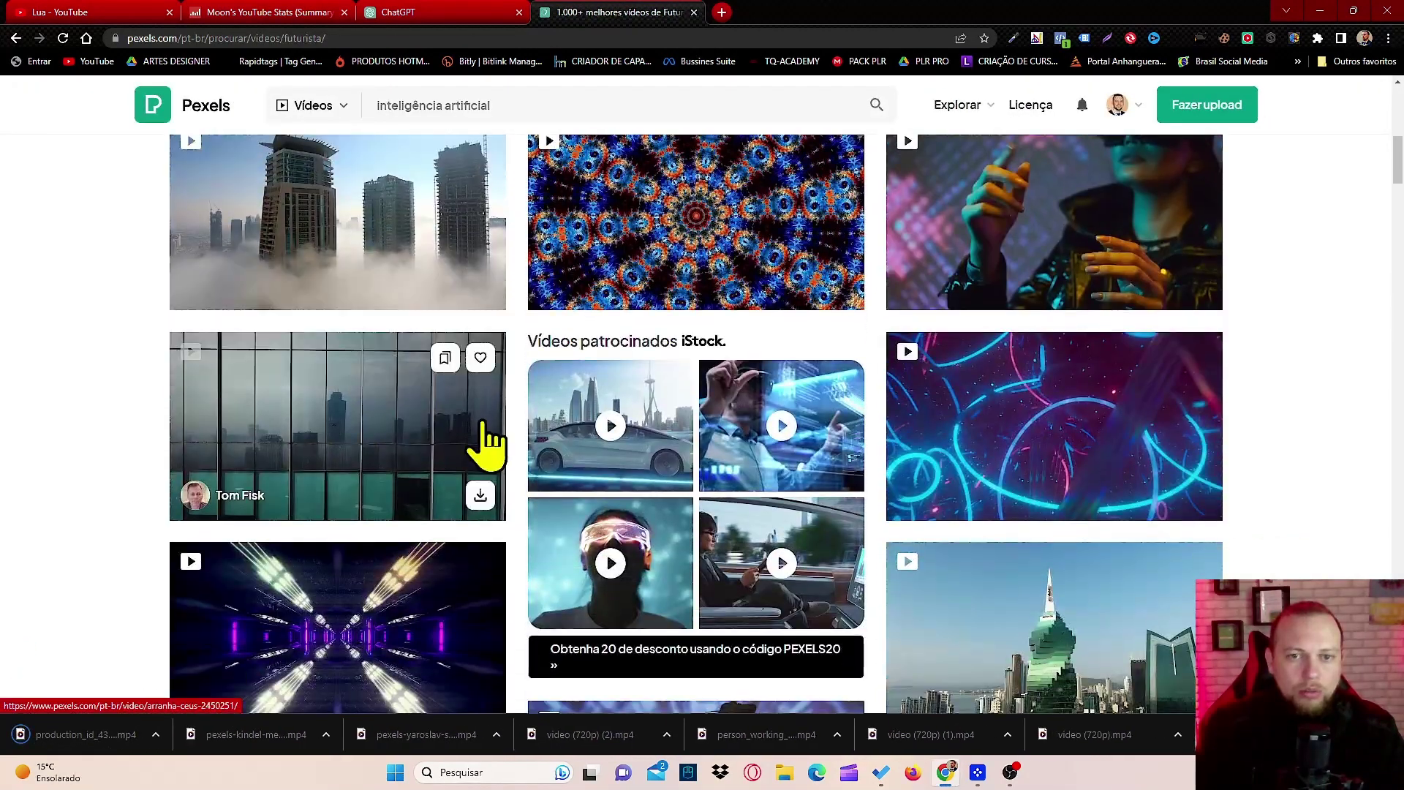
scroll(534, 424, "up", 3)
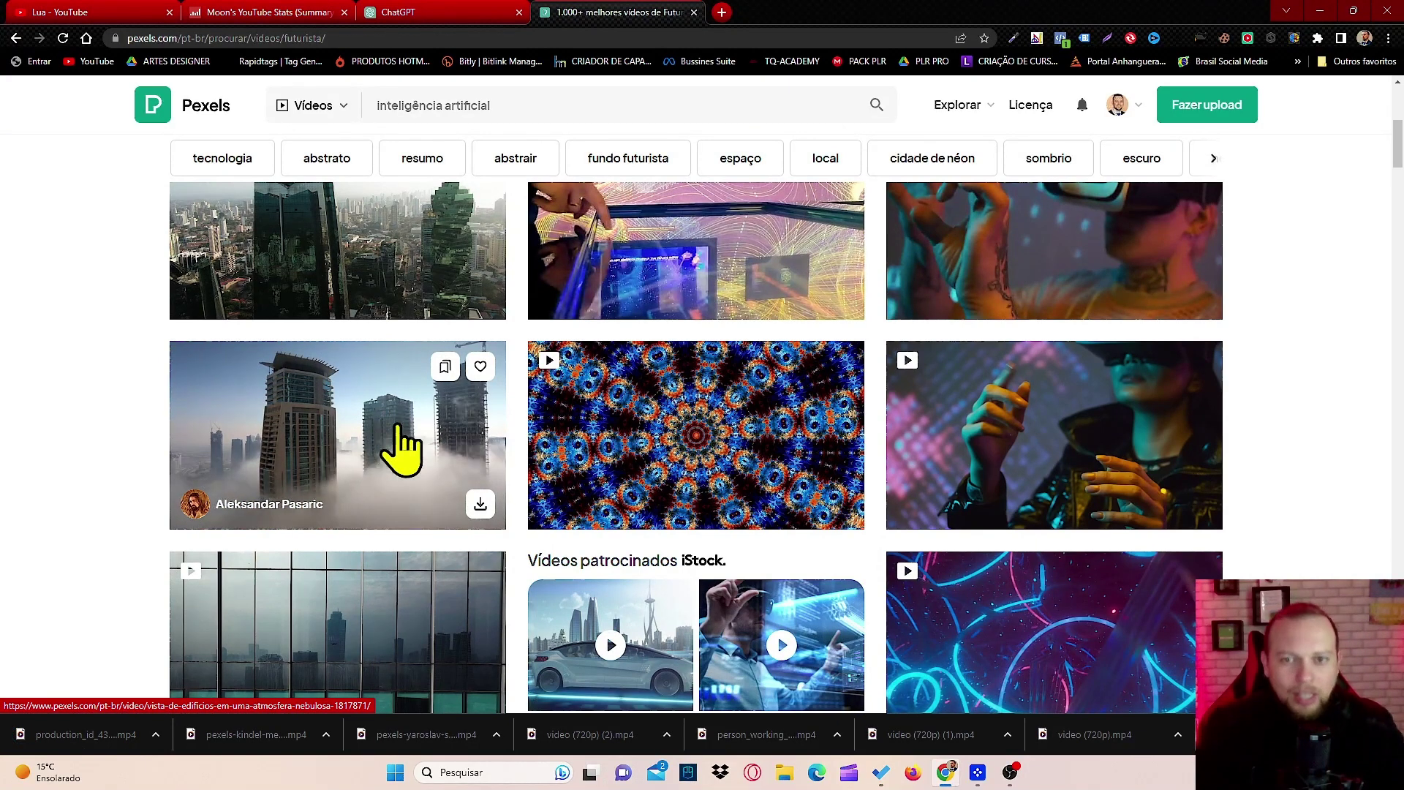
left_click(401, 446)
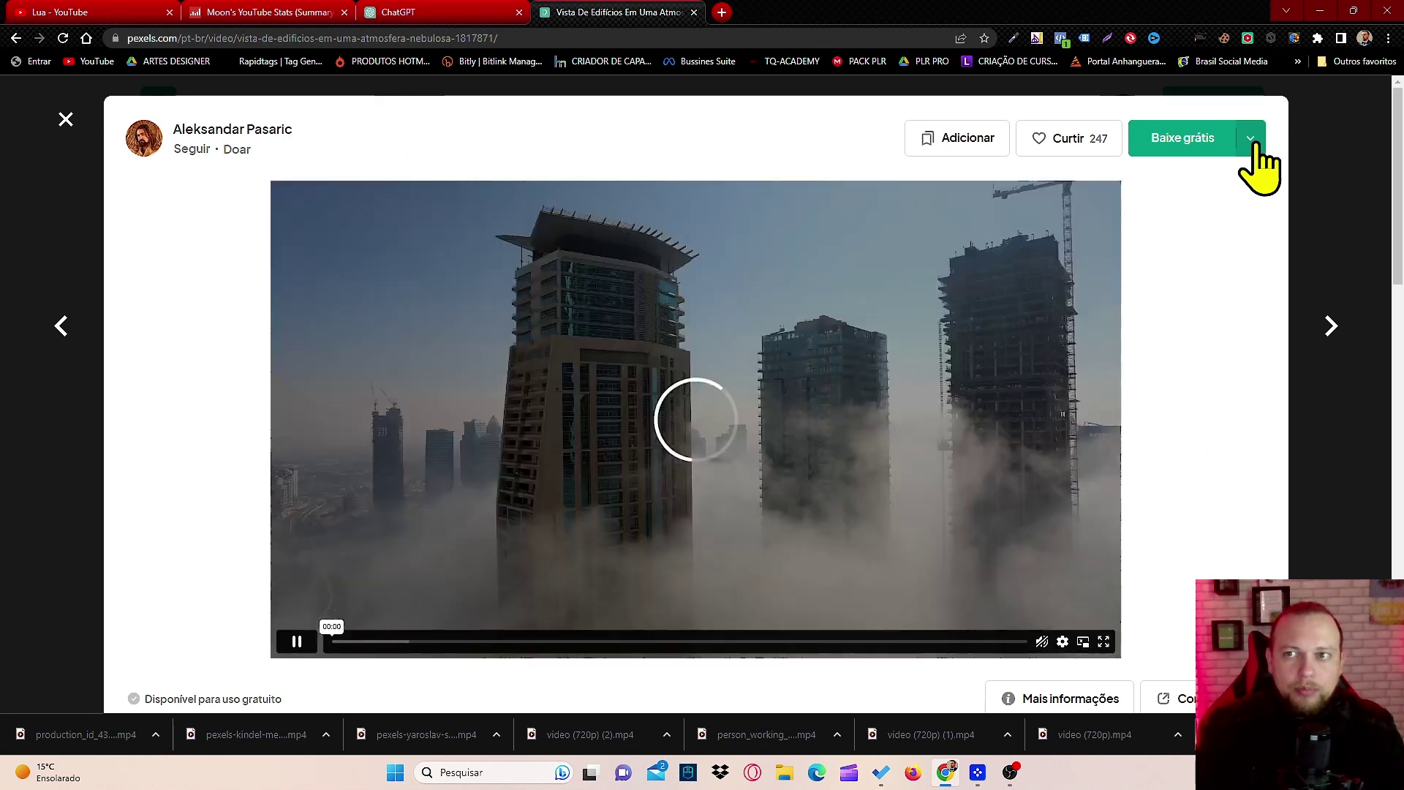
left_click(1252, 141)
left_click(1087, 307)
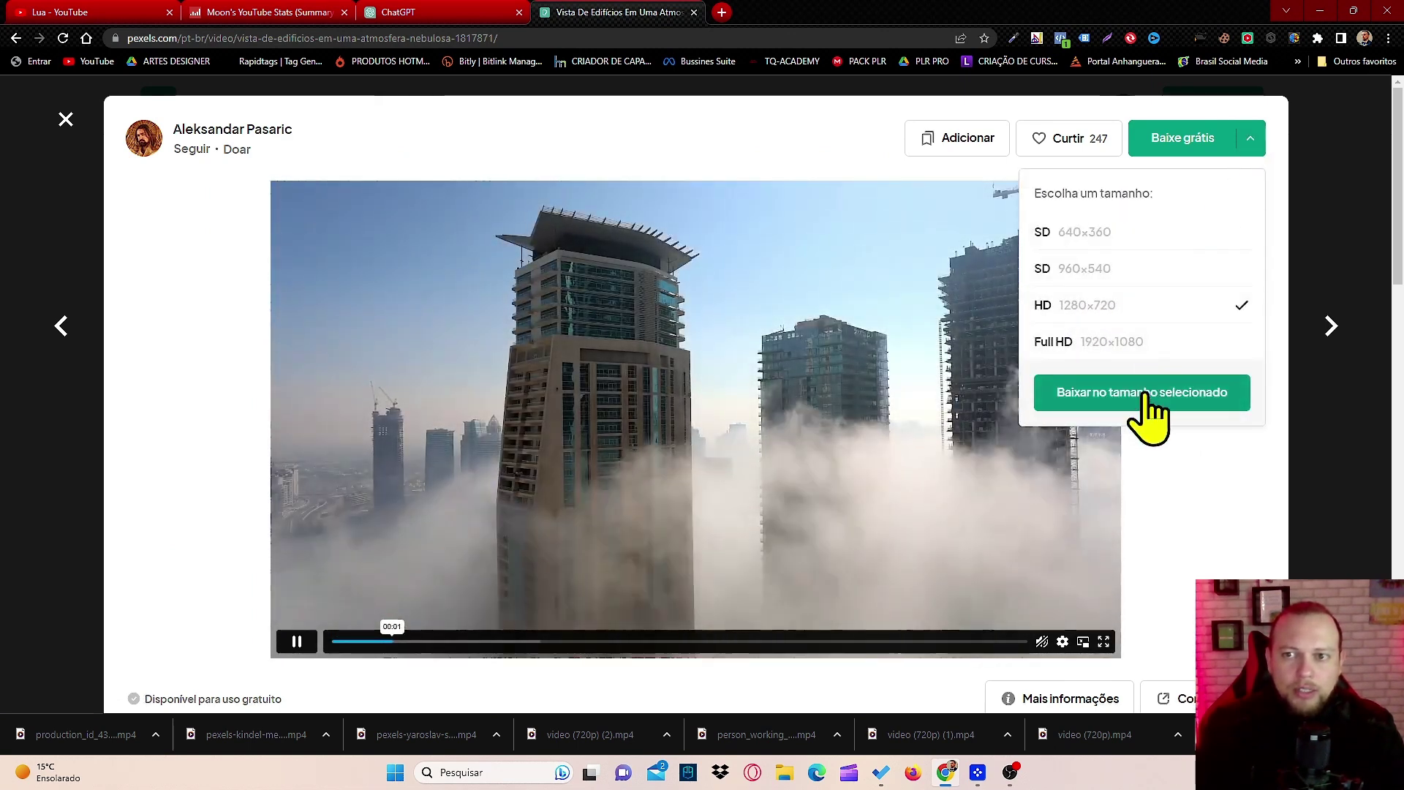
left_click(1141, 395)
left_click(1328, 236)
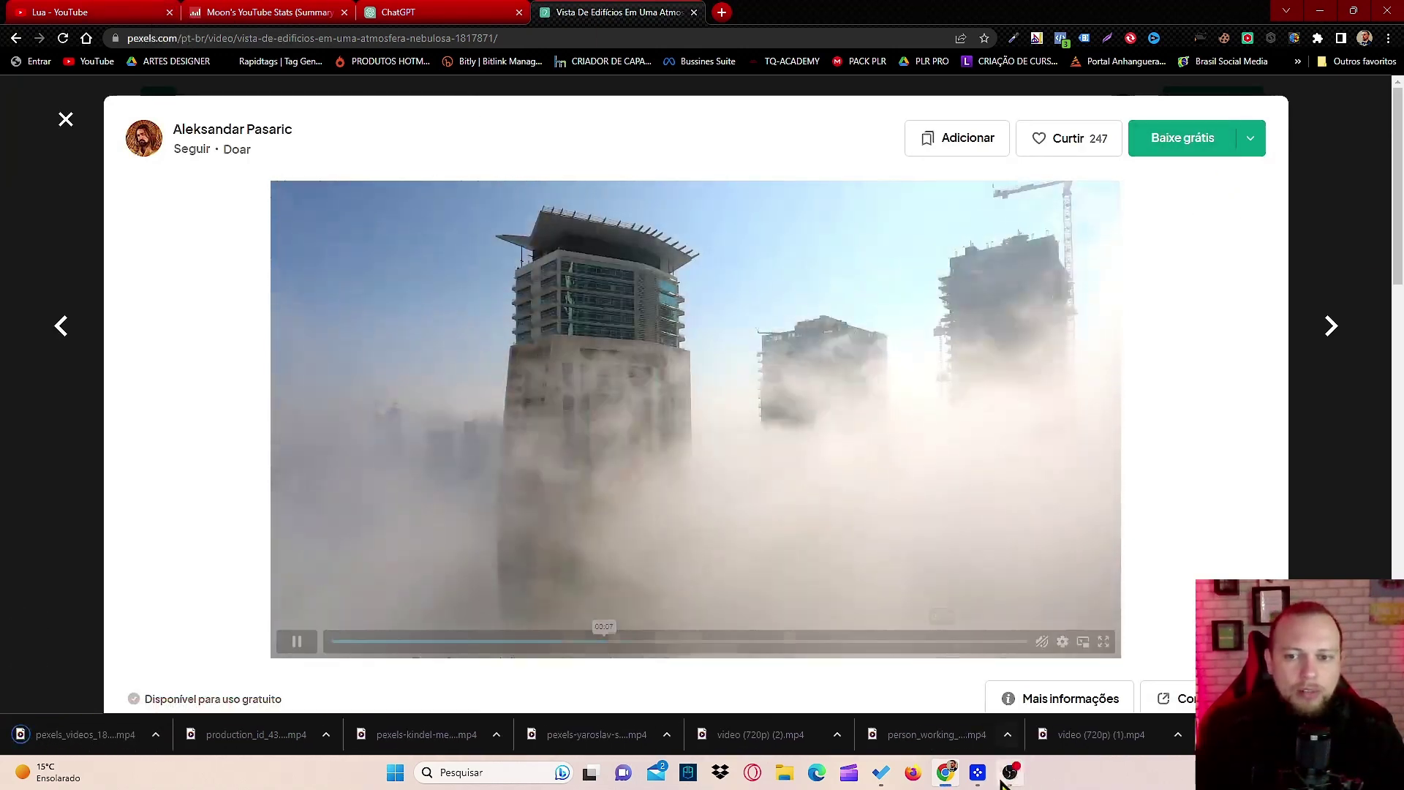
Switch to Movavi and leave the audio recording settings for the media import section
left_click(978, 773)
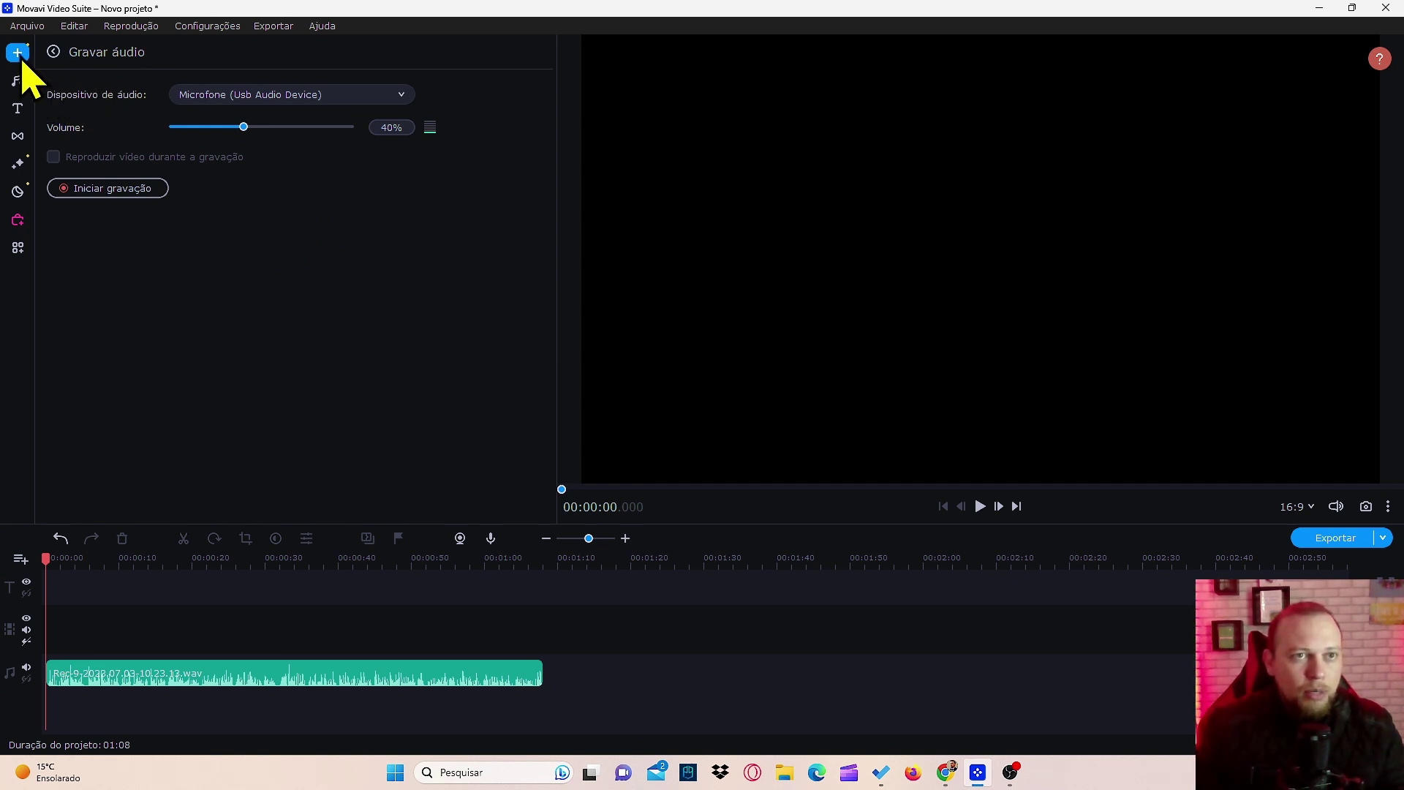
left_click(26, 33)
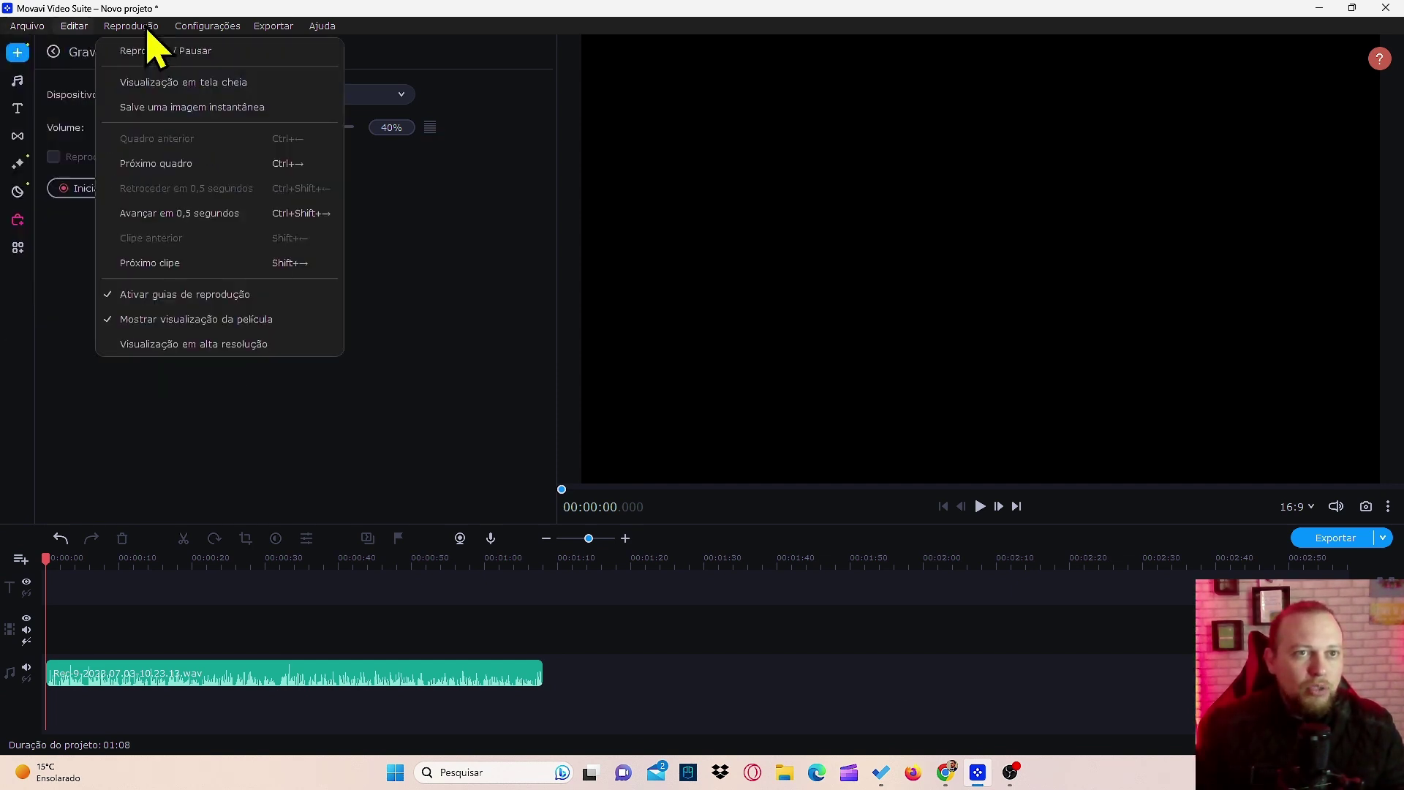
left_click(130, 275)
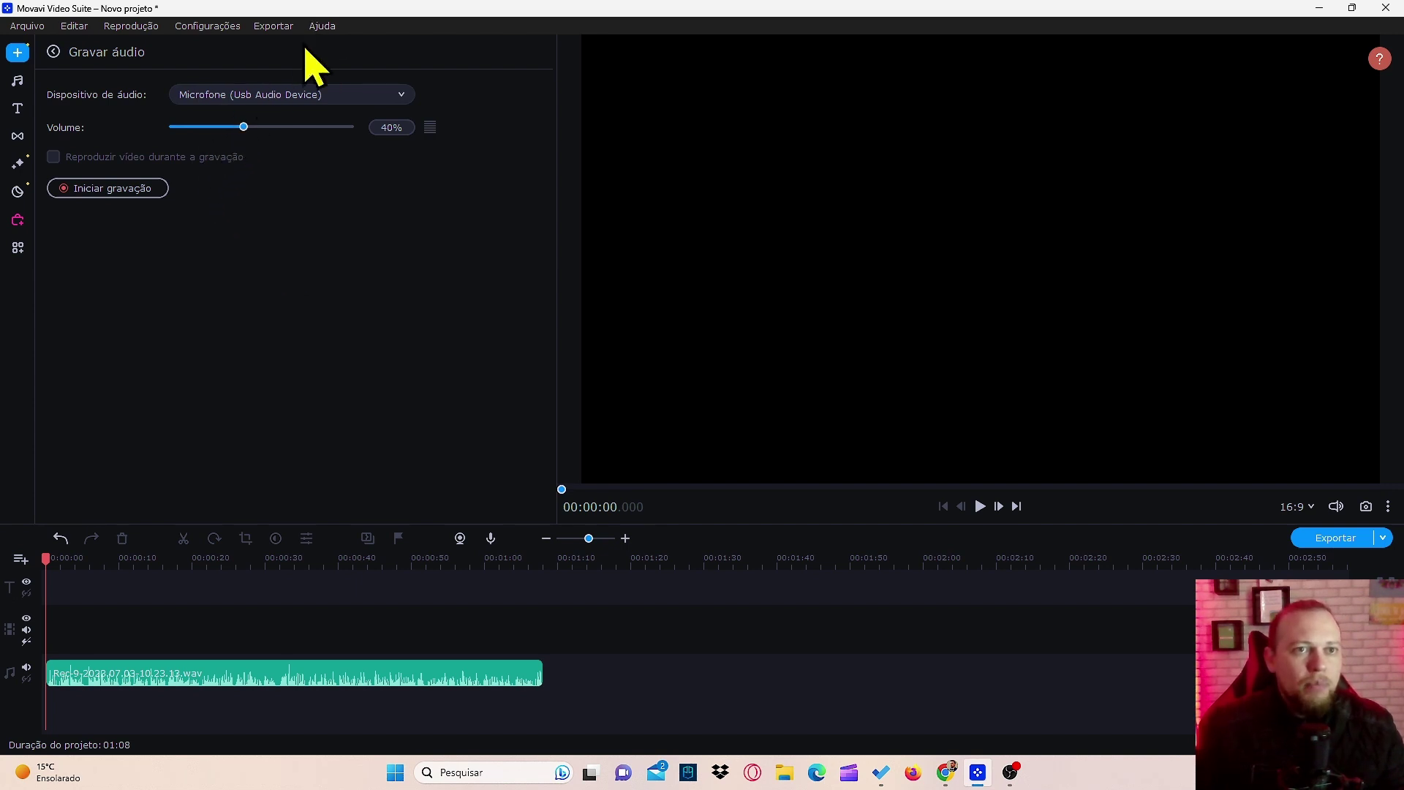
left_click(55, 52)
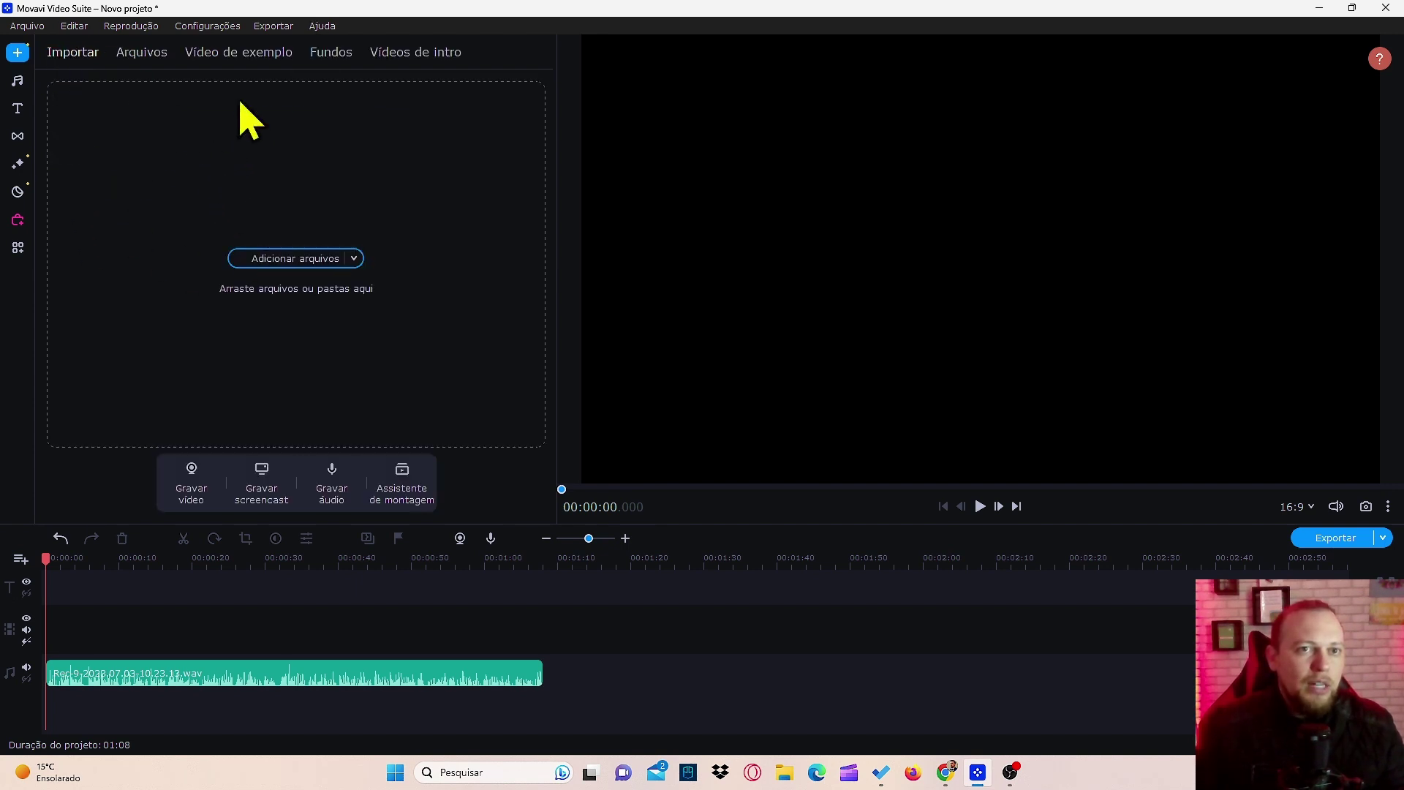
Import all the downloaded Pexels videos and photos from the Downloads folder into the project
left_click(301, 267)
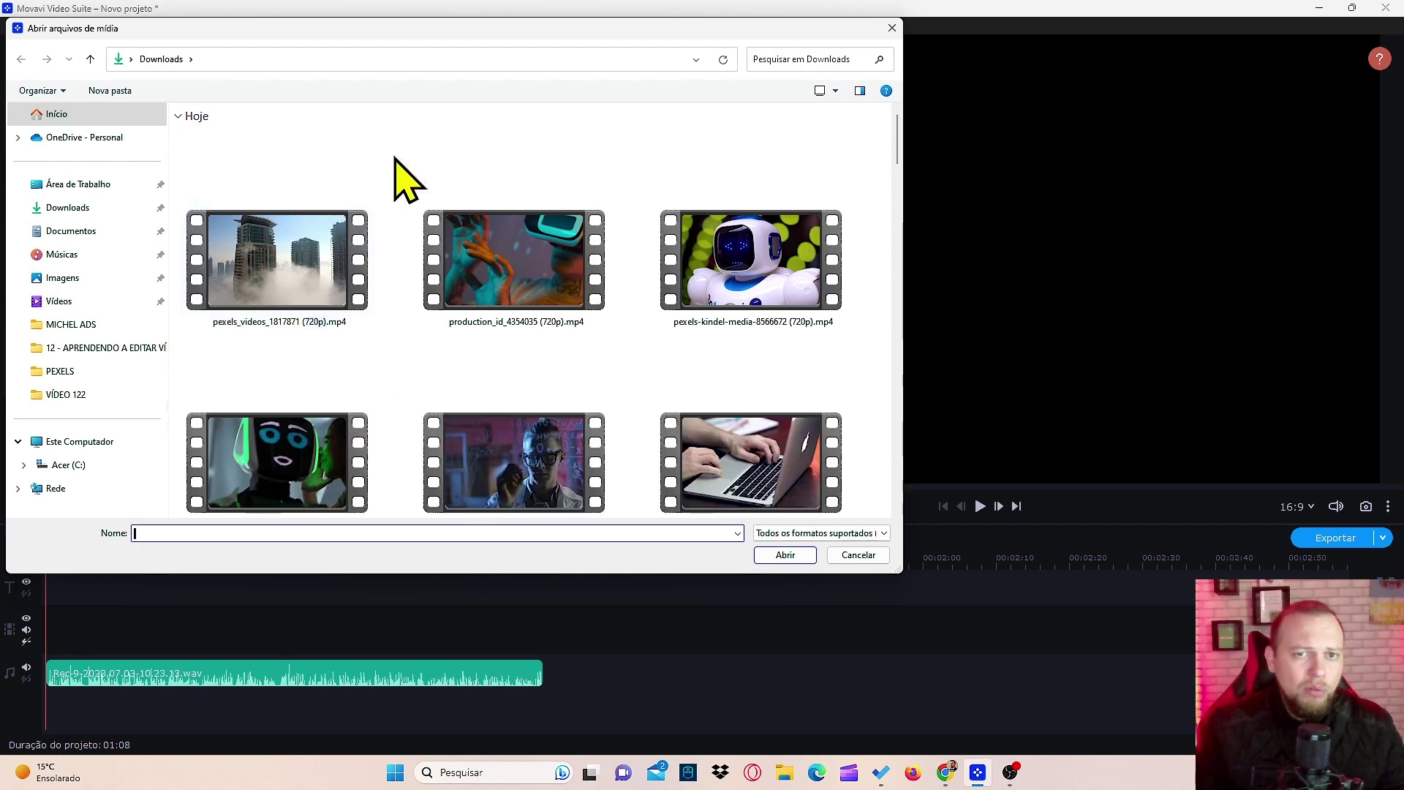
left_click_drag(176, 218, 833, 276)
scroll(739, 314, "down", 3)
scroll(804, 372, "down", 3)
scroll(824, 376, "down", 3)
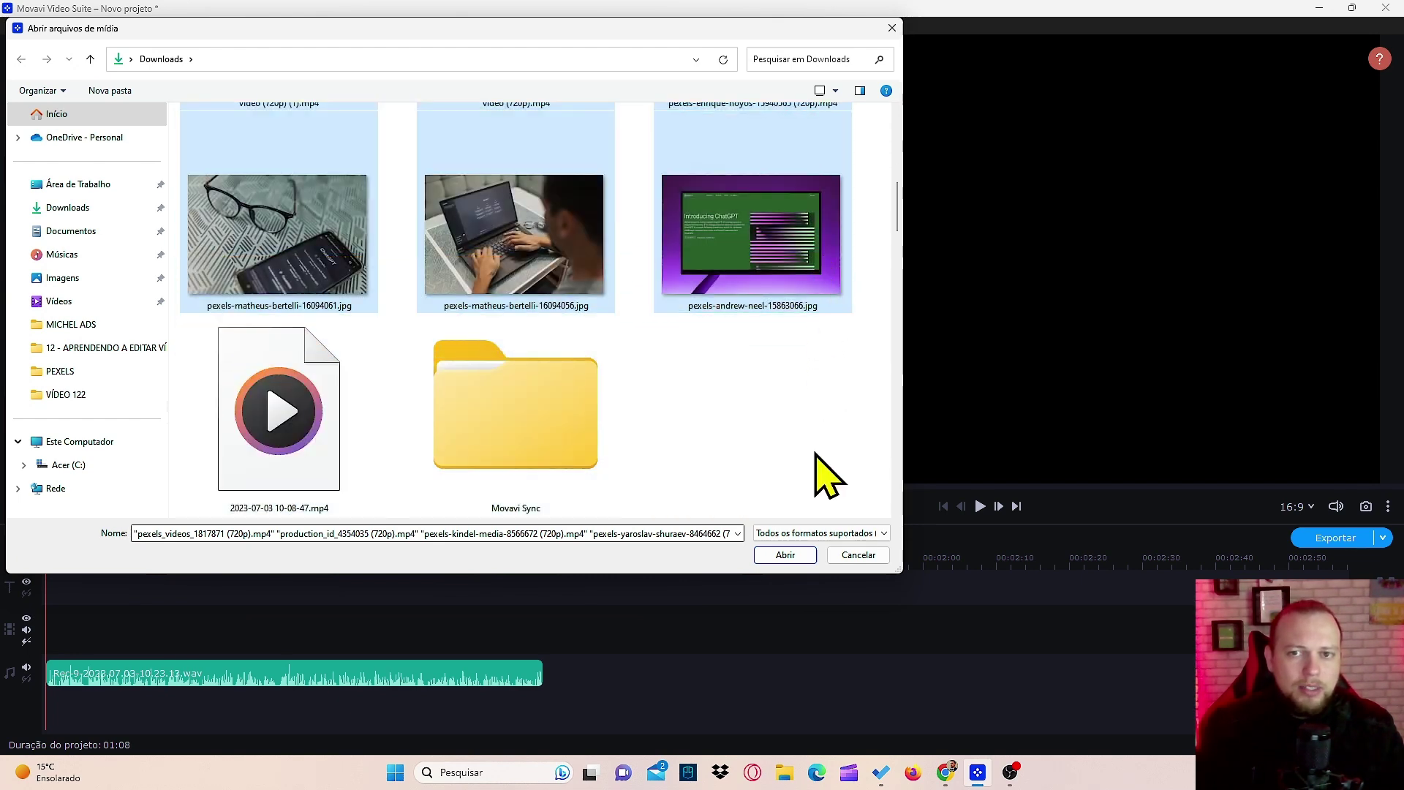
left_click(786, 556)
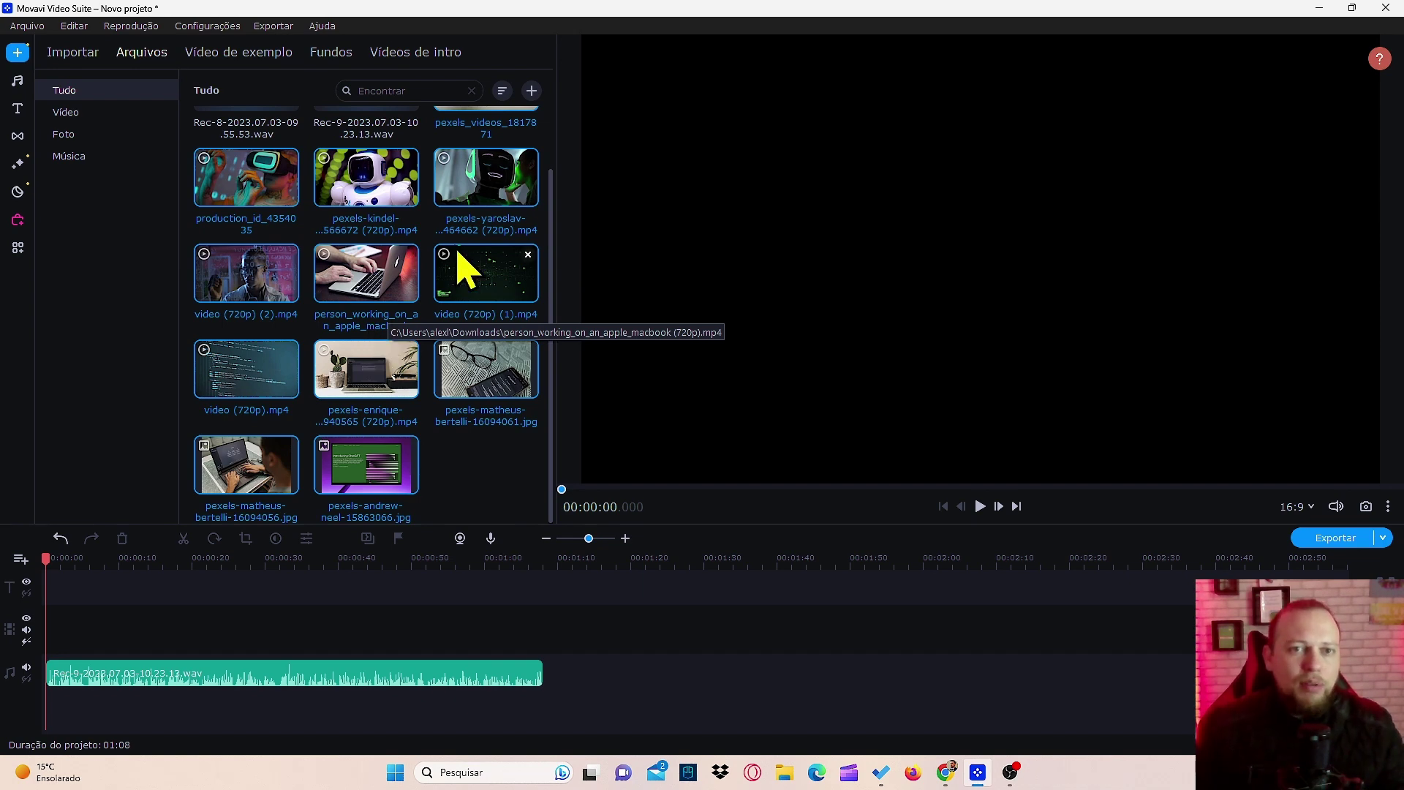
Try adding all the imported media to the video track at once, and undo it
left_click_drag(232, 287, 44, 614)
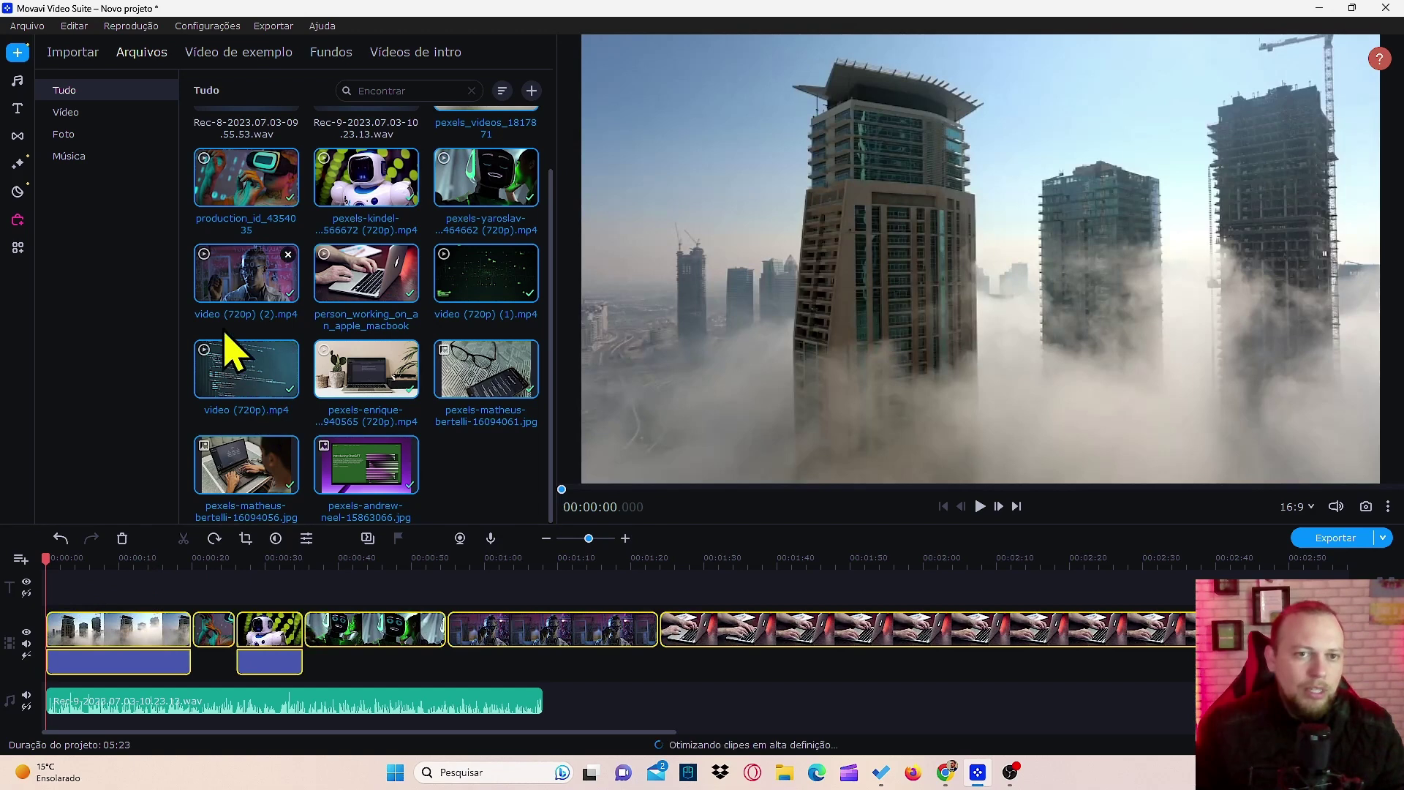
left_click(59, 538)
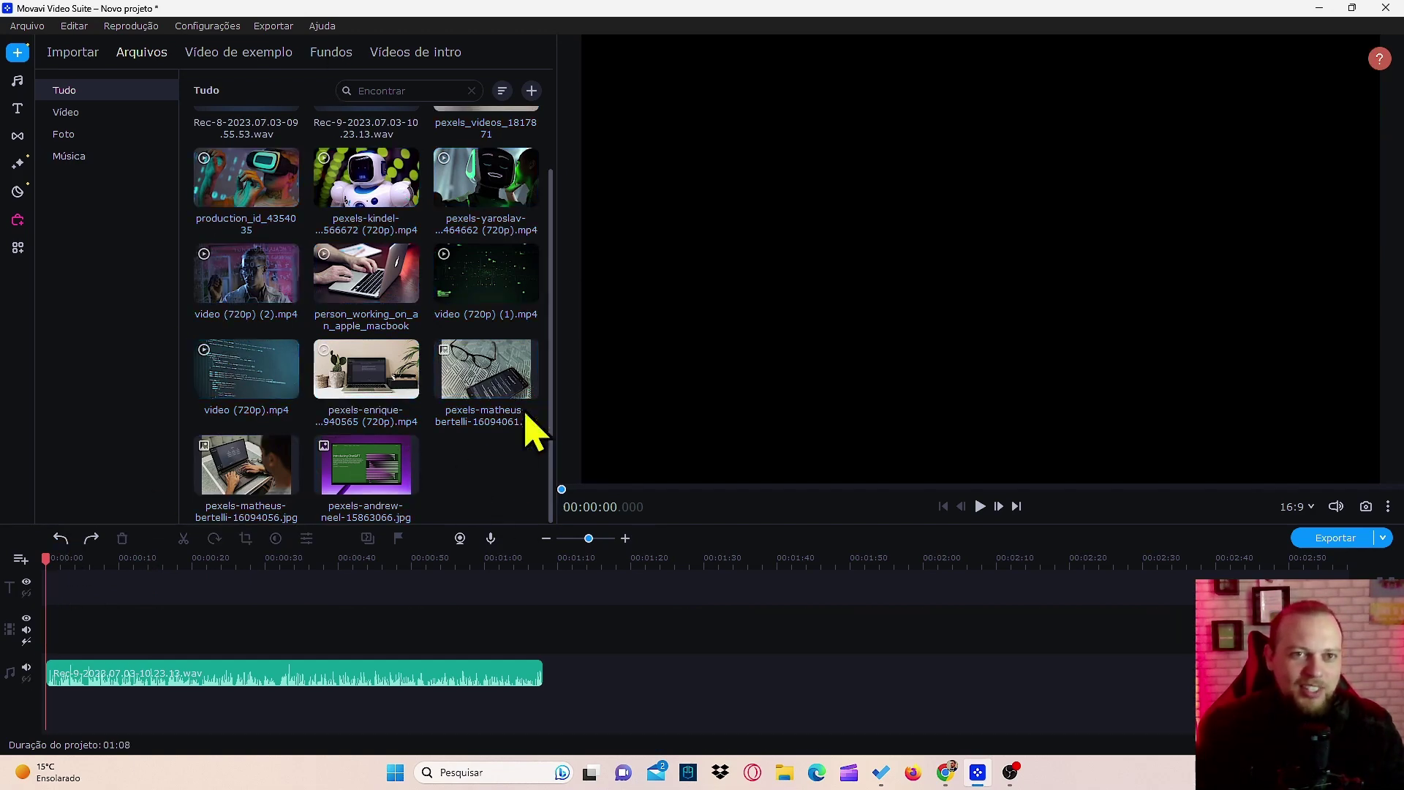
Place the scientist video at the start of the video track, shortened, followed by the MacBook typing video trimmed to end at about 14 seconds
scroll(439, 273, "up", 1)
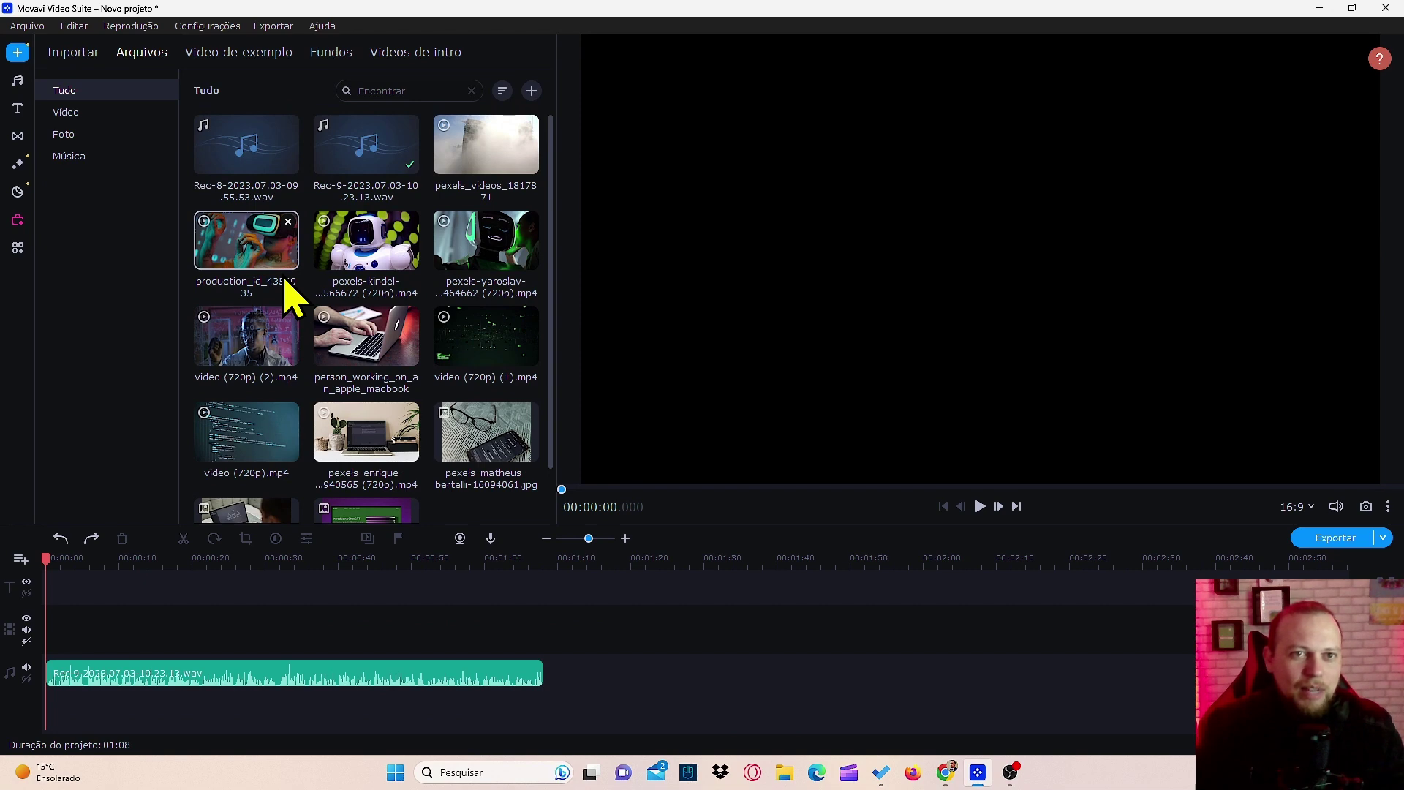
scroll(275, 304, "down", 1)
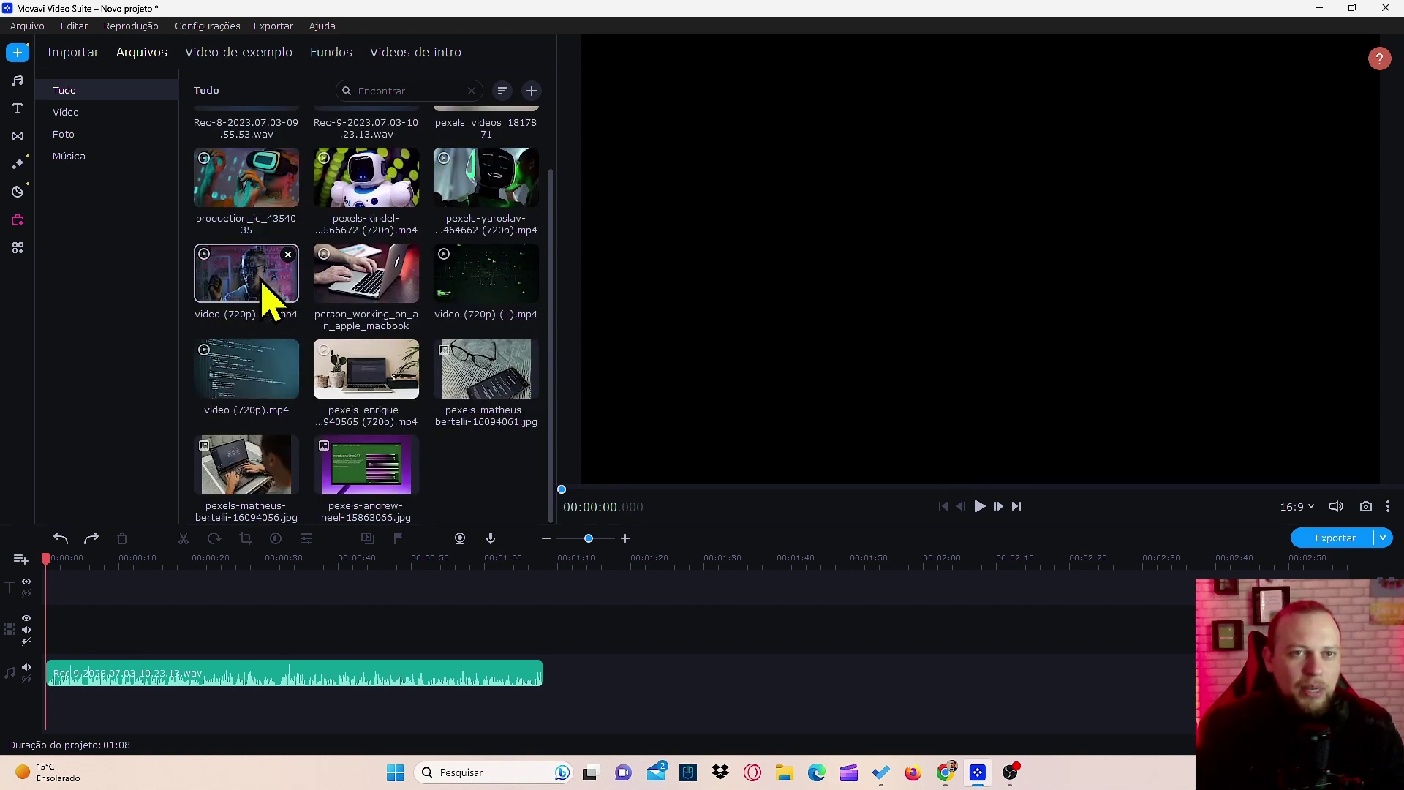
left_click_drag(263, 287, 40, 613)
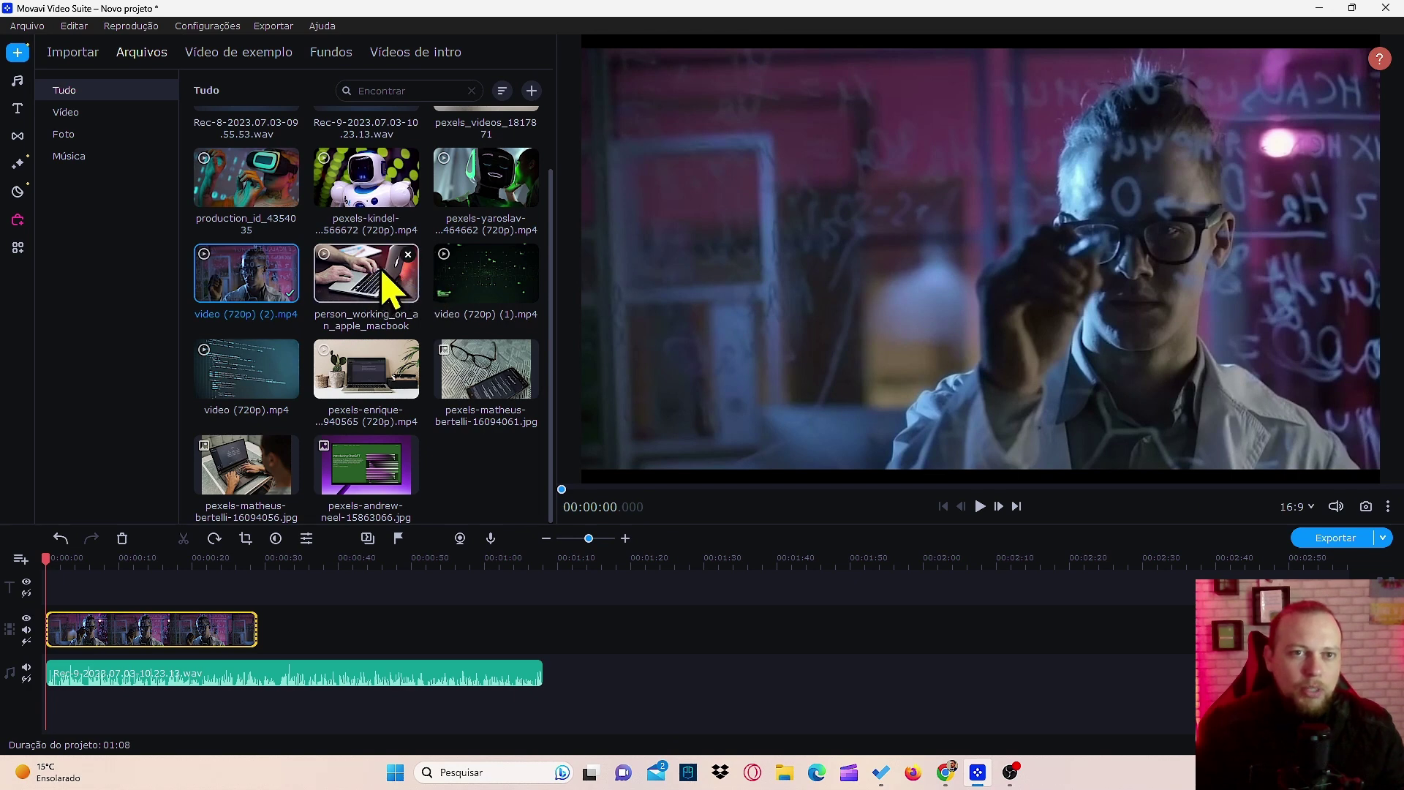
left_click_drag(387, 285, 95, 630)
left_click_drag(479, 643, 297, 651)
left_click_drag(1169, 633, 146, 635)
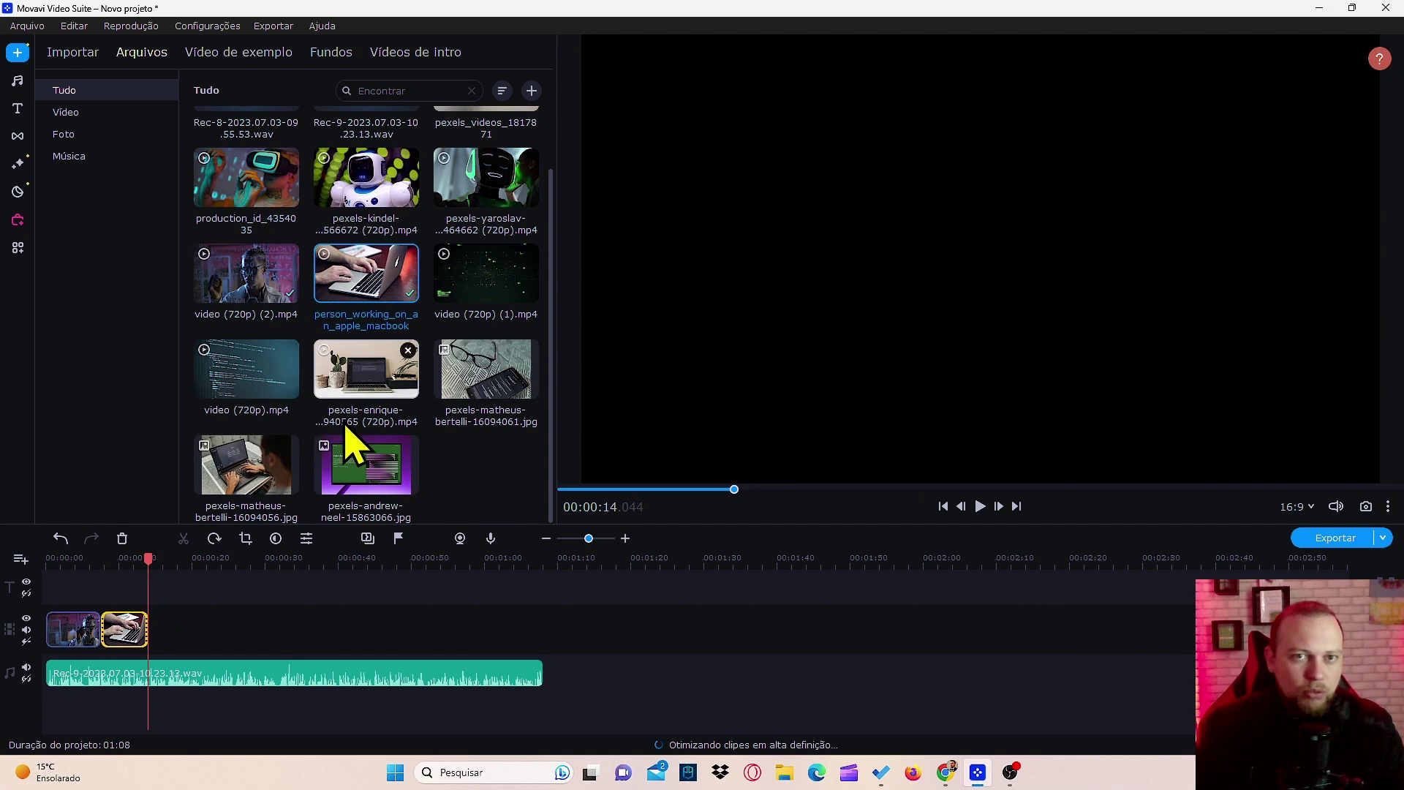
Append the green digital data video, trimmed to end at about 21 seconds, and the laptop-and-cactus video, trimmed to end at about 30 seconds
left_click_drag(488, 286, 157, 617)
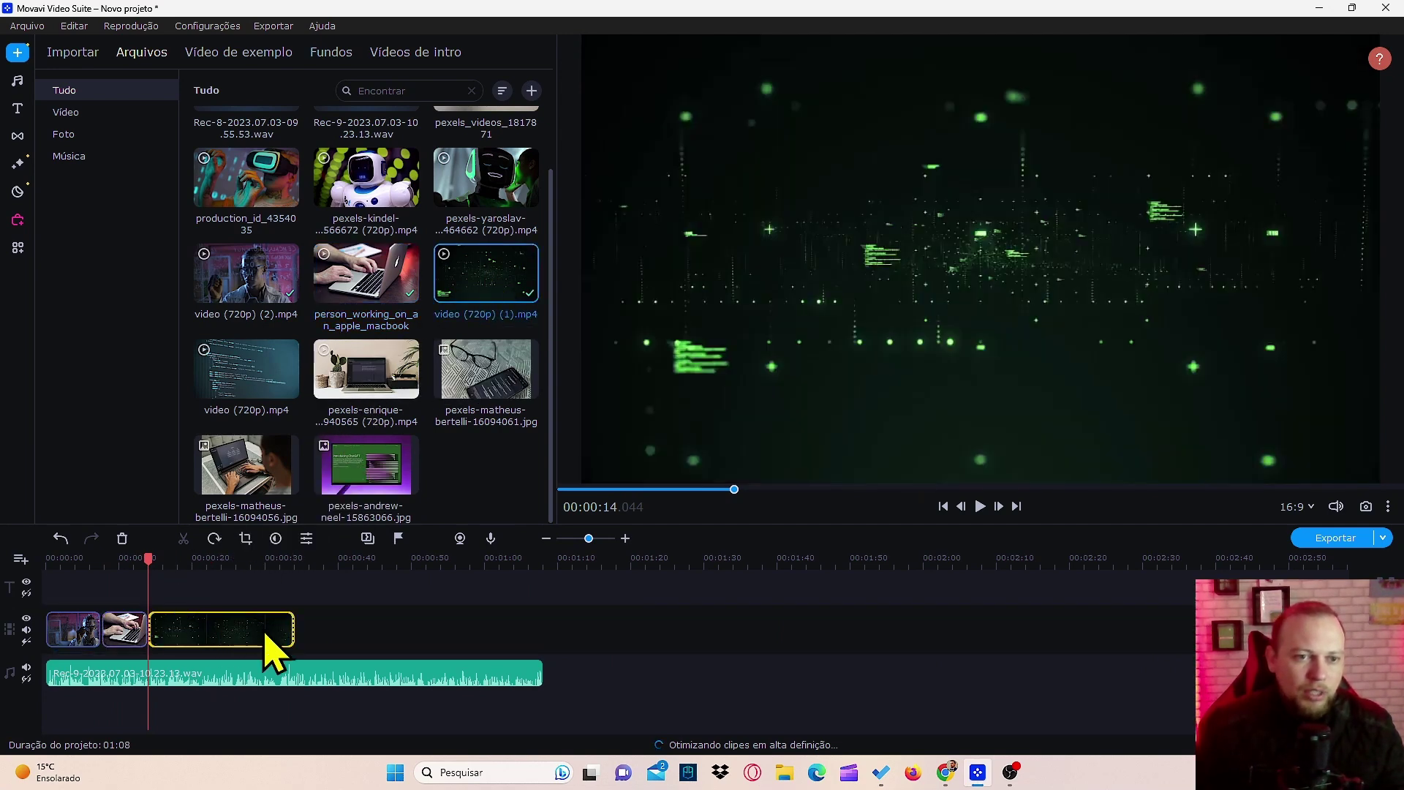
left_click_drag(292, 631, 202, 630)
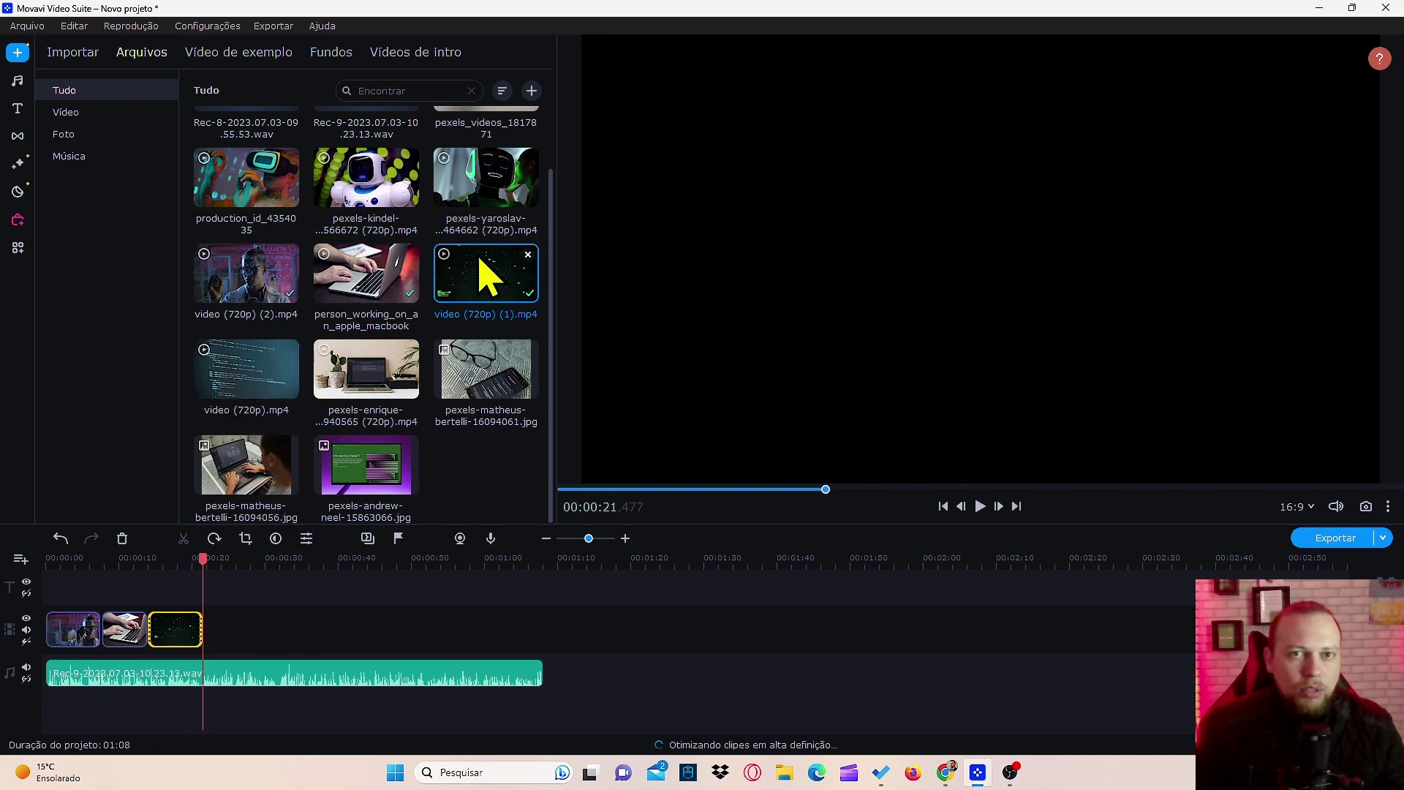
scroll(480, 264, "up", 1)
scroll(335, 300, "down", 1)
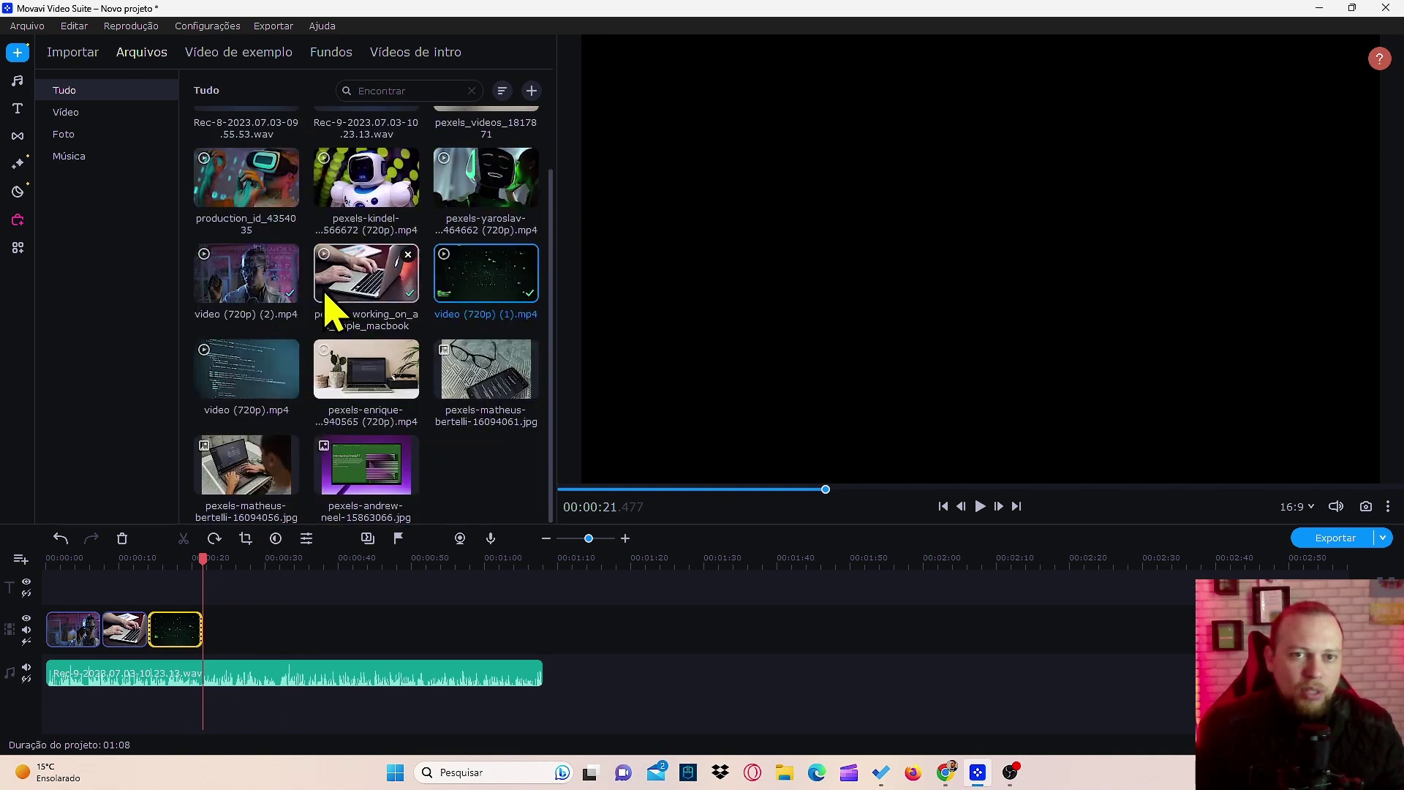
left_click_drag(414, 380, 204, 615)
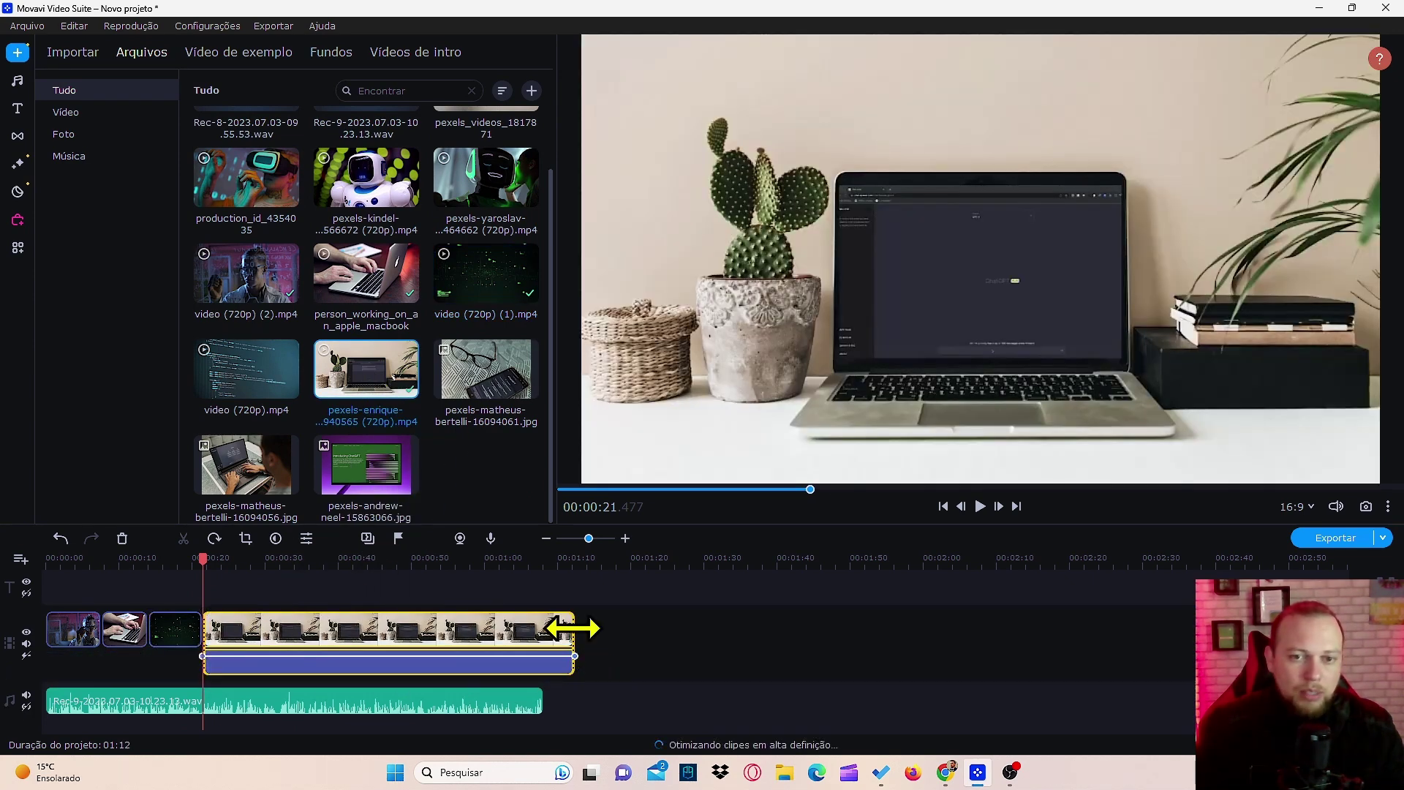
left_click_drag(573, 627, 256, 636)
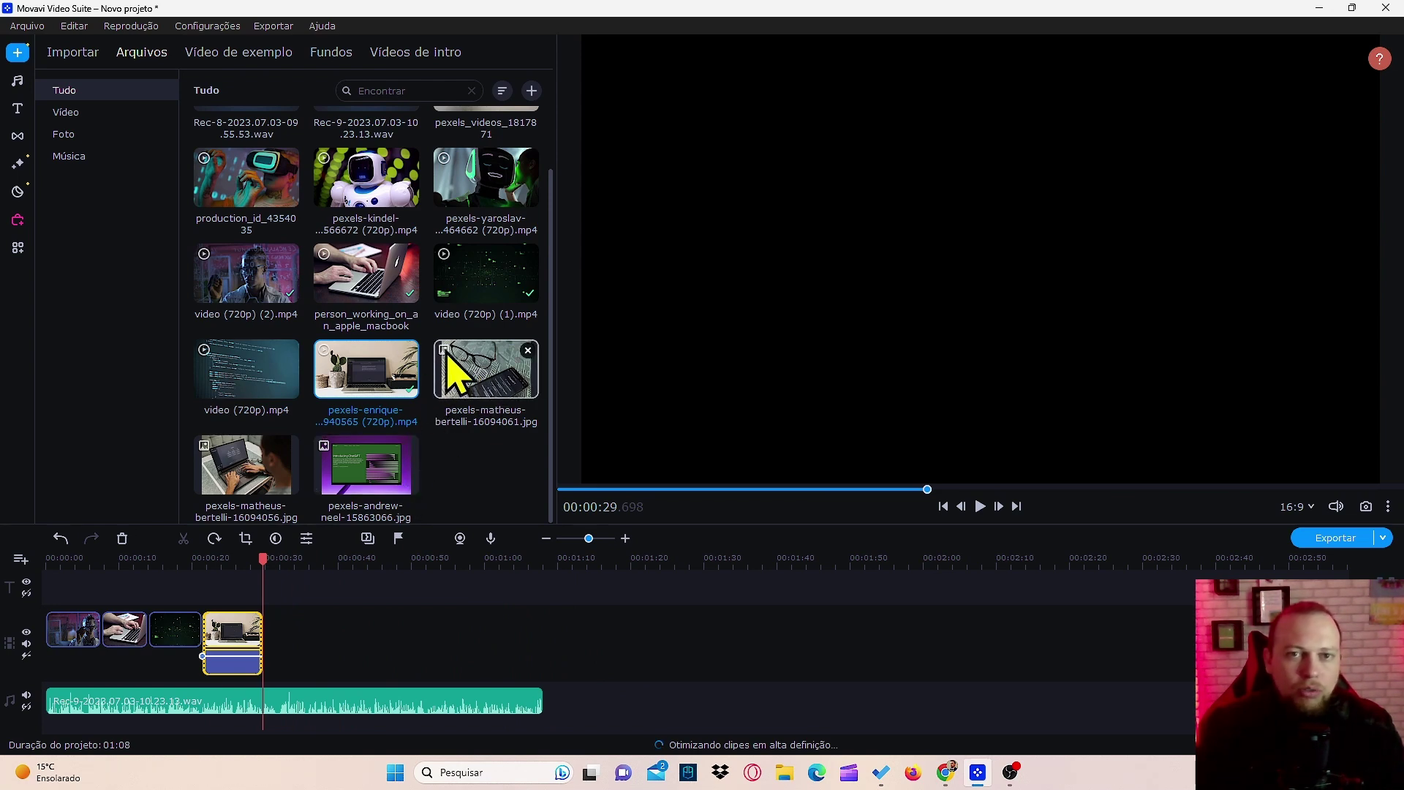
Append the green digital data video again, ending at about 40 seconds, and the green-lit robot video, ending at about 48 seconds
left_click_drag(476, 282, 319, 638)
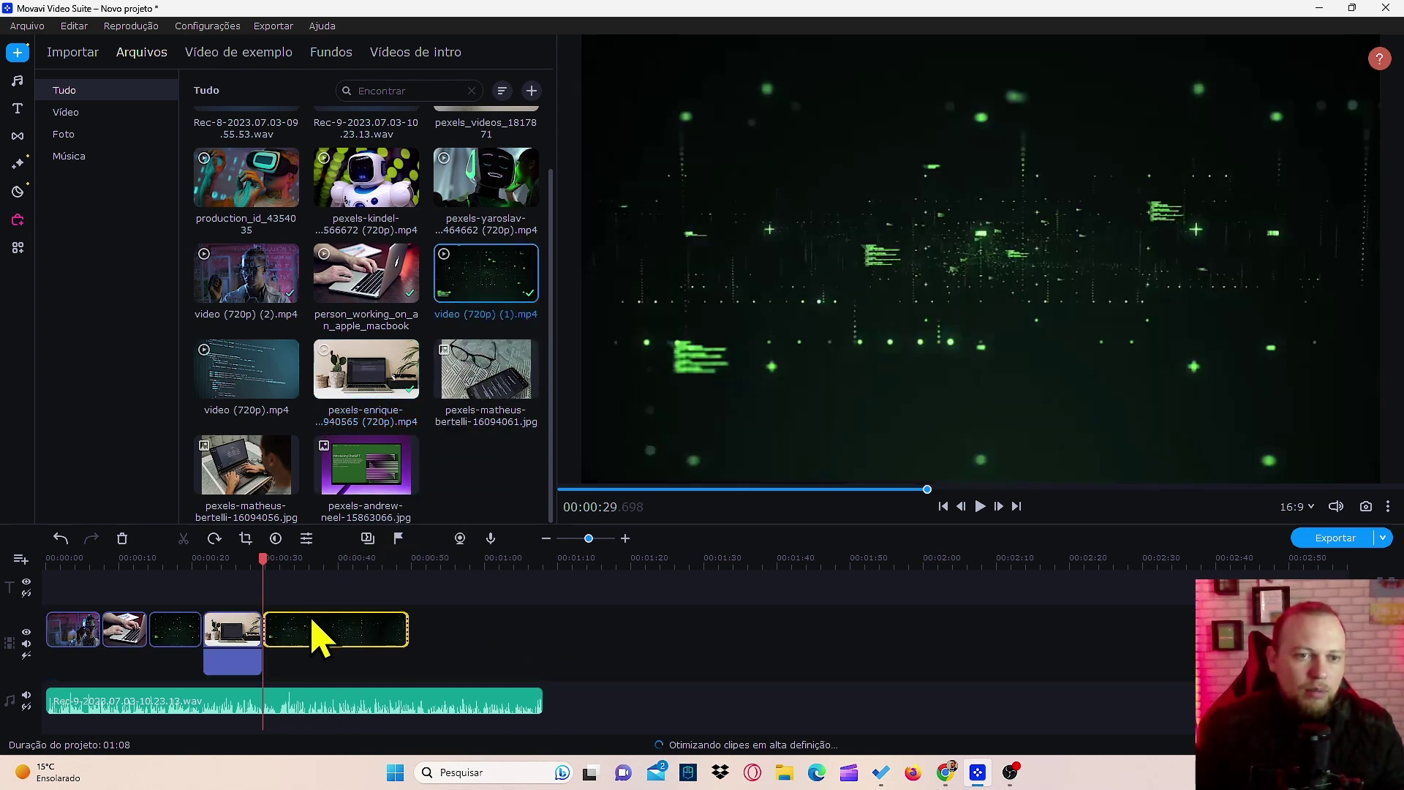
left_click_drag(403, 622, 330, 623)
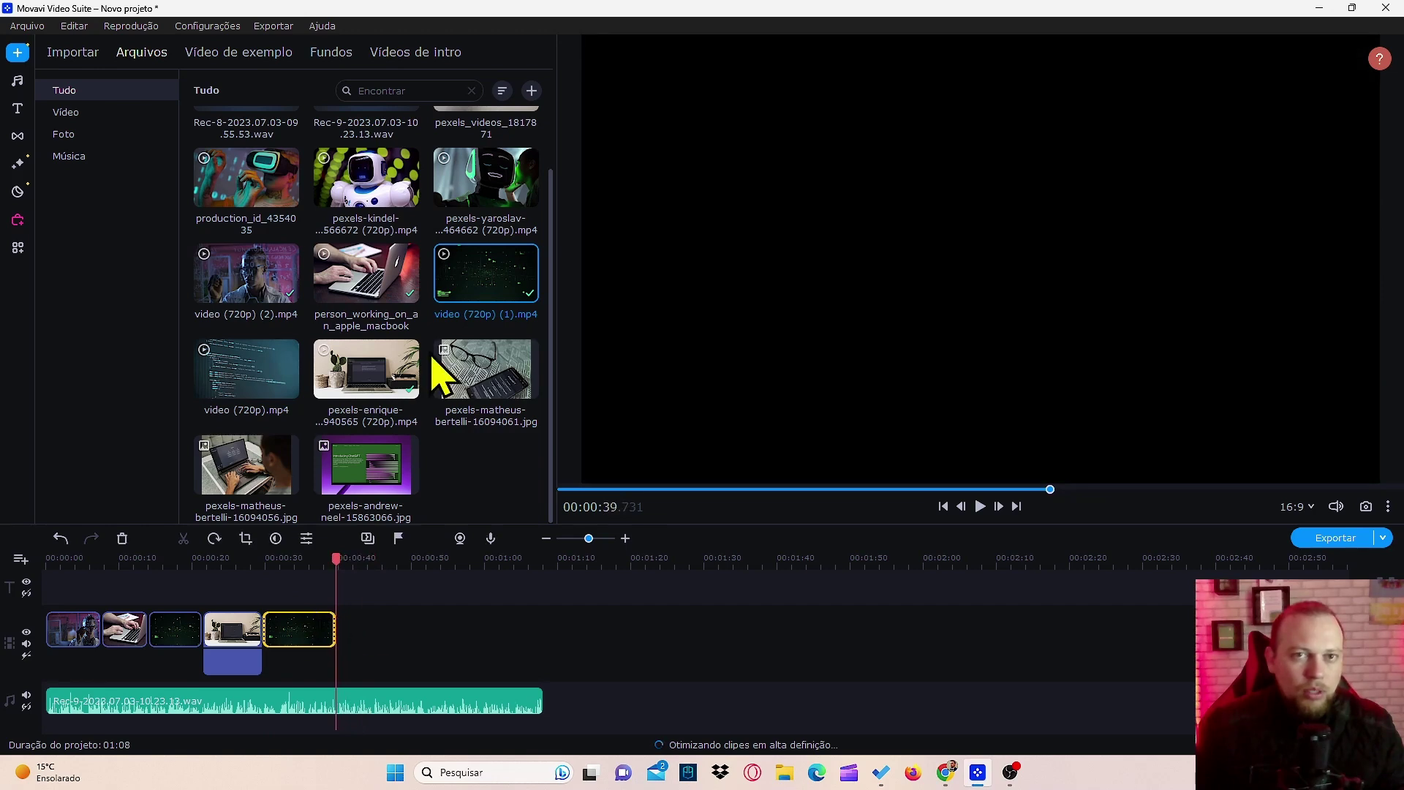
left_click_drag(491, 194, 394, 623)
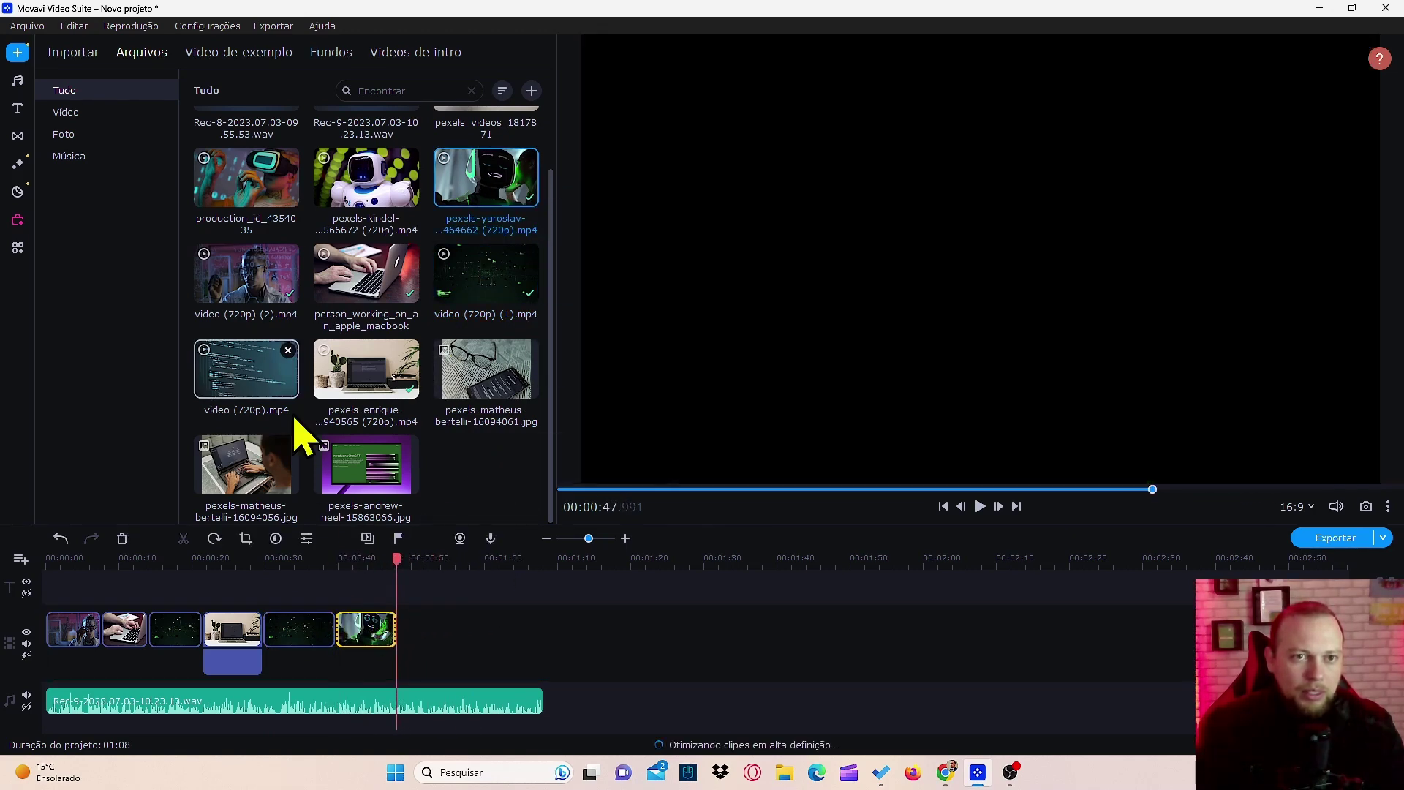
Append the VR headset video, the code screen video ending at about 1:02, and the white robot video trimmed to end at about 1:08
scroll(289, 398, "up", 1)
left_click_drag(256, 251, 402, 618)
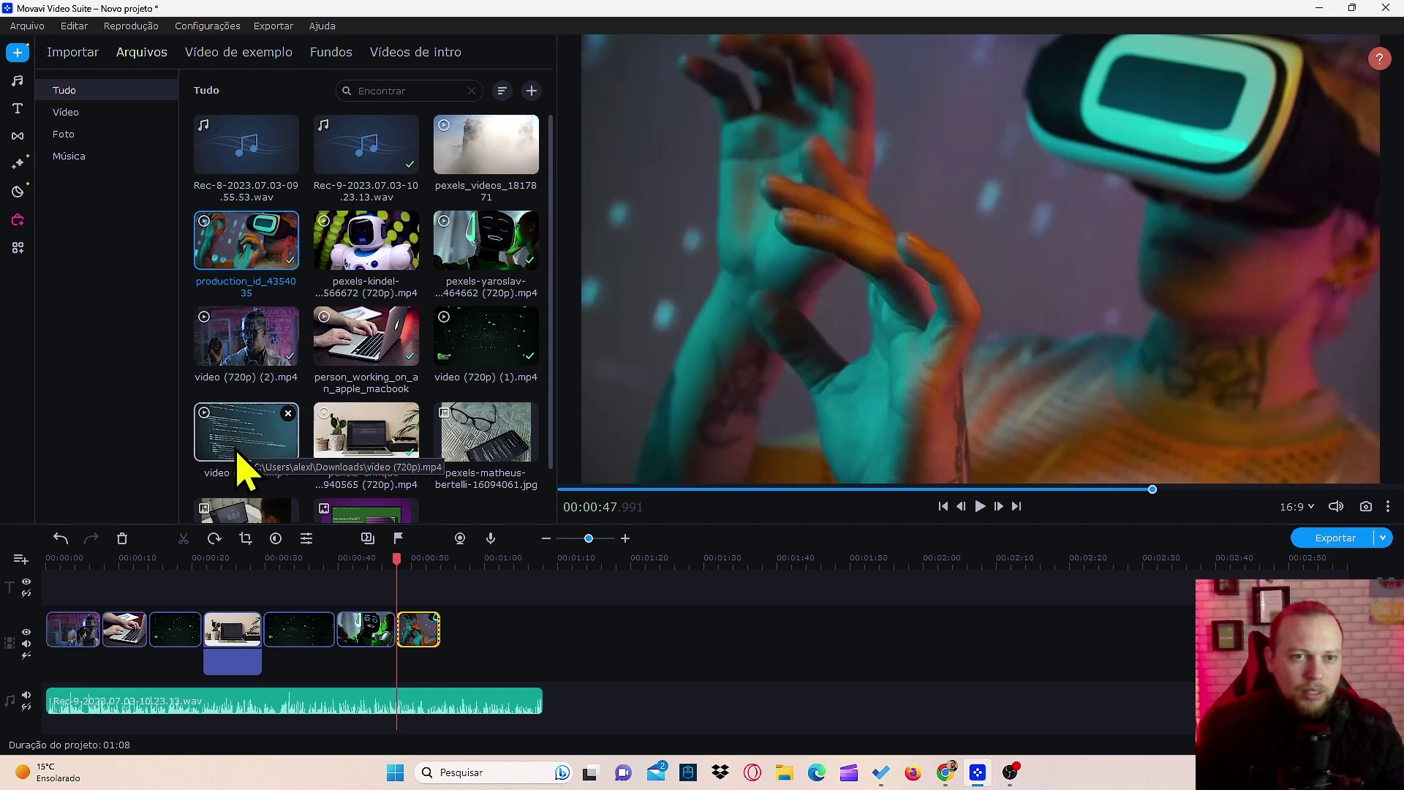
left_click_drag(241, 457, 498, 631)
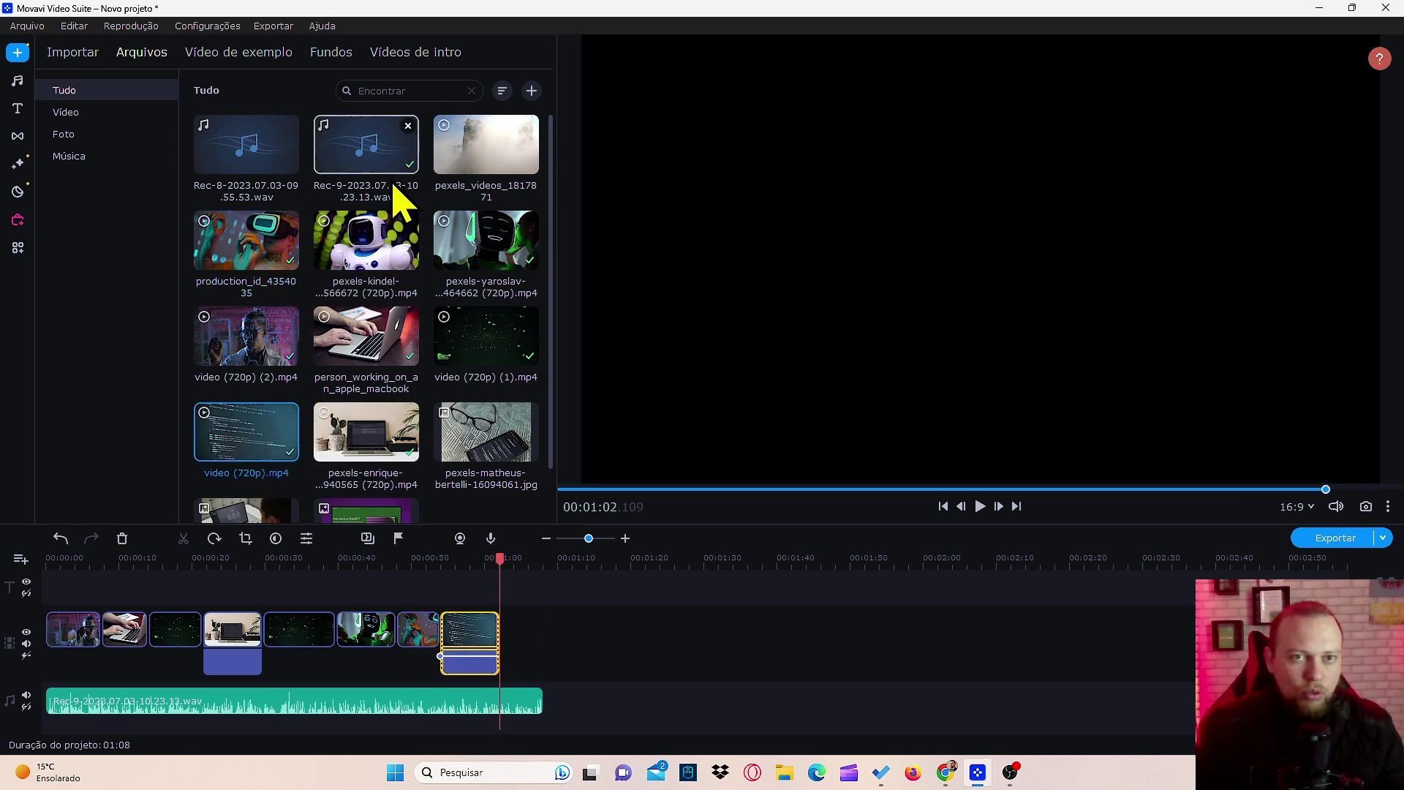
left_click_drag(366, 242, 543, 636)
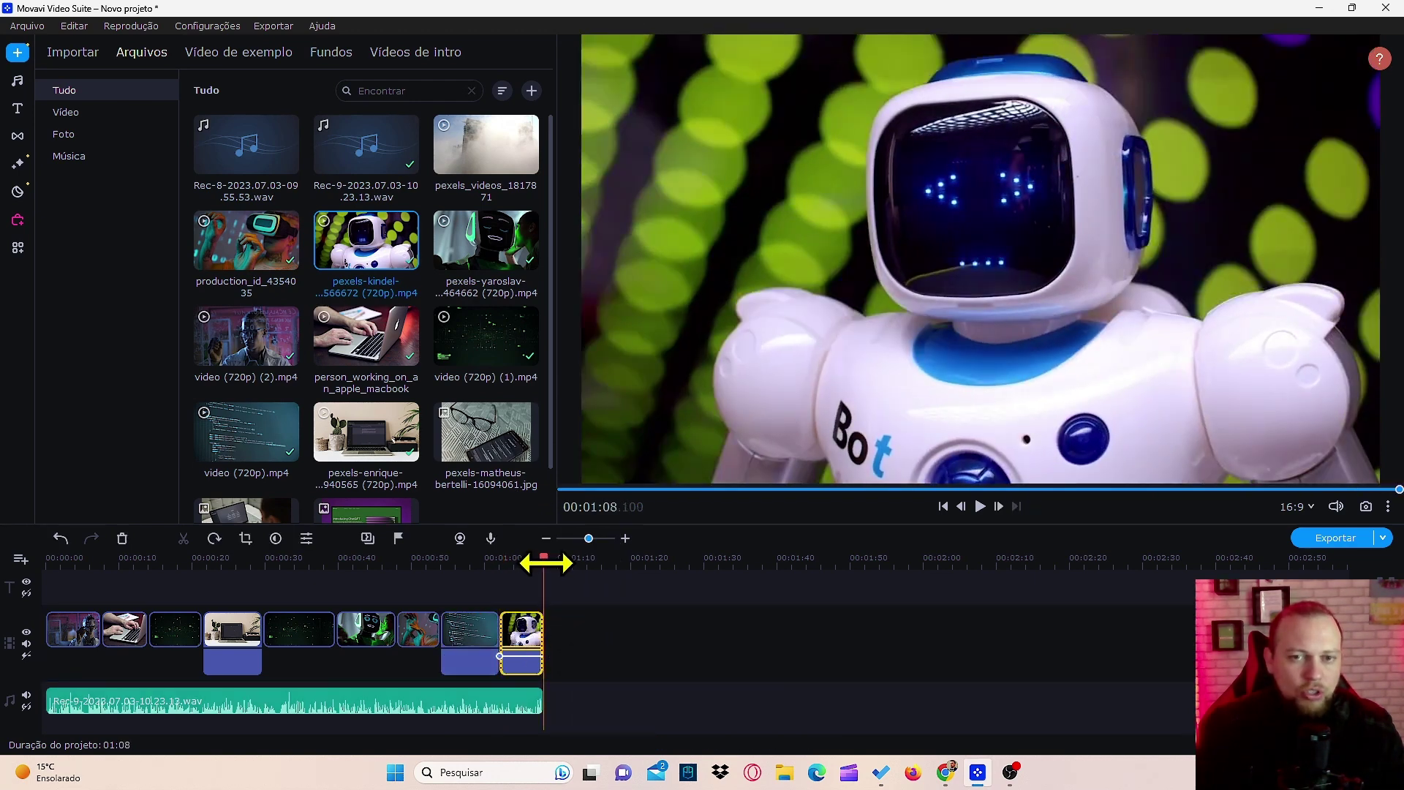
Check the clips along the timeline and delete the first of the two green digital data videos
left_click(626, 539)
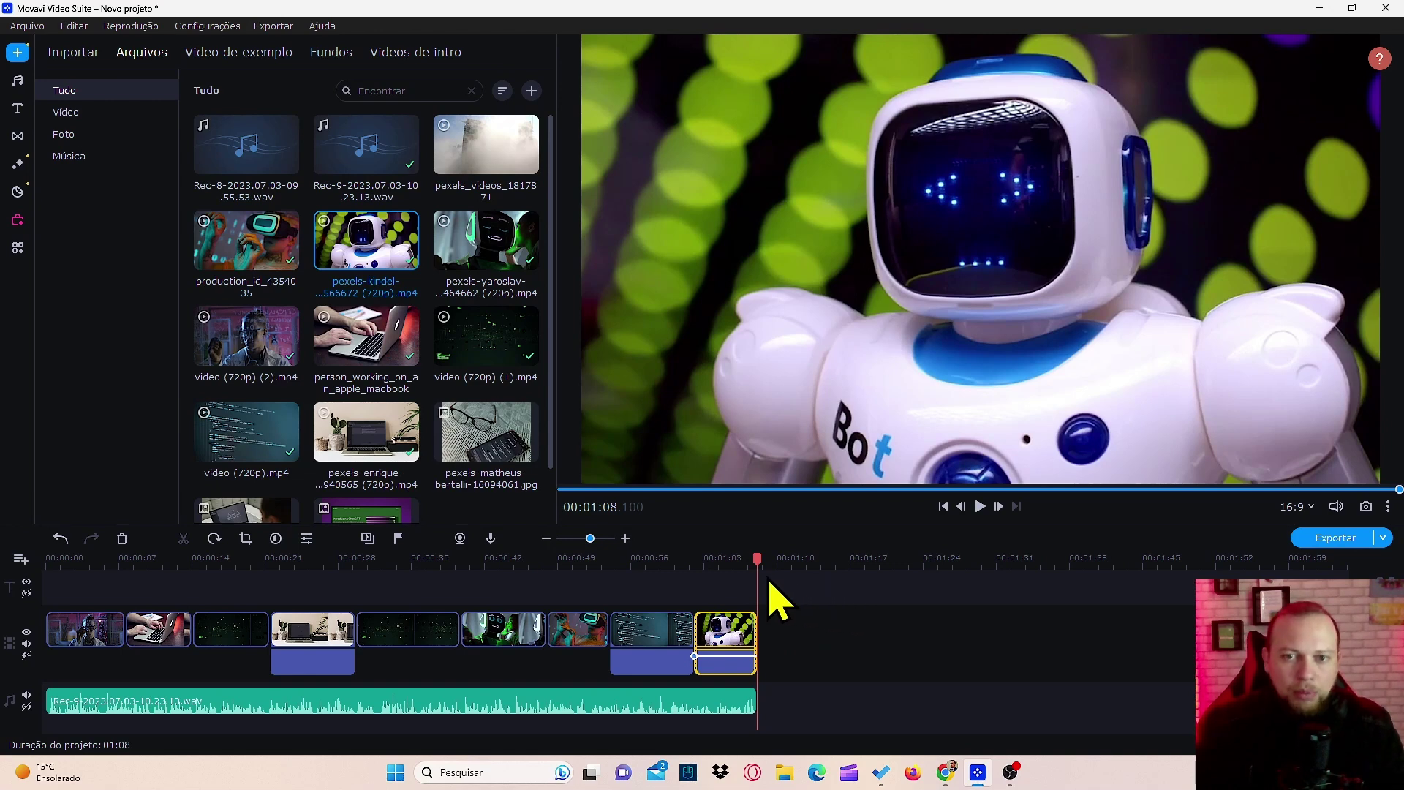
left_click_drag(756, 557, 746, 557)
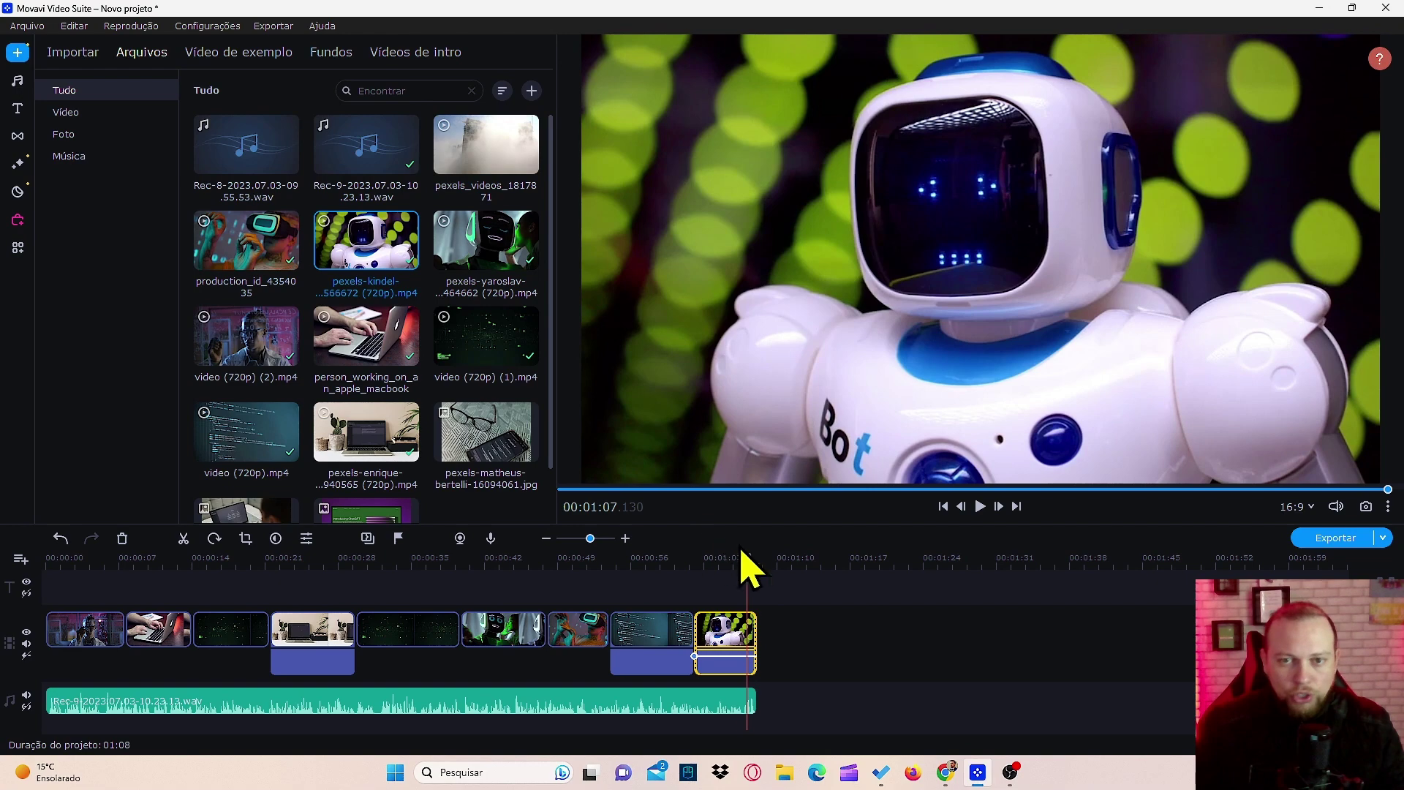
left_click_drag(741, 552, 523, 547)
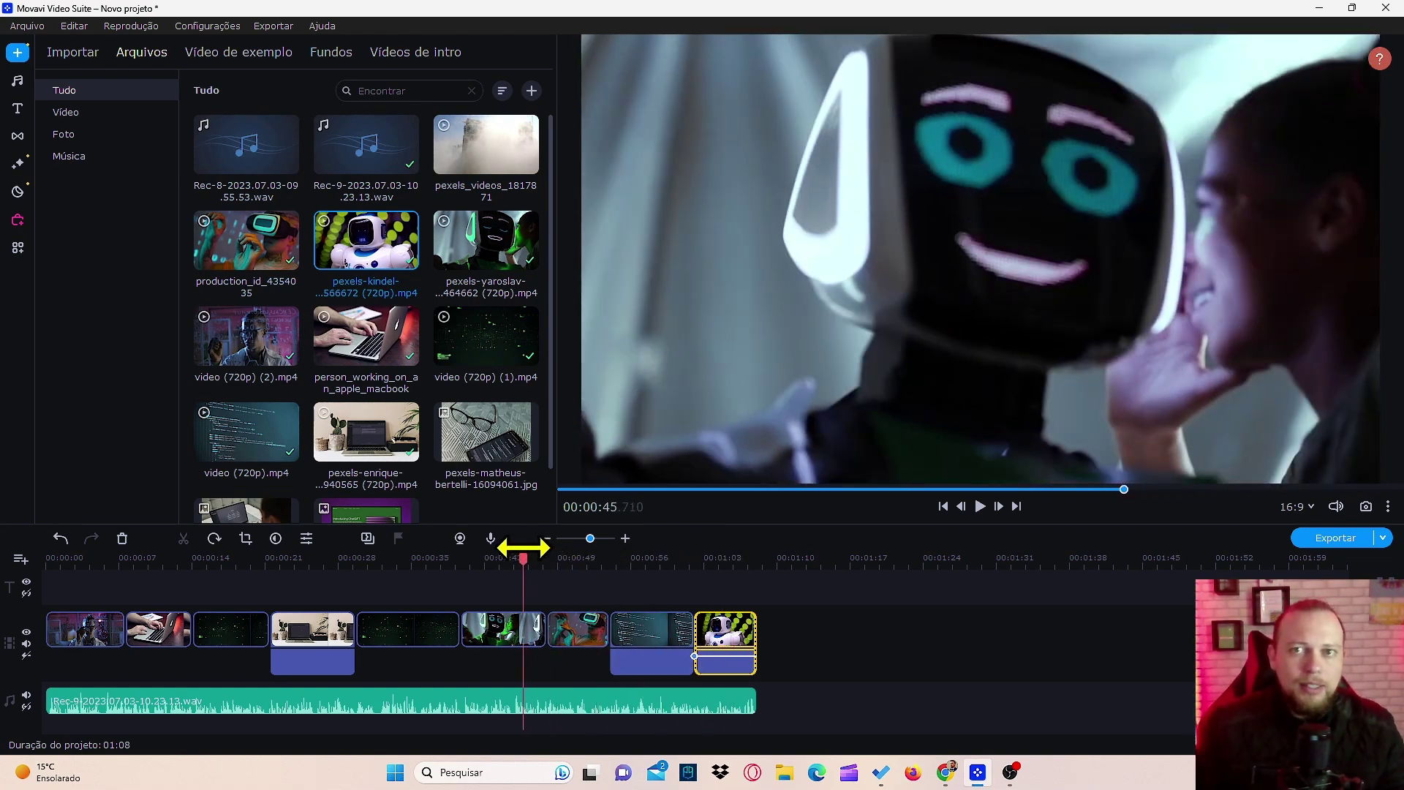
left_click_drag(423, 578, 395, 636)
left_click(242, 635)
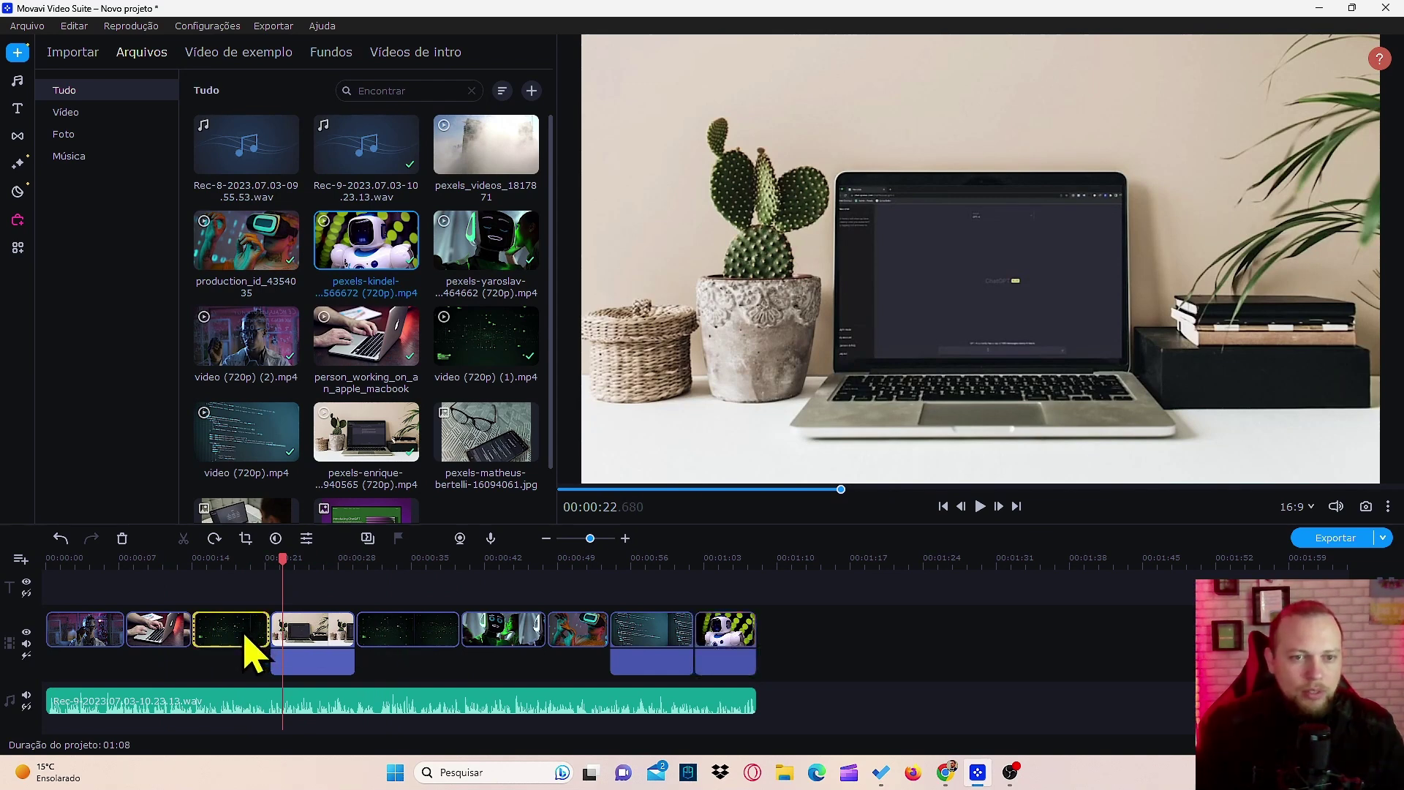
key("Delete")
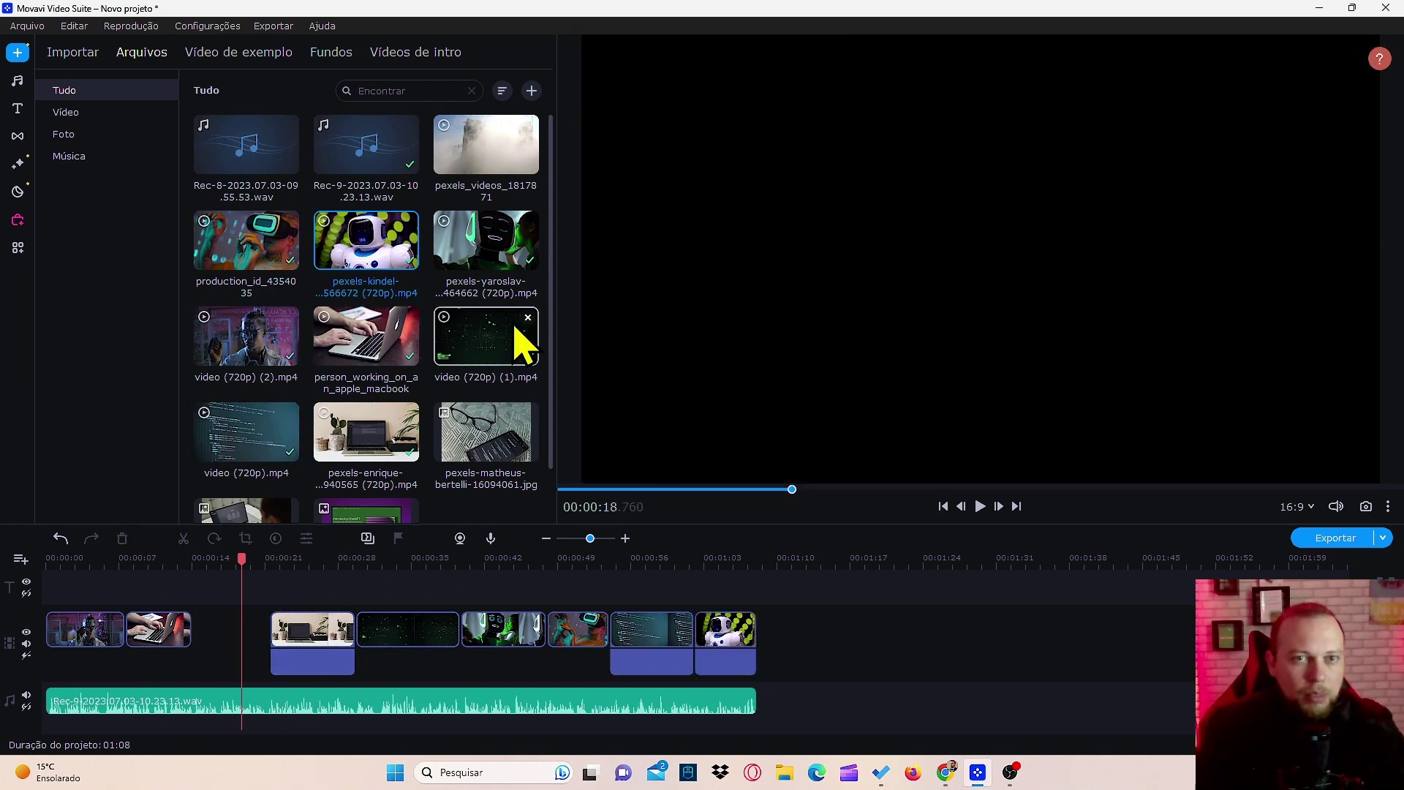
Insert the foggy pexels_videos_1817871 video after the MacBook typing clip, trimmed to end at about 20 seconds
scroll(458, 315, "down", 1)
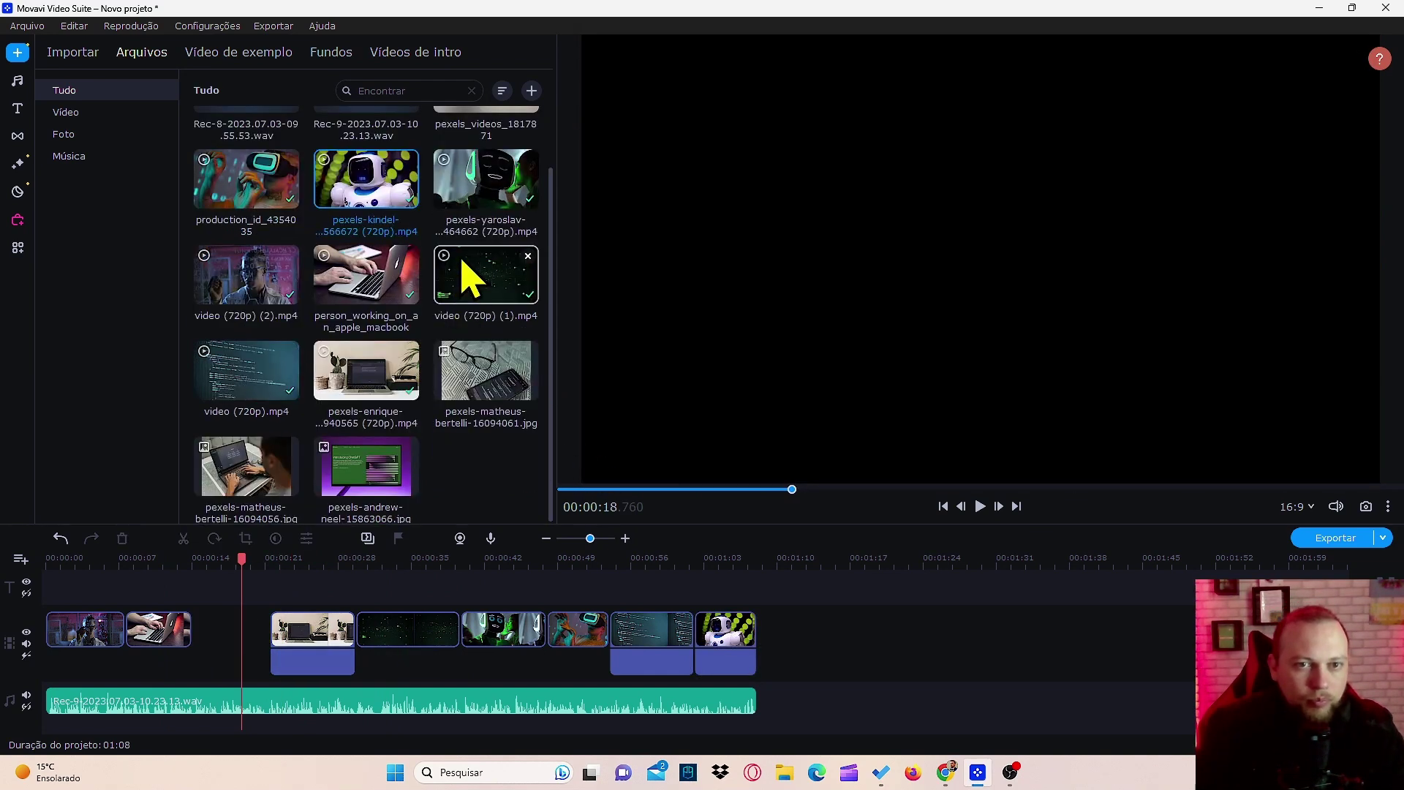
scroll(424, 454, "up", 1)
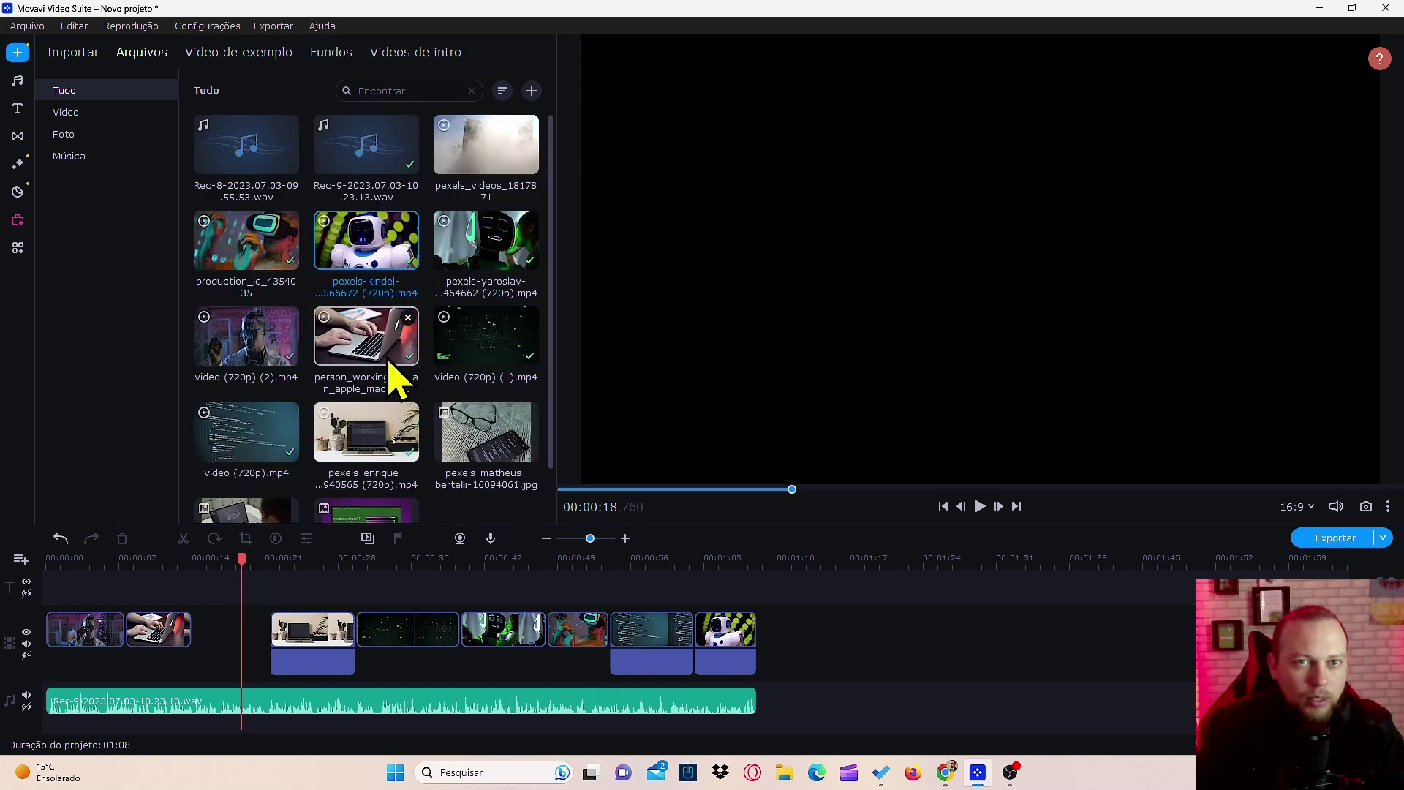
left_click(504, 153)
left_click_drag(504, 154, 251, 649)
left_click_drag(409, 640, 246, 628)
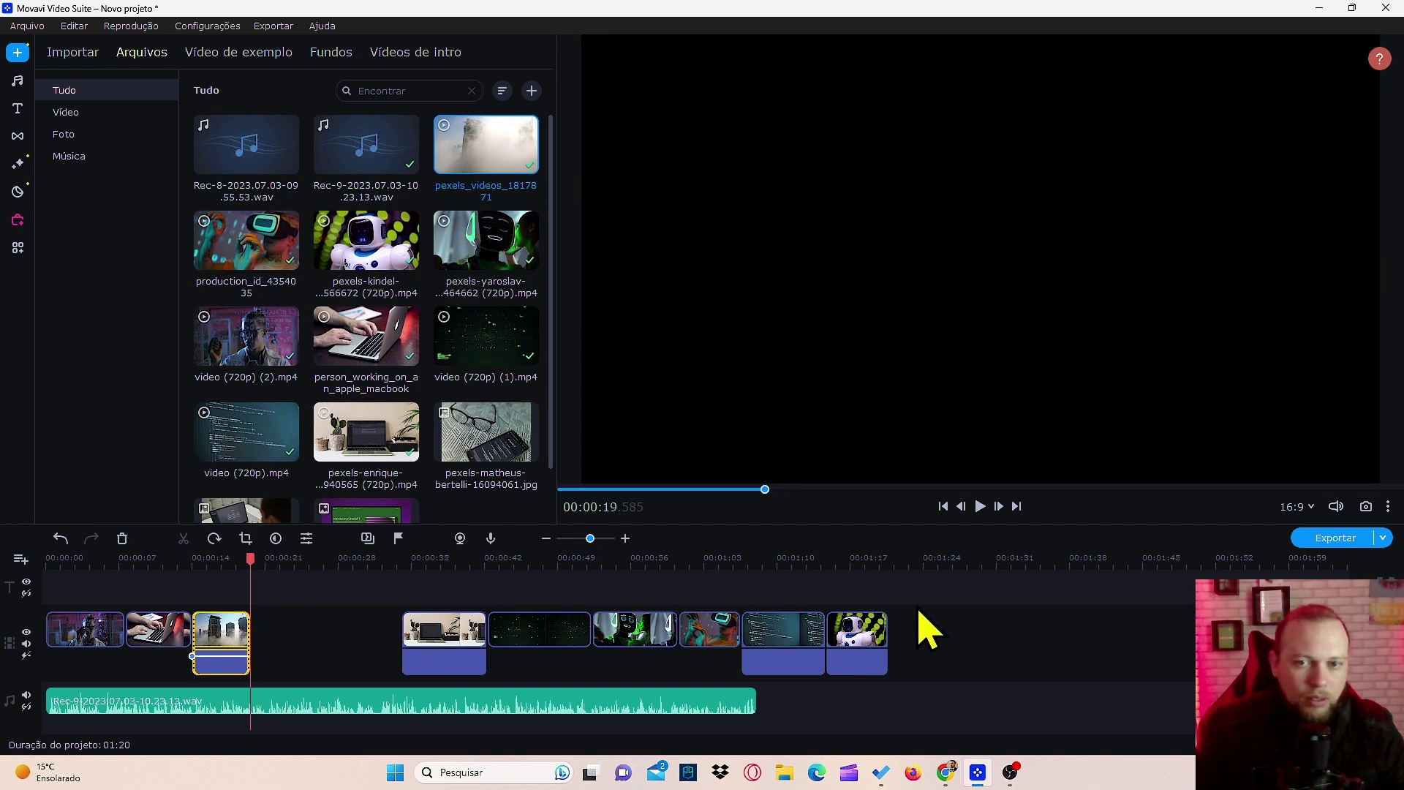
Shift all the following clips back against the foggy video, and extend the white robot clip to end with the voice-over at about 1:08
left_click_drag(925, 629, 307, 644)
left_click(821, 626)
left_click_drag(734, 628, 749, 624)
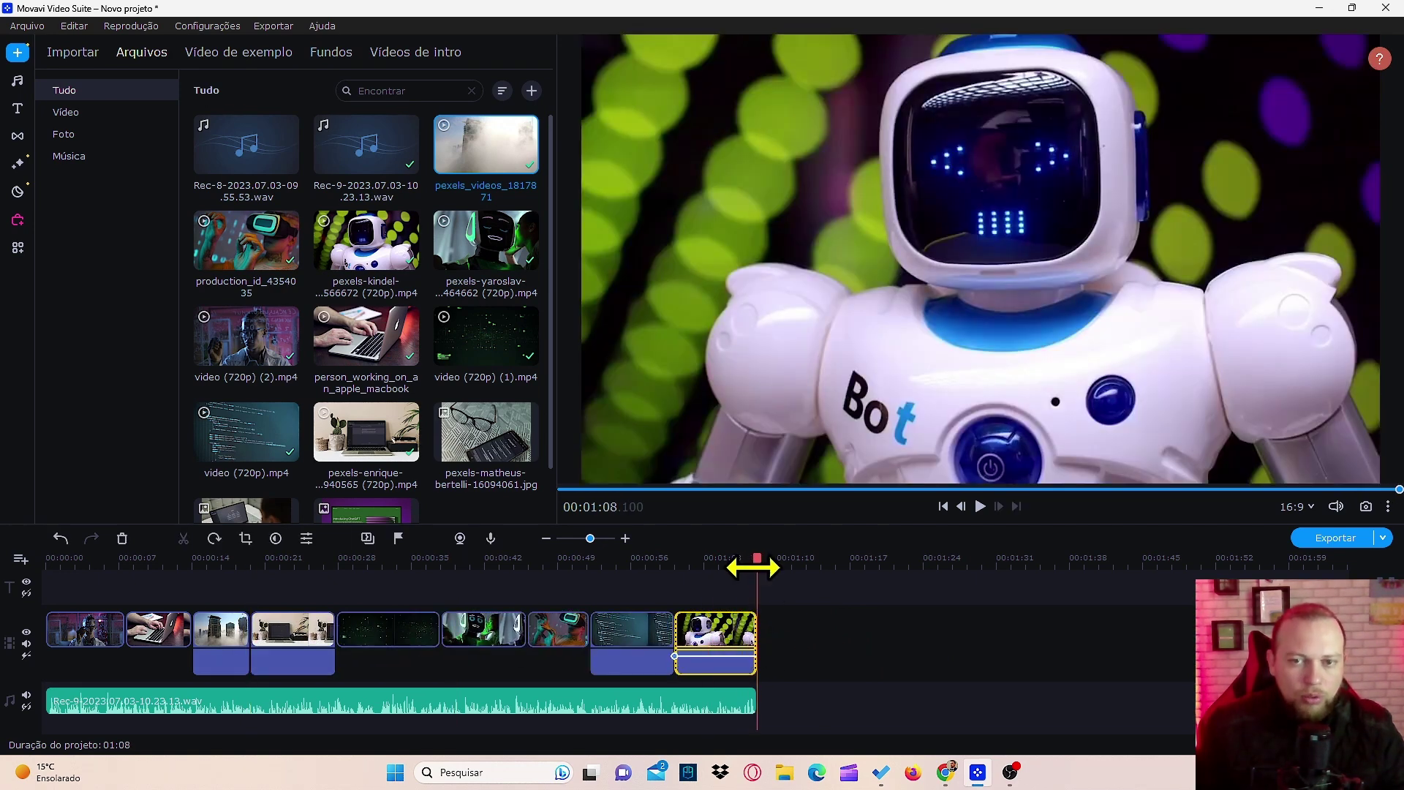
Enlarge and reposition the scientist clip with the Position tool so it fills the frame without black bars
left_click_drag(753, 568, 87, 583)
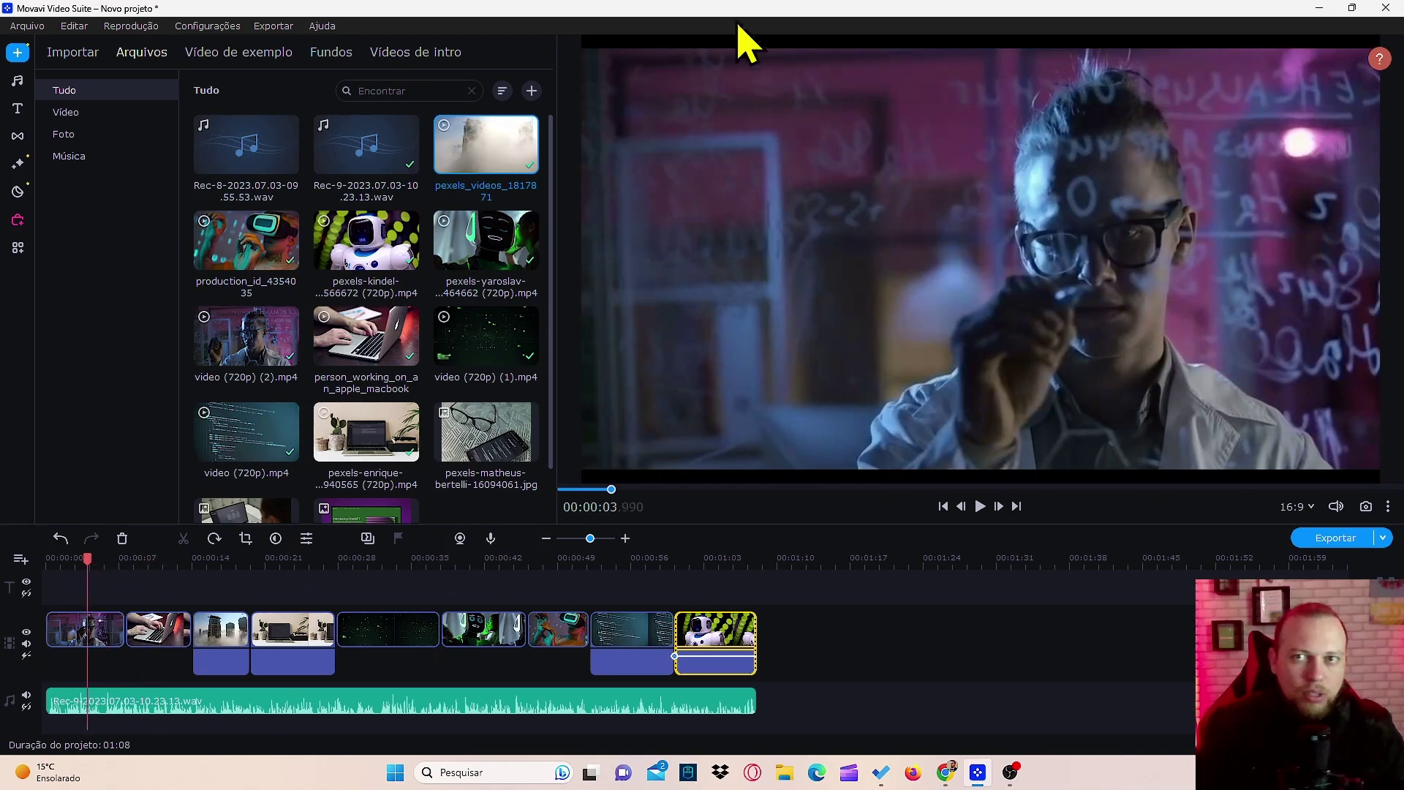
left_click(94, 633)
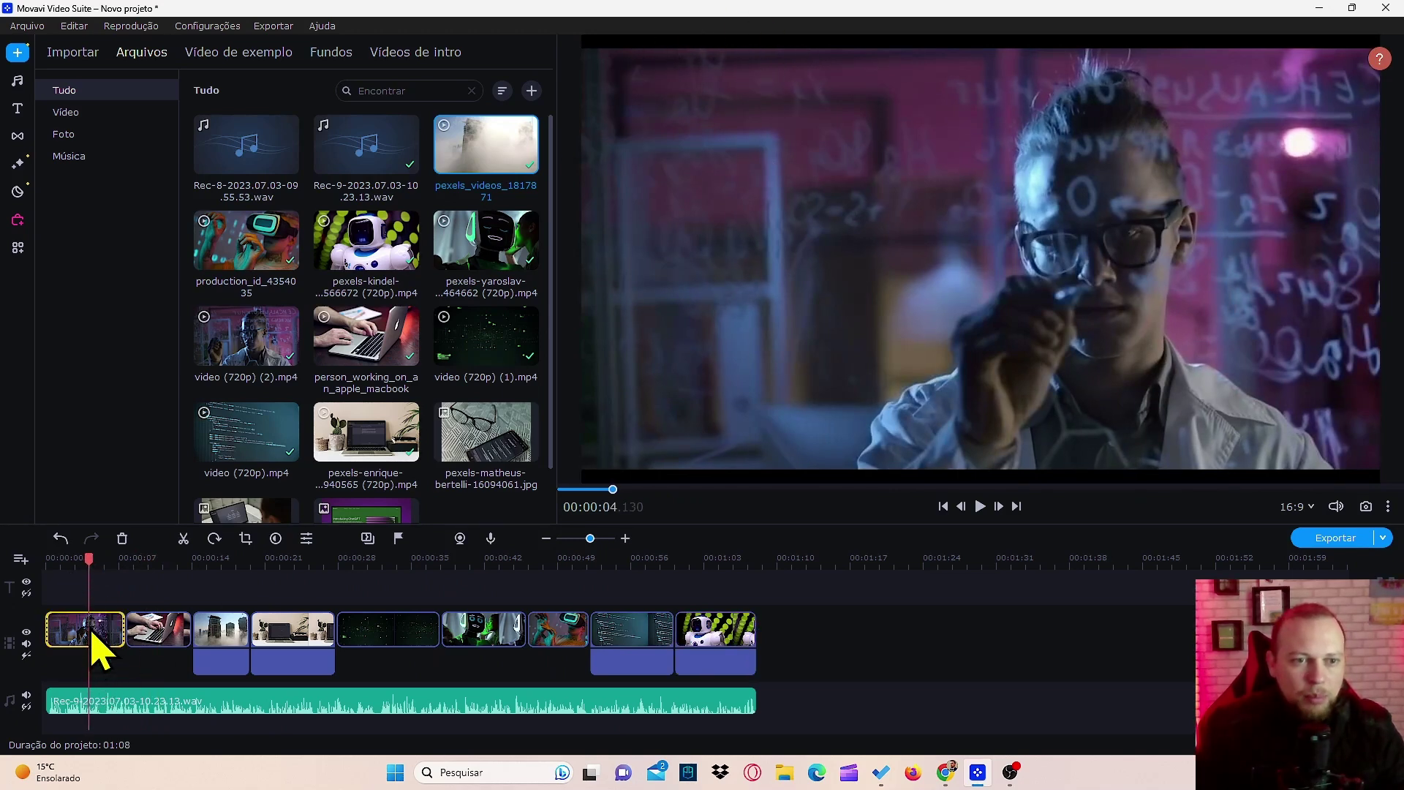
left_click(20, 250)
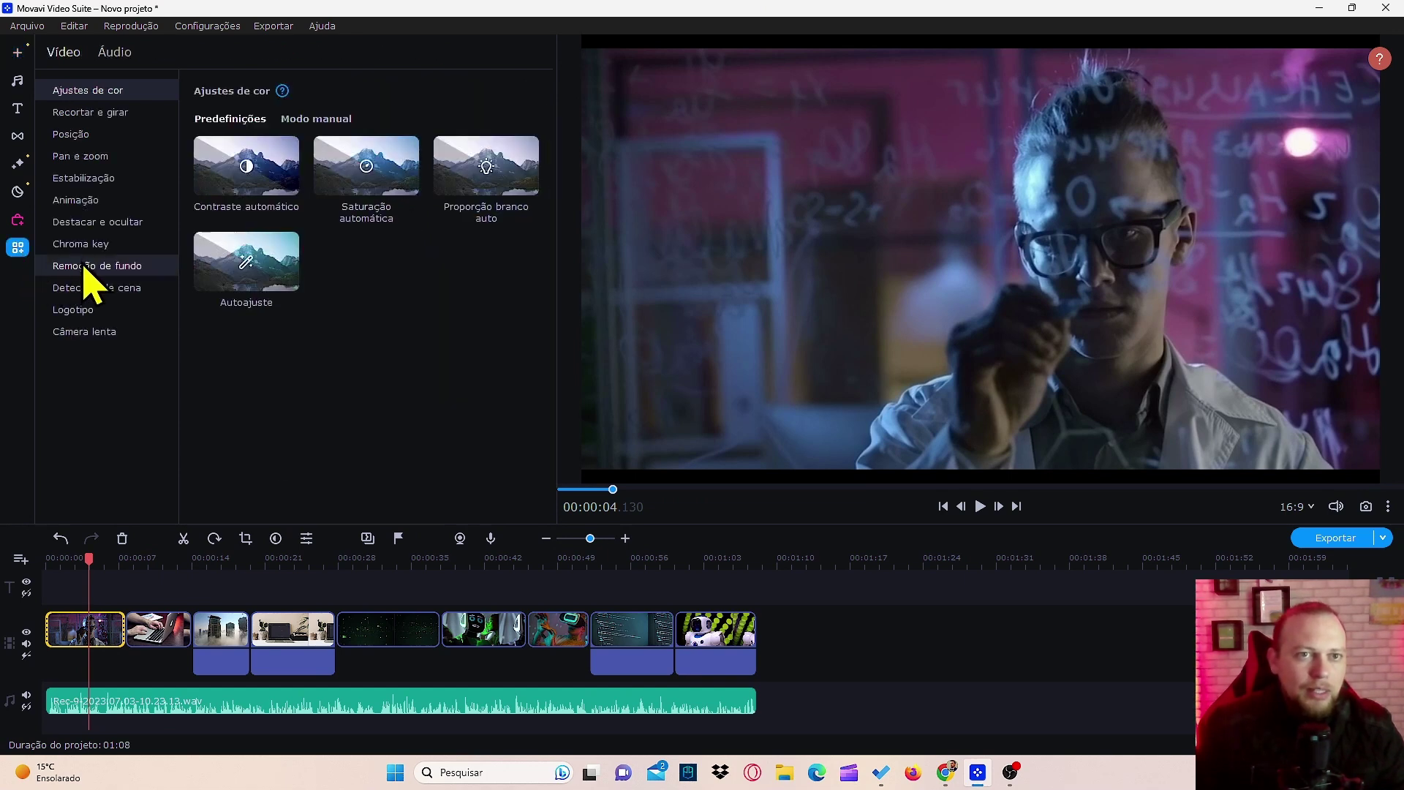
left_click(103, 141)
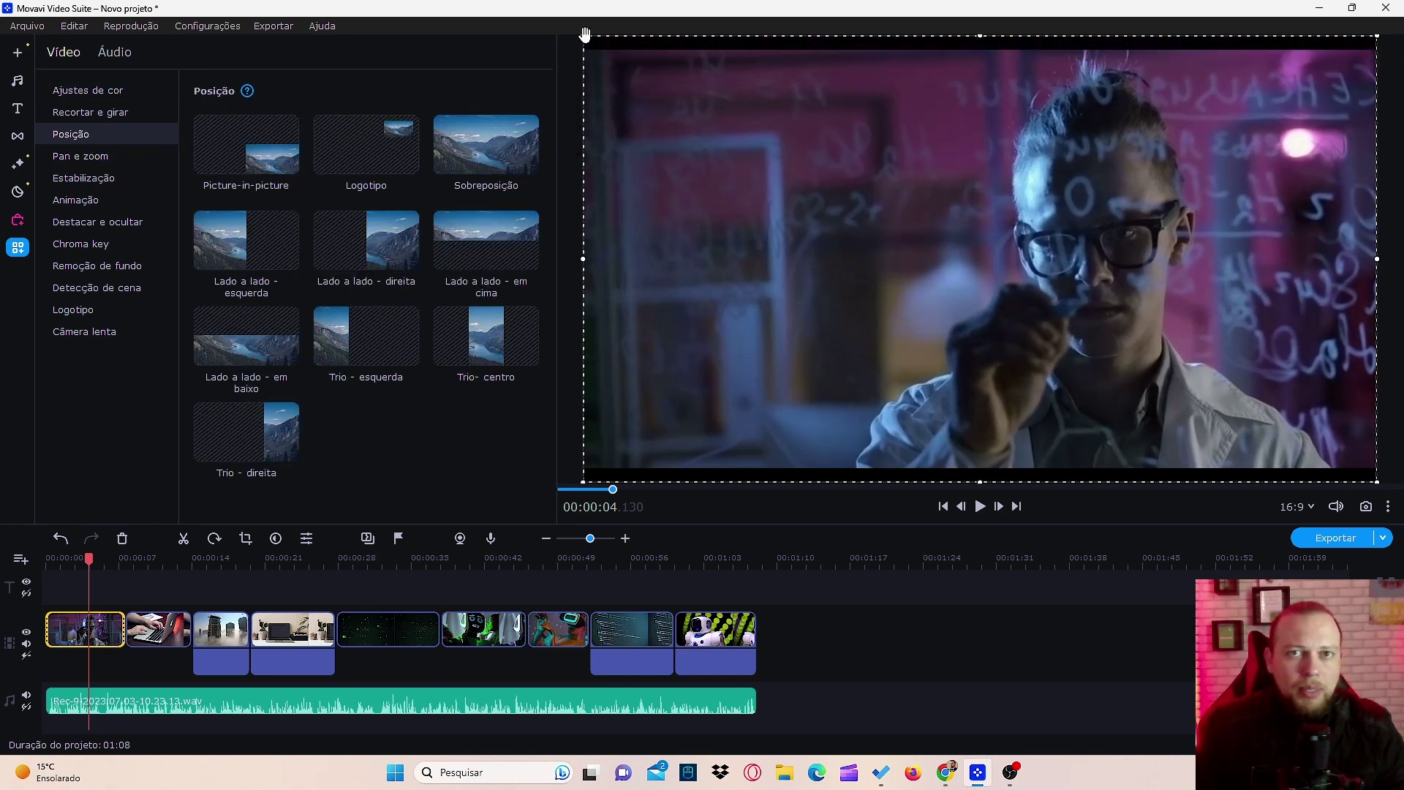
left_click_drag(586, 34, 542, 16)
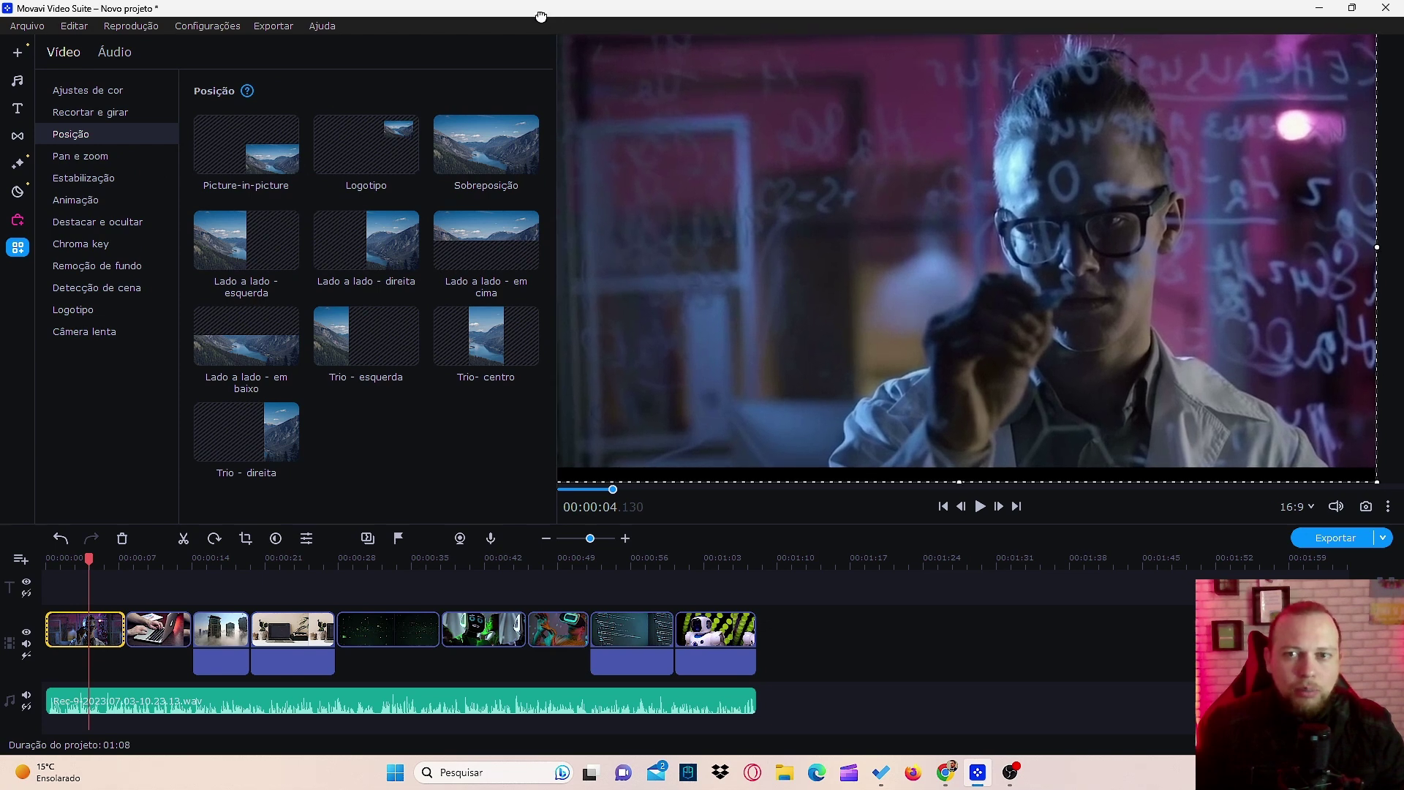
left_click_drag(1375, 477, 1398, 549)
mouse_move(1325, 411)
left_mouse_down()
mouse_move(1283, 407)
mouse_move(1304, 411)
left_mouse_up()
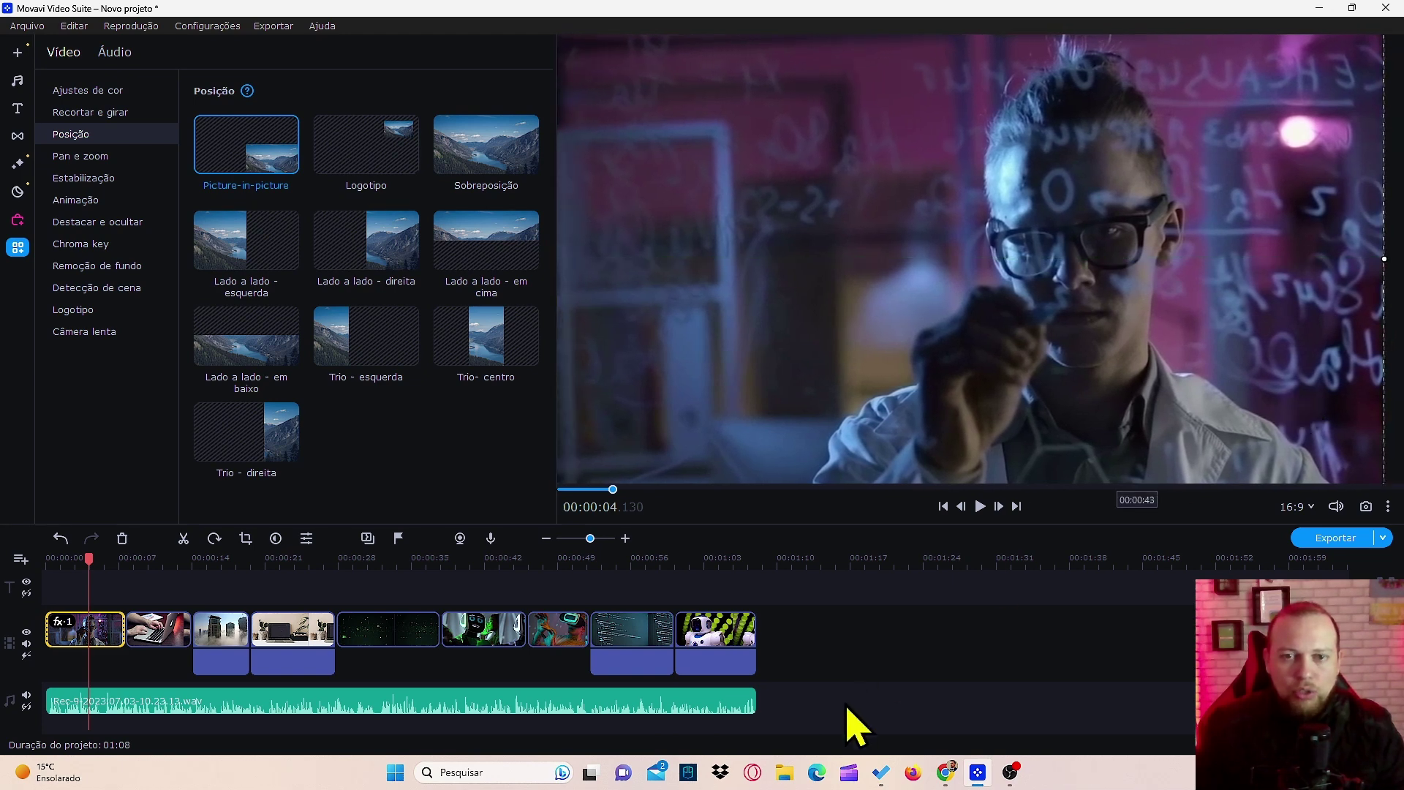
left_click(848, 659)
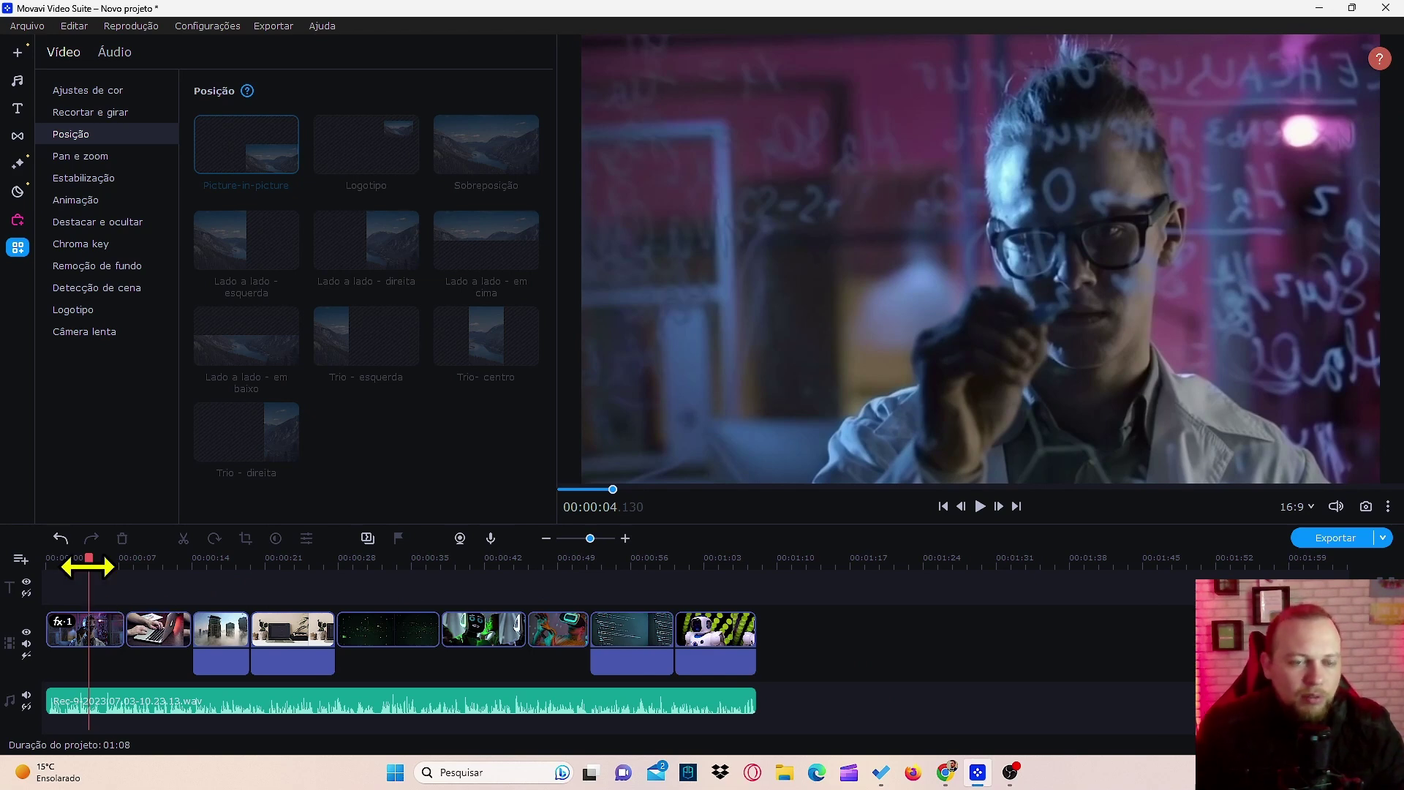
Play the assembled video from the start, and examine the voice-over's audio tools and clip properties while replaying short parts
left_click_drag(87, 566, 11, 577)
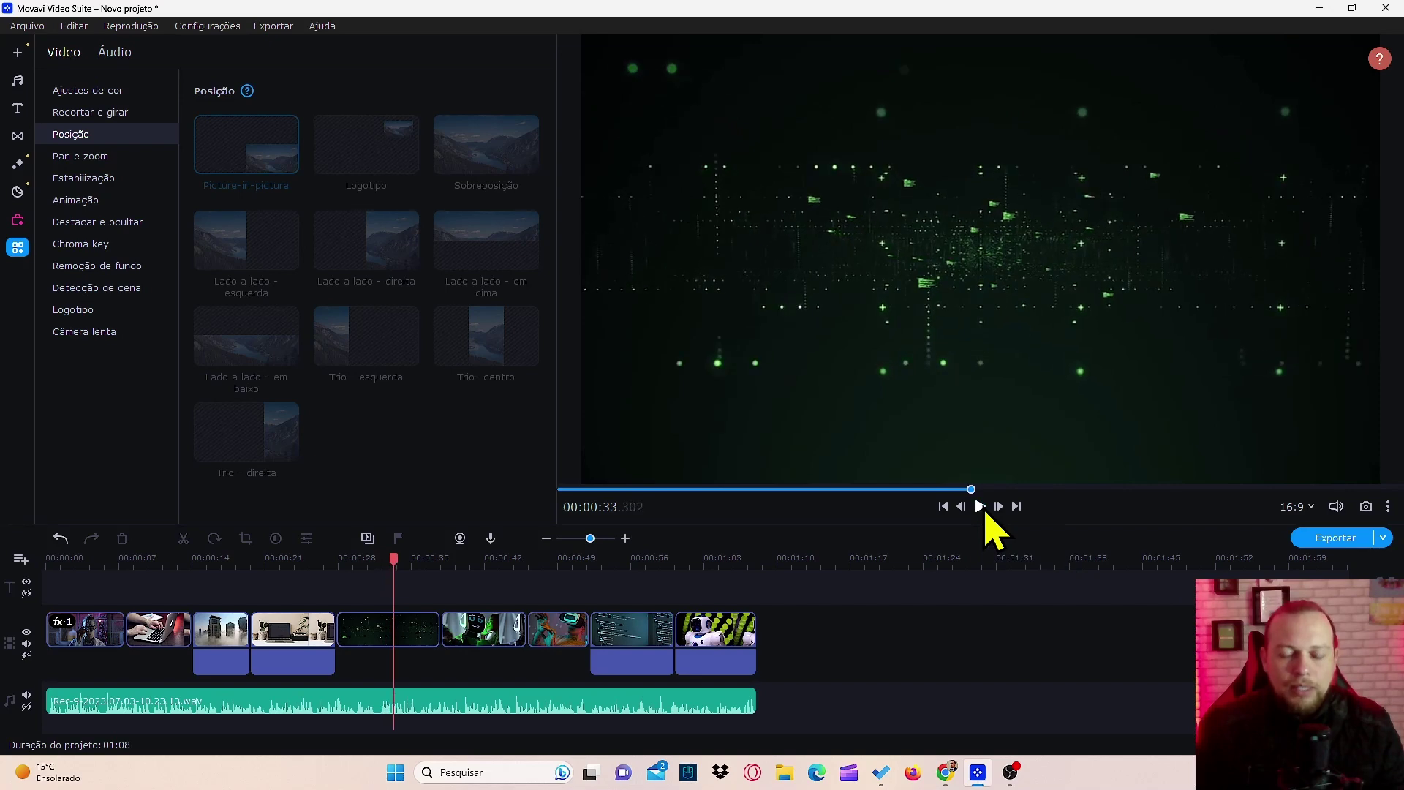
left_click(980, 507)
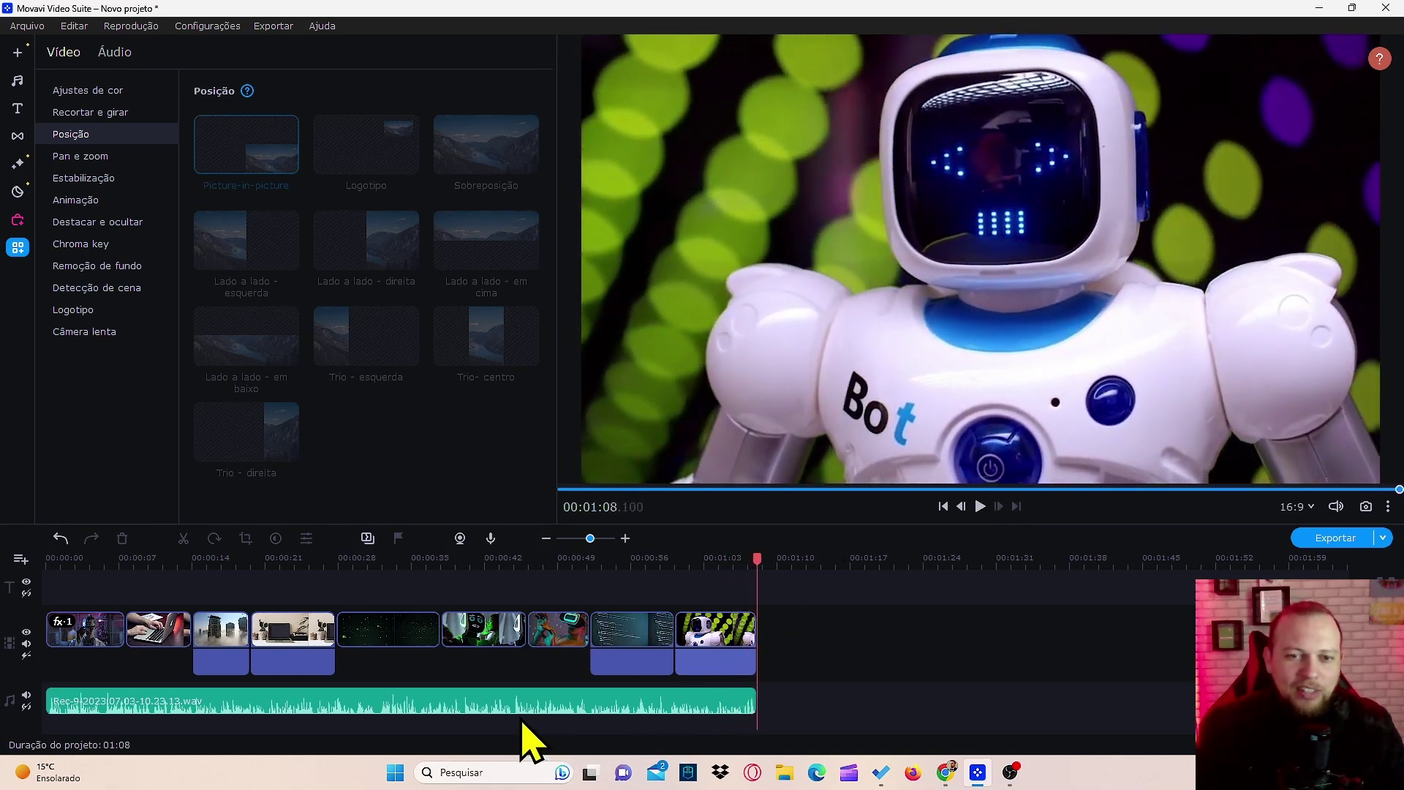
left_click(491, 703)
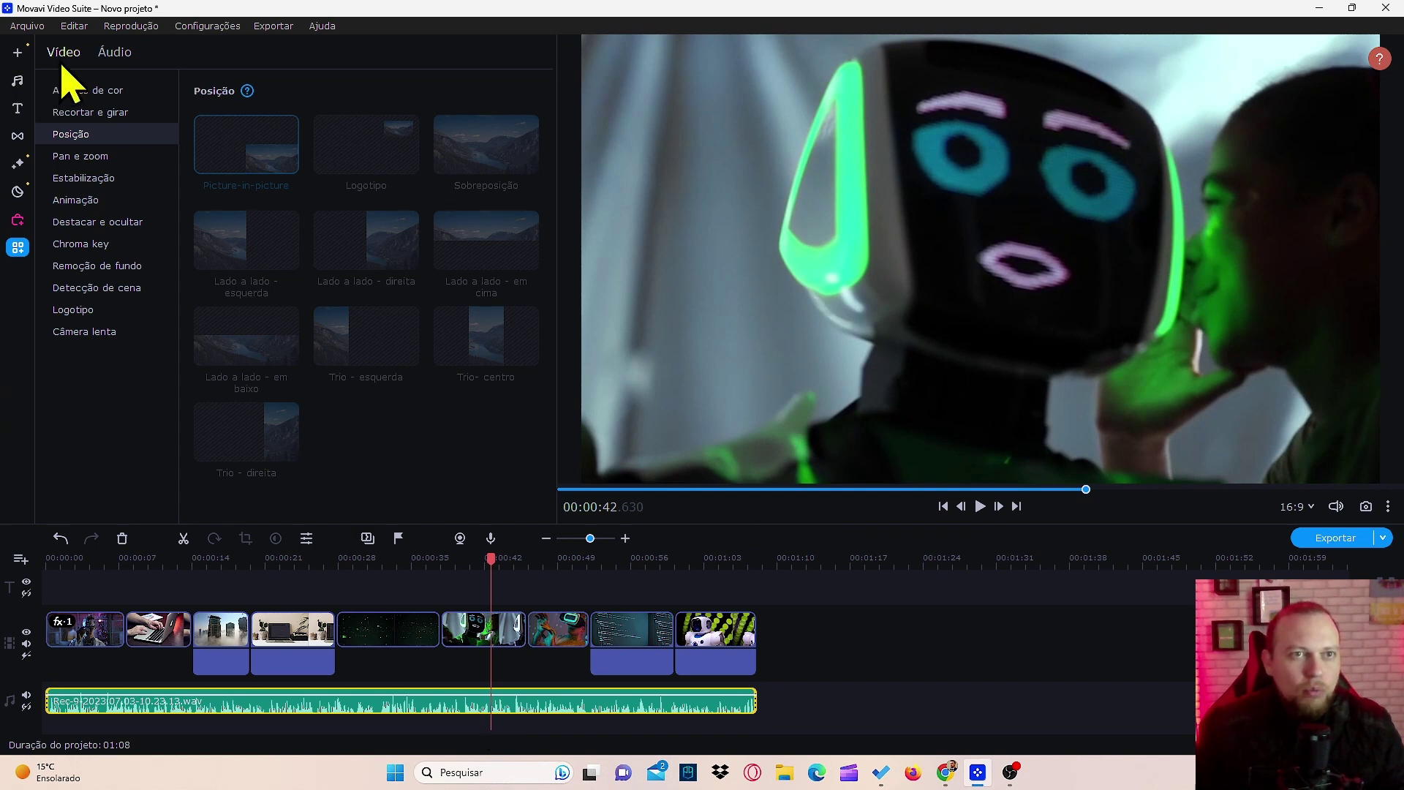
left_click(114, 57)
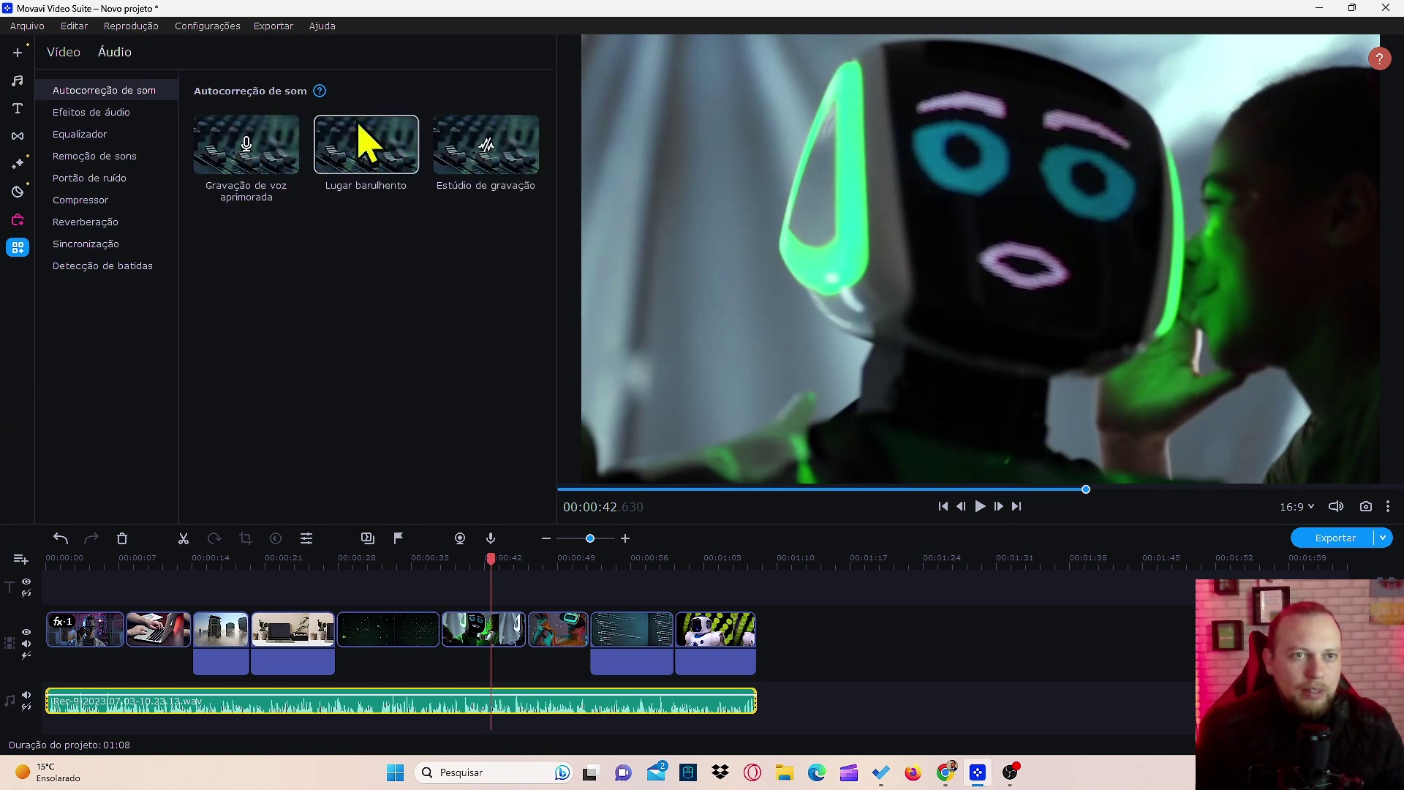
double_click(420, 713)
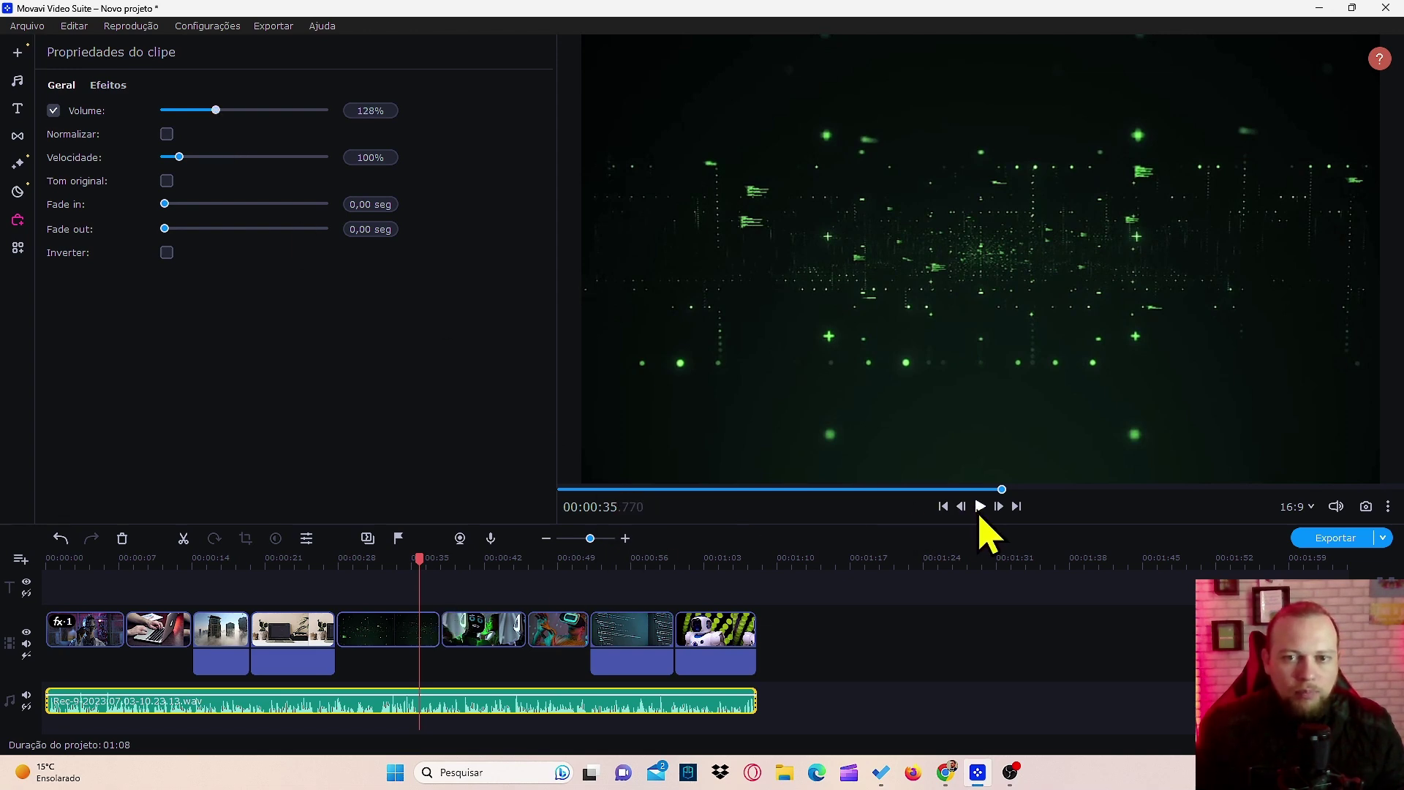
left_click(980, 512)
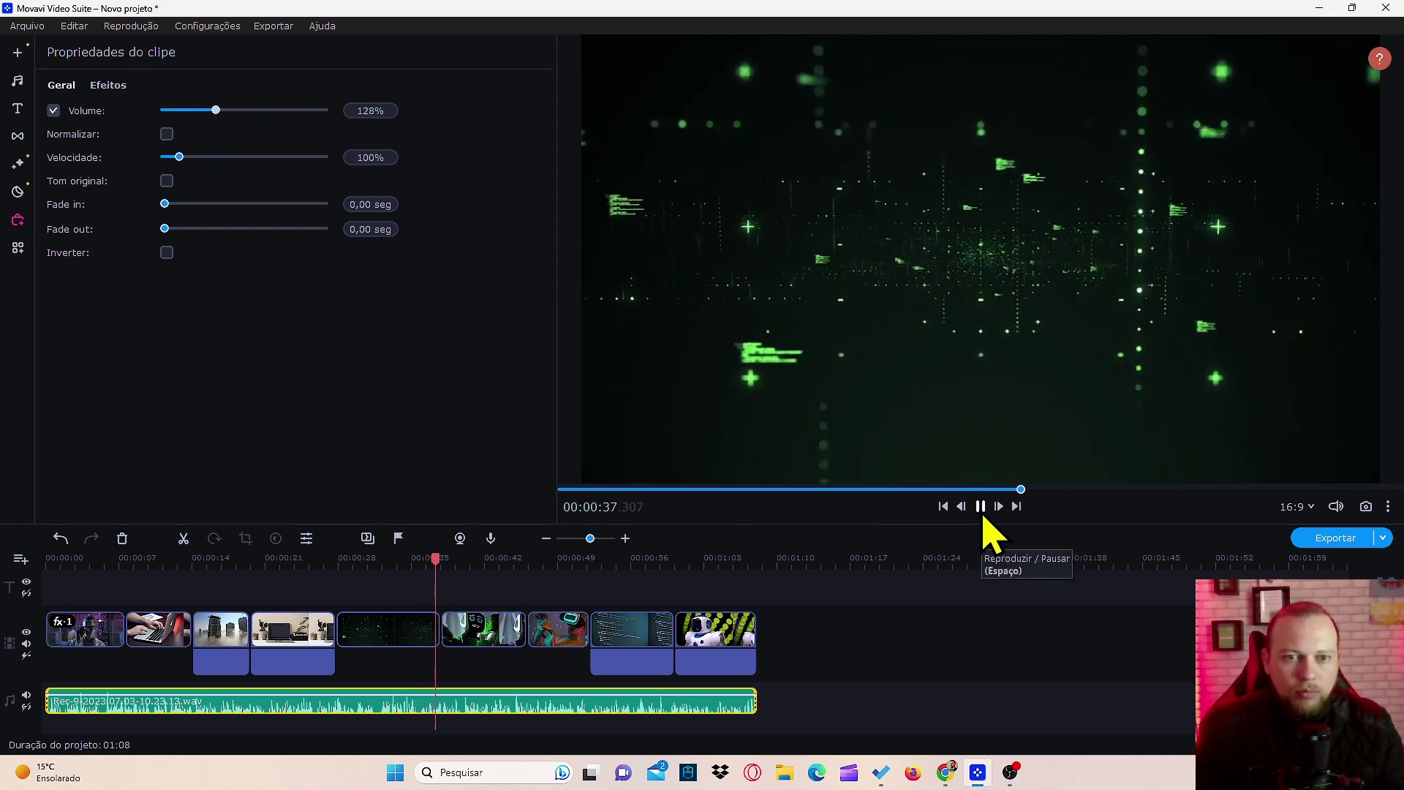
left_click(983, 516)
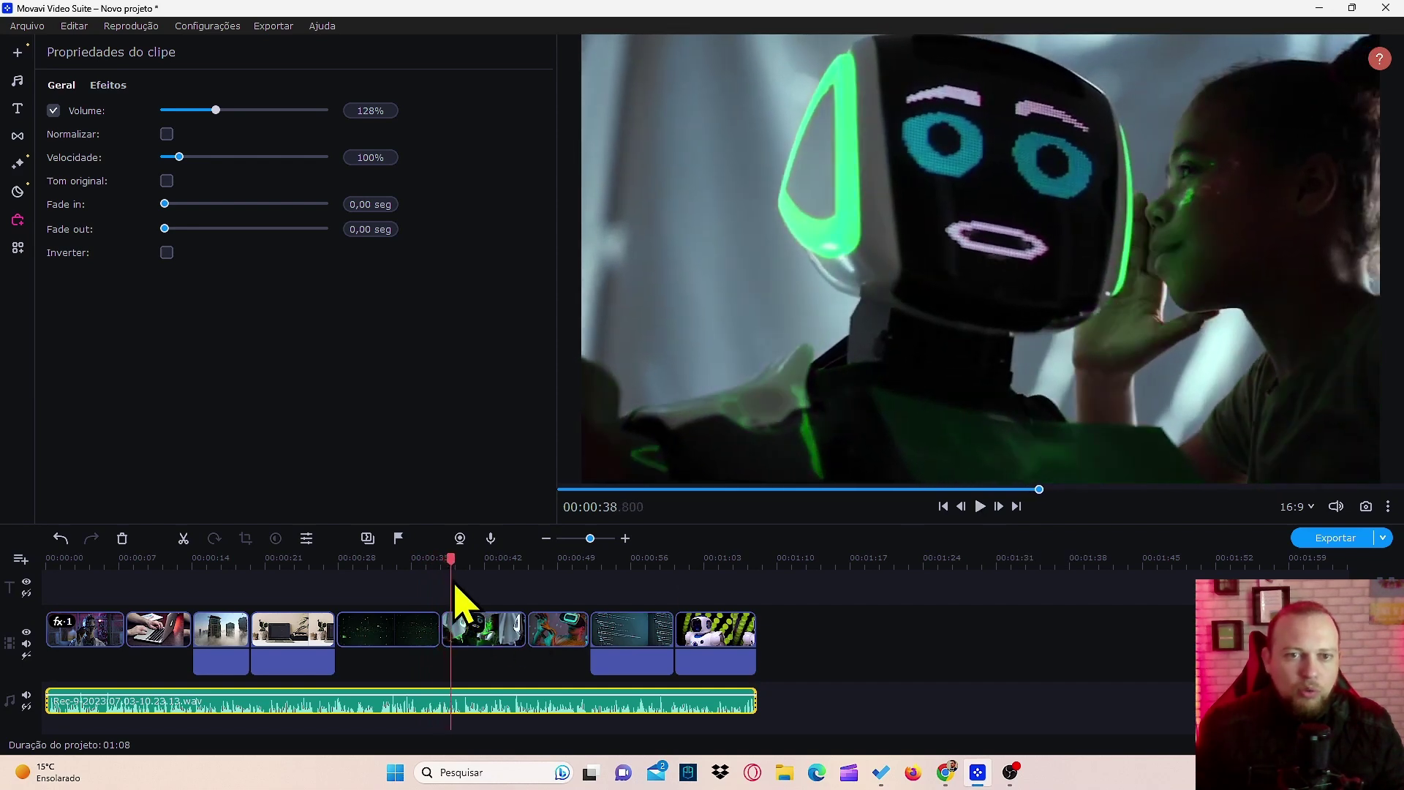
left_click_drag(455, 584, 45, 568)
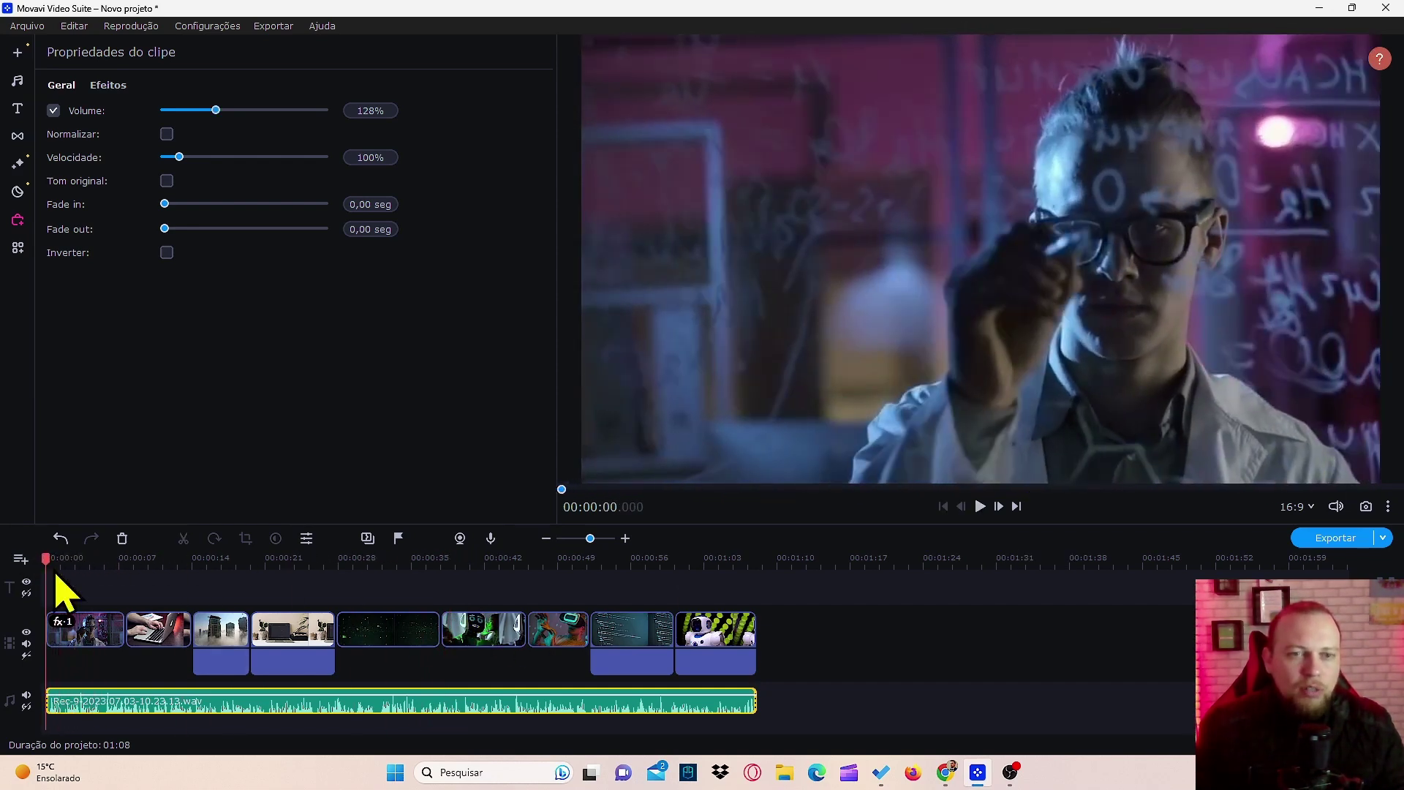
left_click(980, 516)
left_click(980, 515)
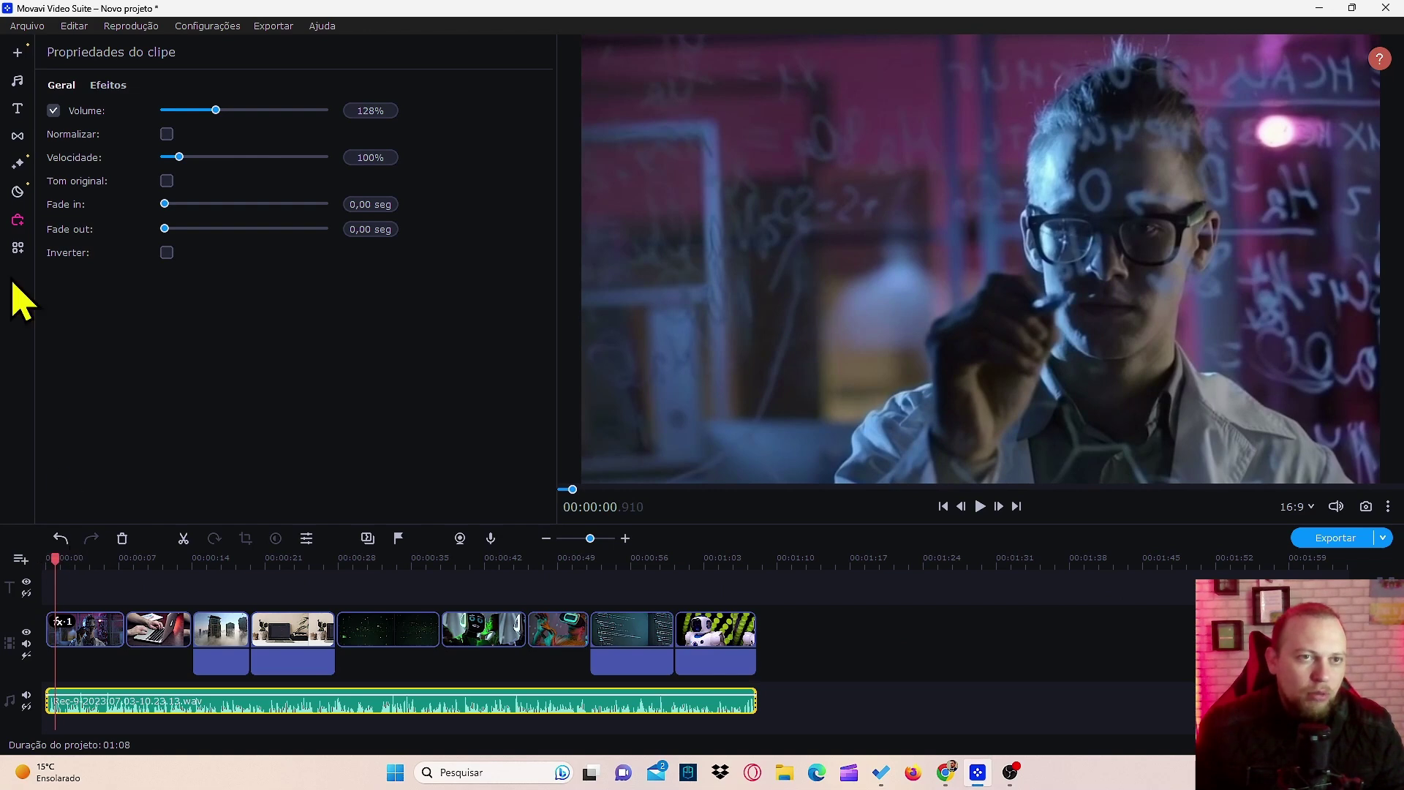
Browse the title categories and add the Carimbo title from Básico to the title track over the scientist clip, starting at about 1 second
left_click(18, 111)
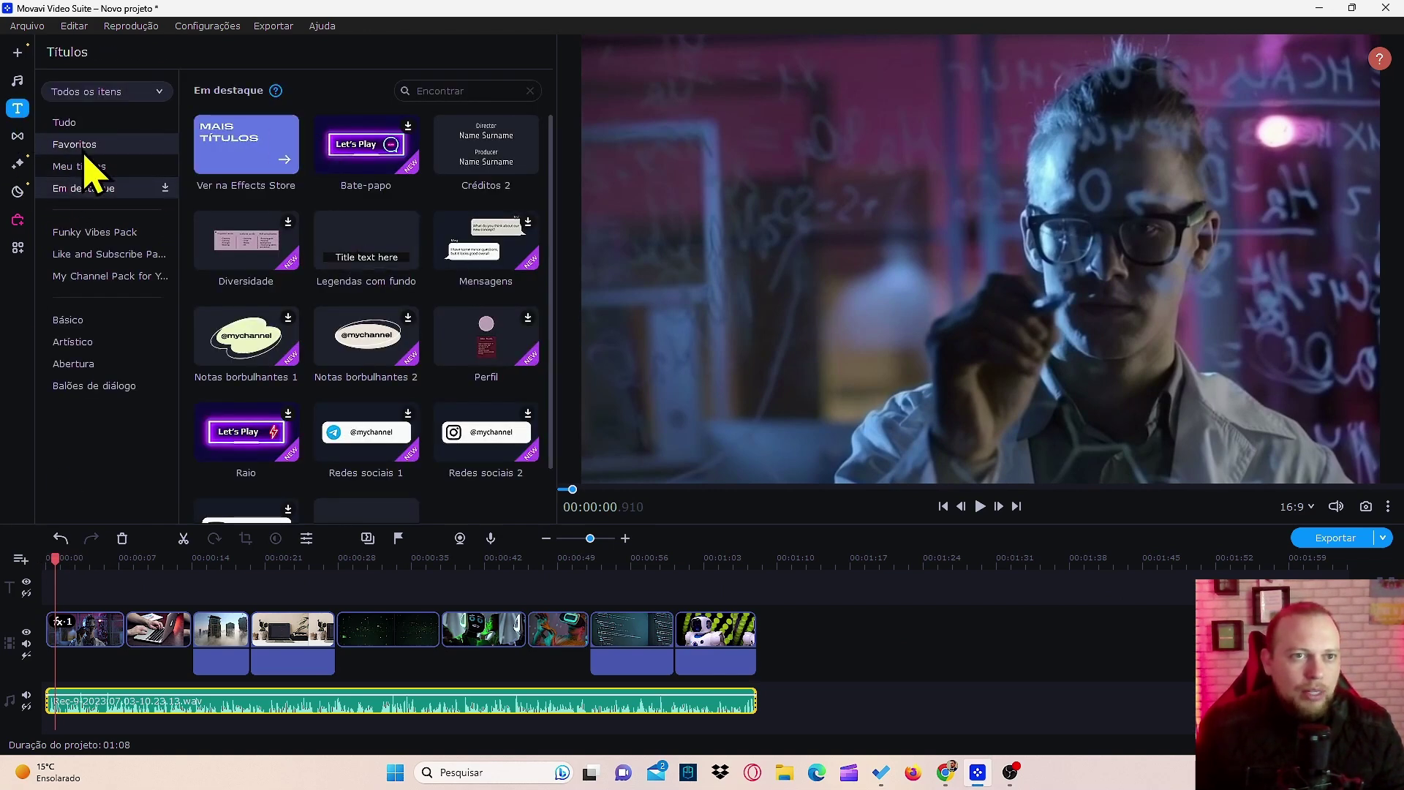
left_click(81, 124)
scroll(427, 289, "down", 4)
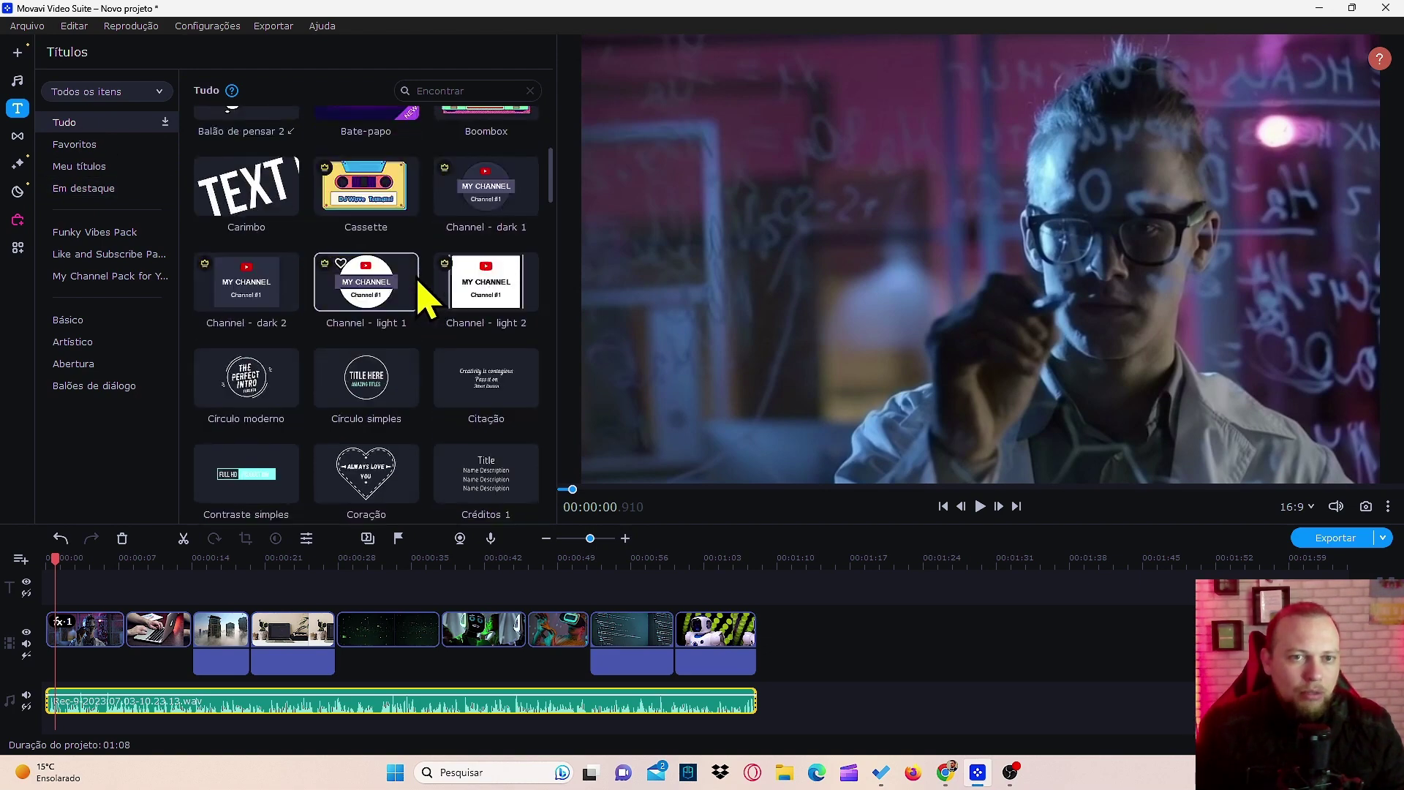
scroll(427, 292, "down", 8)
scroll(407, 329, "up", 3)
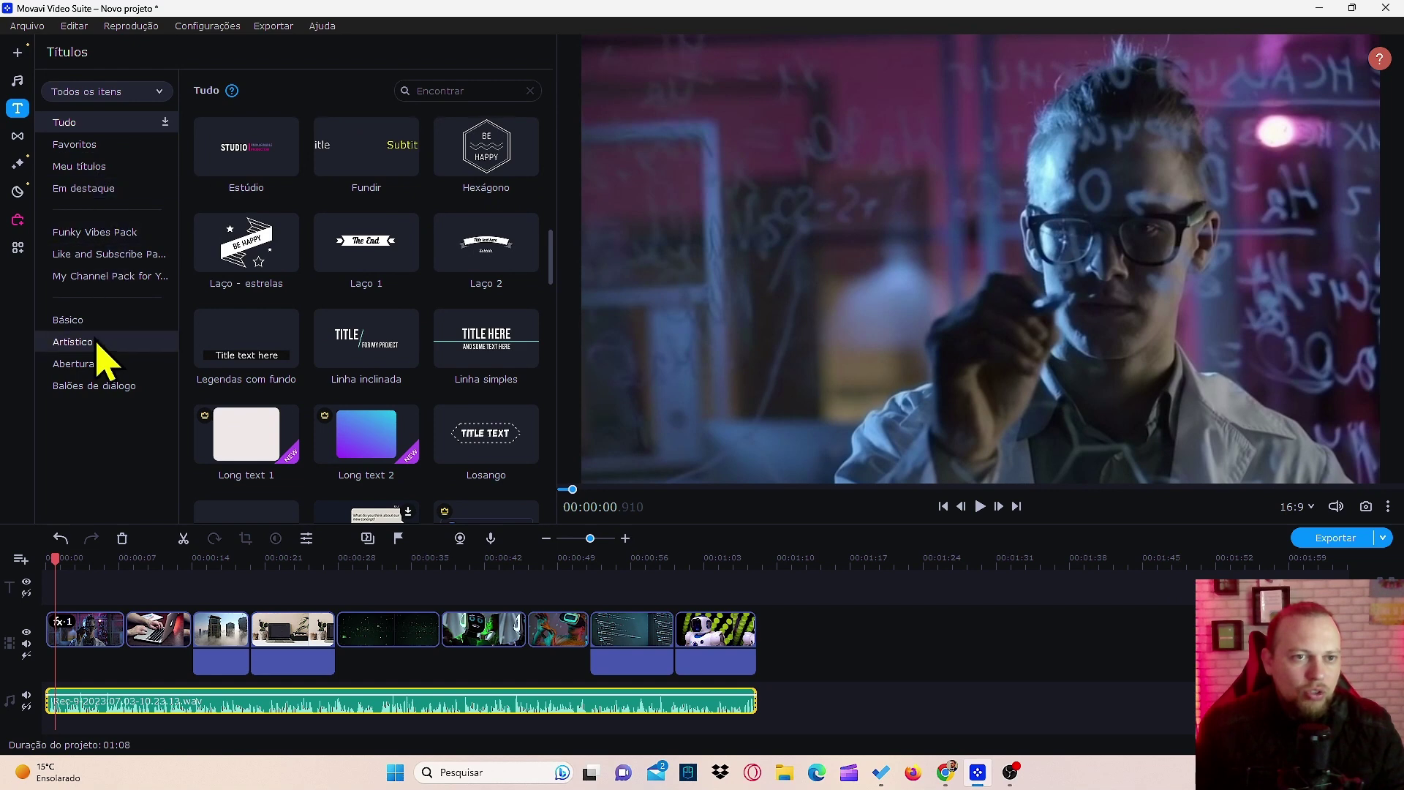
left_click(81, 321)
left_click(88, 344)
left_click(88, 363)
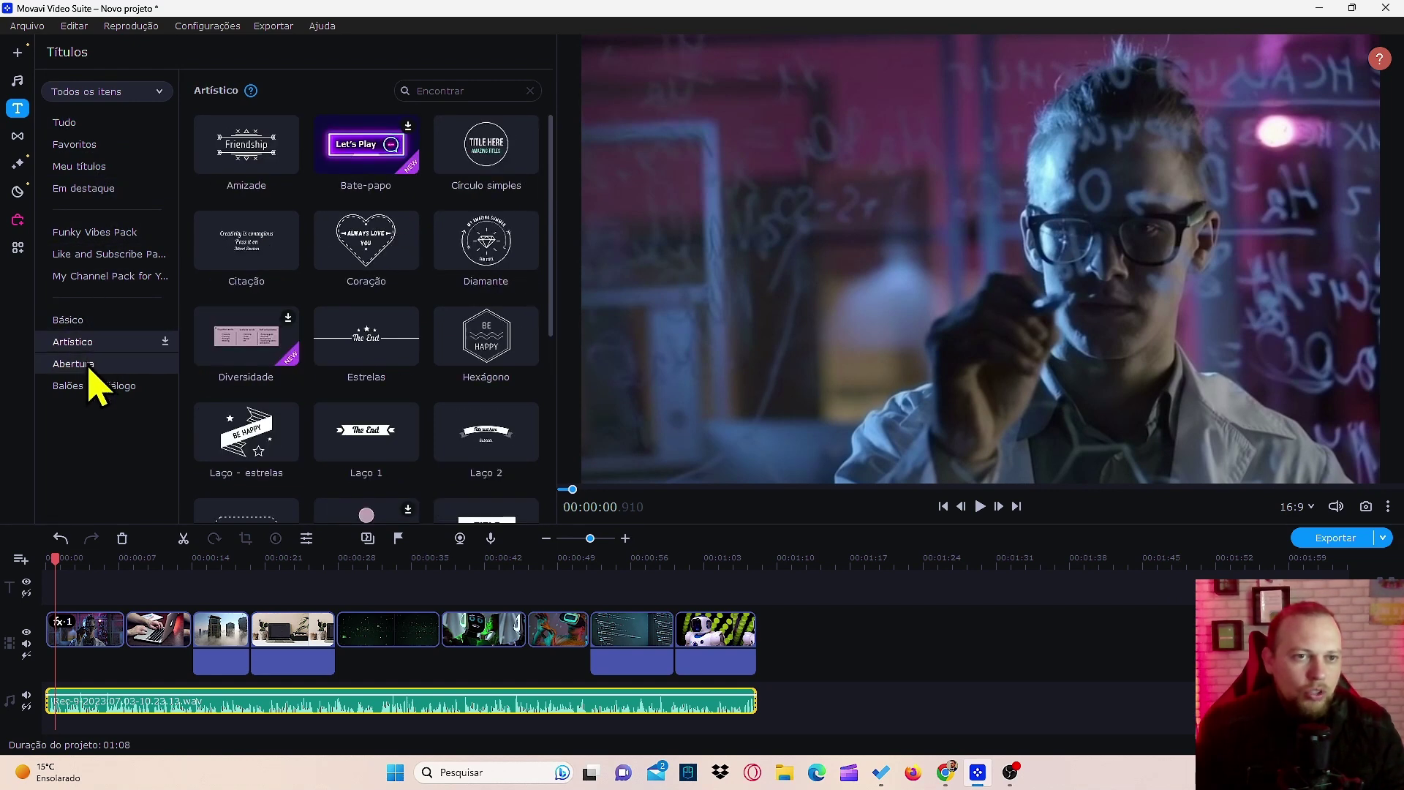
left_click(94, 385)
left_click(79, 321)
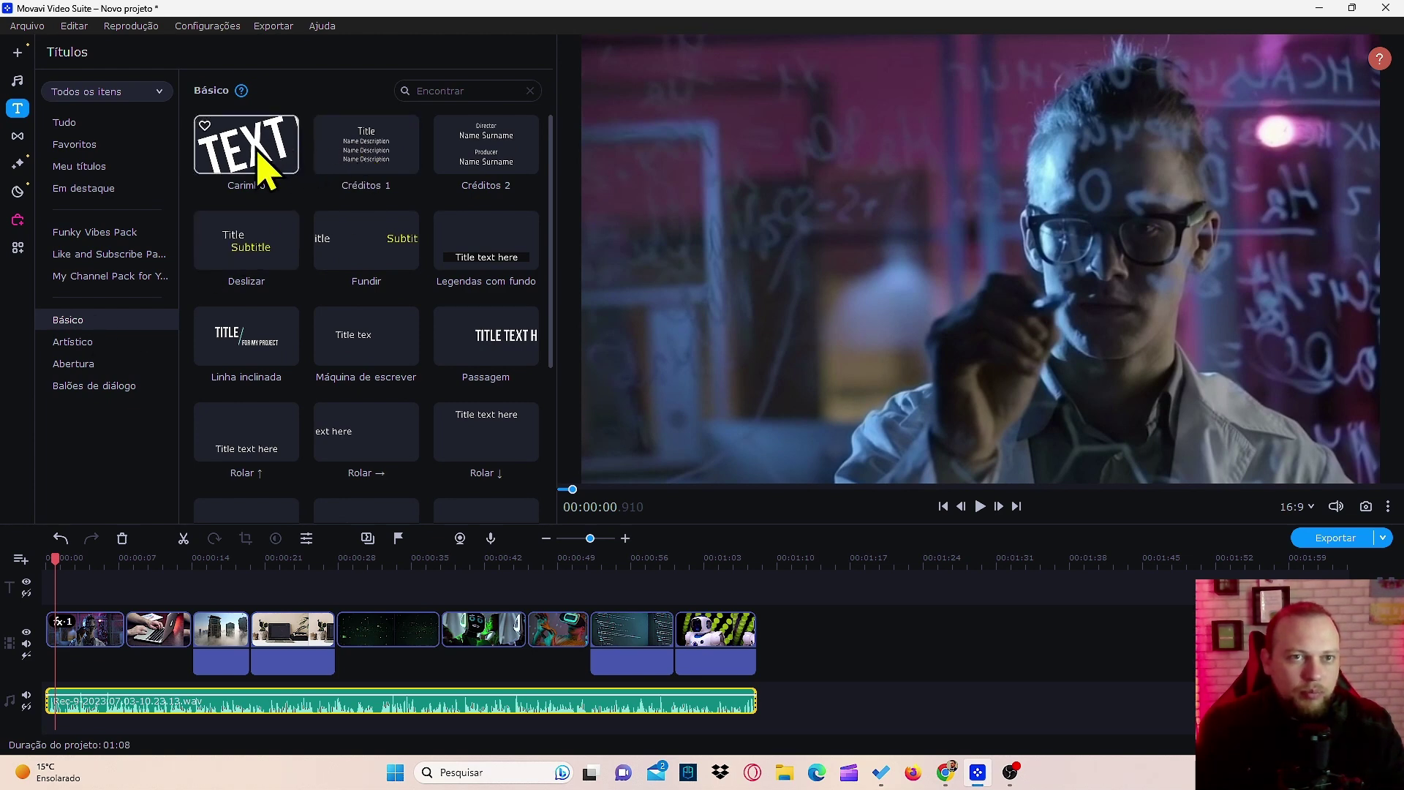
left_click(264, 155)
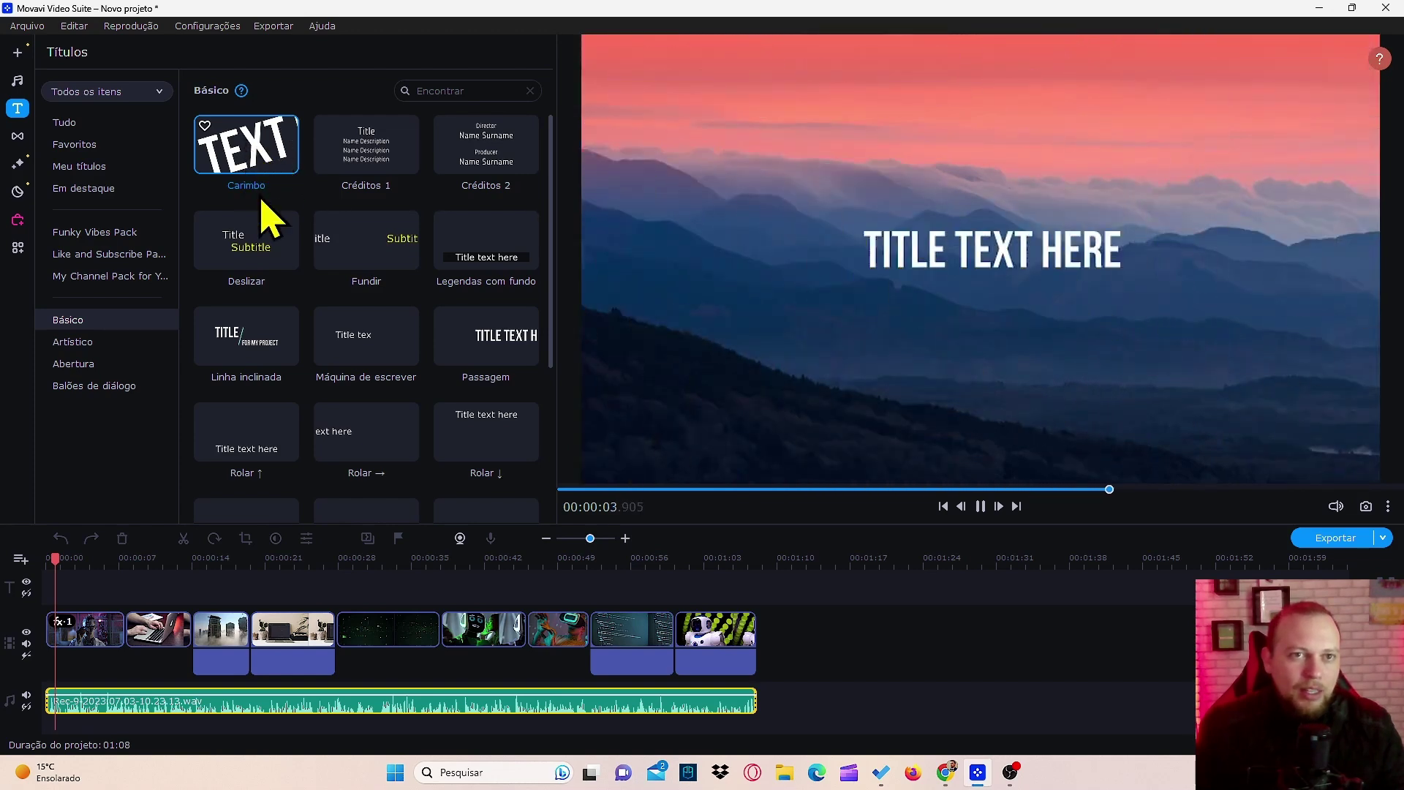
left_click_drag(260, 141, 59, 581)
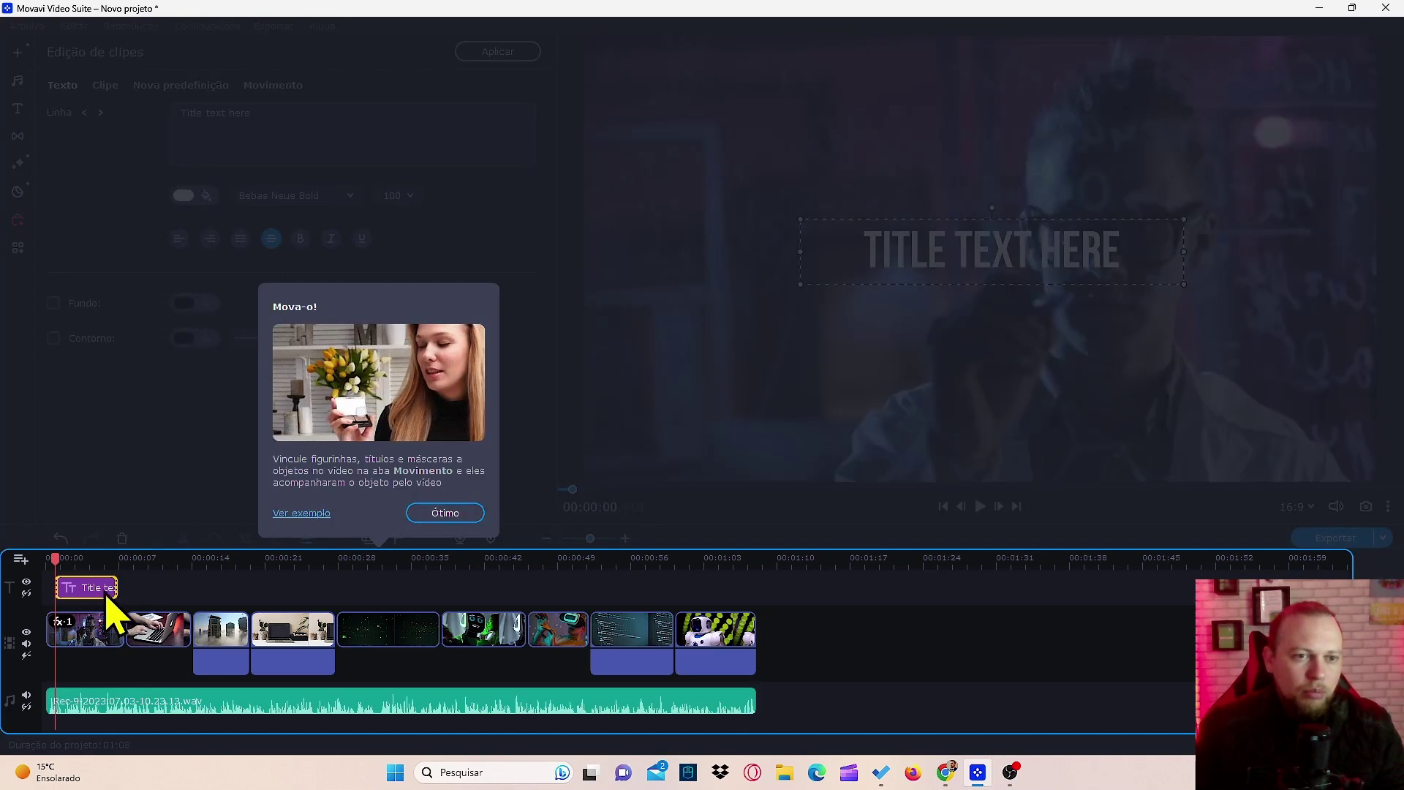
Dismiss the Movimento tip and replace the title's placeholder text with CHATGPT
left_click(462, 519)
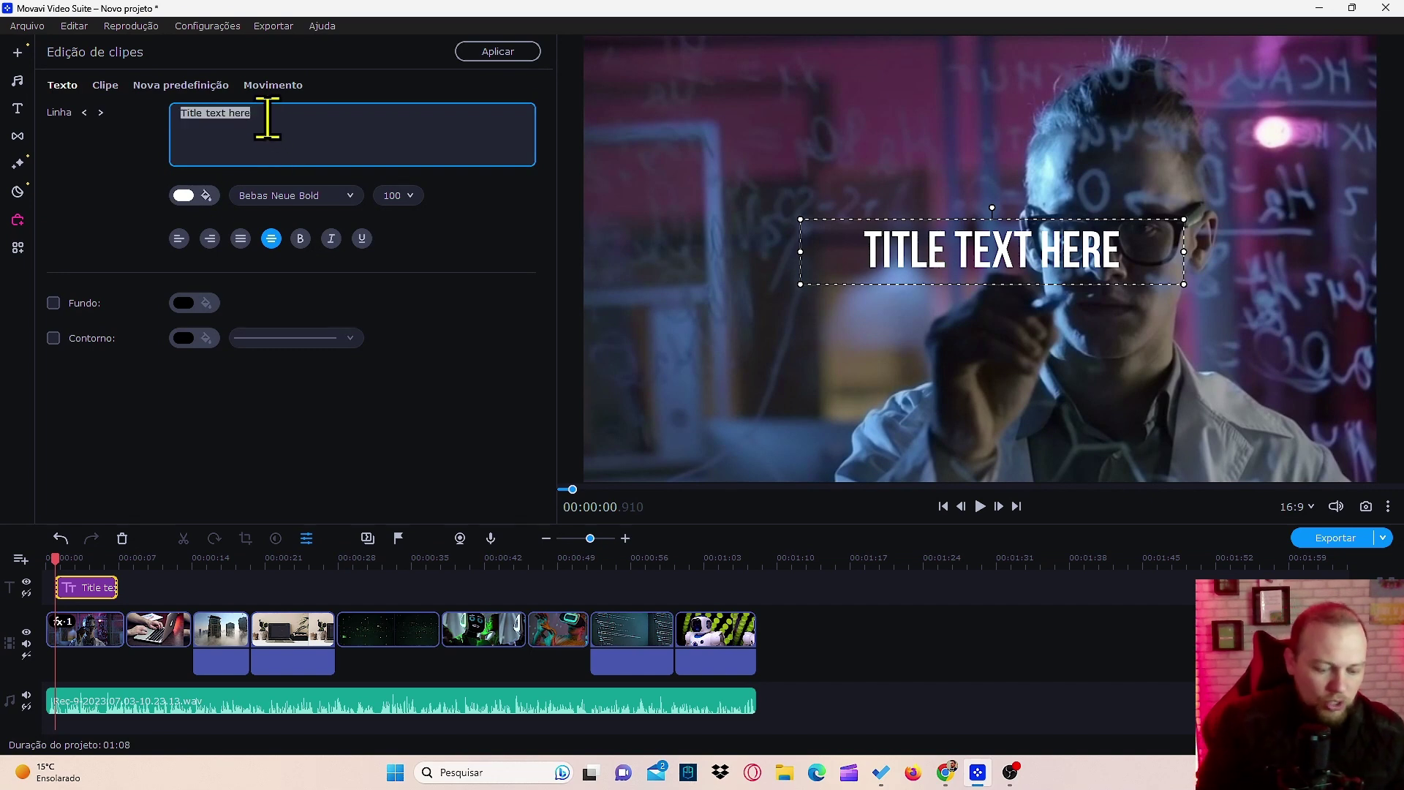
key("Caps_Lock")
type("CH")
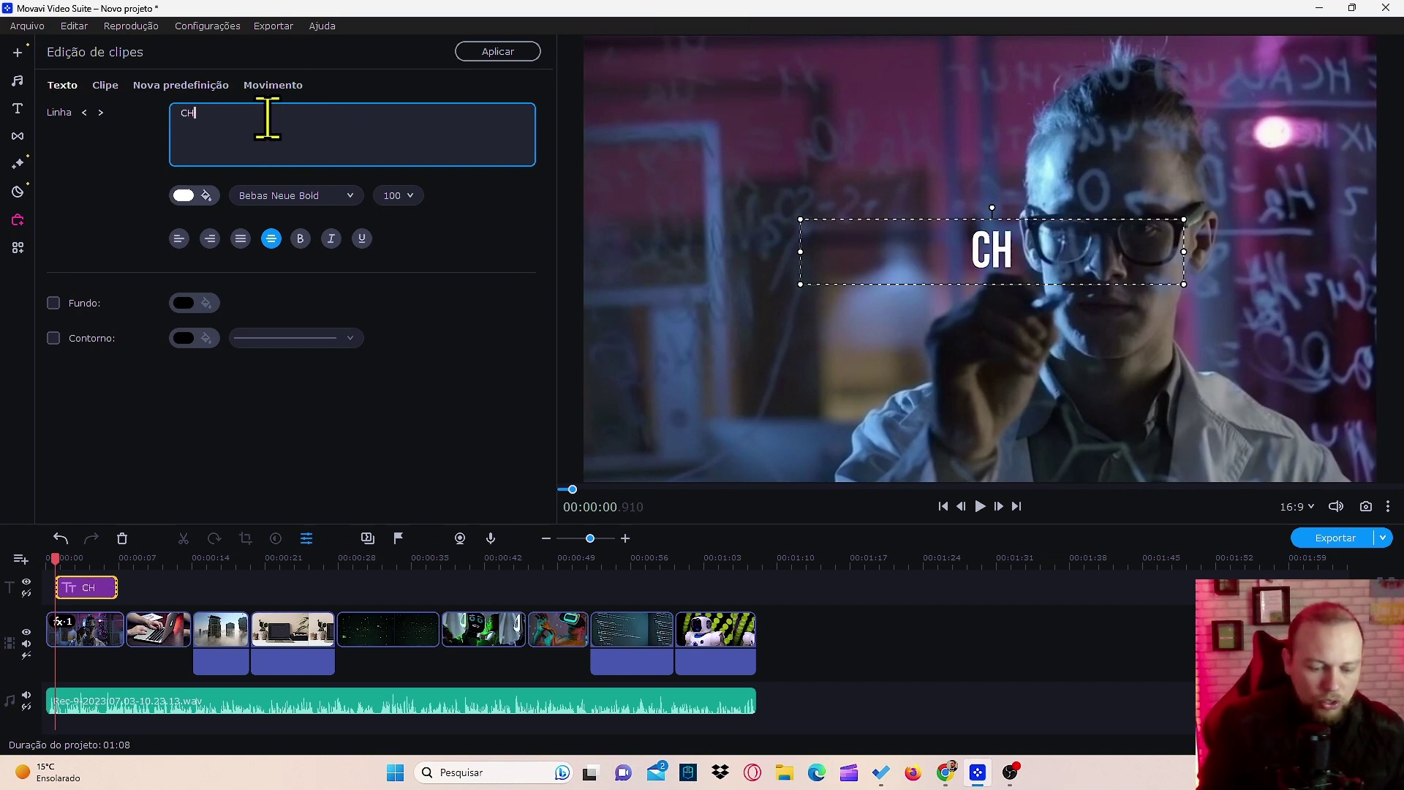
type("ATGPT")
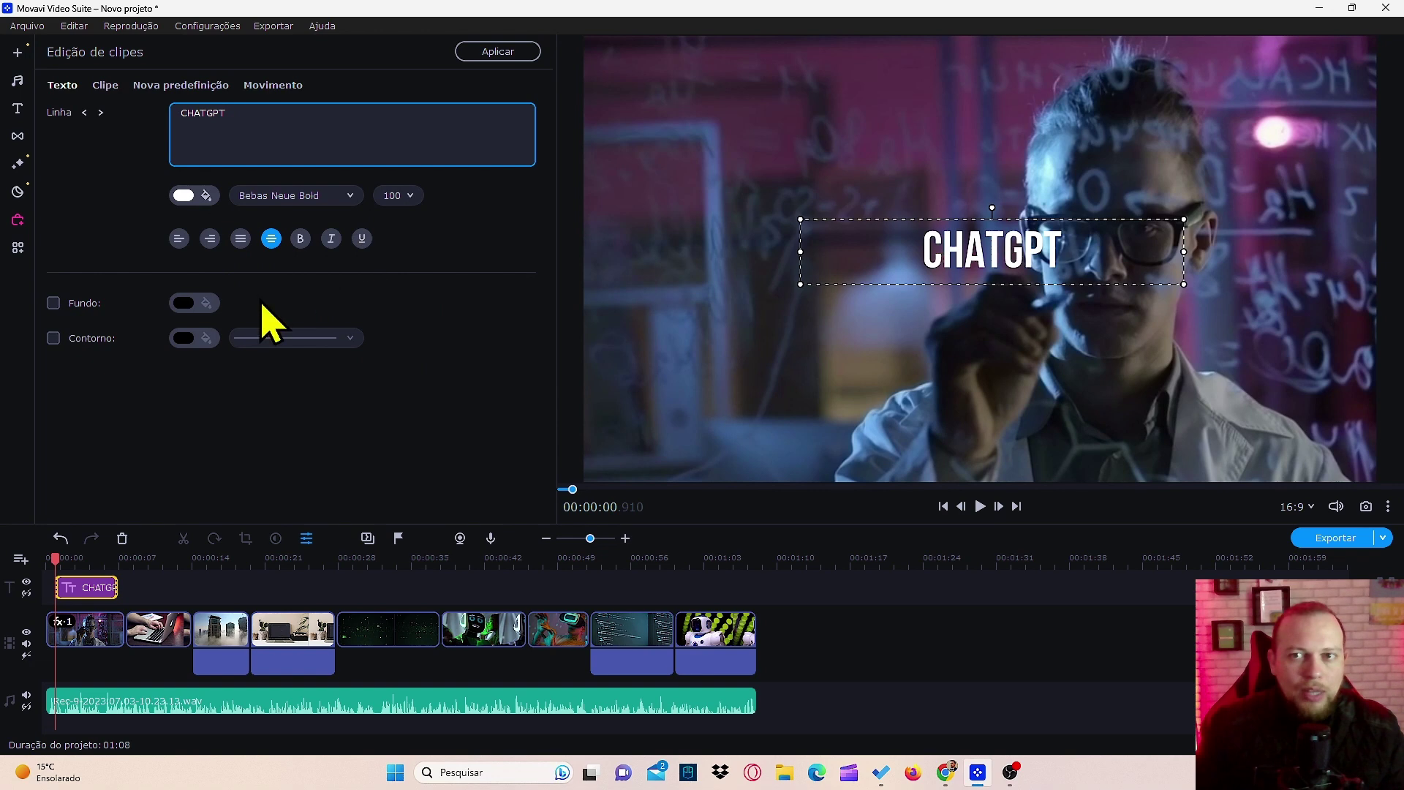
Enable the CHATGPT title's outline, choose the second-thickest line and colour it red (#ff0000)
left_click(54, 337)
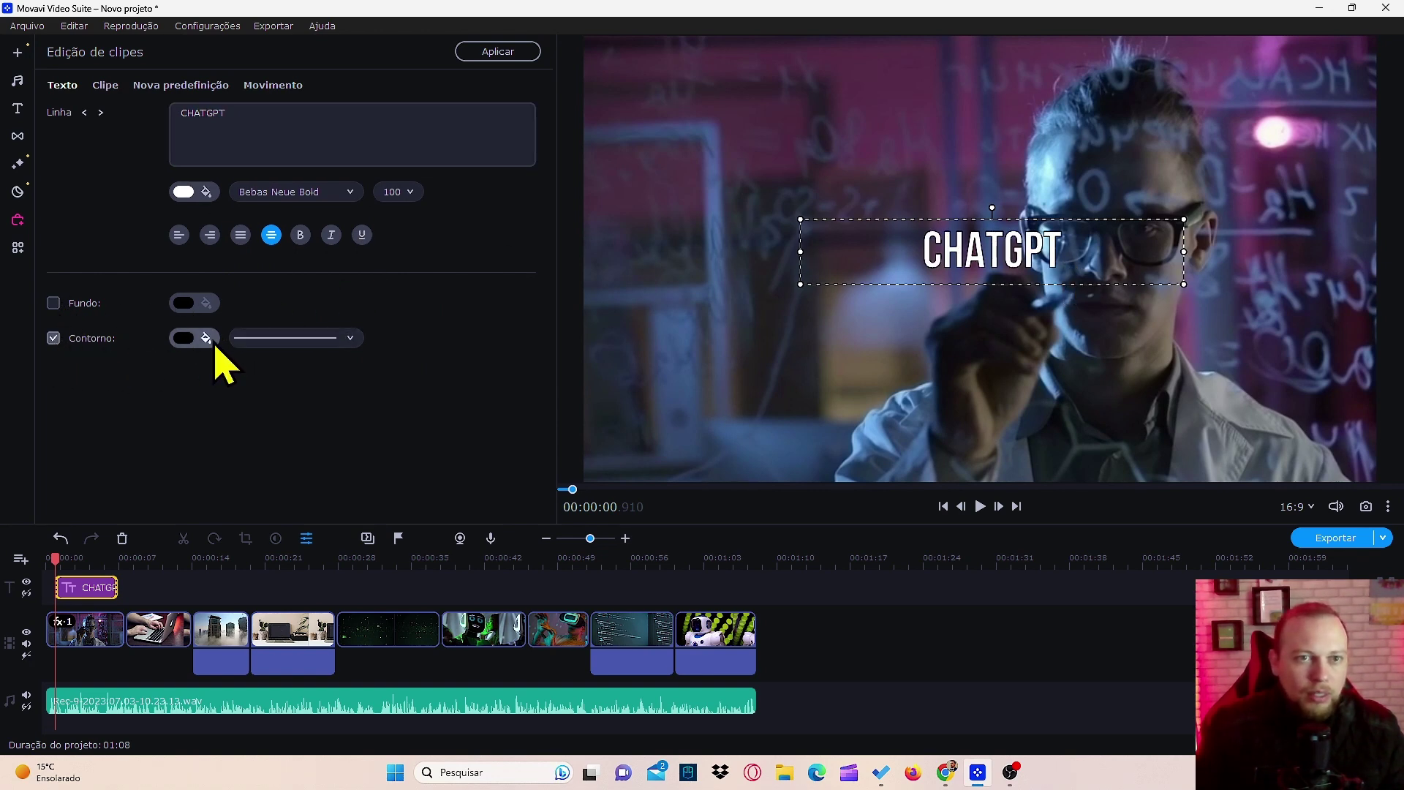
left_click(307, 337)
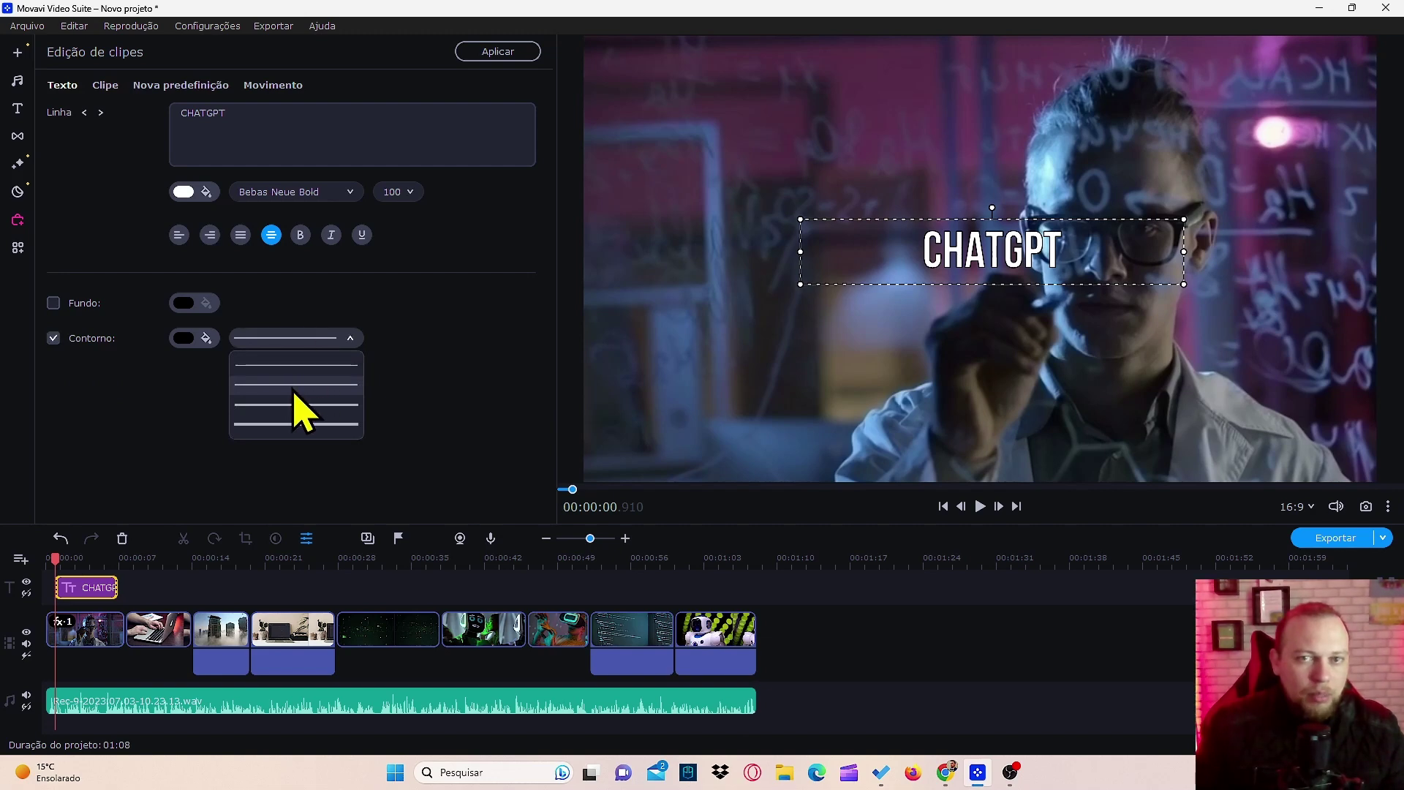
left_click(294, 388)
left_click(350, 338)
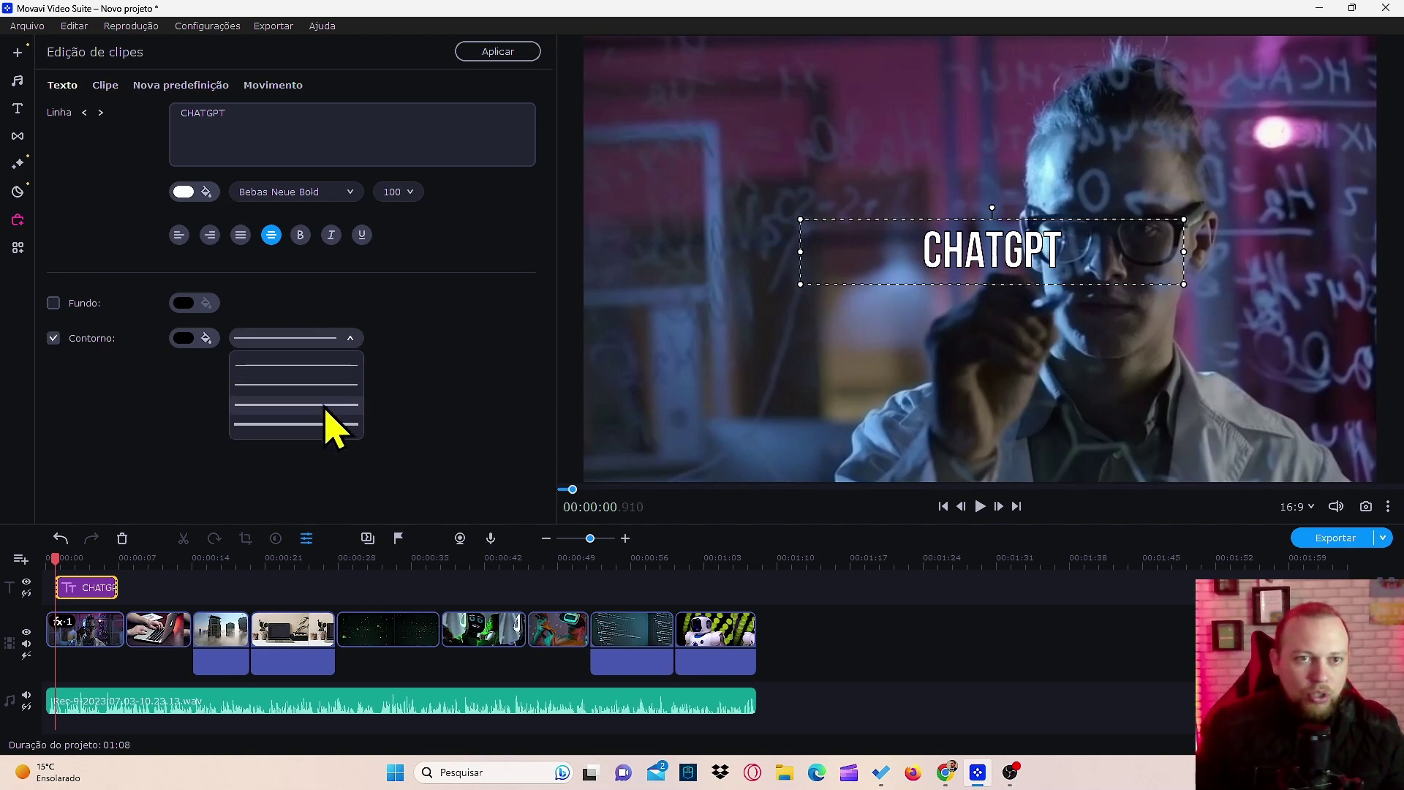
left_click(319, 413)
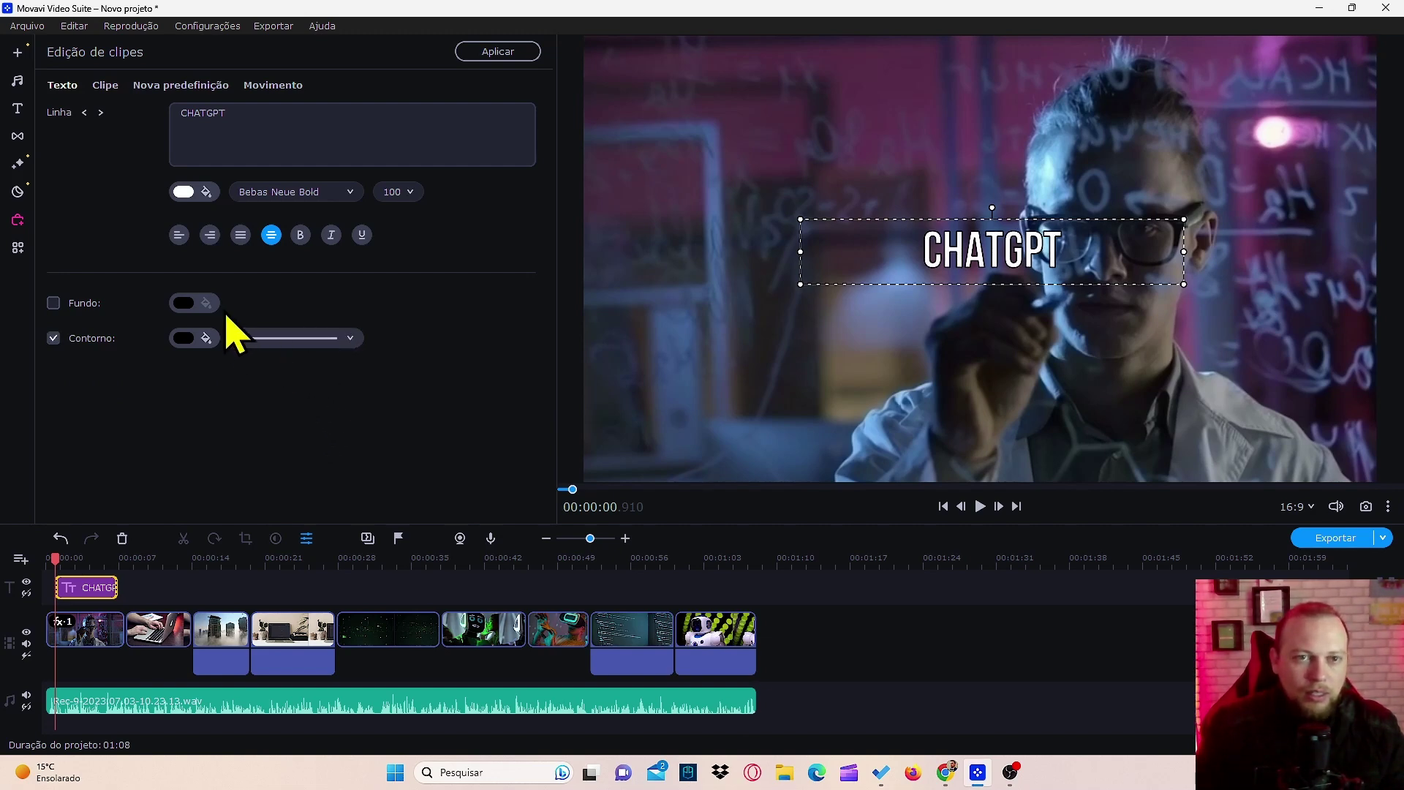
left_click(184, 338)
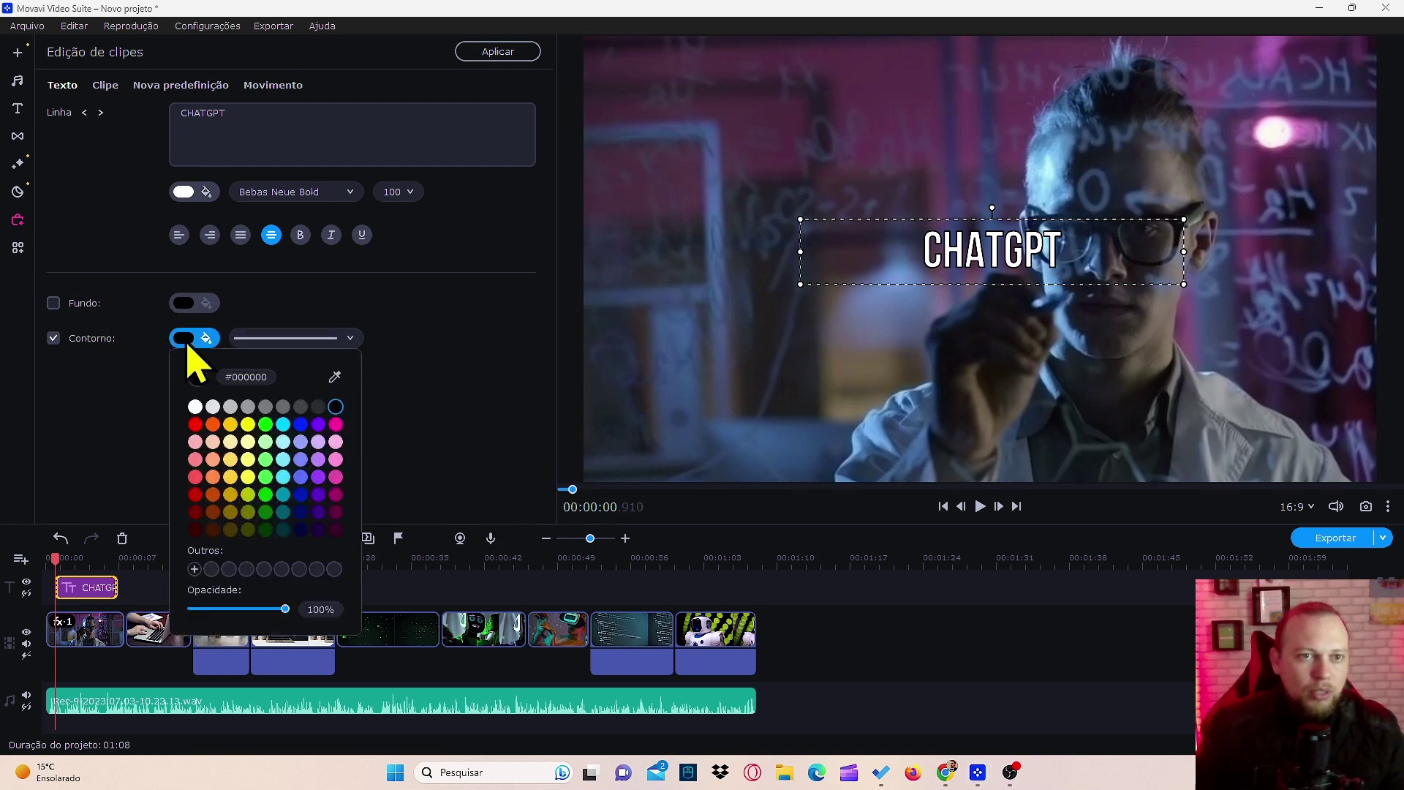
left_click(196, 425)
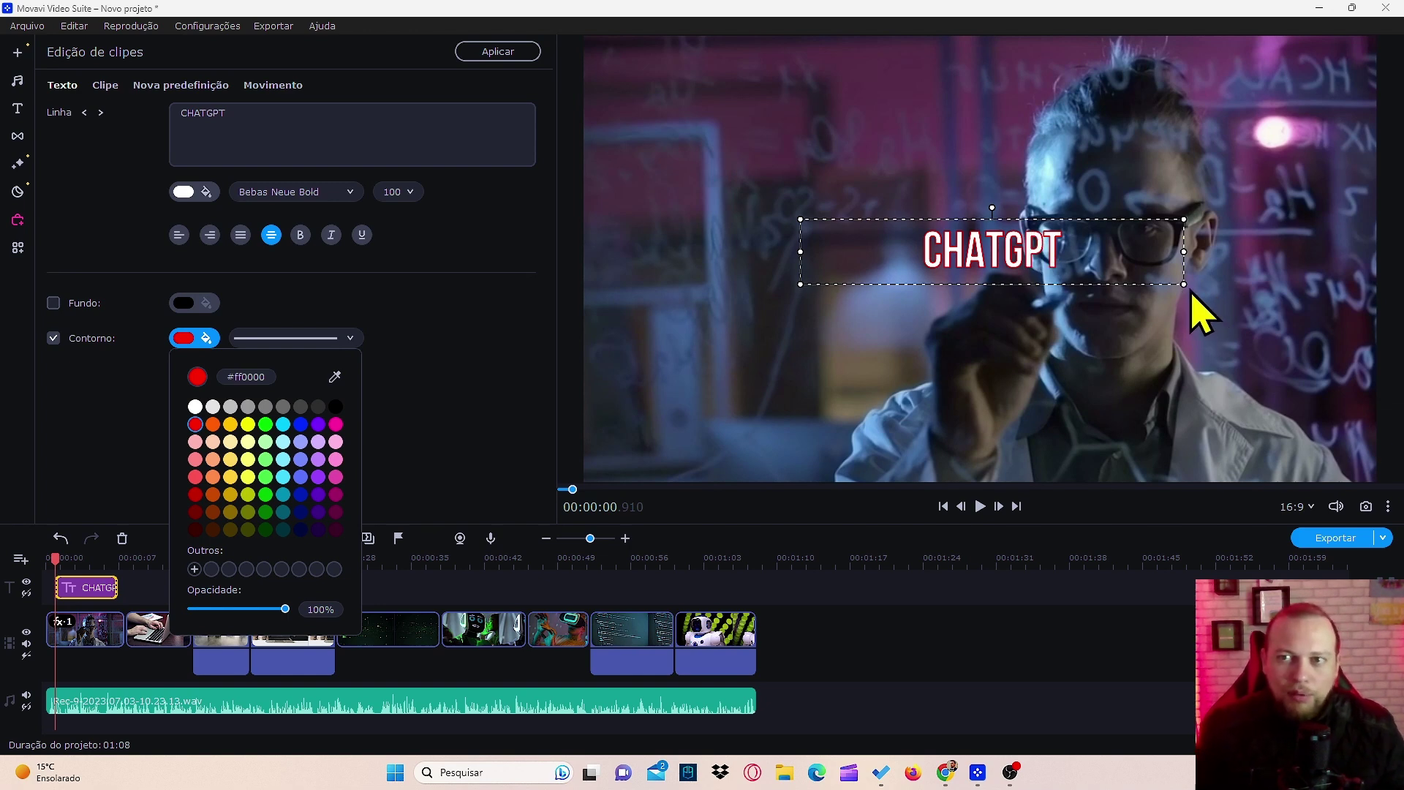
left_click(147, 170)
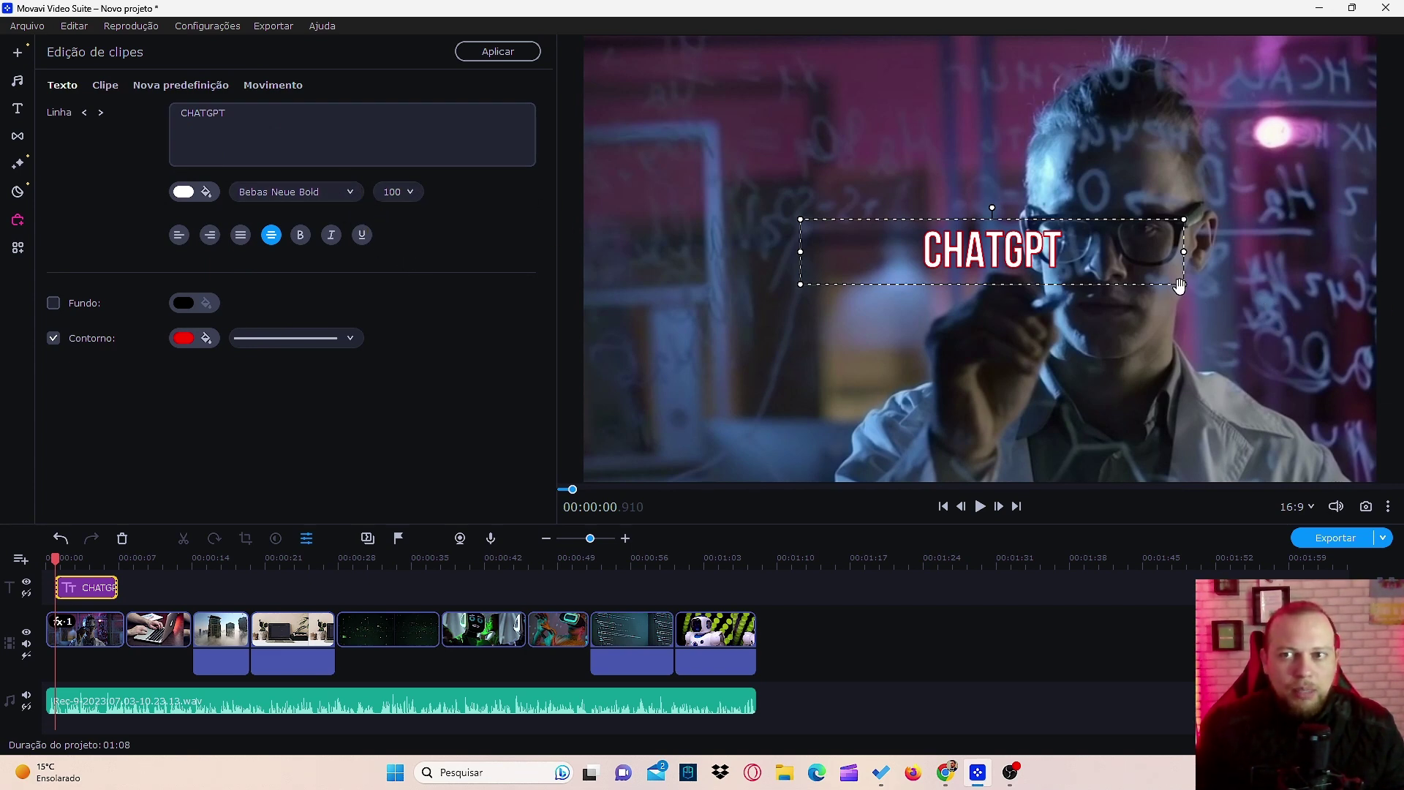
Enlarge the CHATGPT title and centre it in the frame, and play the video from the start to check it
left_click_drag(1182, 288, 1400, 322)
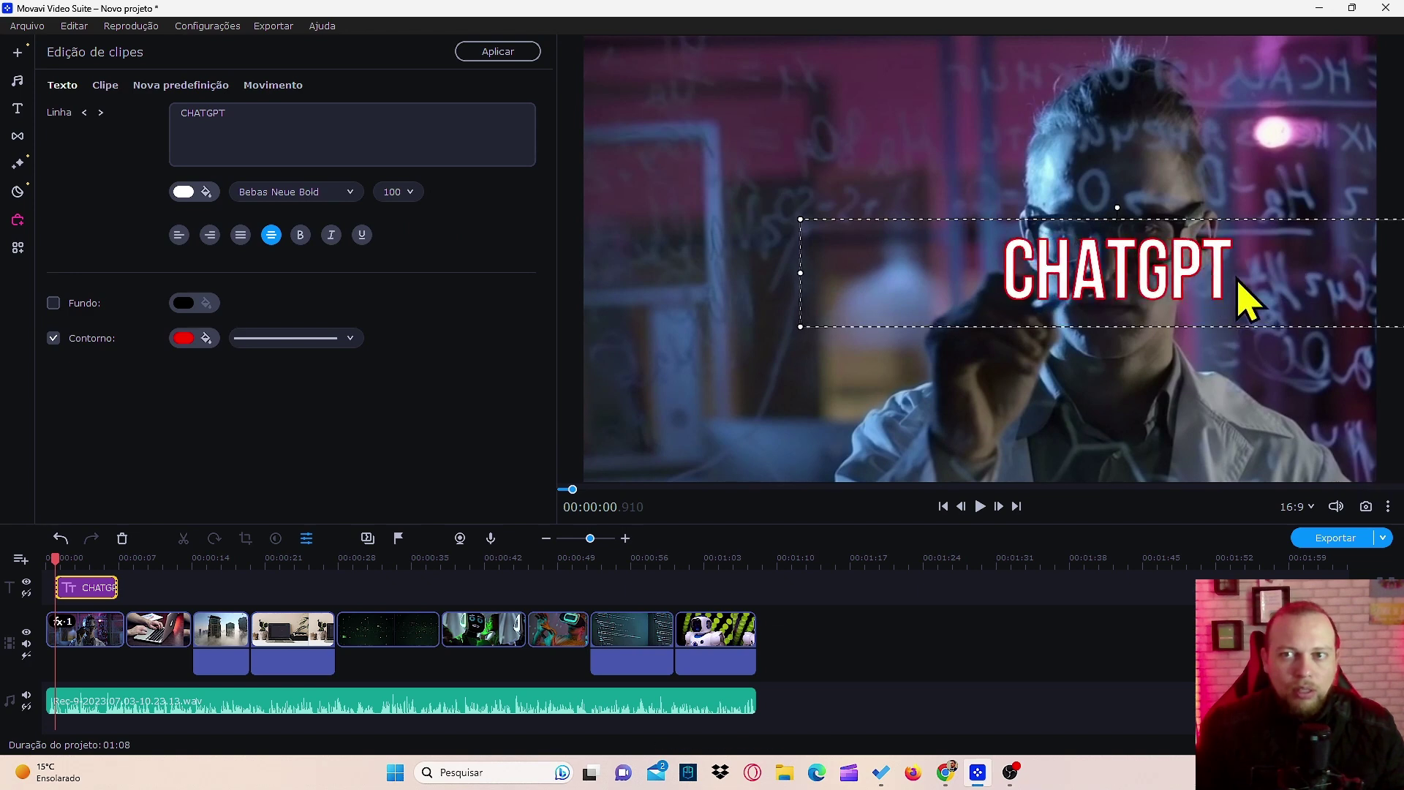
left_click_drag(1244, 291, 1125, 301)
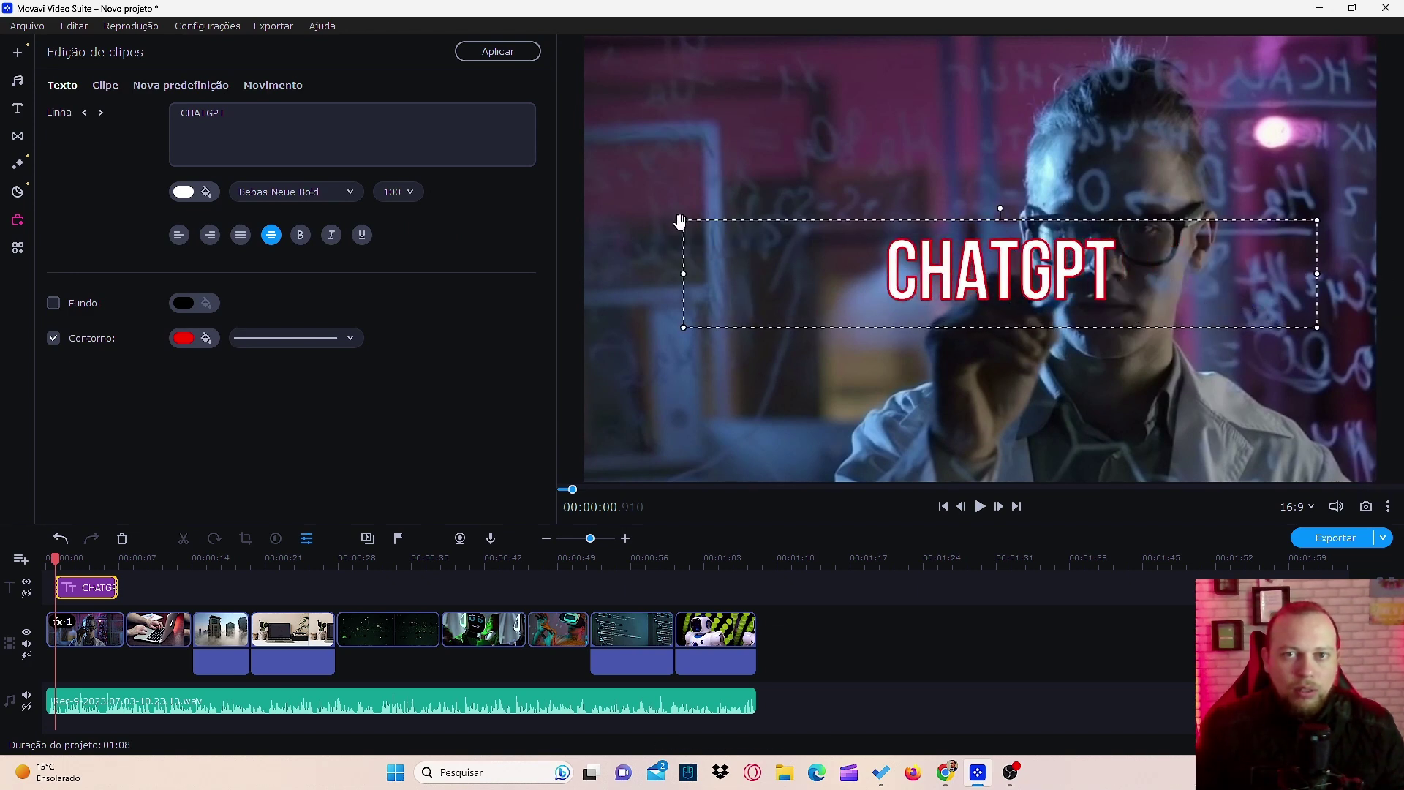
left_click_drag(680, 221, 596, 185)
left_click_drag(889, 282, 975, 281)
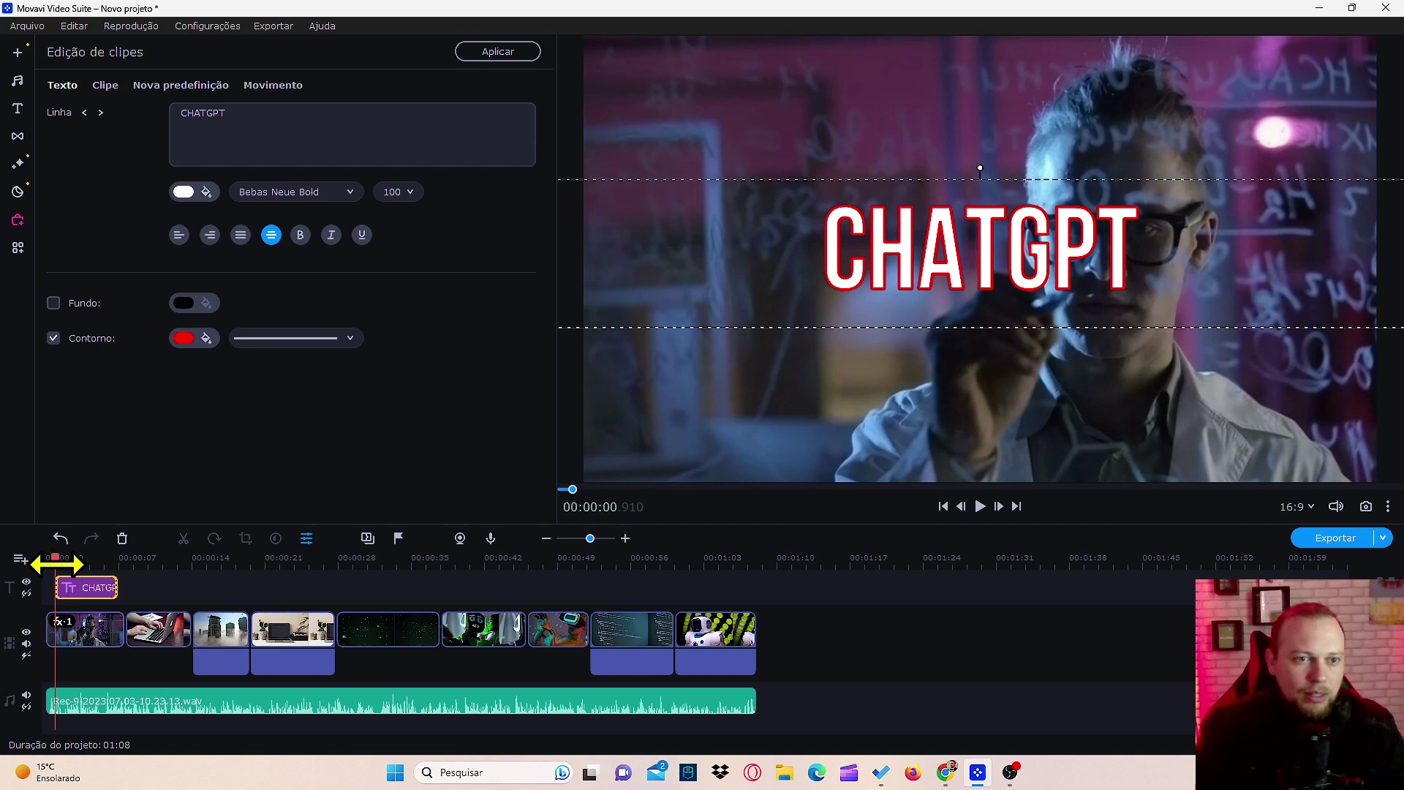
left_click_drag(57, 563, 15, 569)
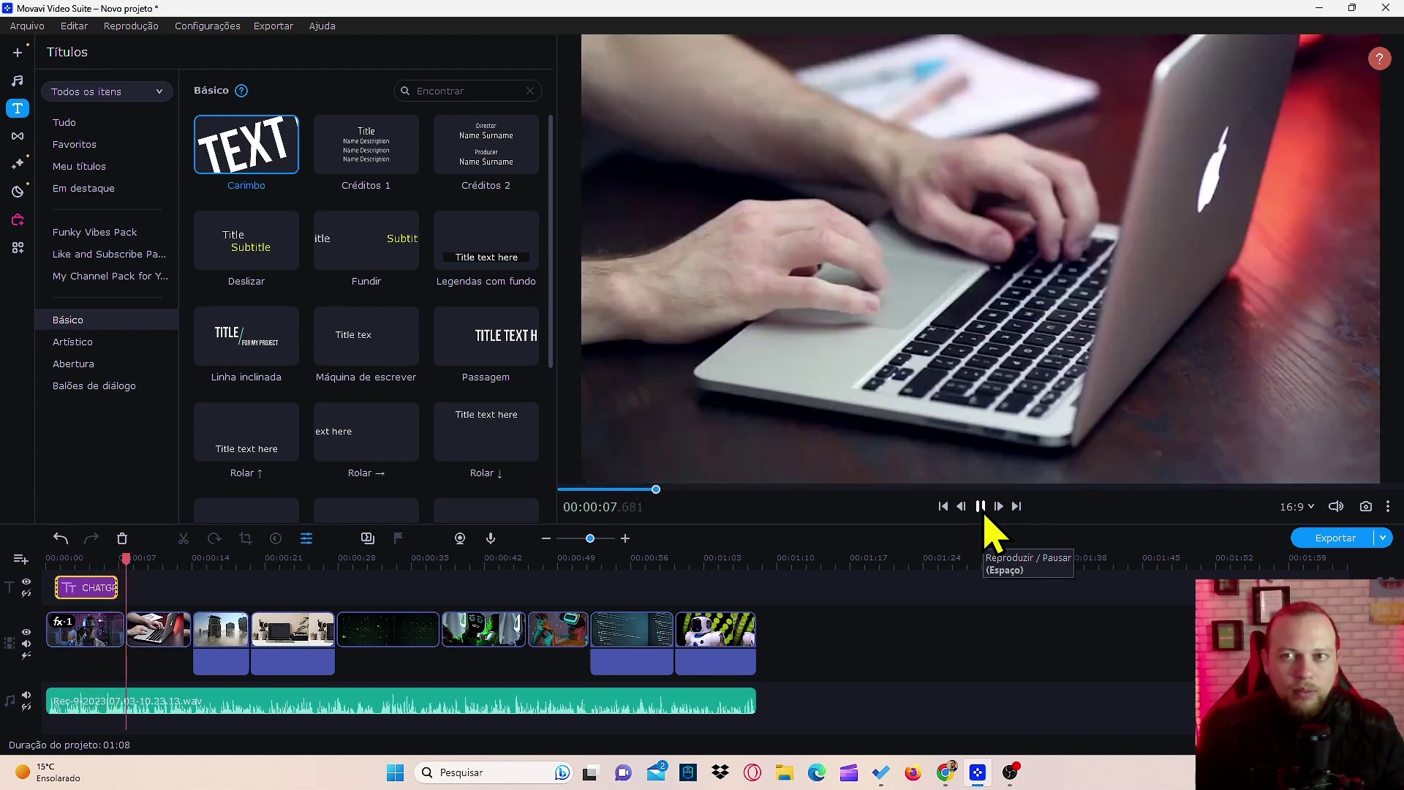
left_click(986, 516)
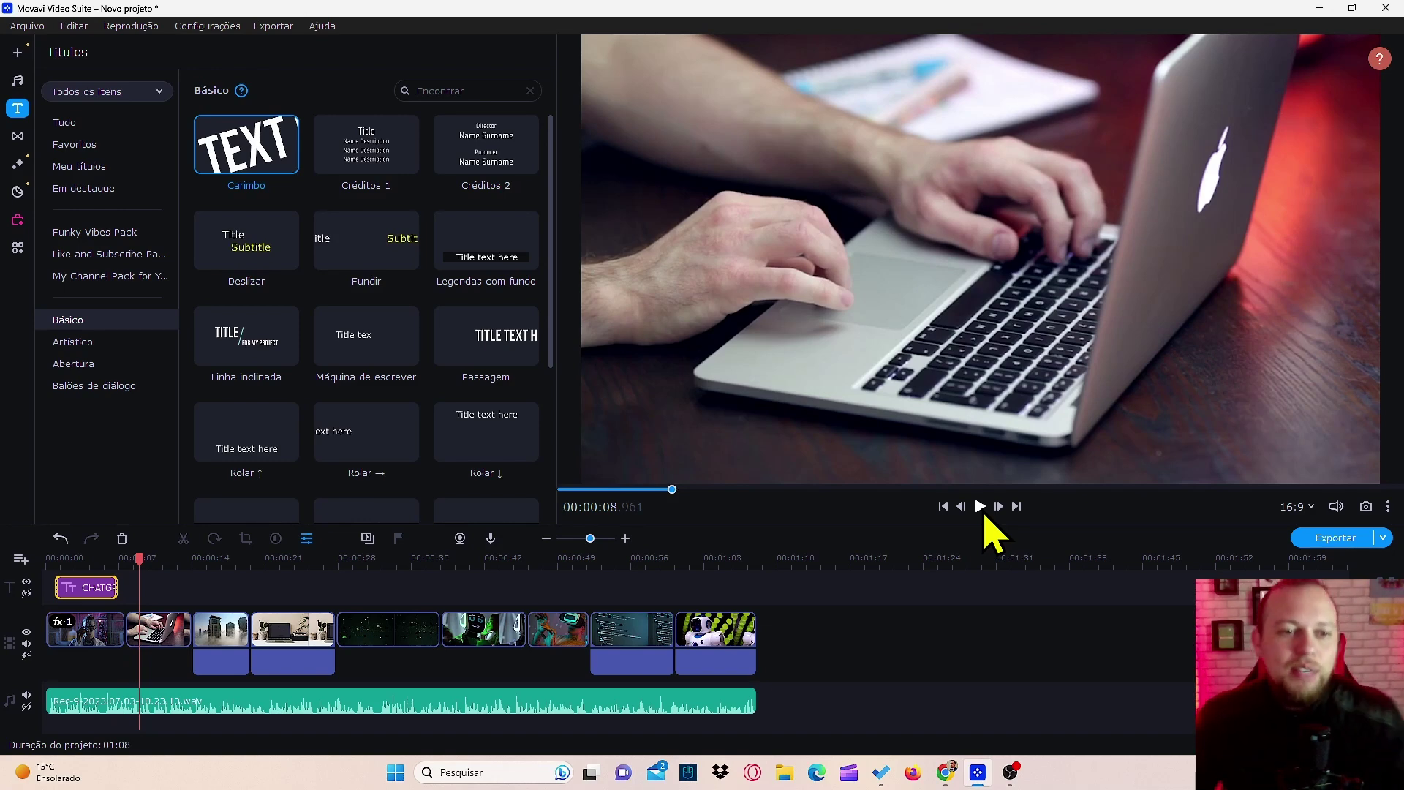
Find the voice-over's first topic and add the Passagem title at about 32 seconds over the green code clip
left_click(151, 561)
left_click_drag(151, 560, 368, 558)
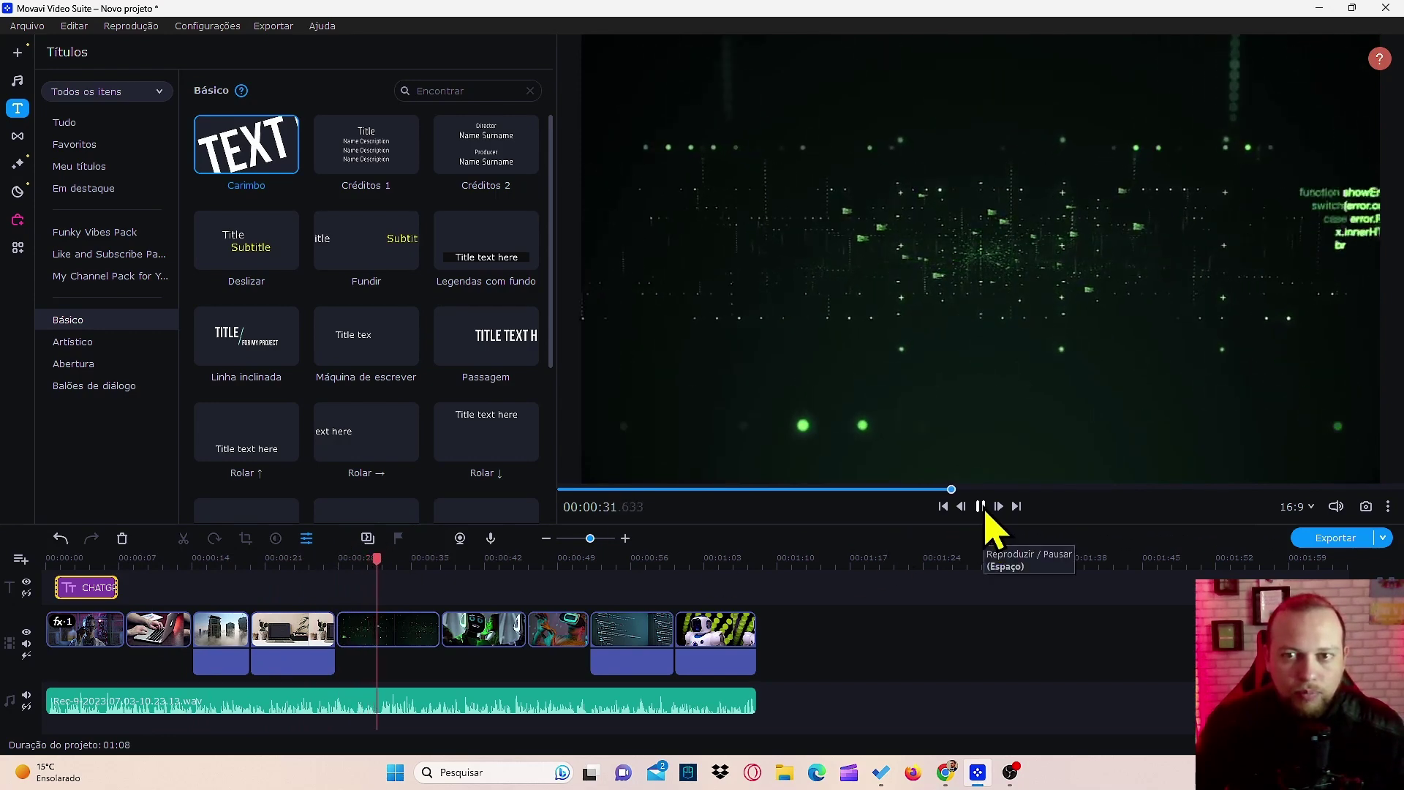
left_click(982, 509)
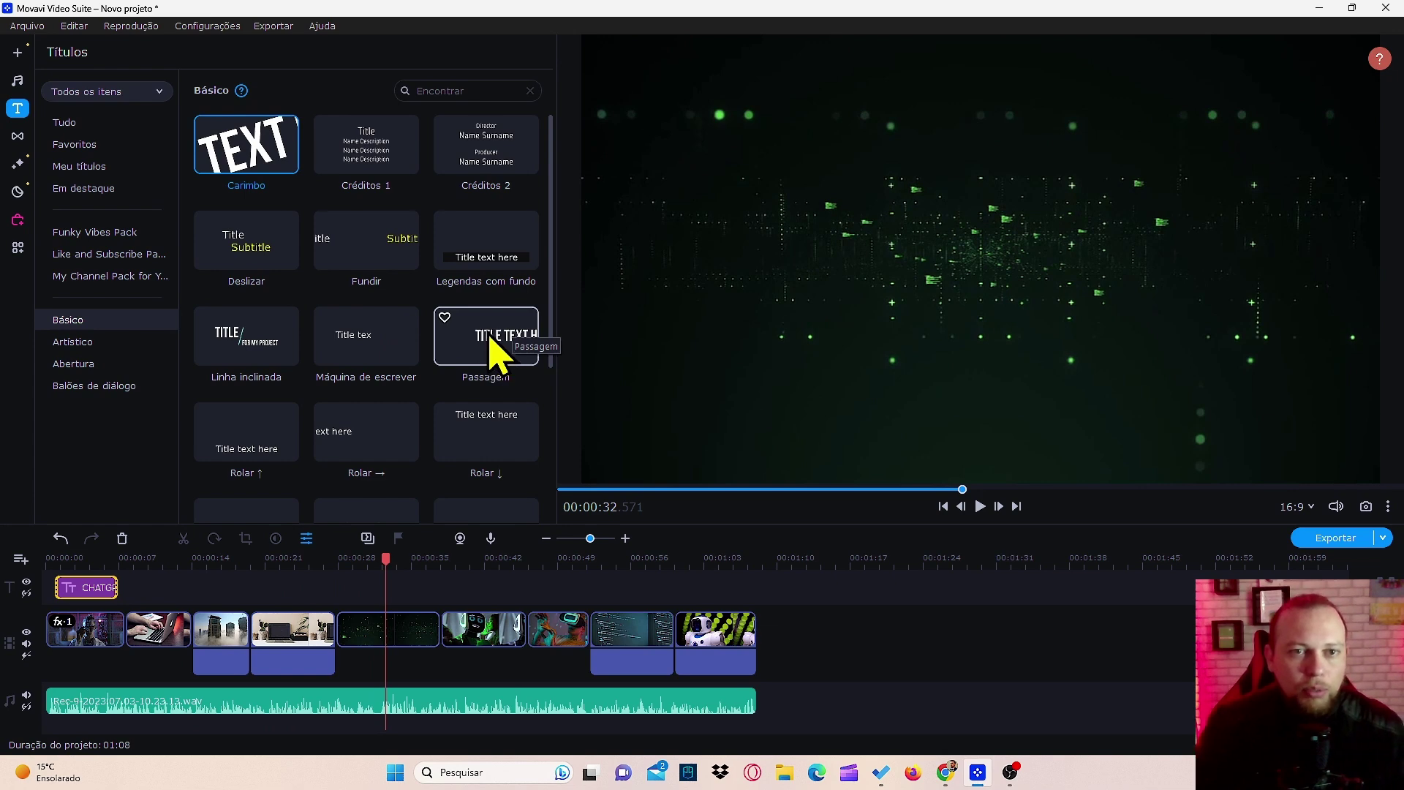
left_click_drag(488, 352, 395, 590)
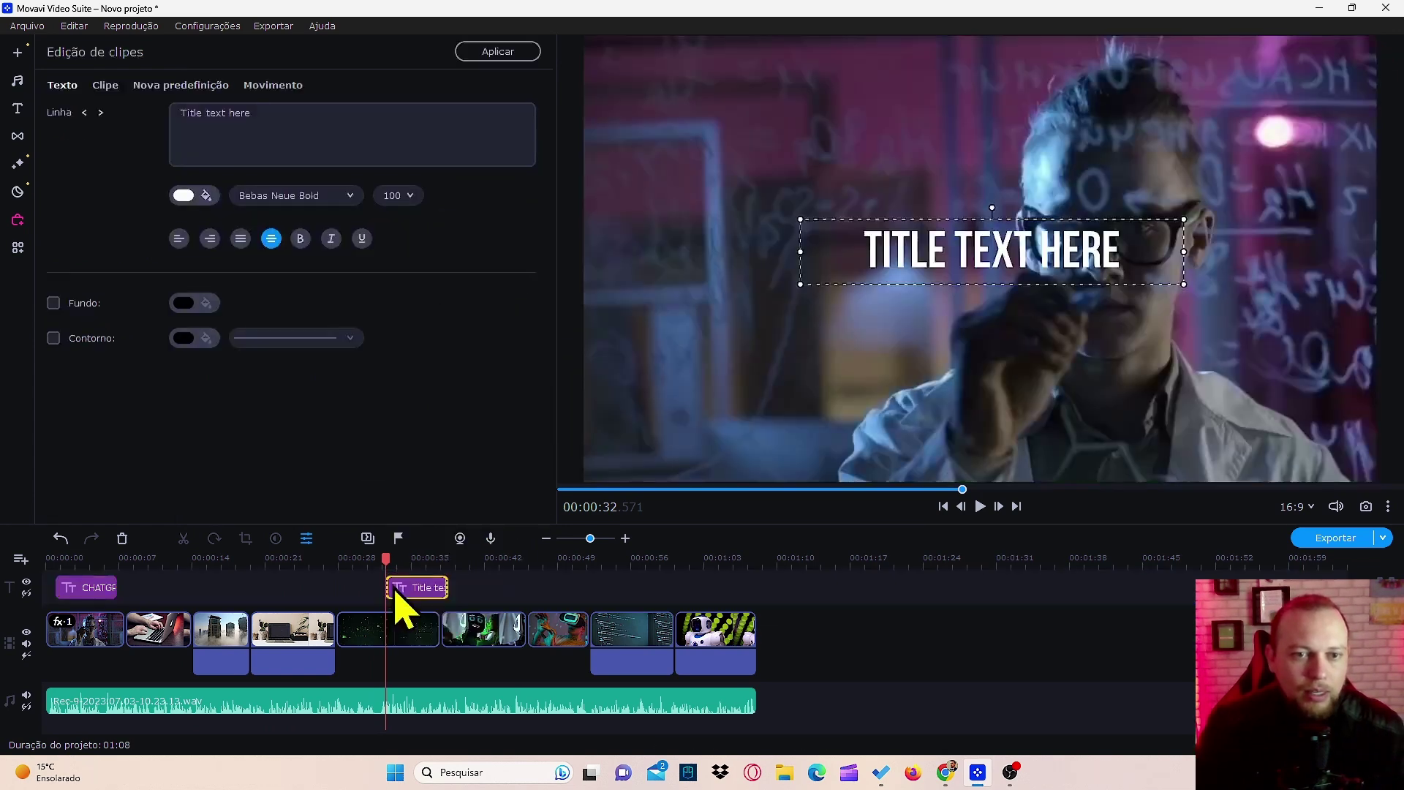
Set the new title's text to "1 - Comunicação Aperfeiçoada", copying the topic heading from the ChatGPT script in the browser
double_click(295, 117)
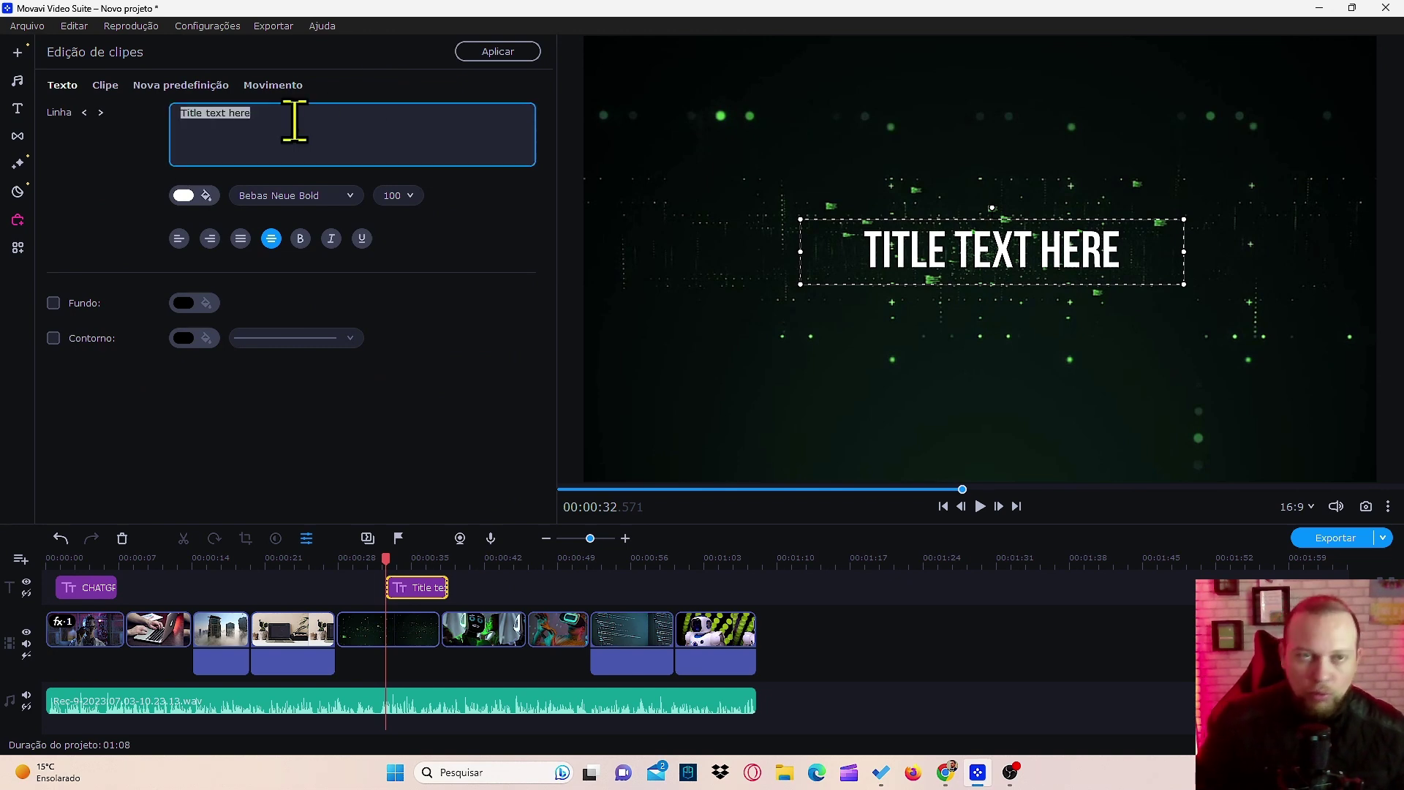
type("1")
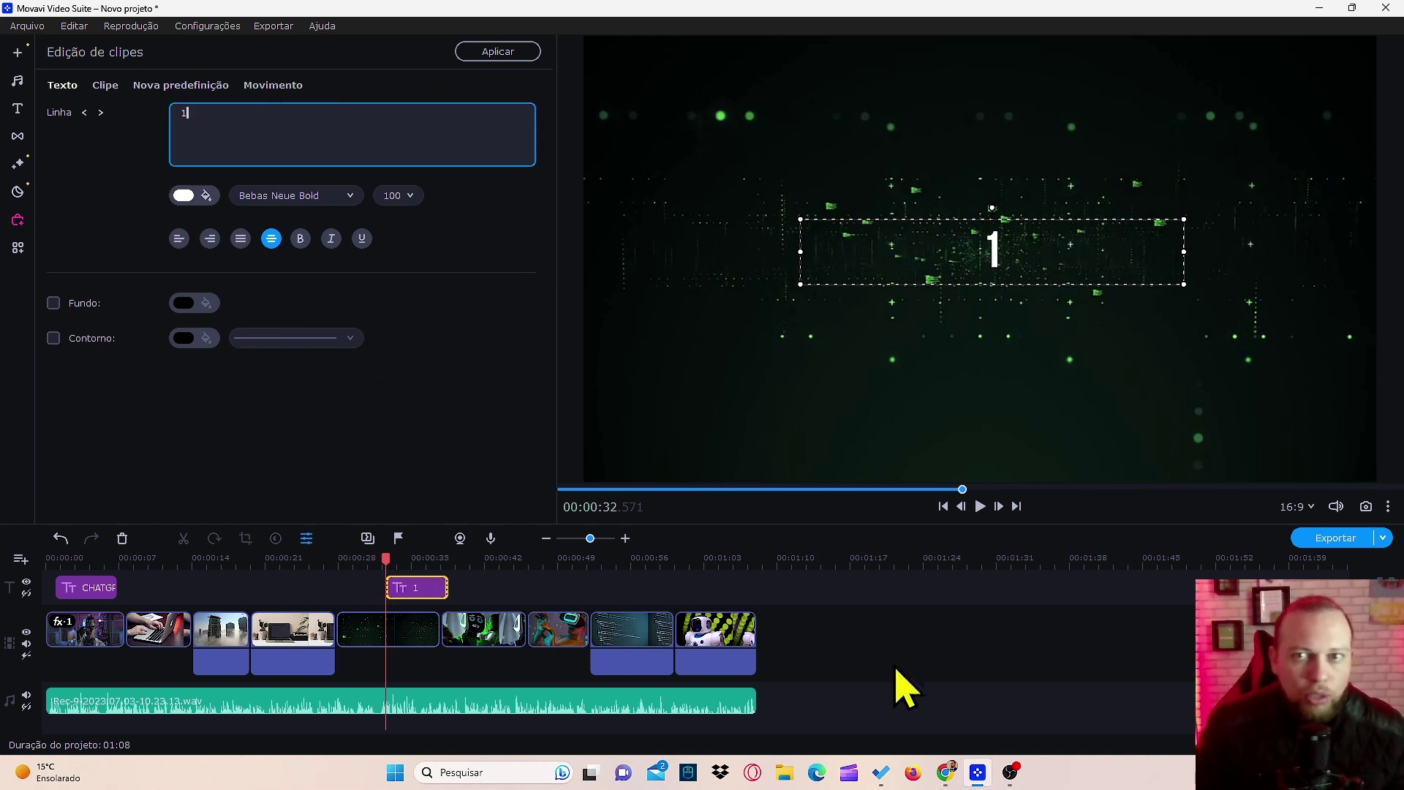
left_click(944, 777)
left_click(439, 13)
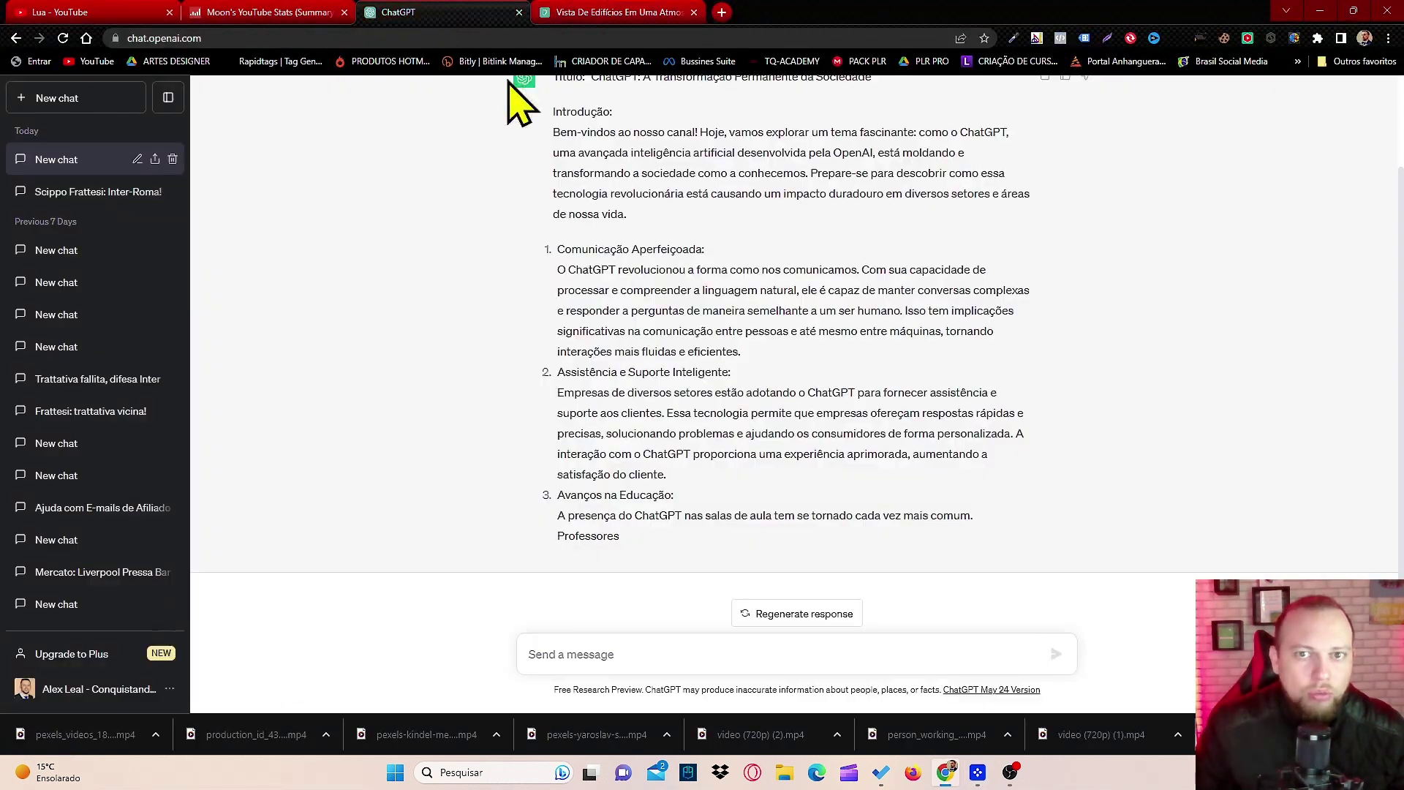
left_click_drag(560, 248, 699, 250)
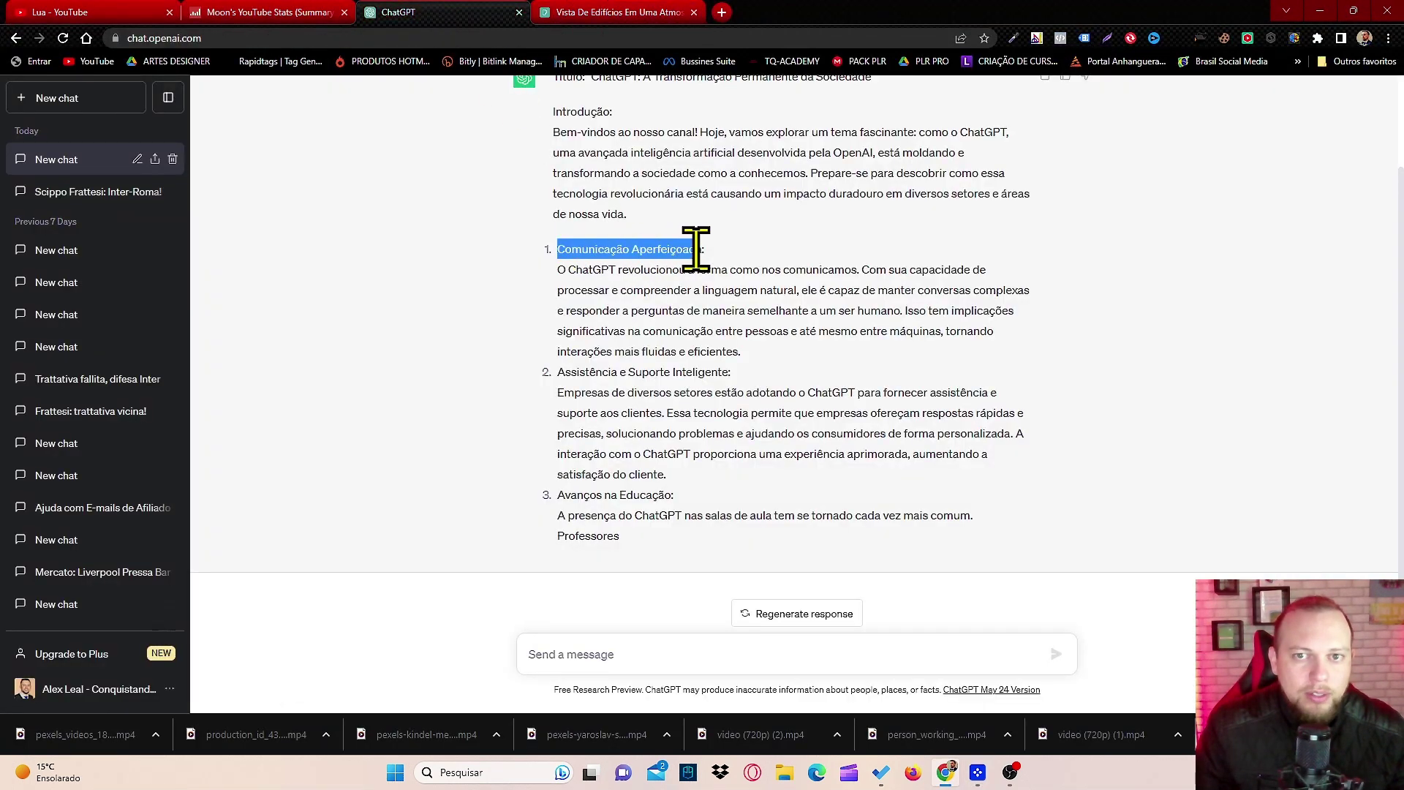
right_click(688, 251)
left_click(720, 263)
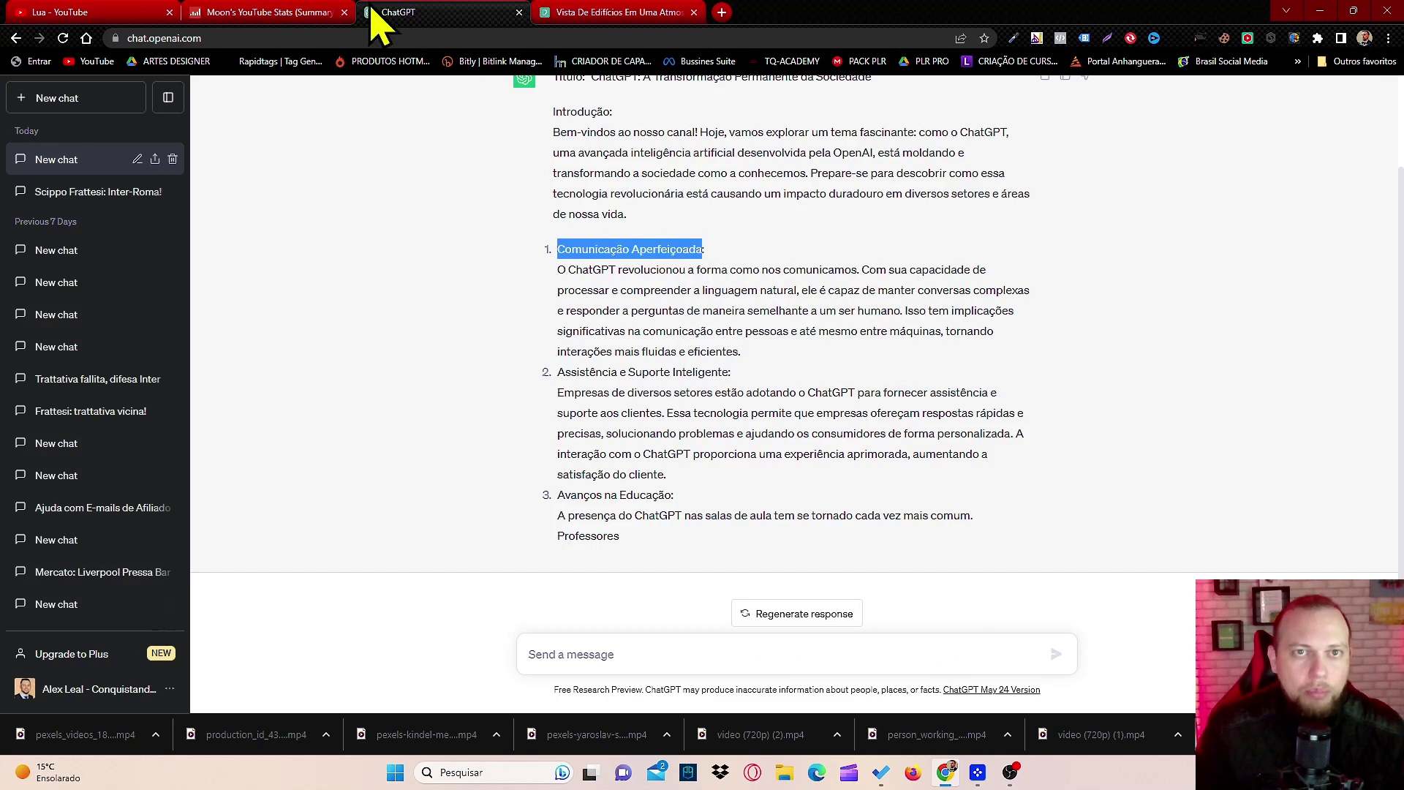
left_click(980, 780)
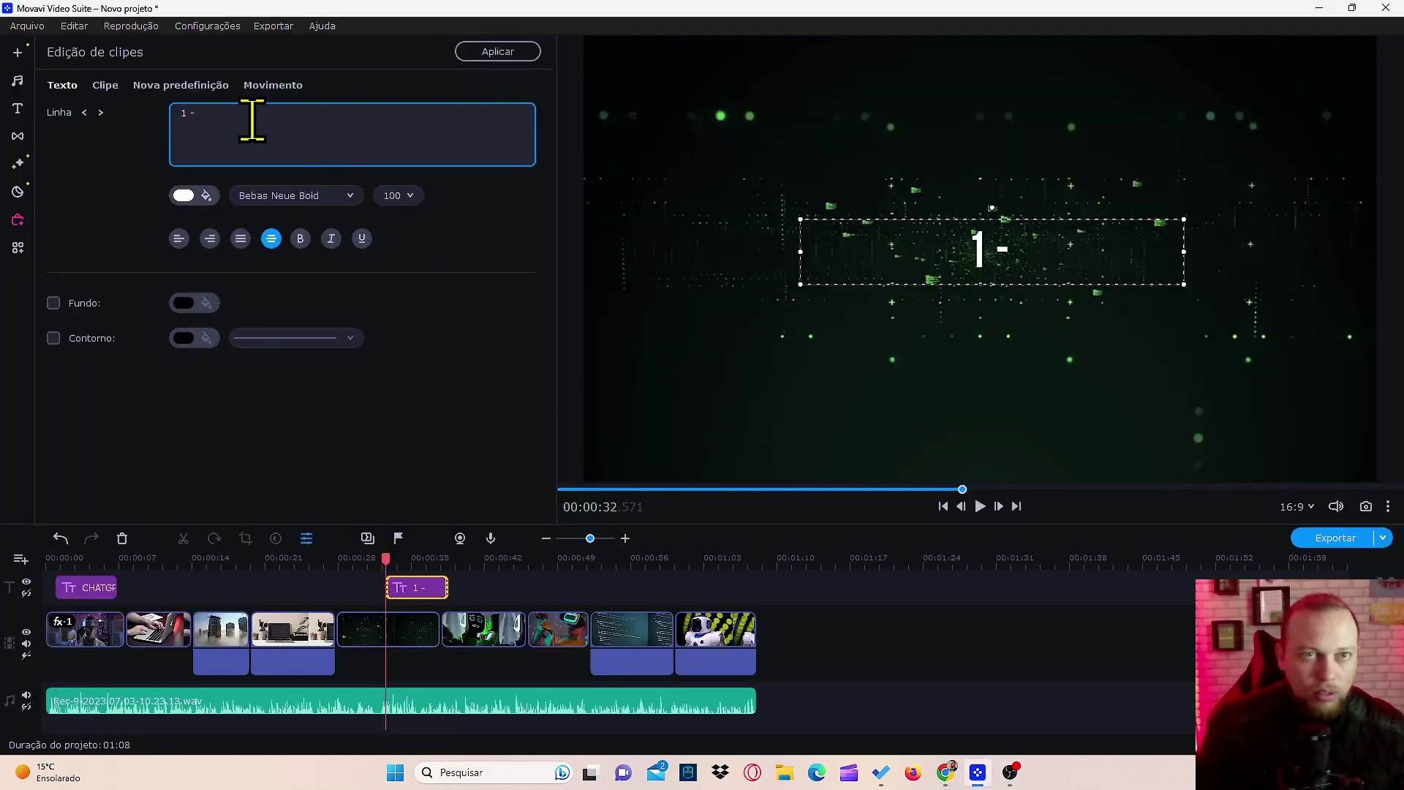
key("ctrl+v")
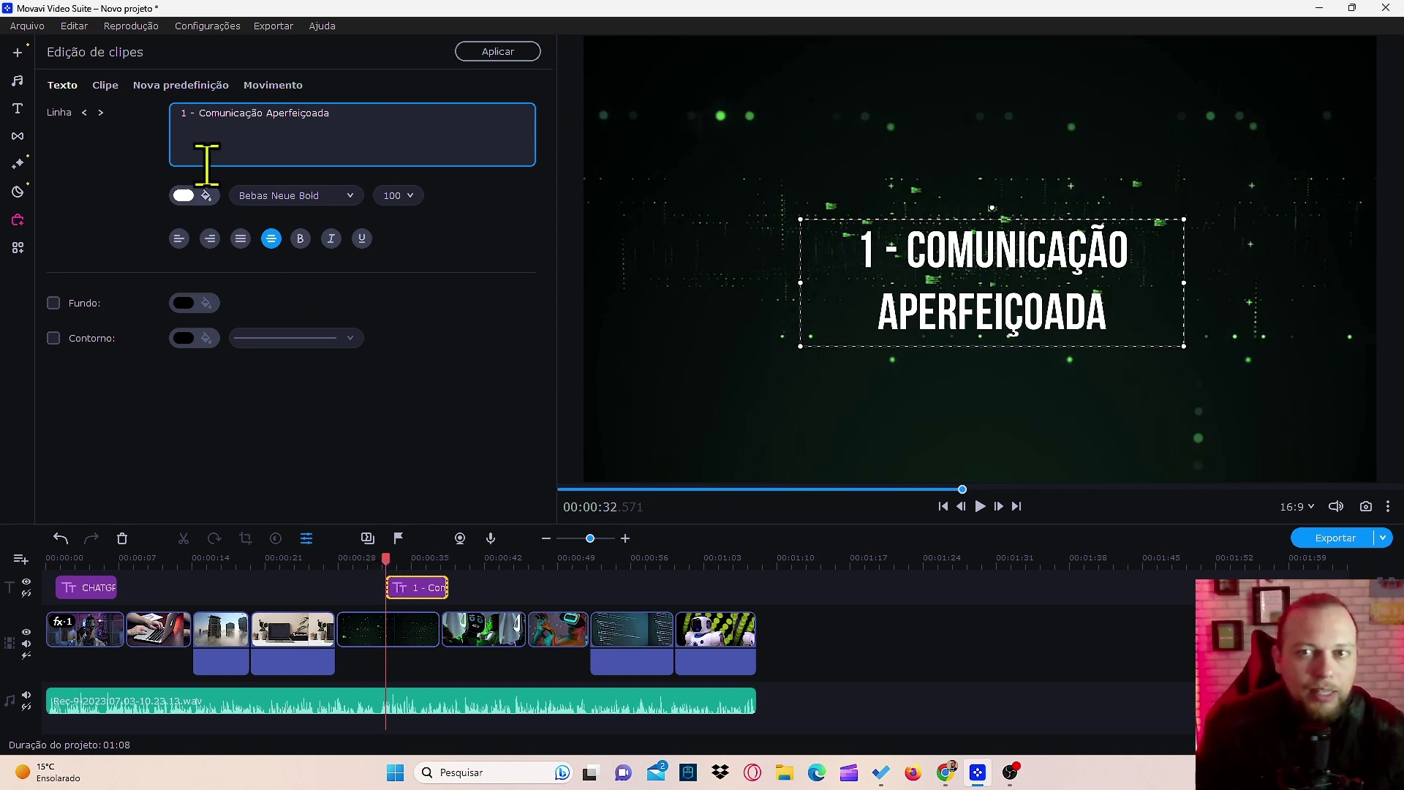
Trim the topic title's end to match the end of the green code clip, and play that section
left_click_drag(392, 560, 441, 585)
left_click(381, 558)
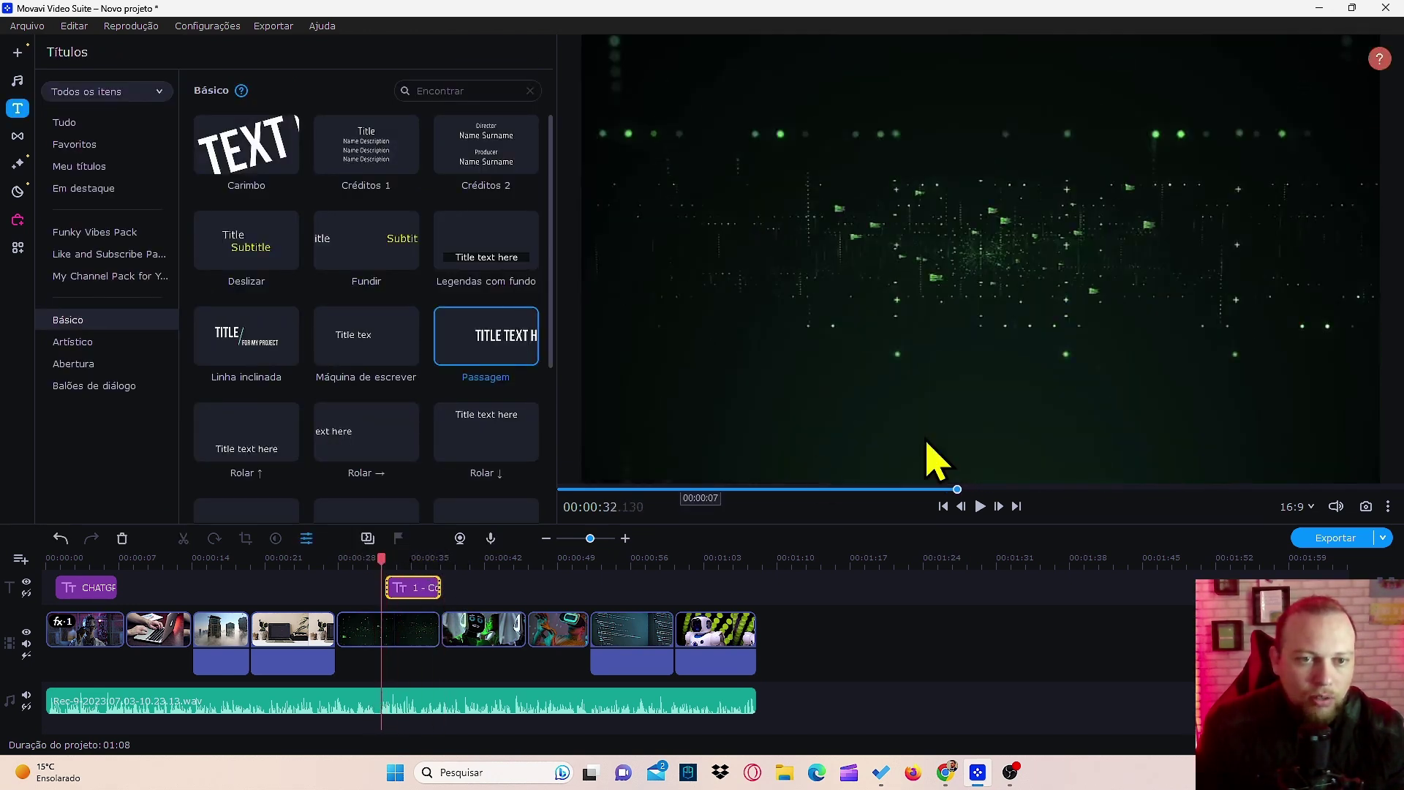
left_click(981, 512)
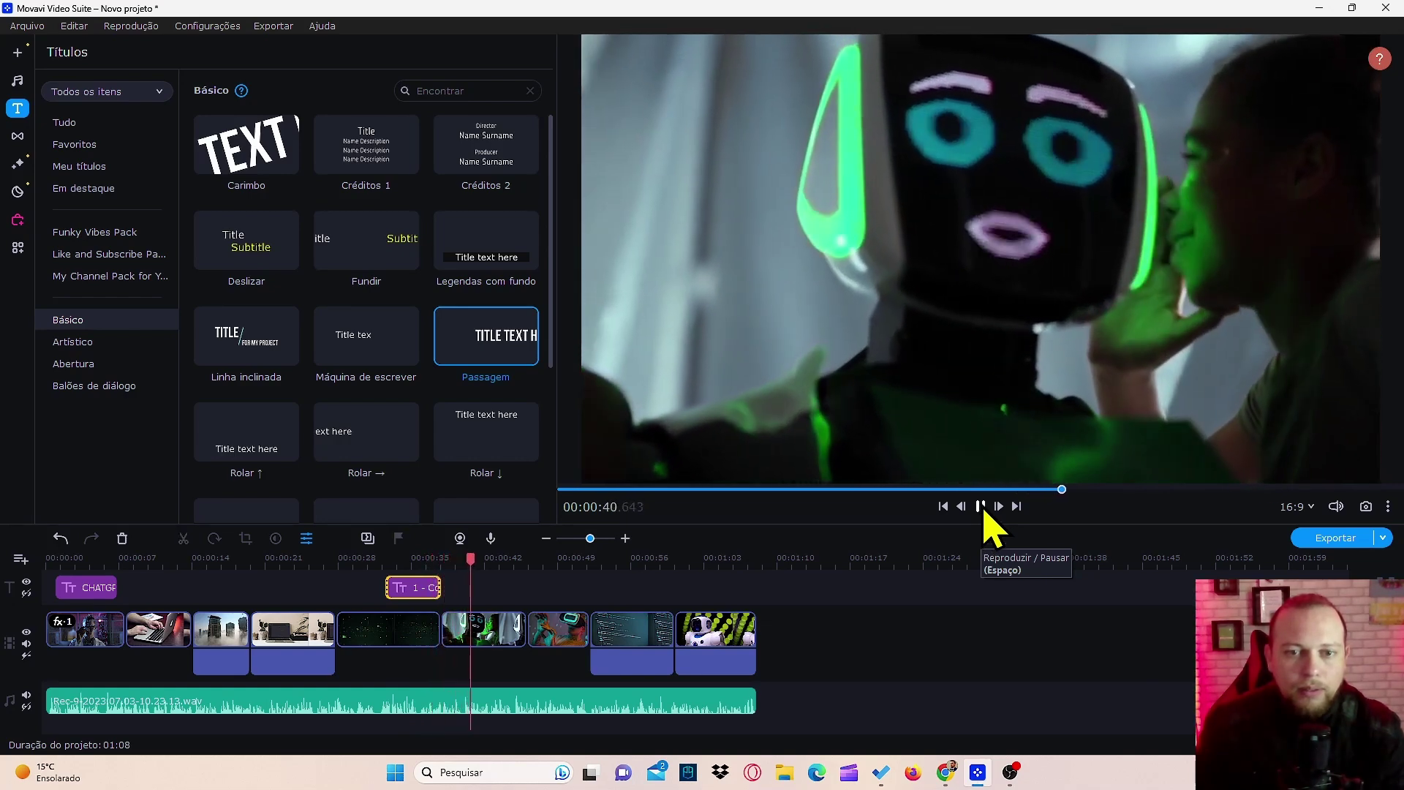
left_click(981, 506)
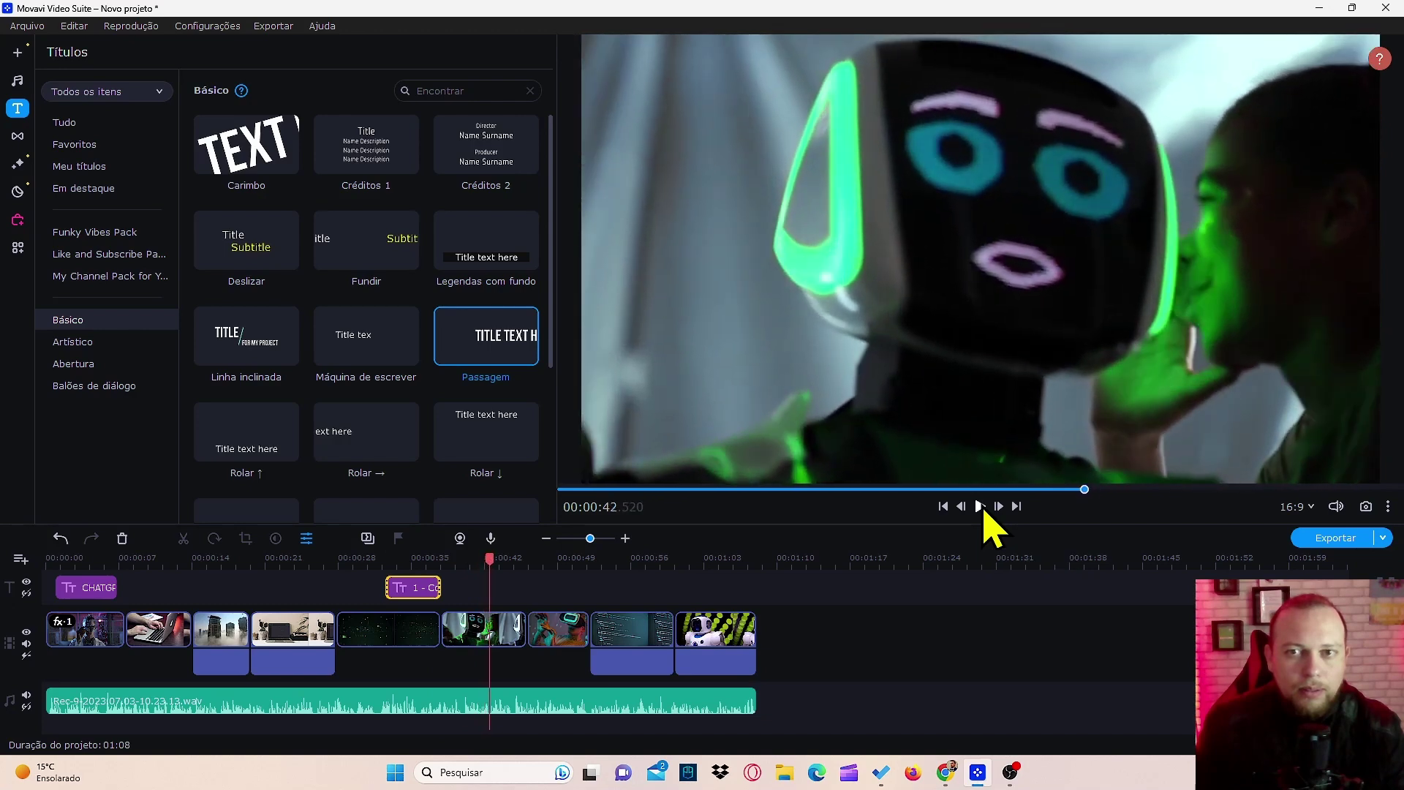
Select the laptop typing clip at about 10 seconds, and look through the featured filters and the Effects Store packs
left_click_drag(491, 567, 115, 678)
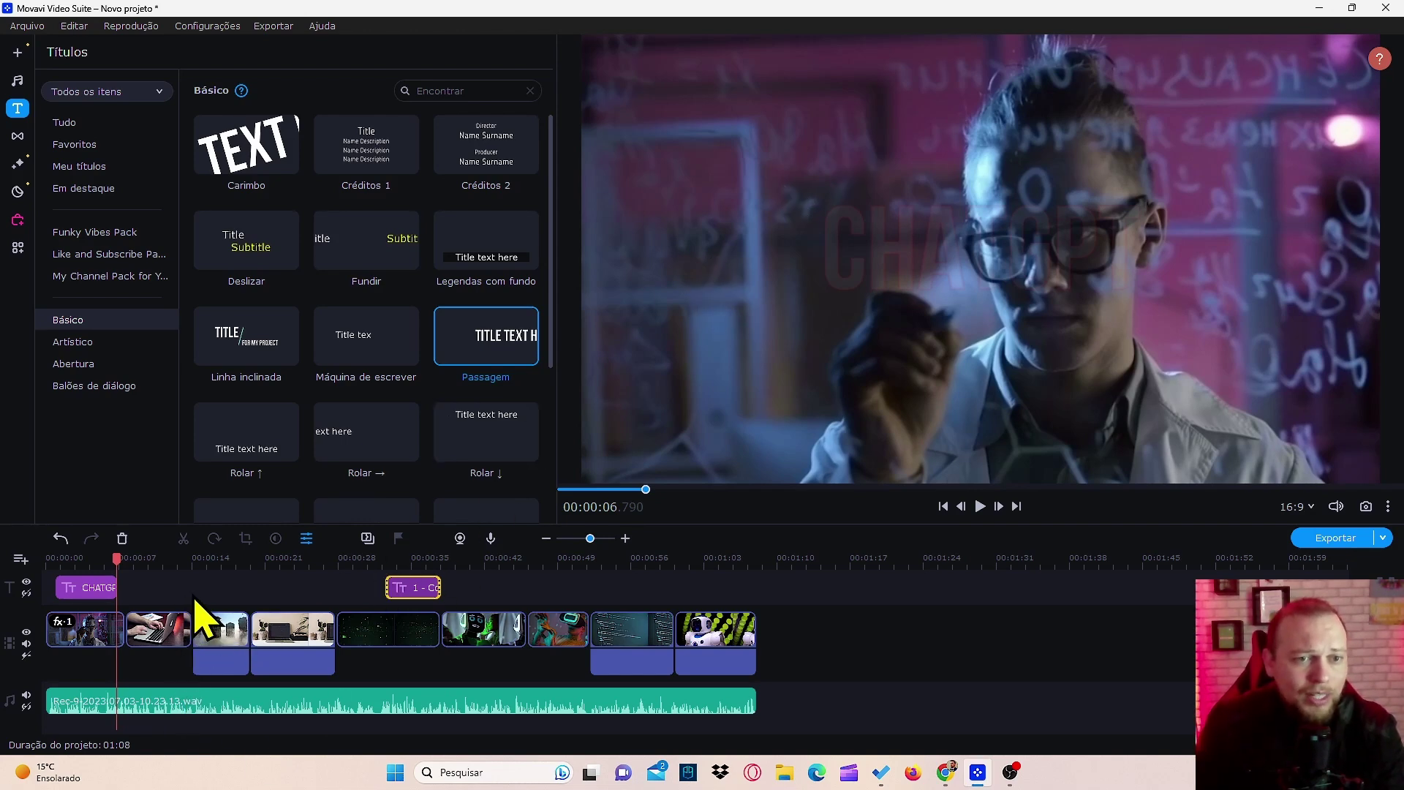
left_click_drag(119, 561, 149, 558)
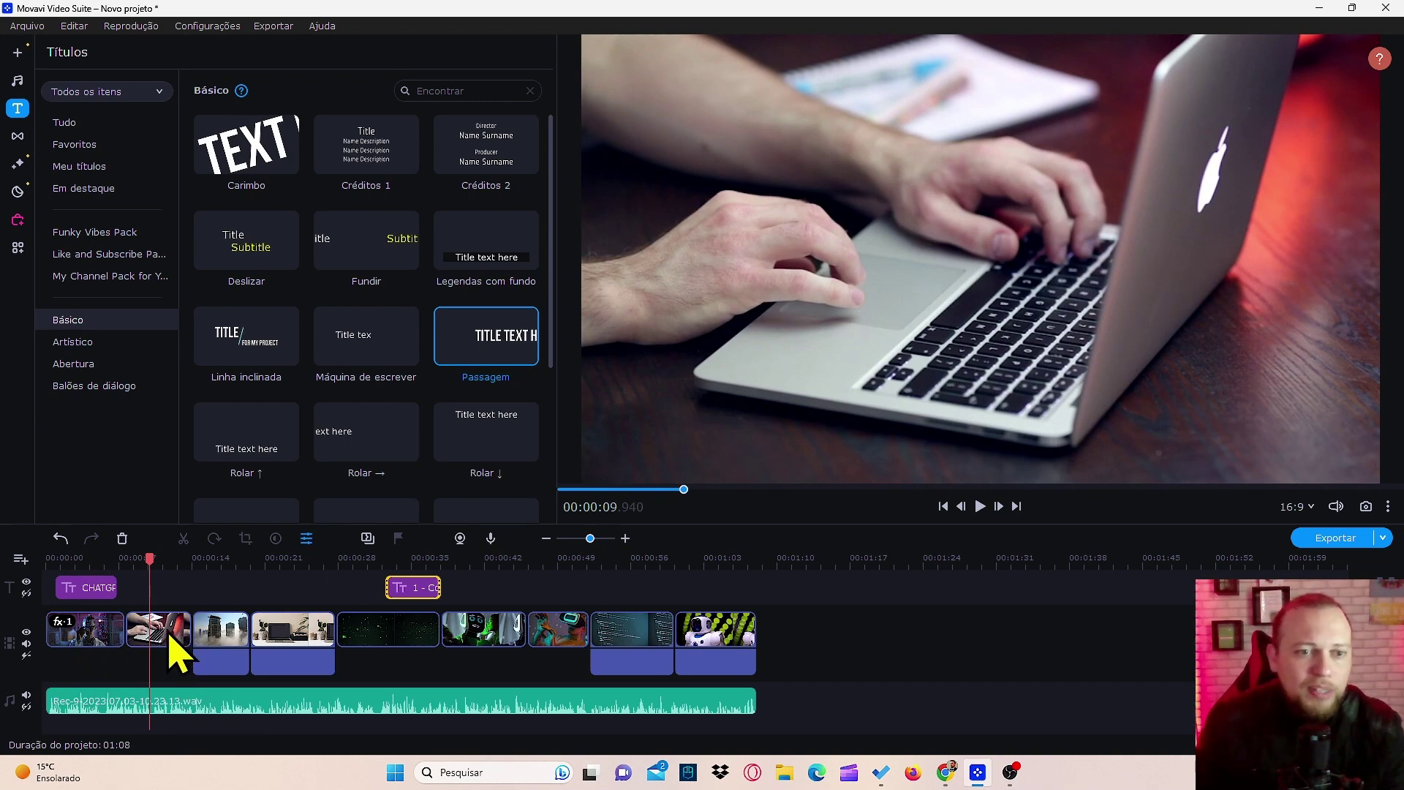
left_click(176, 651)
left_click(158, 568)
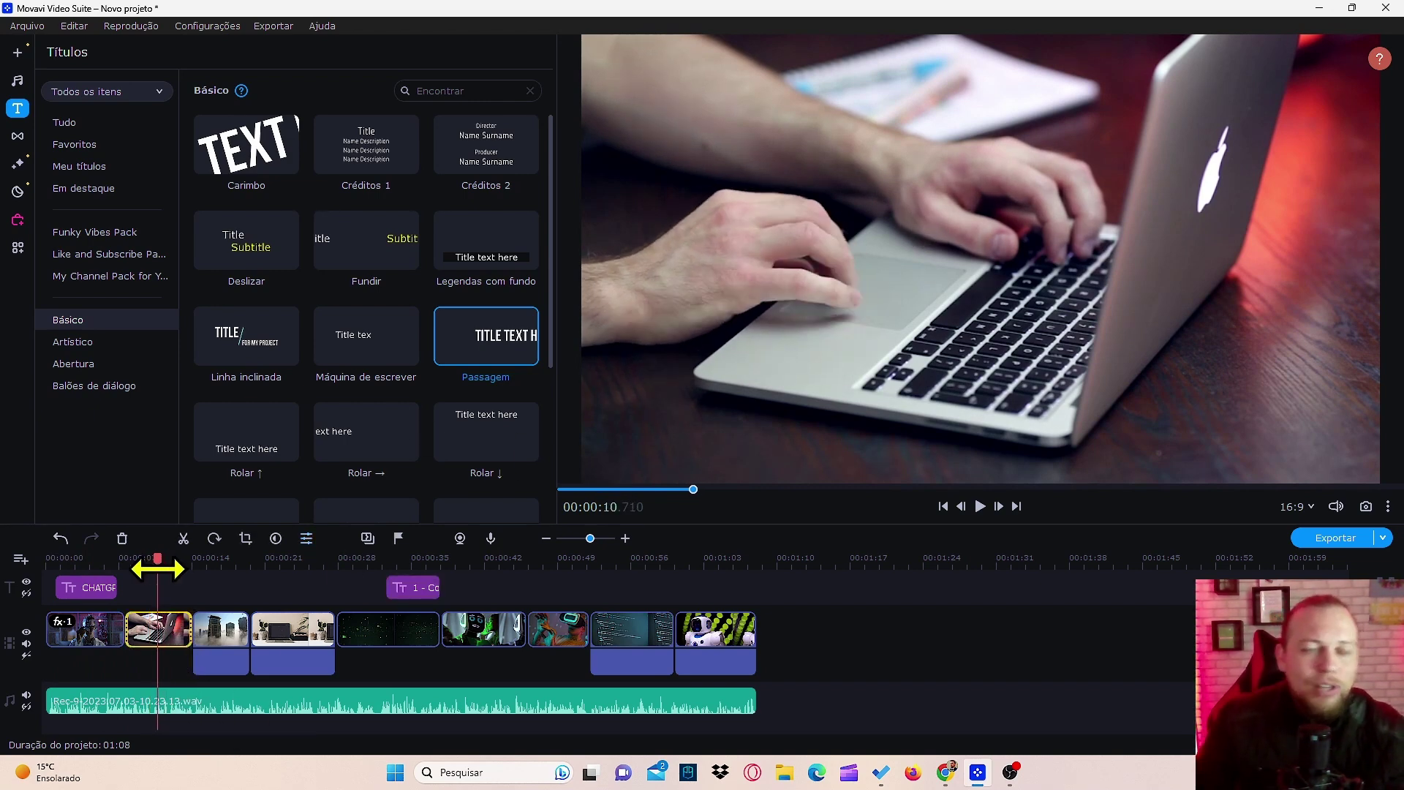
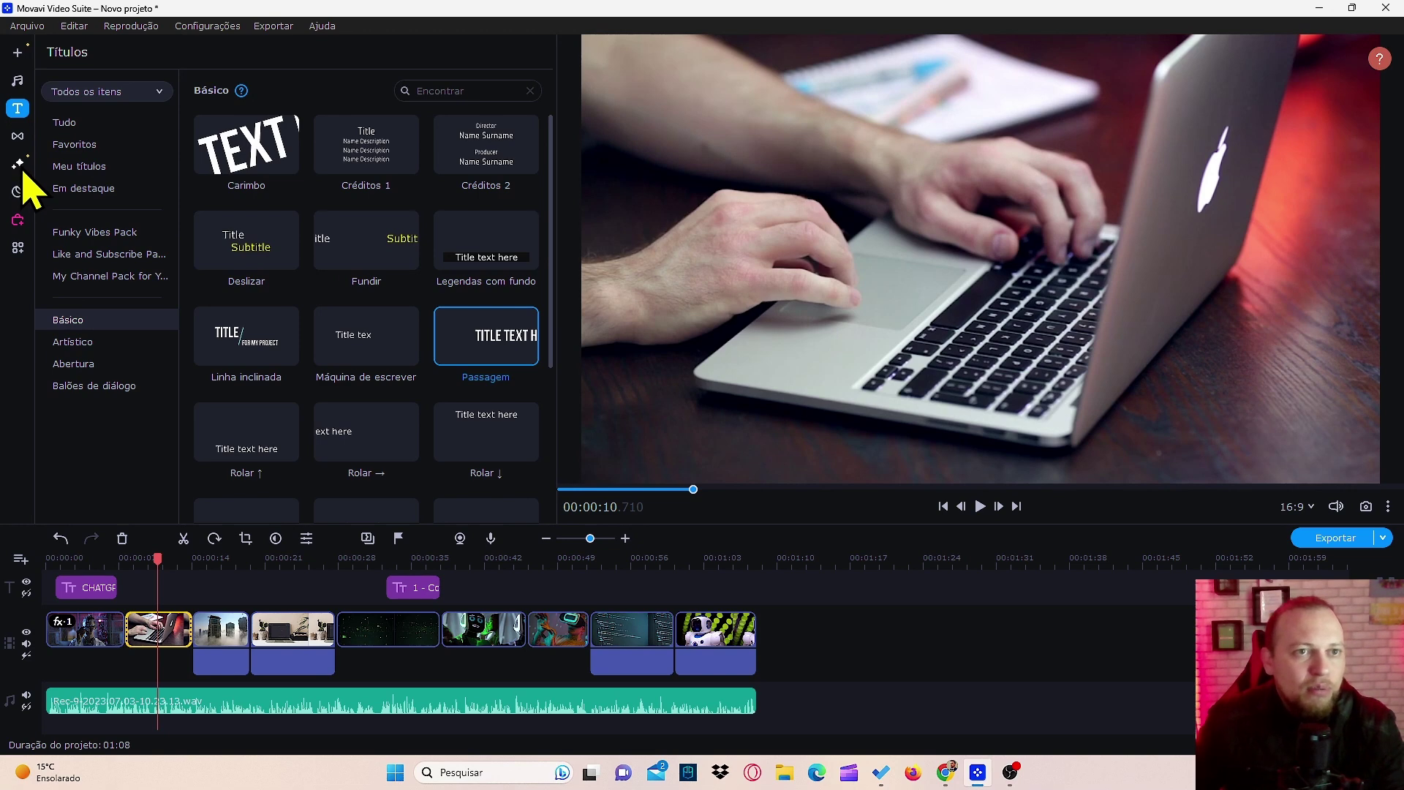
left_click(22, 167)
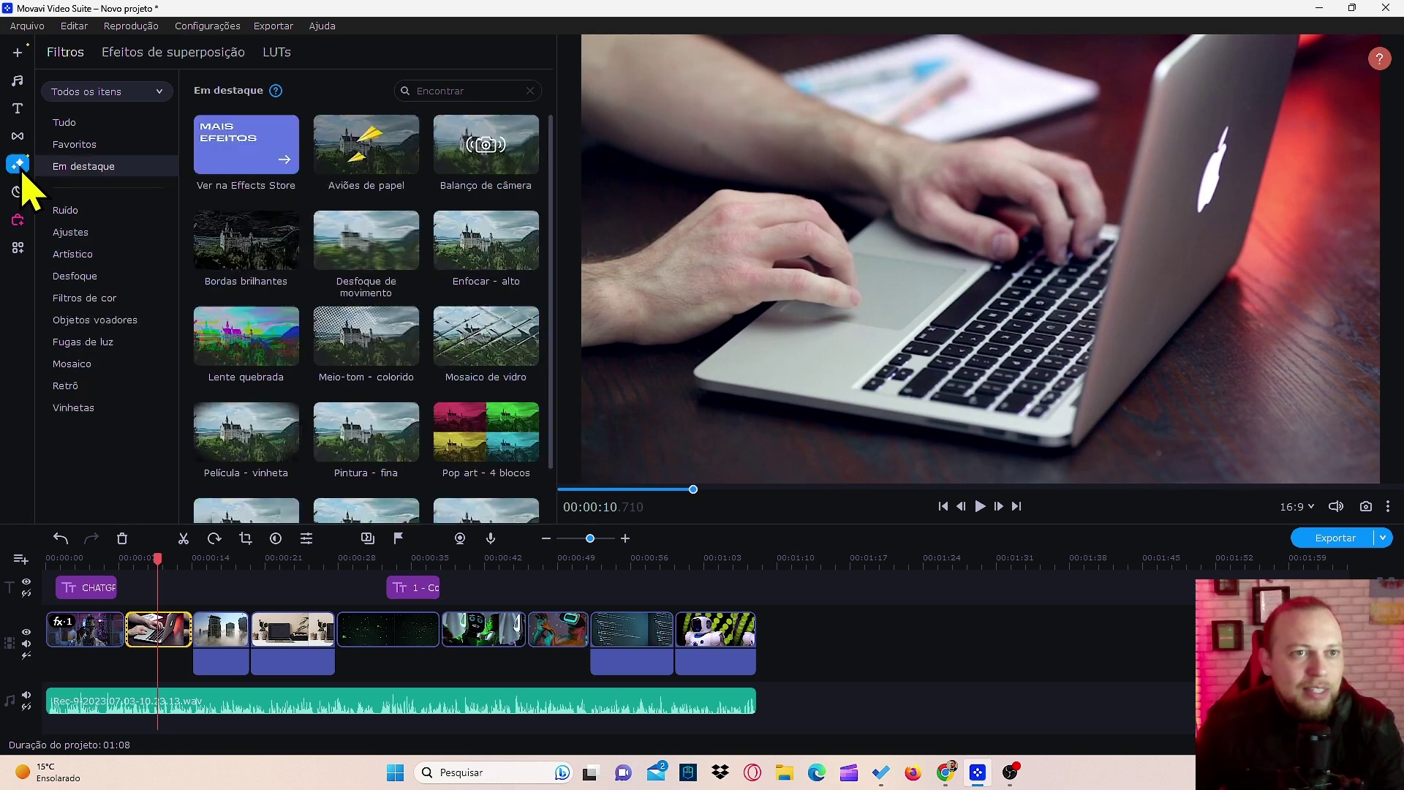
left_click(246, 156)
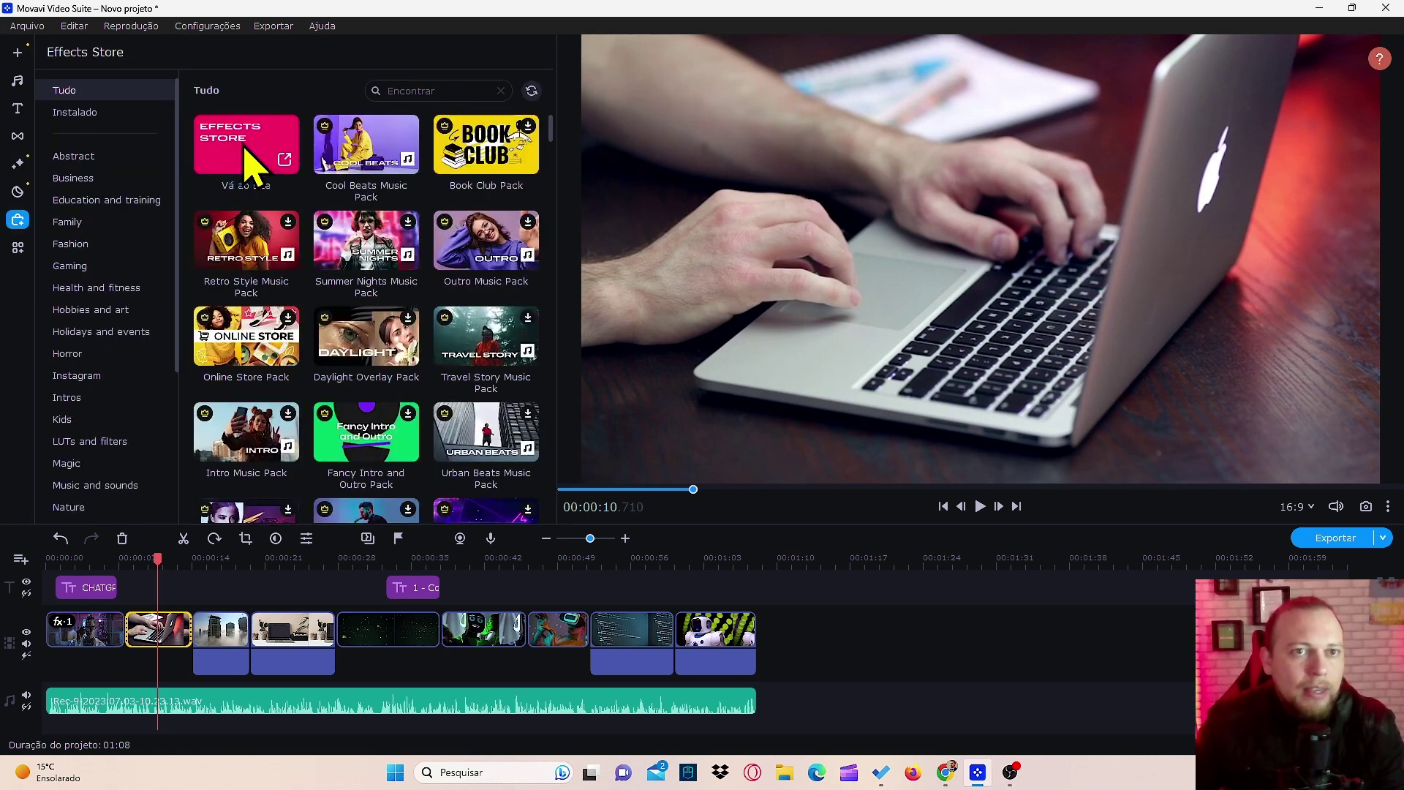
scroll(317, 307, "down", 5)
scroll(320, 310, "down", 15)
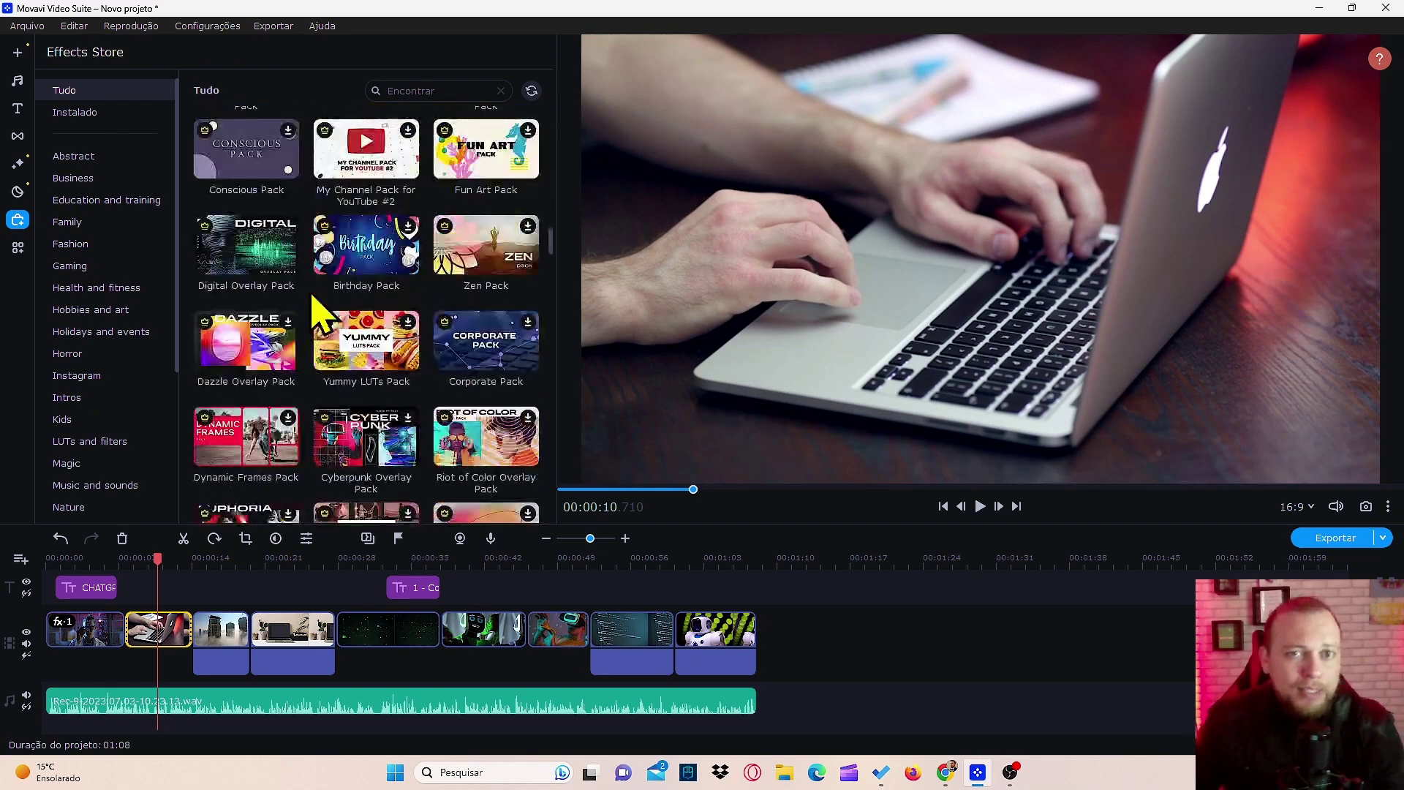
Find the Adventure Colors Gift Pack at the end of the Effects Store and open its LUTs
scroll(321, 311, "down", 15)
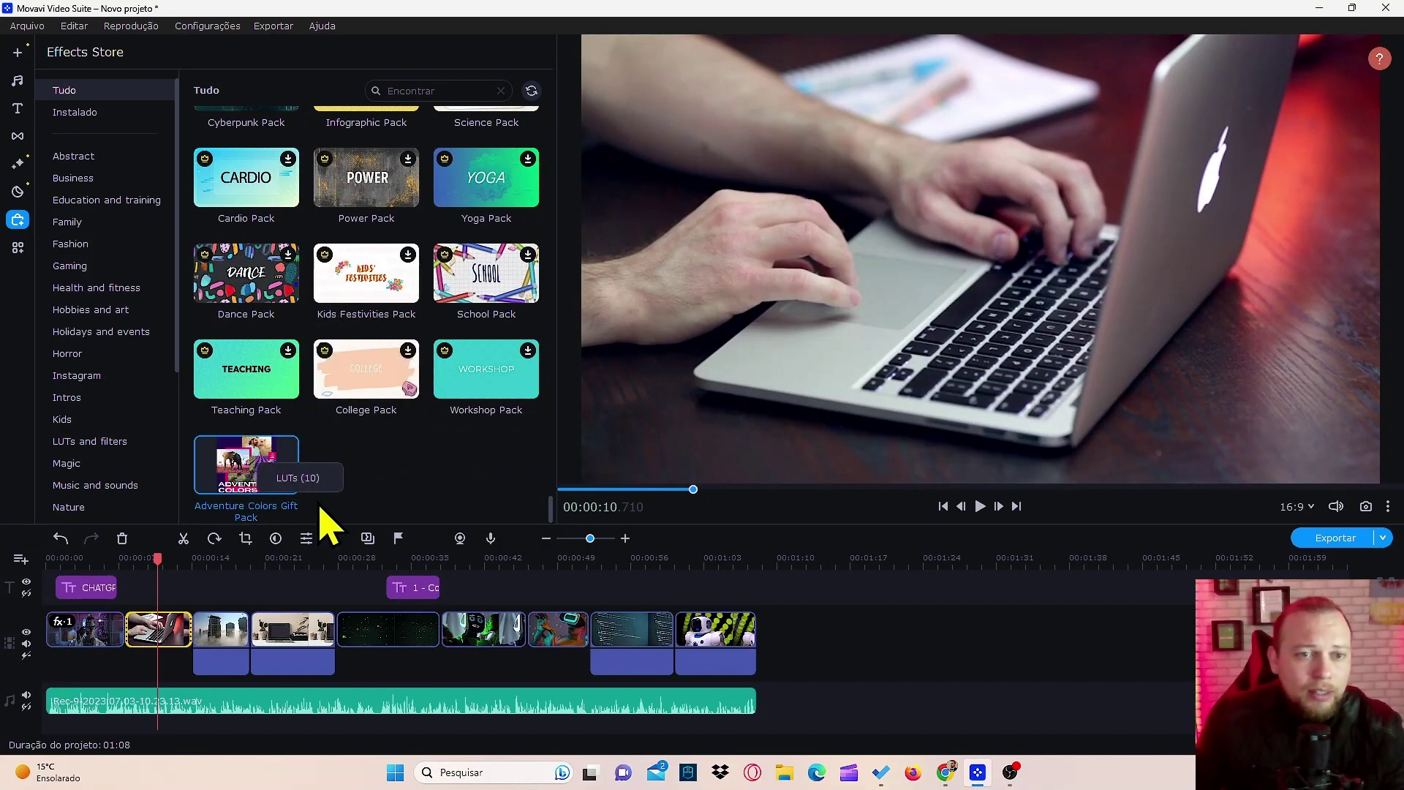
left_click(301, 479)
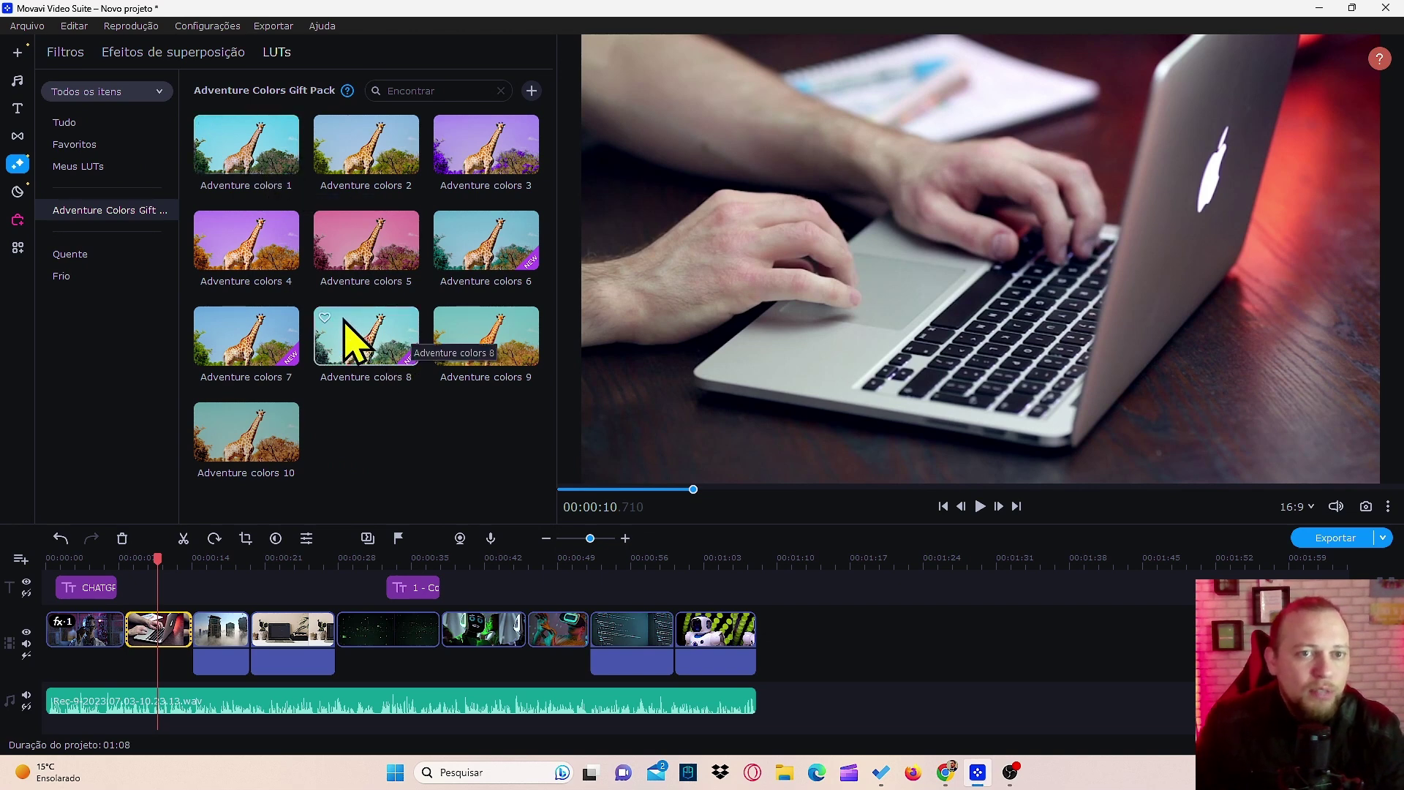
Try the Adventure colors 1, 2, 3 and 4 LUTs in turn on the laptop typing clip, undoing them between trials
left_click_drag(263, 150, 150, 627)
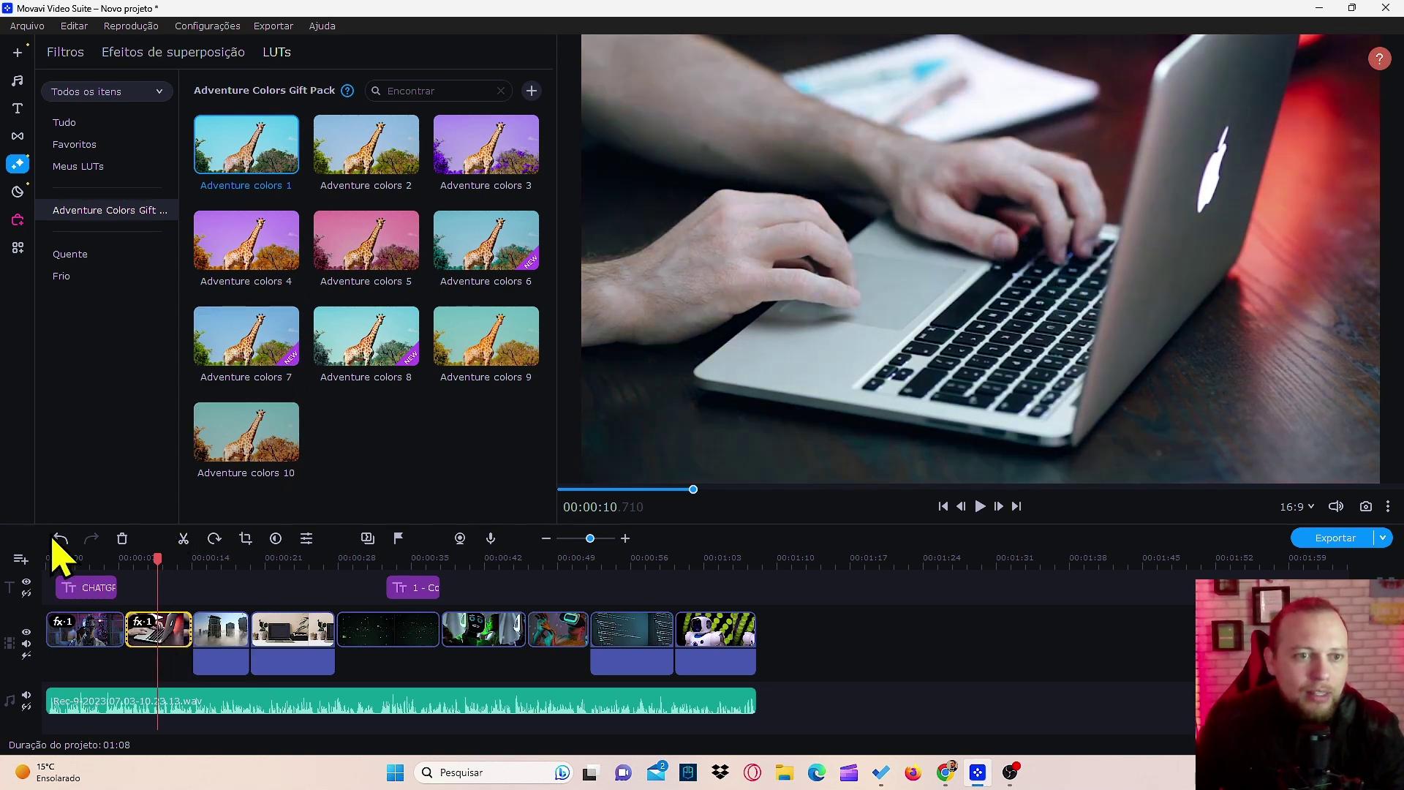
left_click_drag(388, 135, 140, 634)
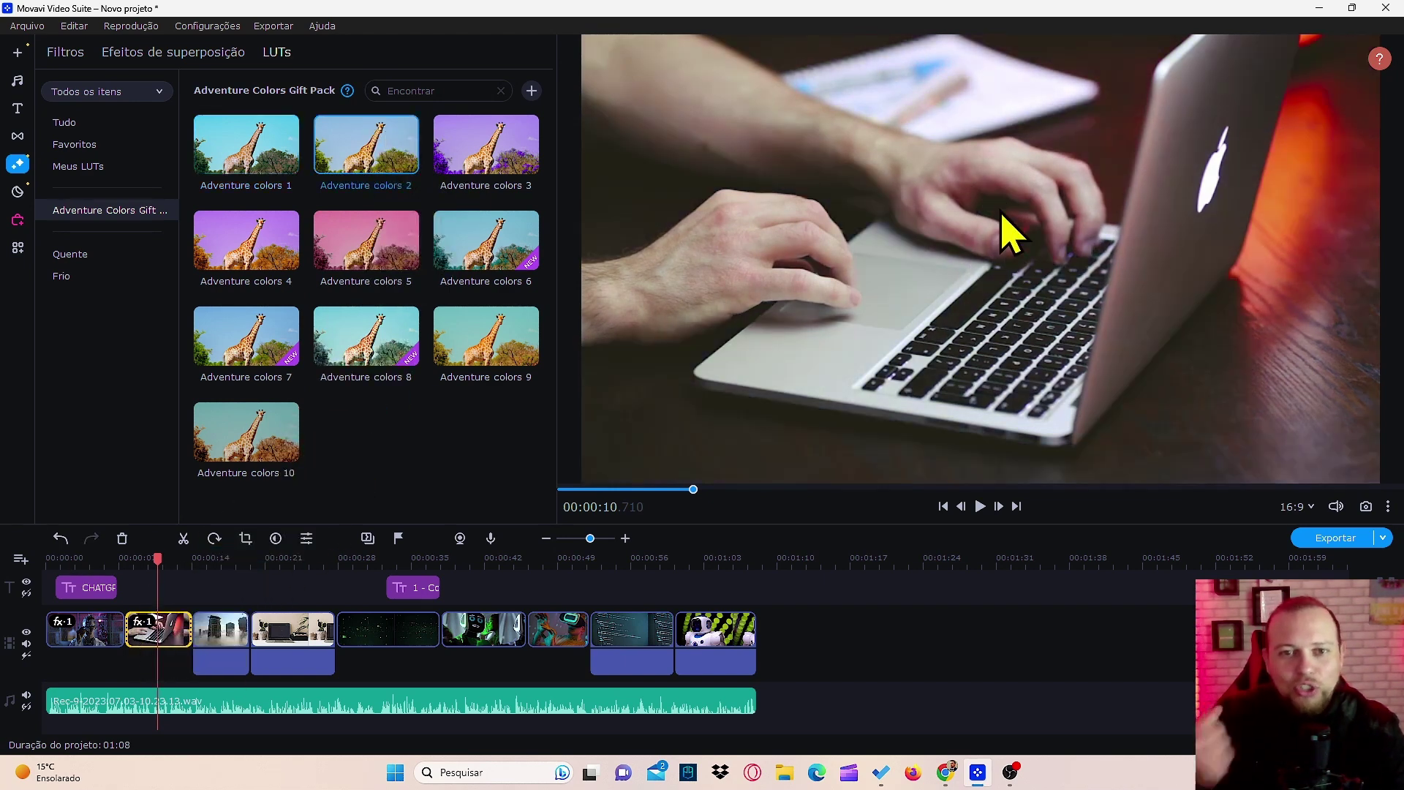
left_click(60, 539)
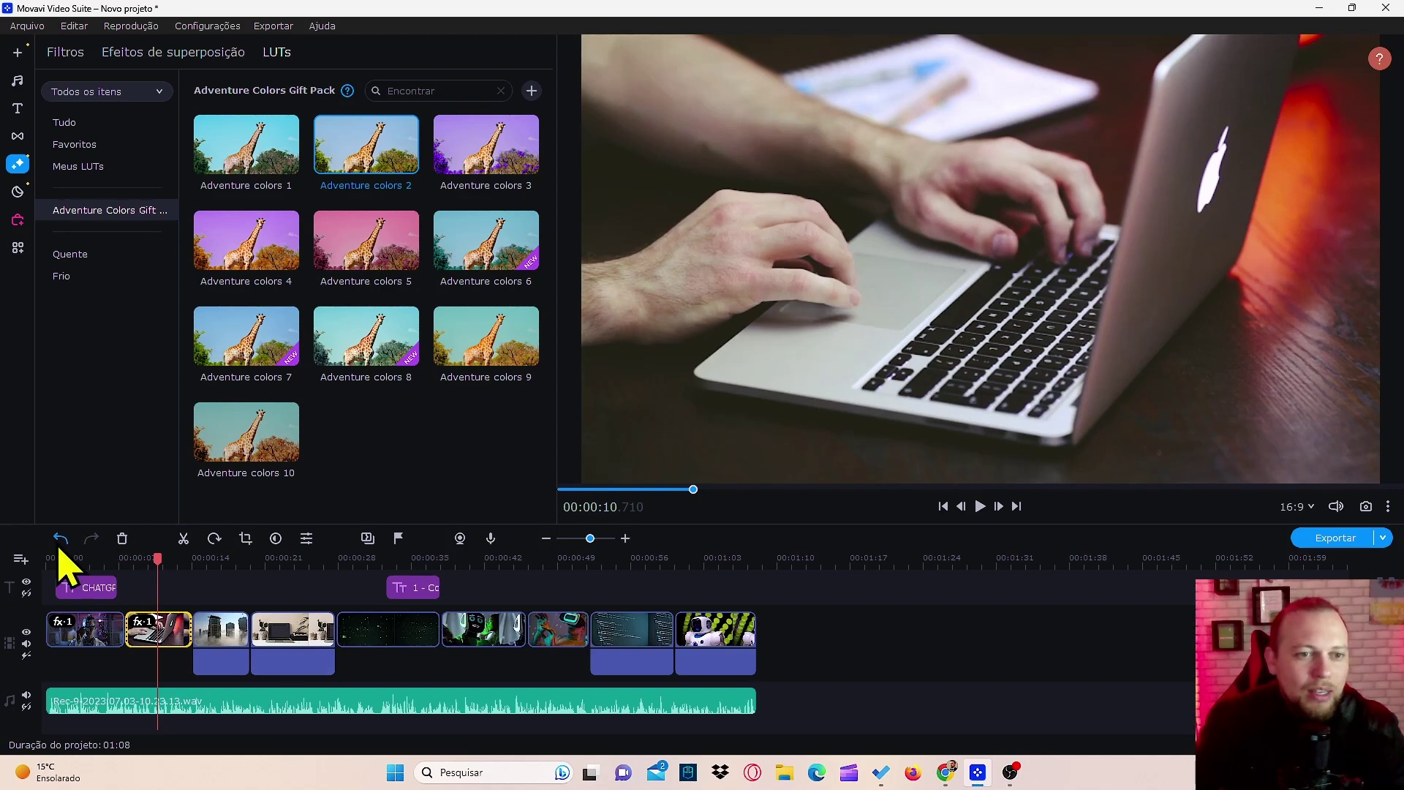
left_click_drag(485, 163, 159, 634)
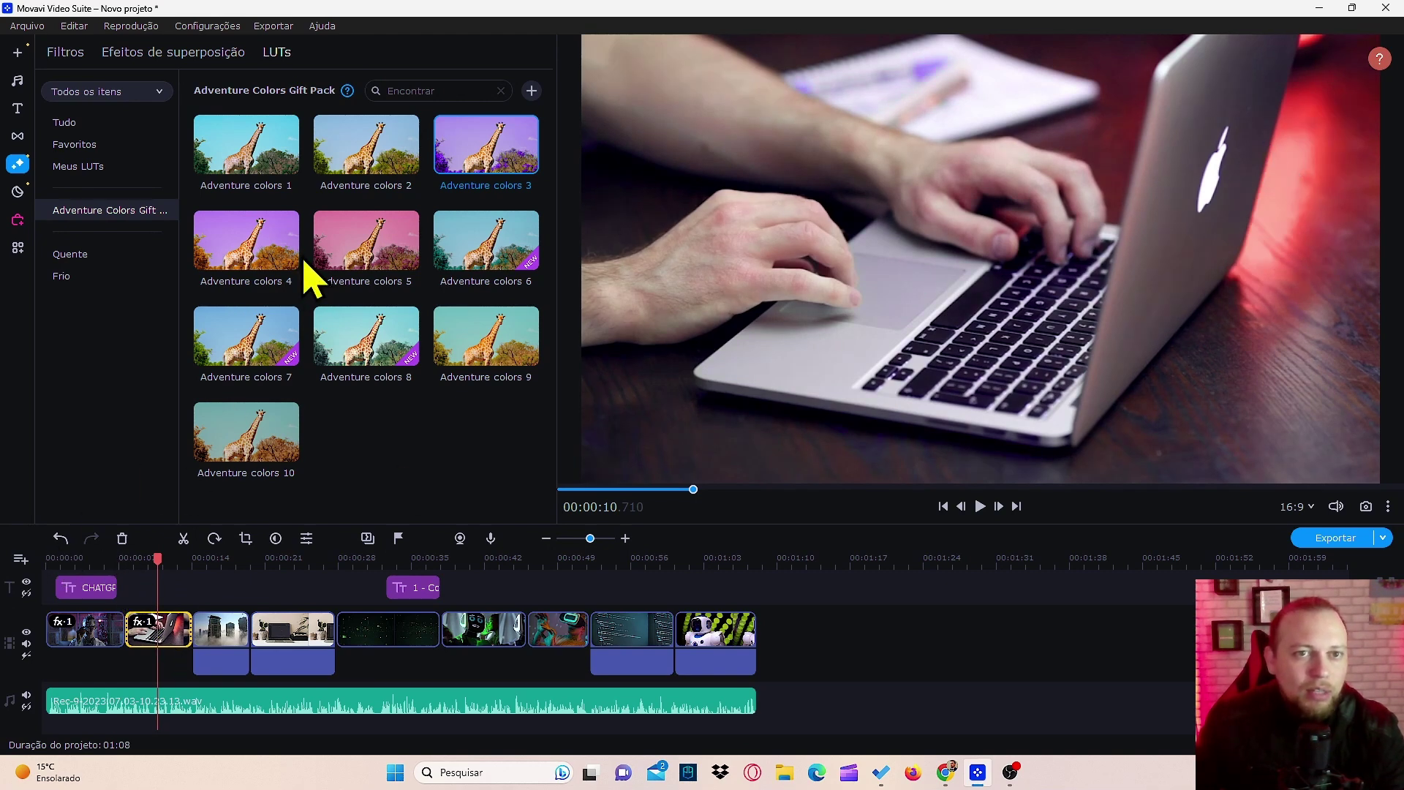
left_click_drag(264, 250, 155, 629)
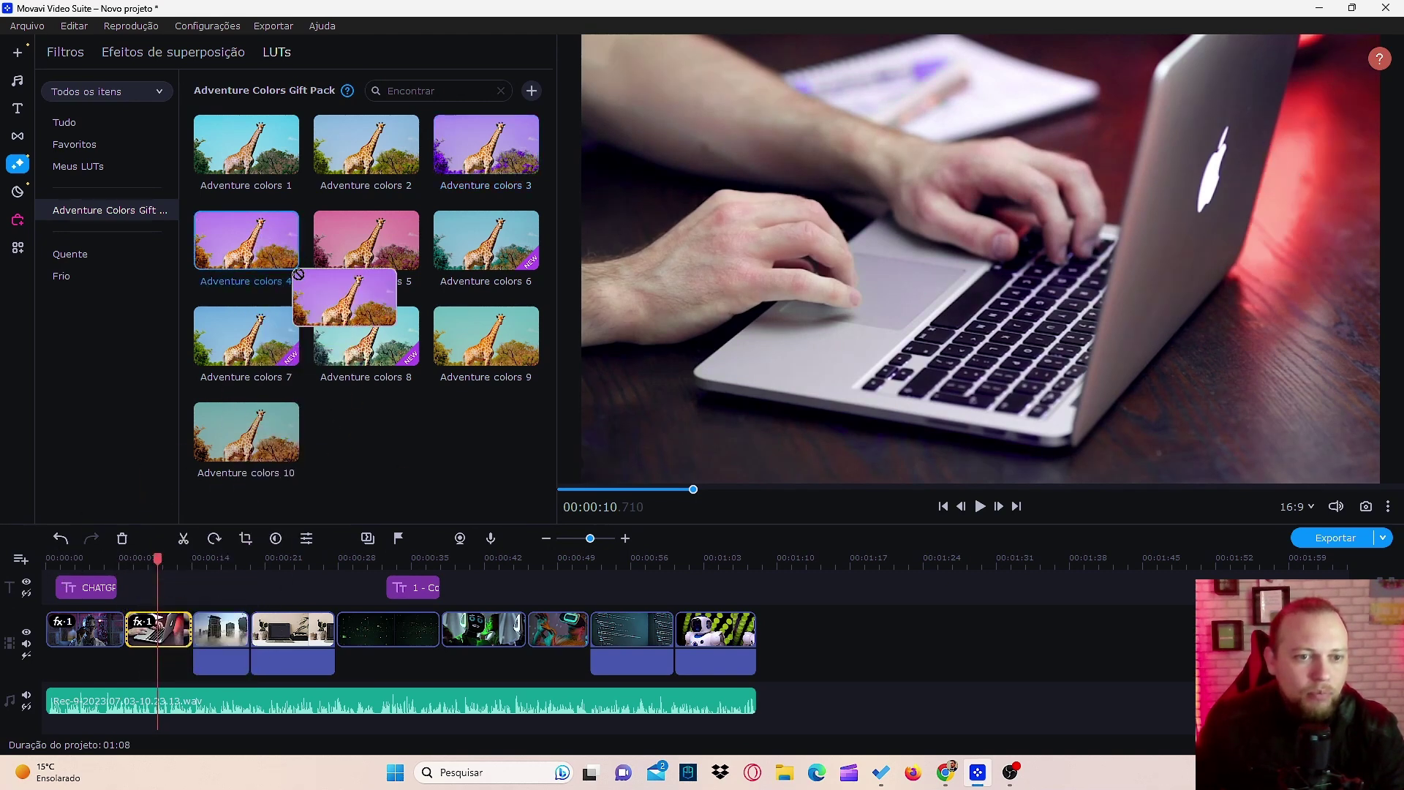
left_click(62, 539)
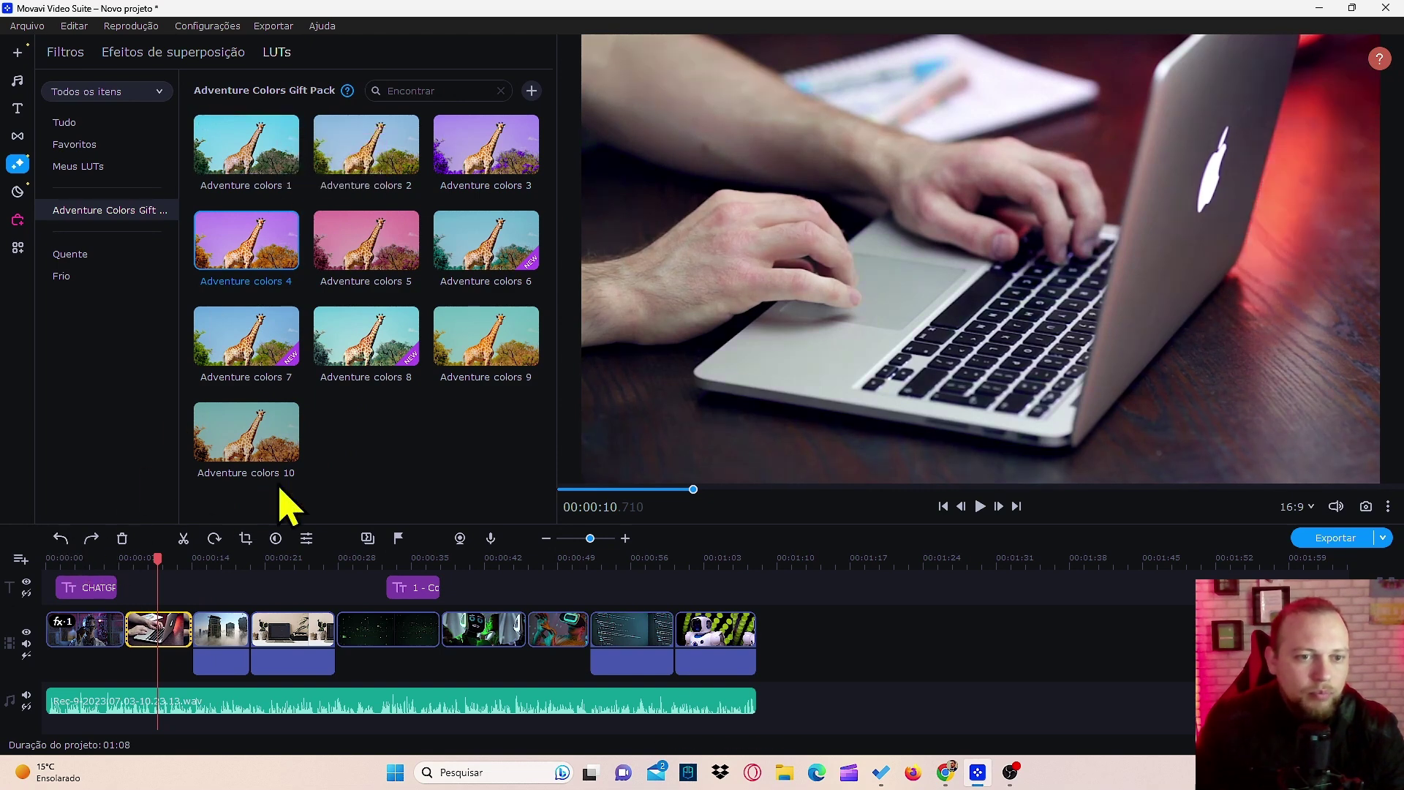
left_click_drag(285, 276, 151, 625)
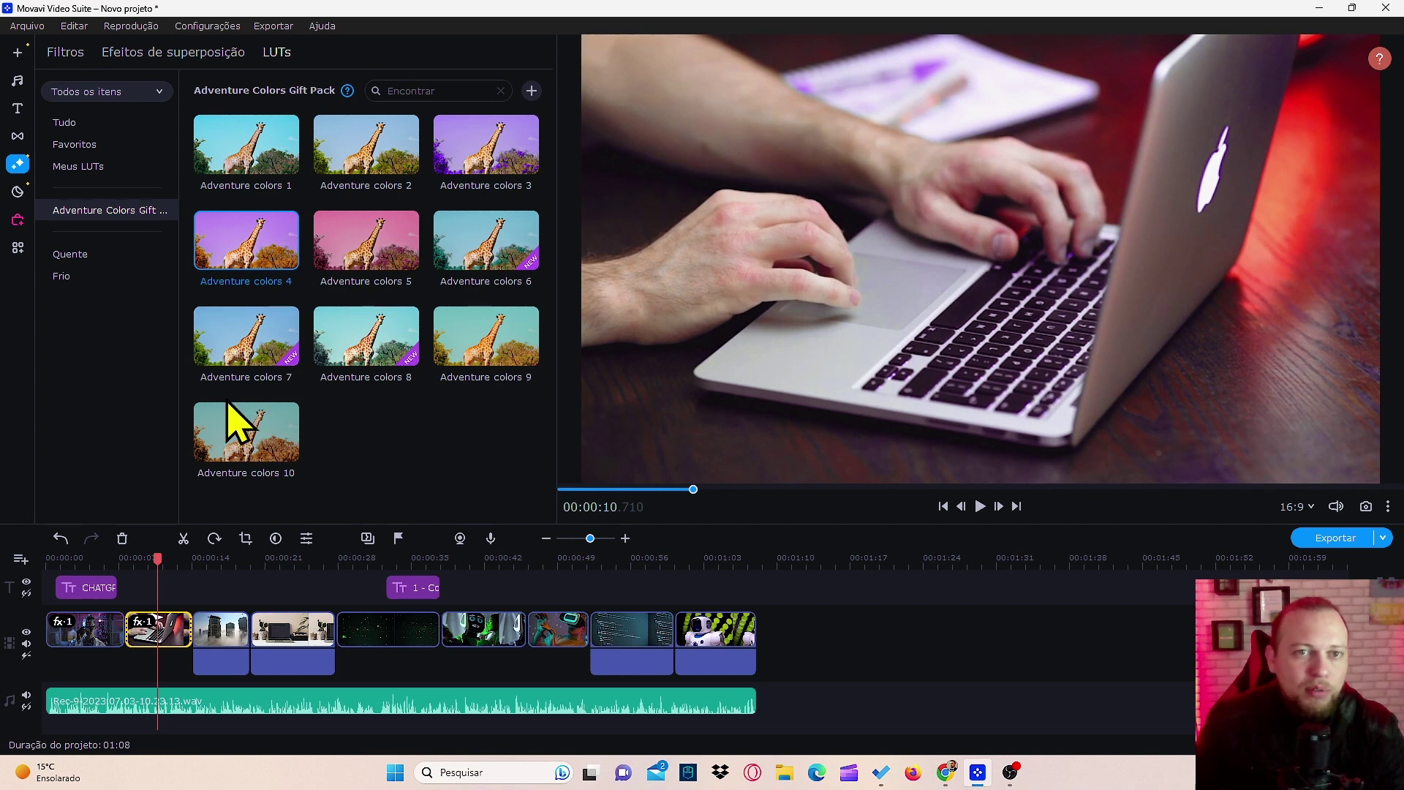
left_click(61, 539)
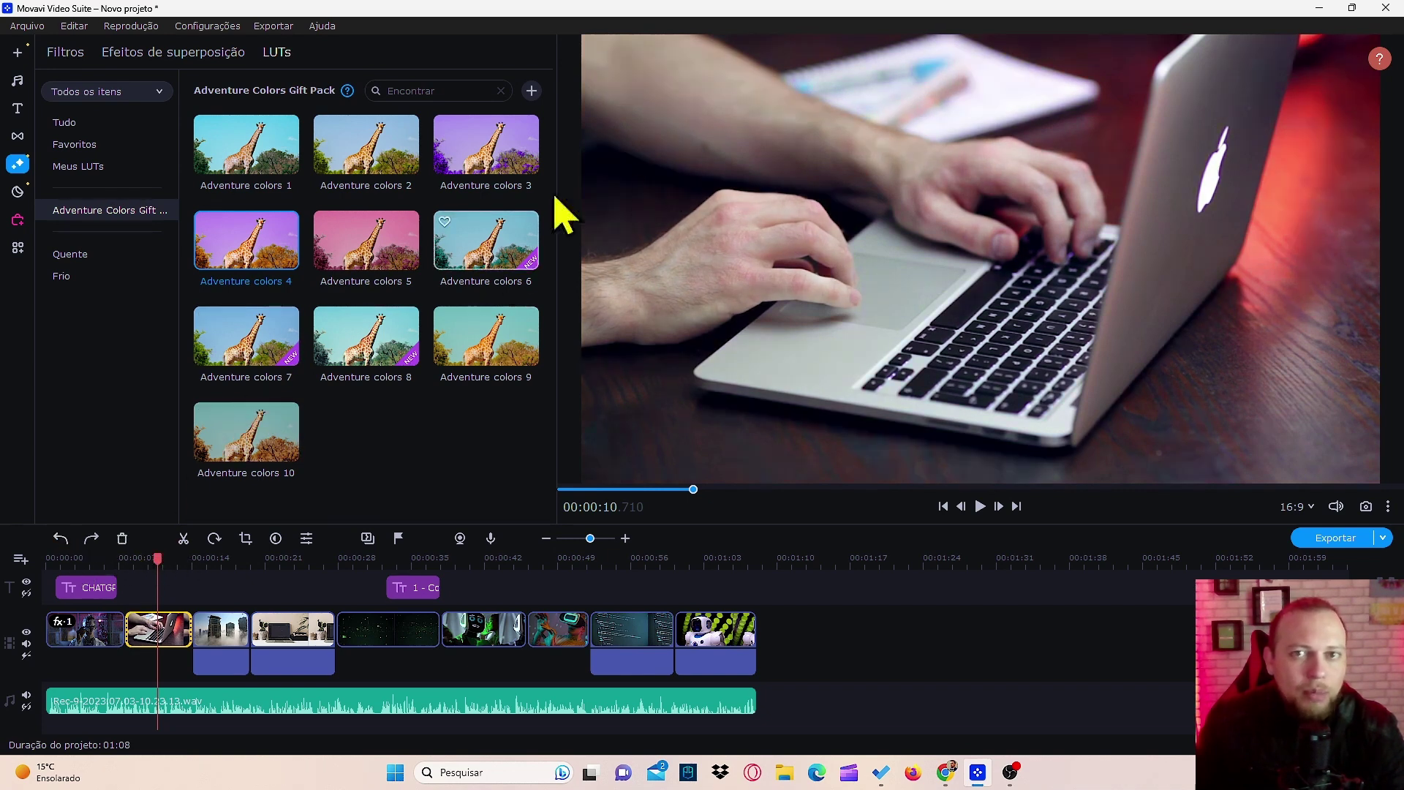
Apply the Adventure colors 5 LUT and the Mistério LUT from Quente to the laptop typing clip, and play it from its start
left_click_drag(285, 454, 158, 629)
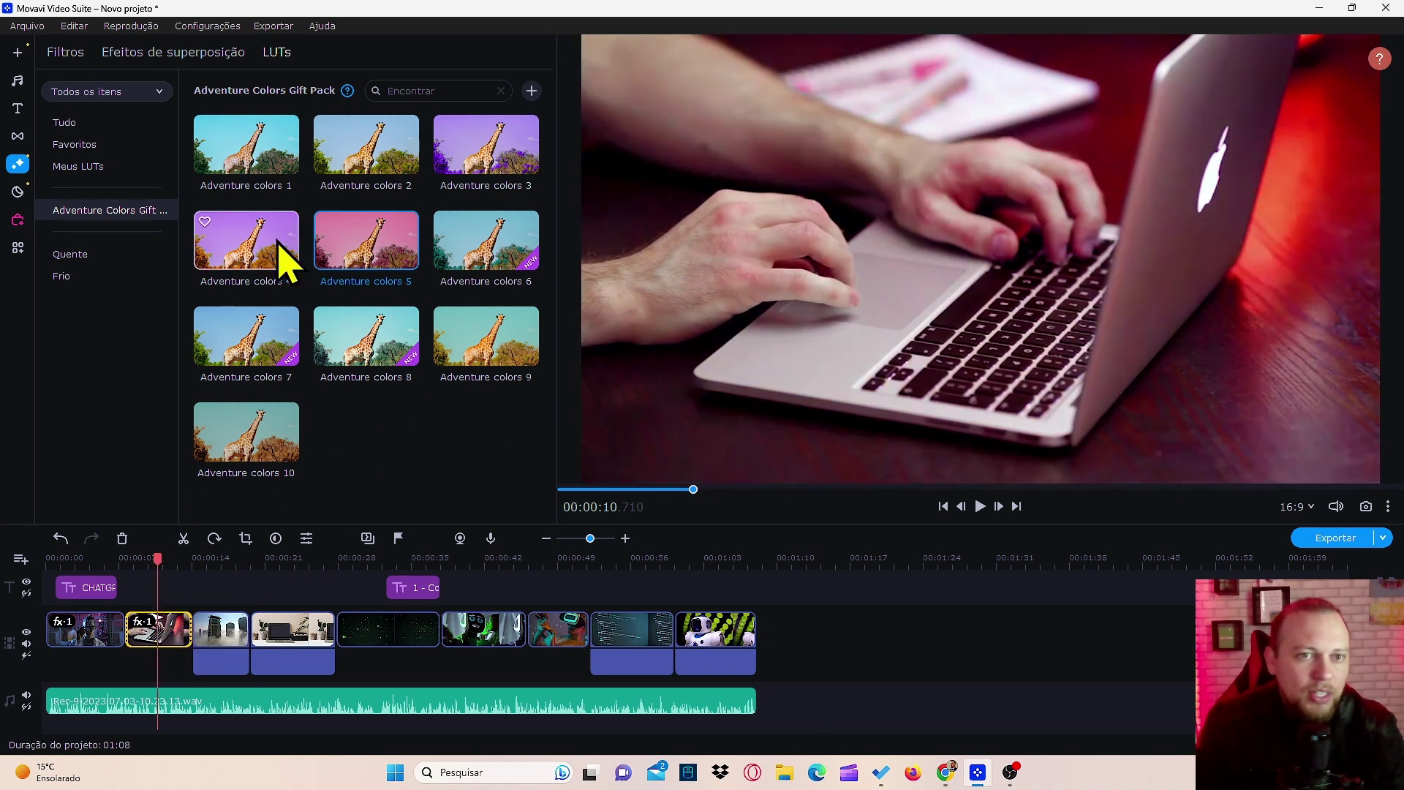
left_click(70, 255)
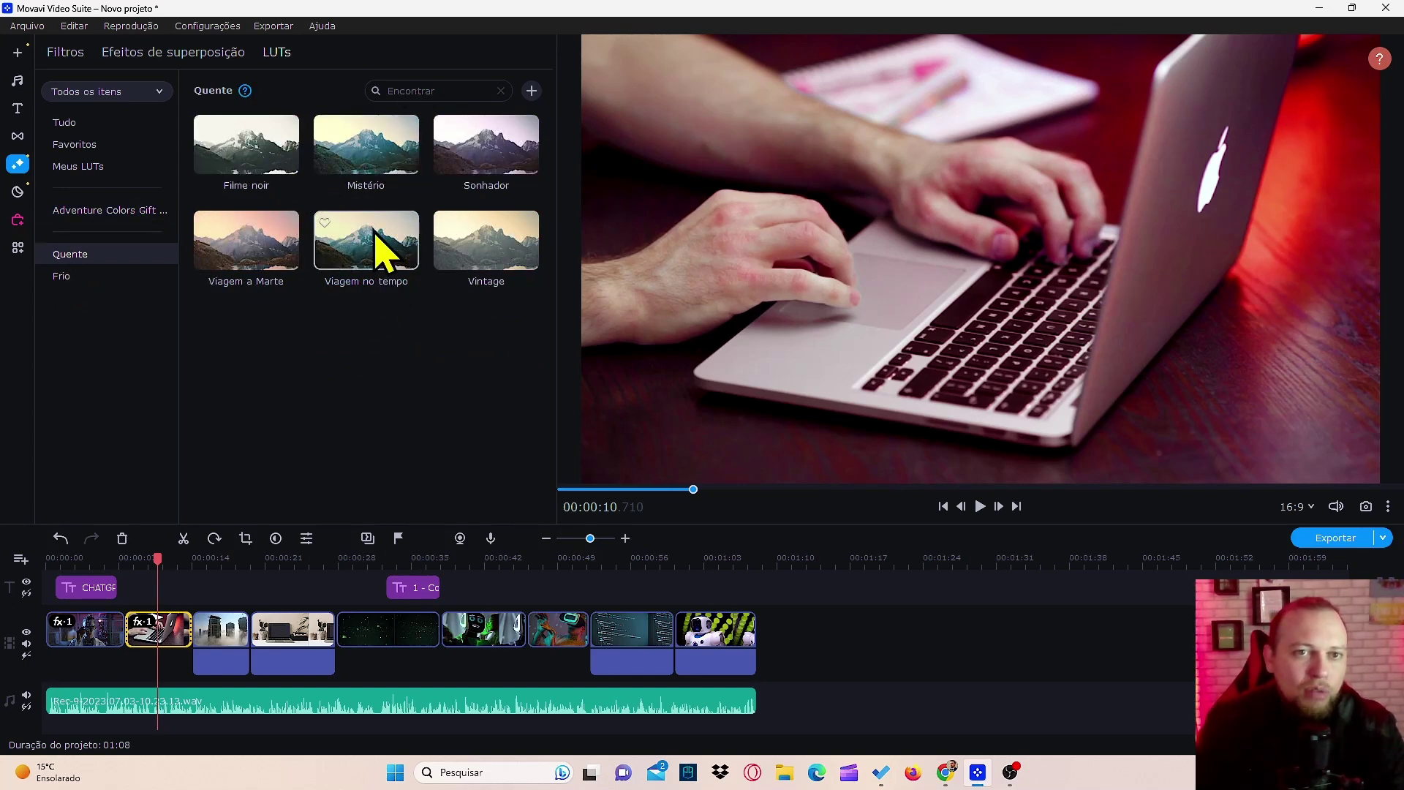
left_click_drag(377, 154, 150, 633)
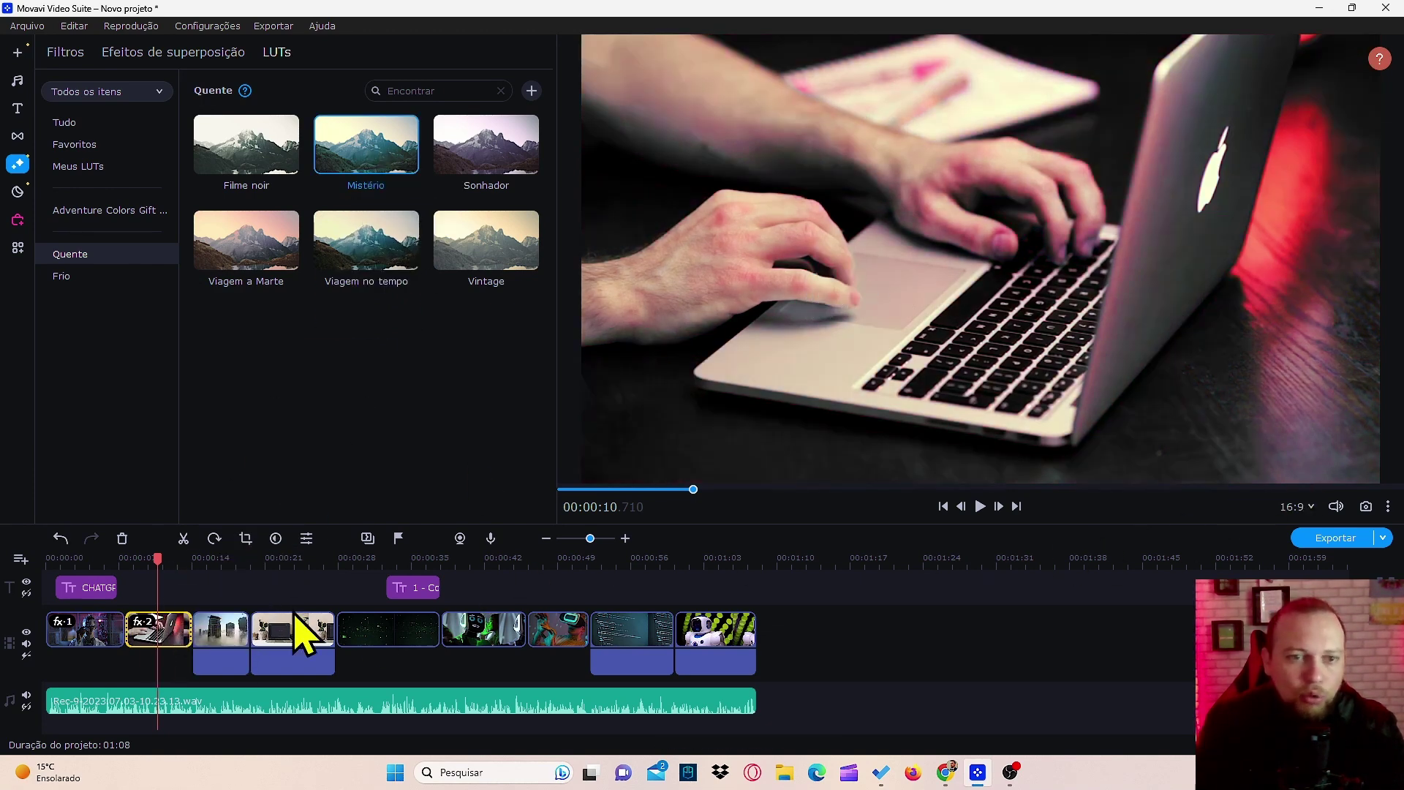
left_click_drag(158, 568, 118, 569)
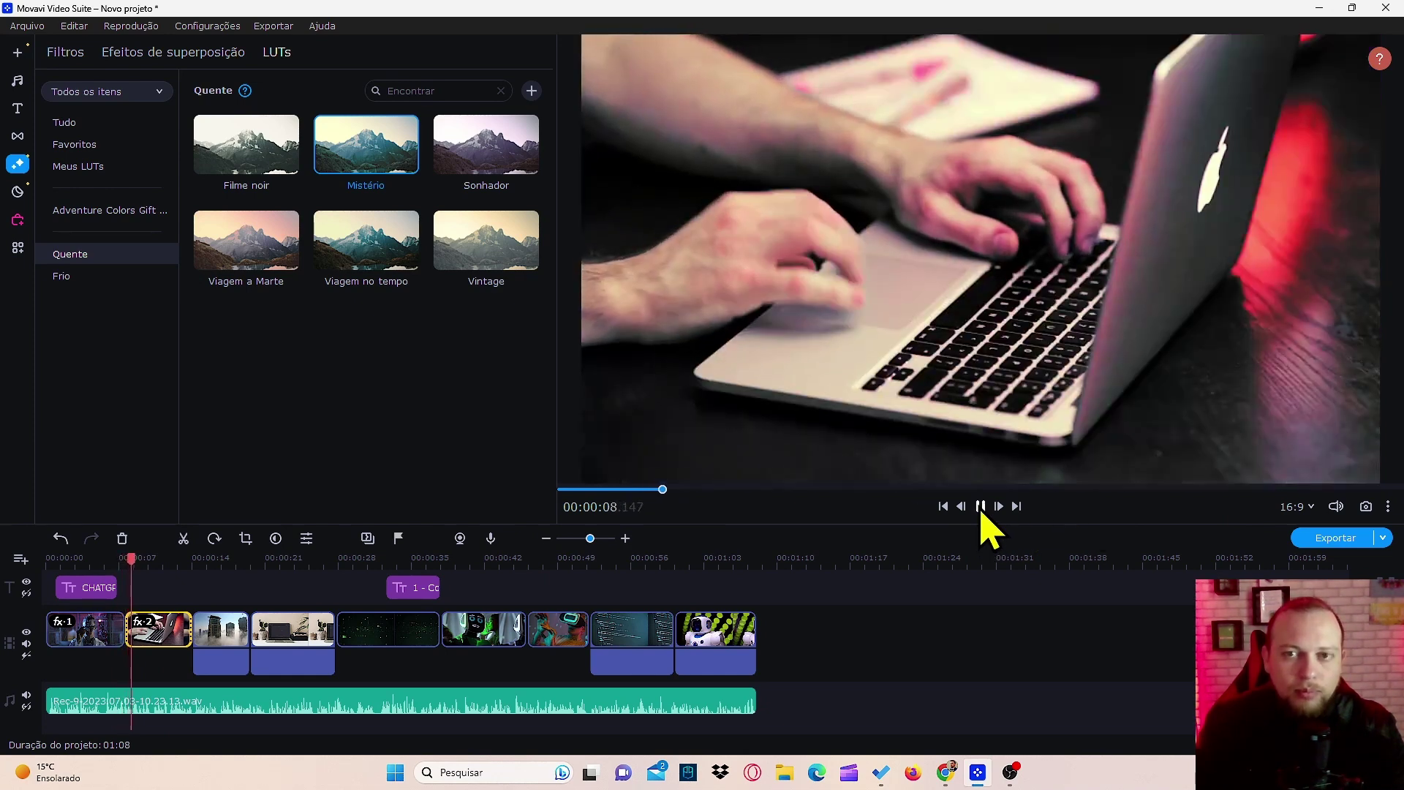
Apply the Adventure colors 6 LUT to the foggy skyscrapers clip at about 17 seconds, choosing it from the full LUT collection
left_click_drag(139, 561, 222, 565)
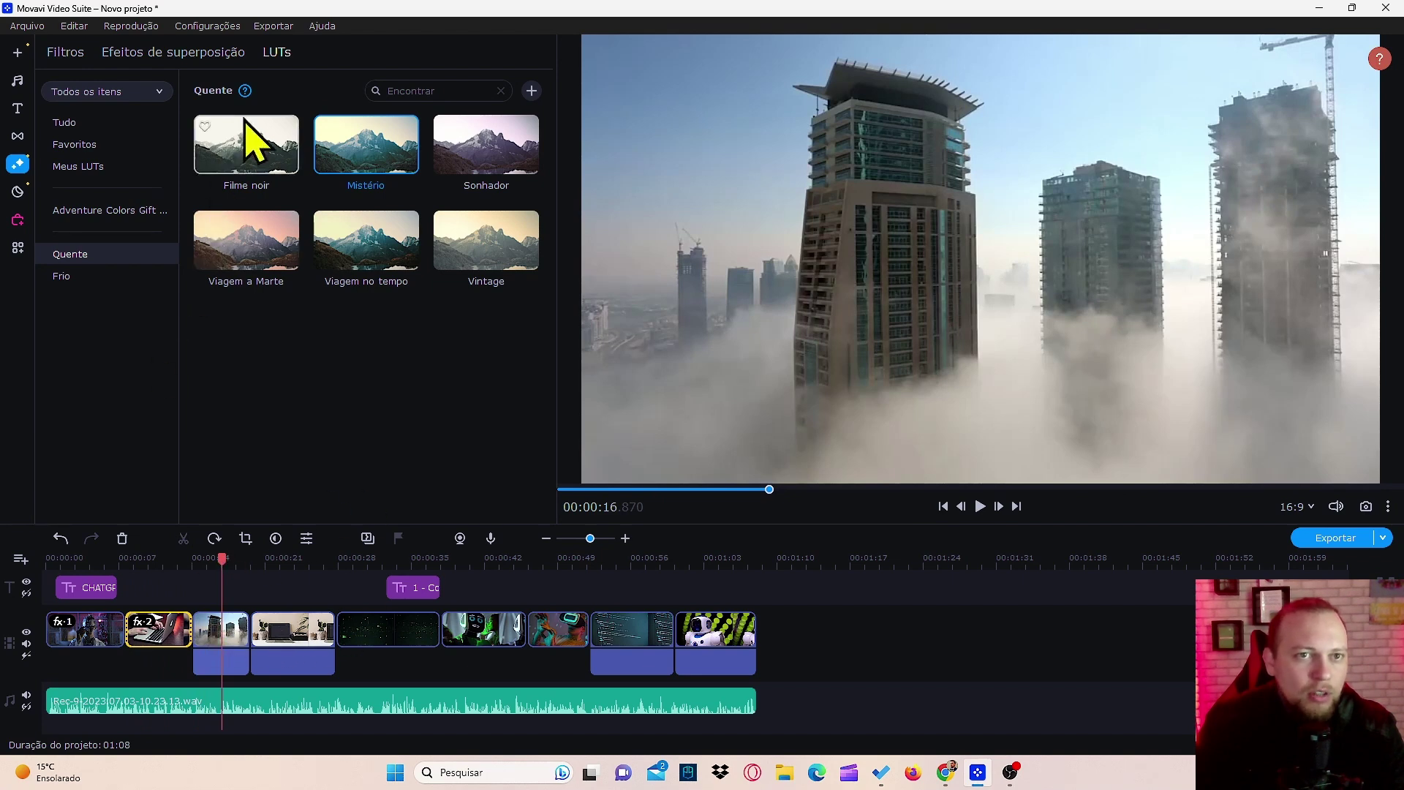
left_click(82, 167)
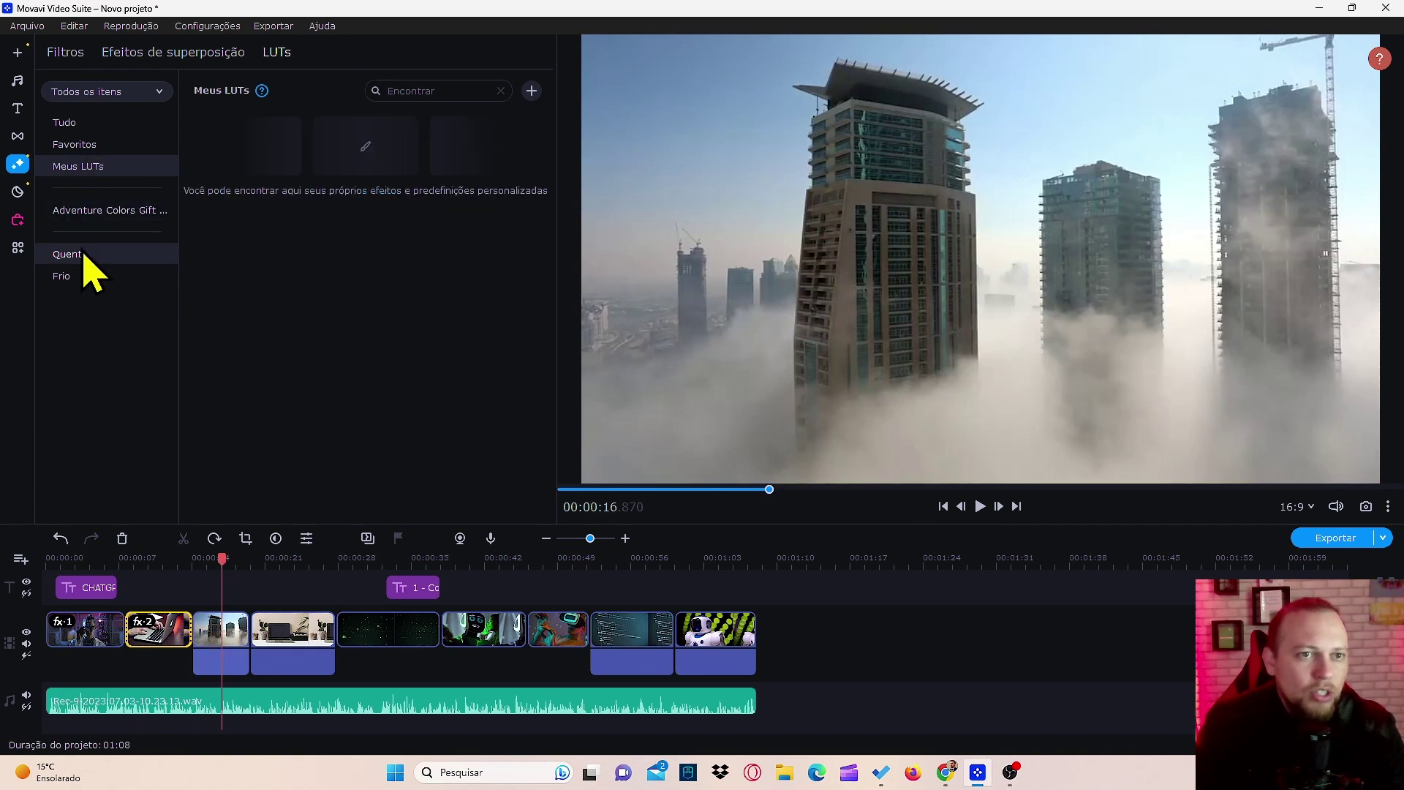
left_click(81, 124)
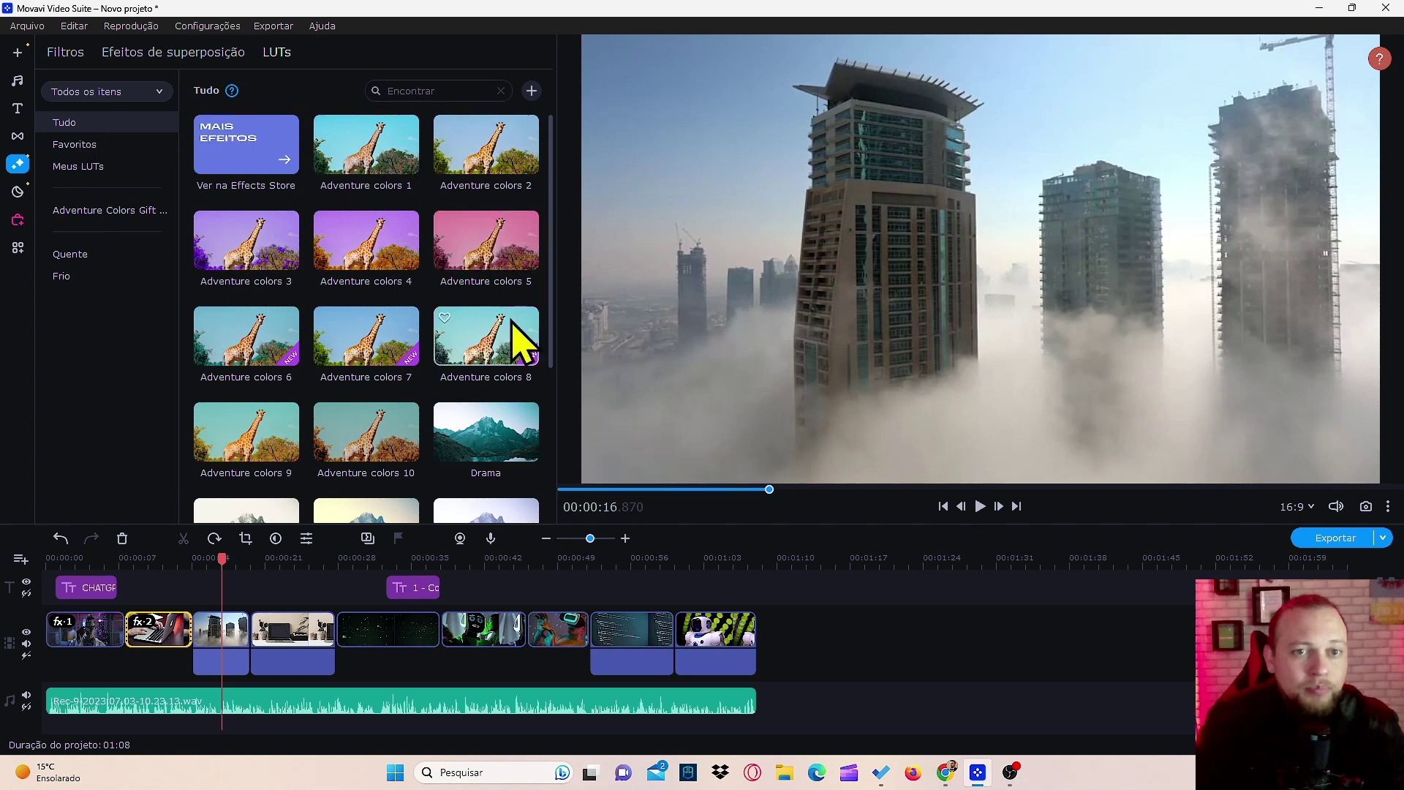
scroll(511, 329, "down", 1)
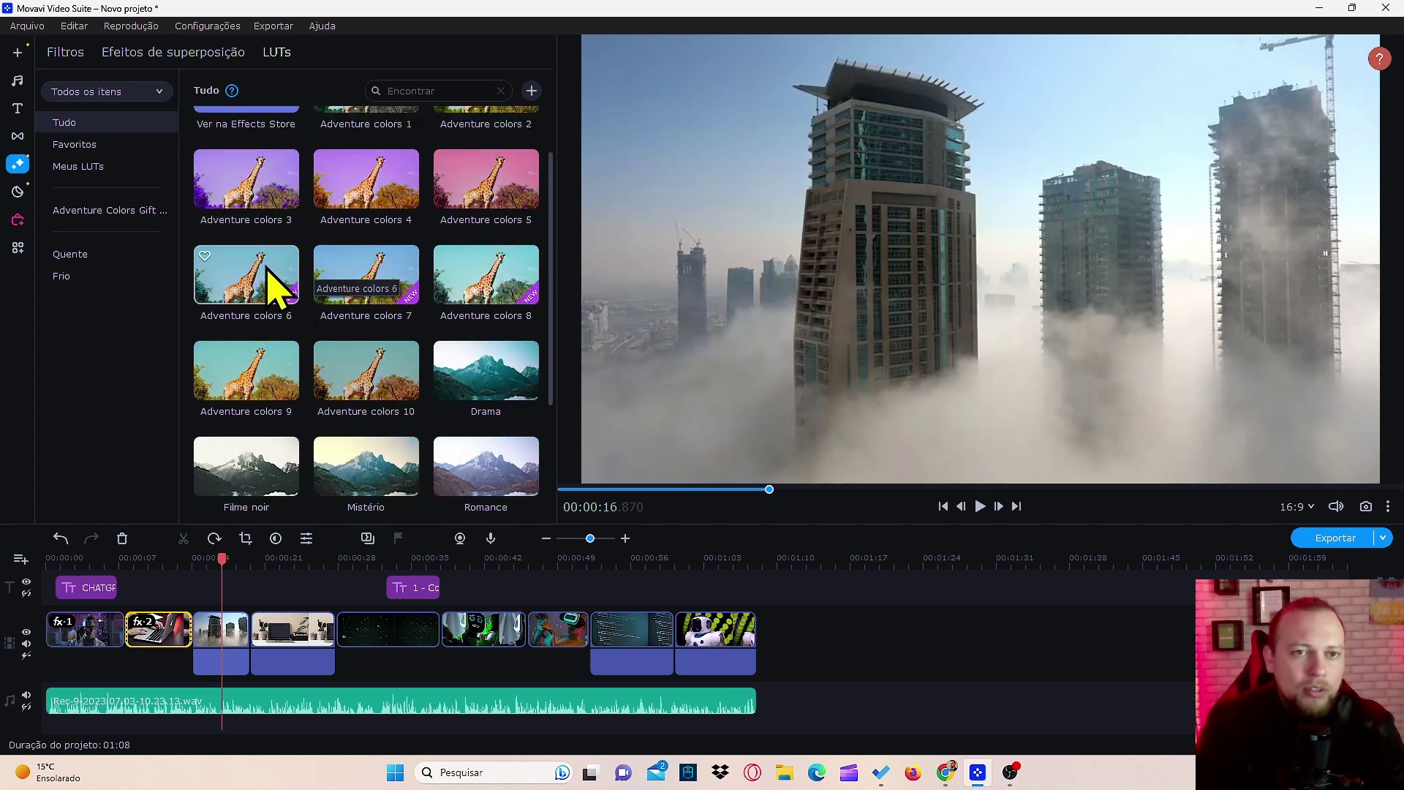
left_click_drag(271, 284, 227, 632)
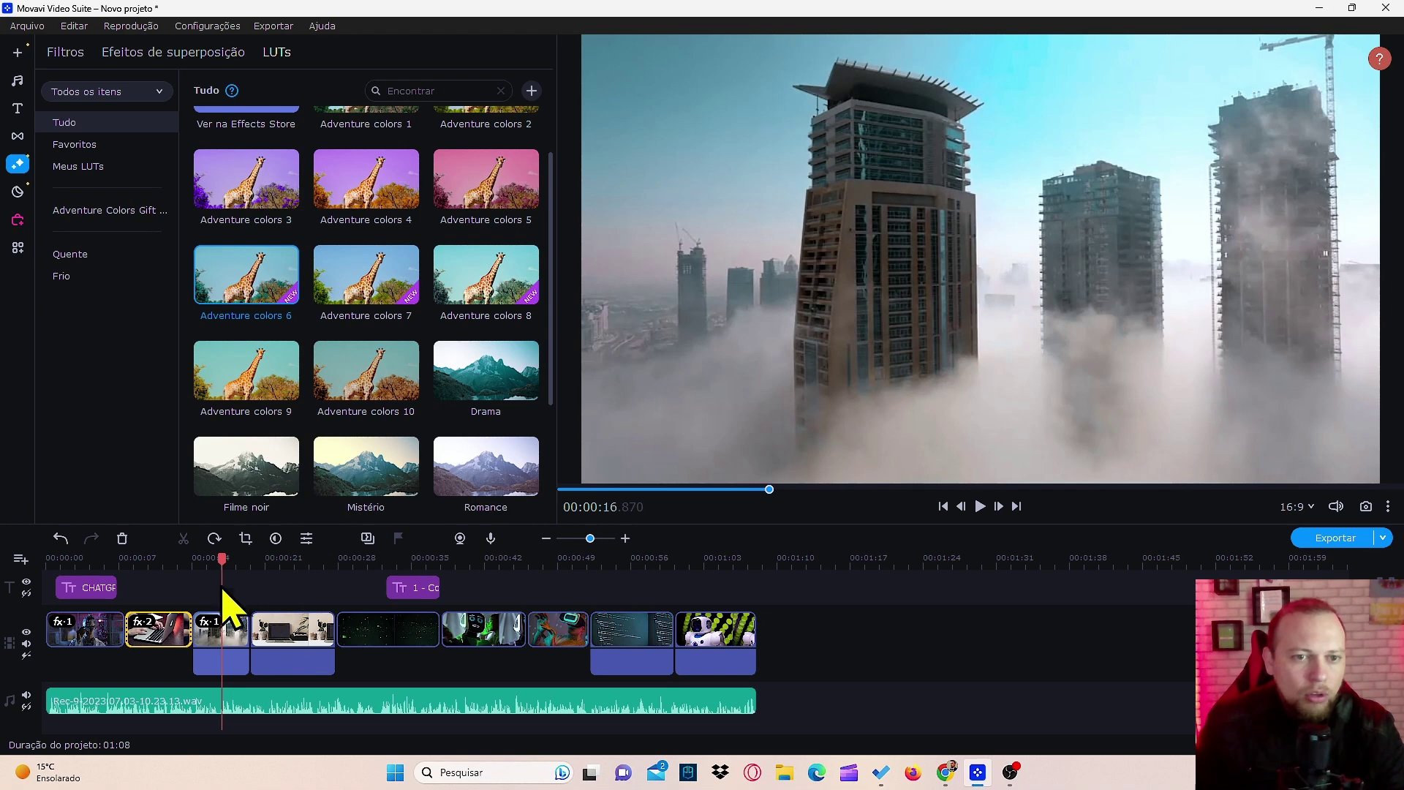
Apply the Adventure colors 8 LUT to the cactus and laptop clip and Adventure colors 9 to the green code clip
left_click_drag(233, 563, 293, 558)
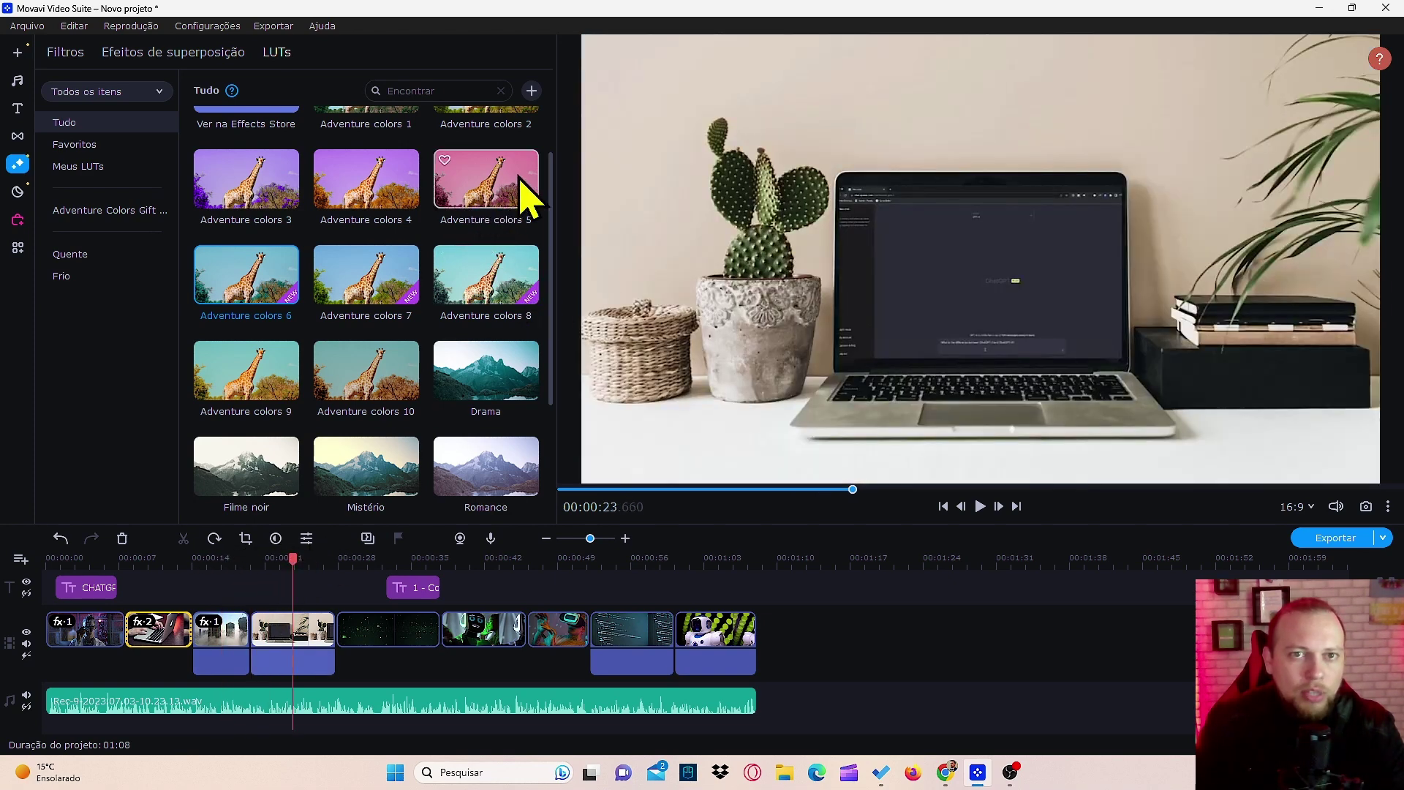
left_click_drag(517, 298, 292, 625)
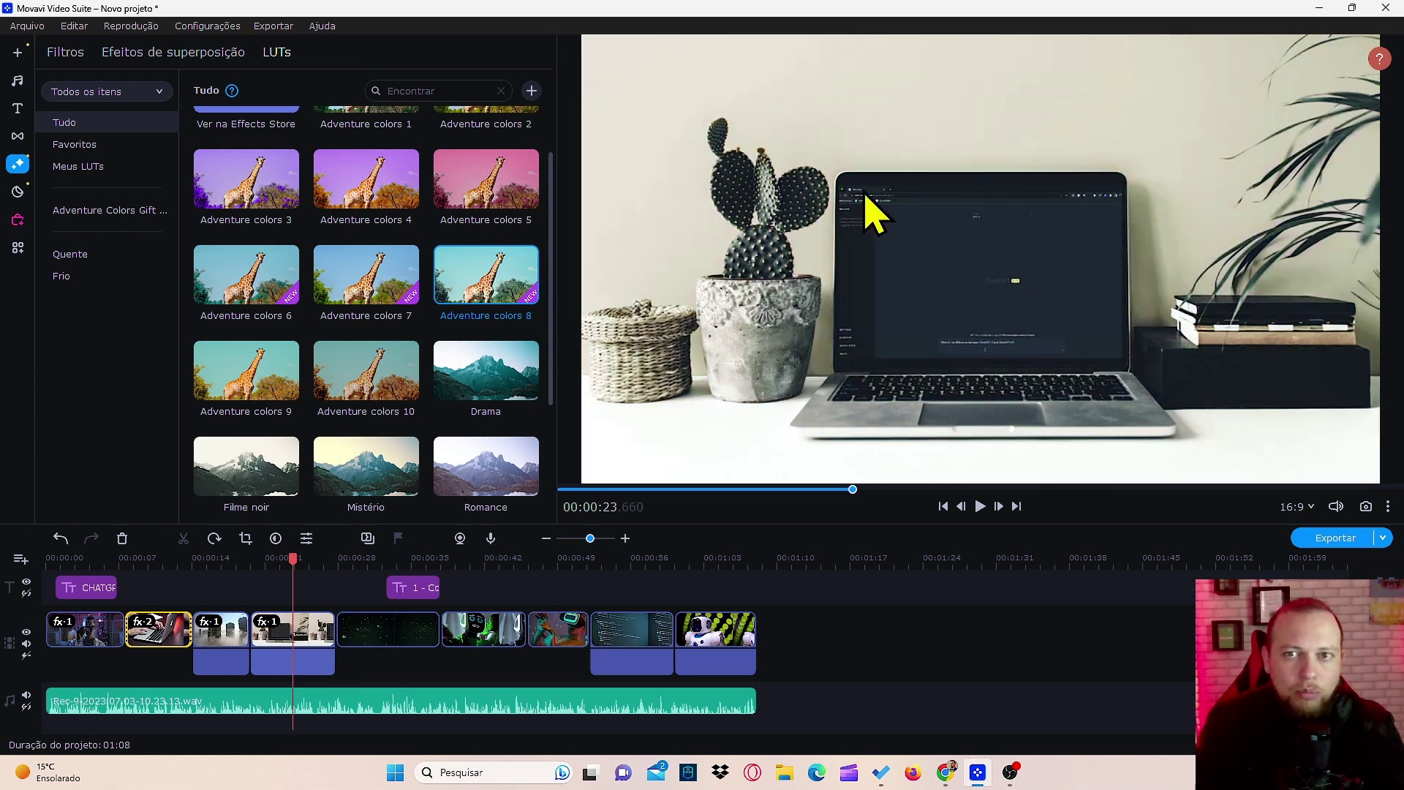
left_click_drag(293, 572, 386, 564)
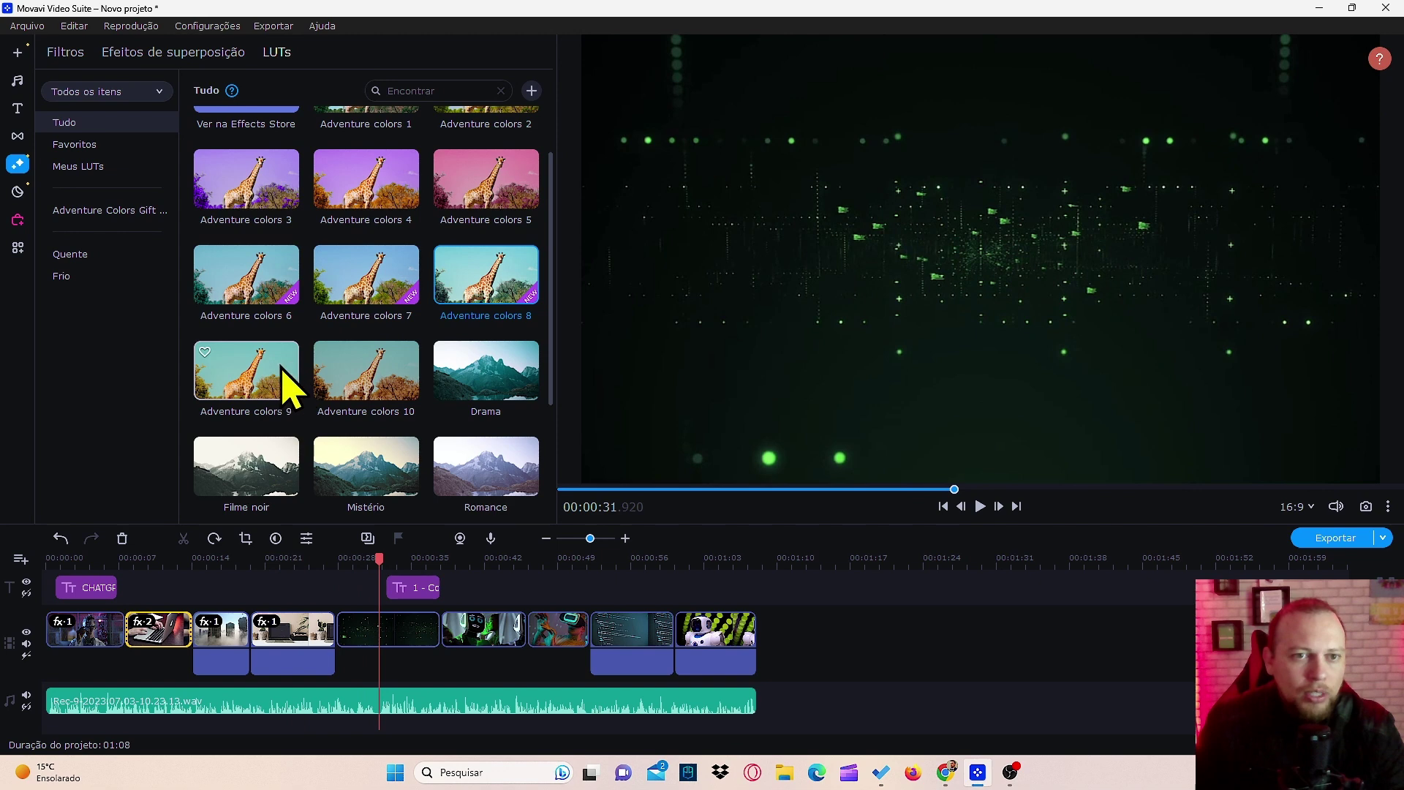
left_click_drag(282, 383, 387, 629)
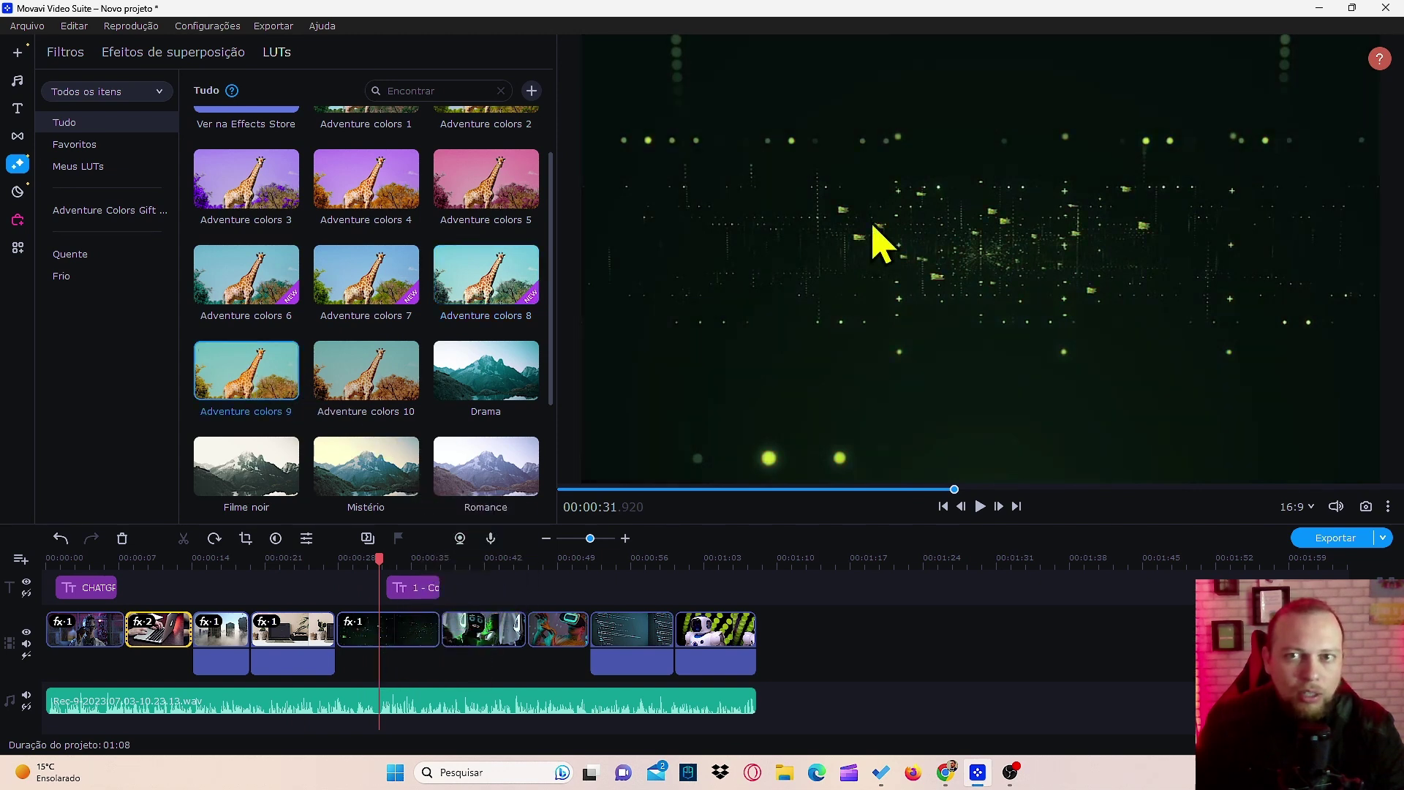
Apply the Adventure colors 10 LUT to the robot-face whispering clip and Adventure colors 1 to the VR headset clip
left_click(379, 559)
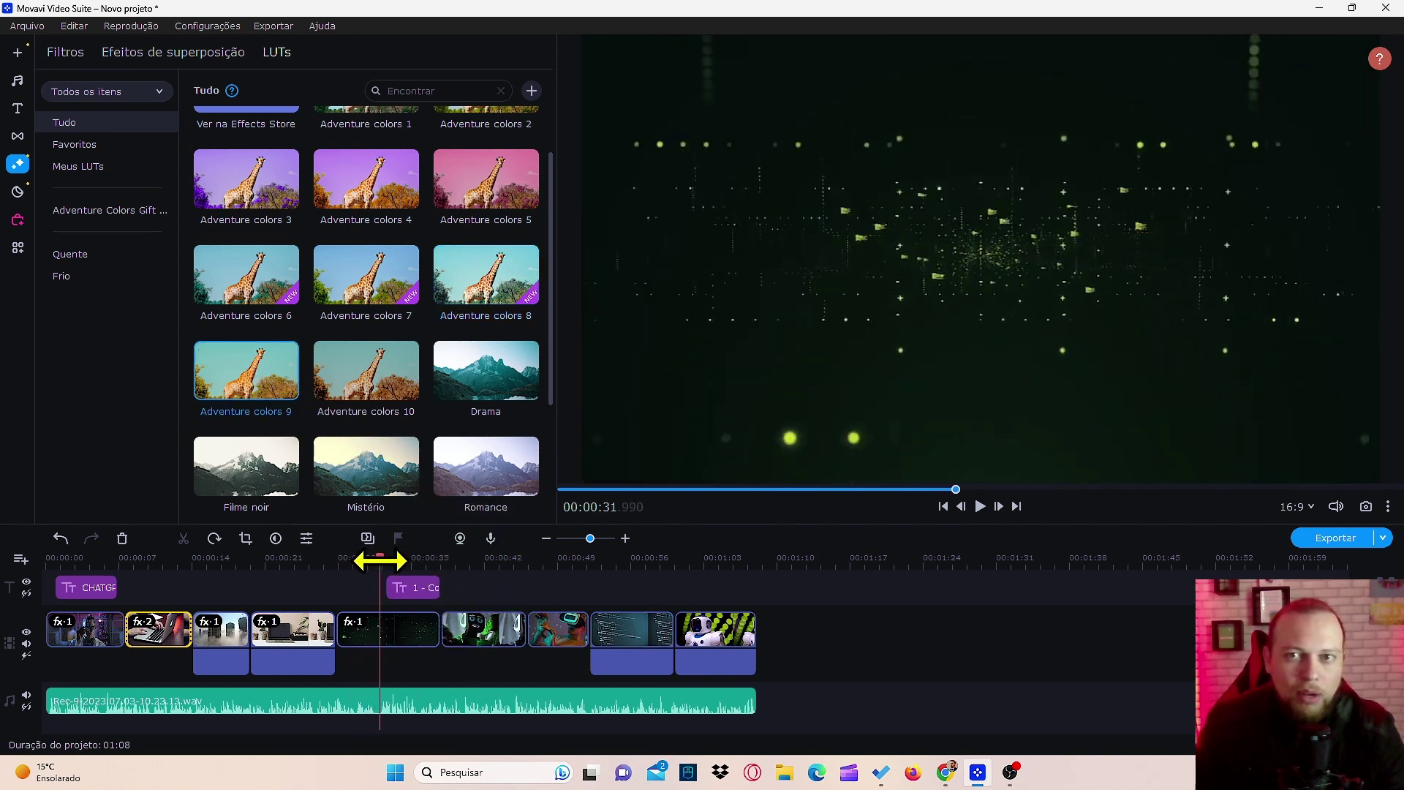
left_click_drag(384, 558, 482, 558)
left_click_drag(383, 376, 484, 630)
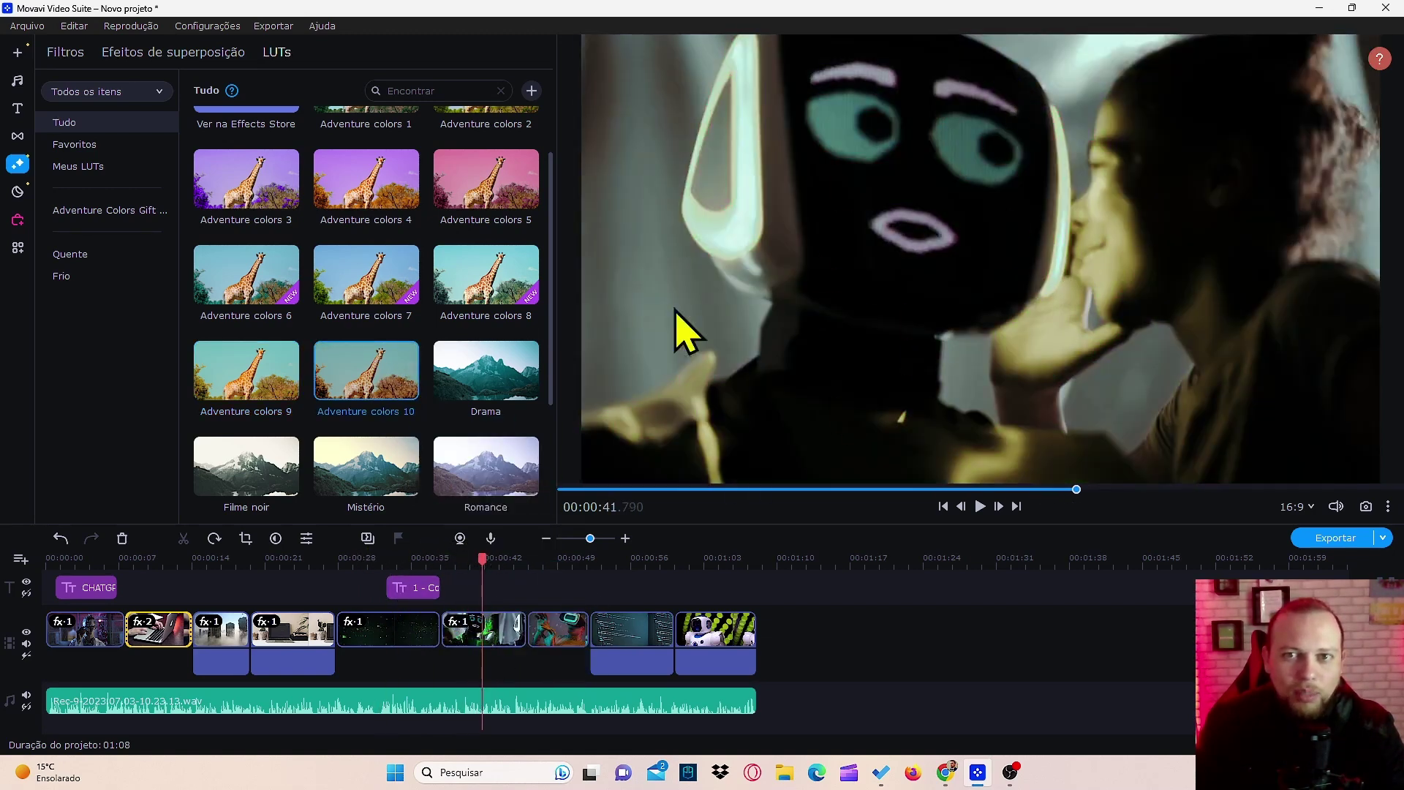
left_click_drag(482, 574, 556, 562)
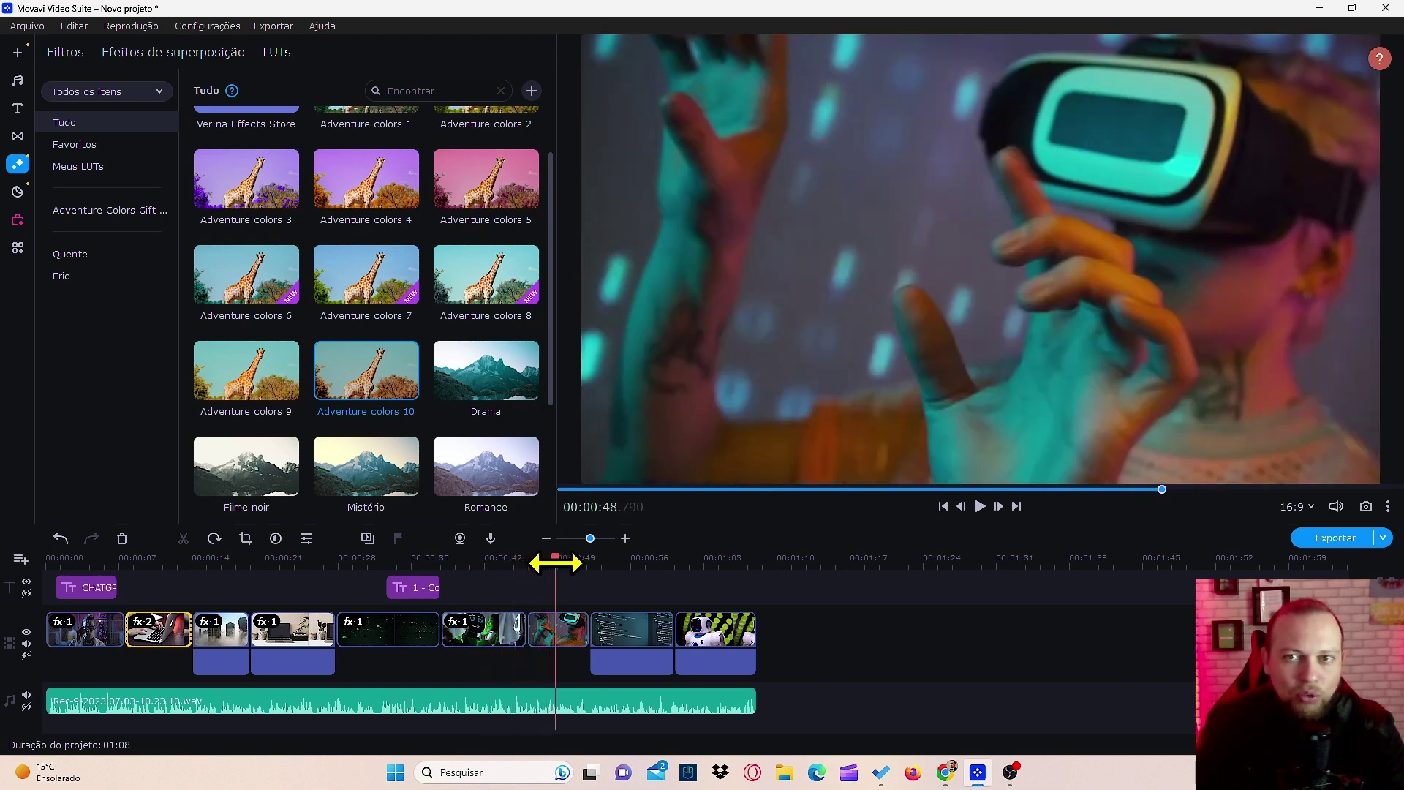
scroll(325, 270, "up", 1)
left_click_drag(373, 173, 542, 625)
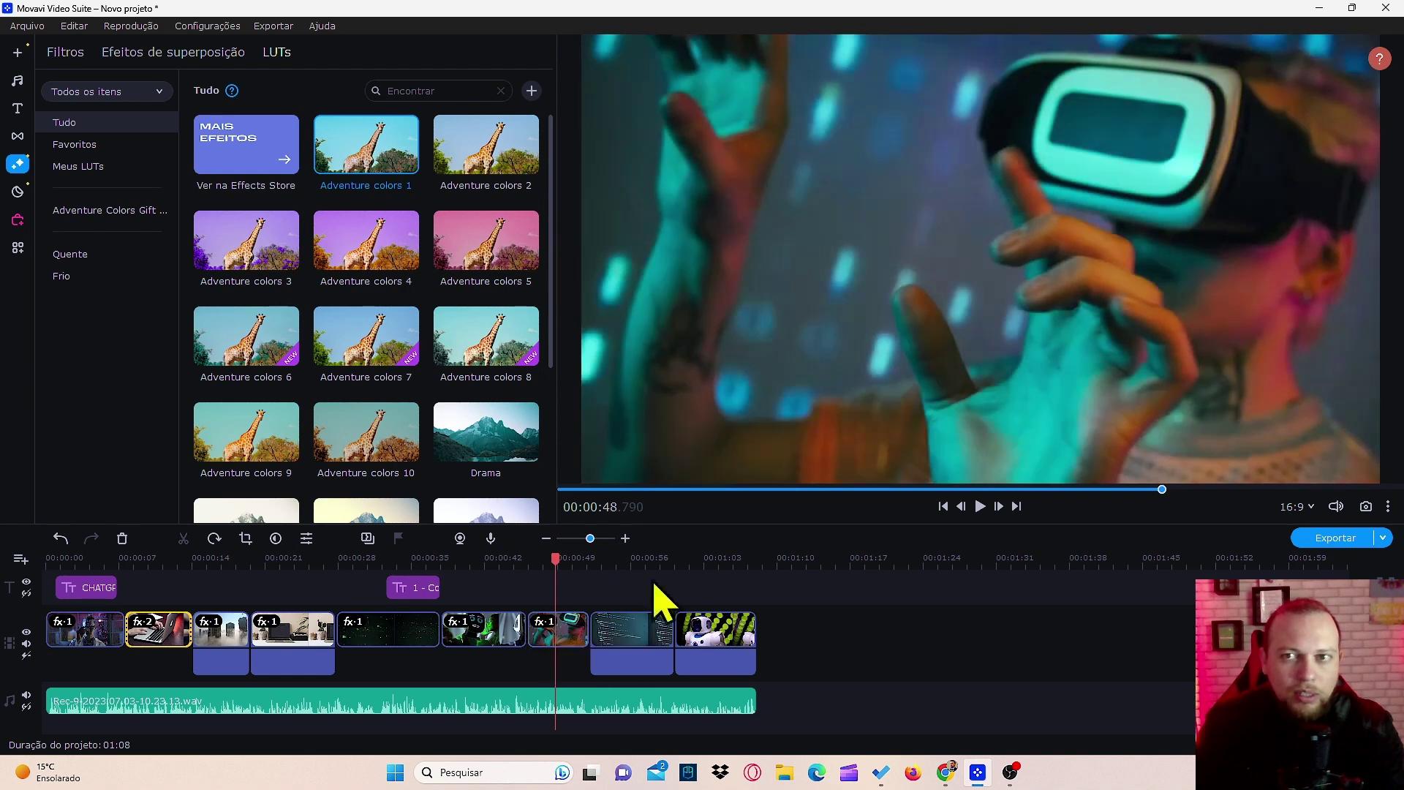
Apply the Adventure colors 2 LUT to the program code clip and Adventure colors 3 to the white robot clip, comparing the robot without it
left_click_drag(558, 560, 626, 559)
left_click_drag(516, 146, 629, 629)
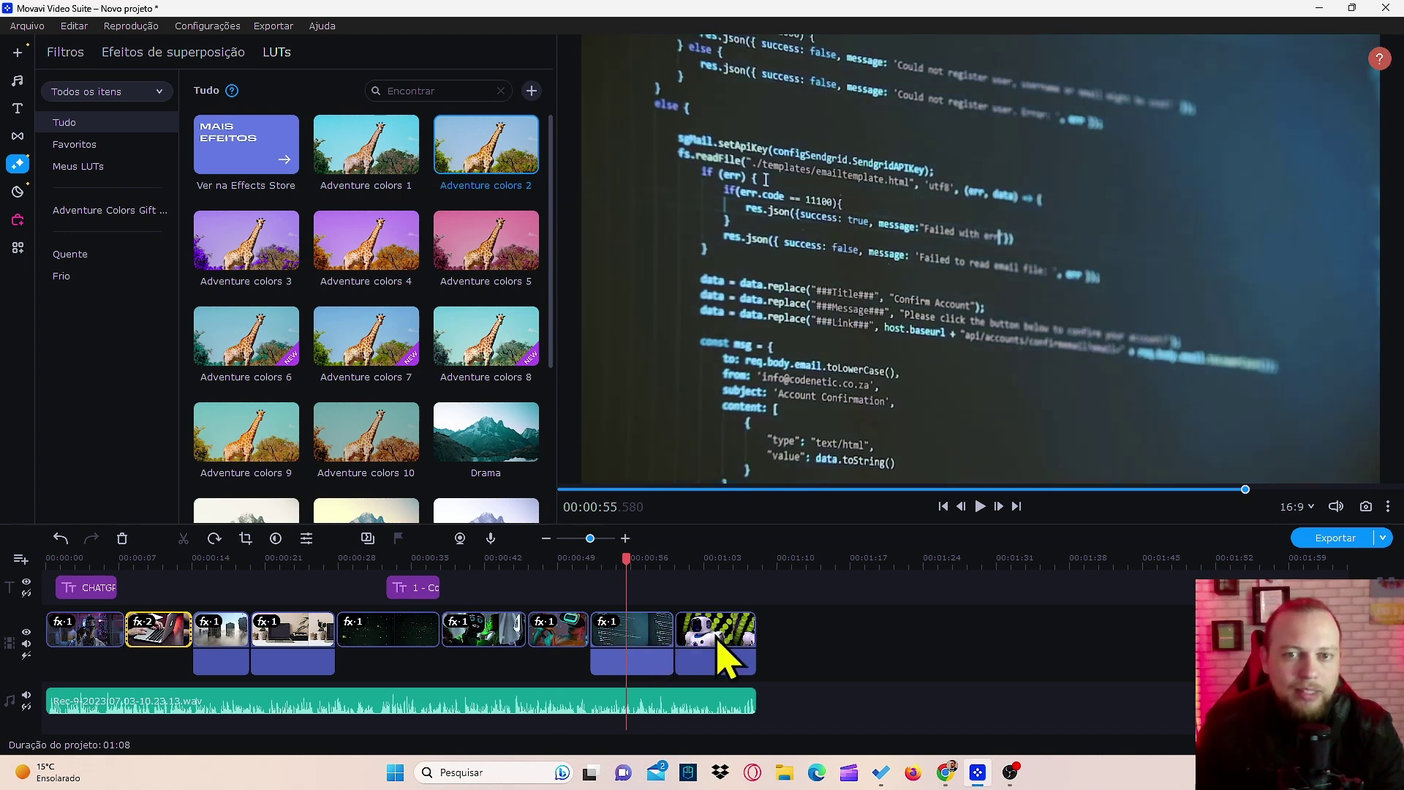
left_click(706, 558)
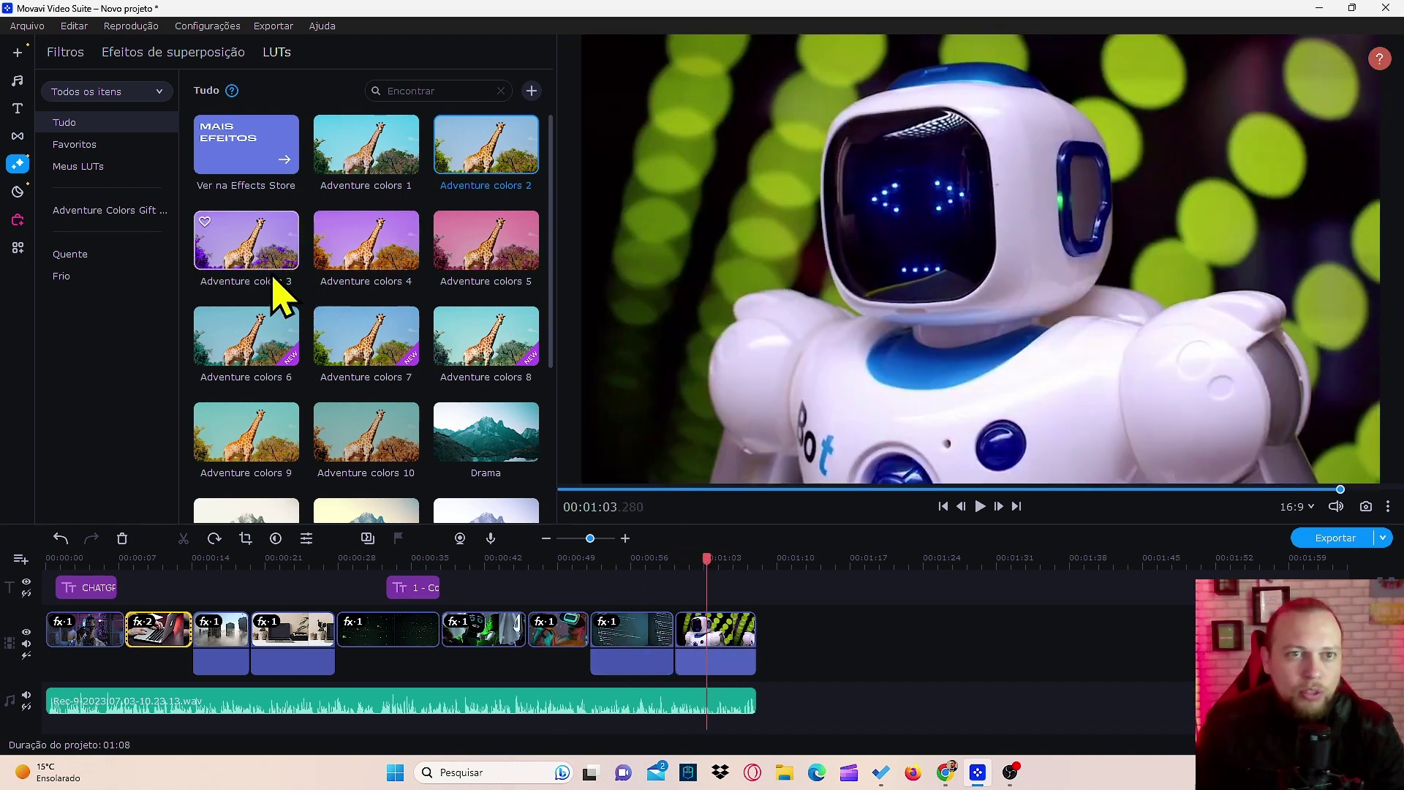
left_click_drag(231, 250, 713, 630)
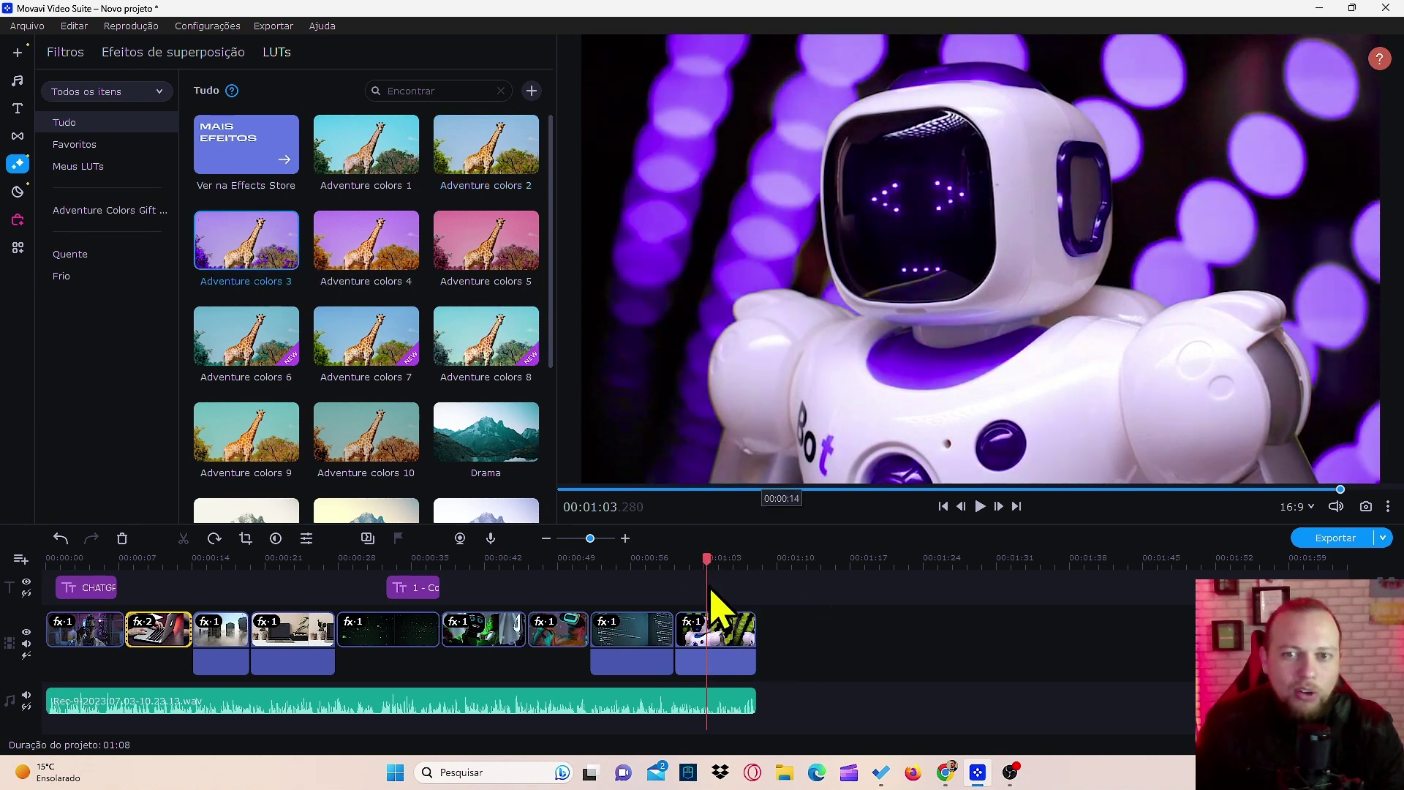
left_click(70, 547)
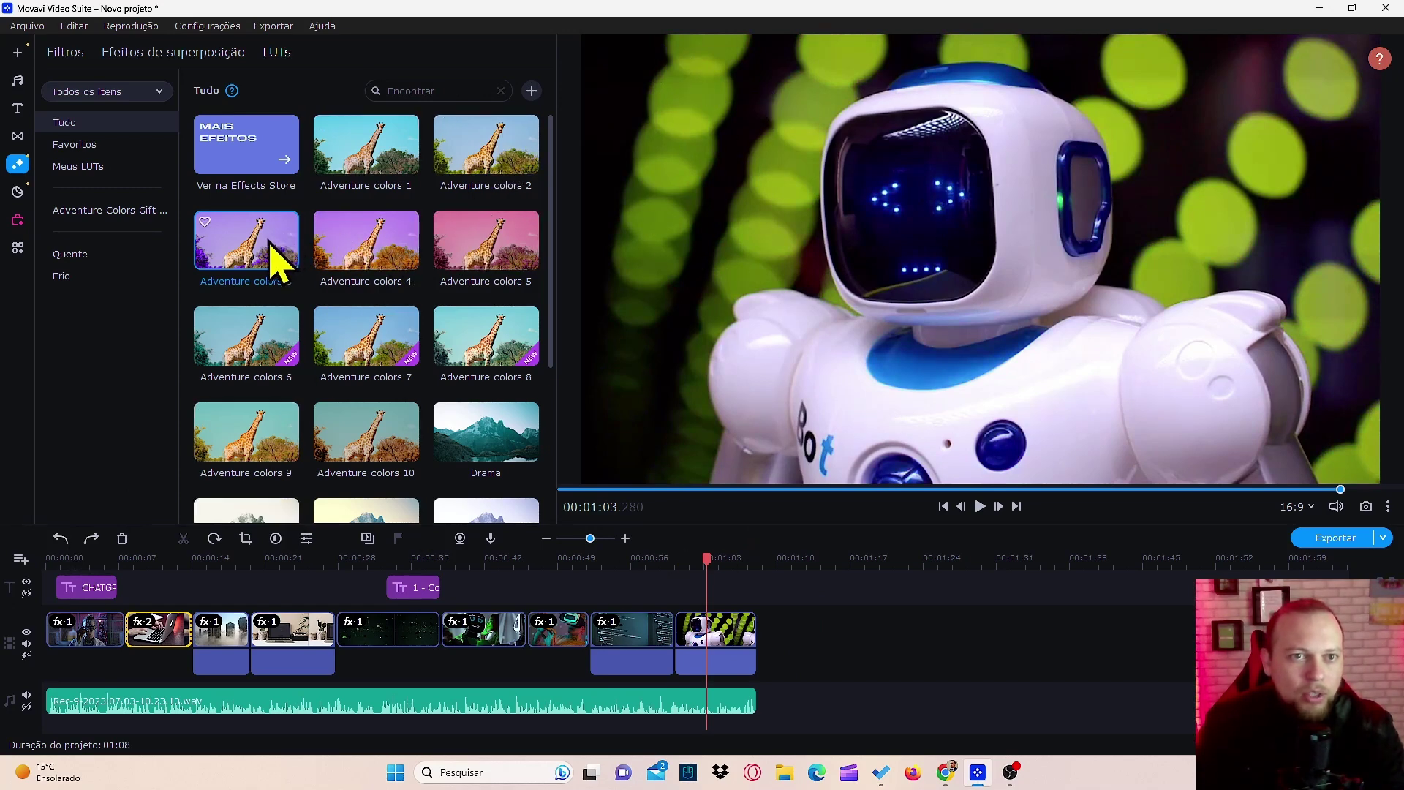
left_click_drag(258, 249, 716, 655)
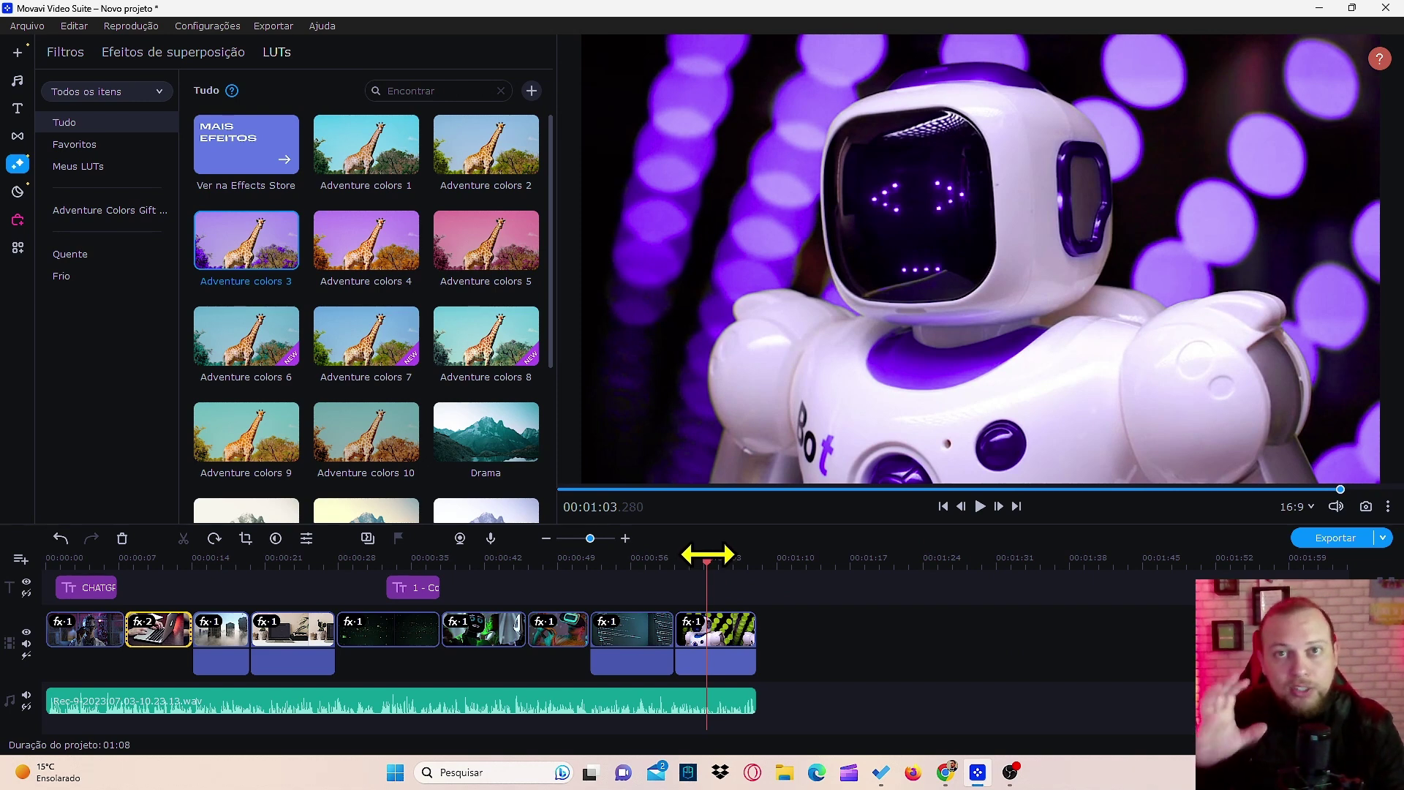
Return to the opening CHATGPT clip at about 5 seconds and preview the Fade para branco transition
left_click_drag(707, 554, 98, 643)
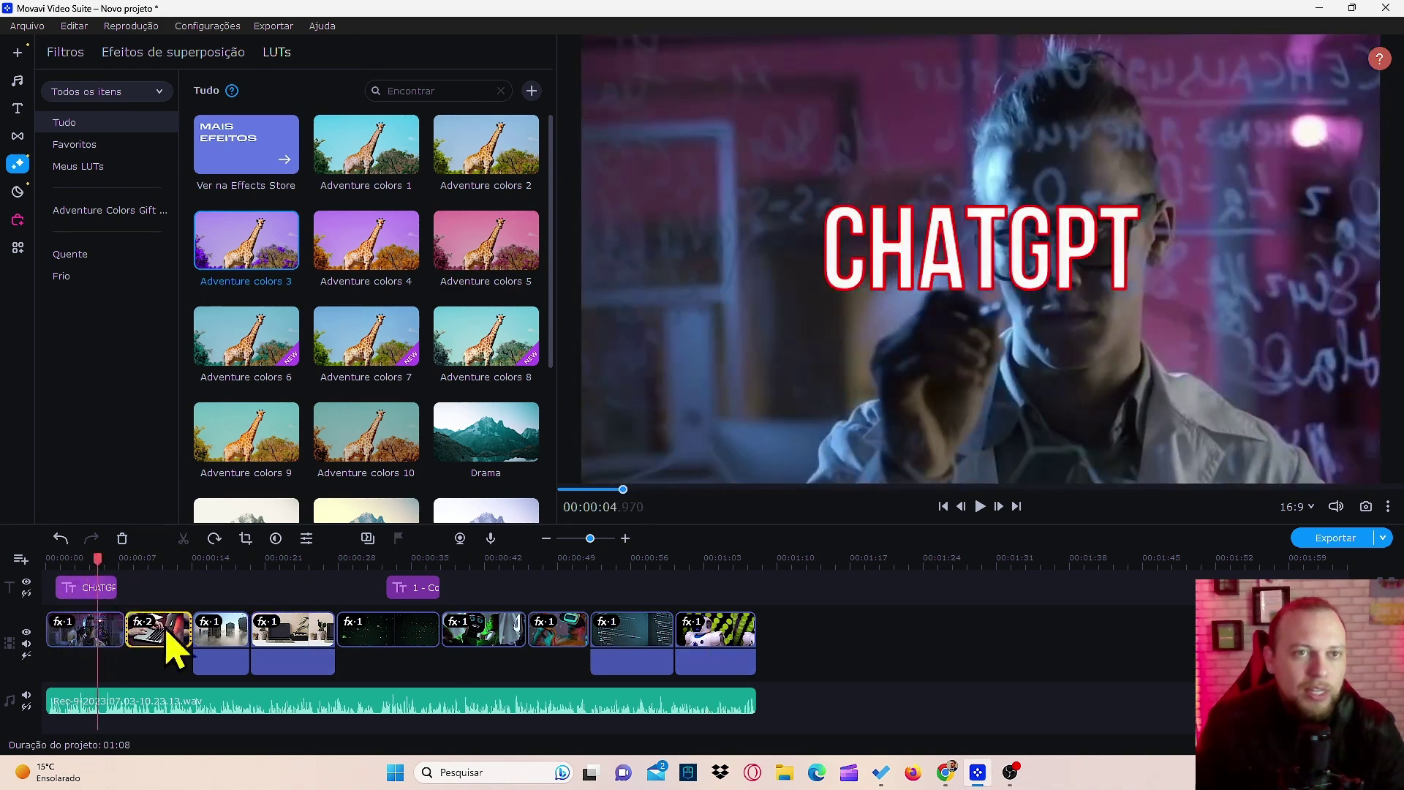
left_click(19, 137)
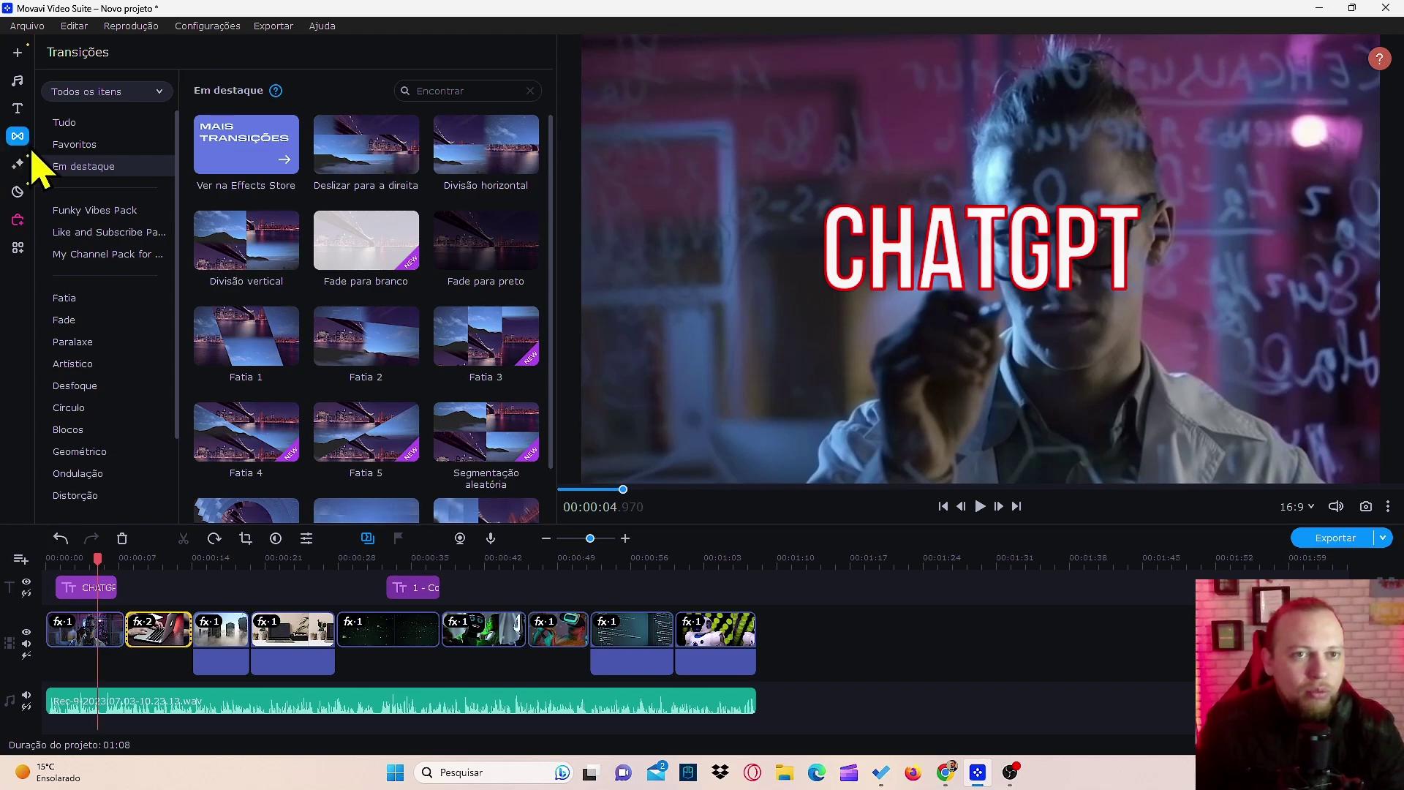
left_click(370, 247)
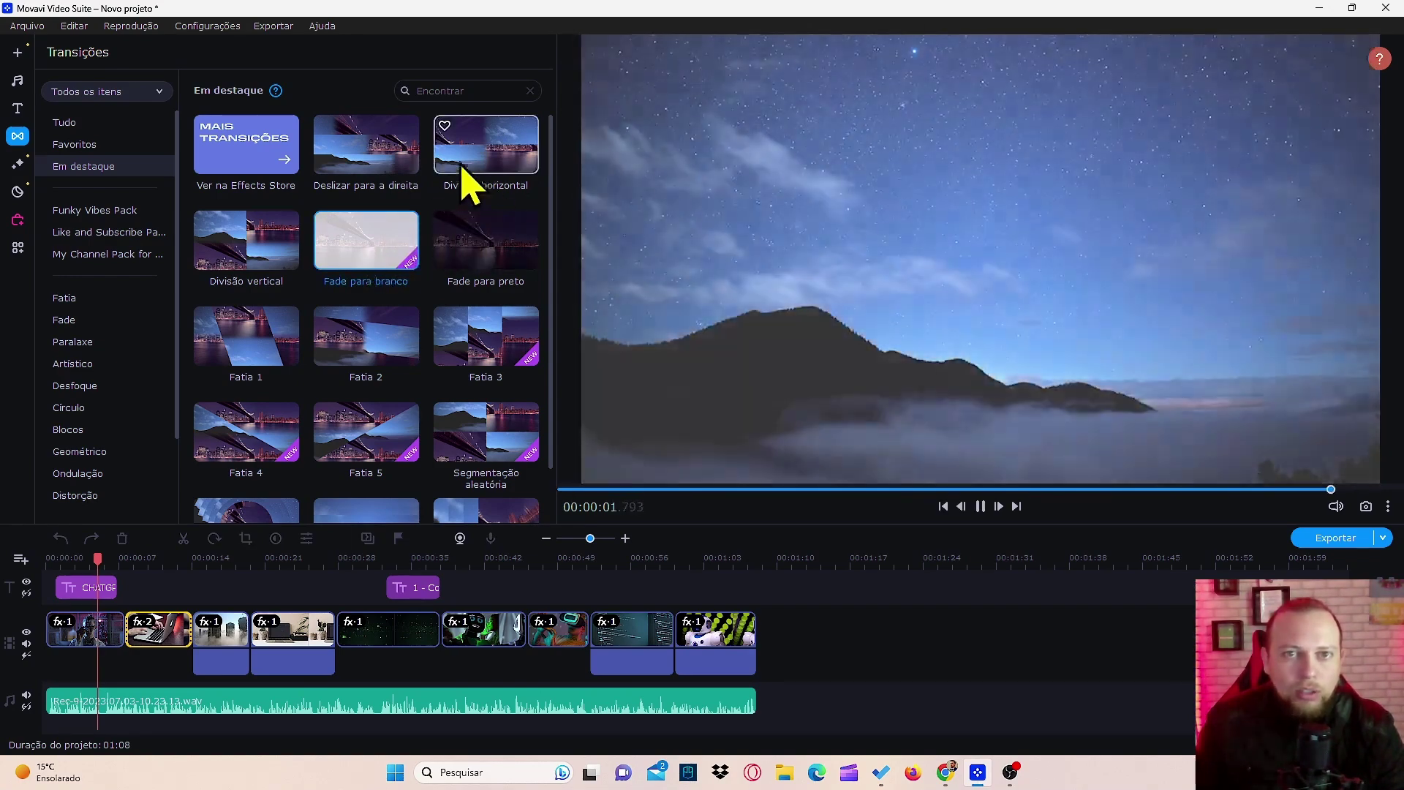
Preview the Deslizar para a direita transition, then insert Fatia 3 between the opening scientist clip and the laptop typing clip
left_click(375, 178)
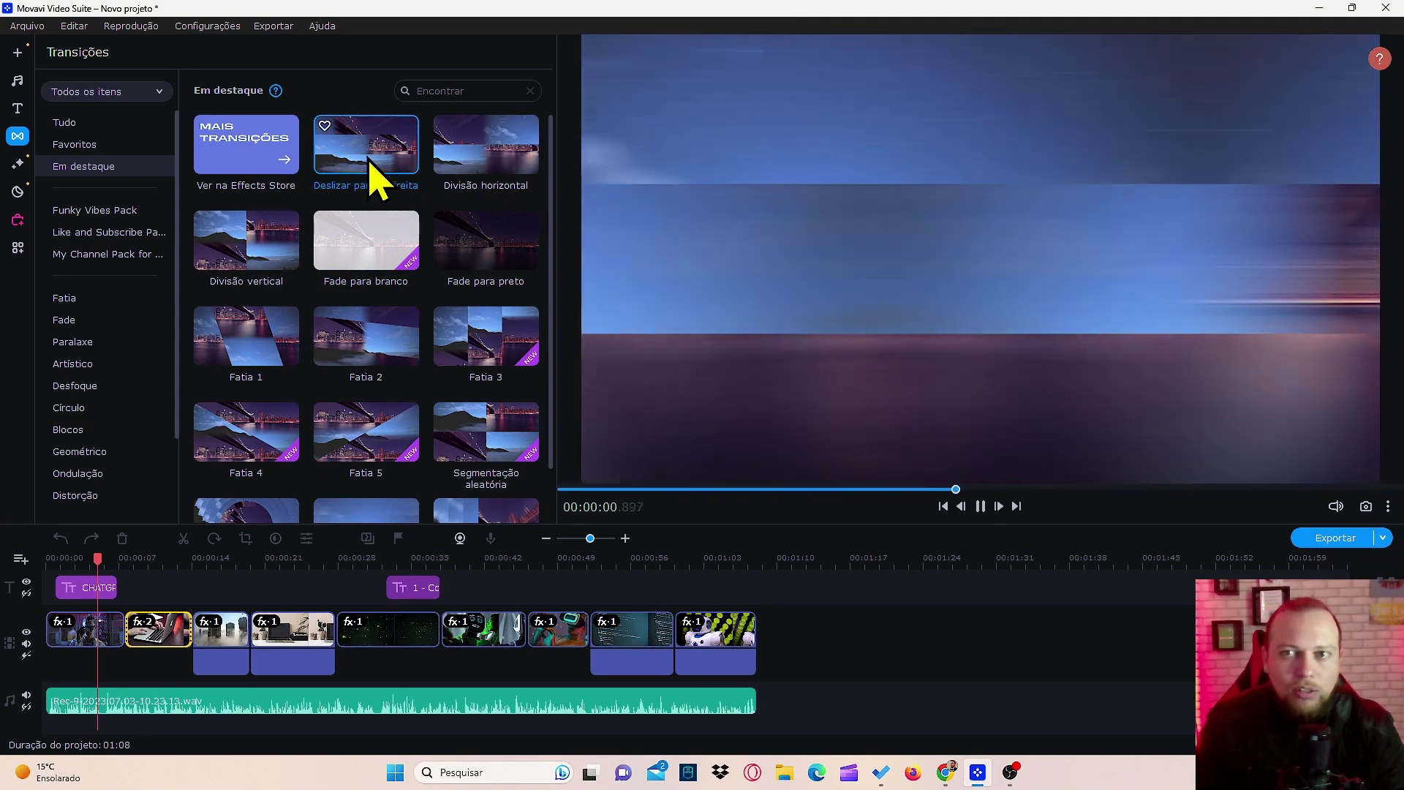
scroll(410, 264, "down", 1)
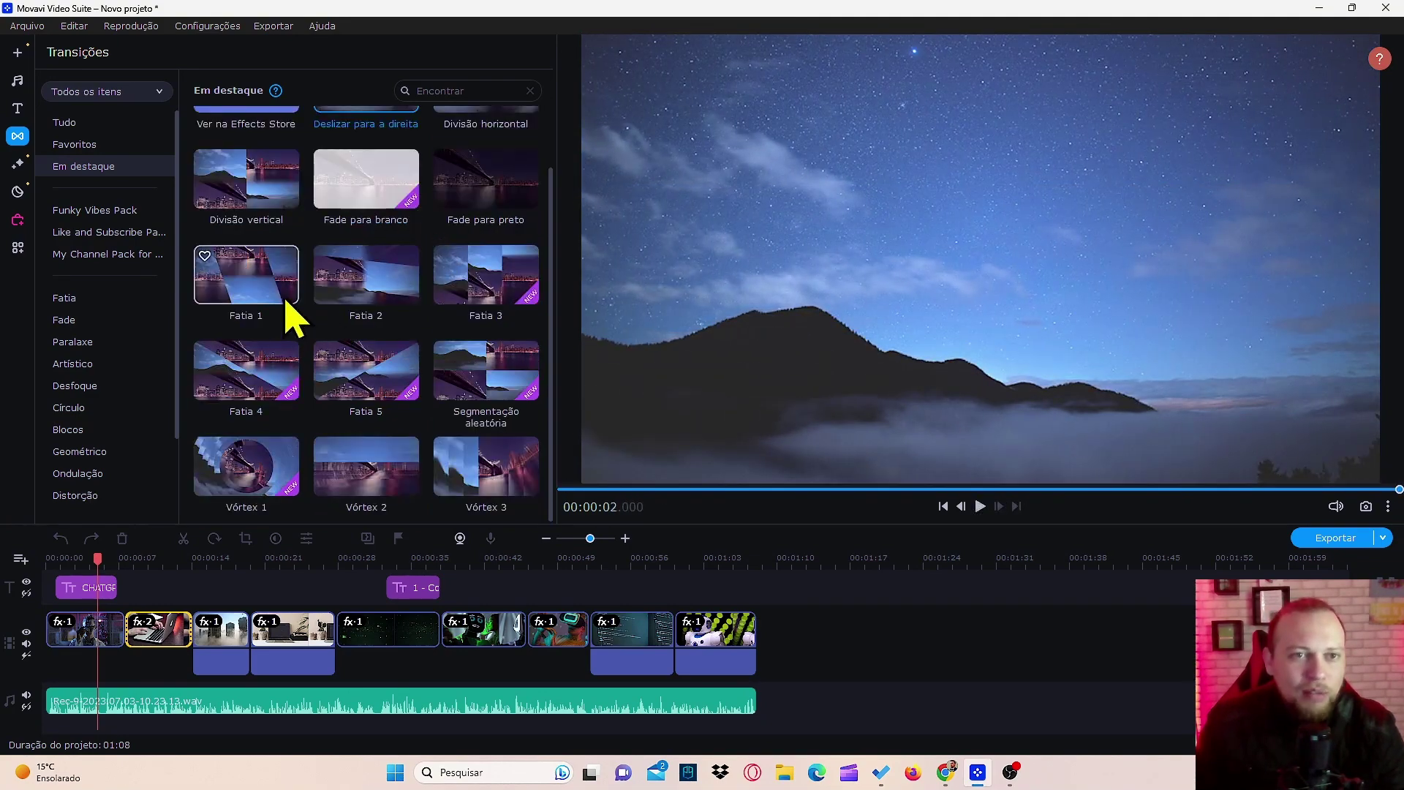
left_click(251, 388)
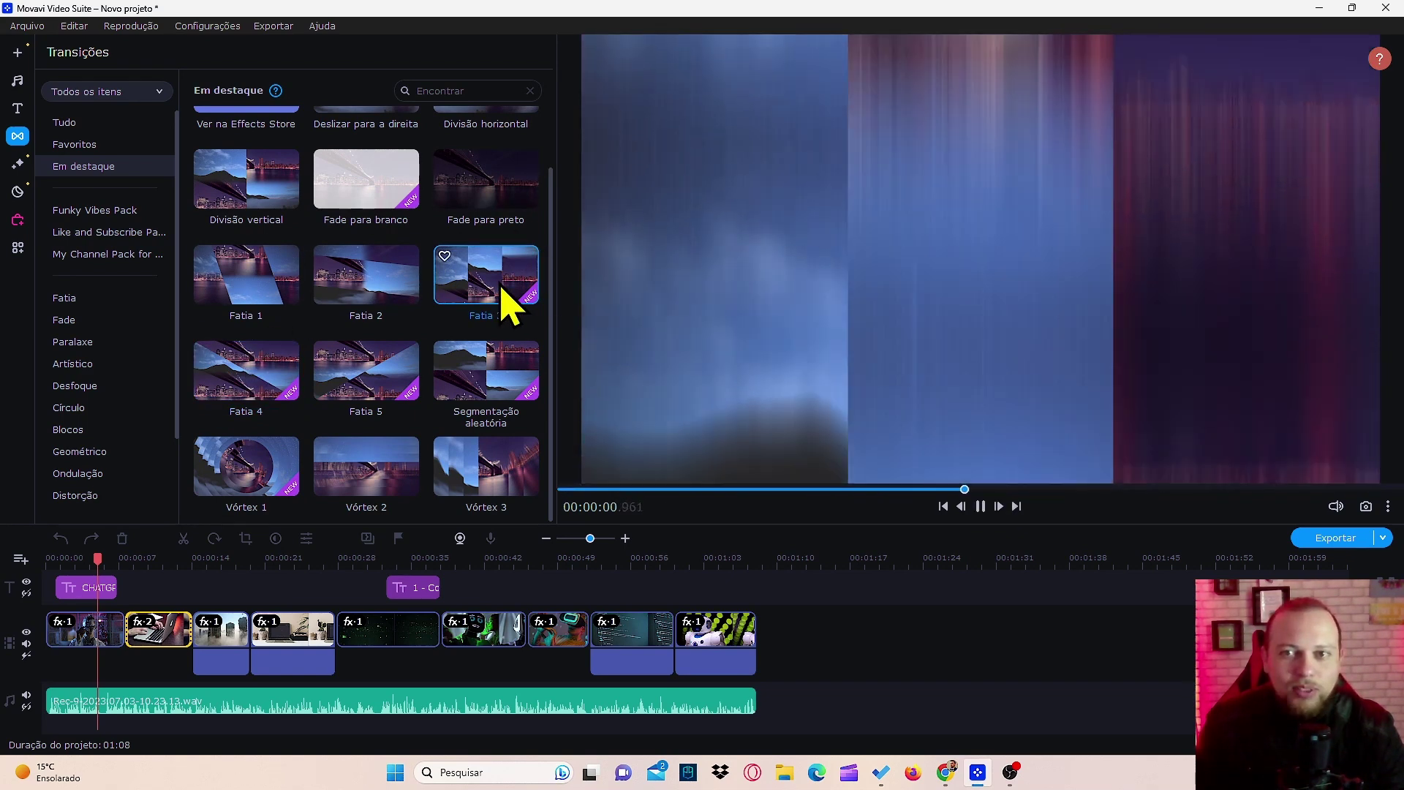
left_click_drag(510, 292, 130, 640)
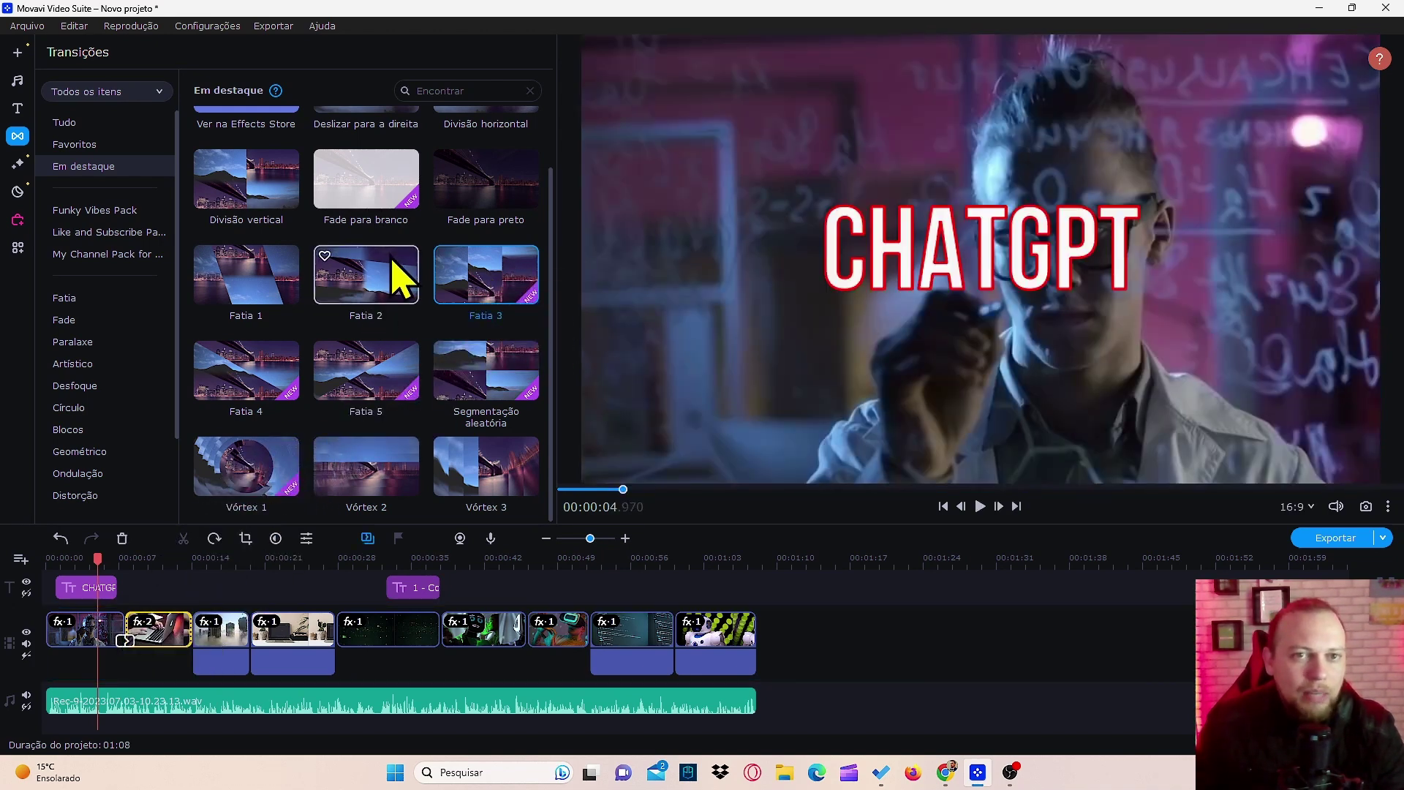
Show all transitions and insert Compensação ↑ between the laptop typing clip and the foggy skyscraper clip
scroll(410, 292, "up", 1)
left_click(86, 123)
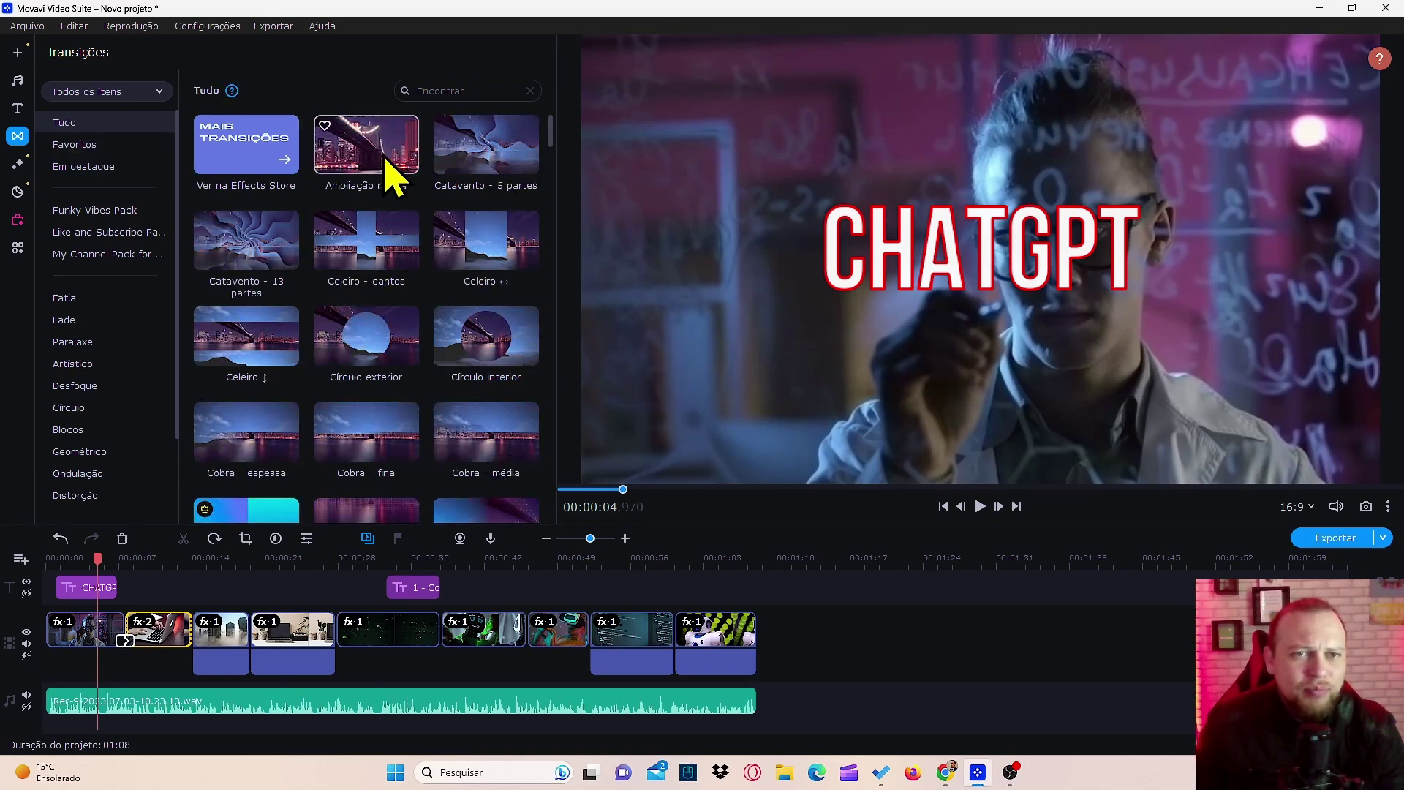
scroll(431, 253, "down", 2)
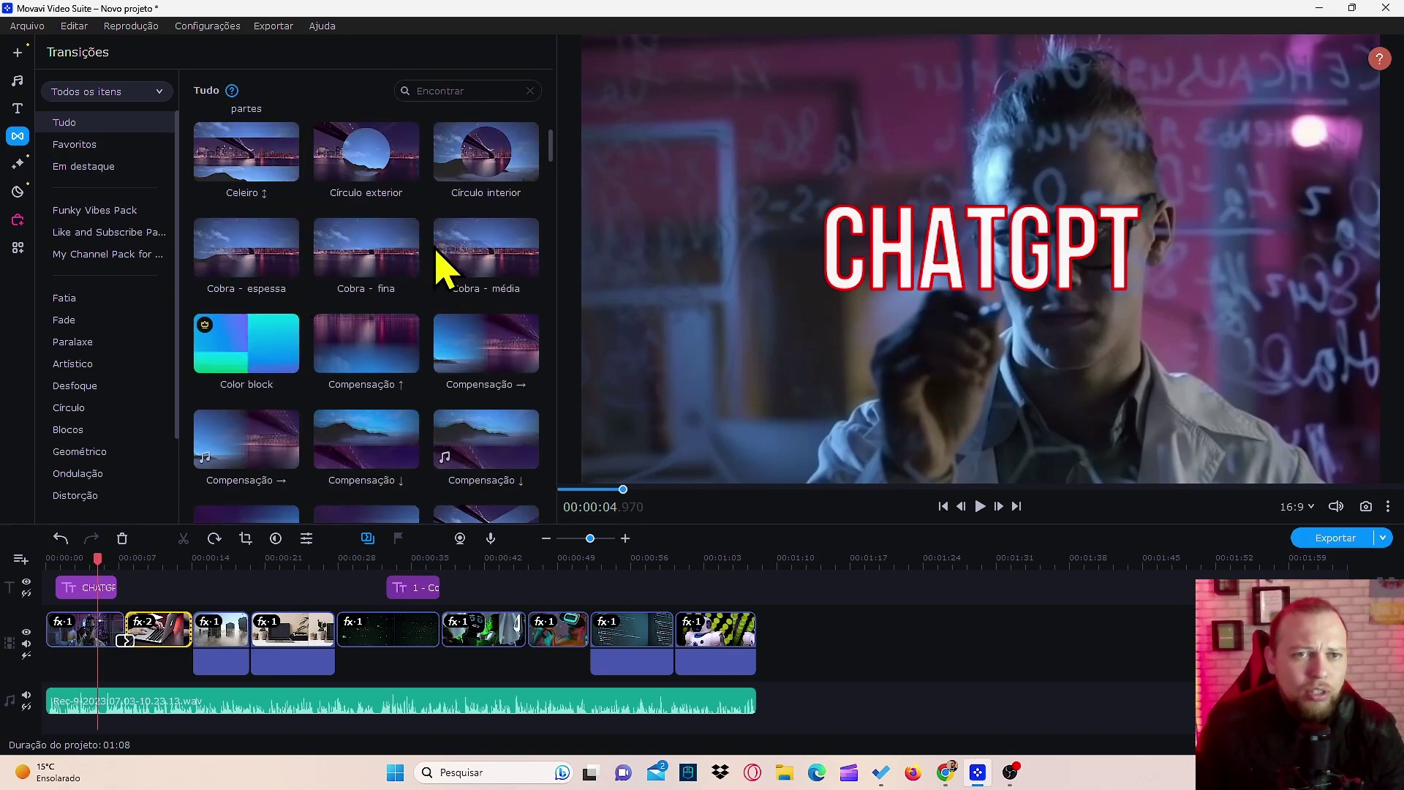
left_click(381, 342)
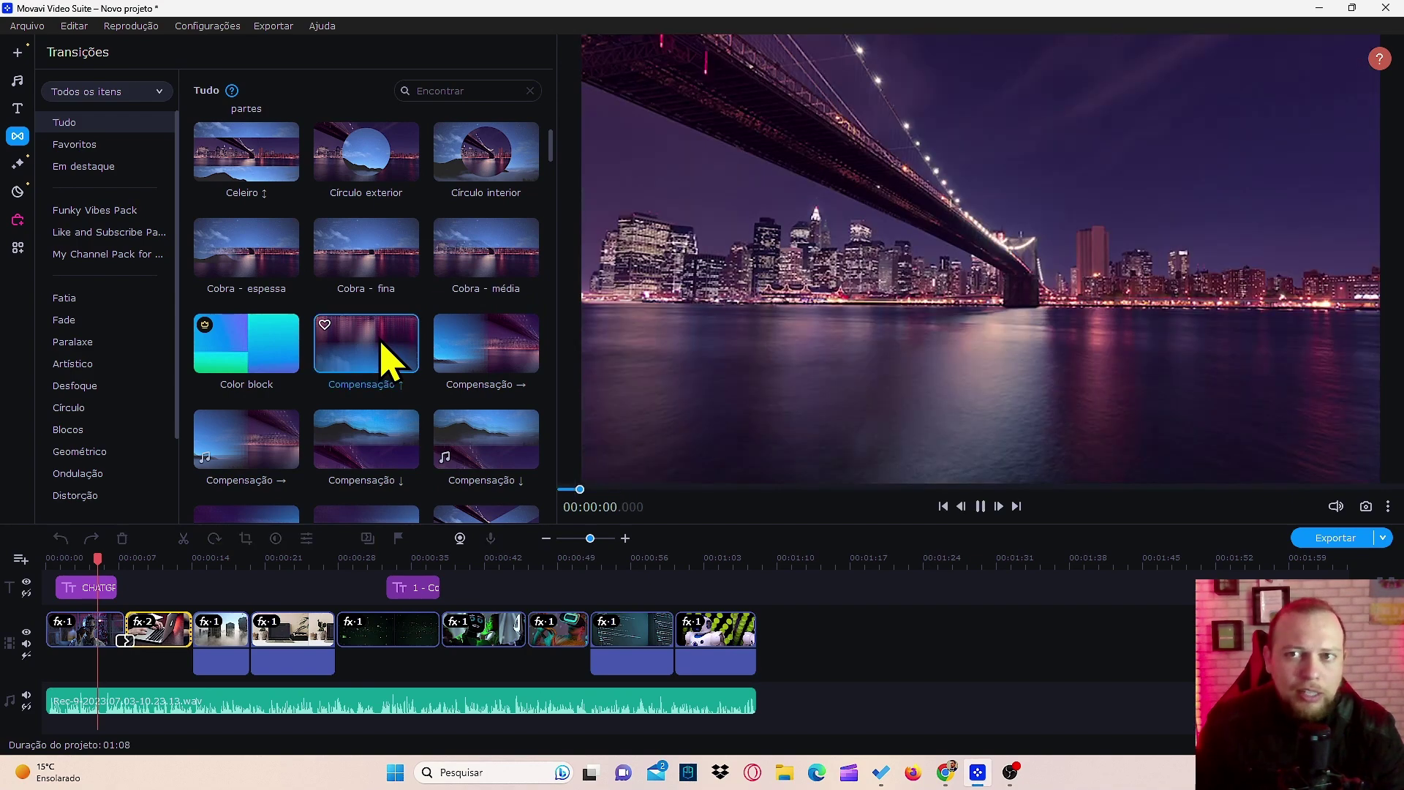
left_click_drag(382, 343, 213, 618)
Insert Divisão horizontal between the skyscraper and cactus-and-laptop clips, and Fatia 4 between the cactus-and-laptop and green code clips
scroll(365, 314, "down", 7)
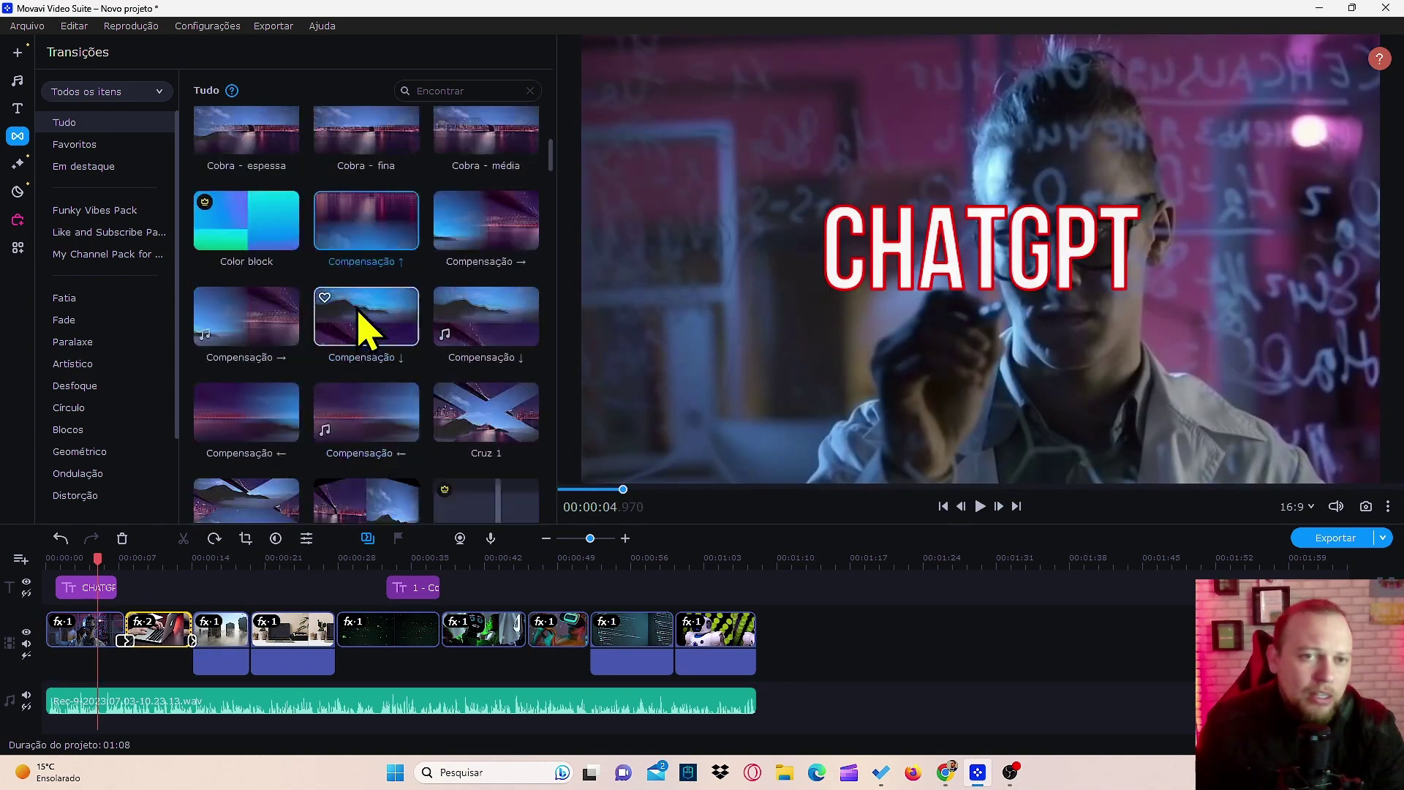
scroll(366, 315, "down", 5)
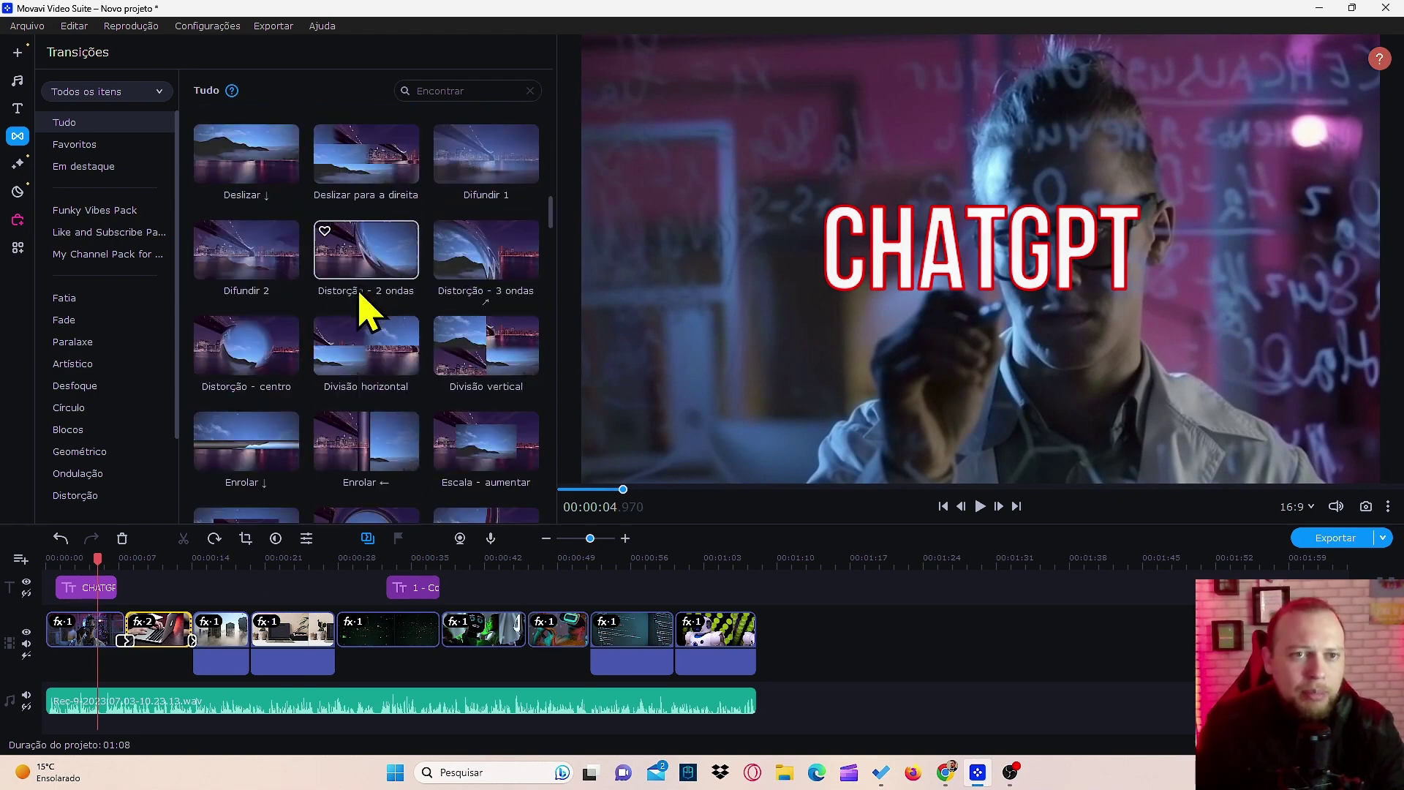
left_click_drag(395, 358, 250, 621)
scroll(438, 314, "down", 3)
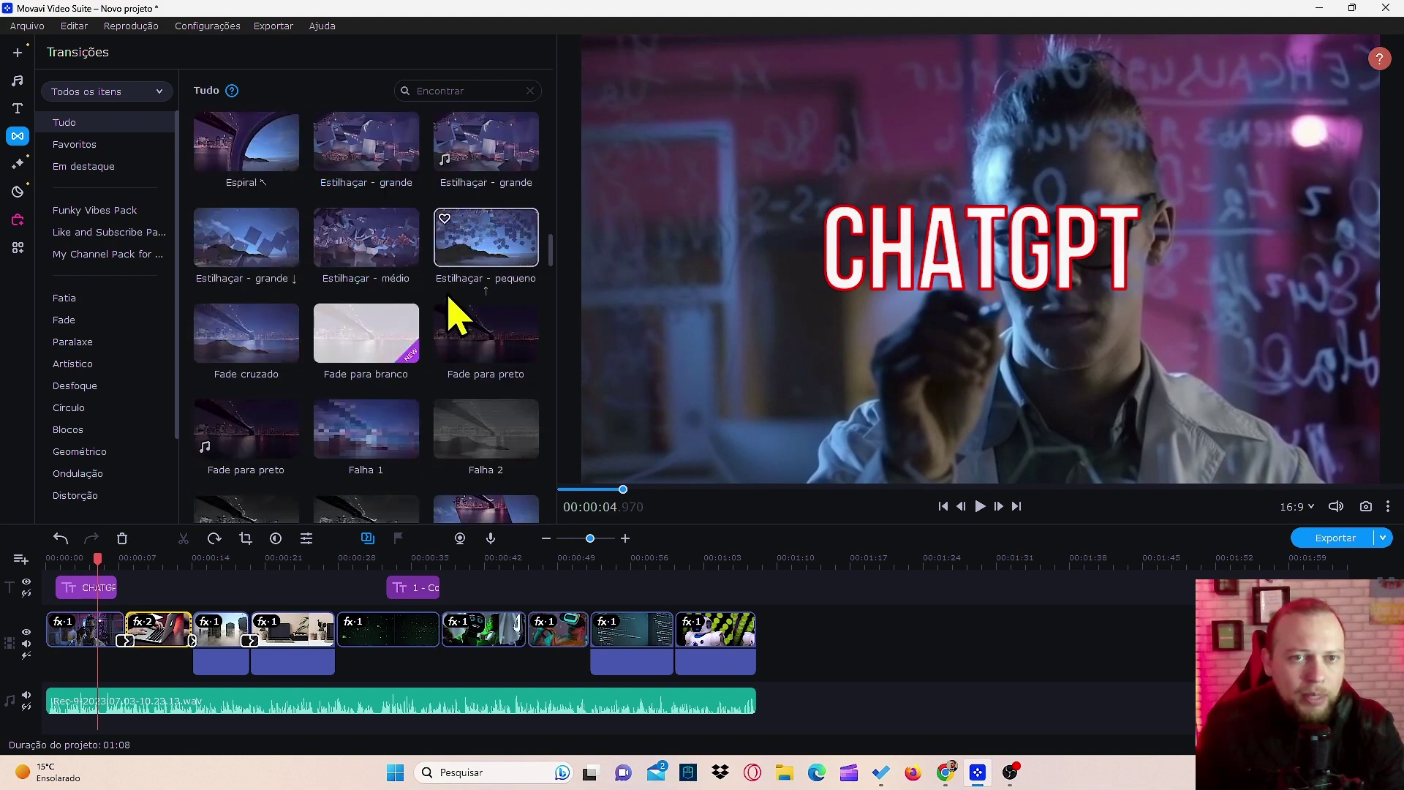
scroll(344, 344, "down", 2)
scroll(464, 314, "down", 2)
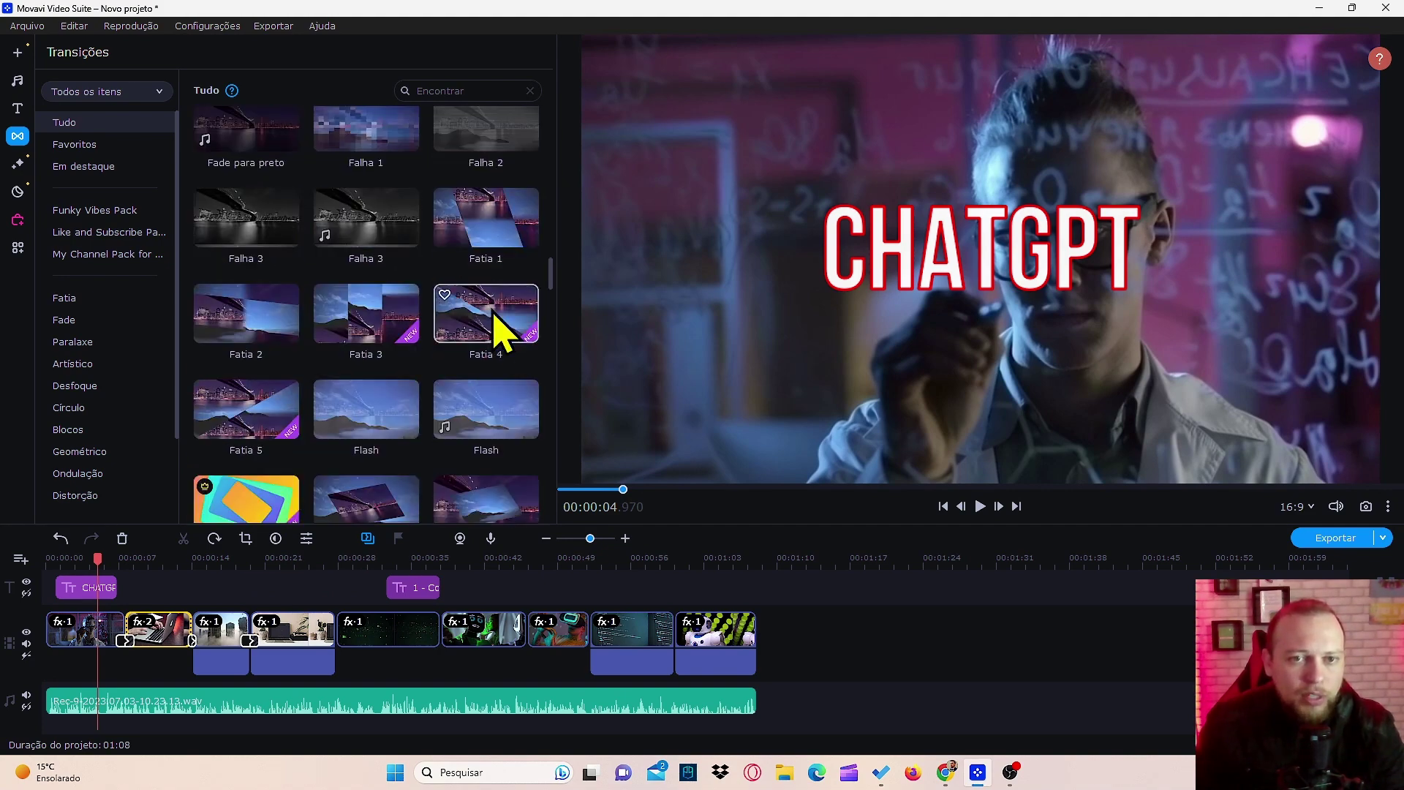
left_click_drag(490, 314, 336, 638)
Insert Fatia 5 between the green code and robot-face clips, and another transition between the robot-face and VR headset clips
scroll(348, 433, "down", 3)
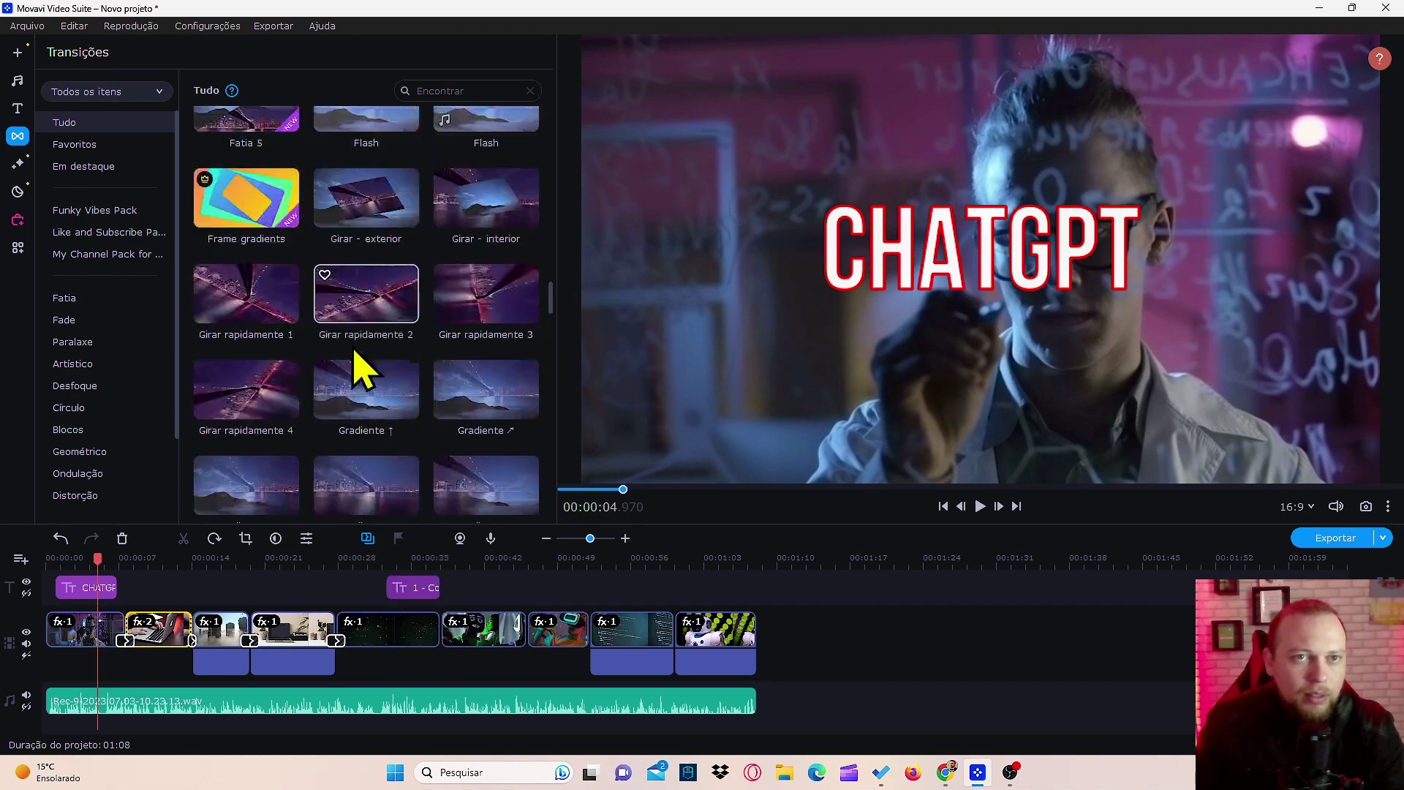
scroll(354, 353, "up", 1)
left_click_drag(234, 175, 486, 627)
scroll(439, 366, "down", 4)
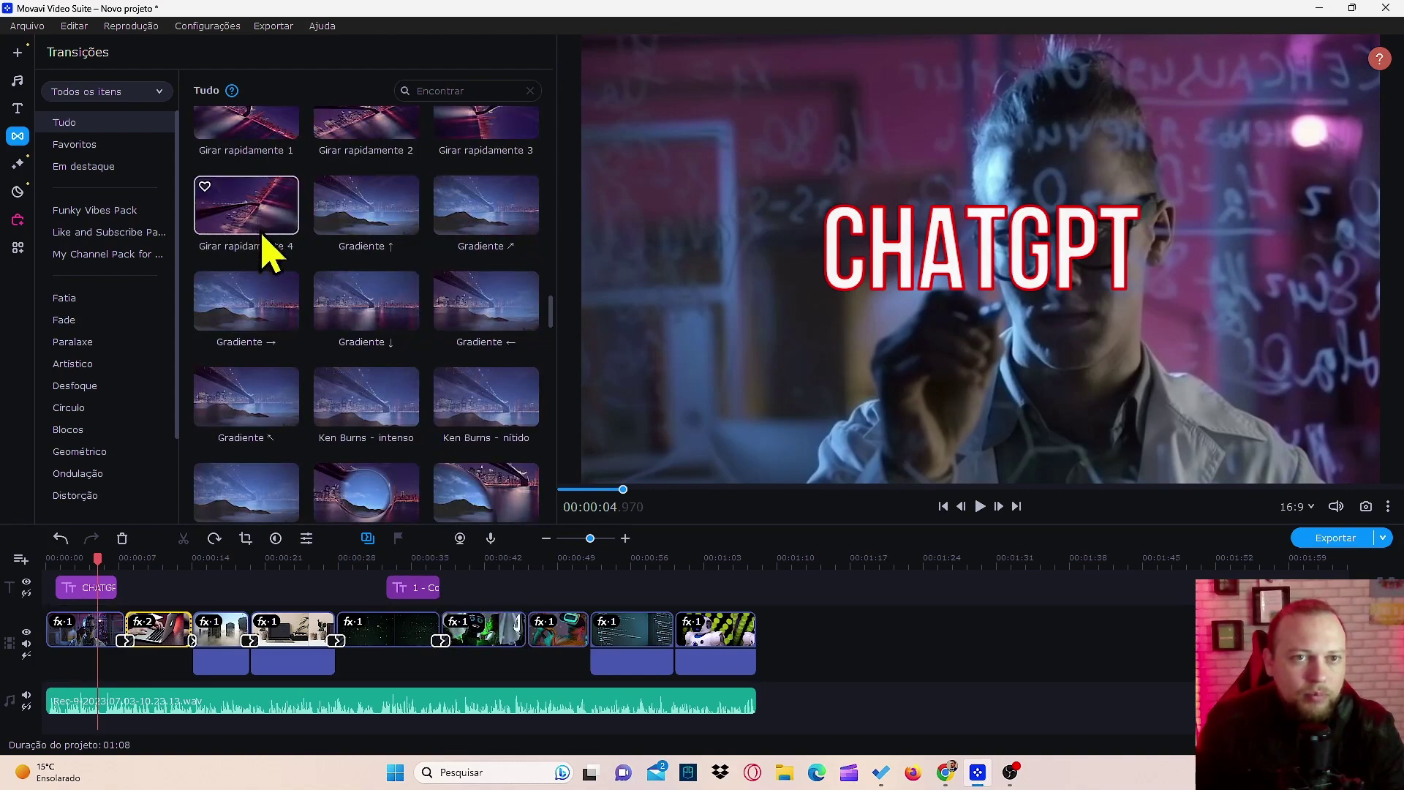
scroll(391, 392, "down", 3)
scroll(288, 276, "down", 6)
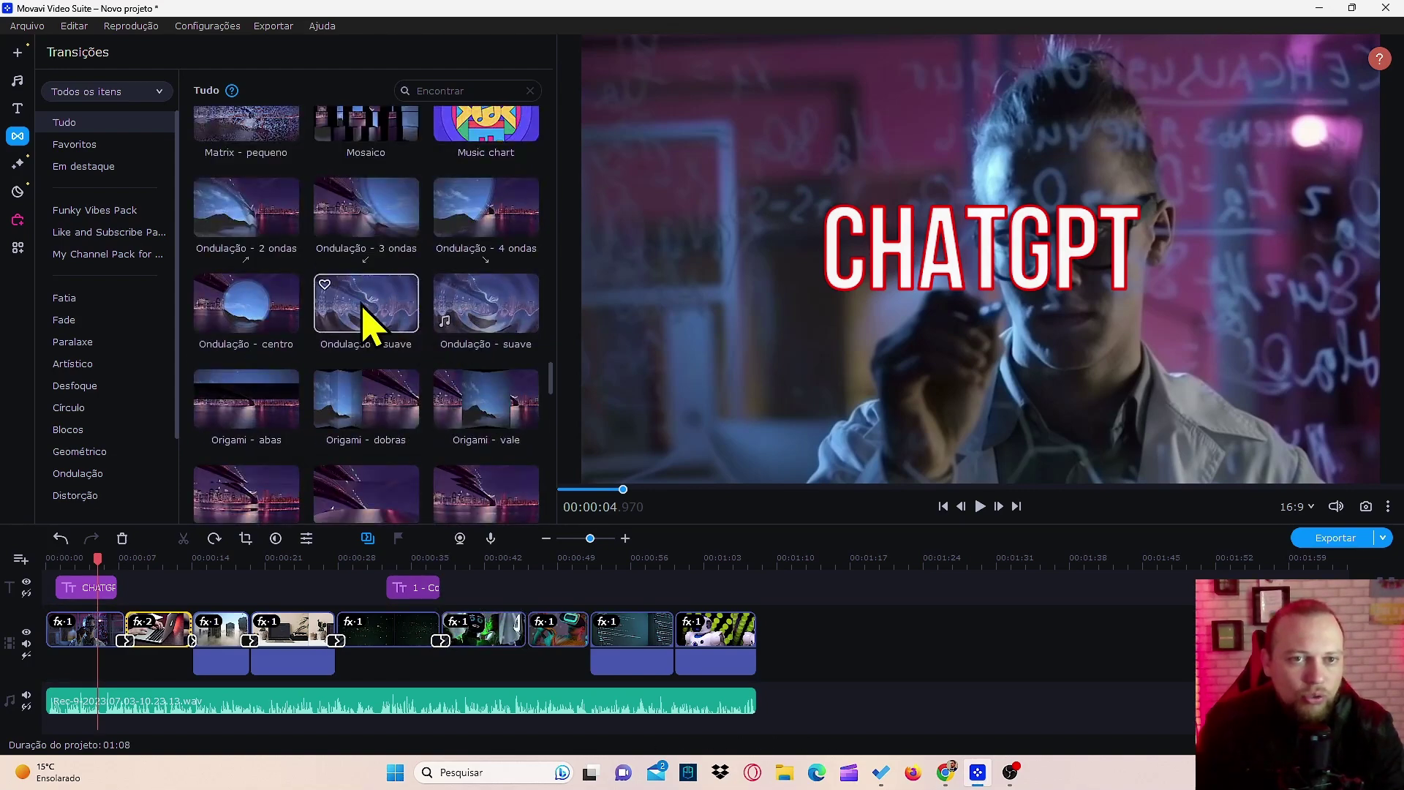
scroll(365, 322, "down", 5)
left_click_drag(375, 299, 536, 649)
Insert Revelar ↓ between the VR headset and program code clips, and Segmentação aleatória between the program code and white robot clips
scroll(461, 392, "down", 5)
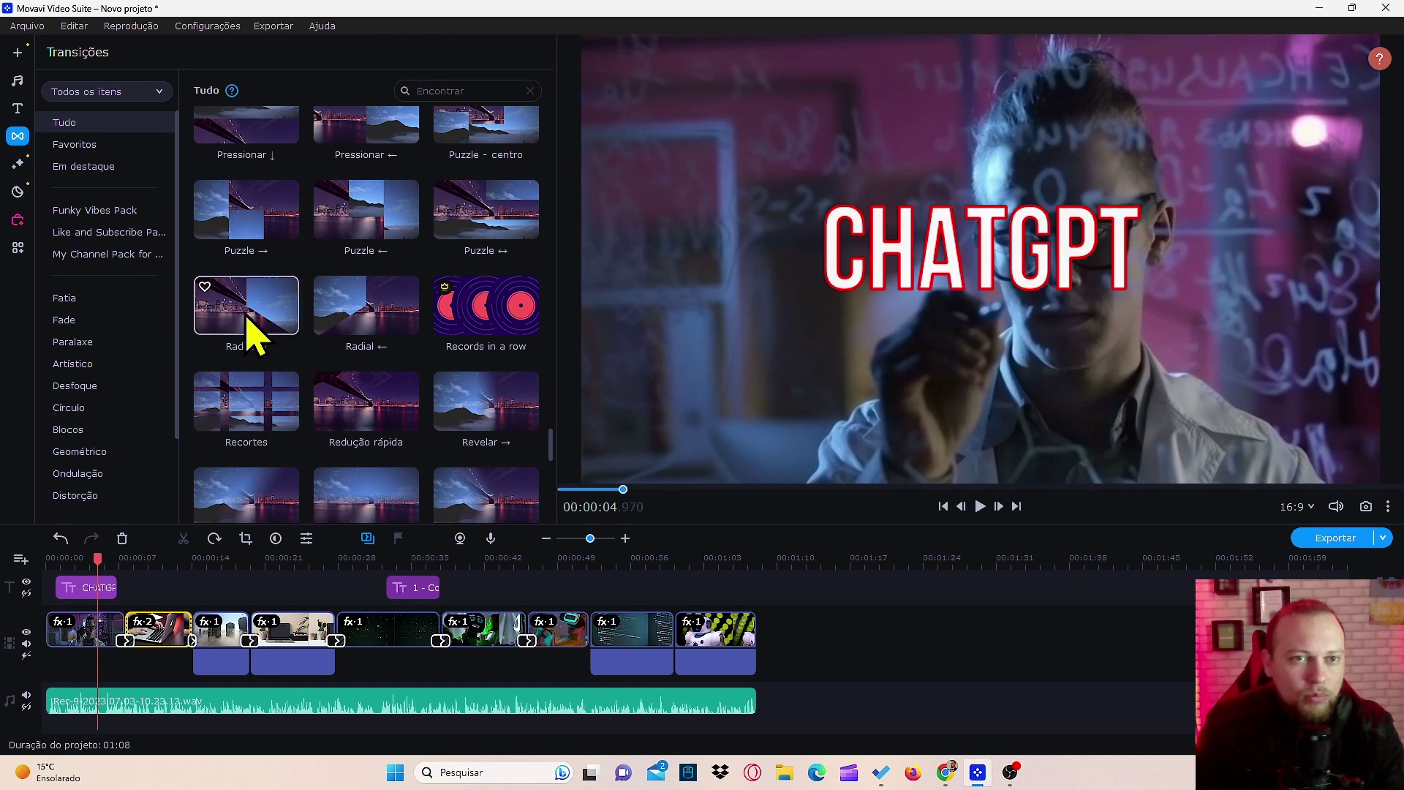
scroll(298, 417, "down", 2)
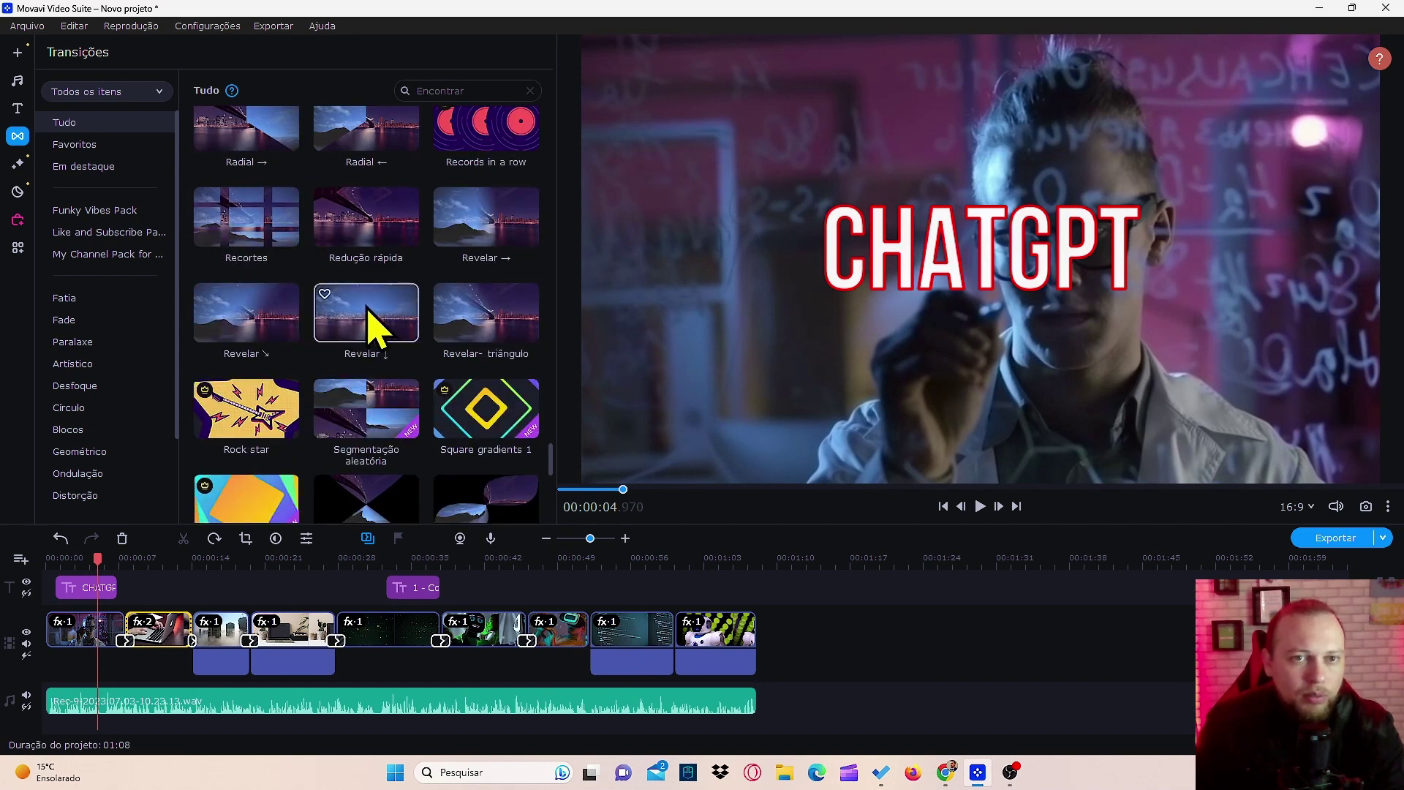
left_click_drag(372, 327, 589, 633)
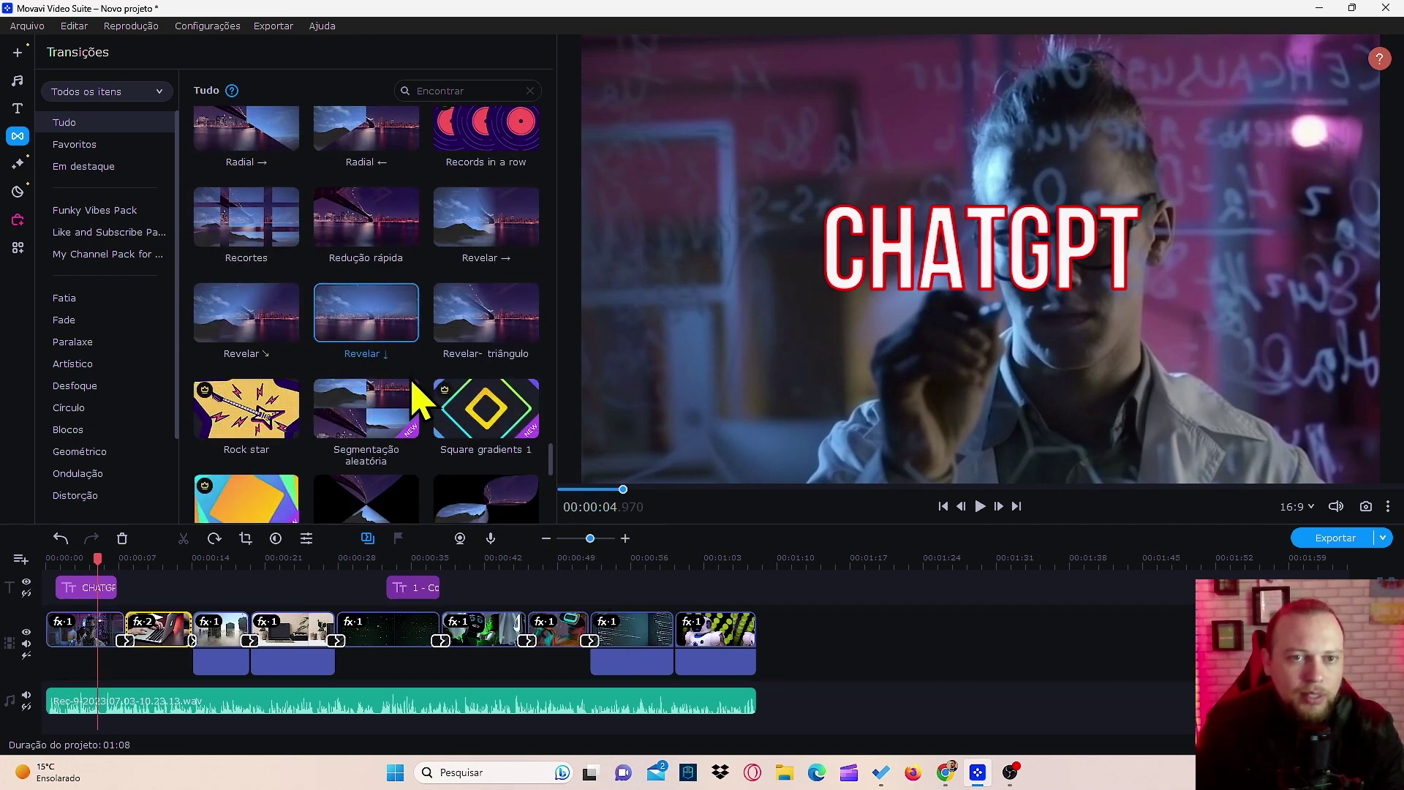
left_click_drag(372, 411, 674, 636)
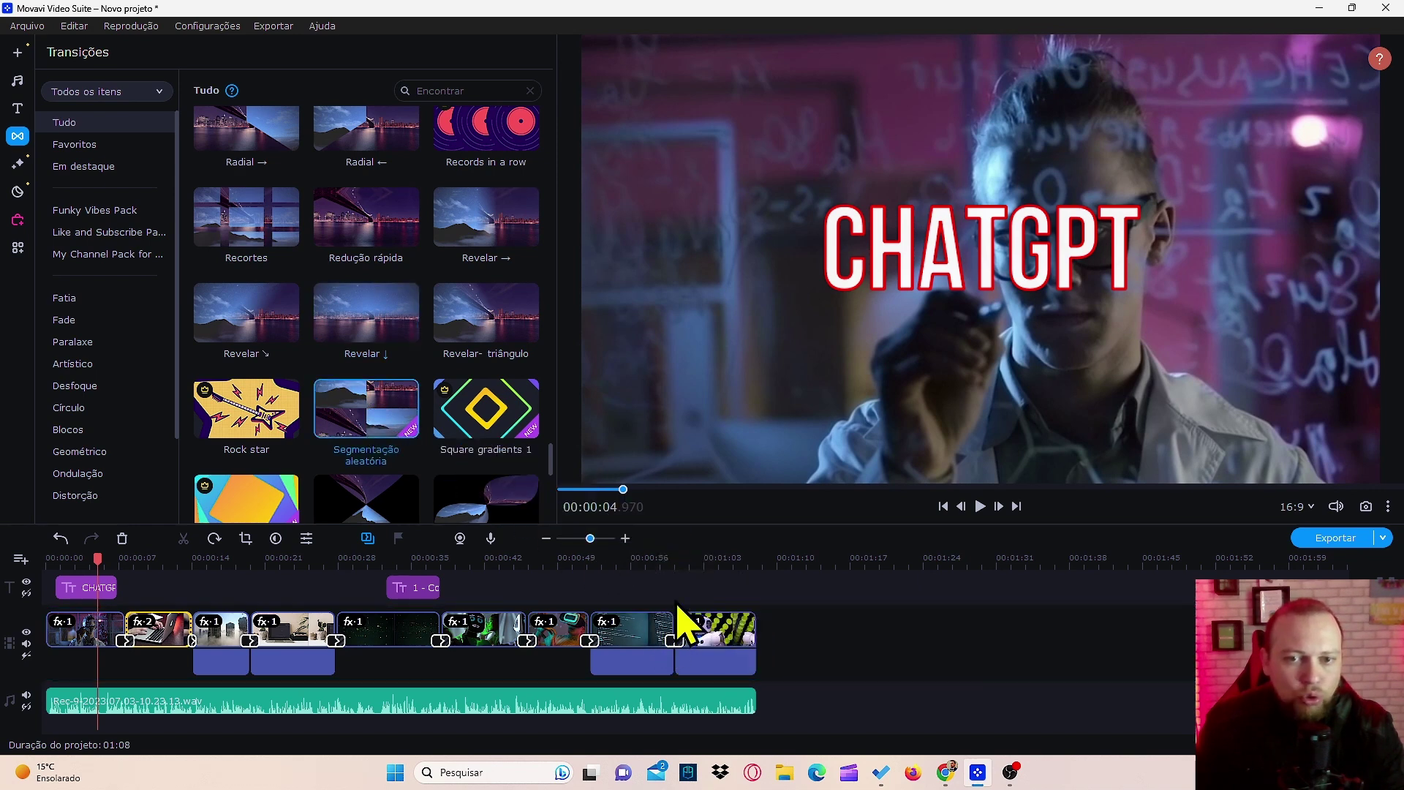
Go to about 4 seconds in the opening clip and look through the LUTs, overlay effects and featured filters
mouse_move(110, 585)
left_mouse_down()
mouse_move(156, 578)
mouse_move(117, 585)
left_mouse_up()
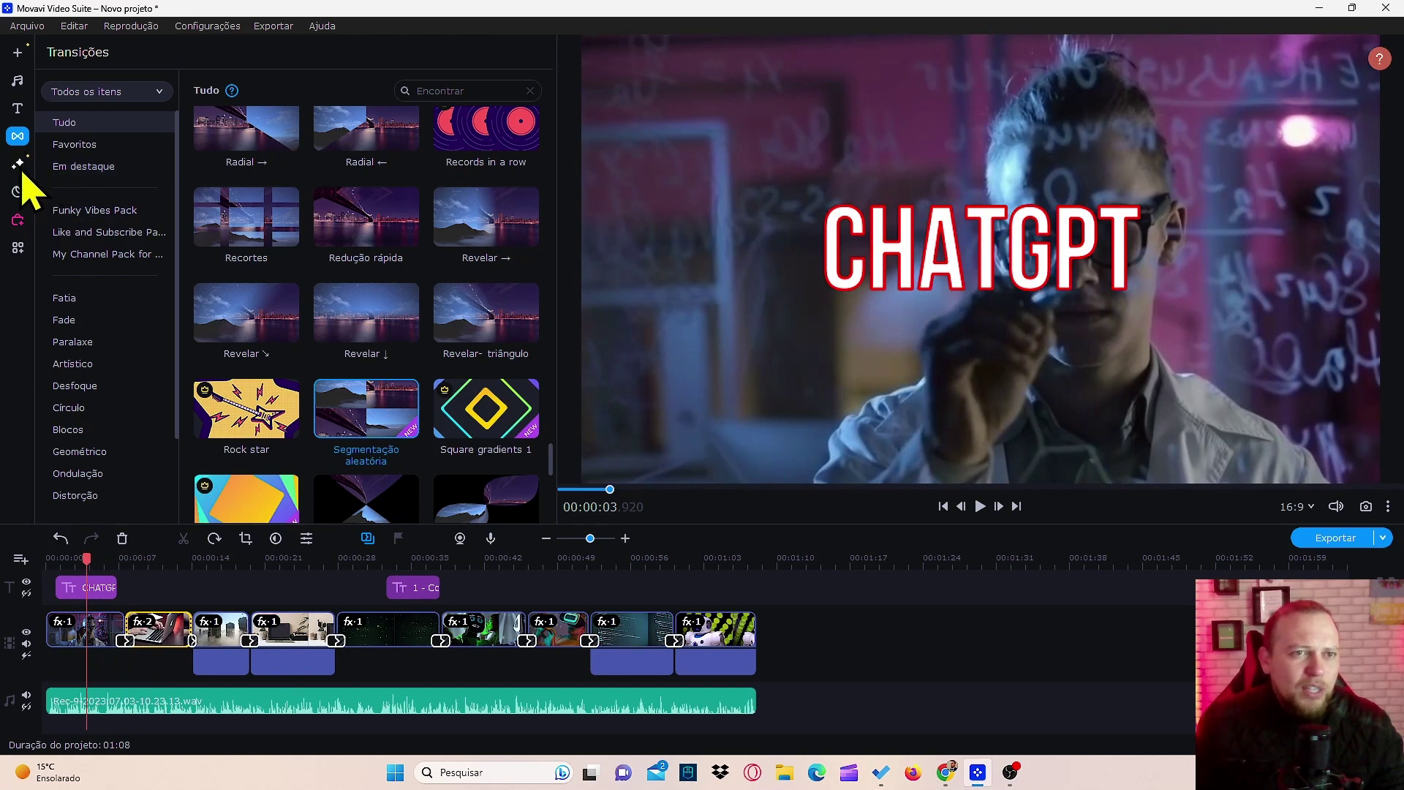
left_click(18, 165)
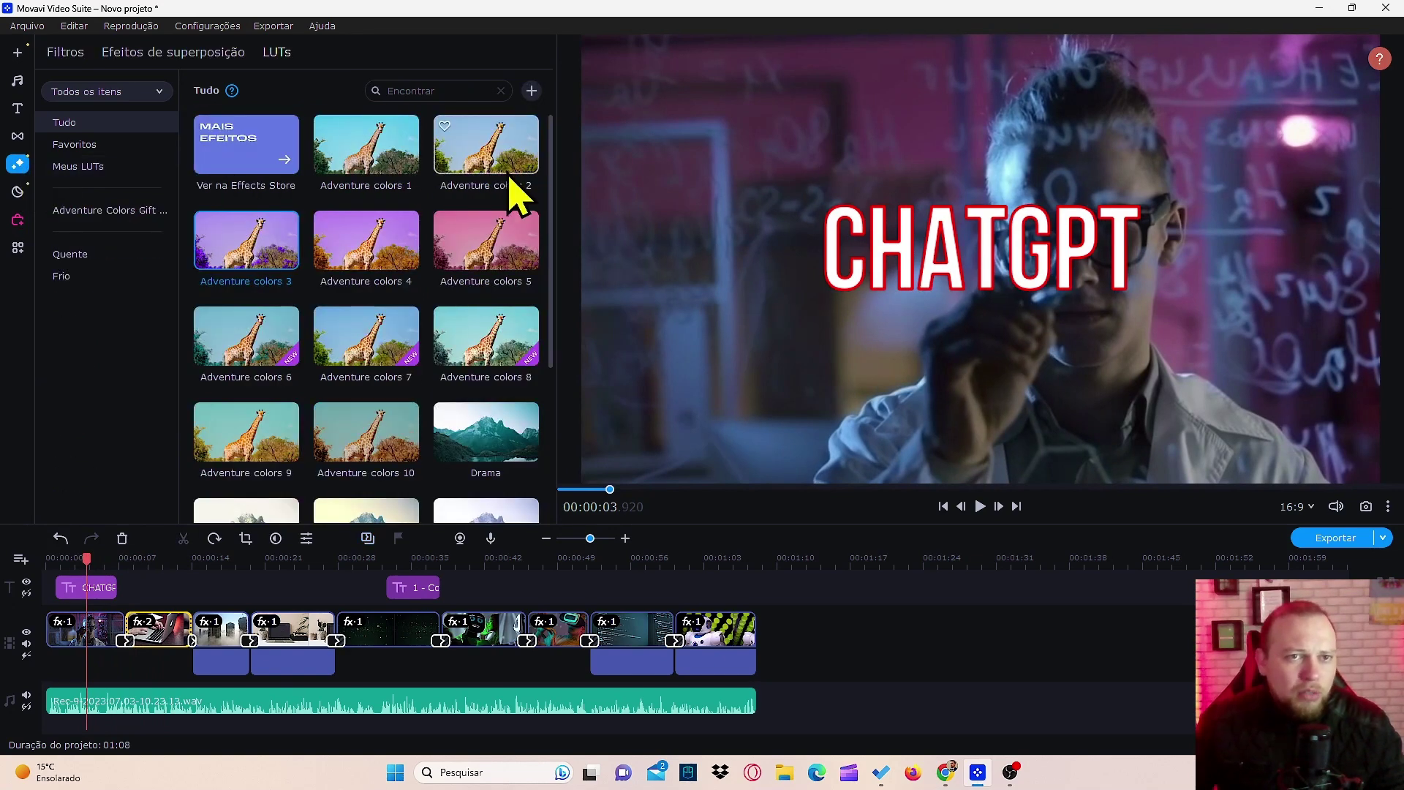
scroll(475, 220, "down", 1)
scroll(296, 253, "up", 1)
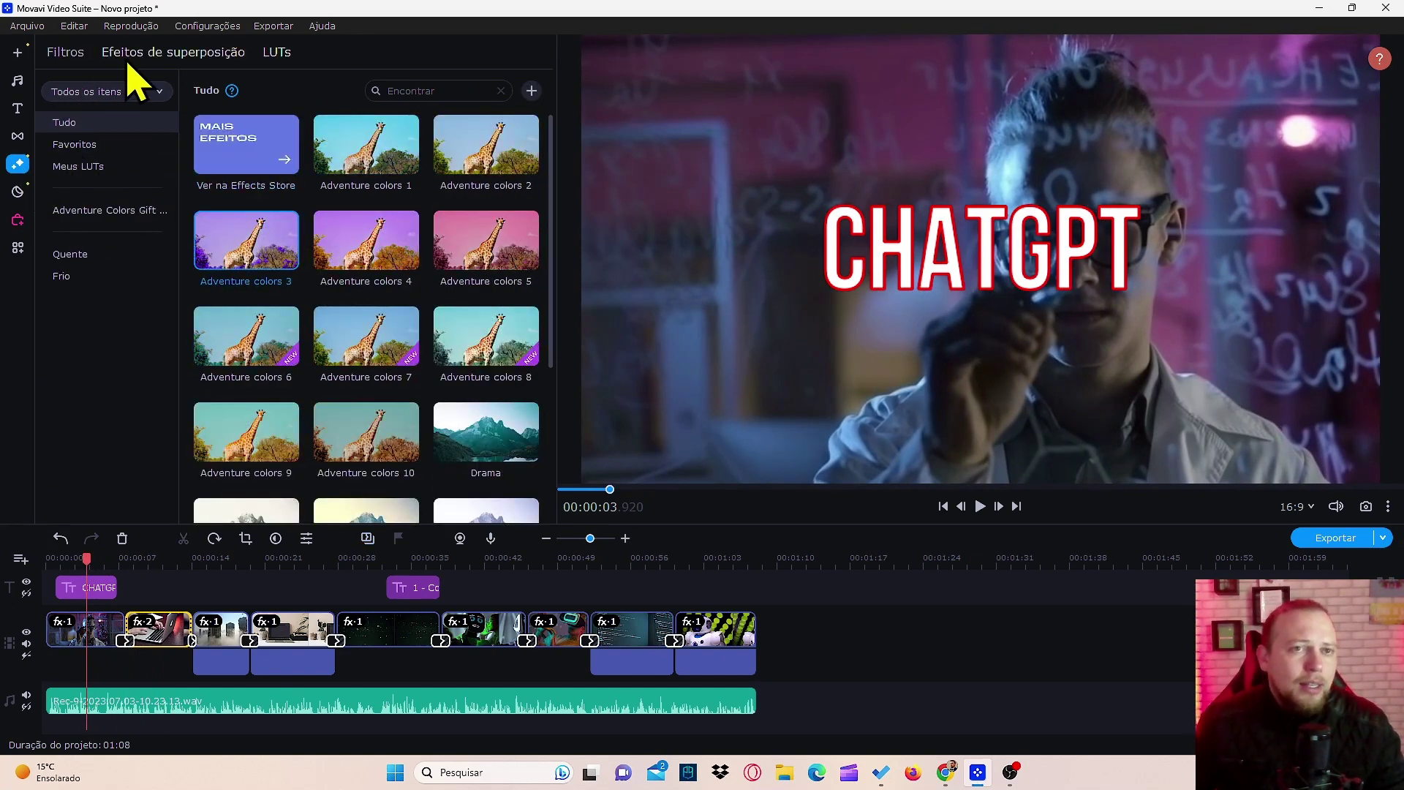
left_click(160, 59)
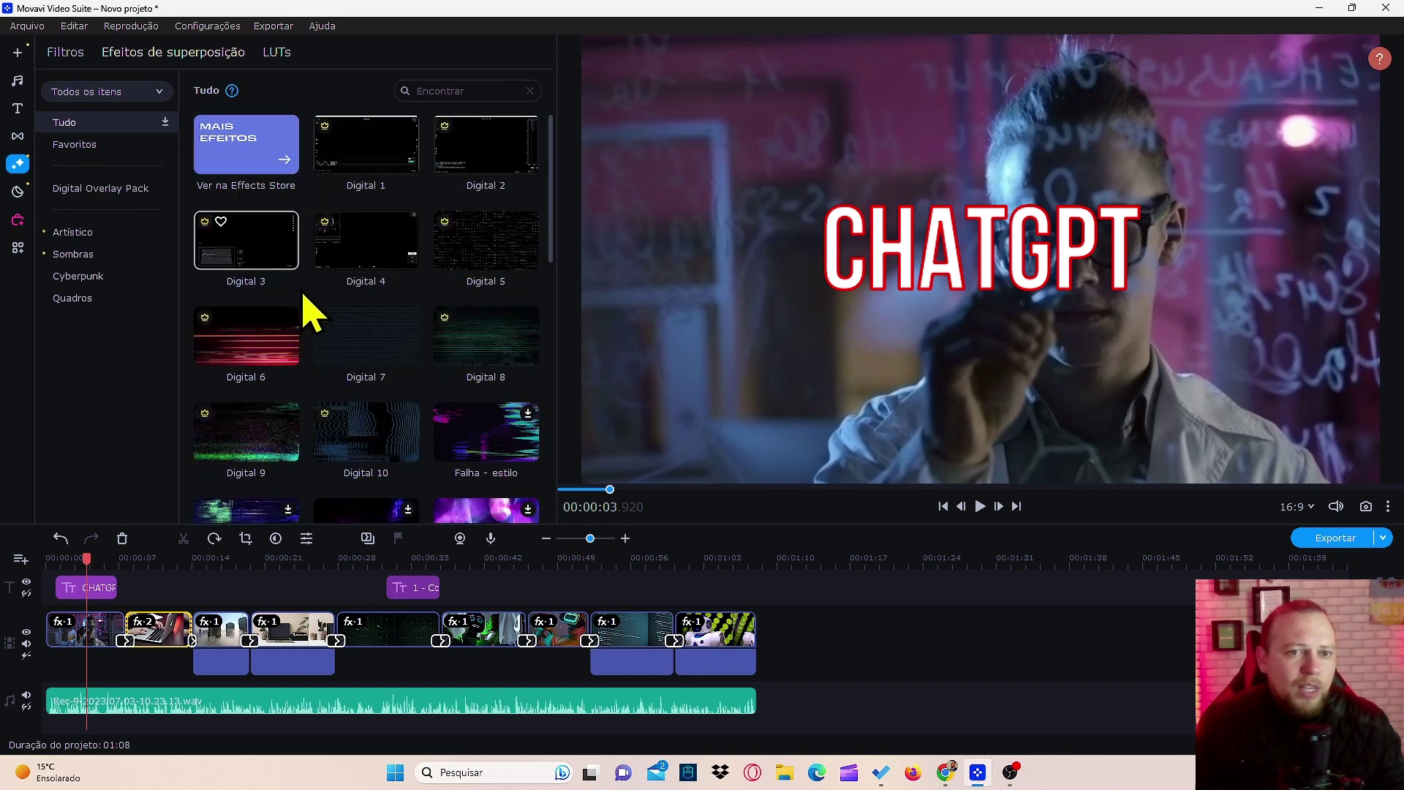
left_click(275, 59)
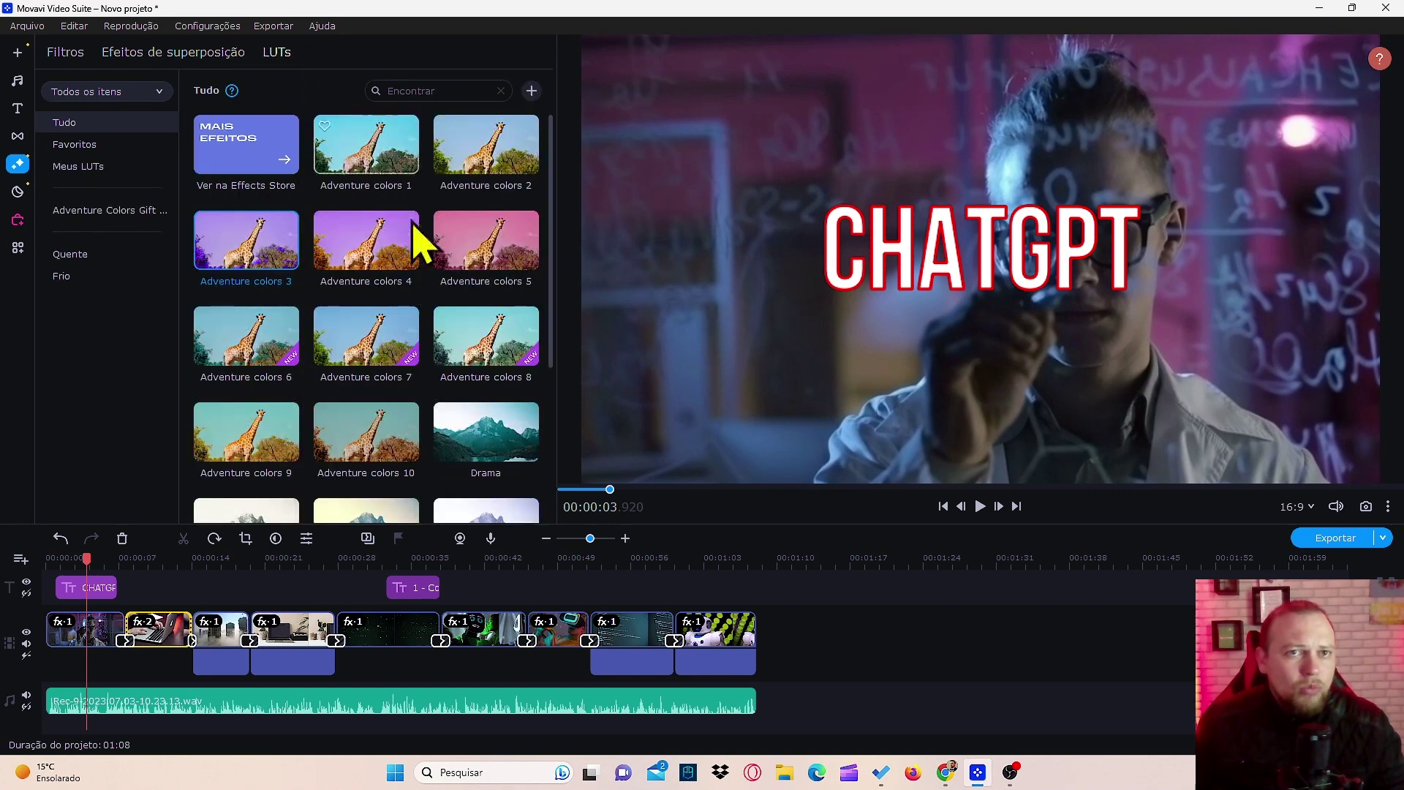
left_click(63, 58)
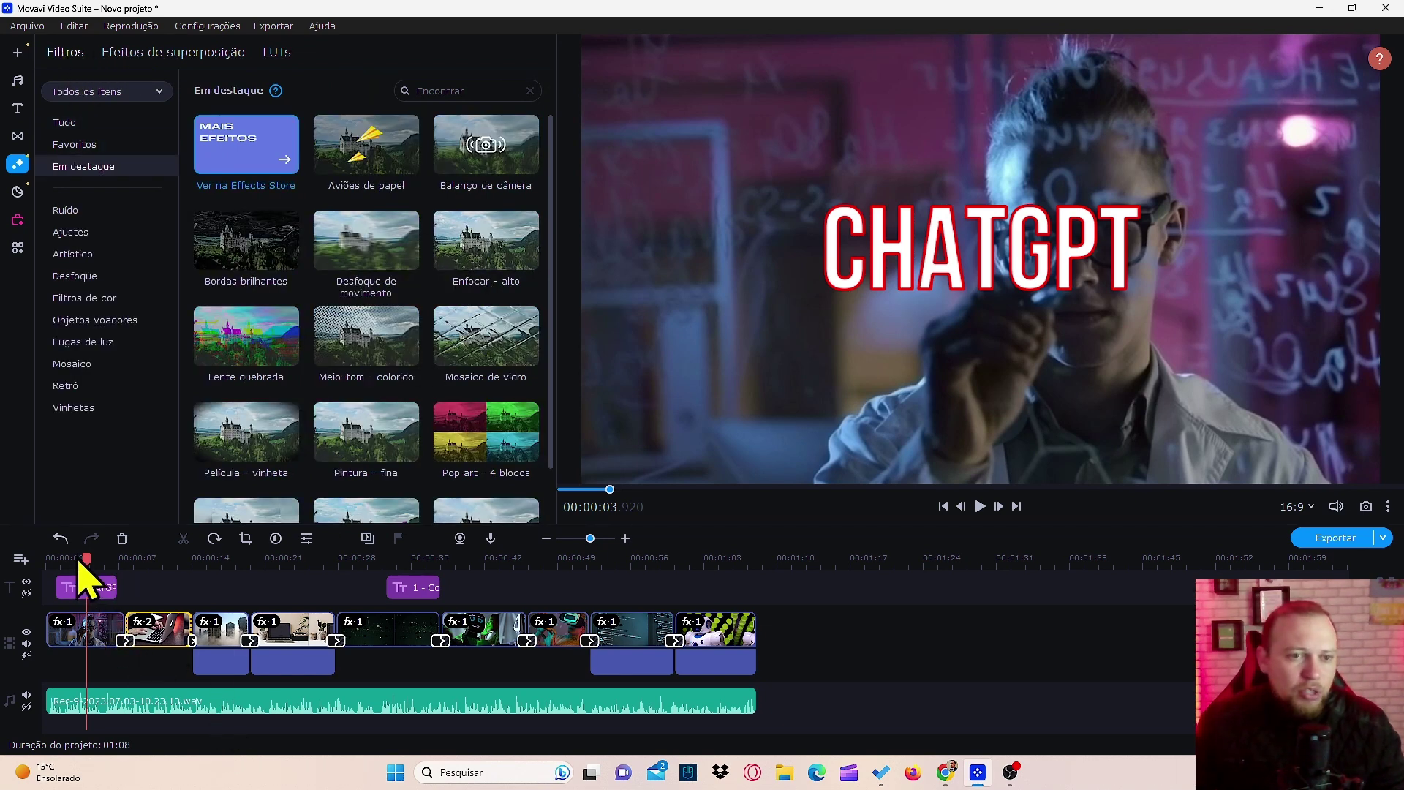
scroll(343, 387, "down", 1)
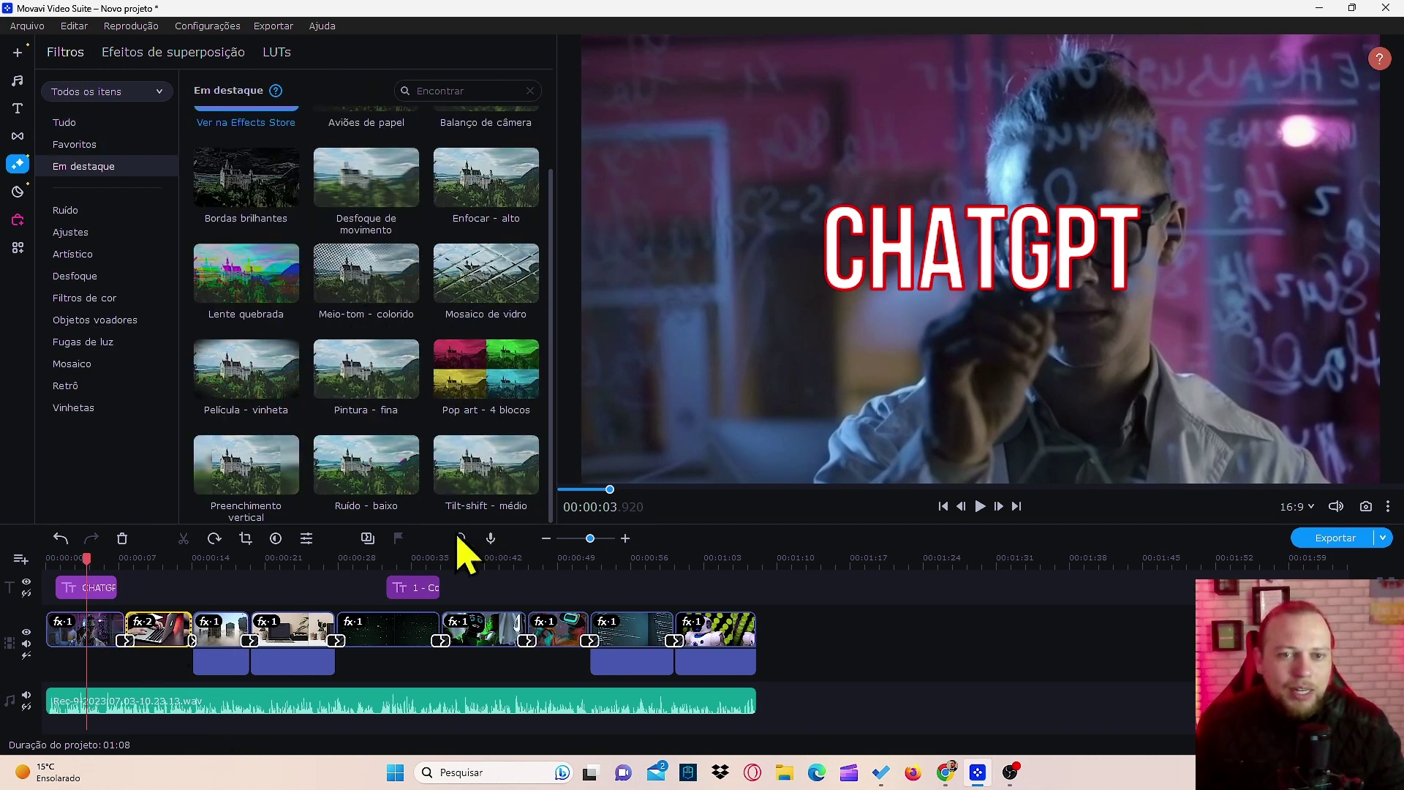
Preview the Balanço de câmera filter, apply it to the laptop typing clip and play the clip from about 10 seconds
left_click_drag(86, 561, 152, 571)
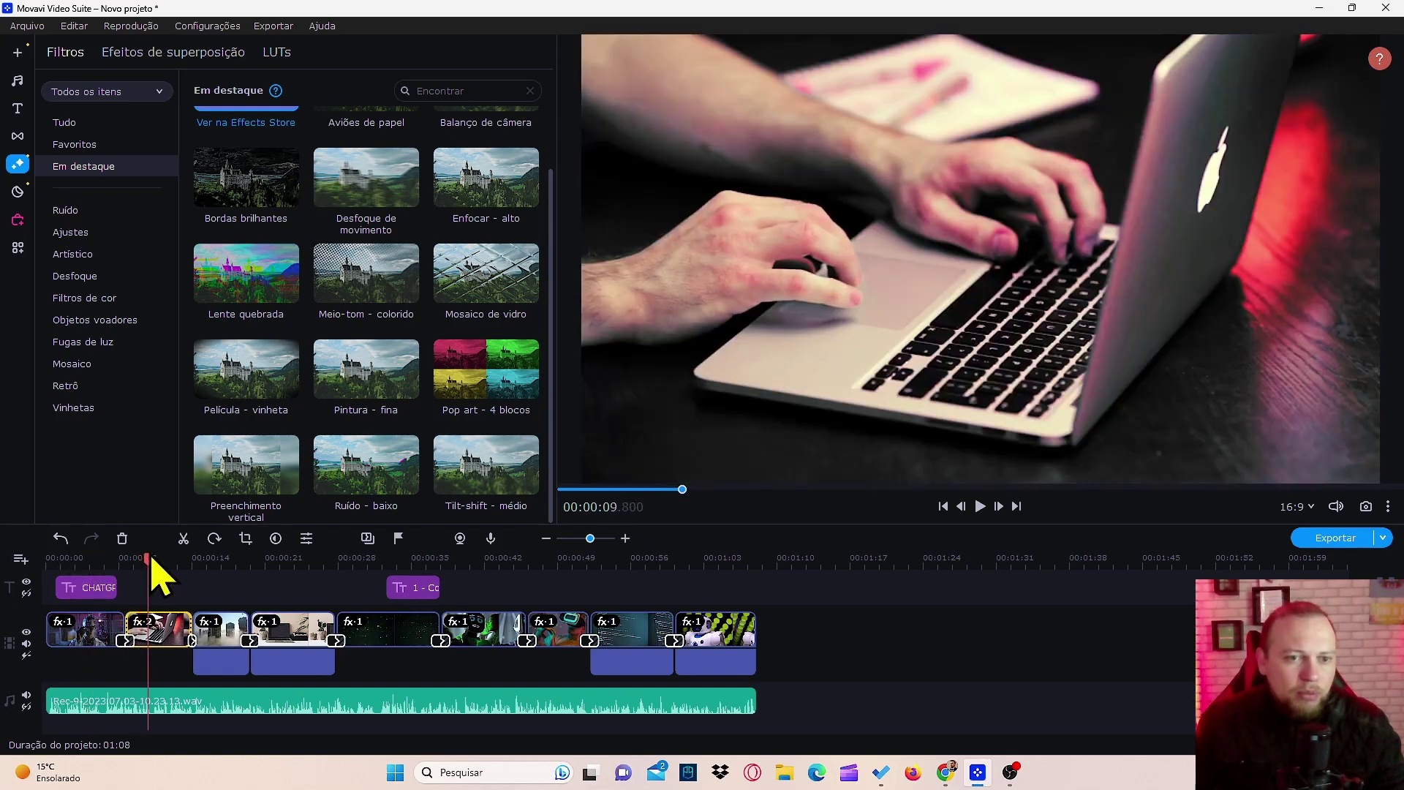
scroll(384, 249, "up", 1)
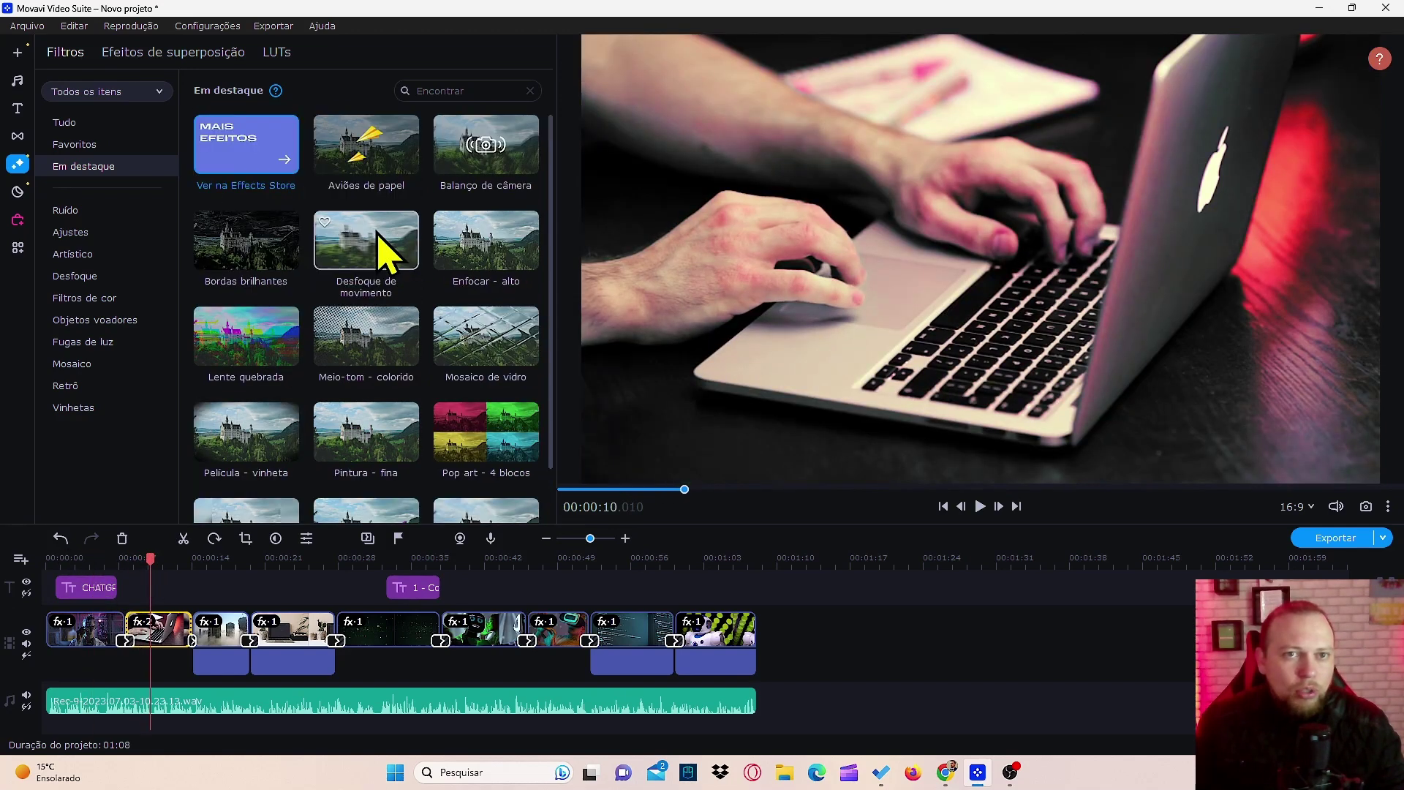
left_click(503, 161)
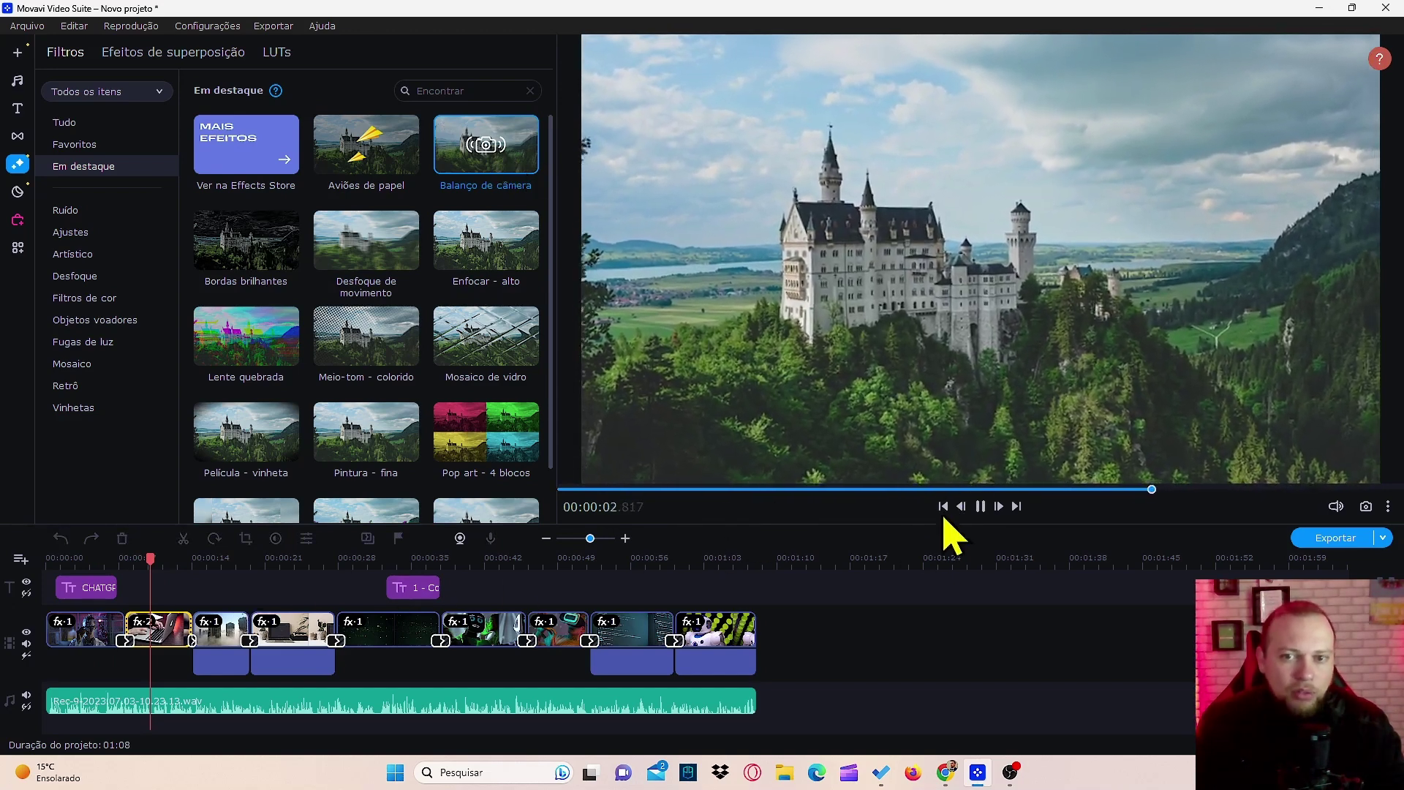
left_click(981, 510)
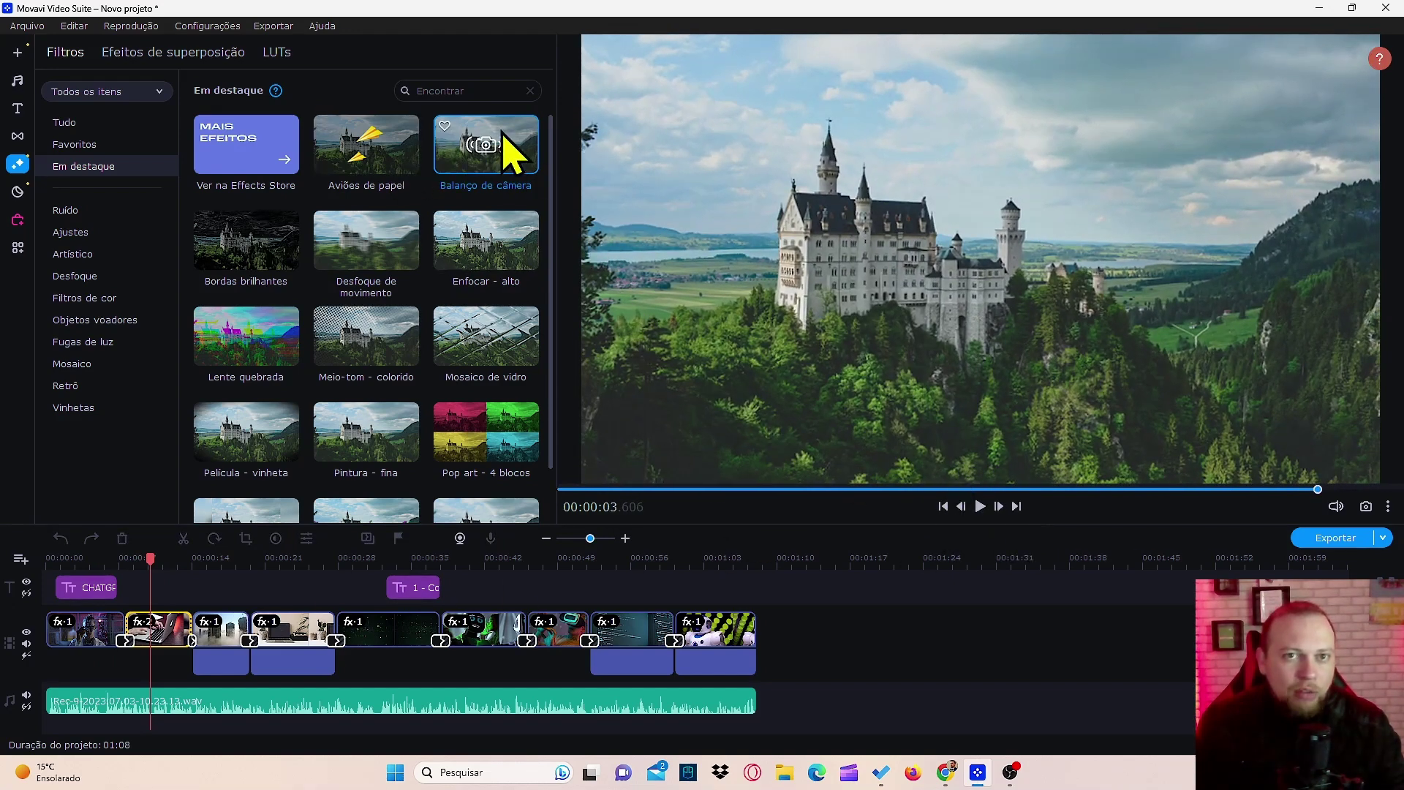
left_click_drag(504, 143, 155, 632)
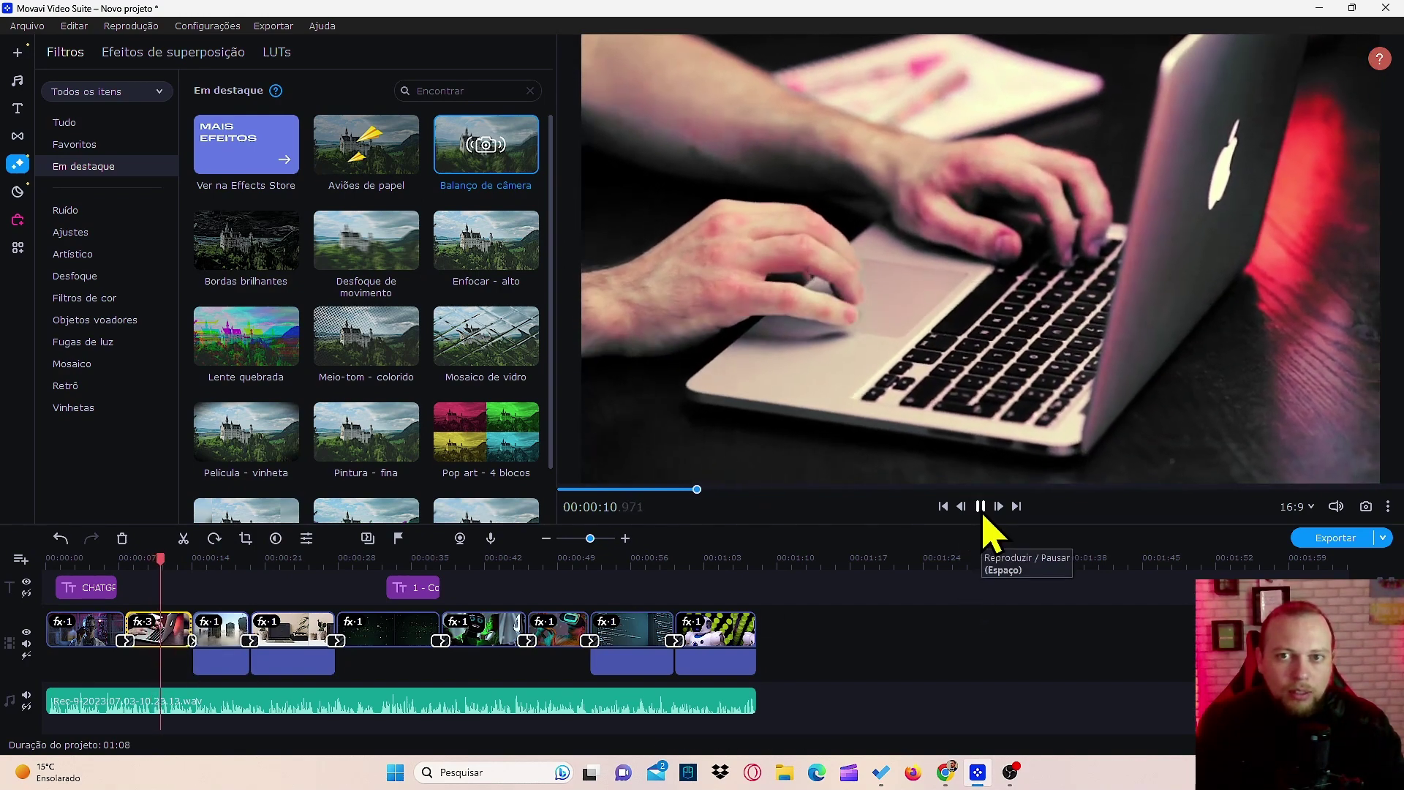
left_click(981, 507)
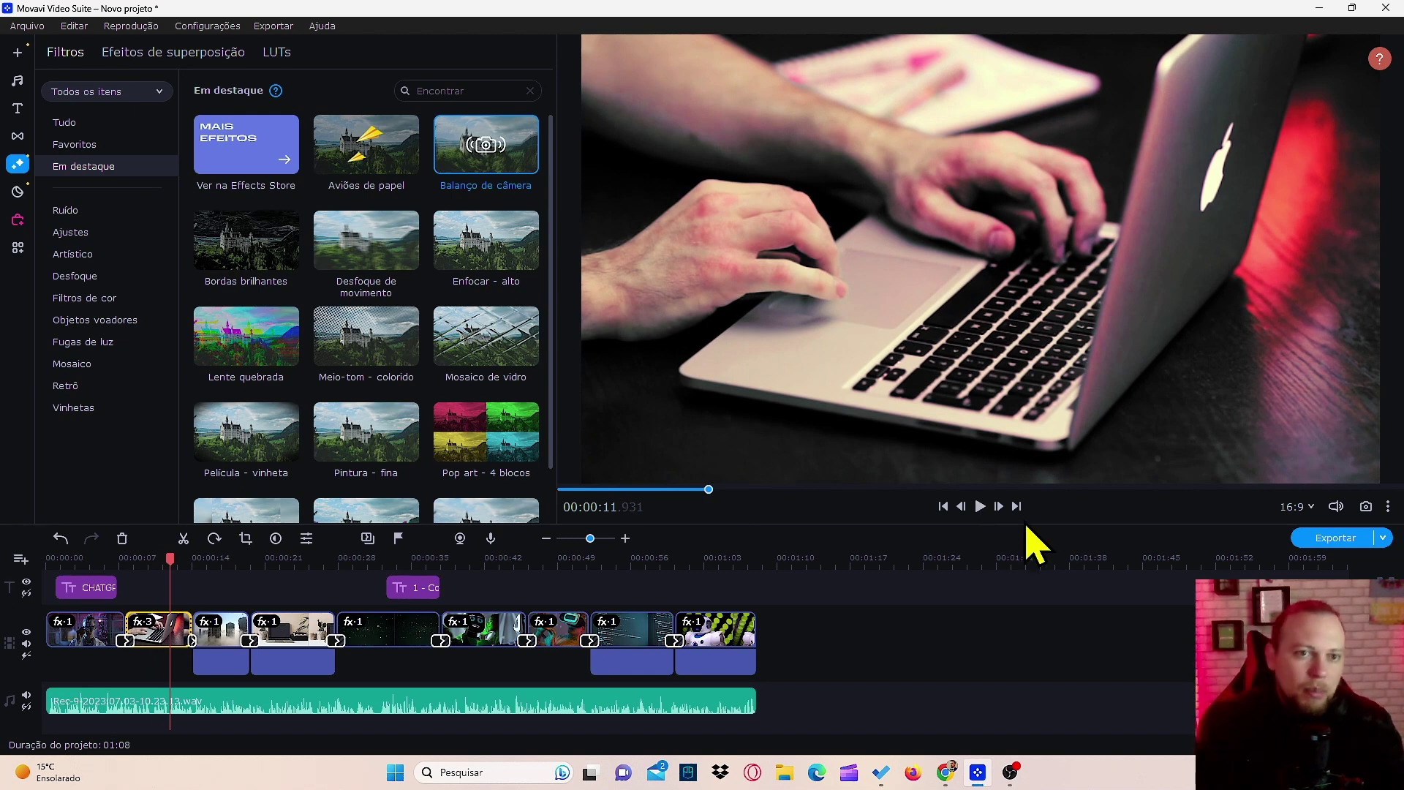
Apply the Lente quebrada filter to the foggy skyscraper clip and play that clip to check the effect
scroll(369, 260, "down", 1)
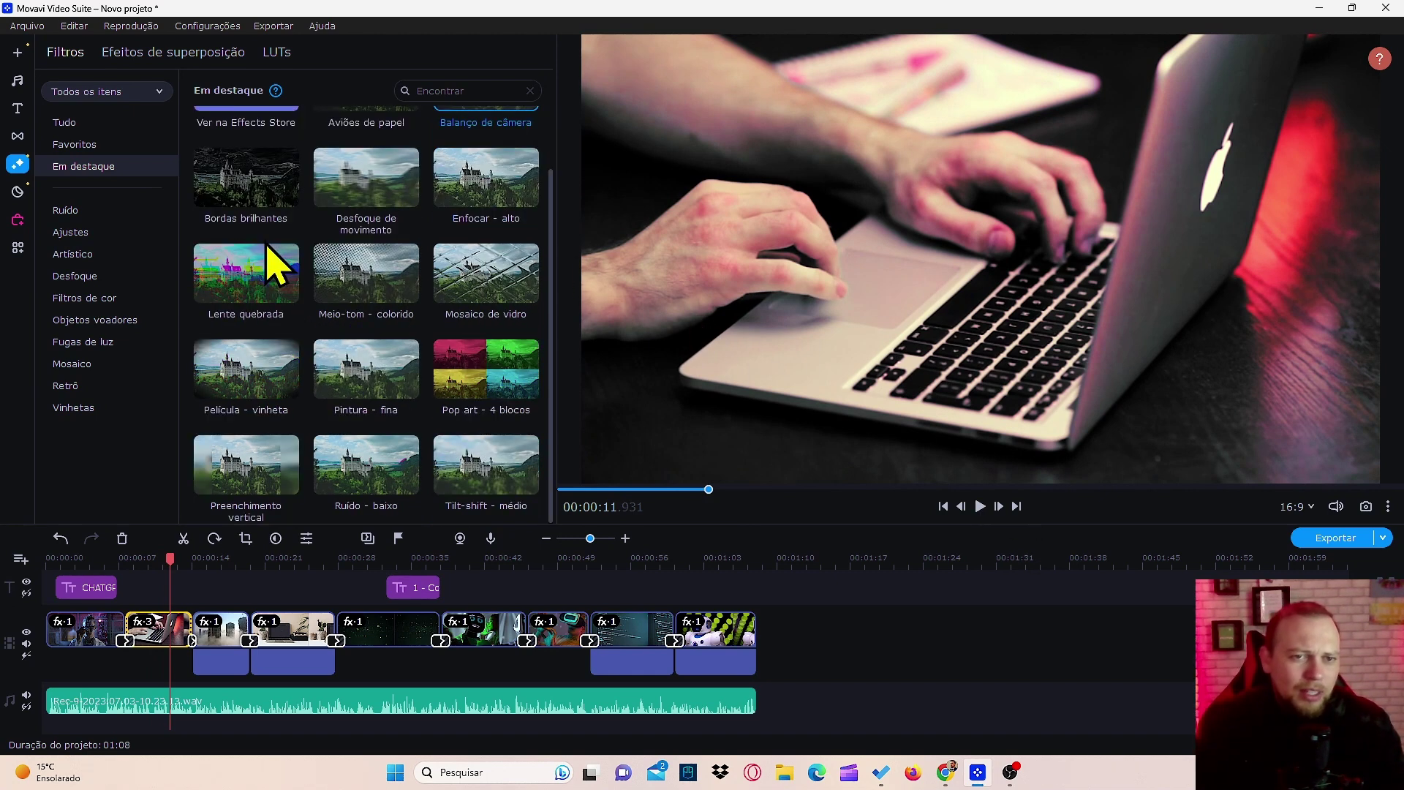
left_click_drag(277, 282, 208, 631)
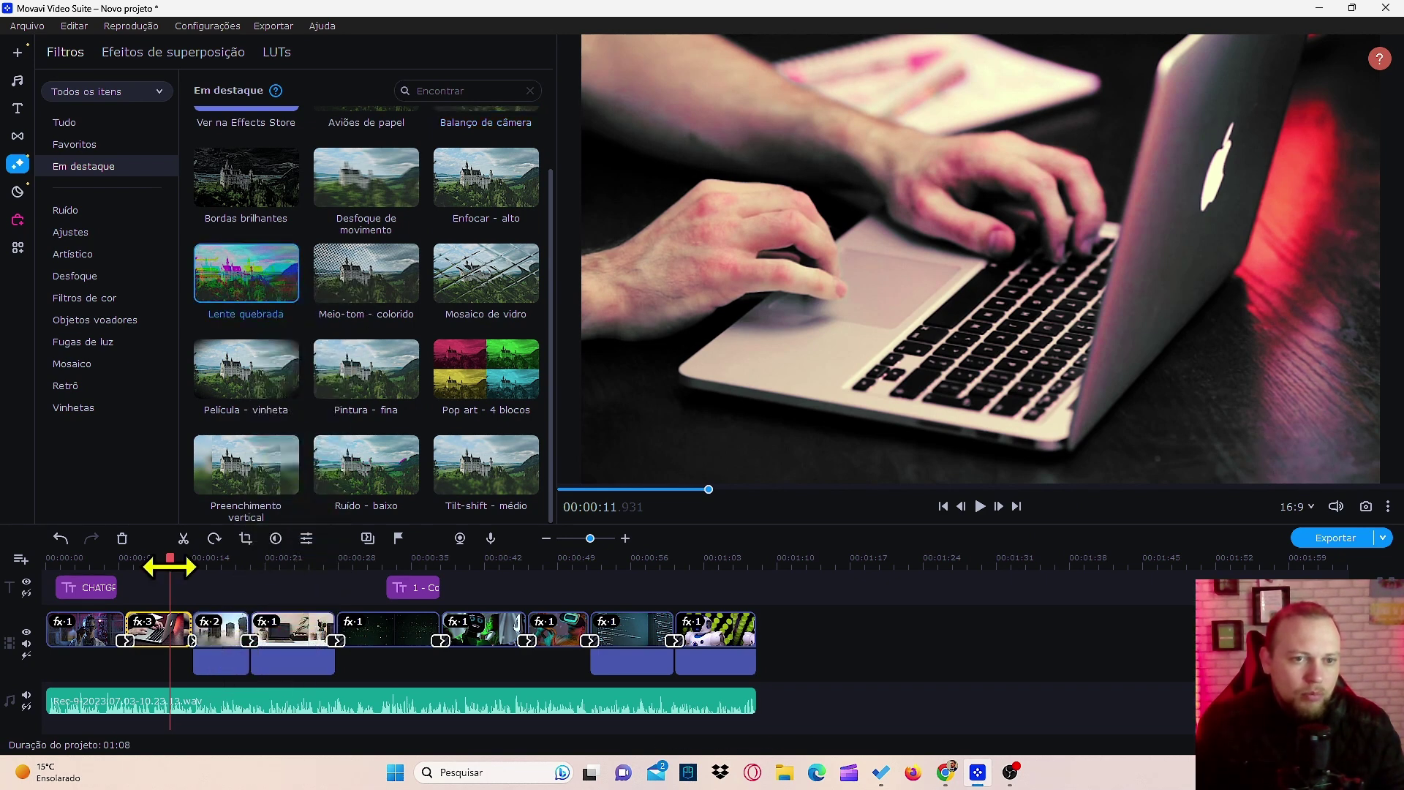
left_click_drag(168, 567, 195, 567)
left_click(980, 507)
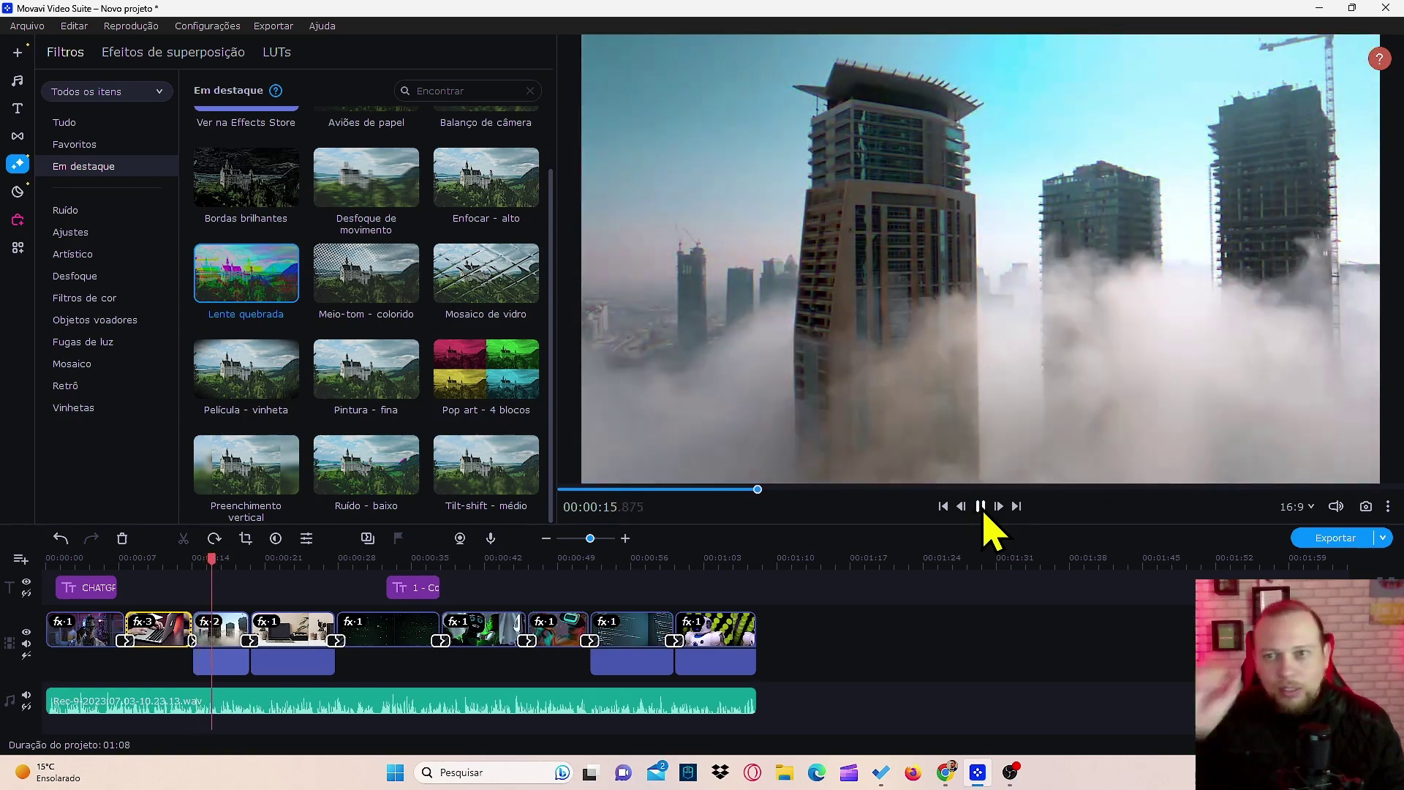
left_click(981, 507)
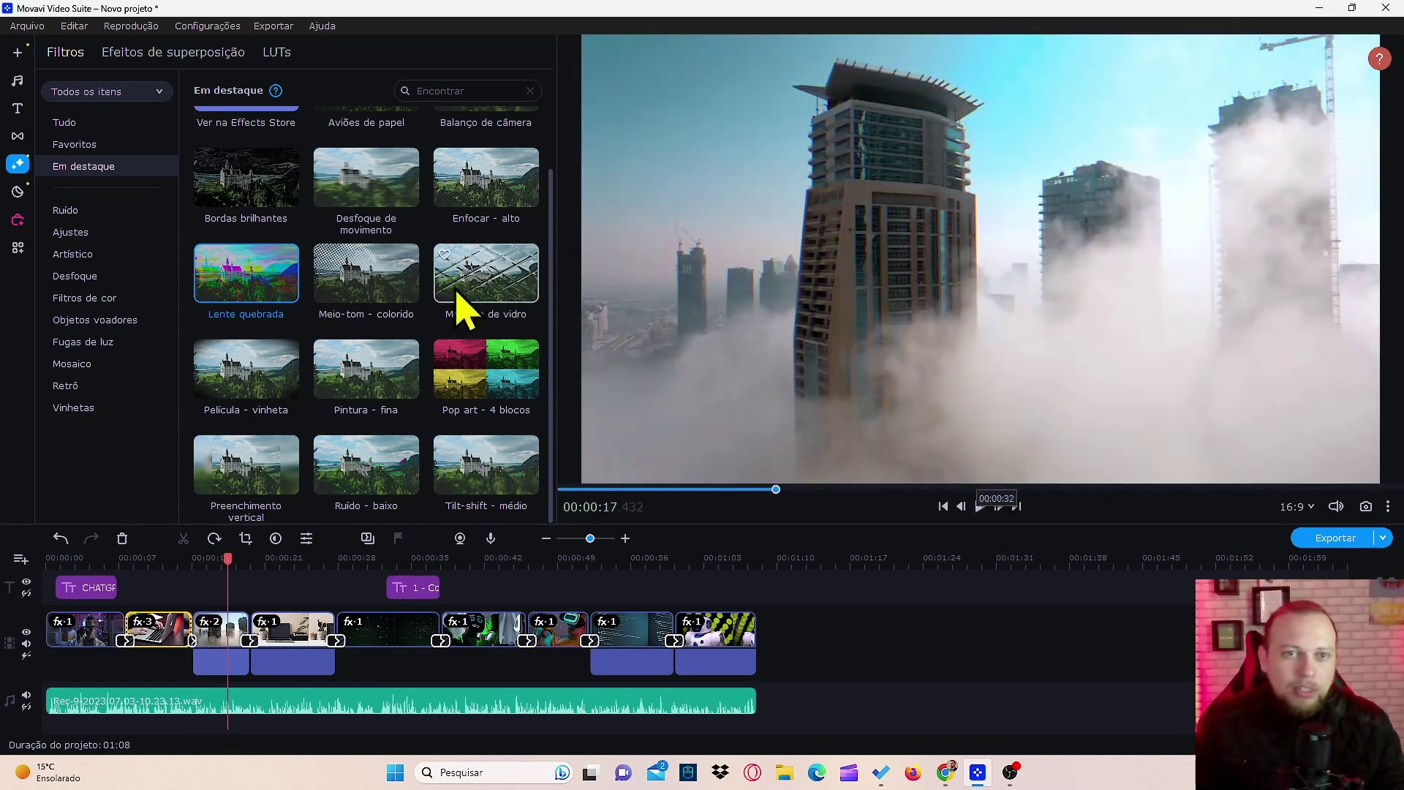
Browse all filters and apply Fugas de luz 15 to the clip right after the foggy skyscrapers
scroll(360, 439, "up", 1)
left_click(67, 123)
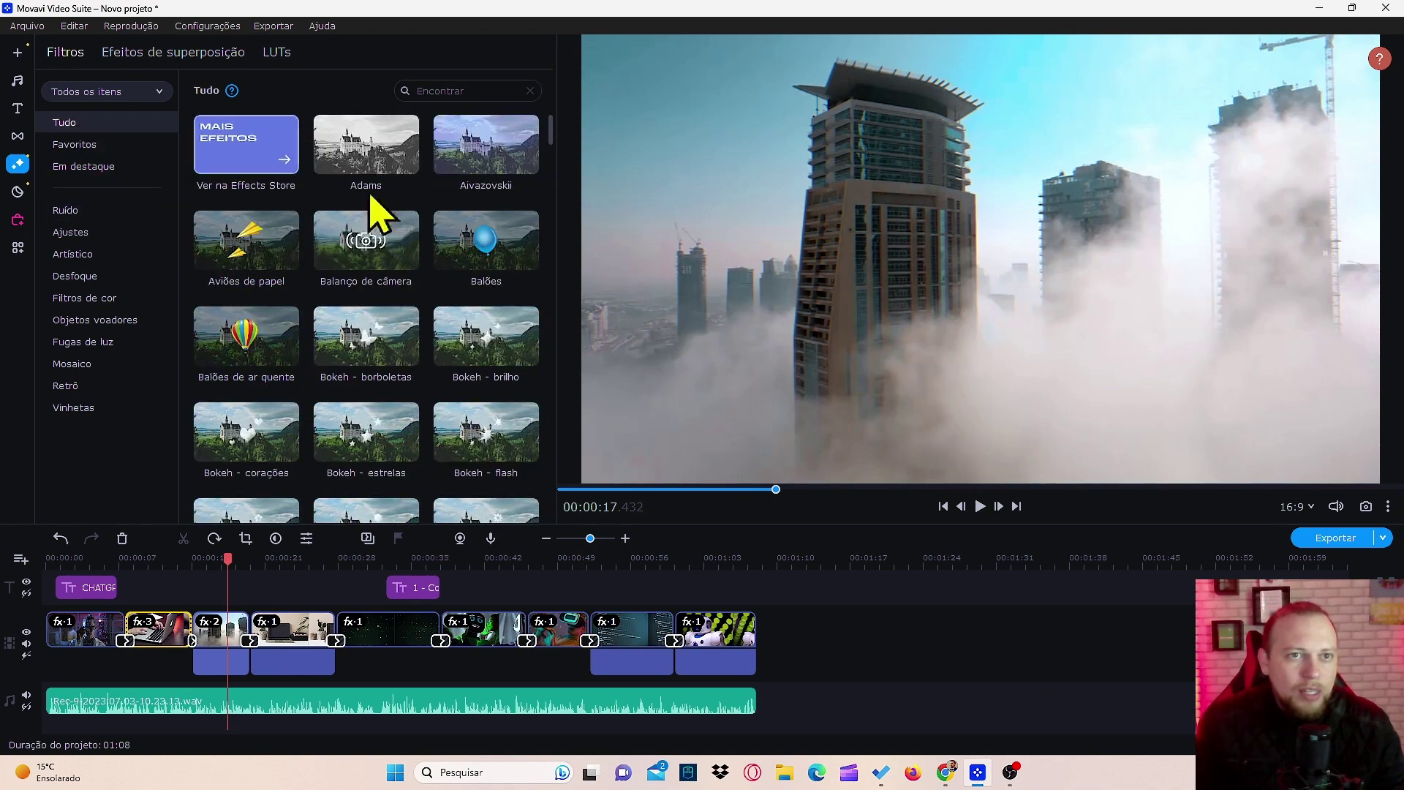
scroll(373, 329, "down", 6)
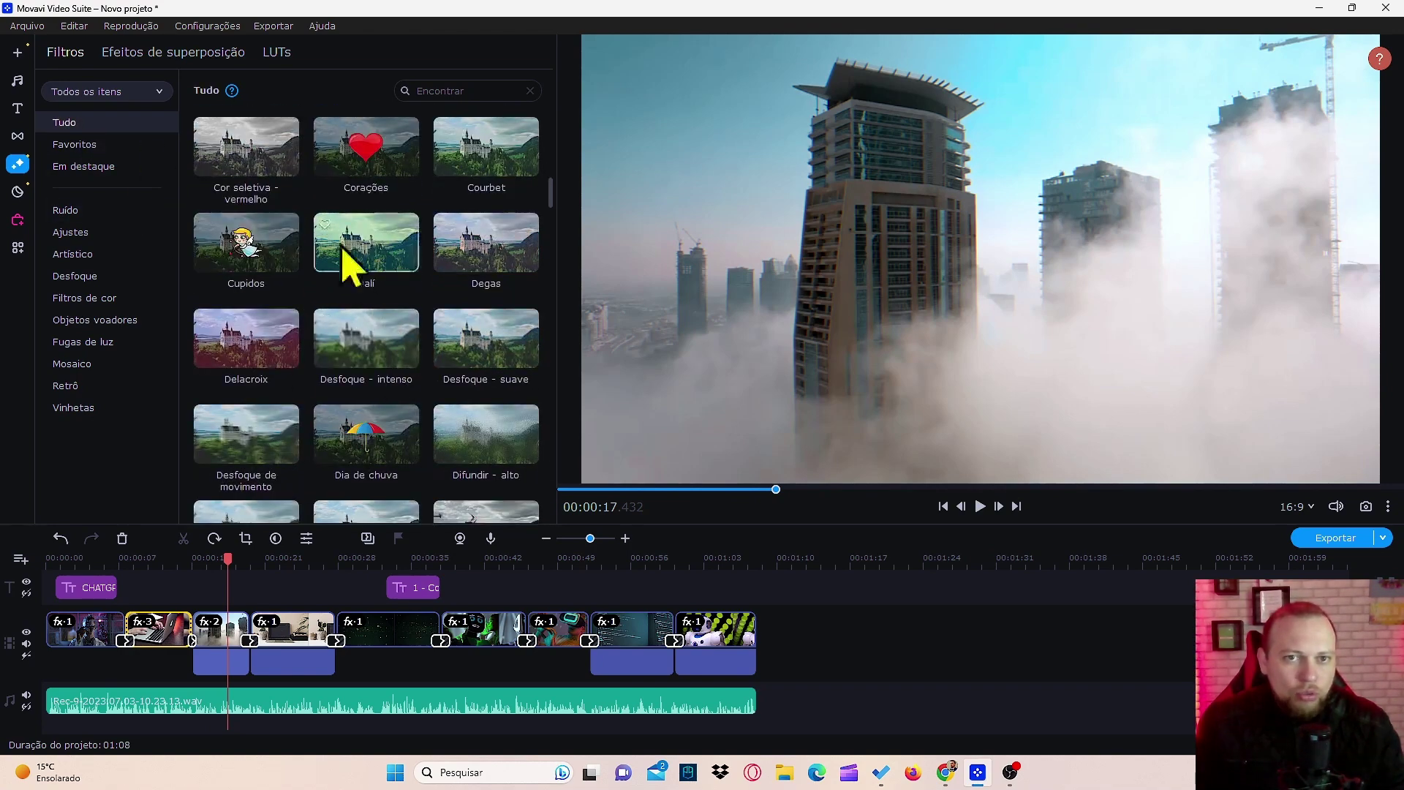
scroll(398, 345, "down", 8)
scroll(395, 337, "down", 4)
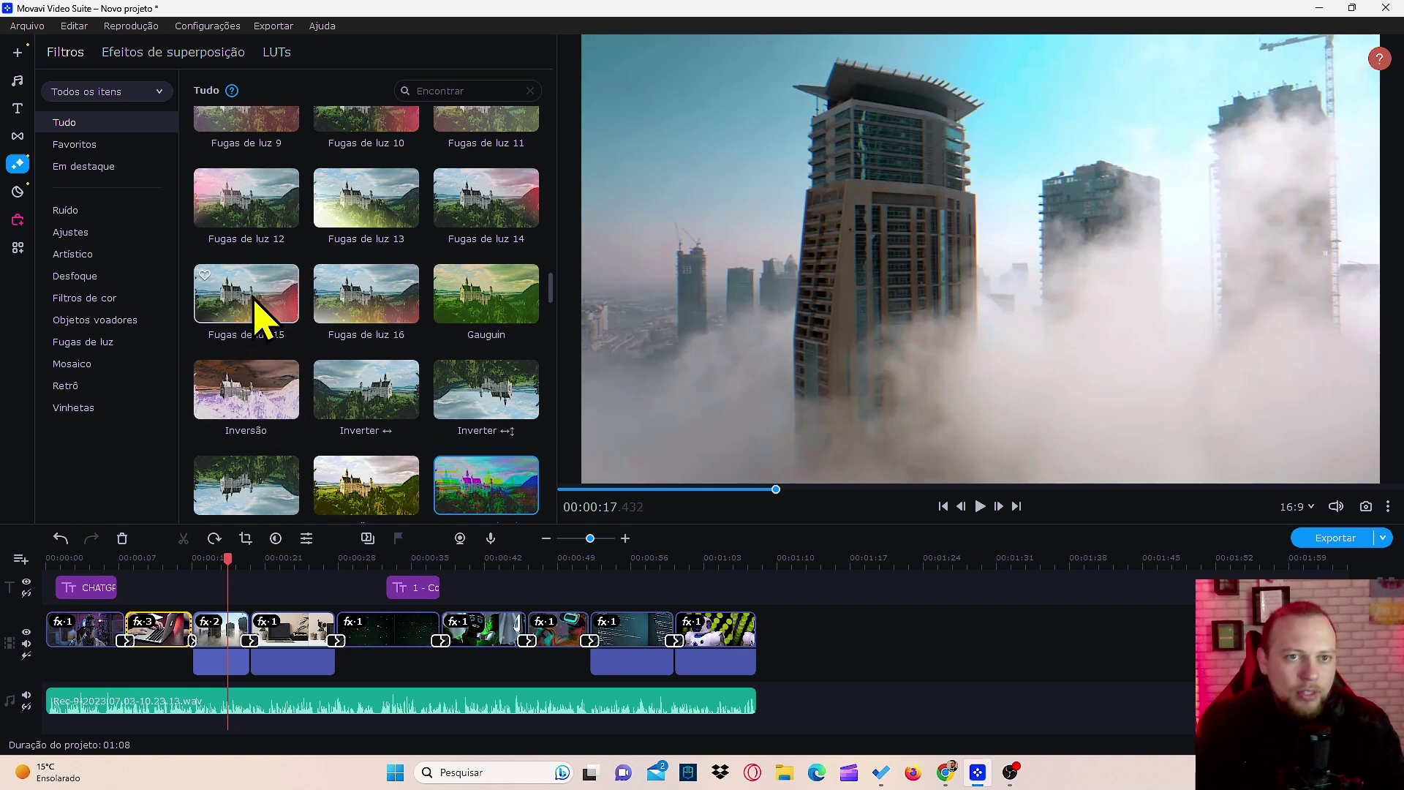
left_click_drag(256, 299, 296, 614)
Apply the Meio-tom - roxo filter to the dark particle grid clip at about 32 seconds and play it briefly
scroll(408, 360, "down", 10)
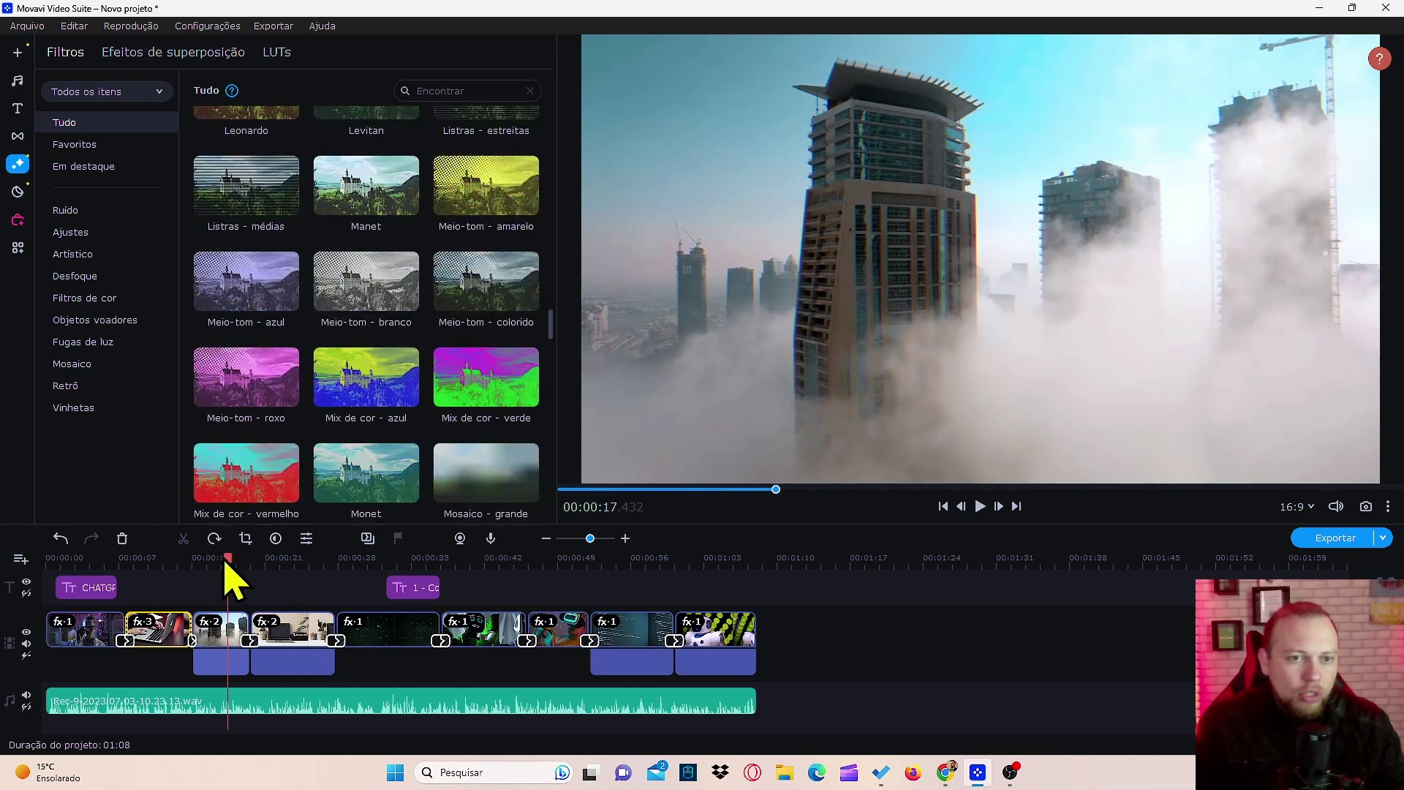
left_click(236, 559)
left_click(380, 559)
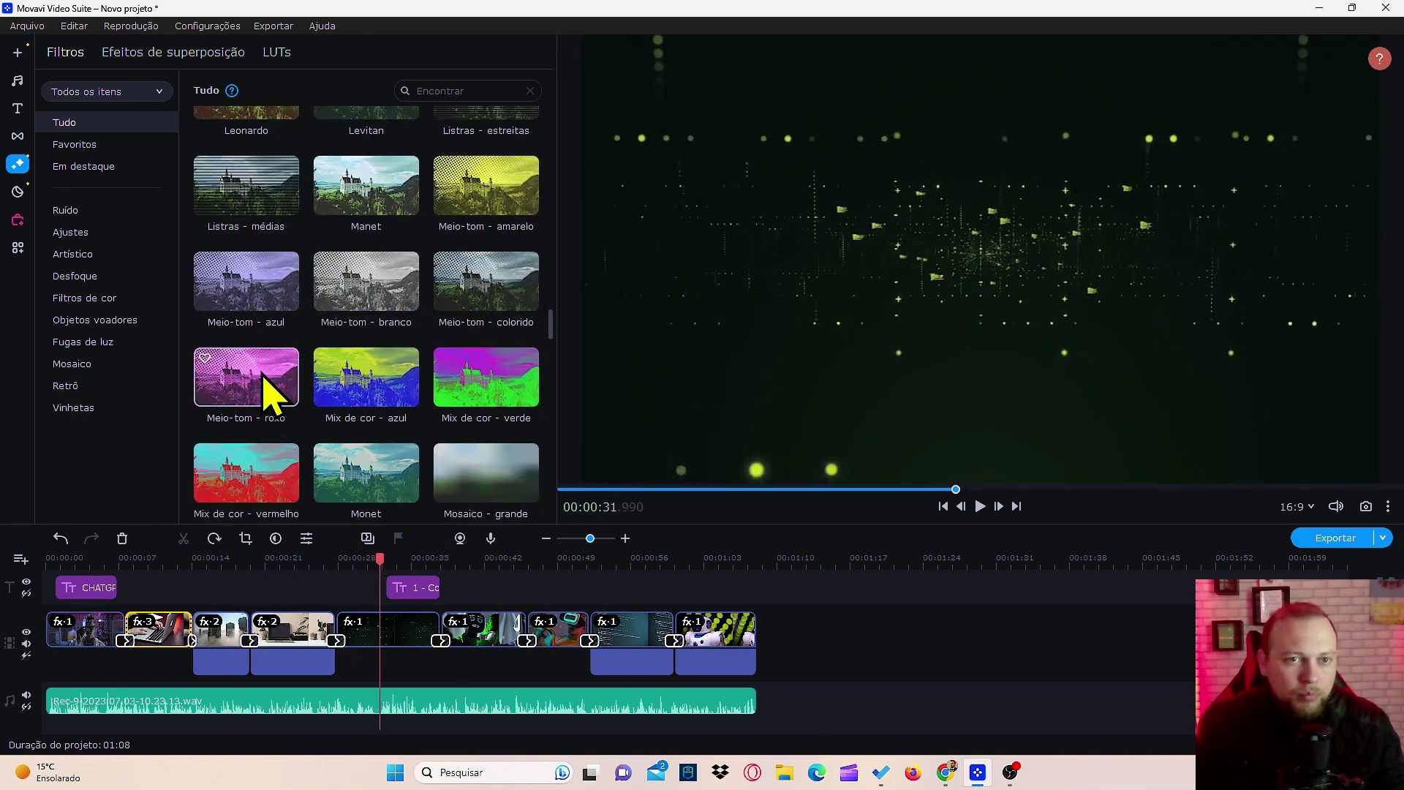
scroll(267, 388, "down", 1)
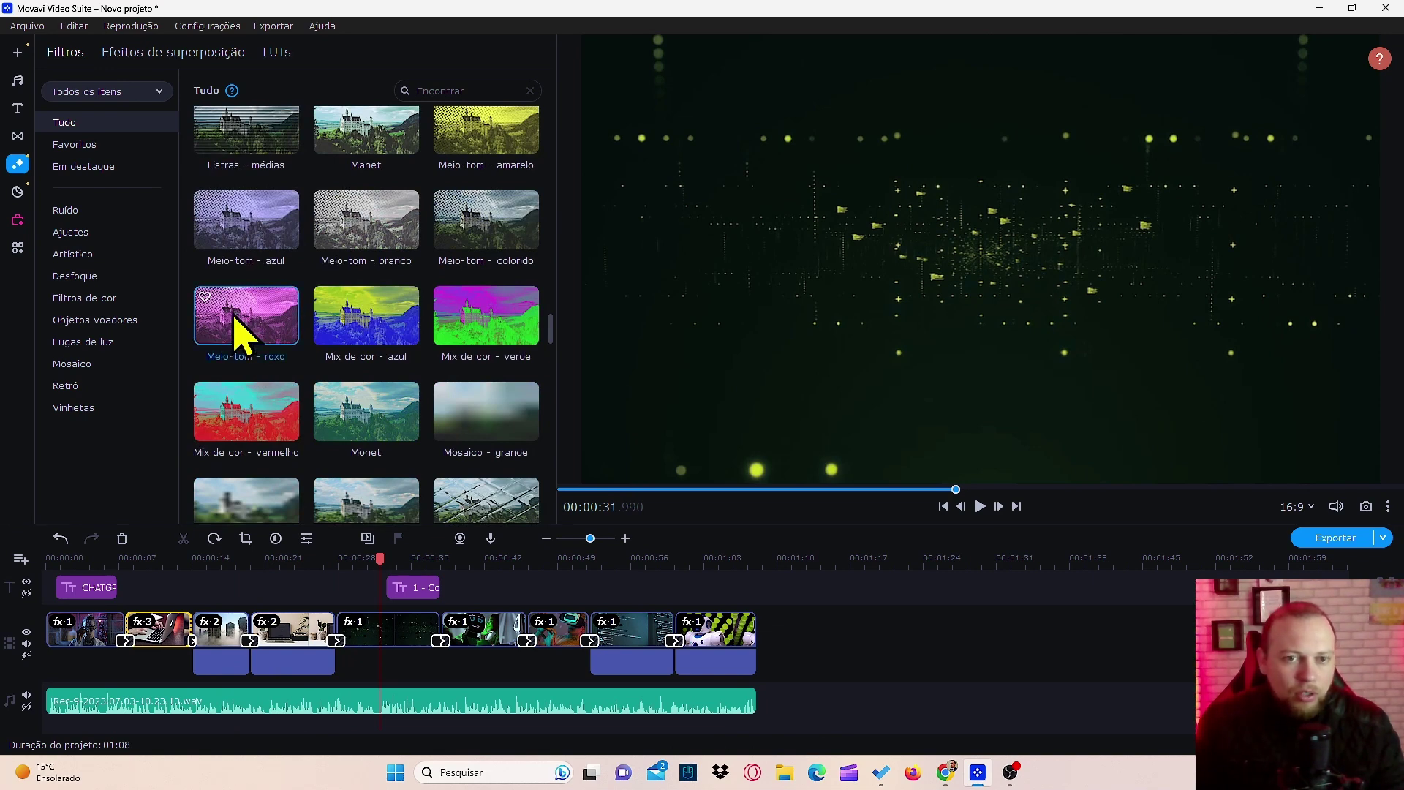
left_click_drag(236, 330, 369, 651)
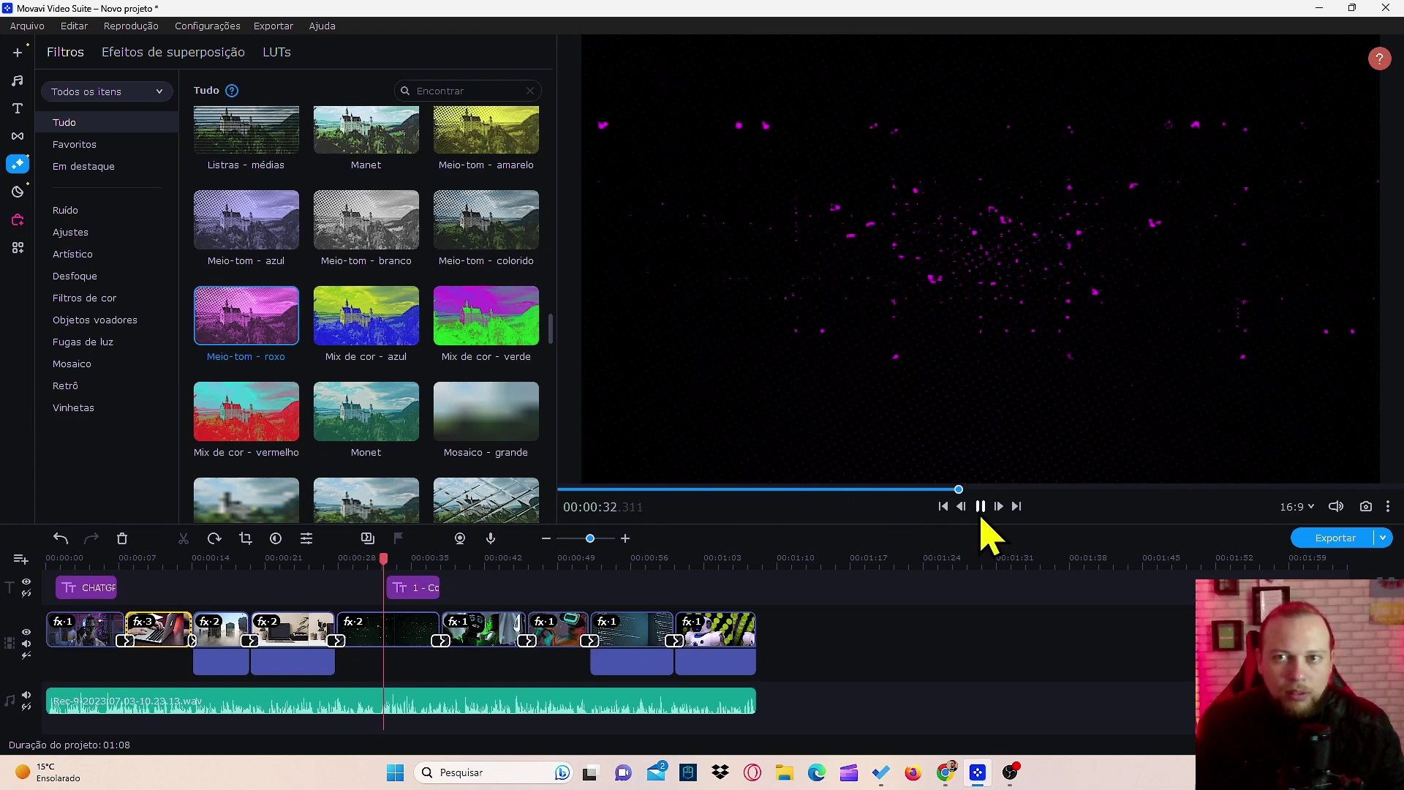
left_click(980, 508)
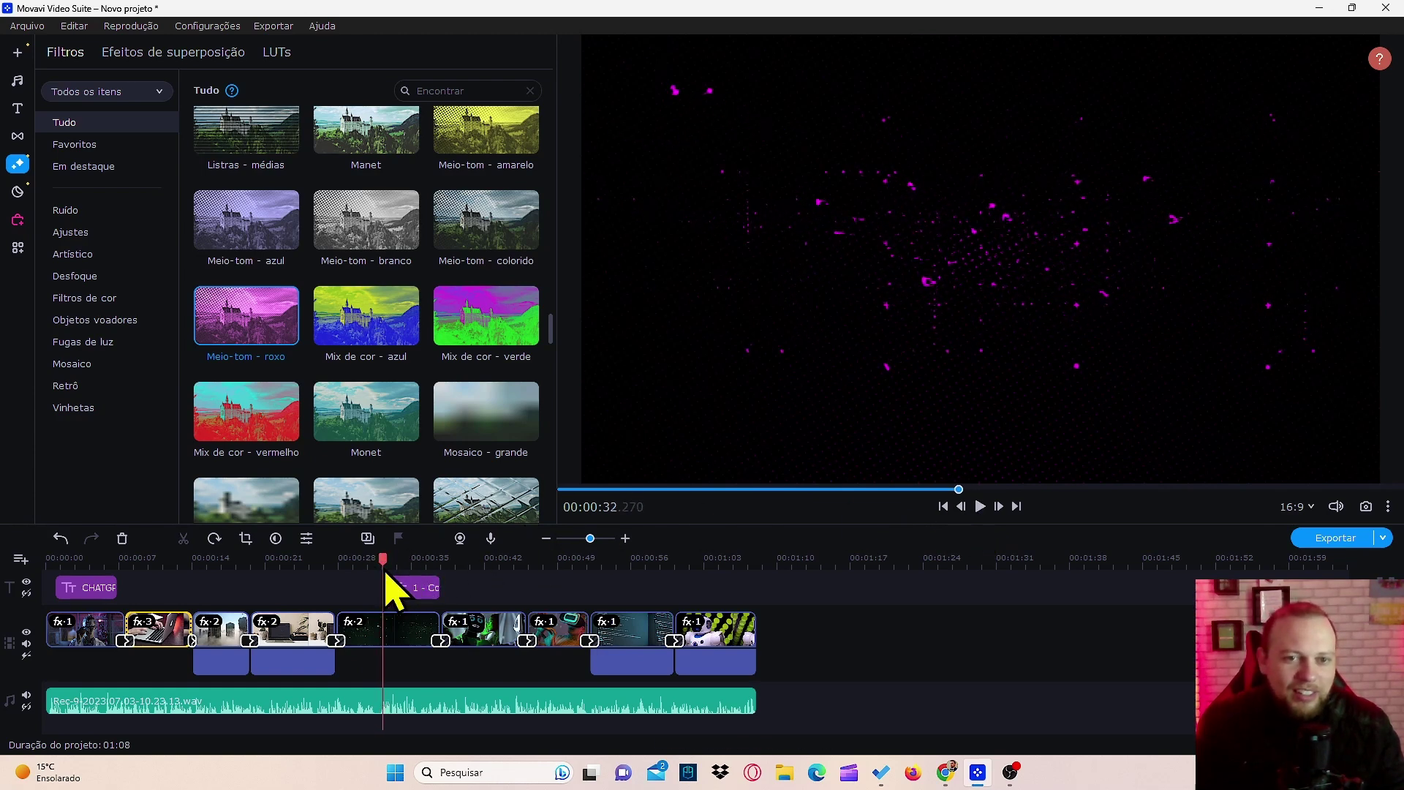
Go to about 41 seconds and apply the Reflexo de lente 2 filter to the robot face clip
left_click_drag(392, 578, 475, 578)
scroll(422, 322, "down", 3)
scroll(420, 329, "down", 2)
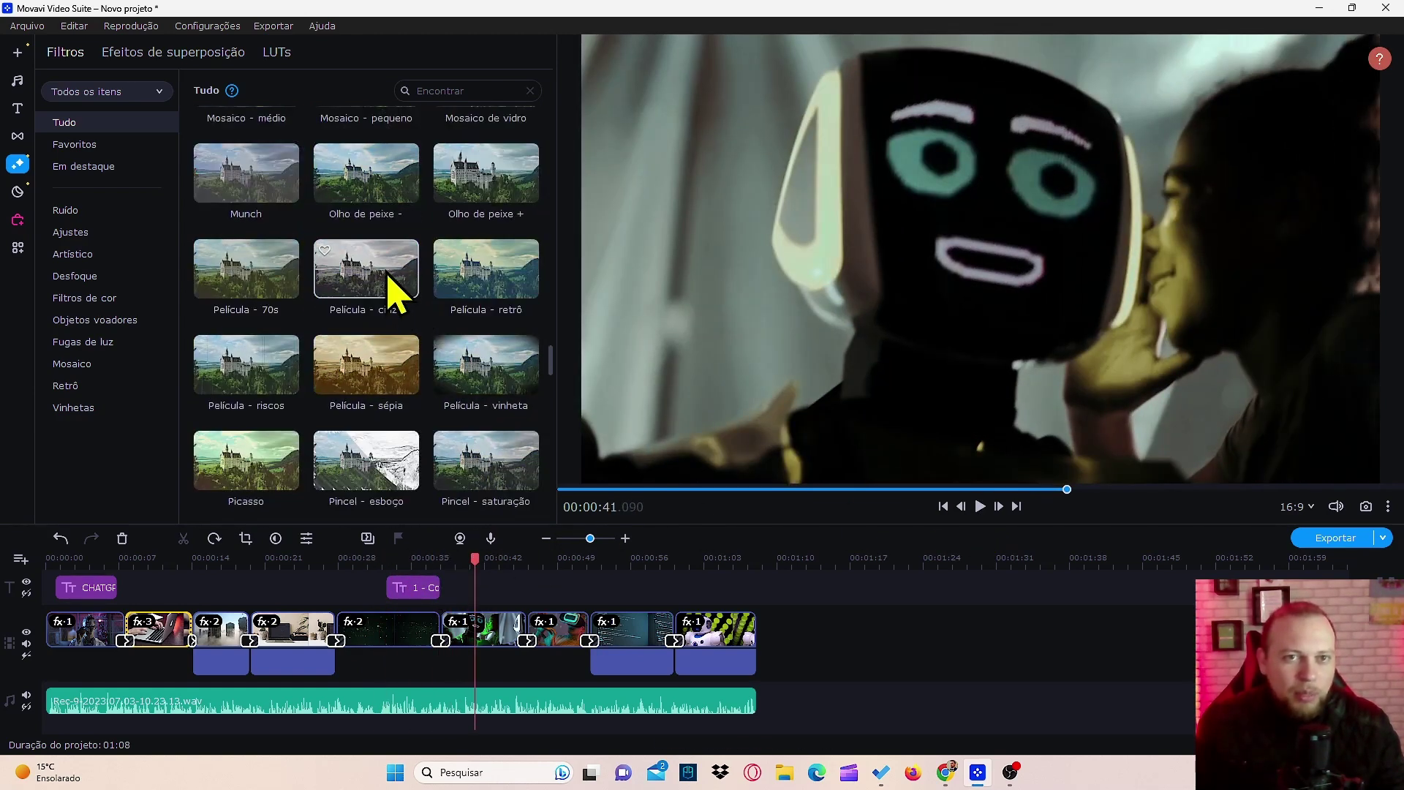
scroll(339, 326, "down", 6)
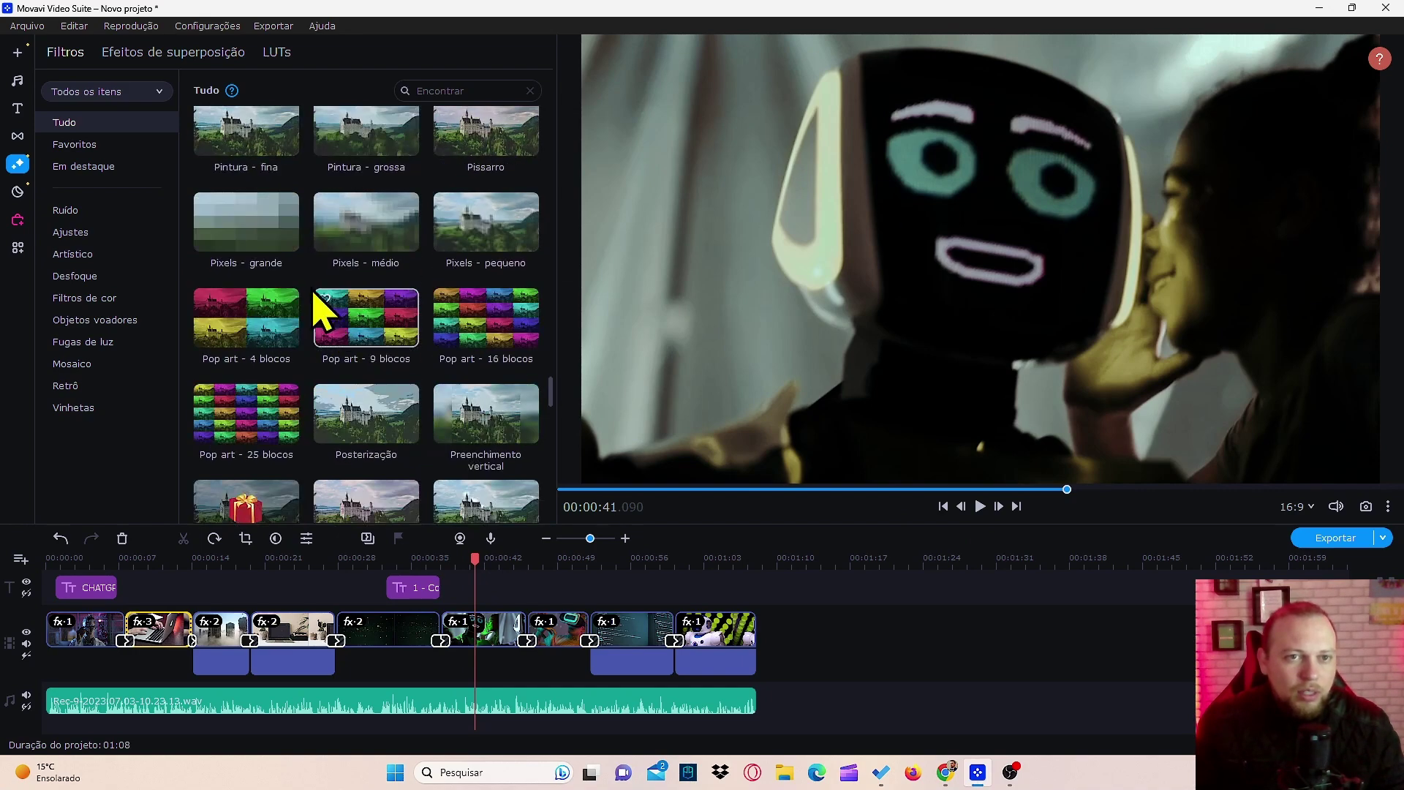
scroll(409, 307, "down", 1)
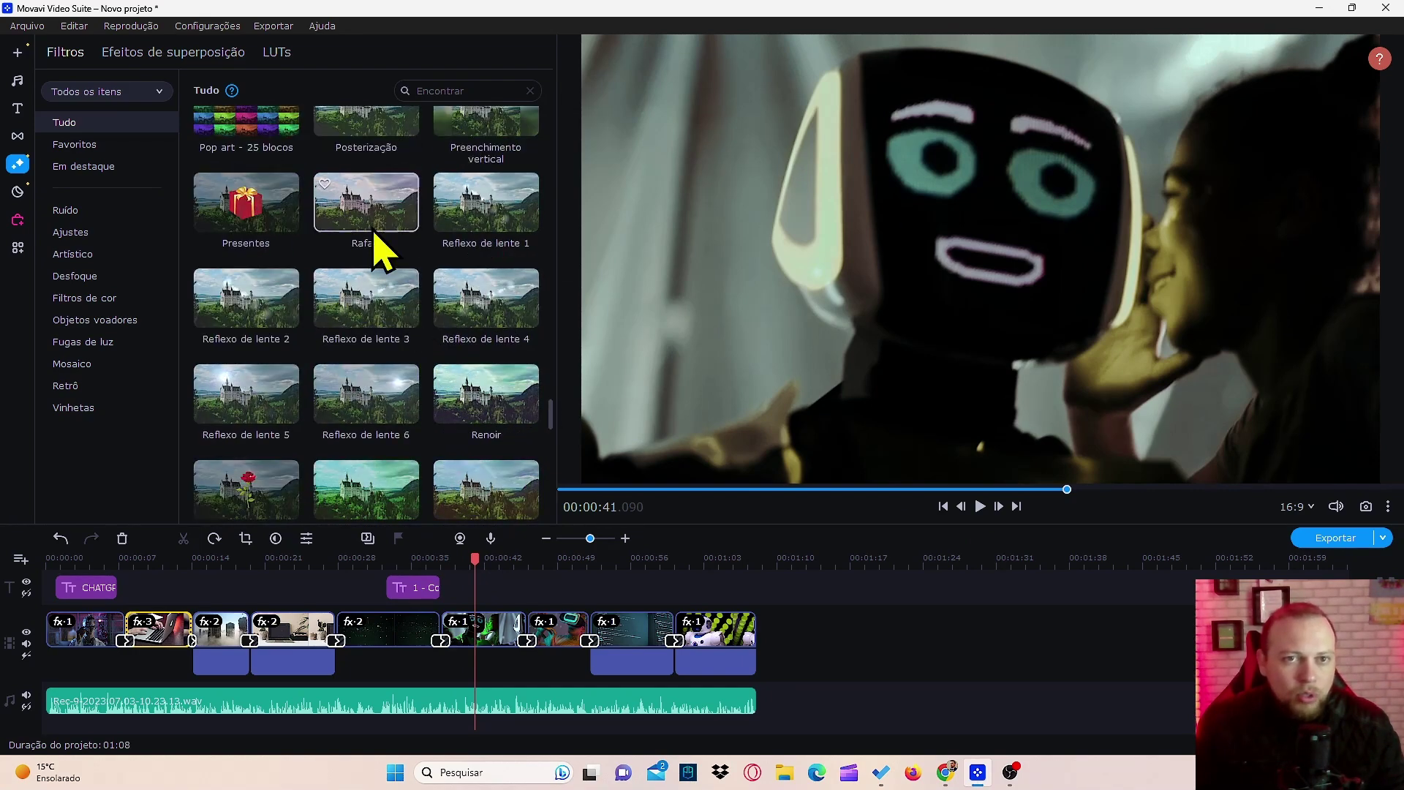
left_click_drag(241, 318, 512, 642)
Apply the Ruído - baixo filter to the VR headset clip
scroll(526, 369, "down", 4)
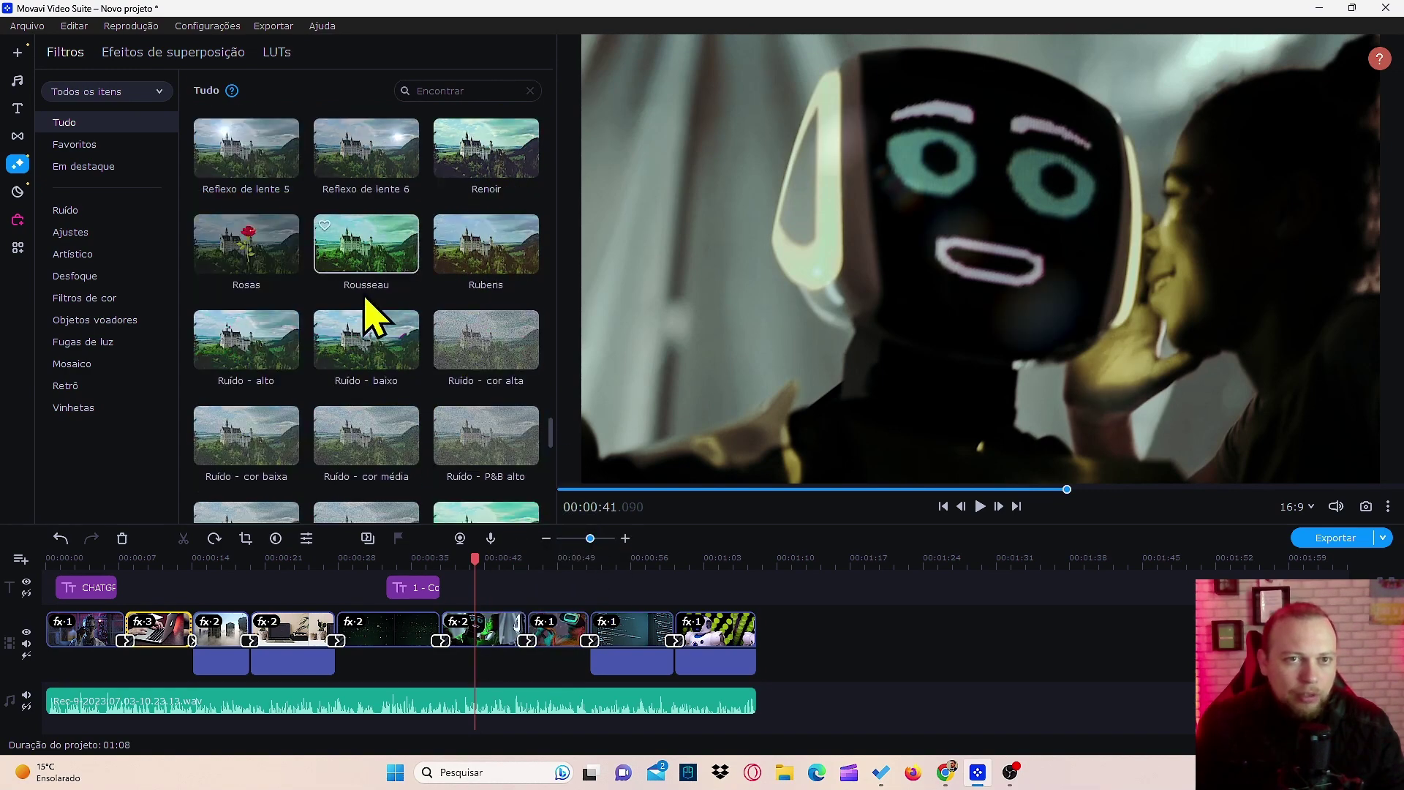
scroll(370, 306, "down", 3)
scroll(377, 293, "up", 2)
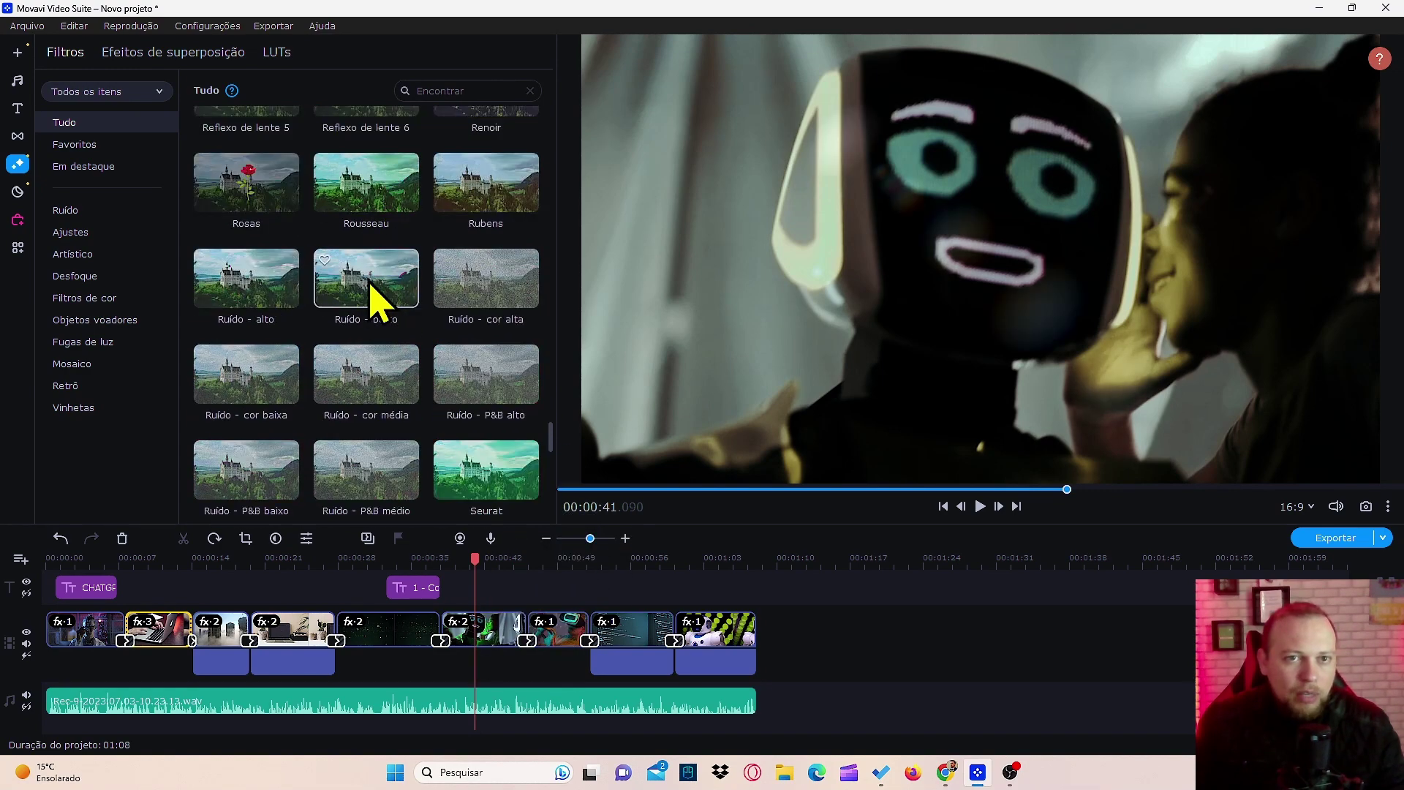
left_click_drag(364, 289, 558, 649)
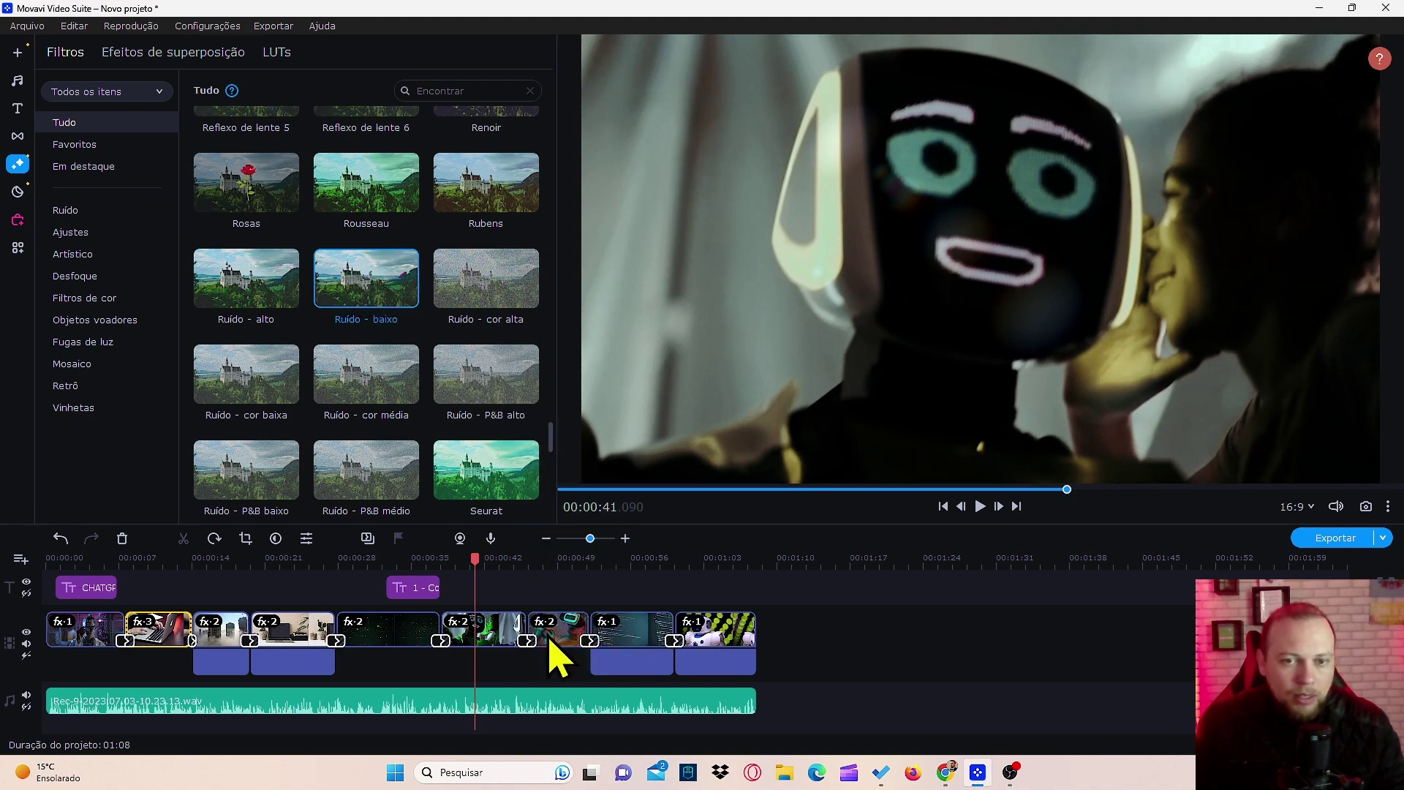
Add the TV de tubo - alto filter to the VR headset clip
scroll(420, 300, "down", 4)
scroll(421, 300, "down", 2)
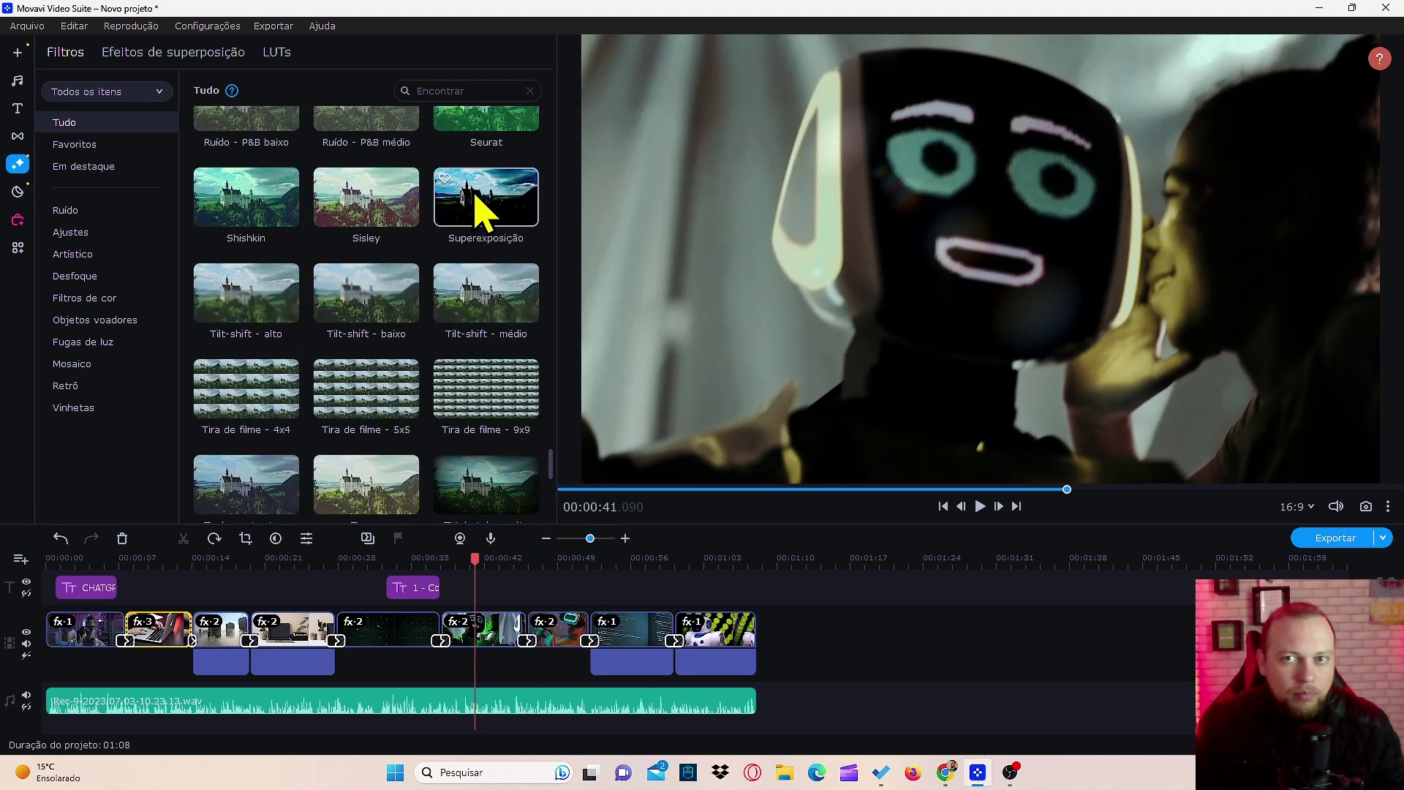
scroll(395, 278, "down", 2)
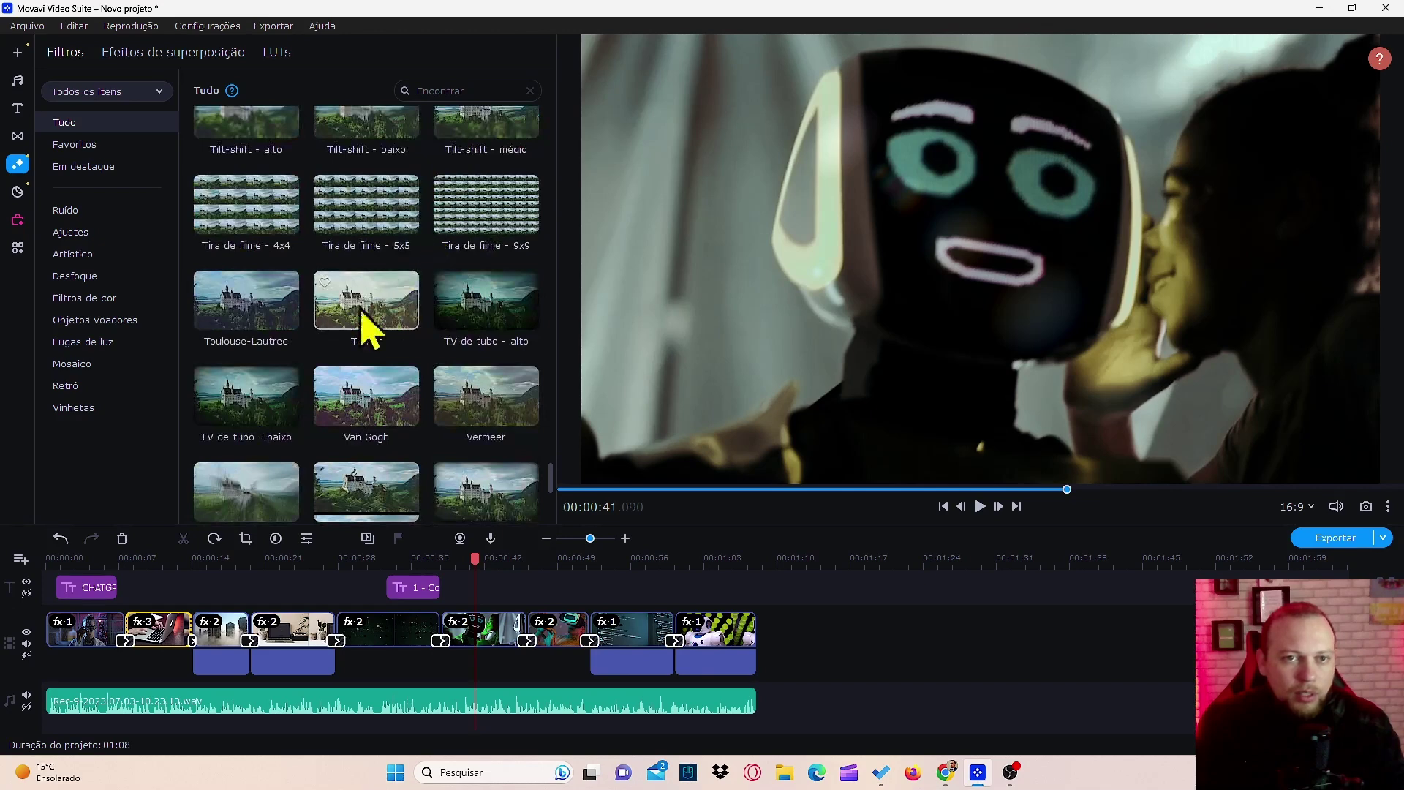
left_click_drag(476, 314, 554, 639)
Go to about 55 seconds and apply the Vinheta 3 filter to the program code clip
left_click(624, 573)
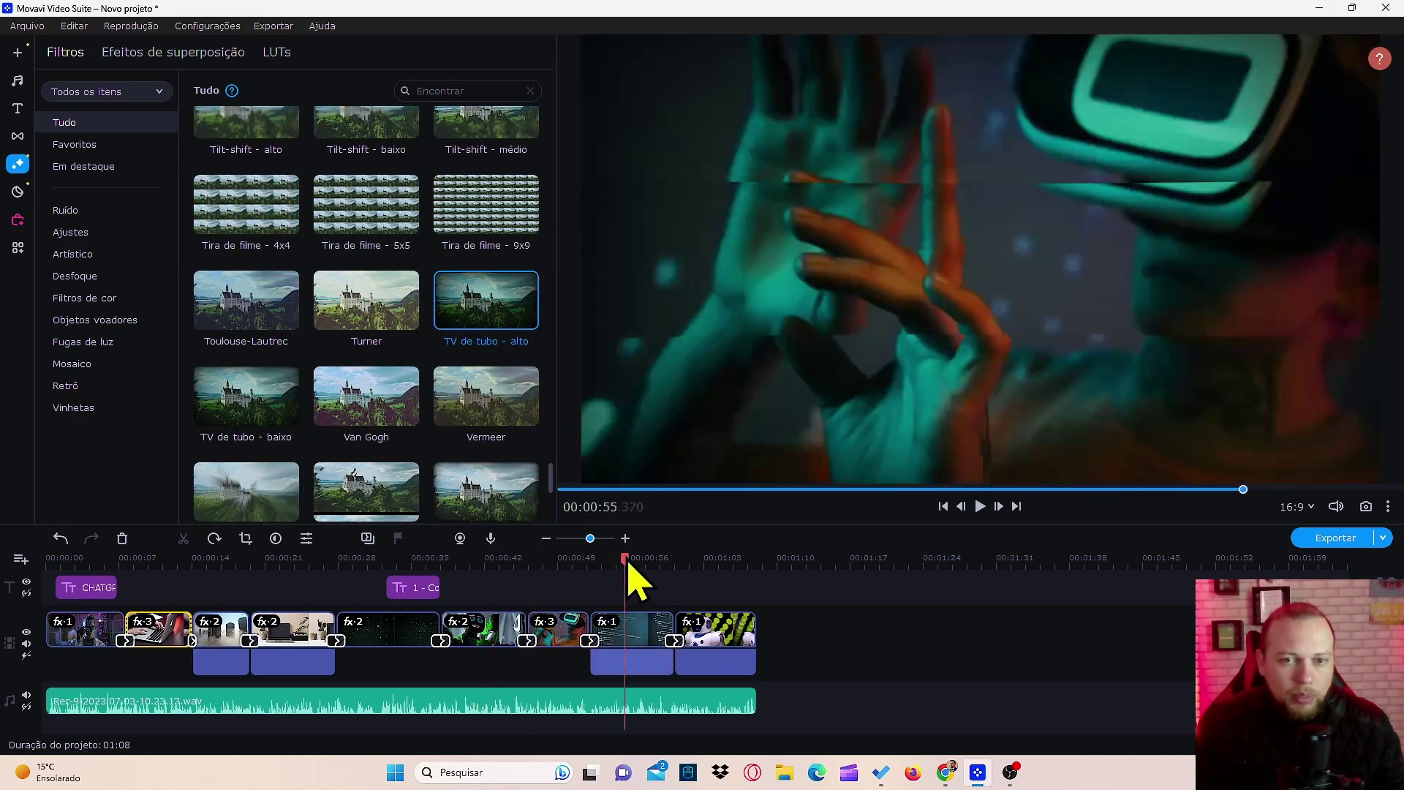
scroll(367, 383, "down", 4)
left_click_drag(367, 277, 658, 644)
Apply the Wood filter to the white robot clip at the end and return the playhead to the project start
scroll(289, 337, "down", 1)
scroll(289, 337, "down", 1)
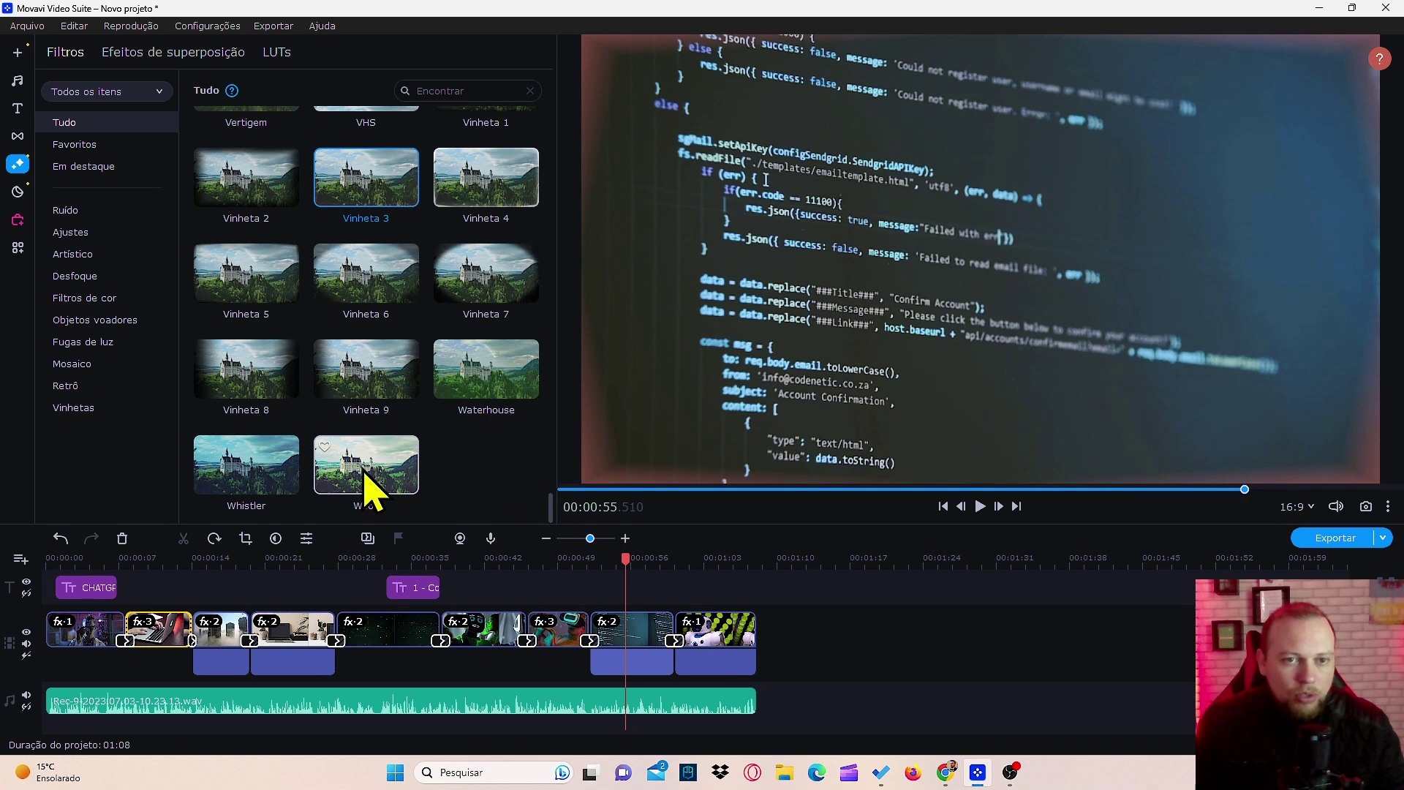
left_click_drag(370, 476, 705, 642)
left_click_drag(625, 558, 27, 553)
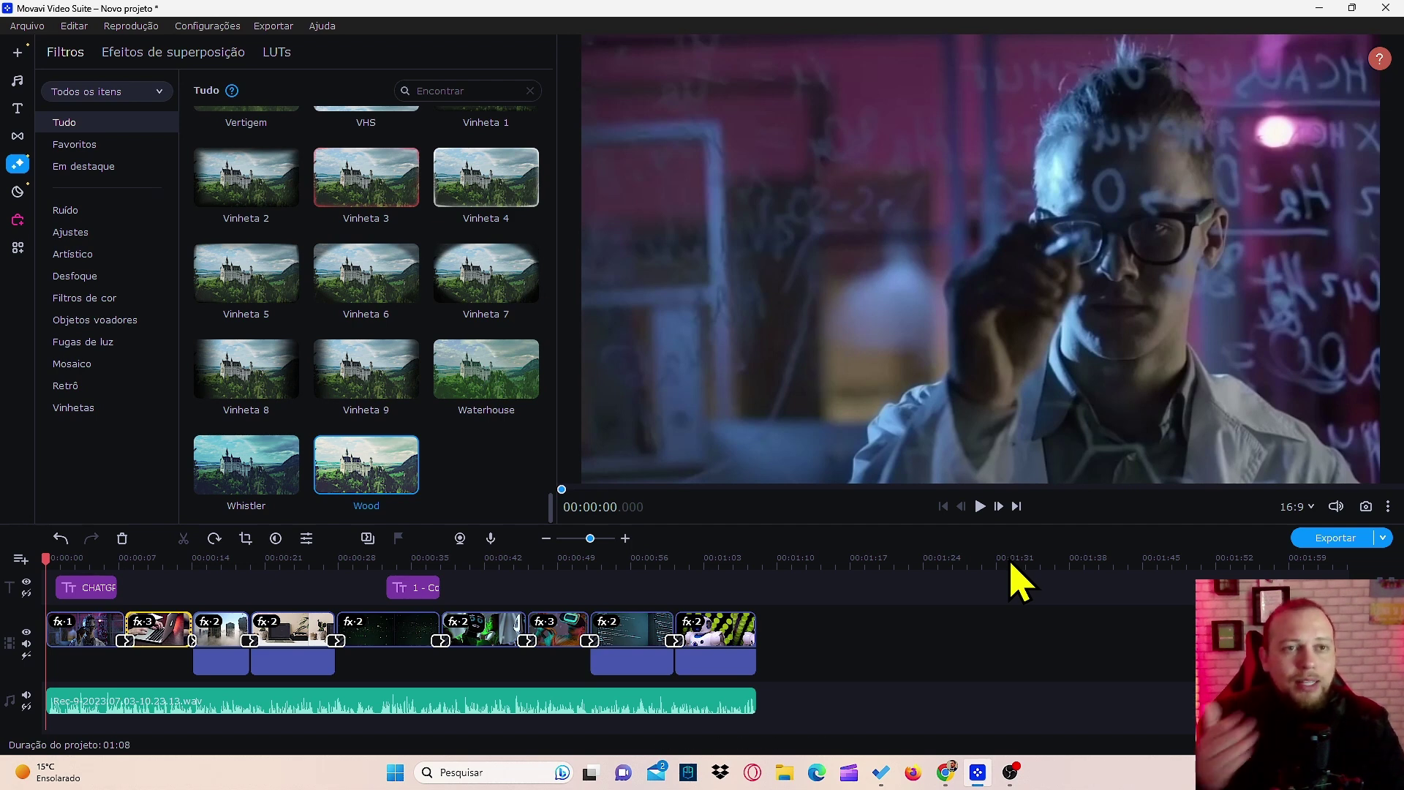
Open the music library and preview Arco-íris na chuva, Atenção, Contatos perigosos, Creme Brulee and Dança feliz
left_click(17, 81)
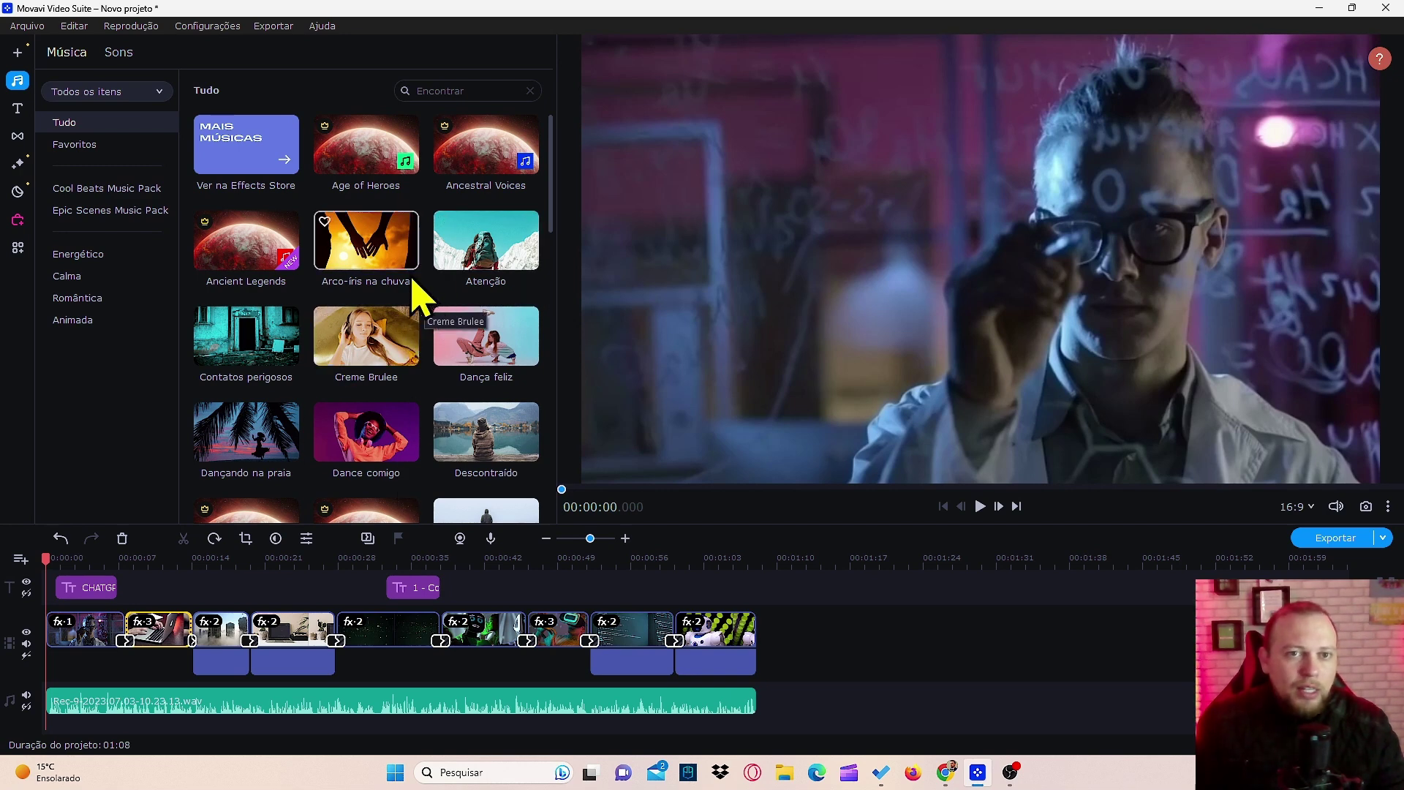
left_click(373, 254)
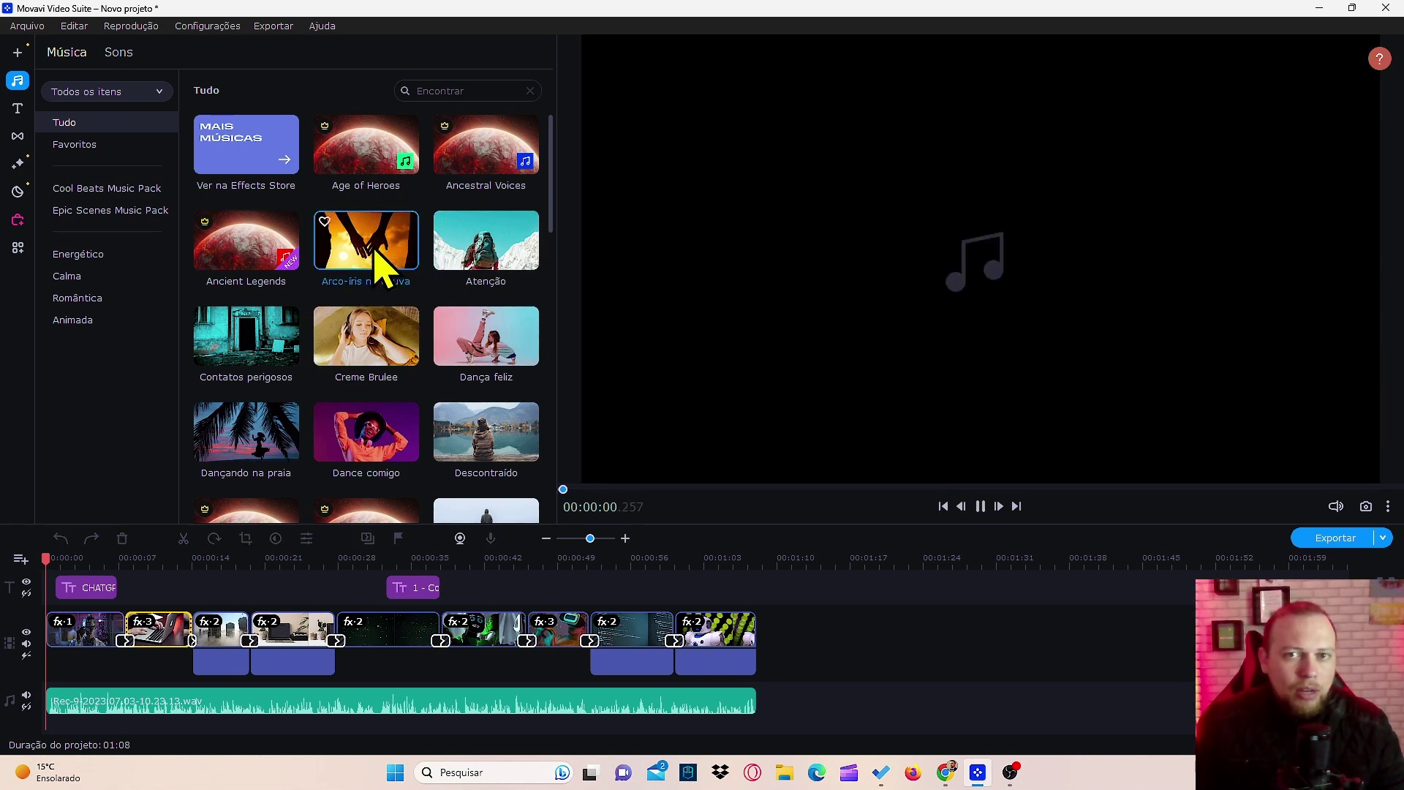
left_click(494, 260)
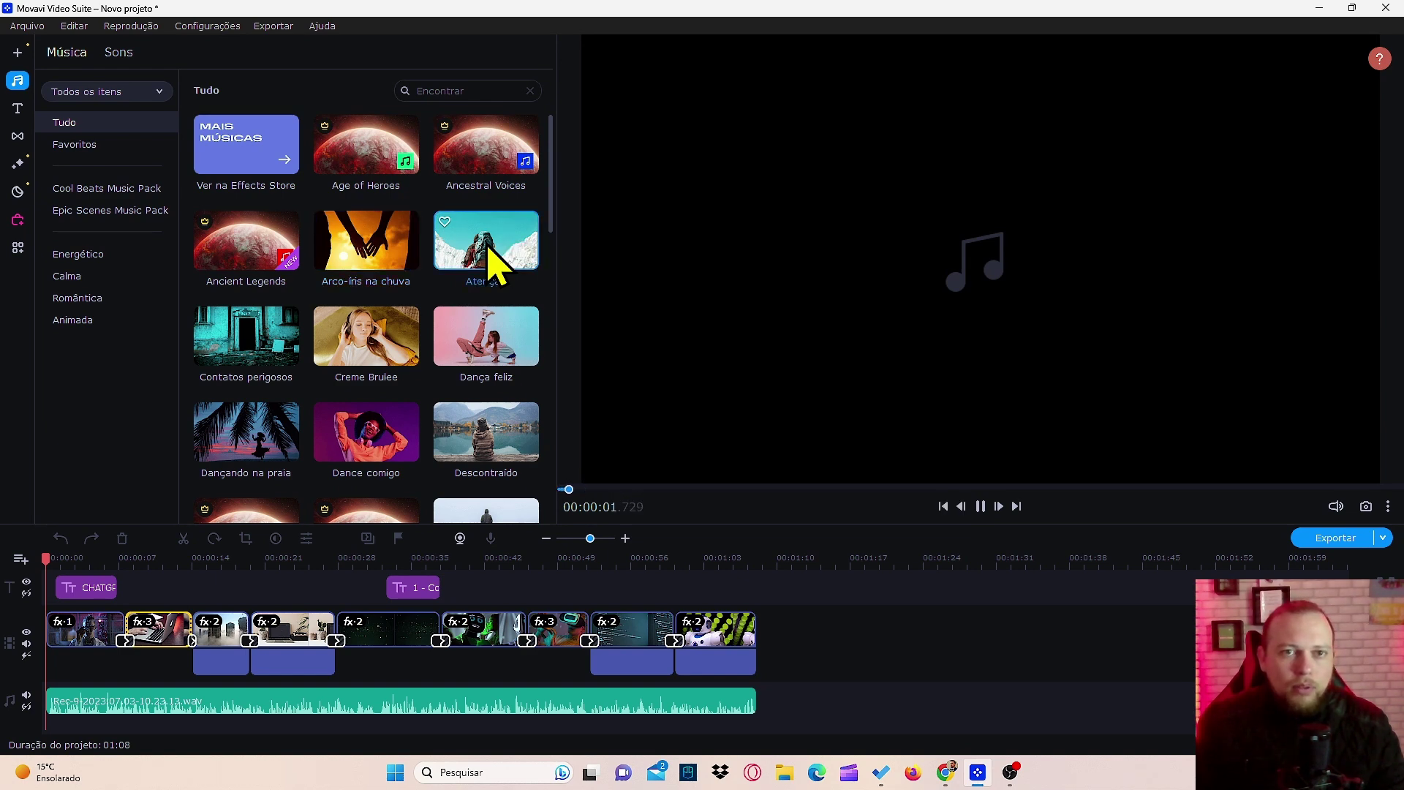
left_click(291, 328)
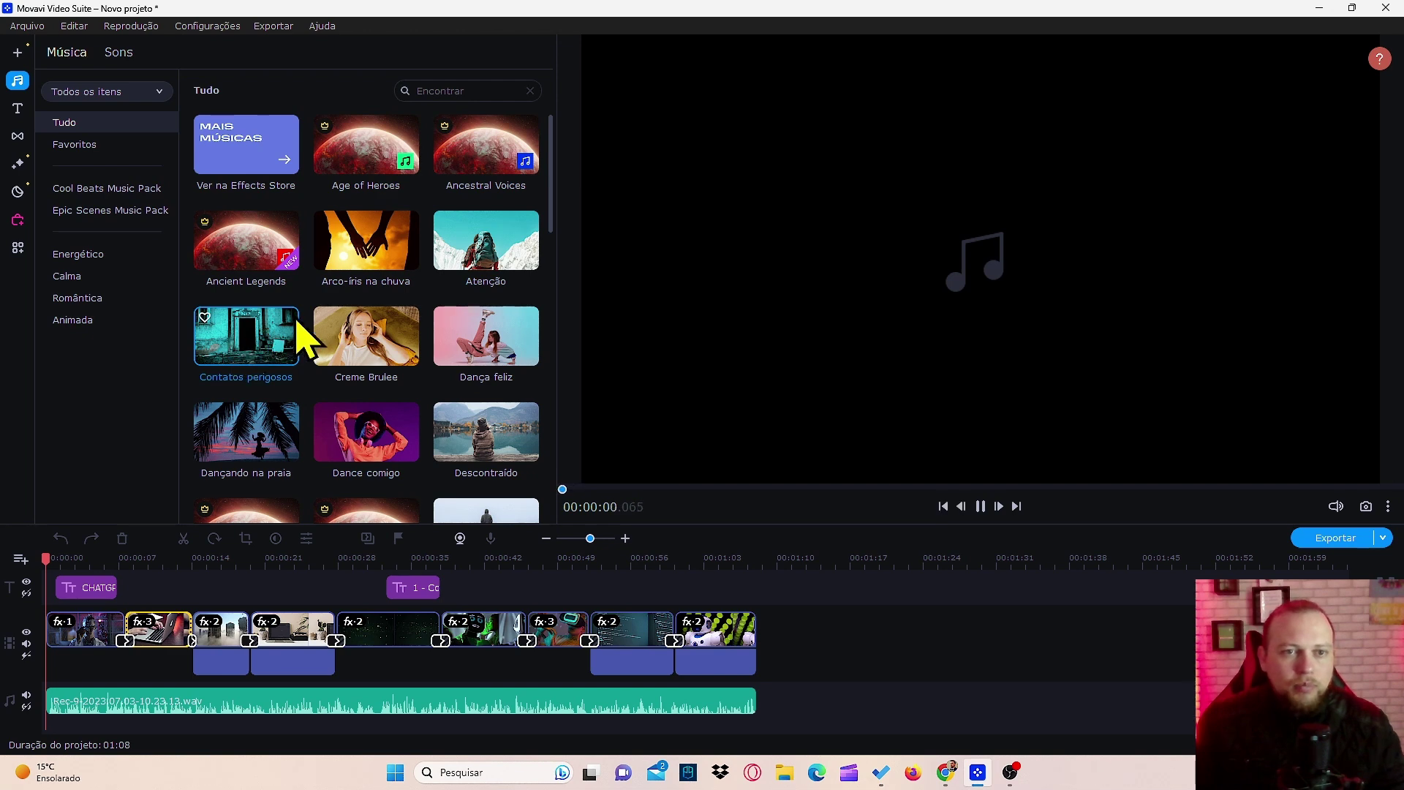
left_click(374, 347)
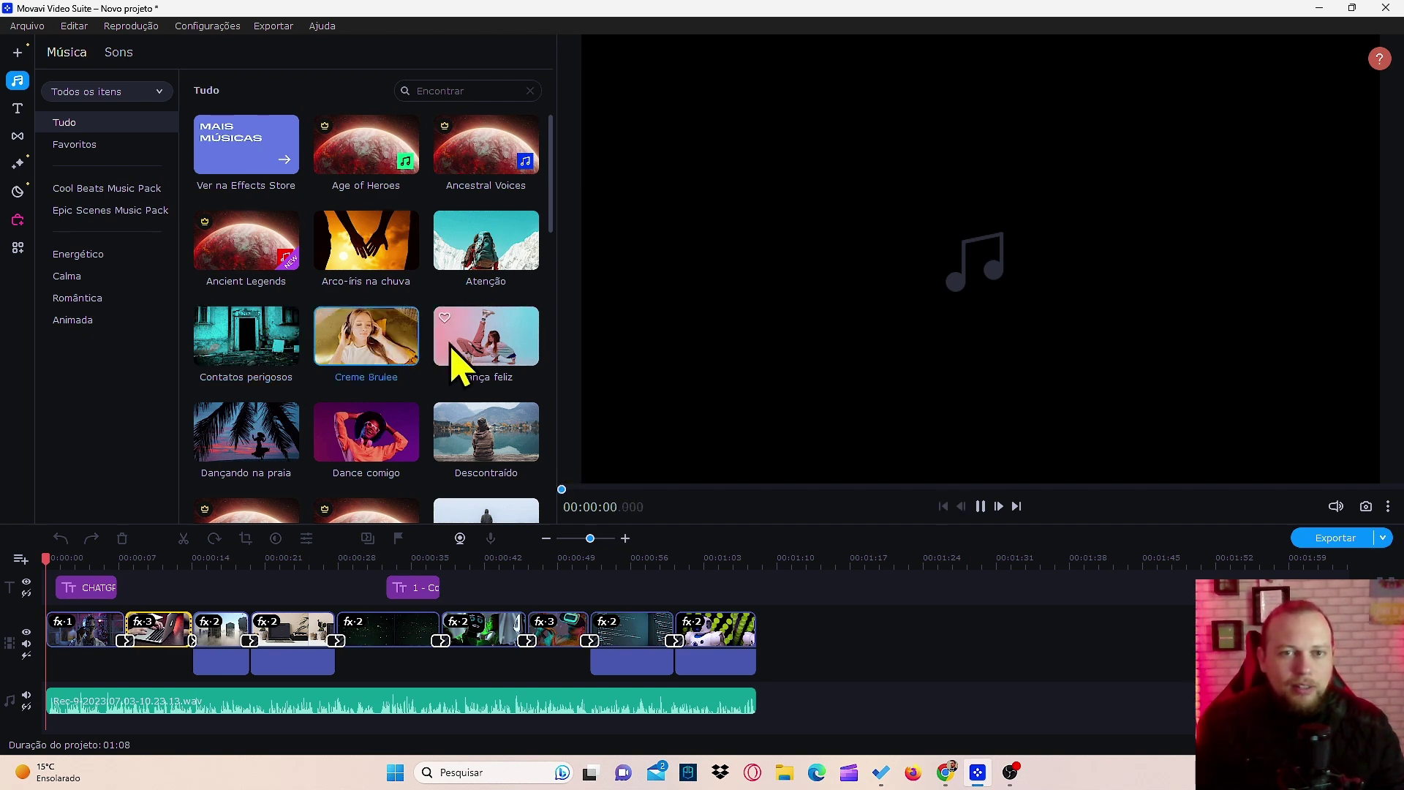
left_click(497, 355)
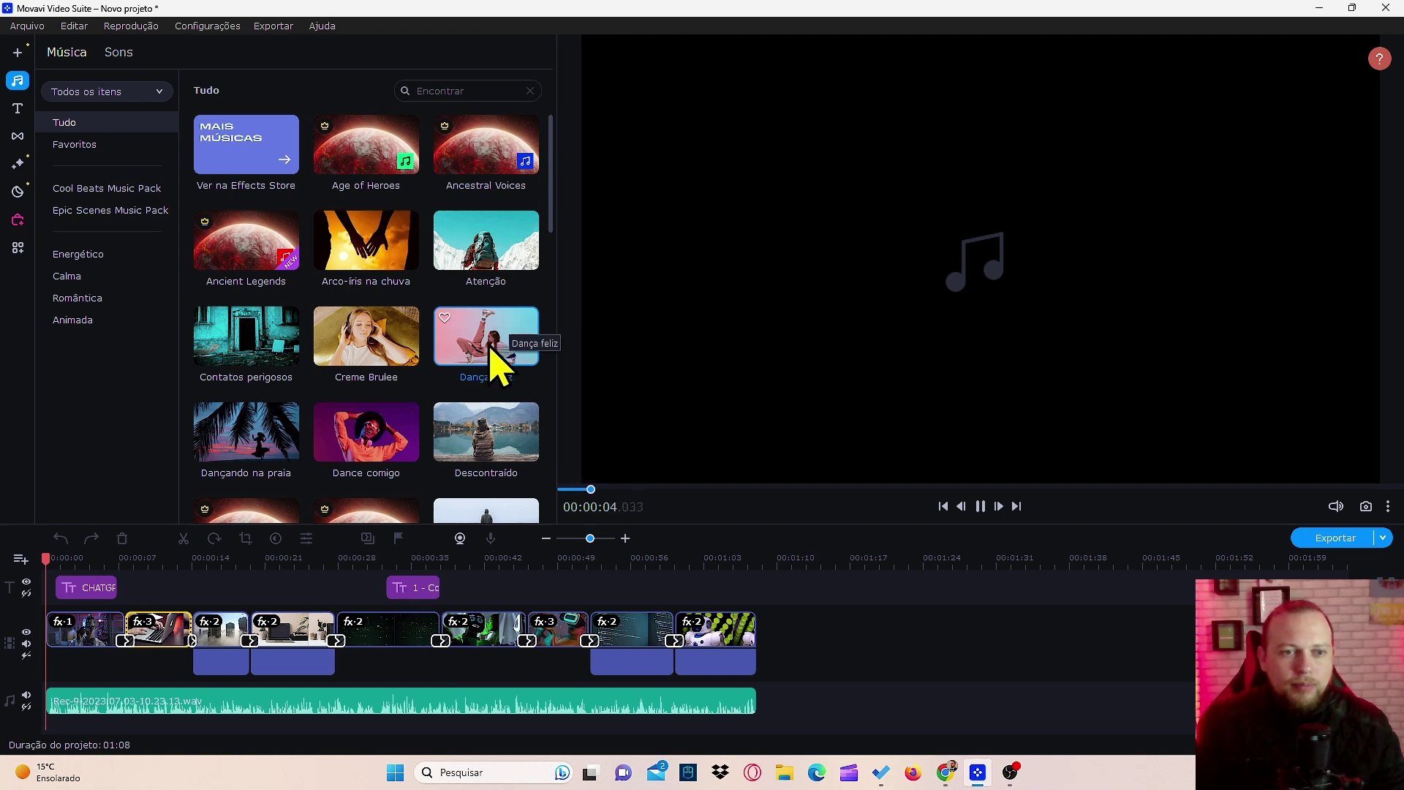
Preview the Descontraído, Dançando na praia and Dance comigo tracks, and stop the playback
left_click(488, 455)
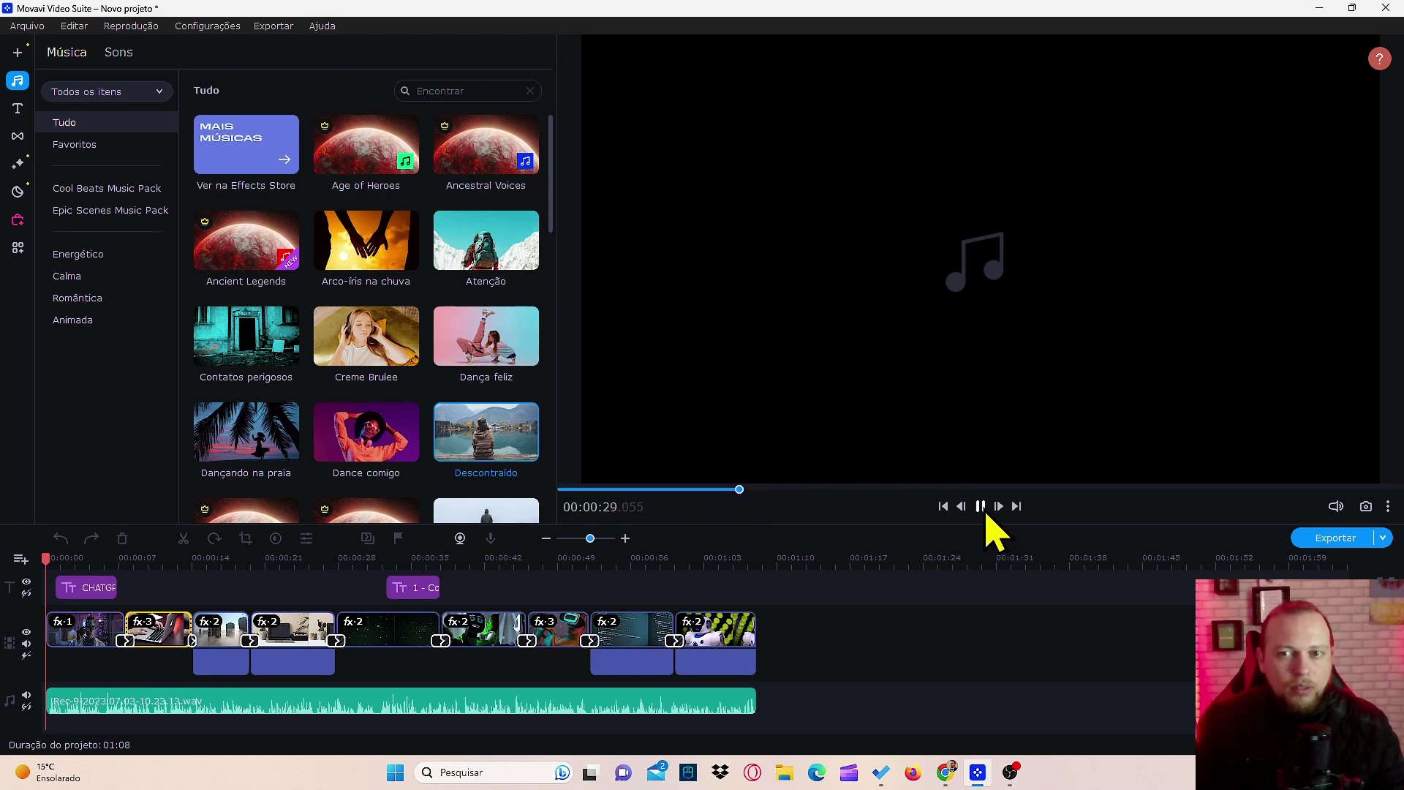
left_click(241, 438)
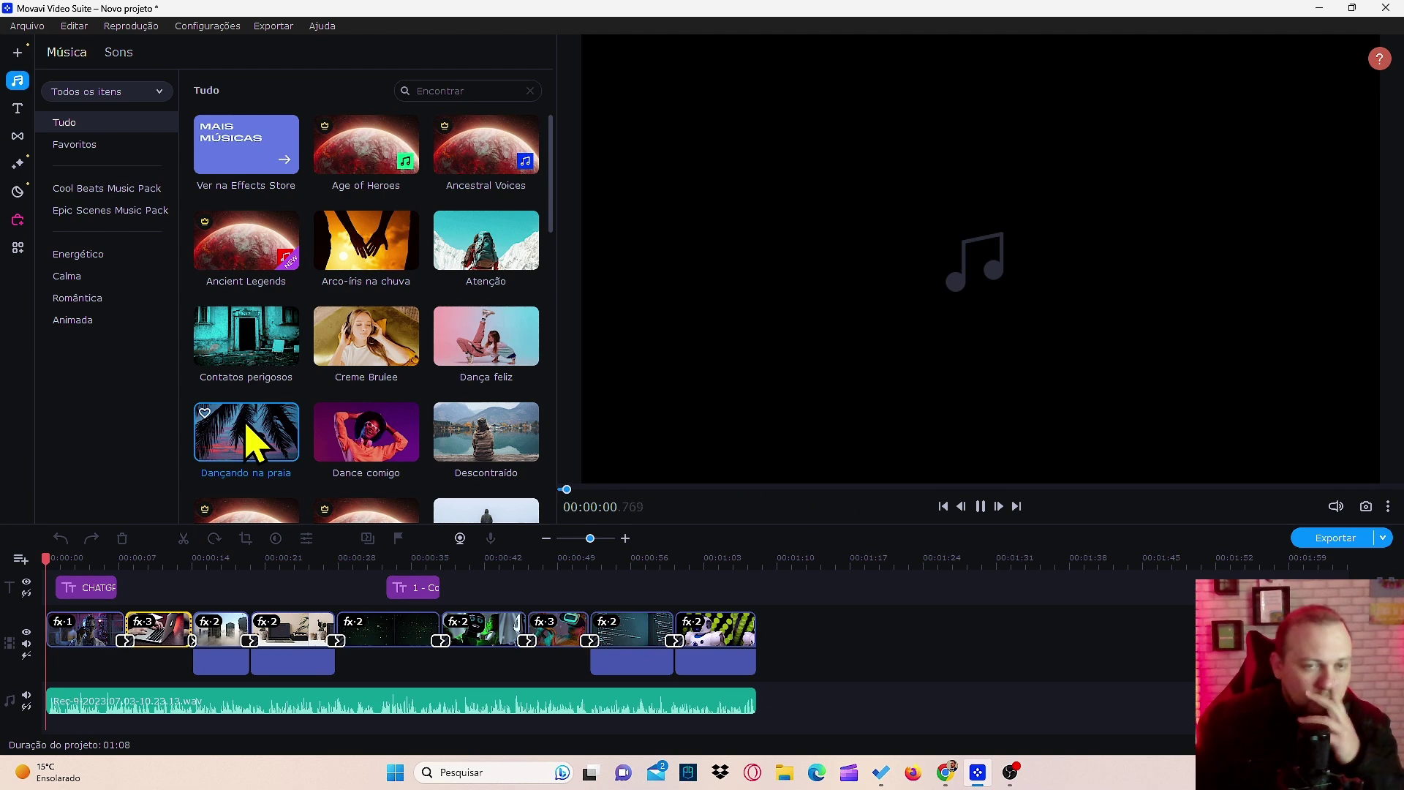
left_click(375, 431)
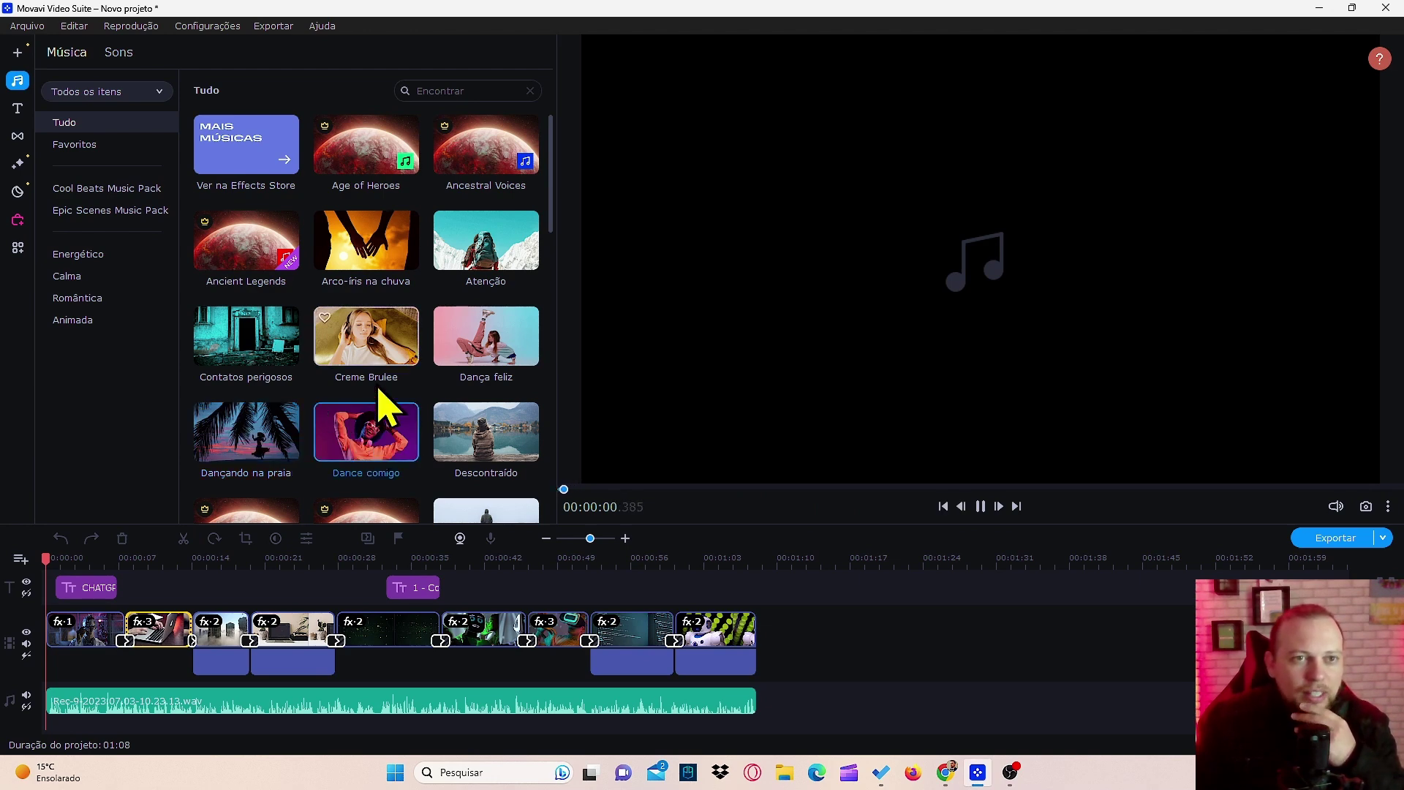
scroll(400, 364, "down", 1)
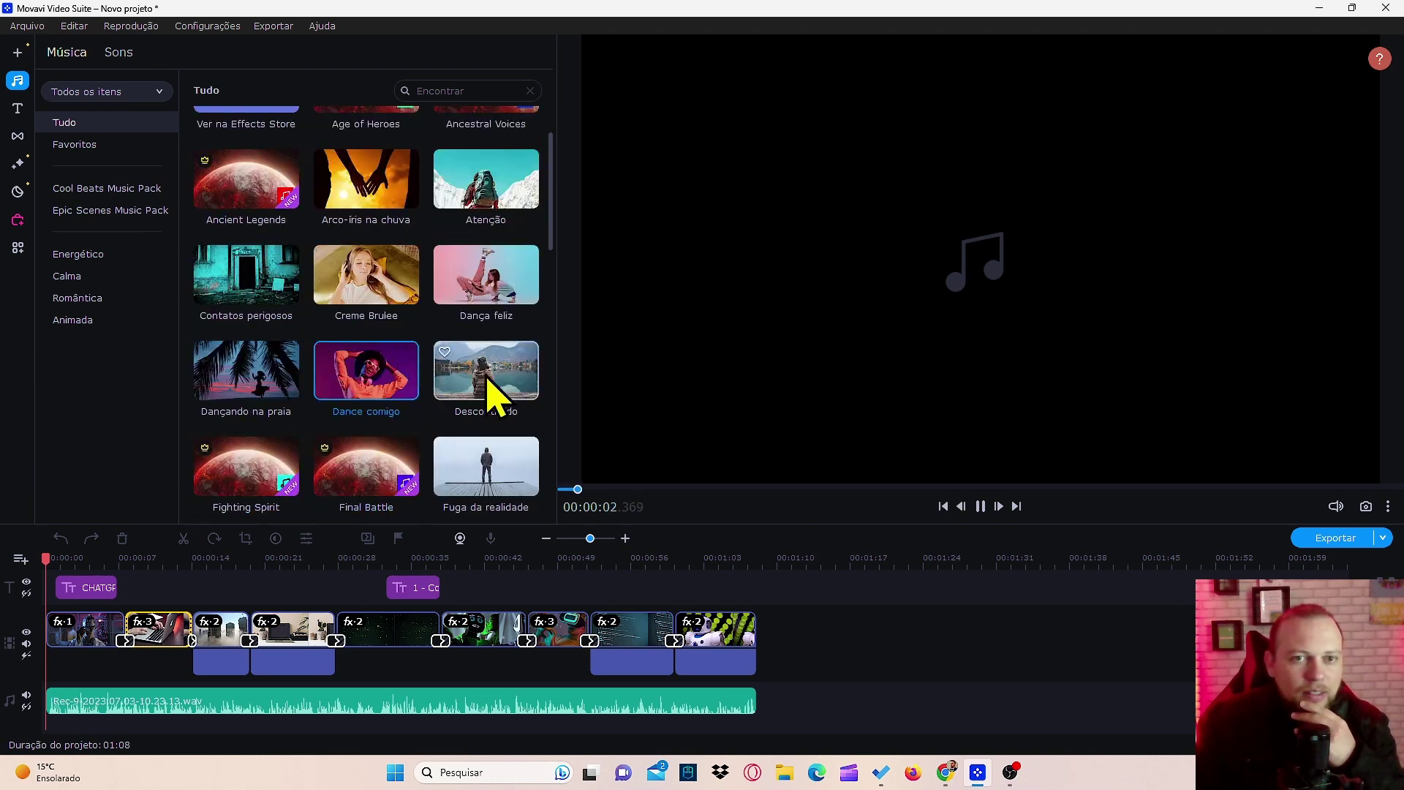
left_click(981, 506)
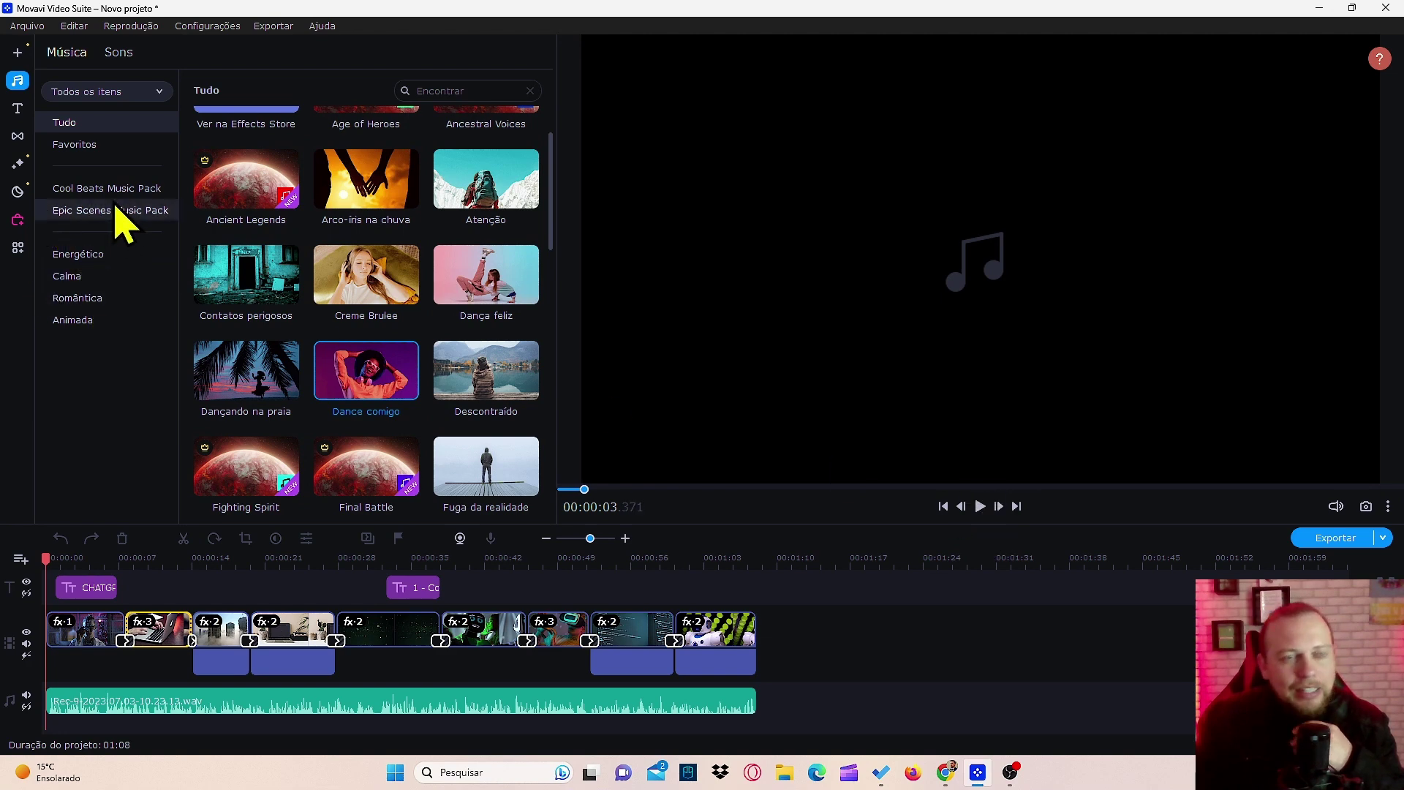
Look through the Energético, Calma, Romântica and Animada music categories
left_click(78, 258)
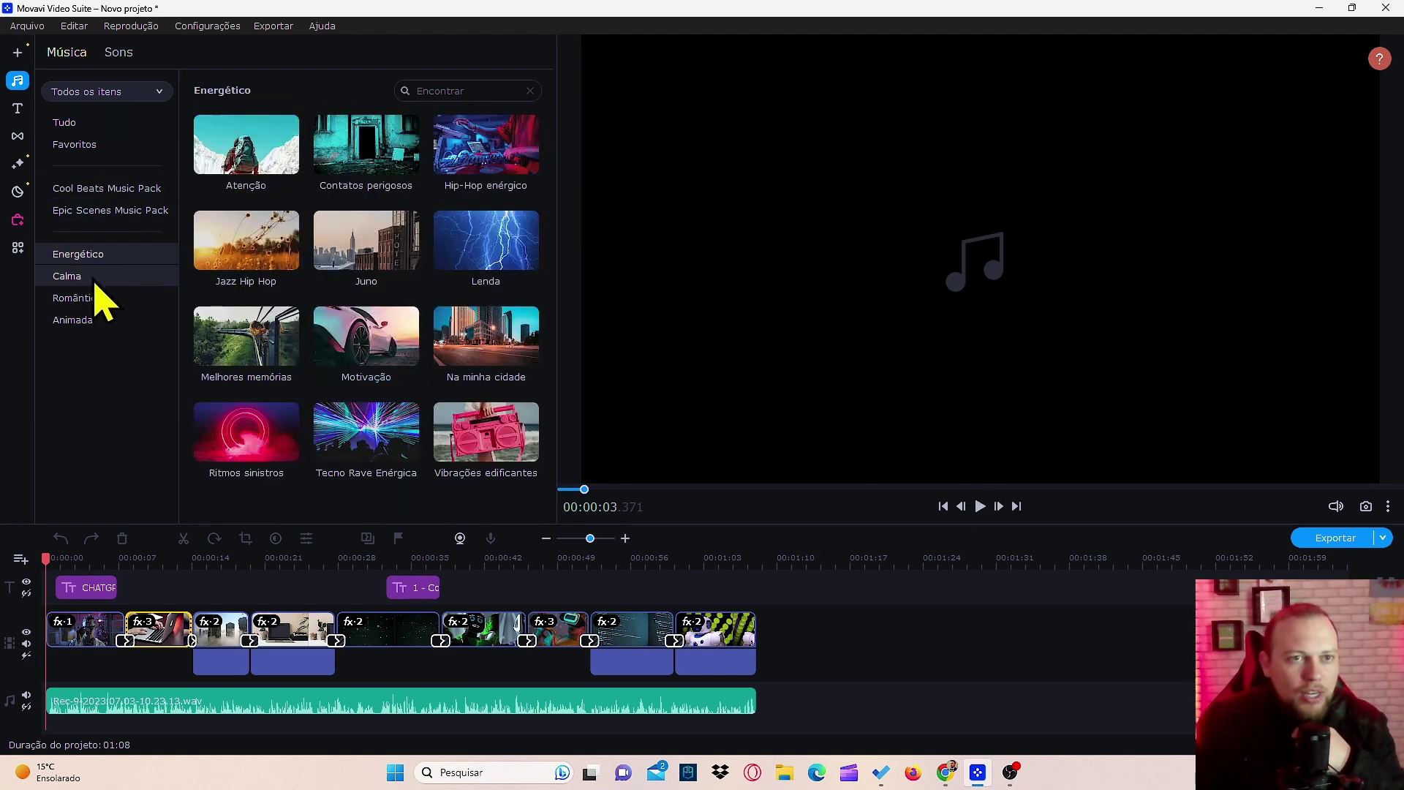
left_click(86, 278)
left_click(90, 301)
left_click(91, 318)
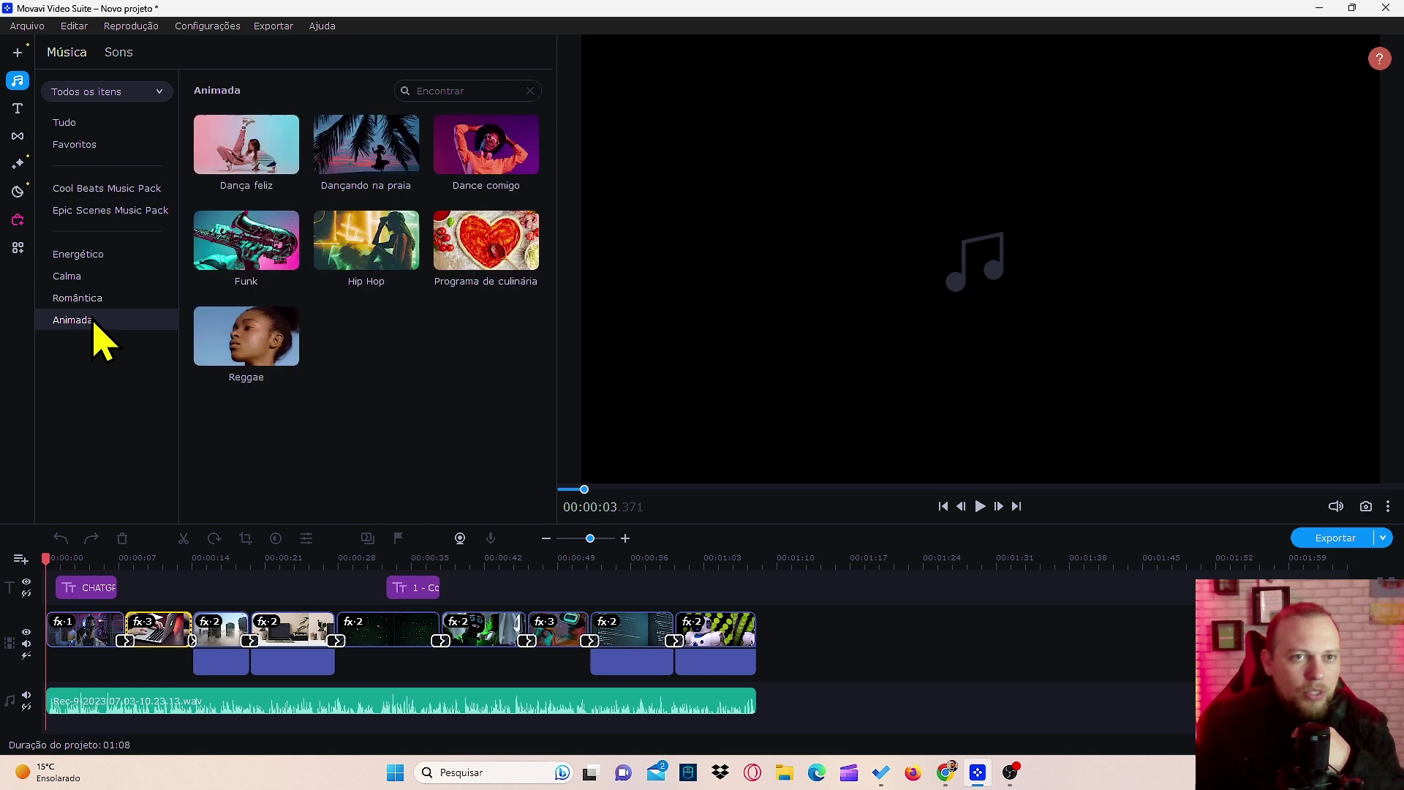
Preview Motivação and Jazz Hip Hop from the Energético category, skipping Jazz Hip Hop ahead to about 33 seconds
left_click(82, 257)
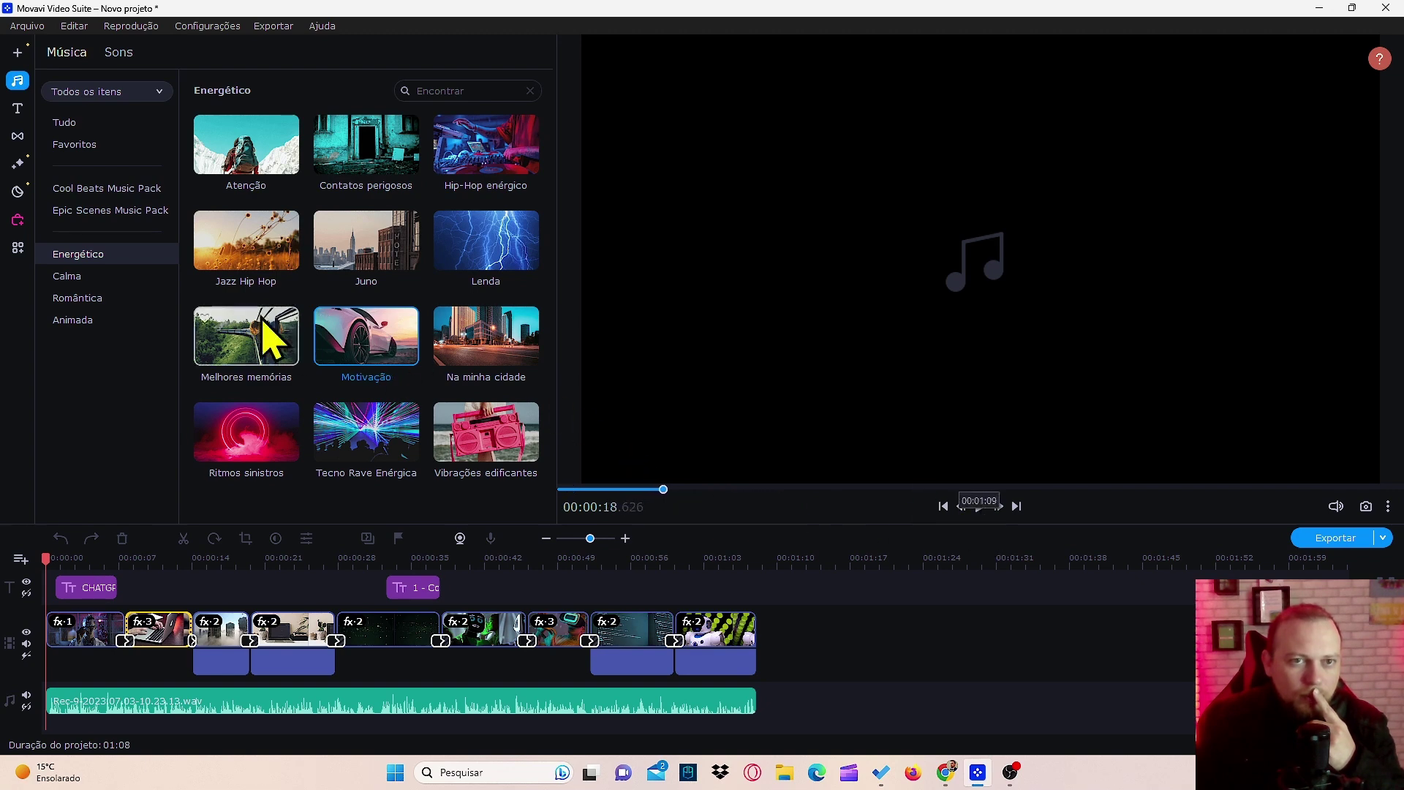
left_click(256, 251)
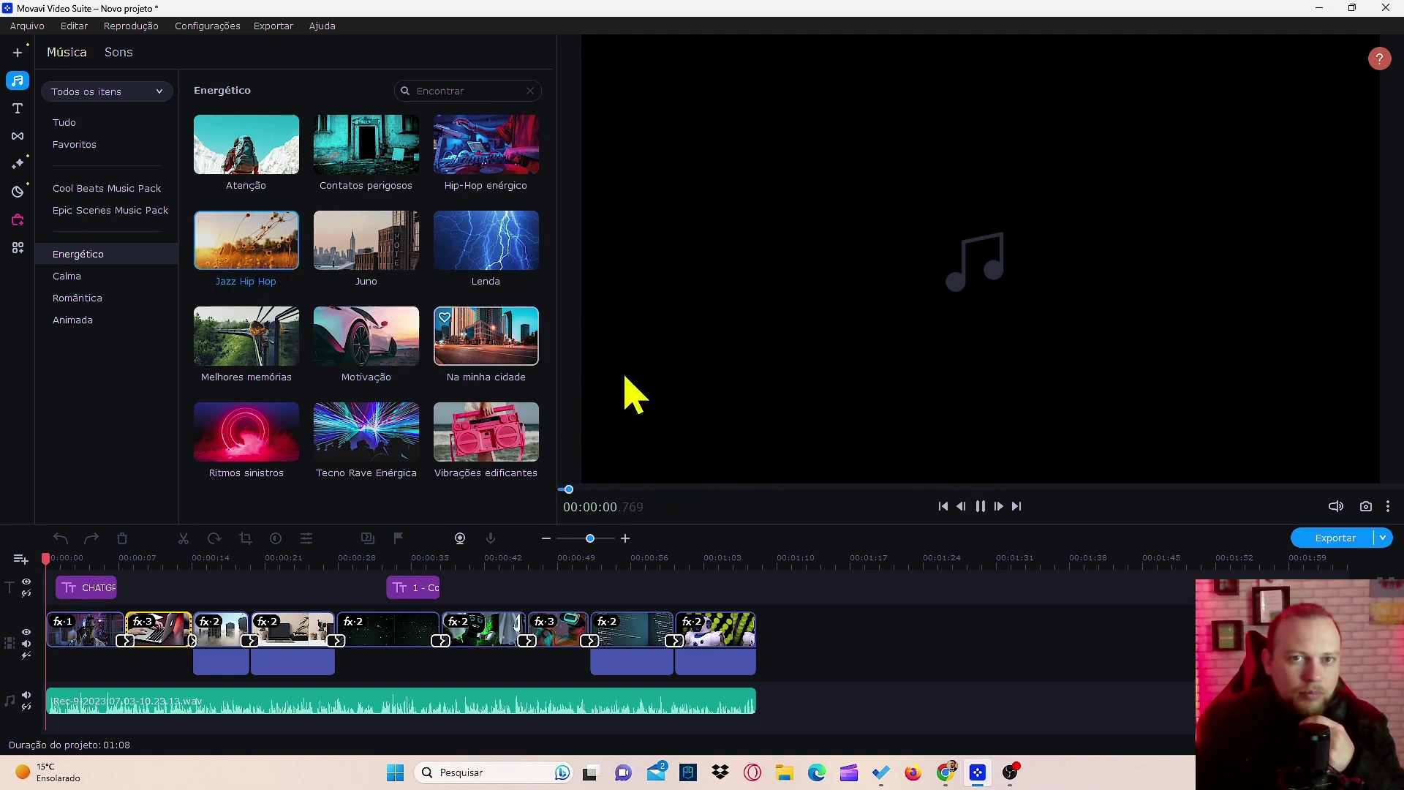
left_click(872, 490)
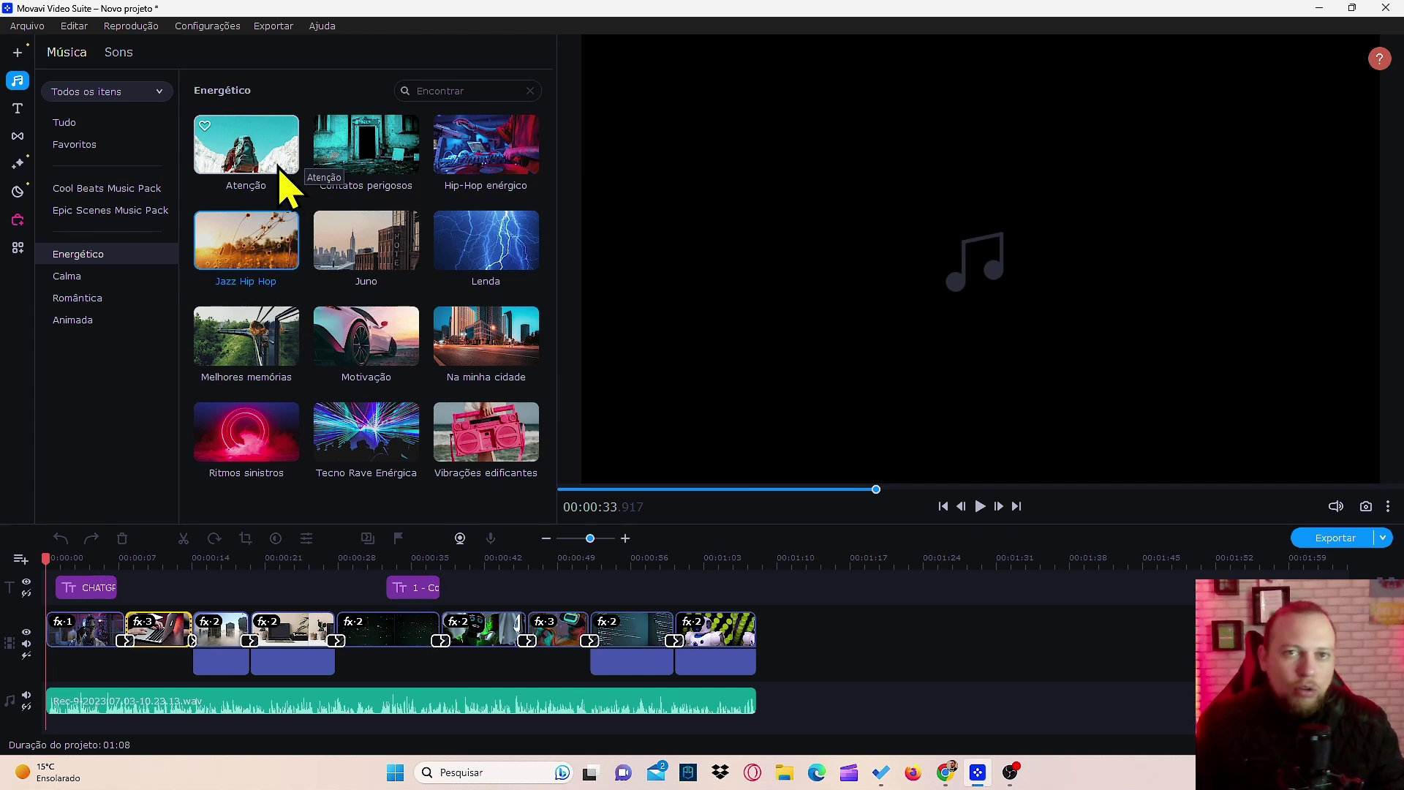
Preview Na minha cidade from Energético and Fuga da realidade from Calma, skipping ahead to about 46 and 37 seconds respectively
left_click(484, 173)
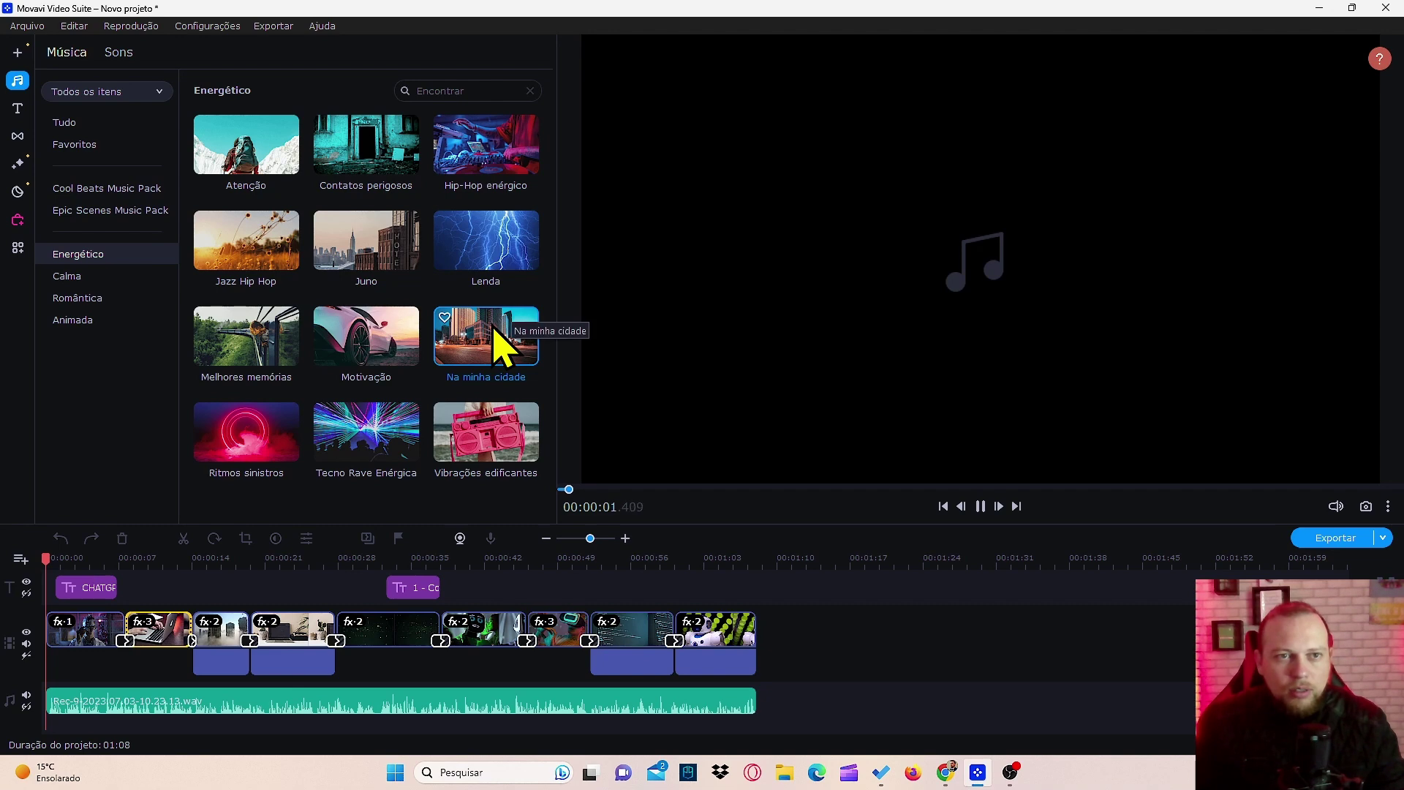
left_click(795, 489)
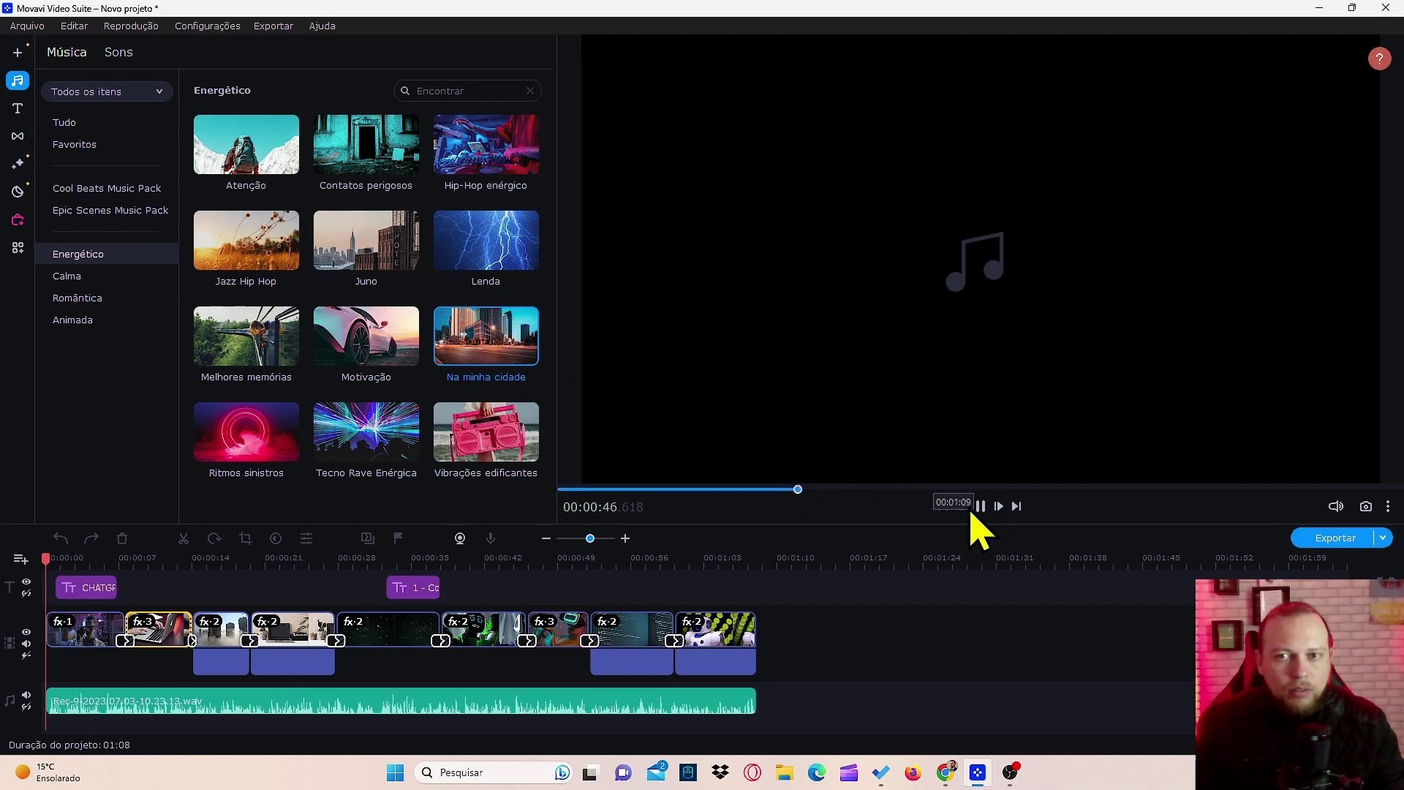
left_click(85, 279)
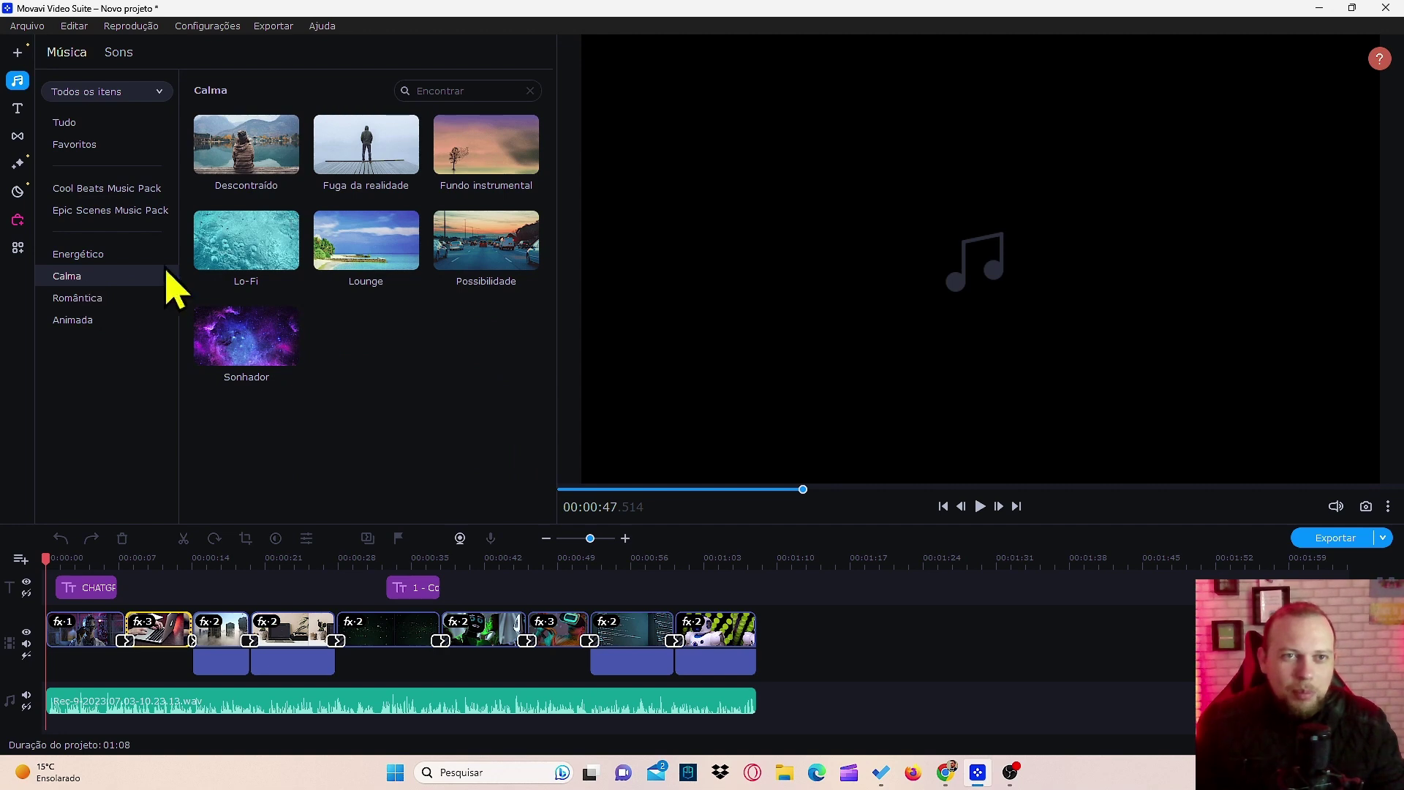
left_click(348, 144)
left_click(981, 508)
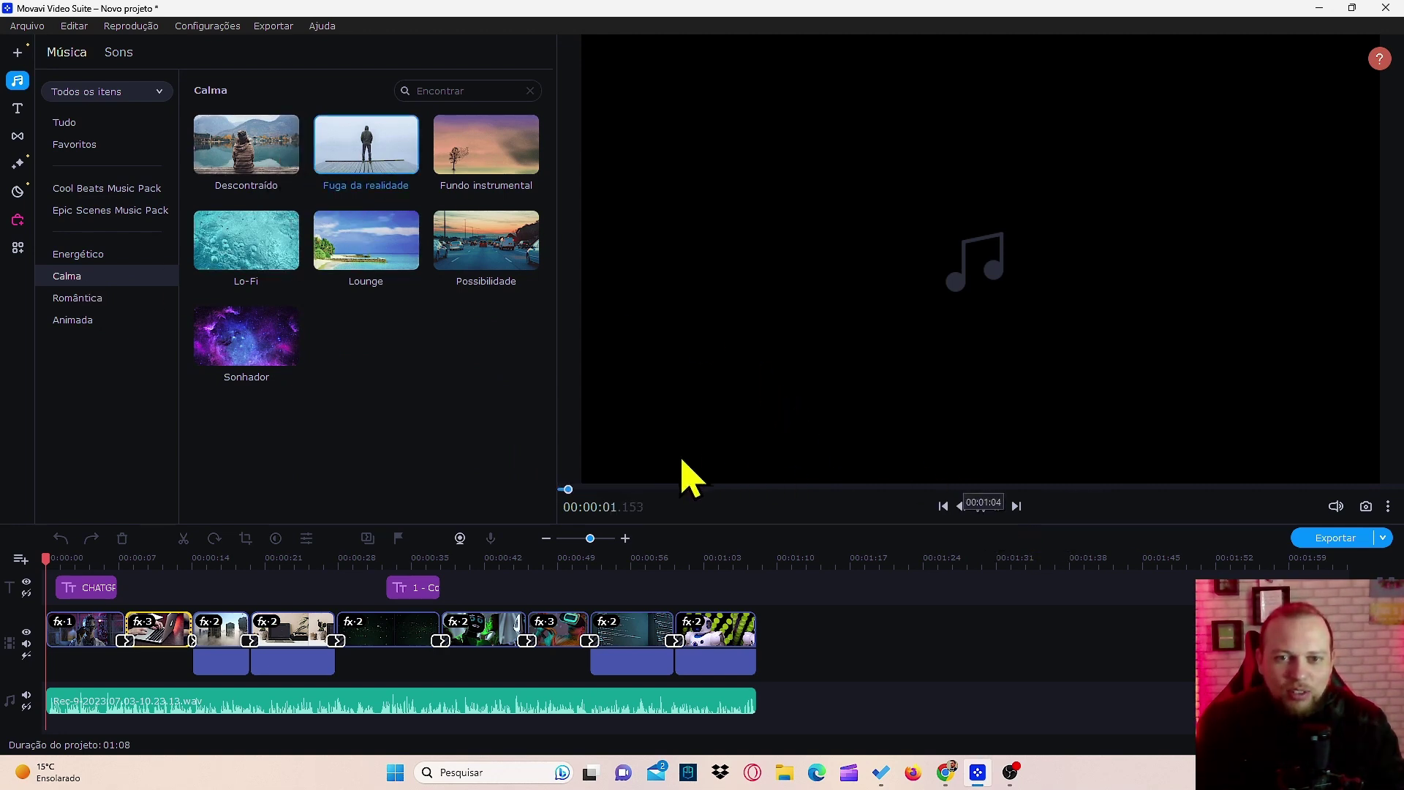
left_click(784, 490)
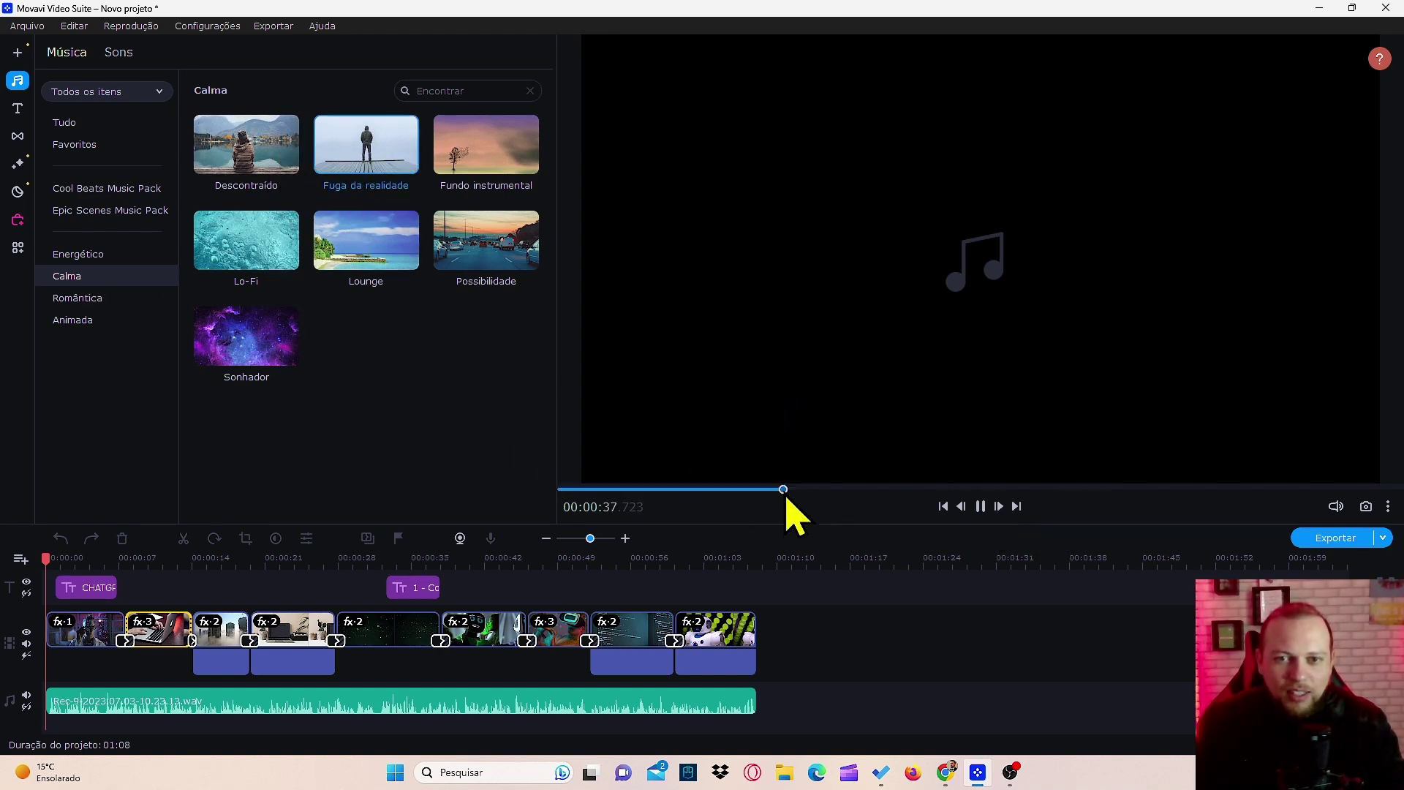
left_click(981, 507)
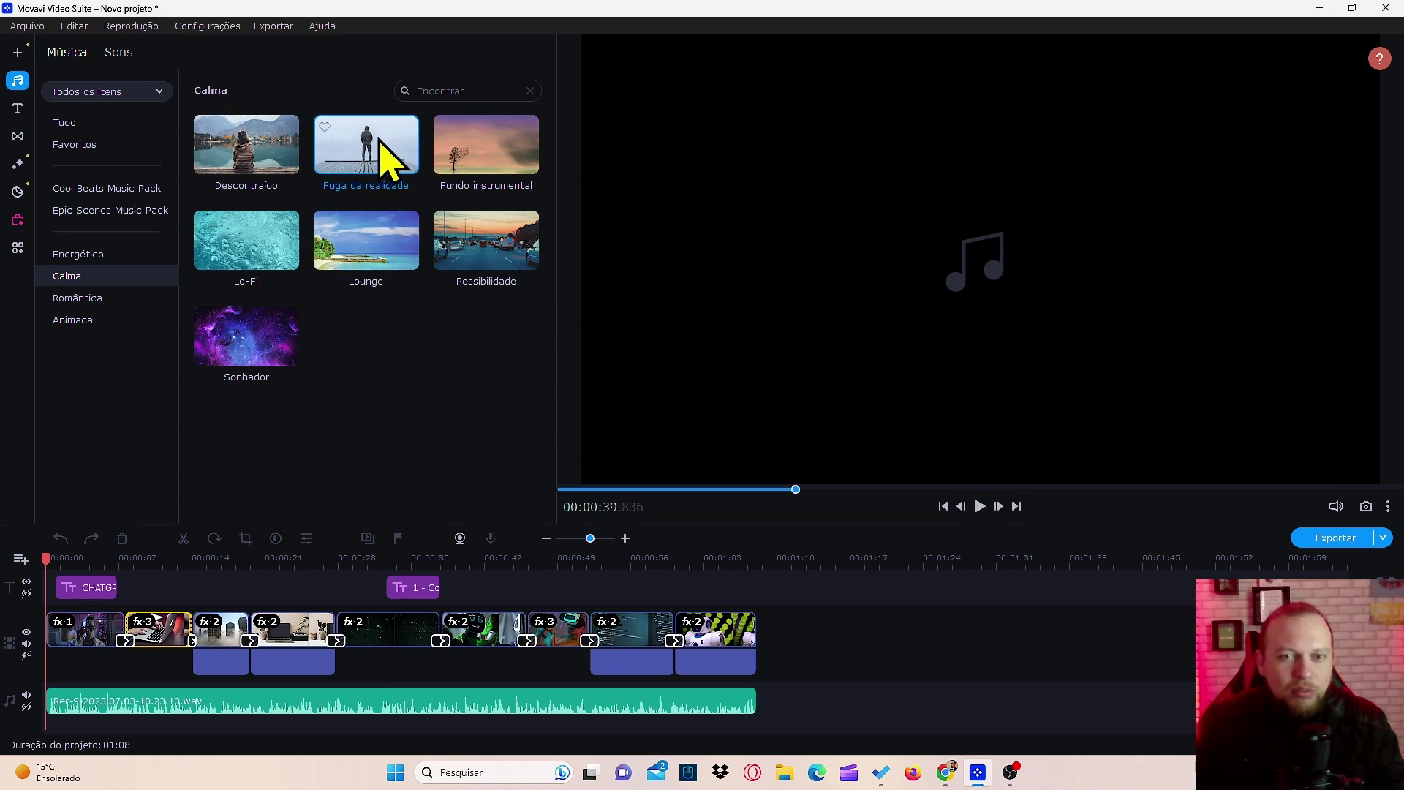
Add Fuga da realidade at the start of the audio timeline and cut it to end with the last video clip
left_click_drag(380, 142, 53, 745)
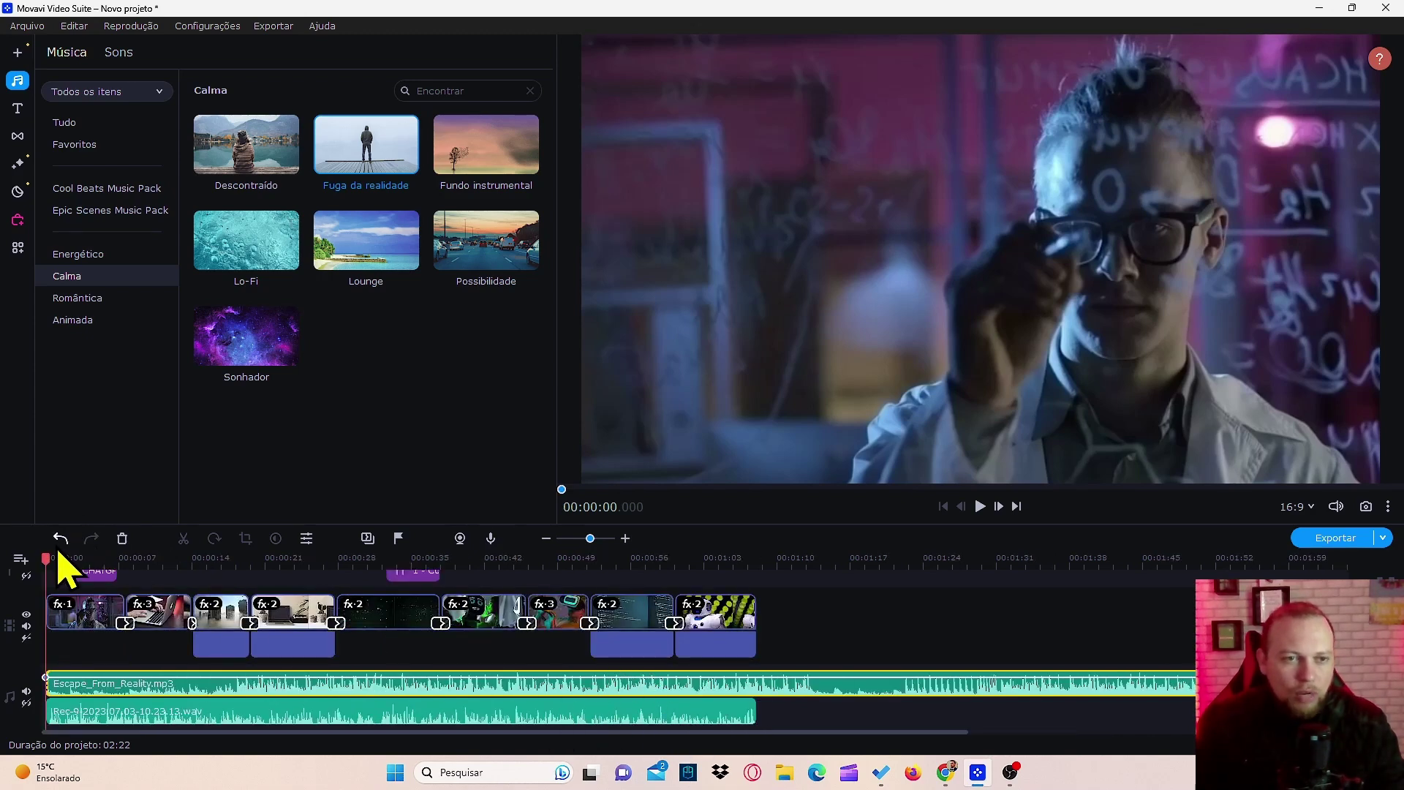
left_click_drag(46, 560, 53, 560)
left_click(786, 596)
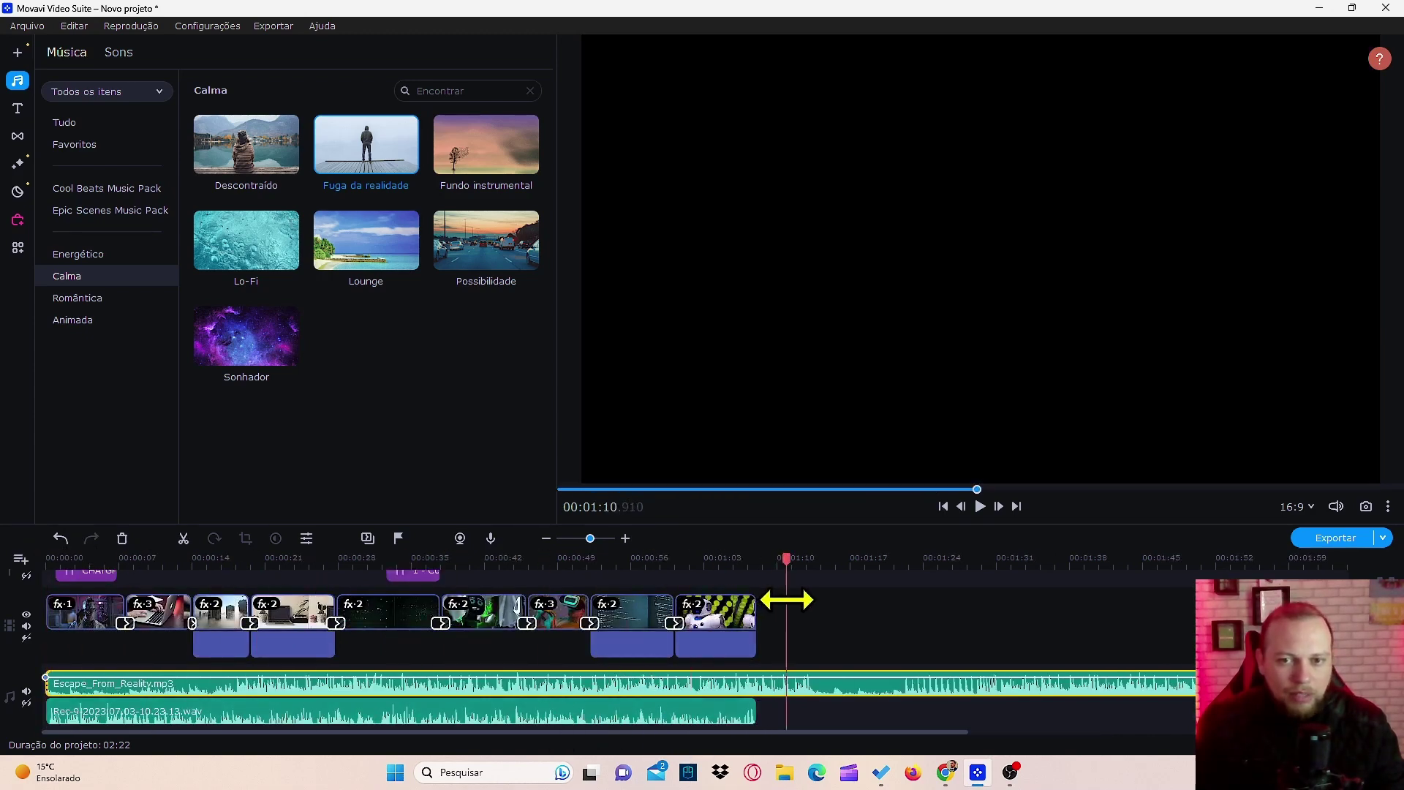
left_click(183, 538)
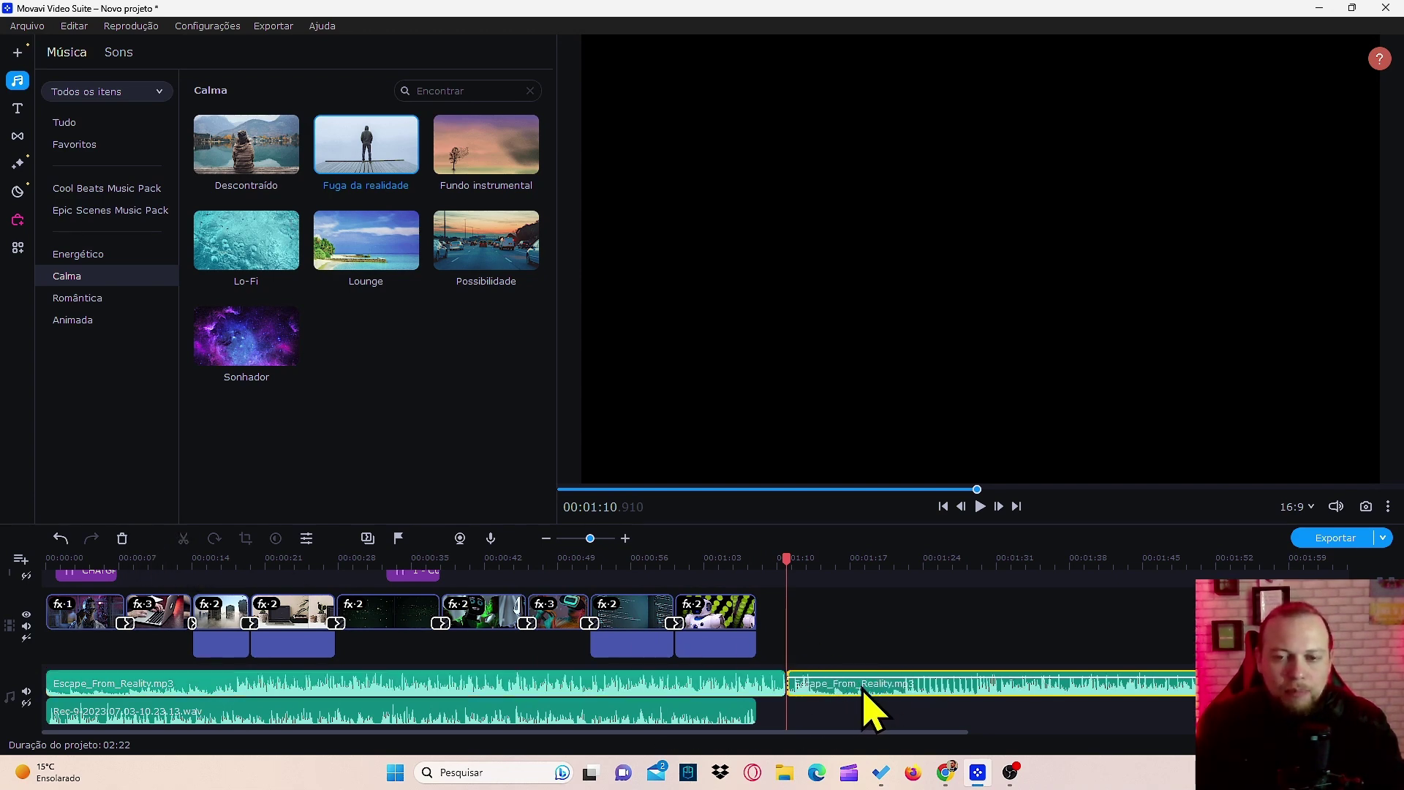
right_click(865, 693)
left_click(905, 621)
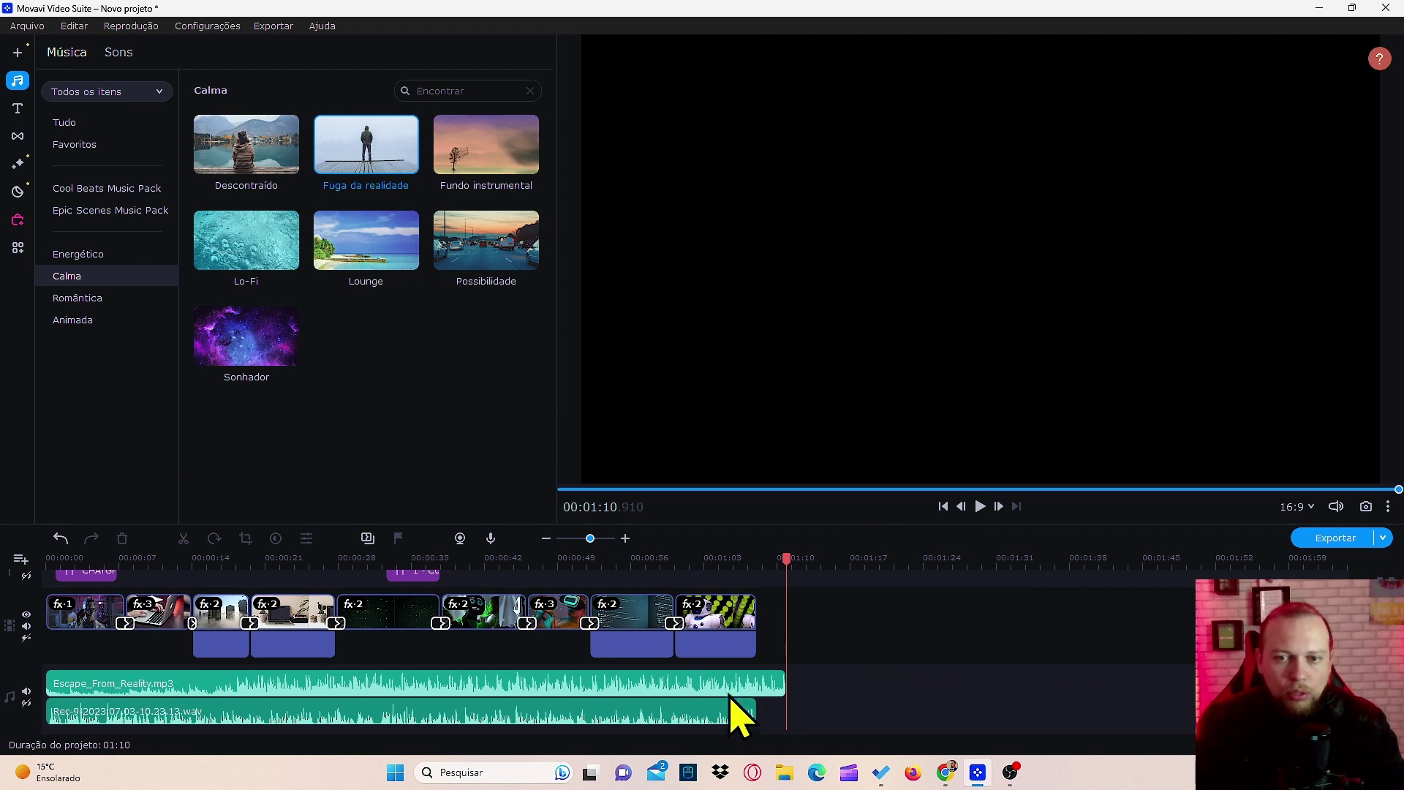
left_click_drag(783, 685, 738, 706)
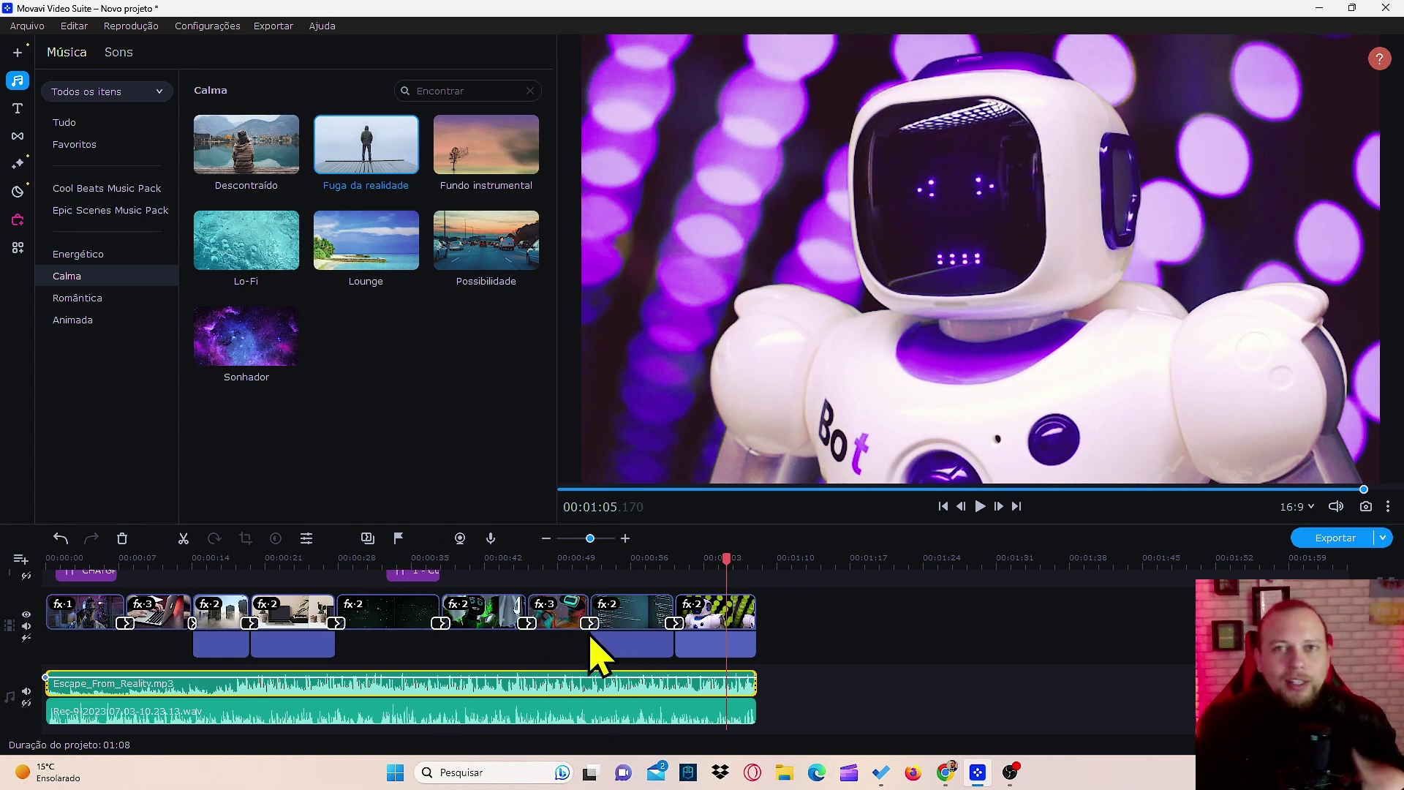
Set the background music clip's volume to 20% and its fade-out to 1.00 second
left_click(566, 709)
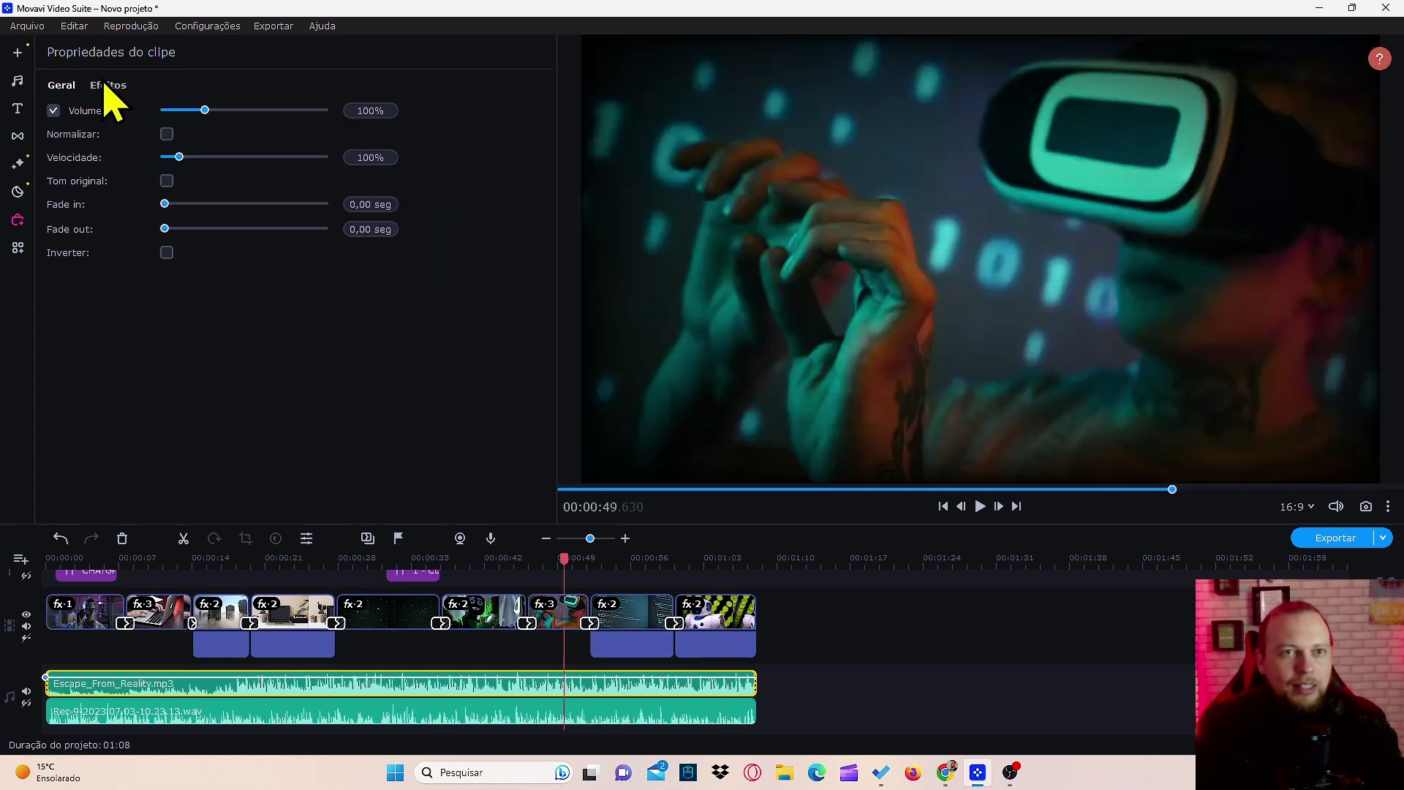
left_click_drag(206, 114, 188, 131)
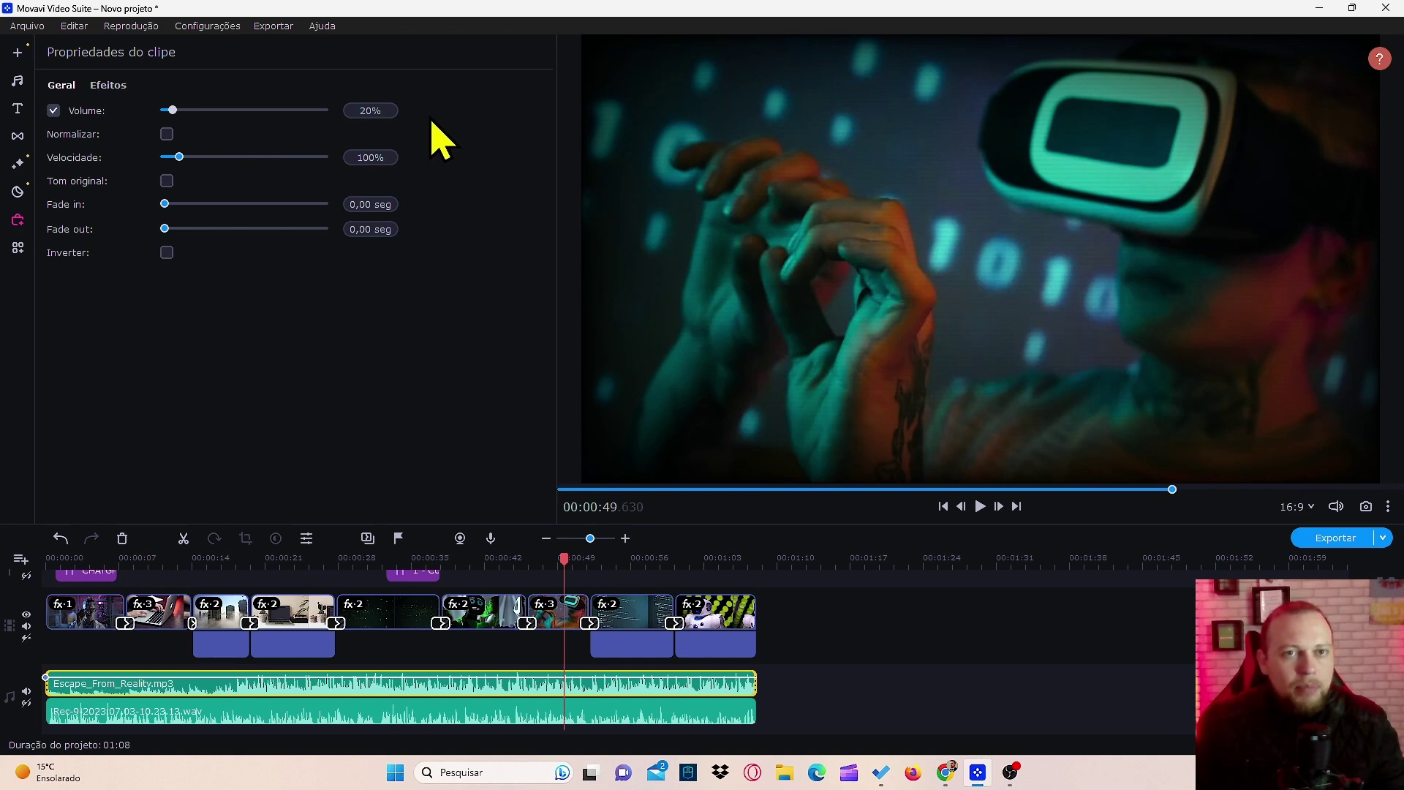
left_click(179, 237)
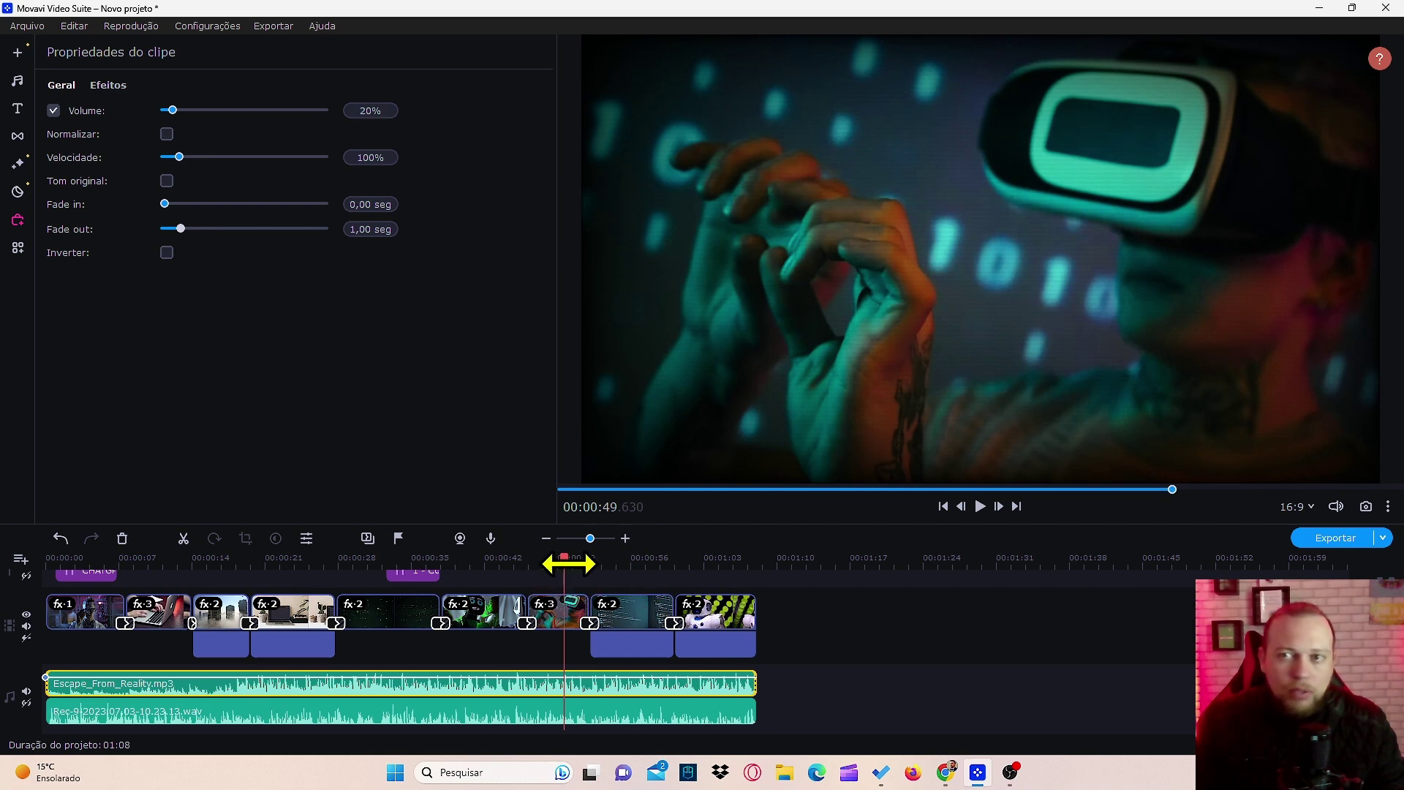
Play the video from the start to check the audio mix, and set the background music's volume to 11%
left_click_drag(568, 563, 53, 572)
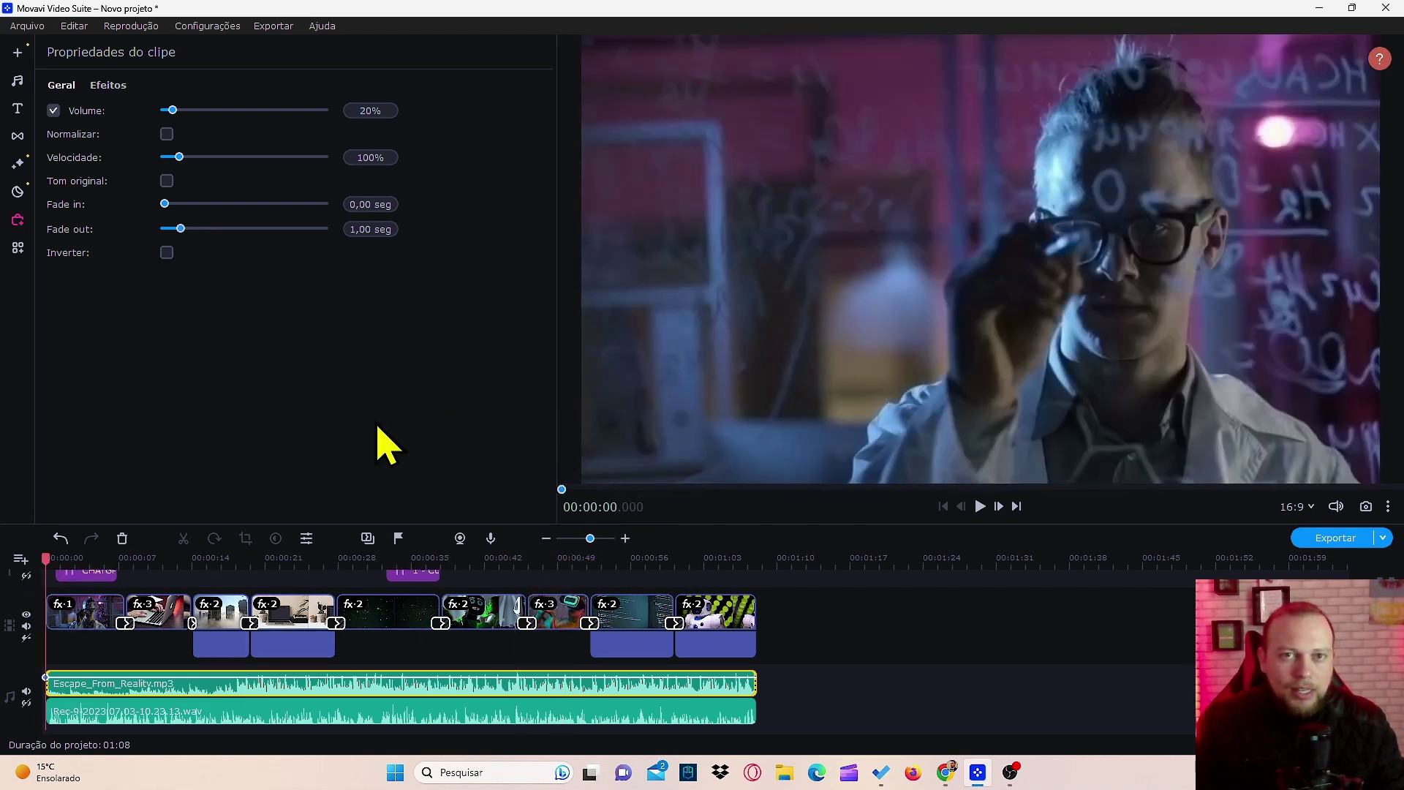
left_click_drag(799, 524, 797, 555)
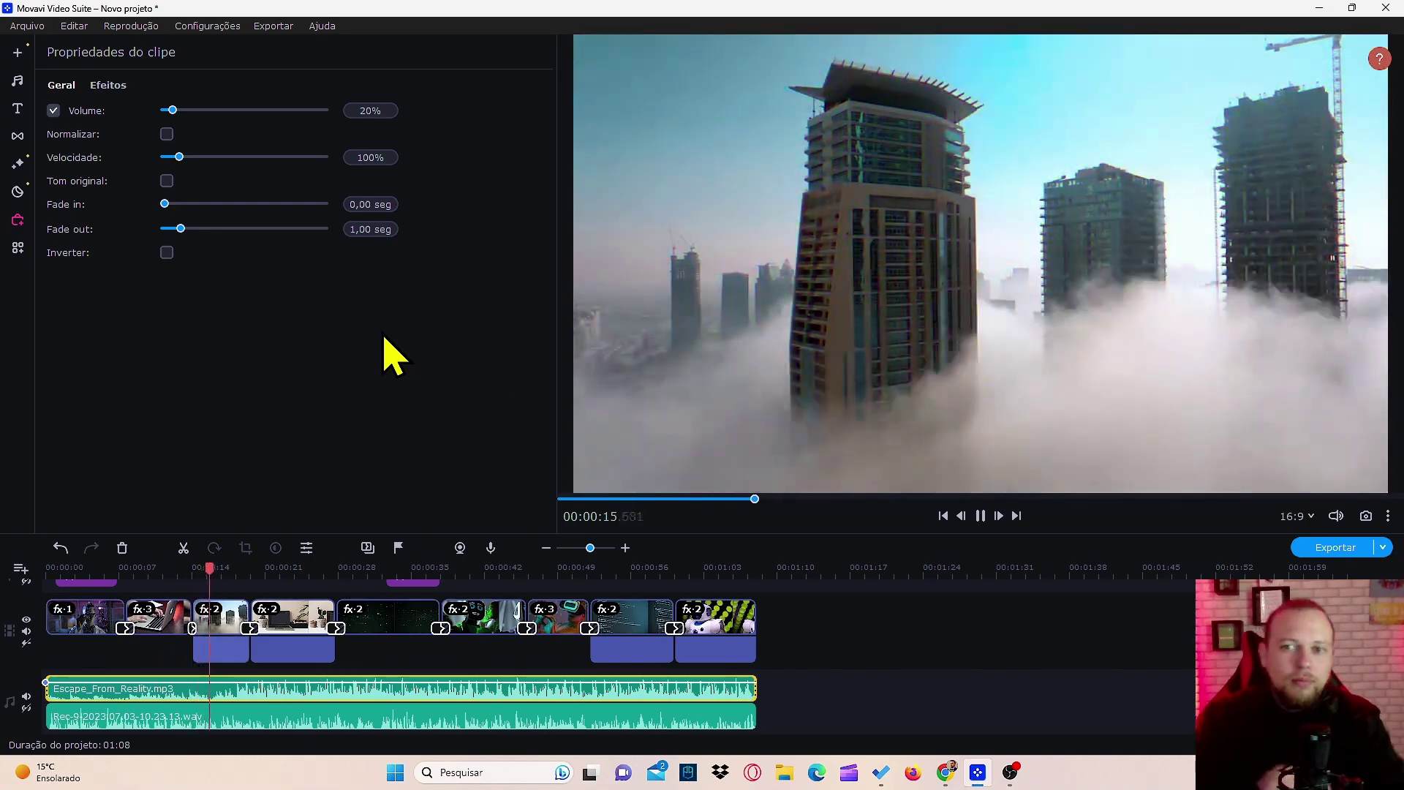
left_click(981, 519)
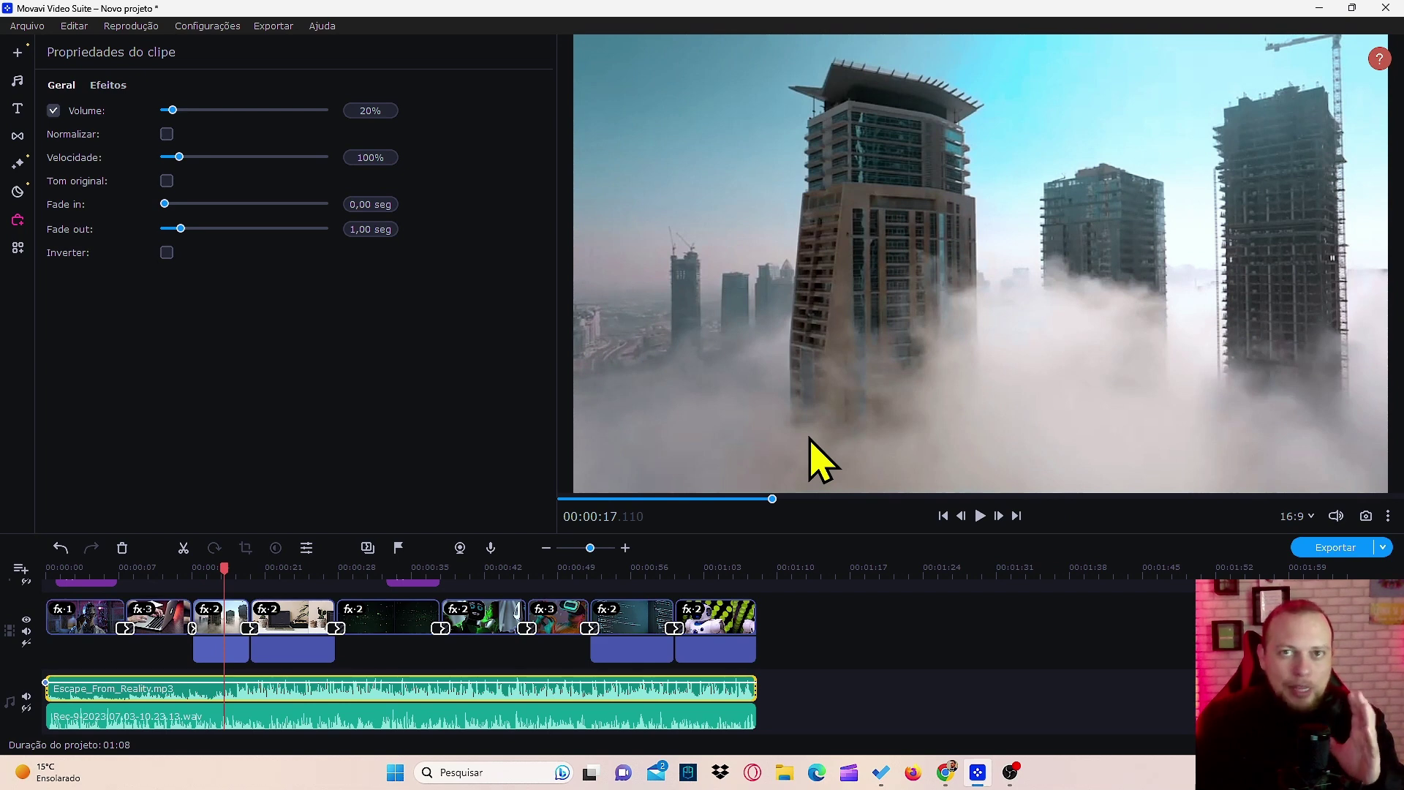
left_click(497, 699)
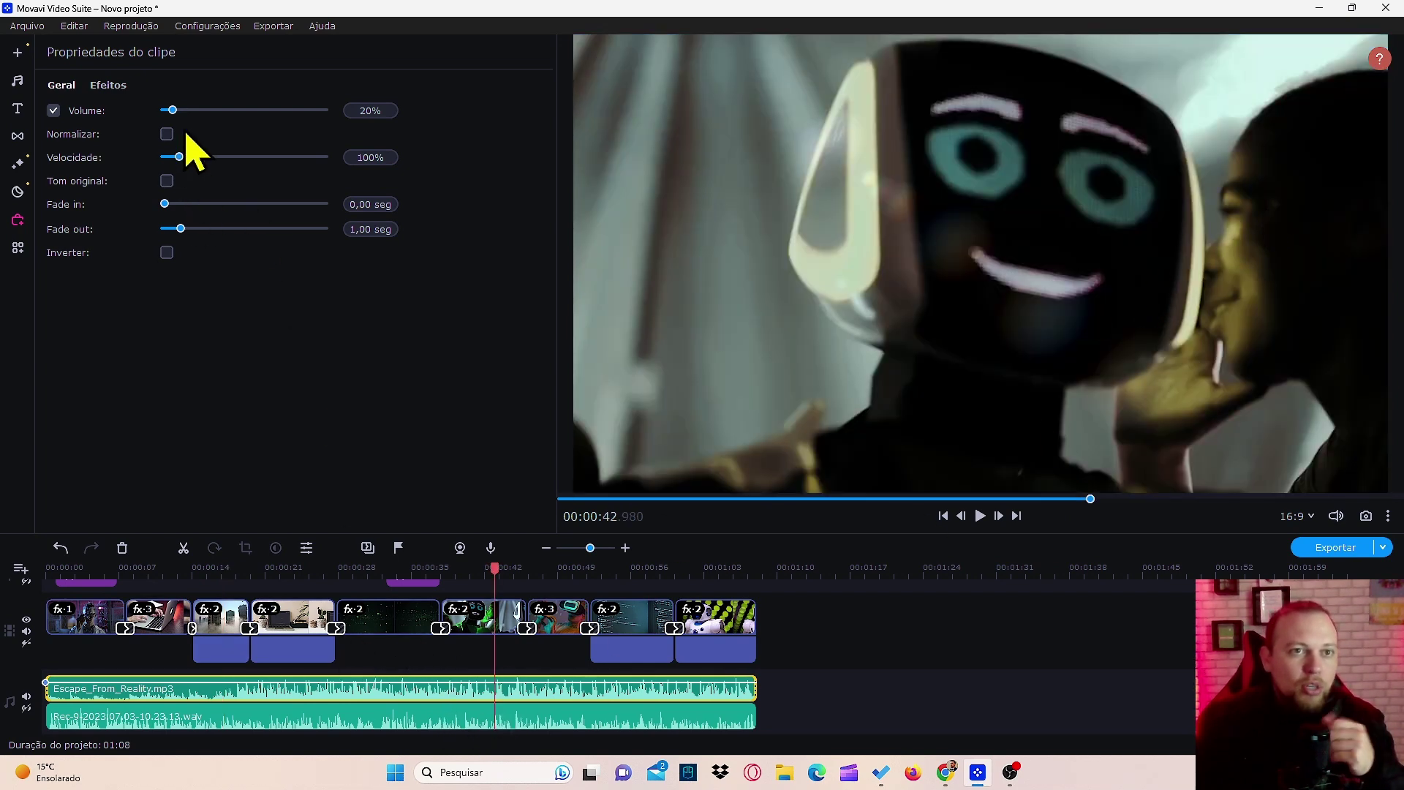
left_click_drag(173, 121, 170, 119)
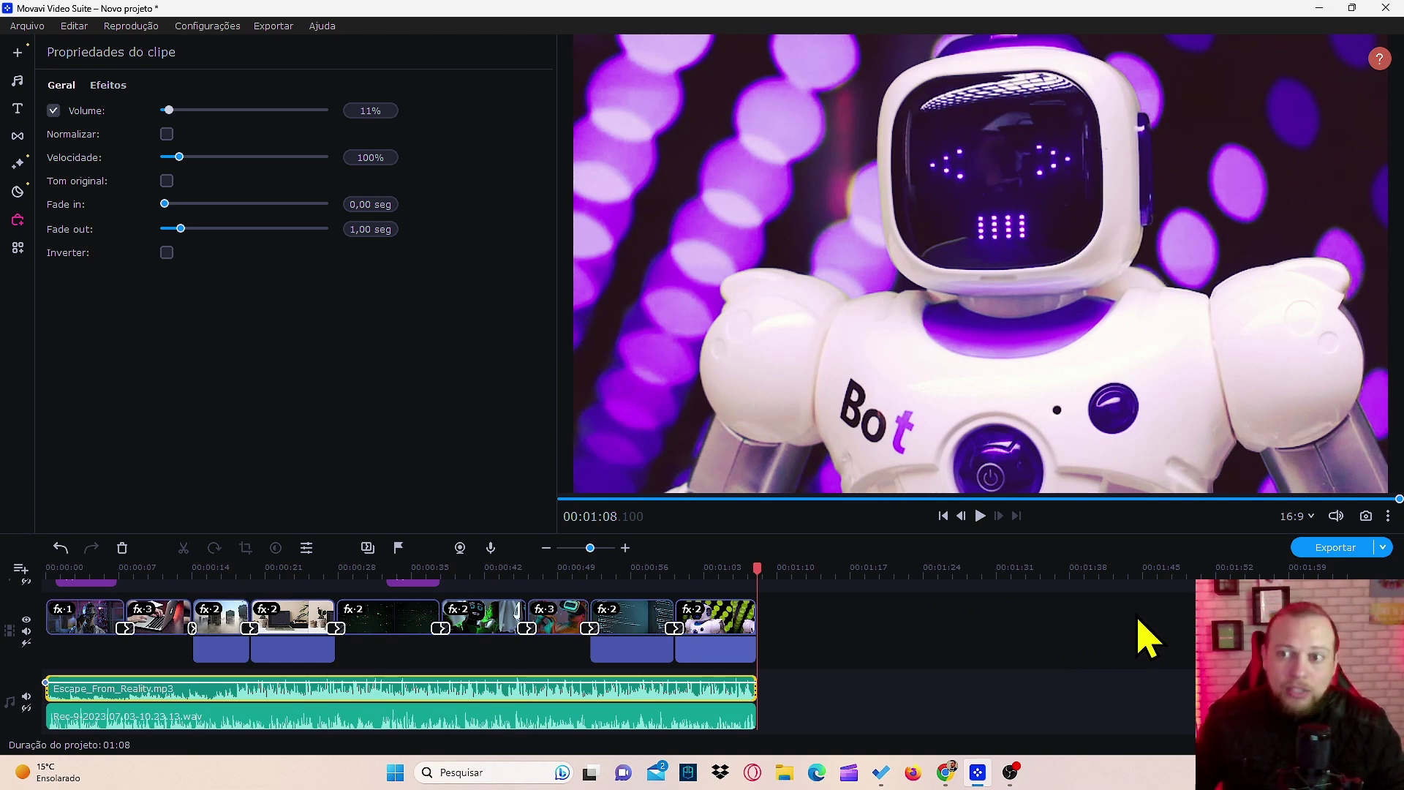
Open the MP4 export settings and set the title to "ChatGPT: A Transformação Permanente da Sociedade", copied from the ChatGPT answer in Chrome
left_click(1335, 552)
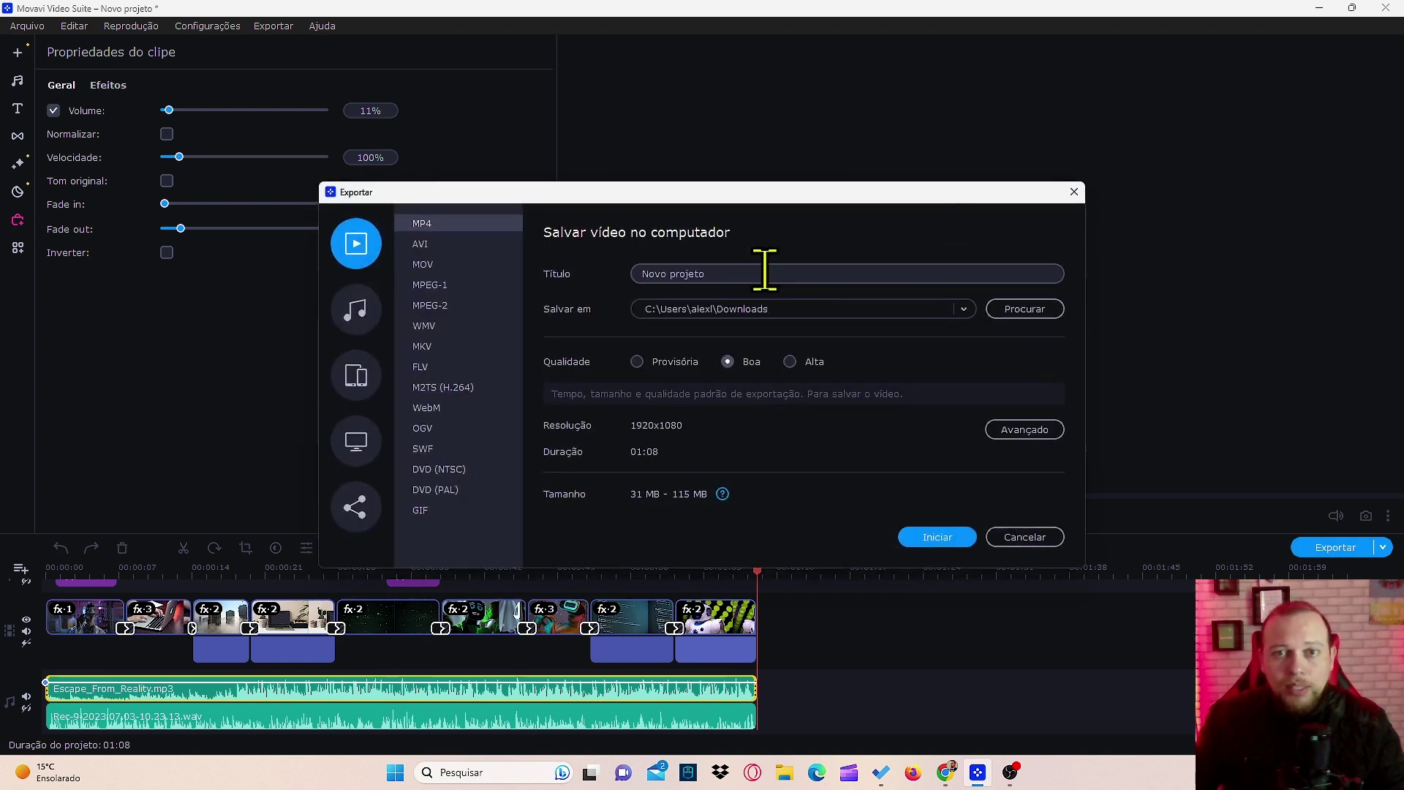
double_click(727, 274)
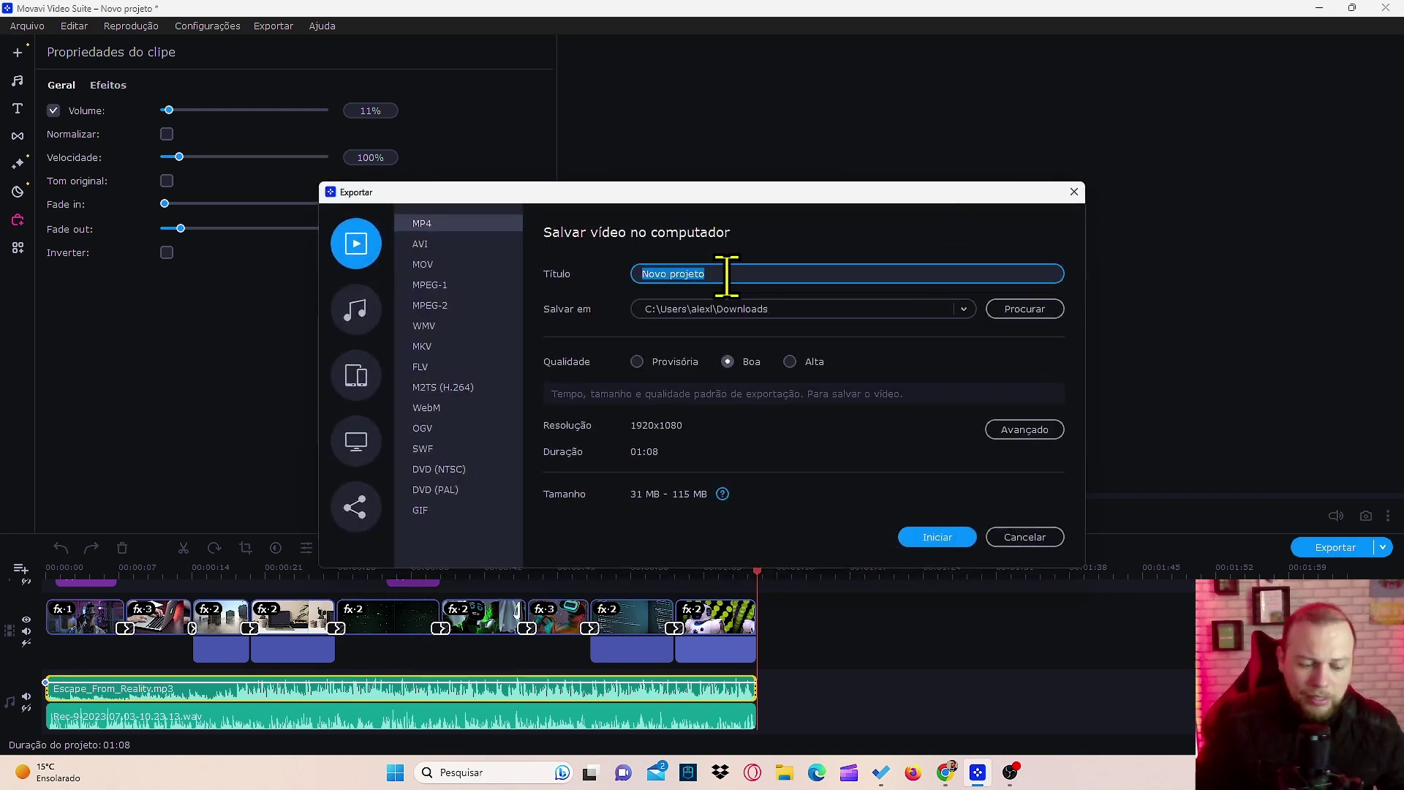
left_click(945, 772)
scroll(721, 234, "up", 1)
scroll(720, 234, "up", 1)
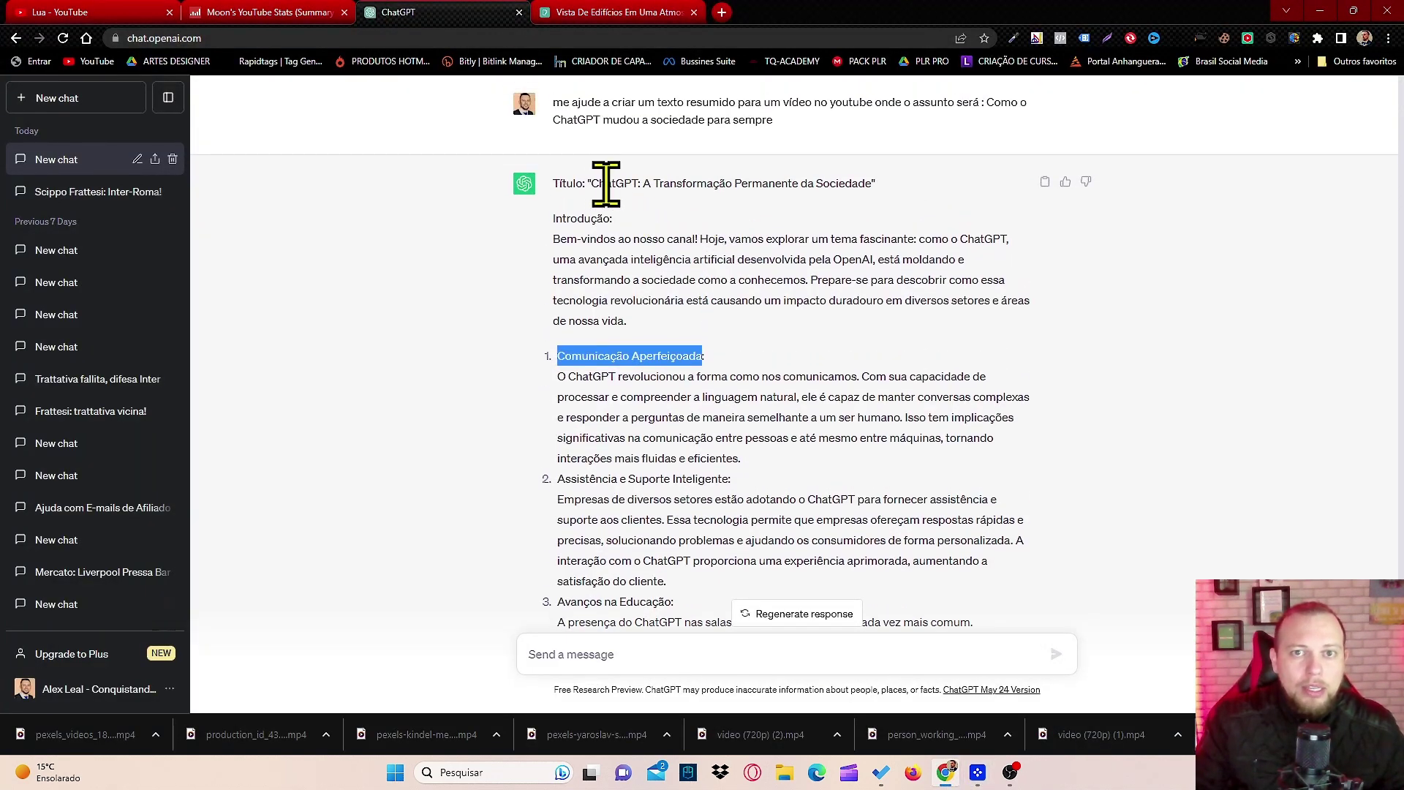
left_click_drag(590, 183, 872, 182)
key("ctrl+c")
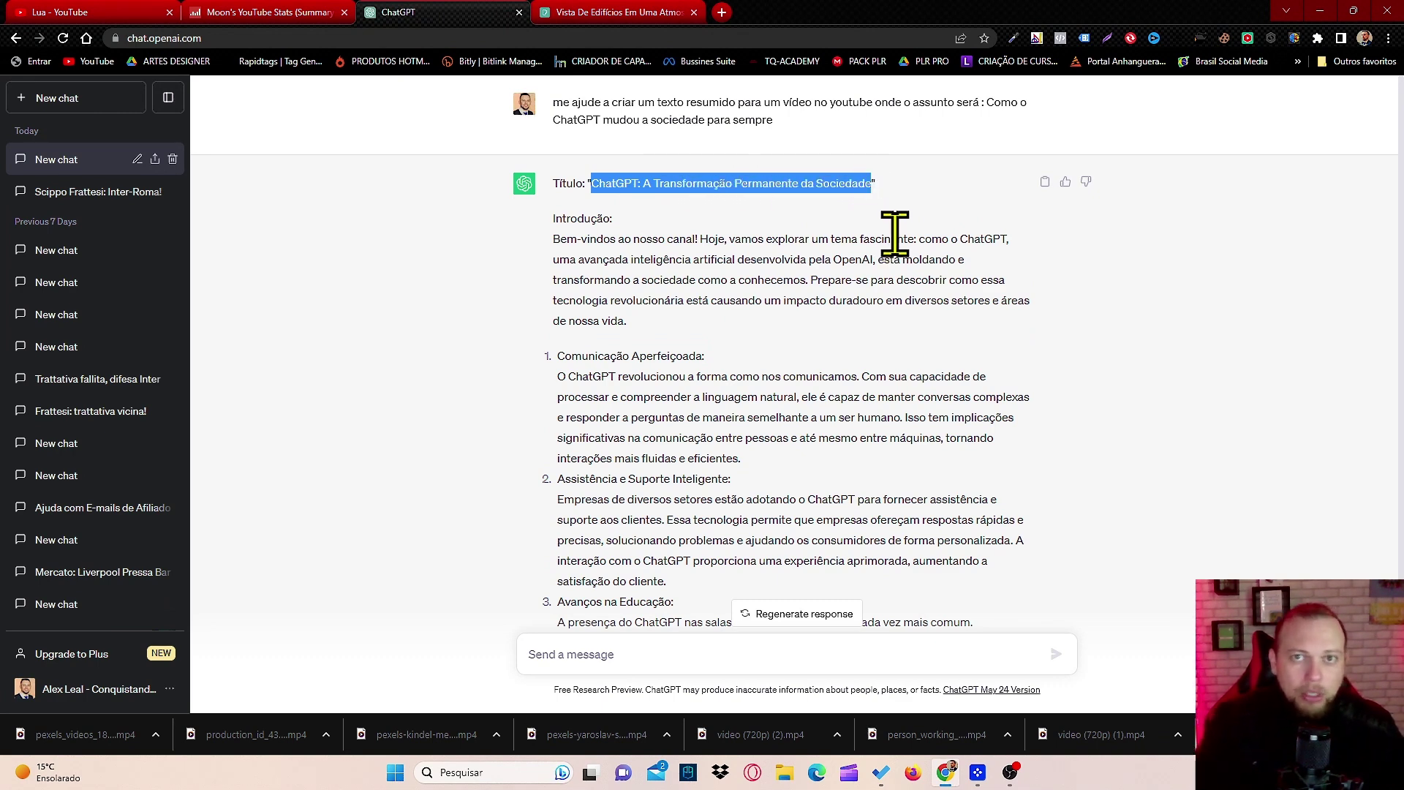
left_click(978, 772)
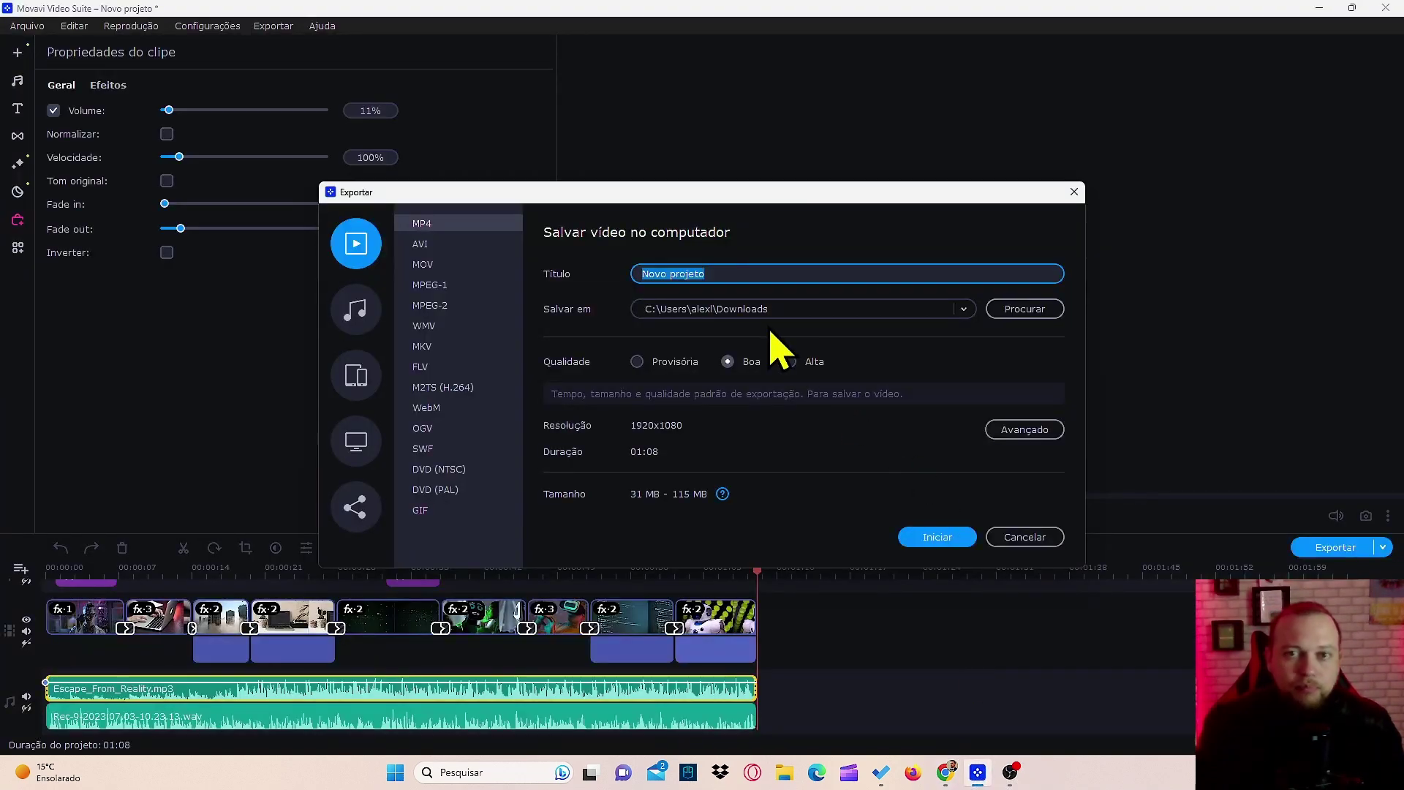
key("ctrl+v")
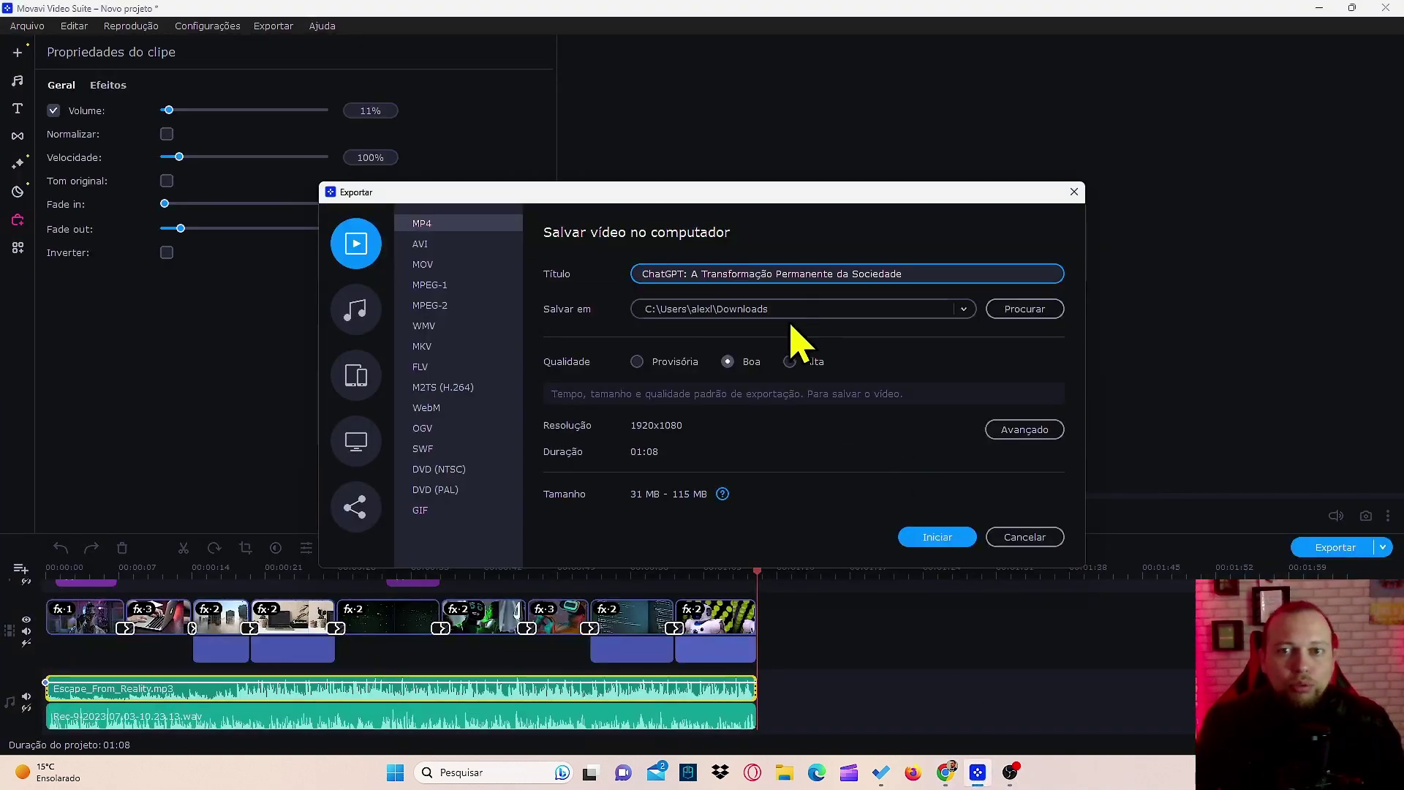
Remove the colon after "ChatGPT" from the export title and start exporting the video as MP4 in Boa quality
left_click(939, 552)
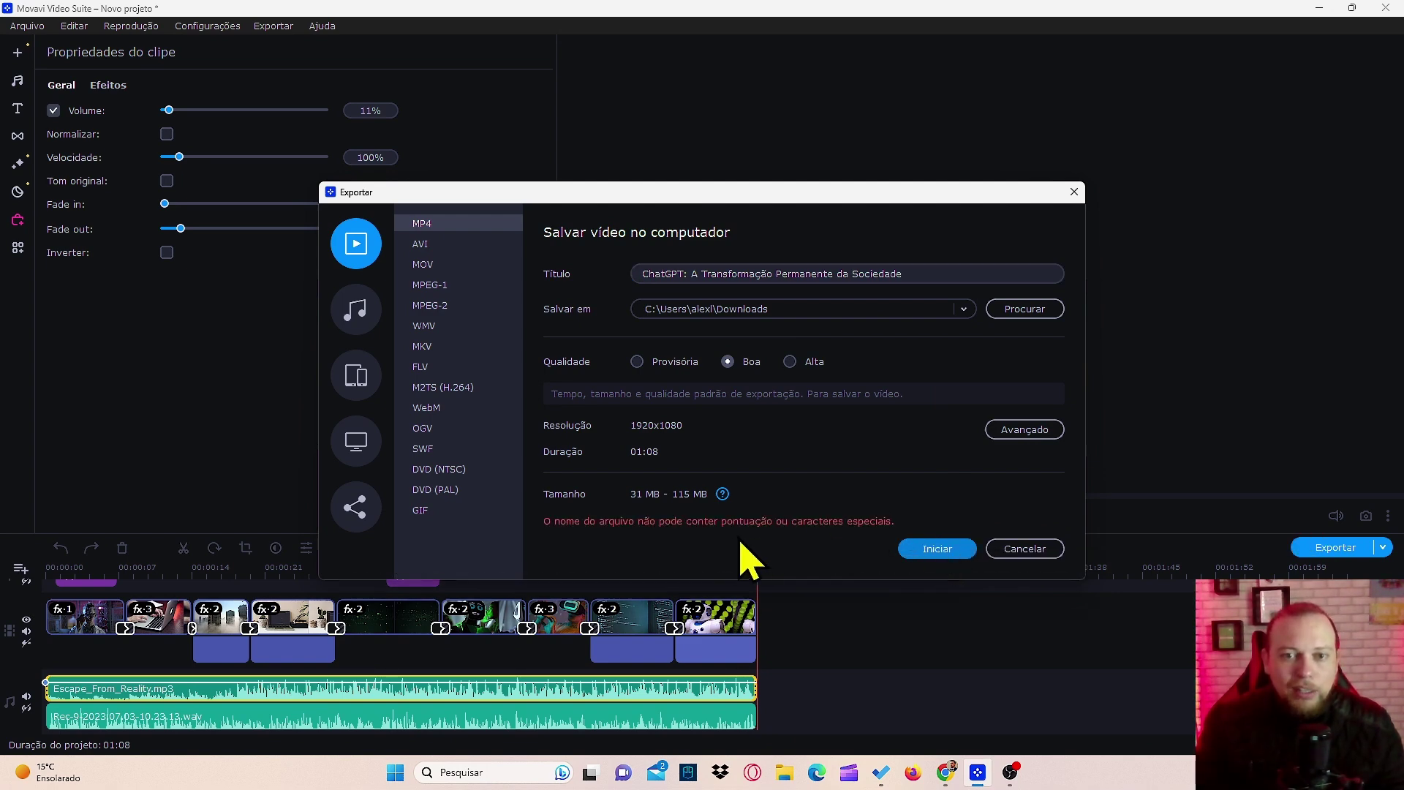
left_click(693, 274)
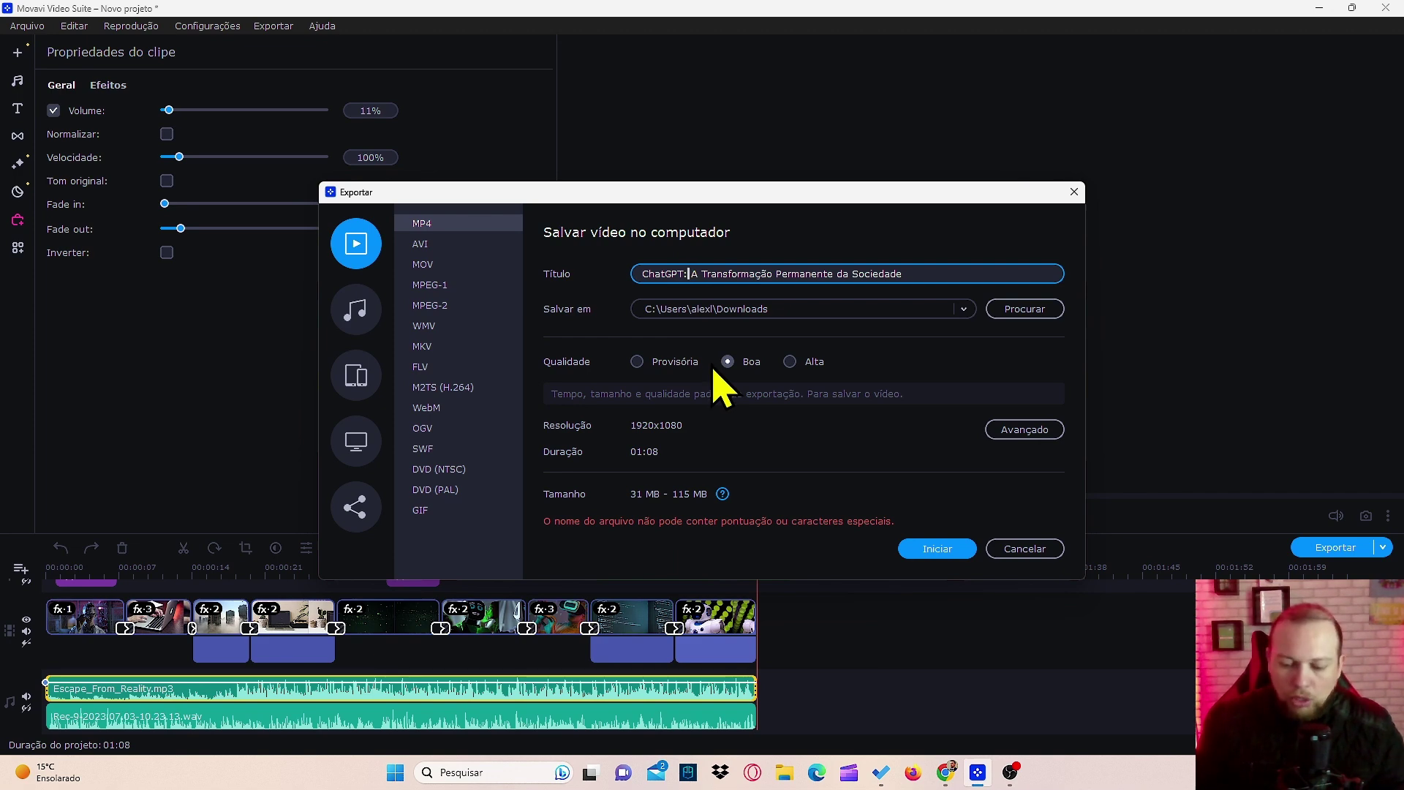
key("BackSpace")
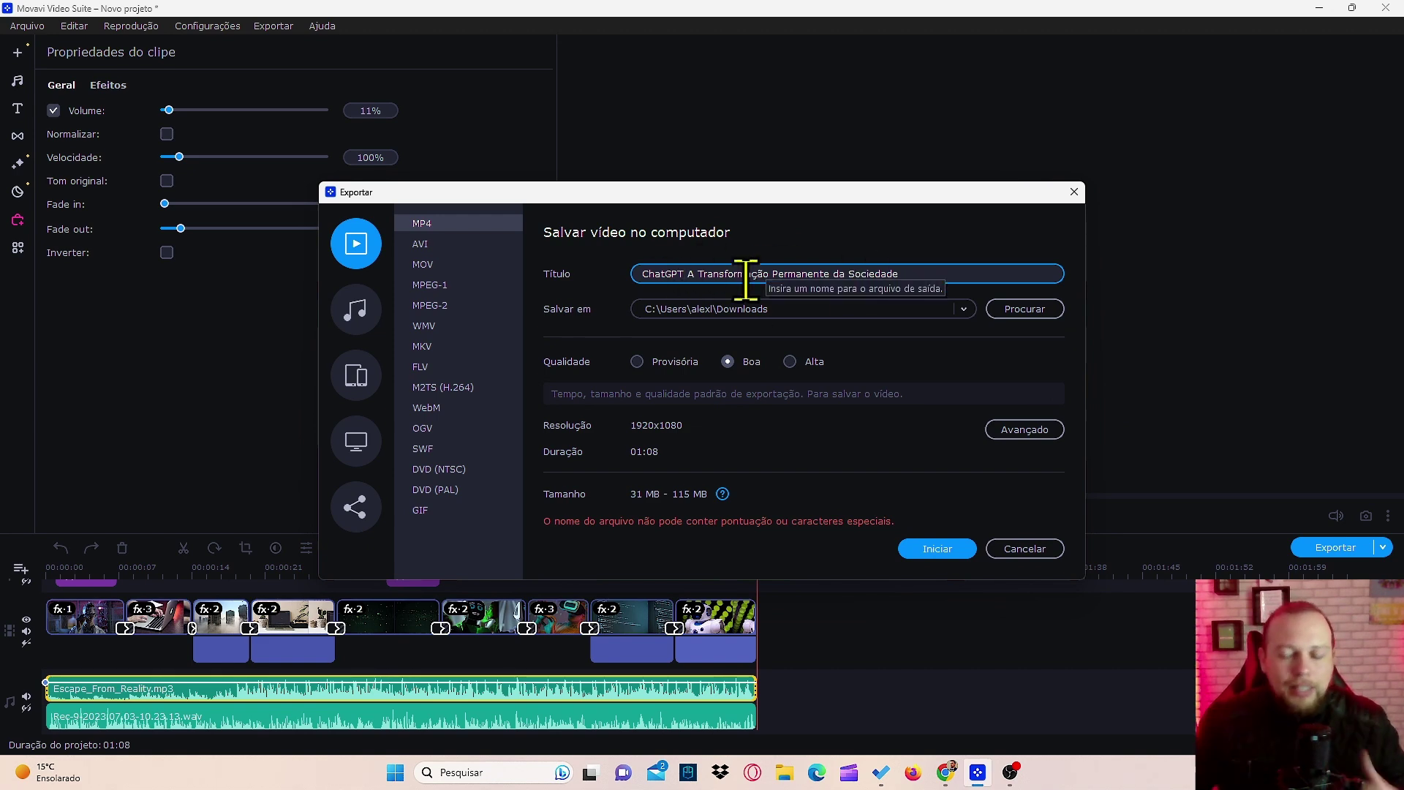
left_click(938, 556)
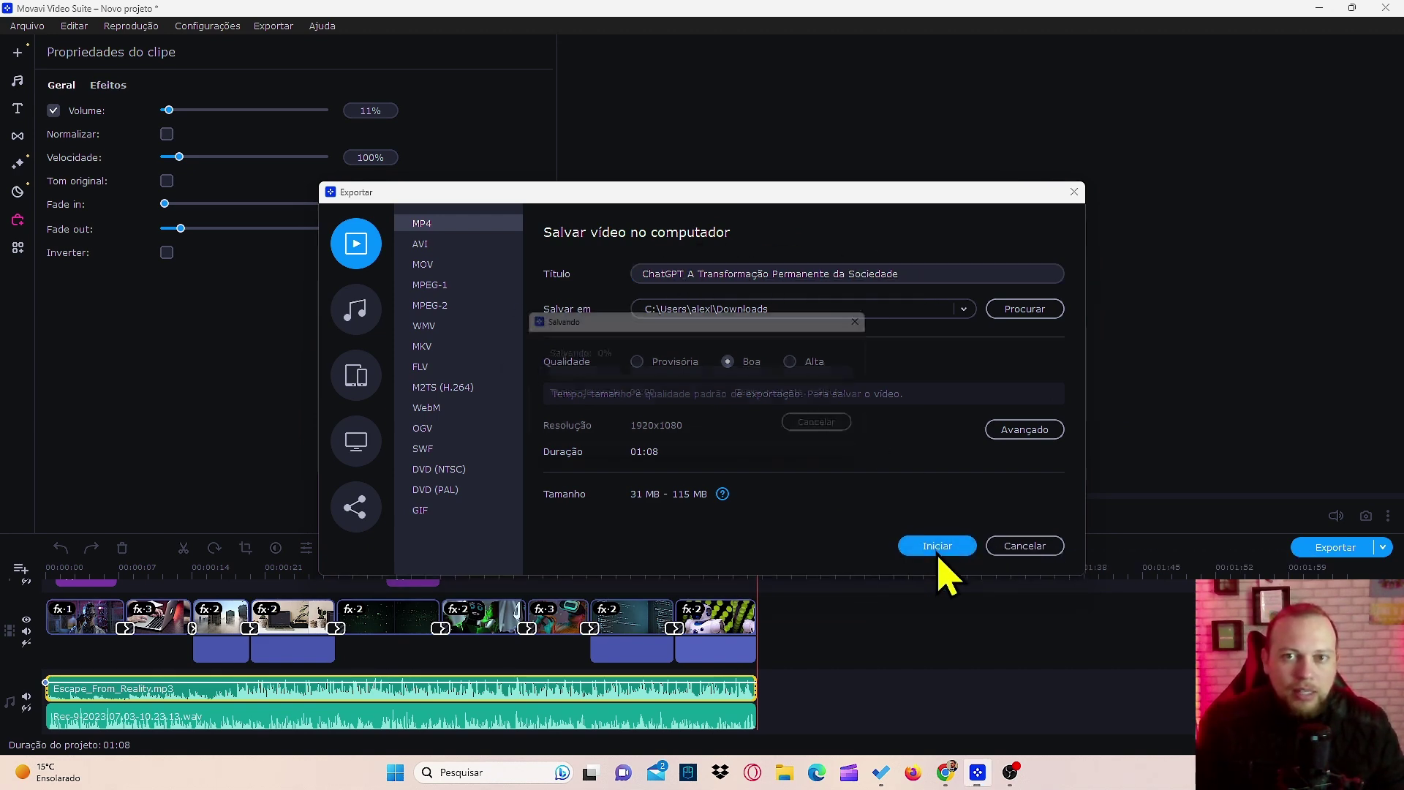